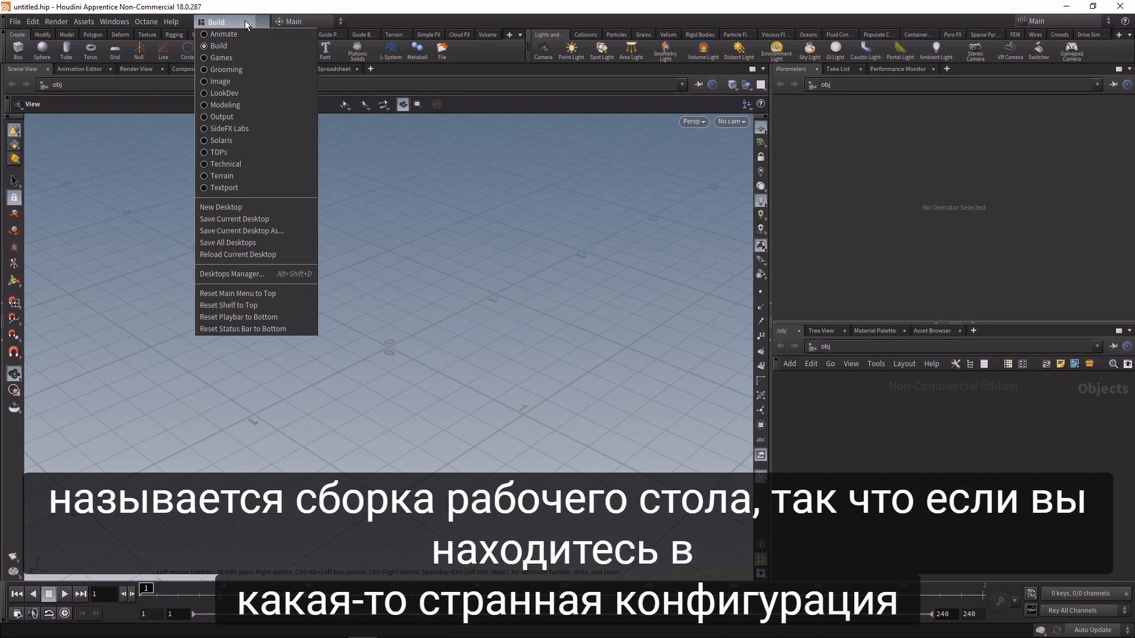
- Select the Build desktop layout and look at the list of available network contexts
click(217, 44)
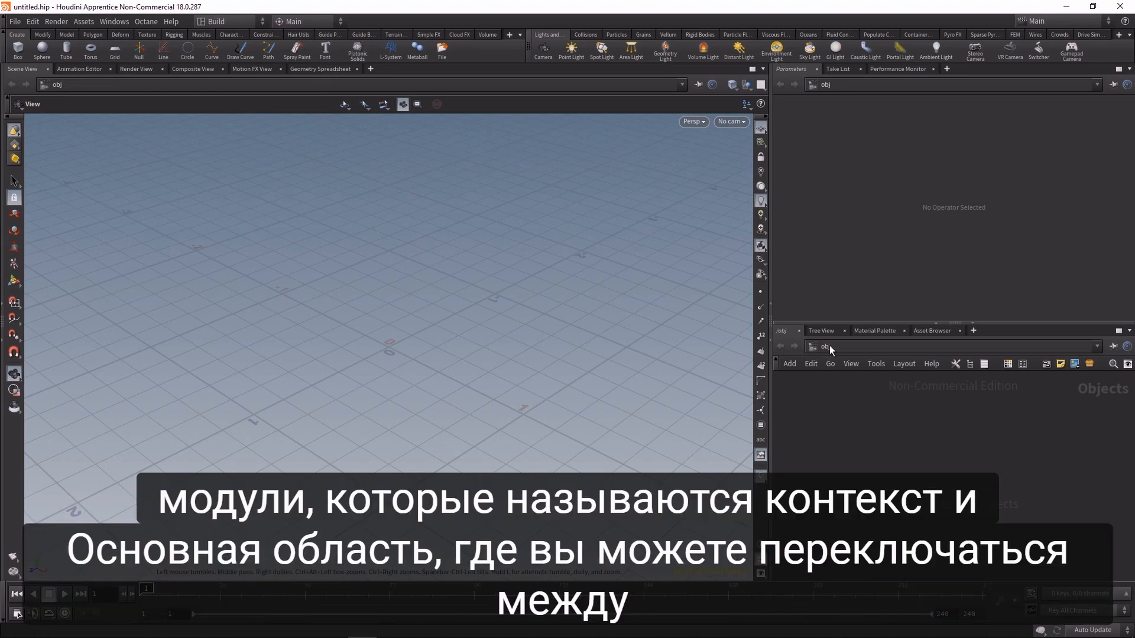
click(828, 347)
click(939, 361)
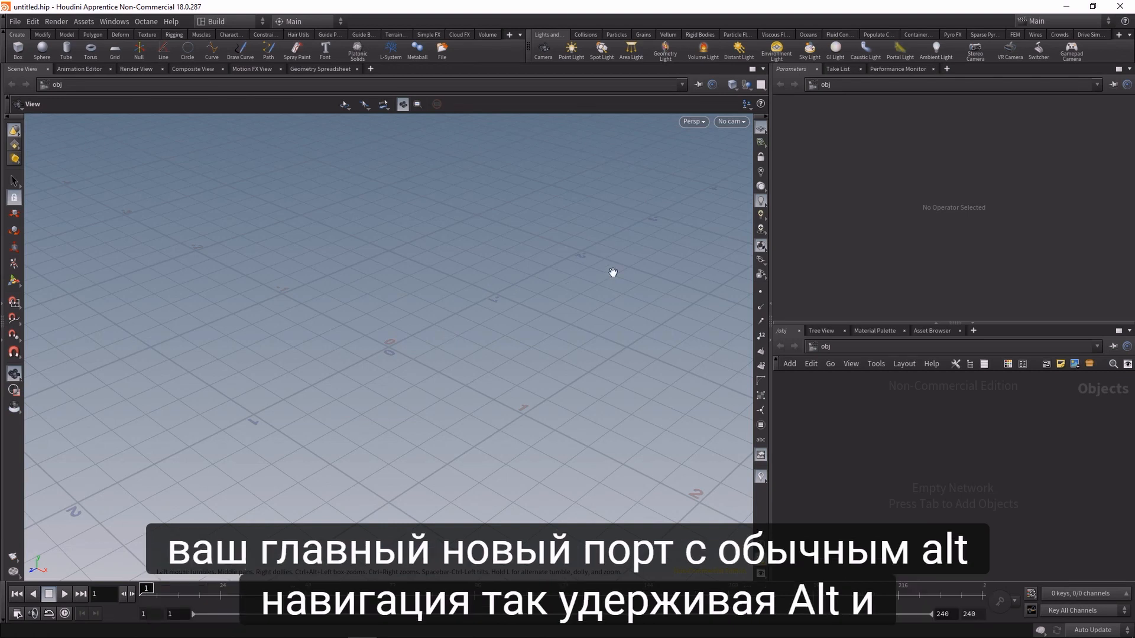
drag(397, 329, 454, 331)
mouse_move(454, 330)
right_down()
mouse_move(319, 360)
mouse_move(450, 338)
right_up()
middle_drag(335, 341, 365, 334)
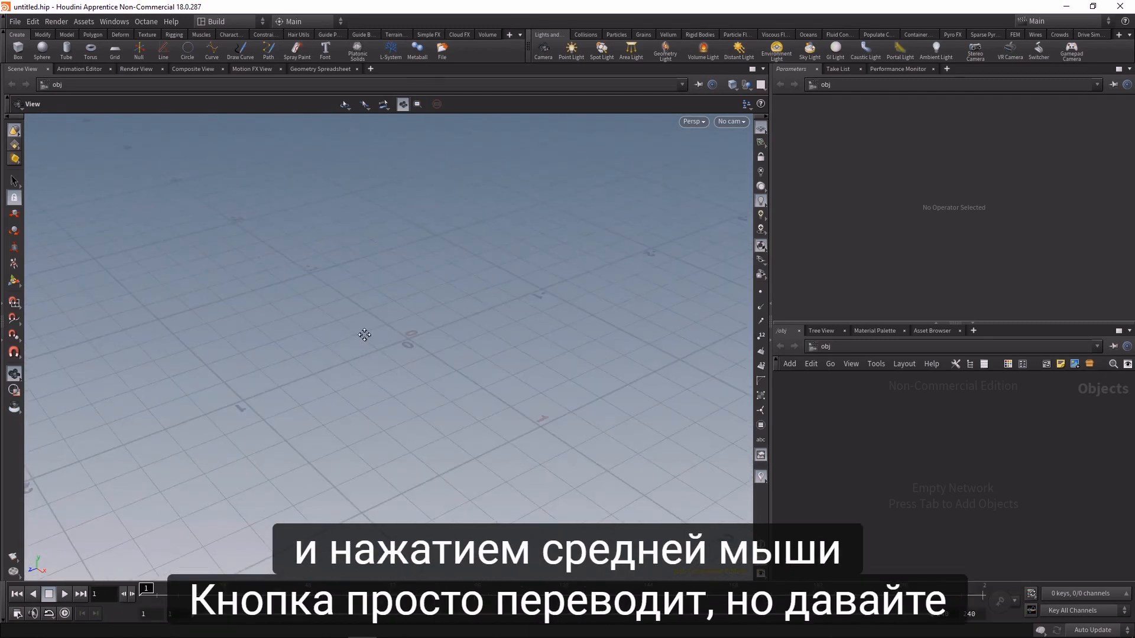
click(831, 349)
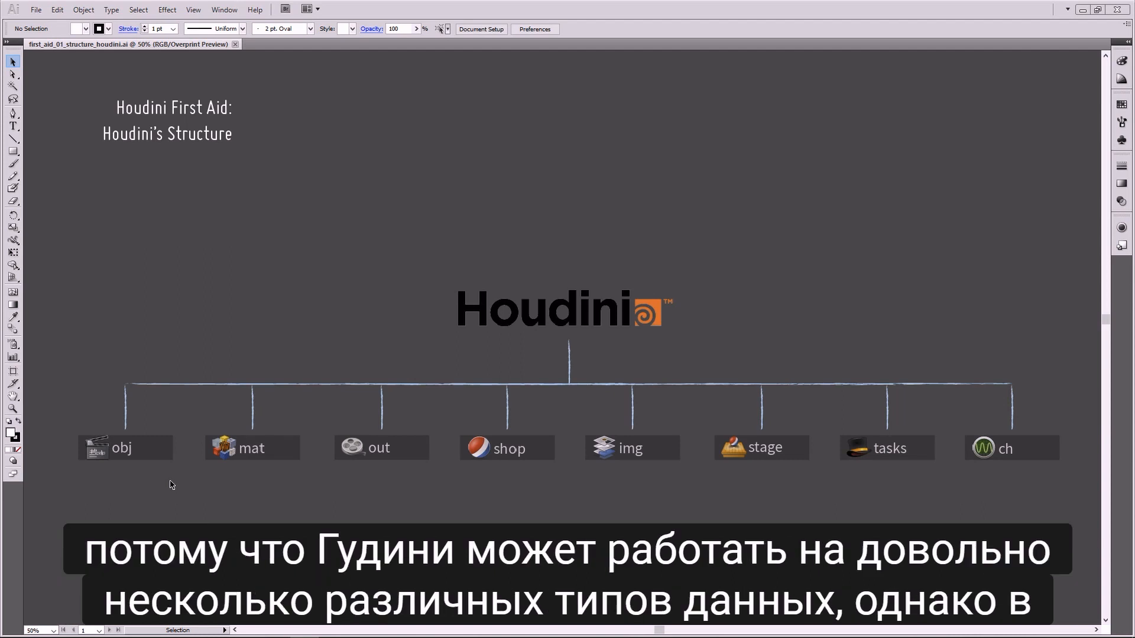
scroll(203, 493, down, 1)
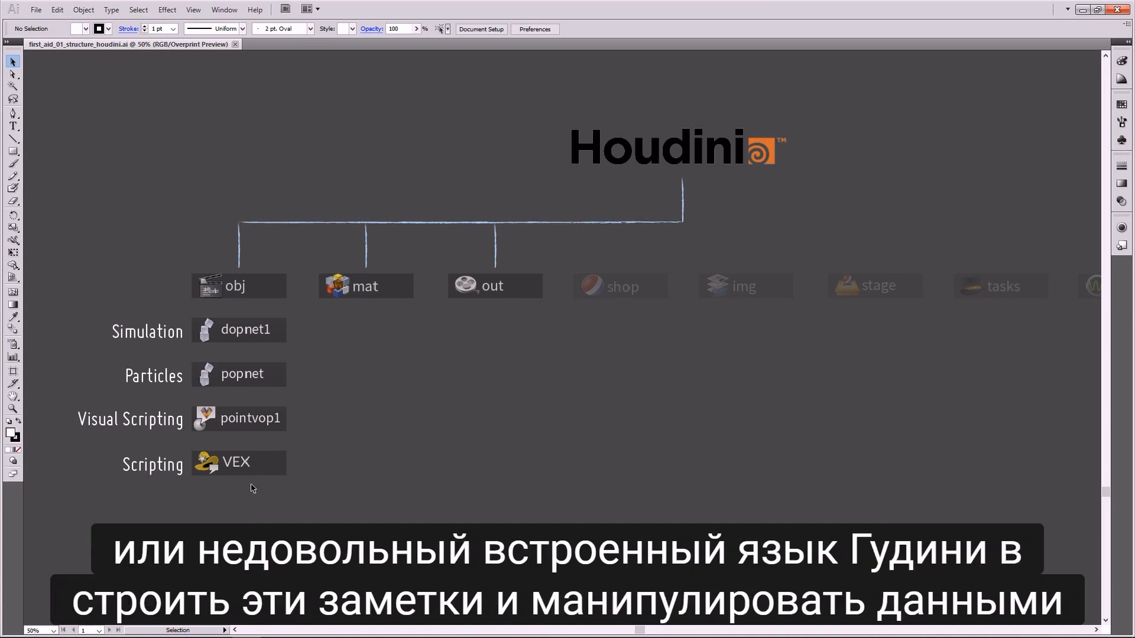
mouse_move(252, 486)
mouse_down()
mouse_move(303, 486)
mouse_move(251, 485)
mouse_up()
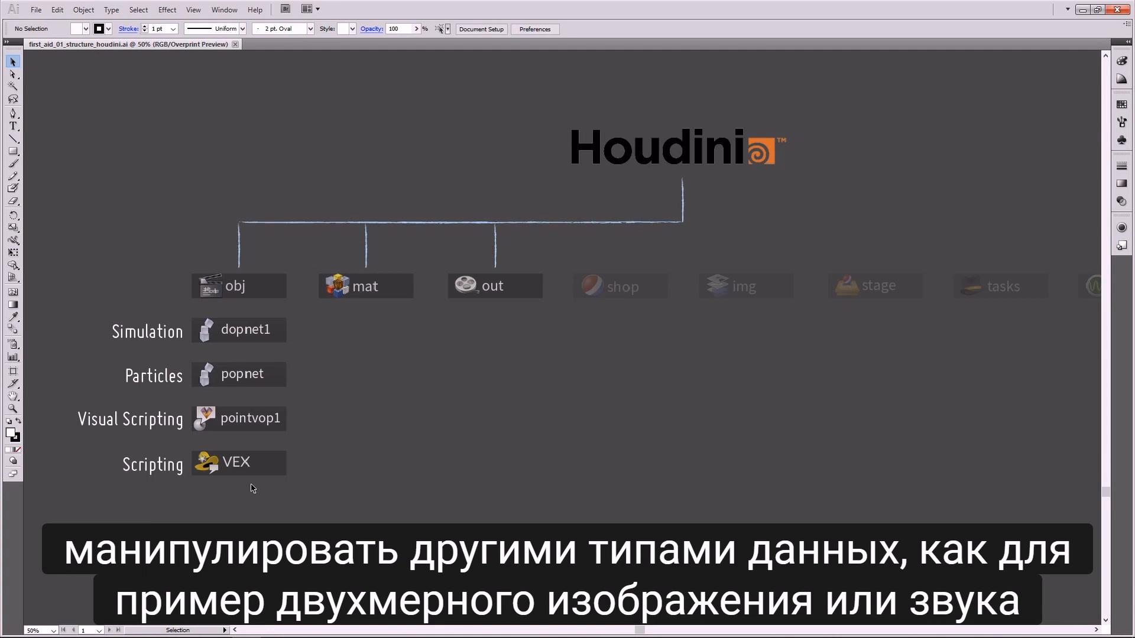
space+drag(269, 429, 320, 428)
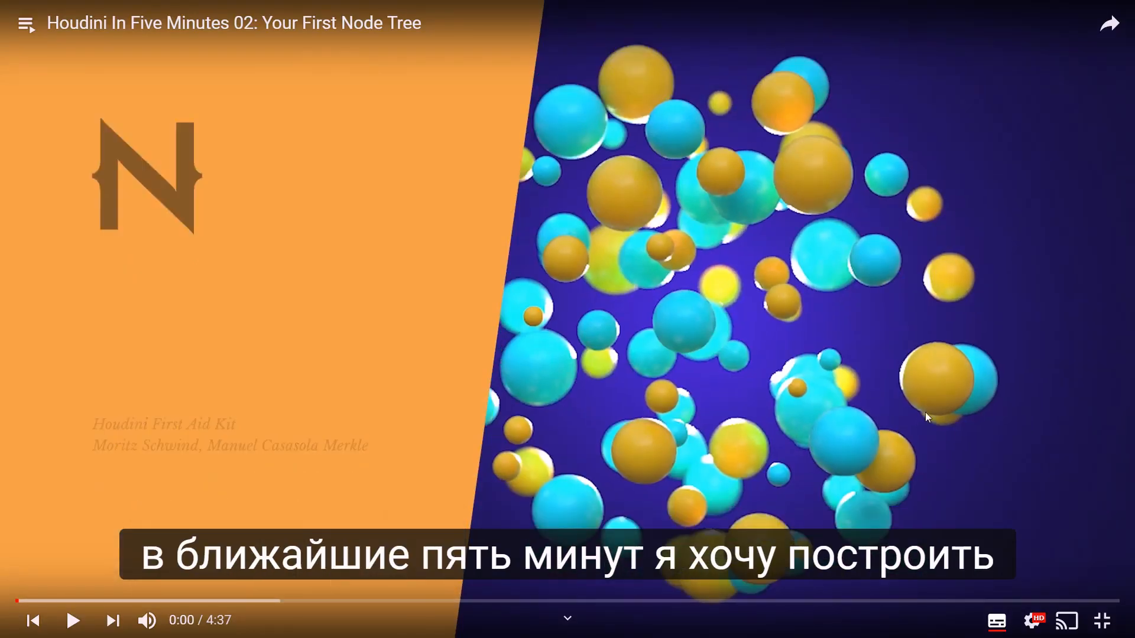
click(73, 620)
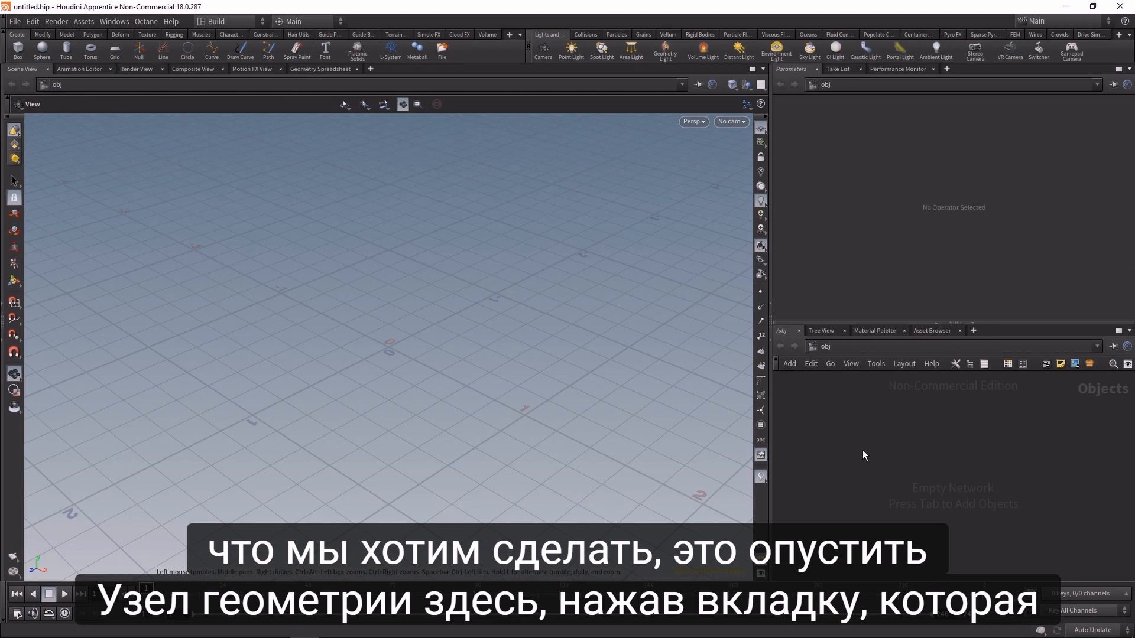
- Create a Geometry object in the empty obj network and go inside it
key(Tab)
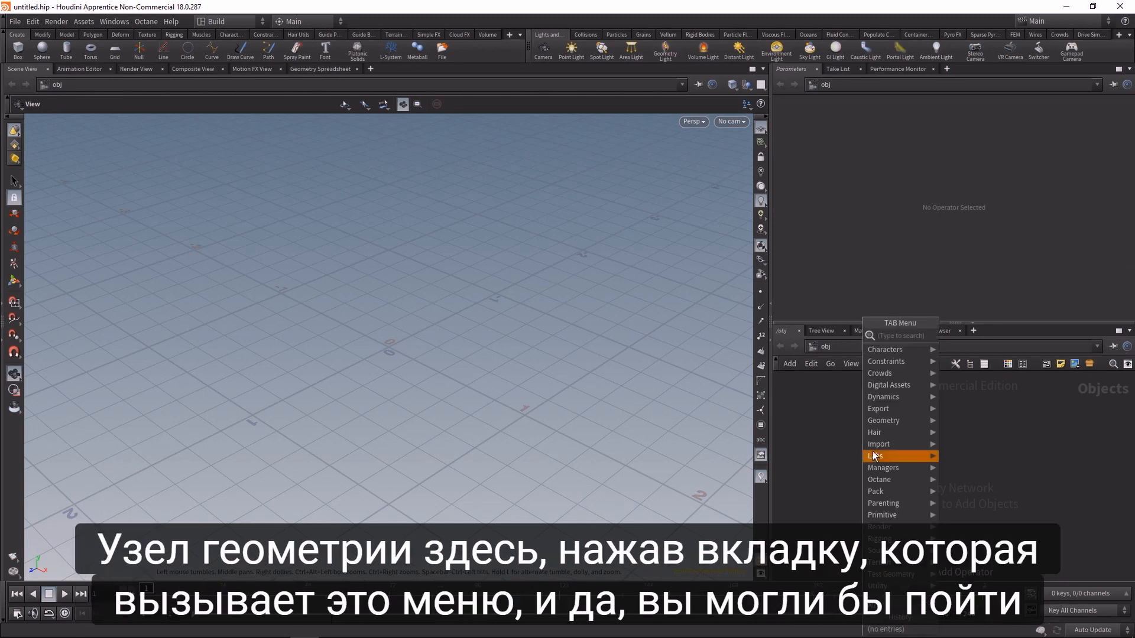
mouse_move(910, 422)
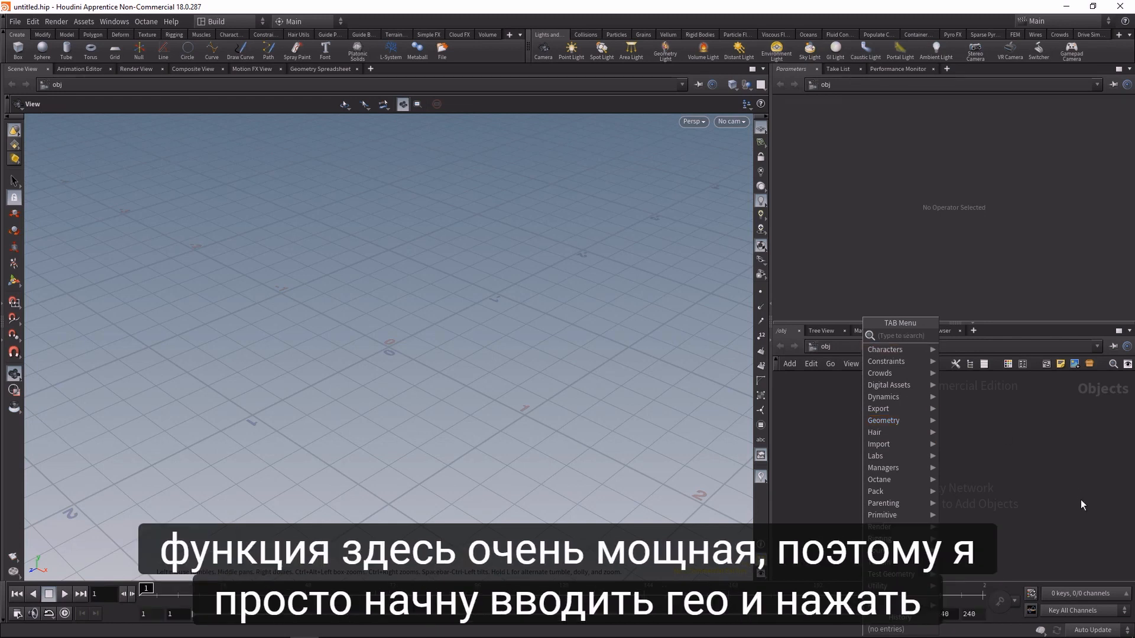
text(geo)
key(Return)
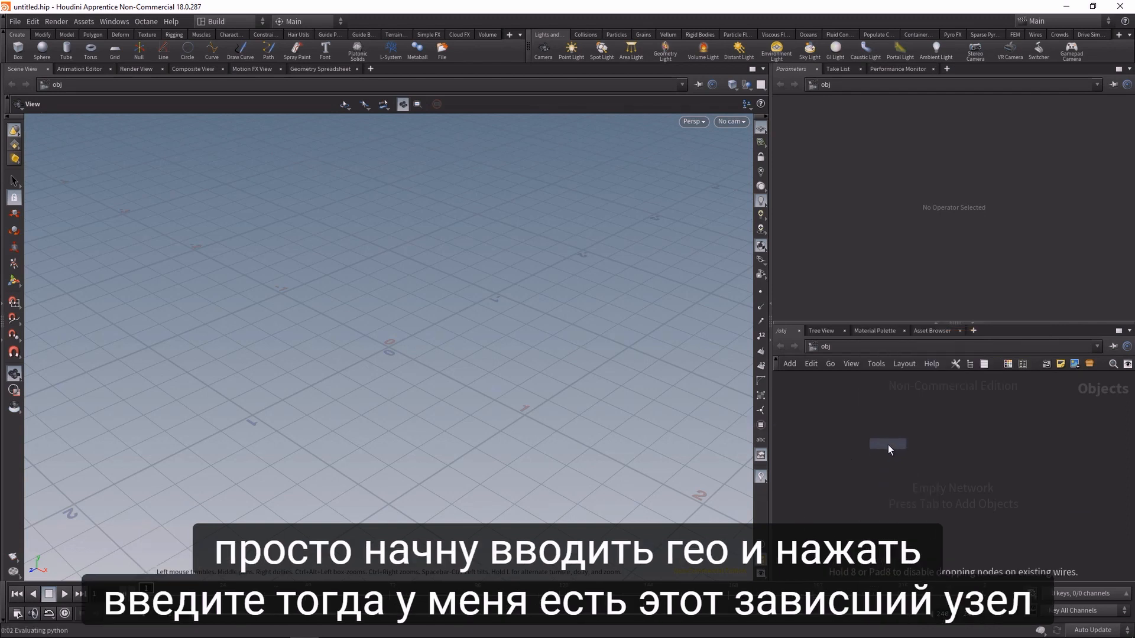
key(Return)
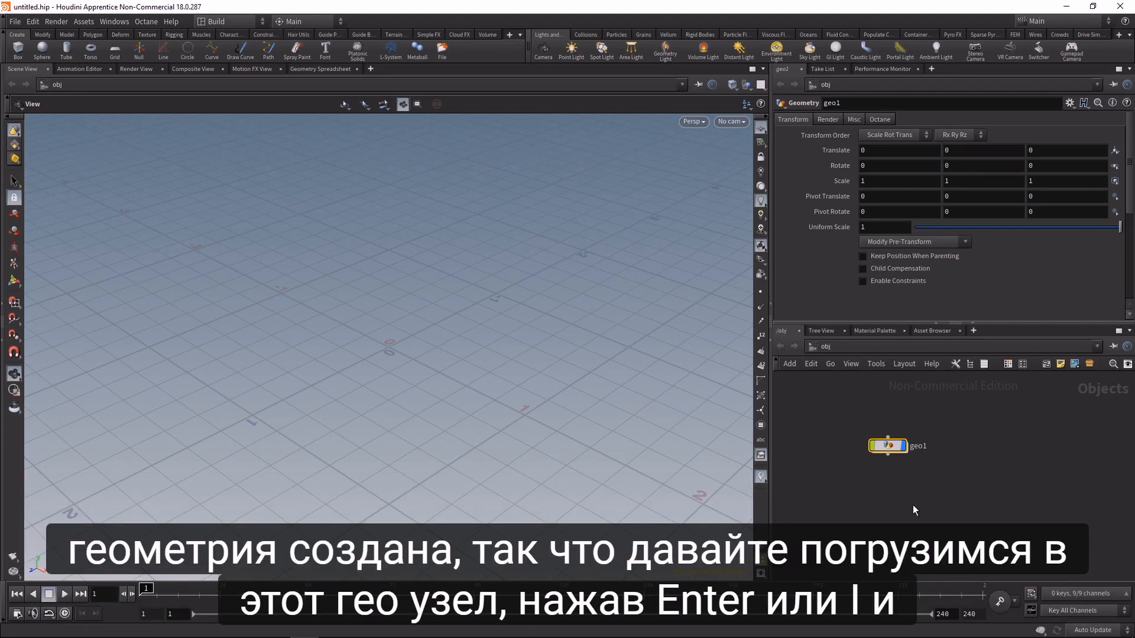
key(Return)
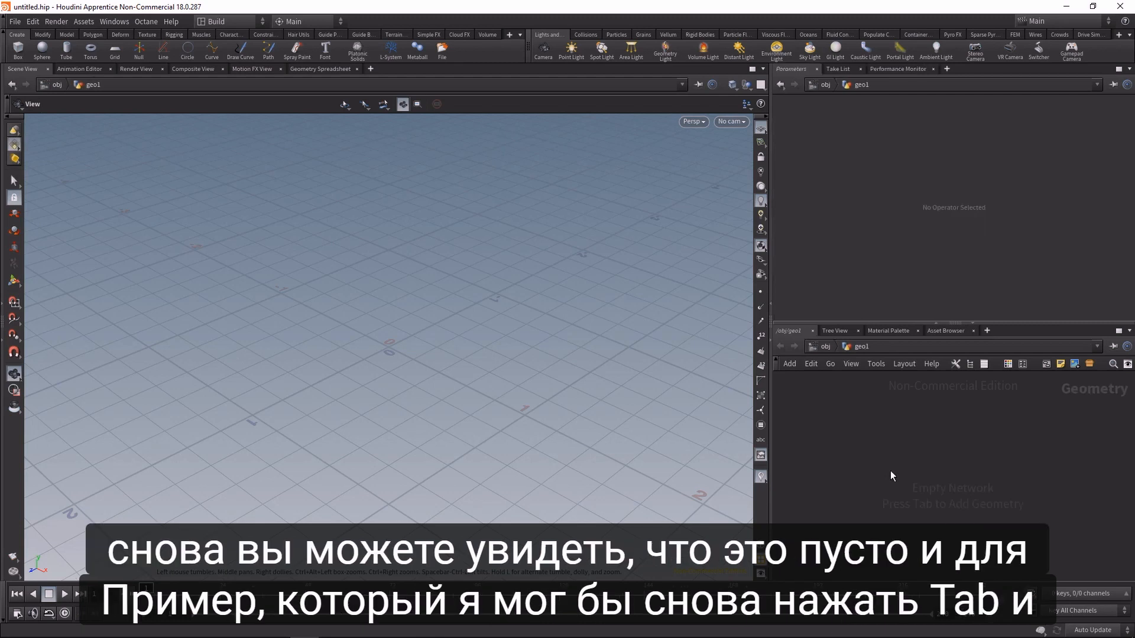
- Add a Sphere node to the empty geometry network
key(Tab)
text(sph)
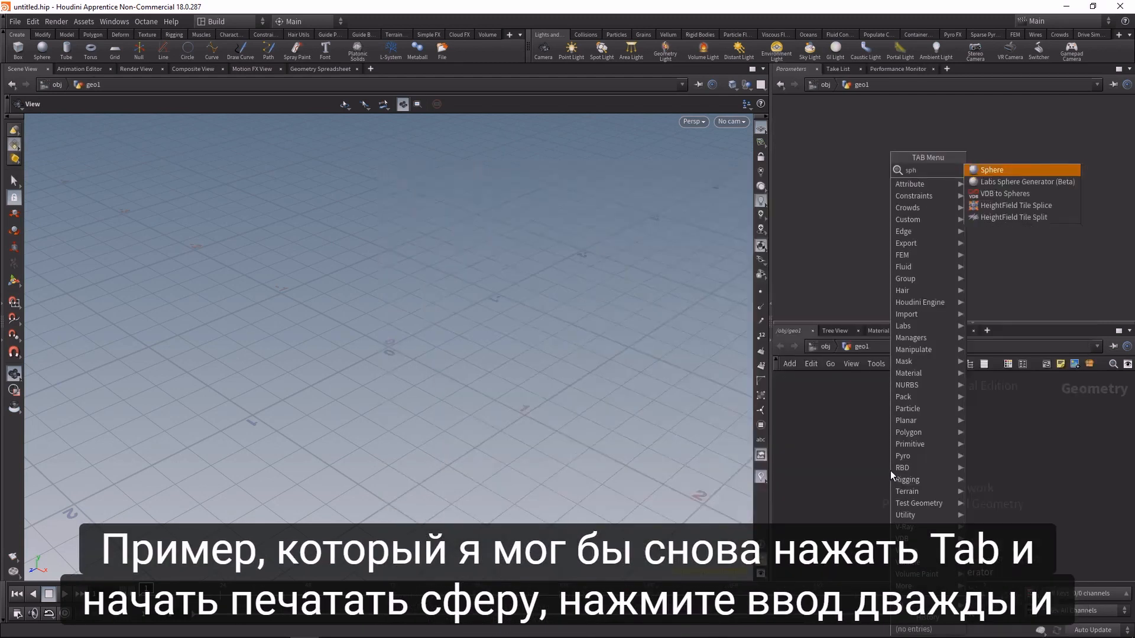
key(Return)
key(Return)
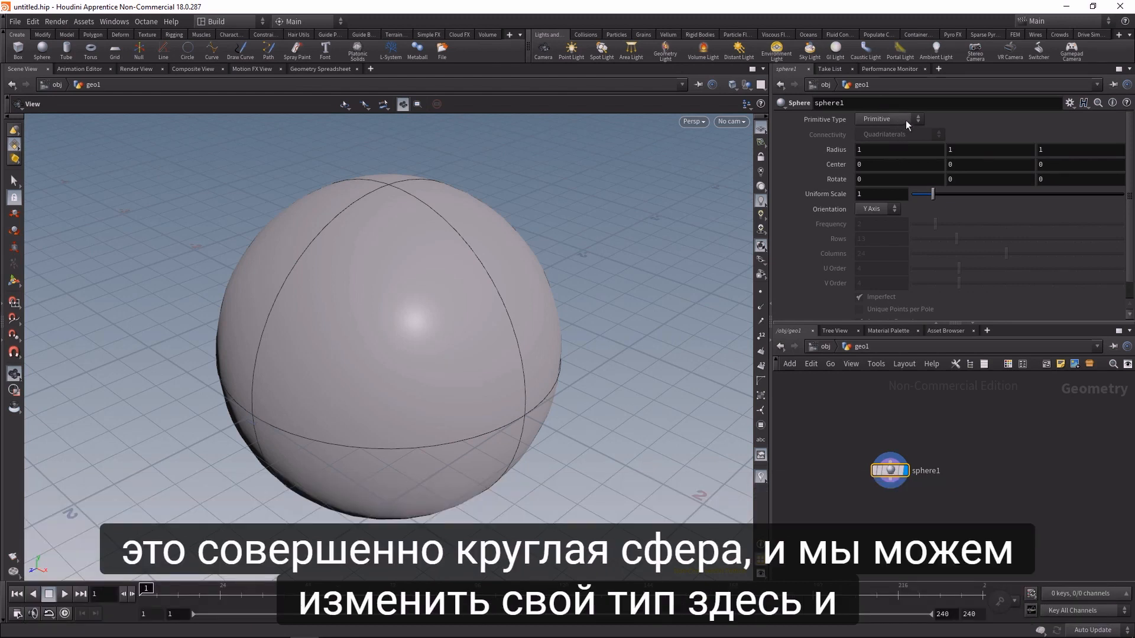
- Change the sphere's primitive type to Polygon and set its frequency to 8
click(905, 120)
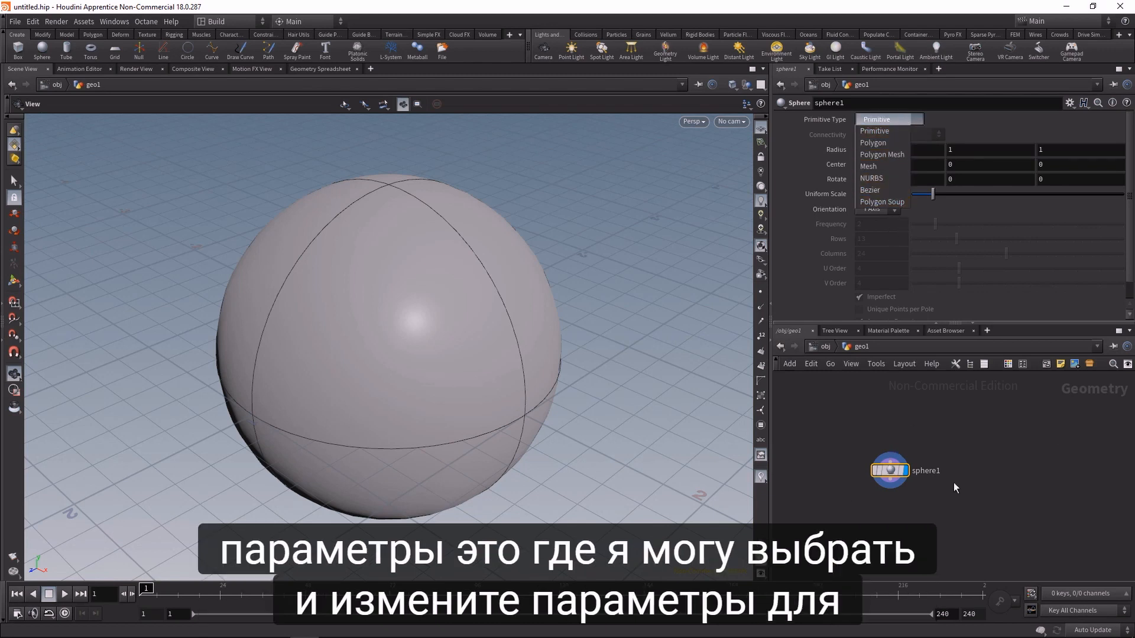
click(871, 143)
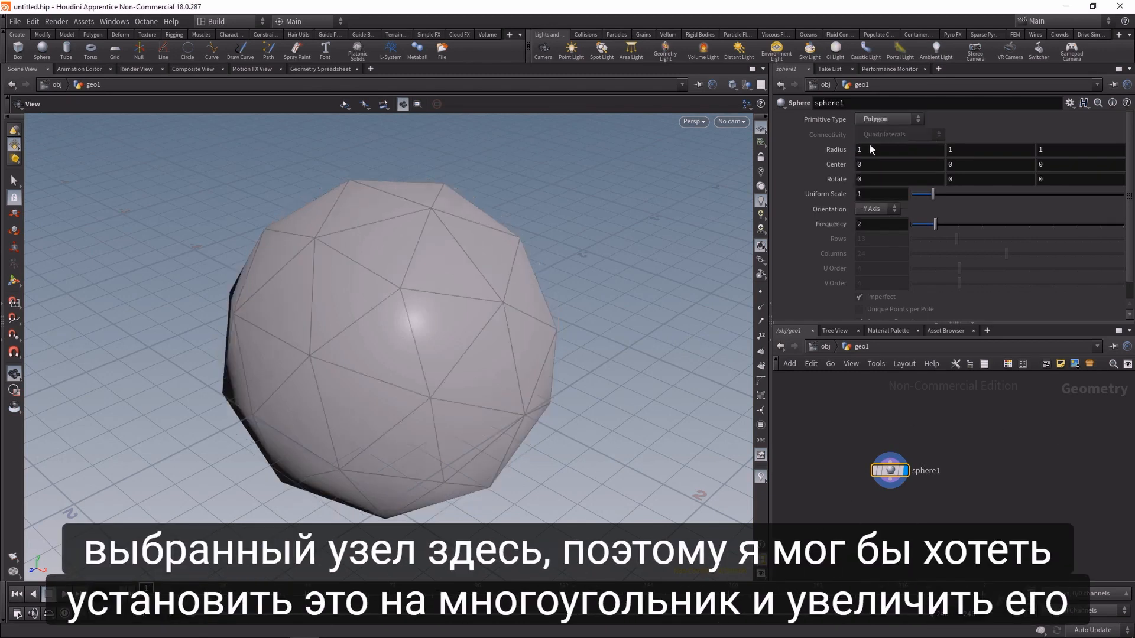
click(880, 225)
scroll(880, 225, up, 4)
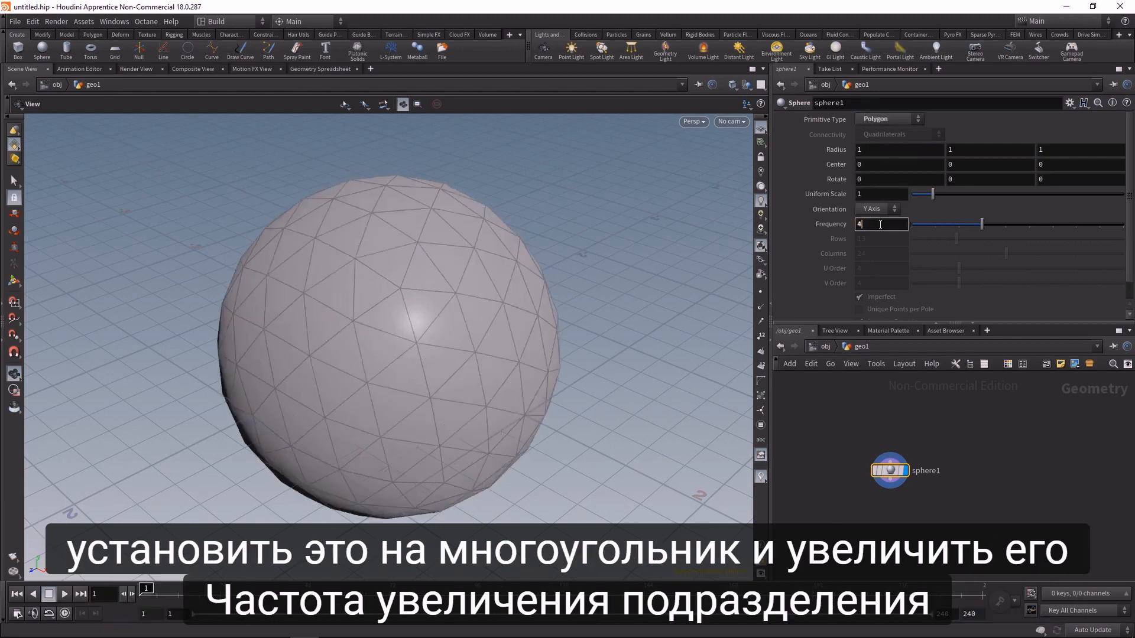
scroll(880, 224, up, 2)
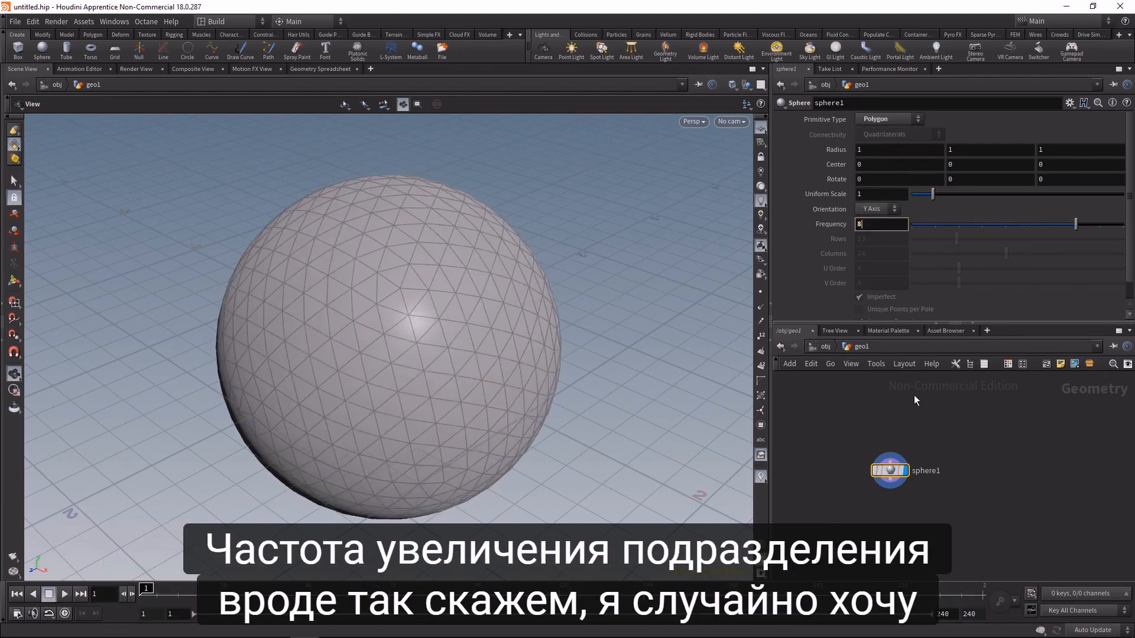
- Add a Copy to Points node below the sphere node in the network
middle_drag(867, 517, 926, 498)
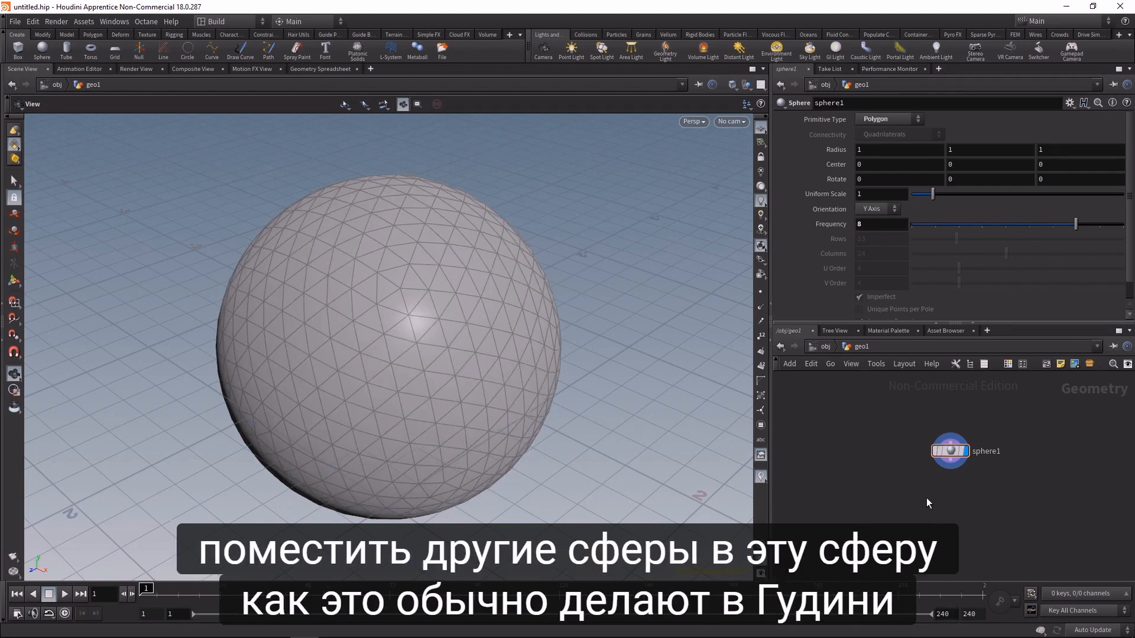
key(Tab)
text(copy)
key(Down)
key(Down)
key(Down)
key(Return)
click(927, 497)
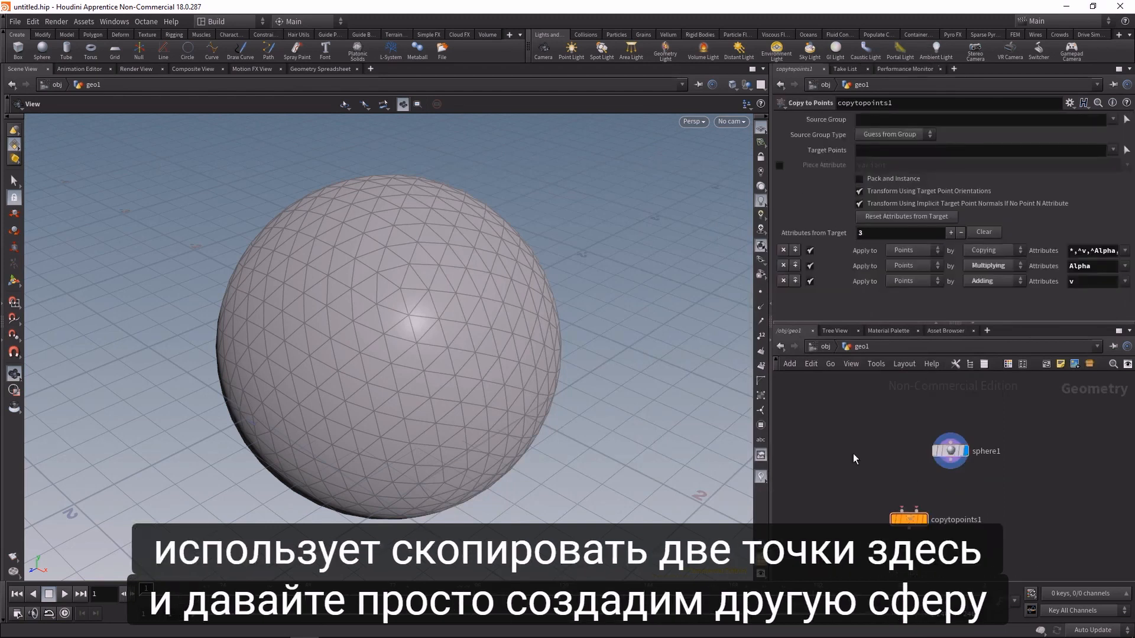
- Add a second Sphere node beside the first one, above the Copy to Points node
key(Tab)
text(sphe)
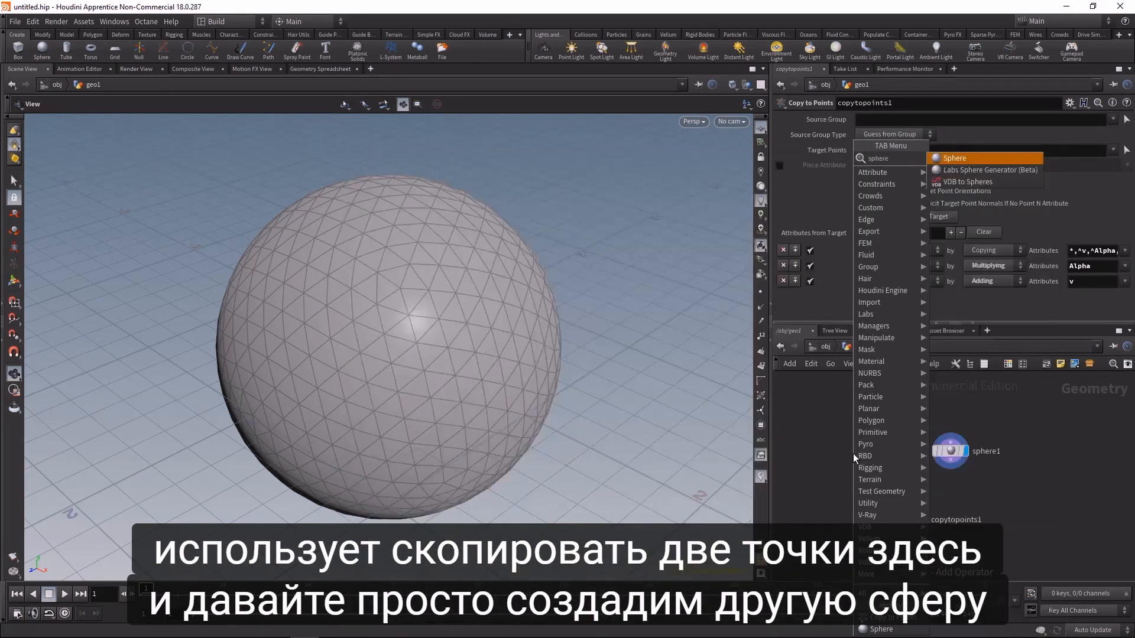
key(Return)
click(852, 453)
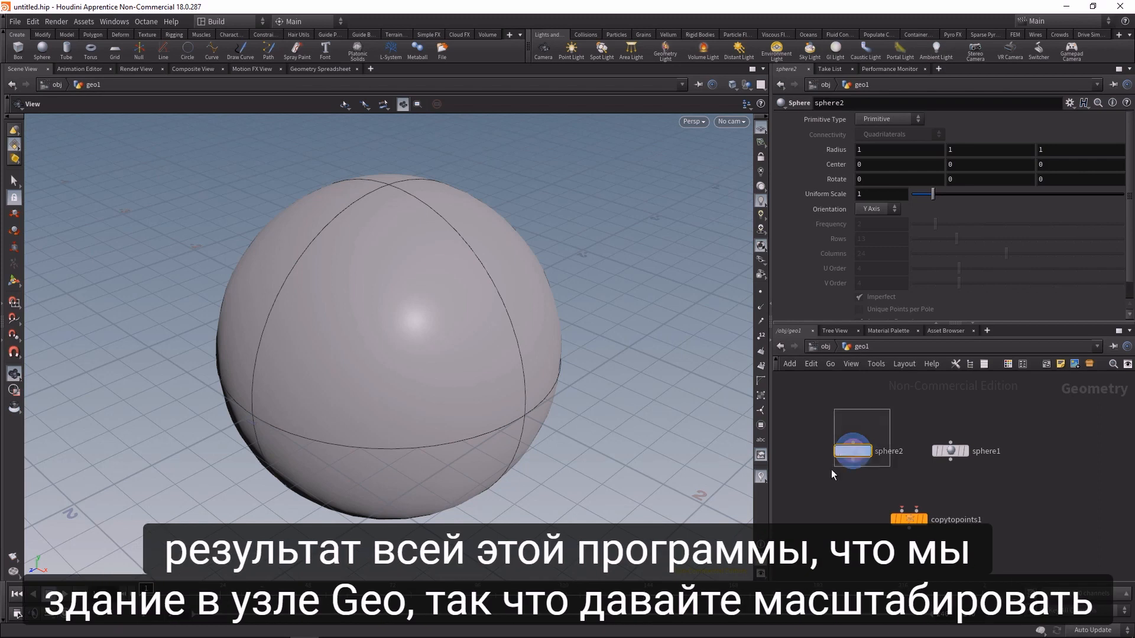
- Set the second sphere's uniform scale to 0.1 and its primitive type to Polygon
double_click(878, 195)
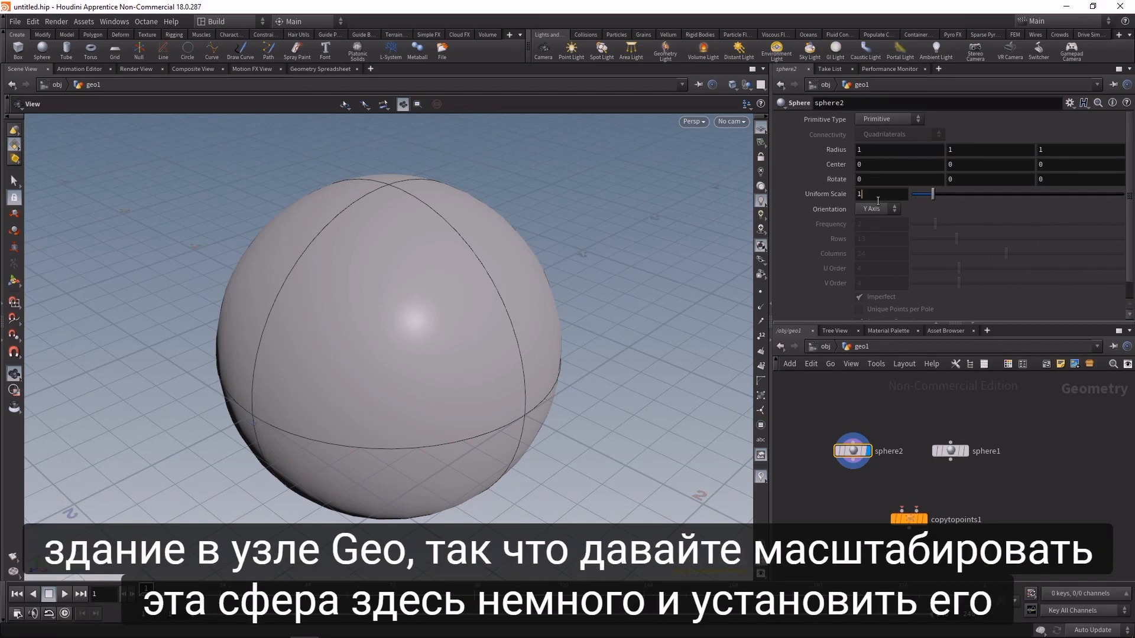
text(0.1)
key(Return)
click(885, 119)
click(880, 143)
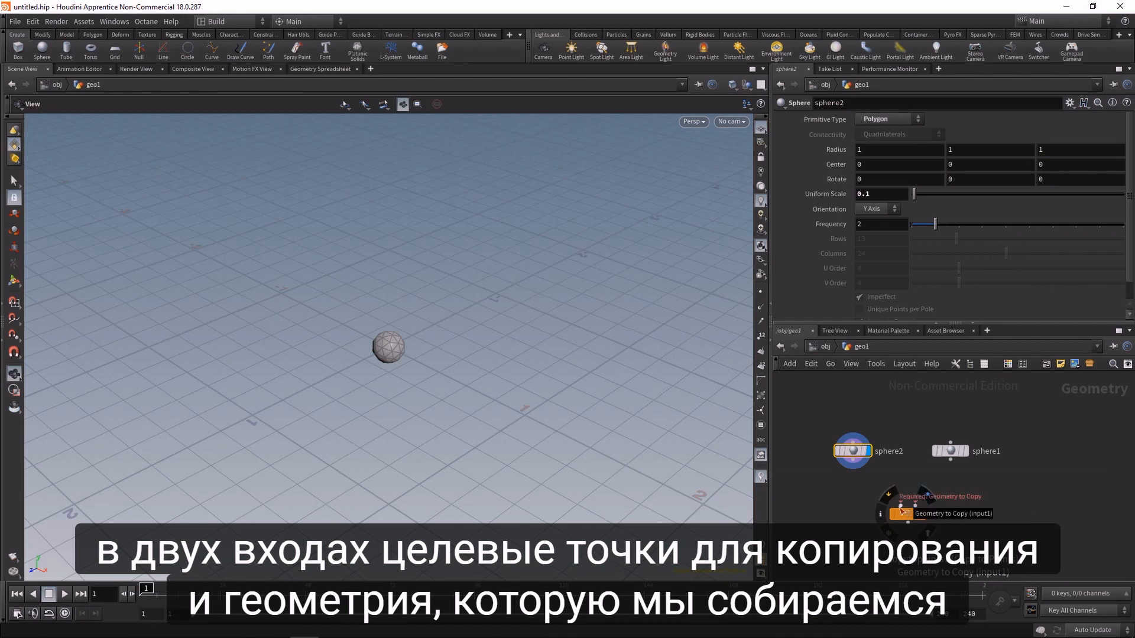
- Wire the small sphere as geometry to copy and the large sphere as target points into Copy to Points, and display its result
click(853, 460)
click(901, 505)
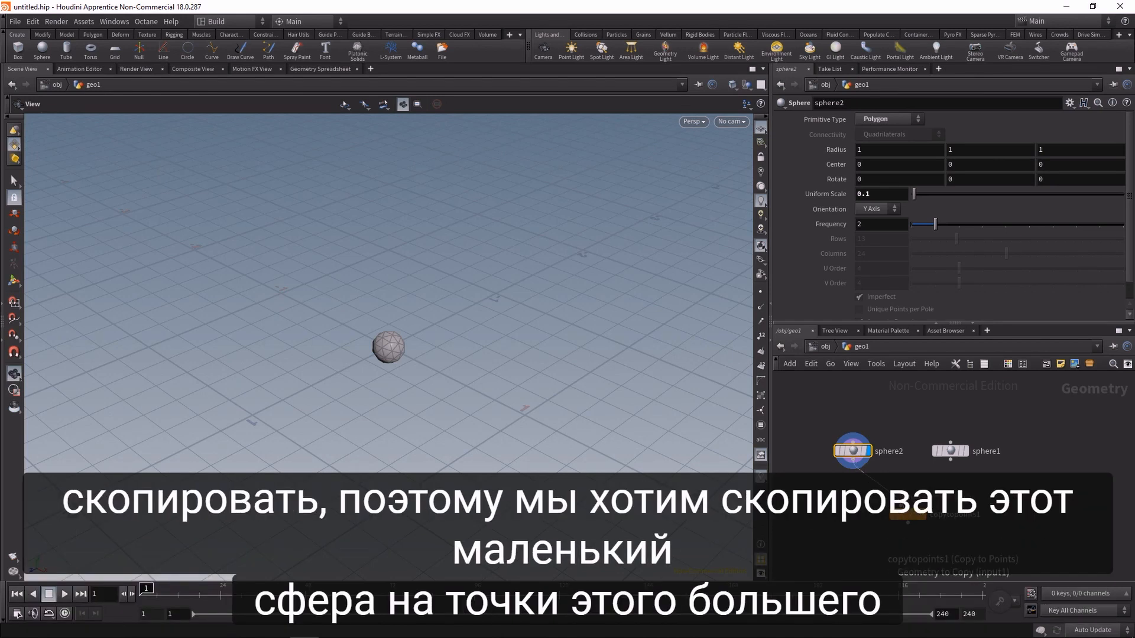
click(950, 461)
click(913, 505)
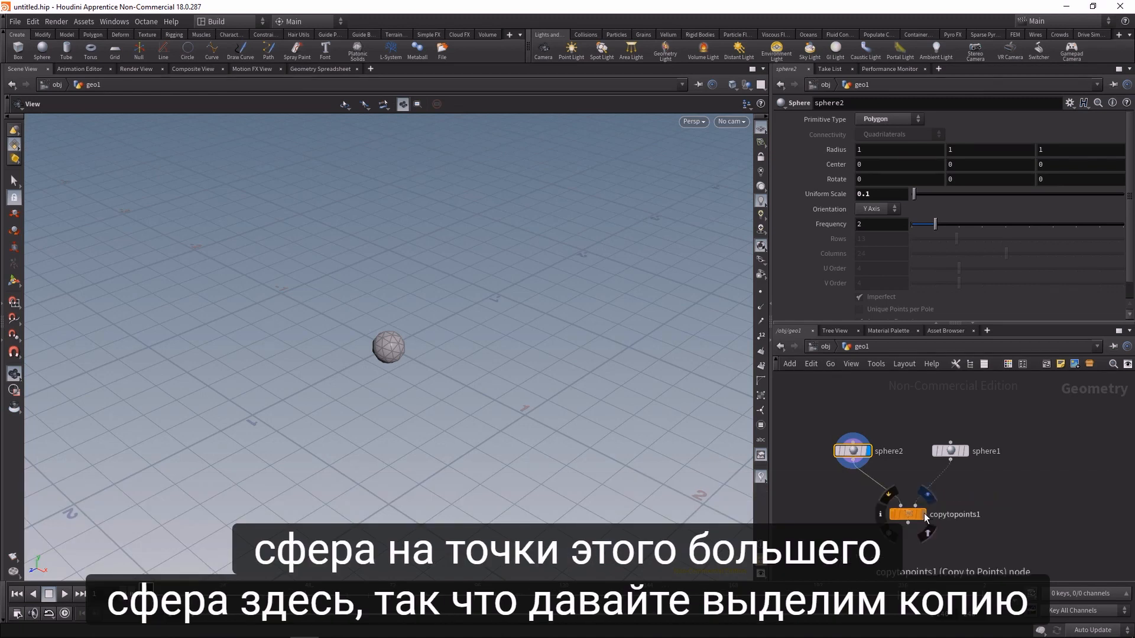
click(923, 513)
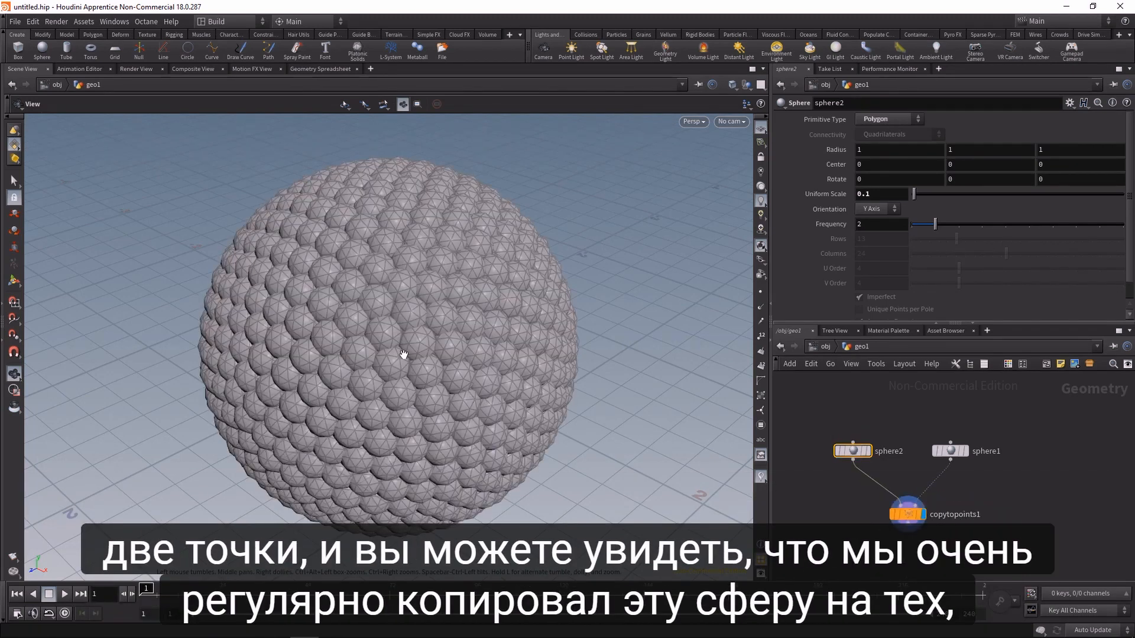
- Lower the large sphere's frequency to 3 to reduce the number of copied spheres
click(950, 450)
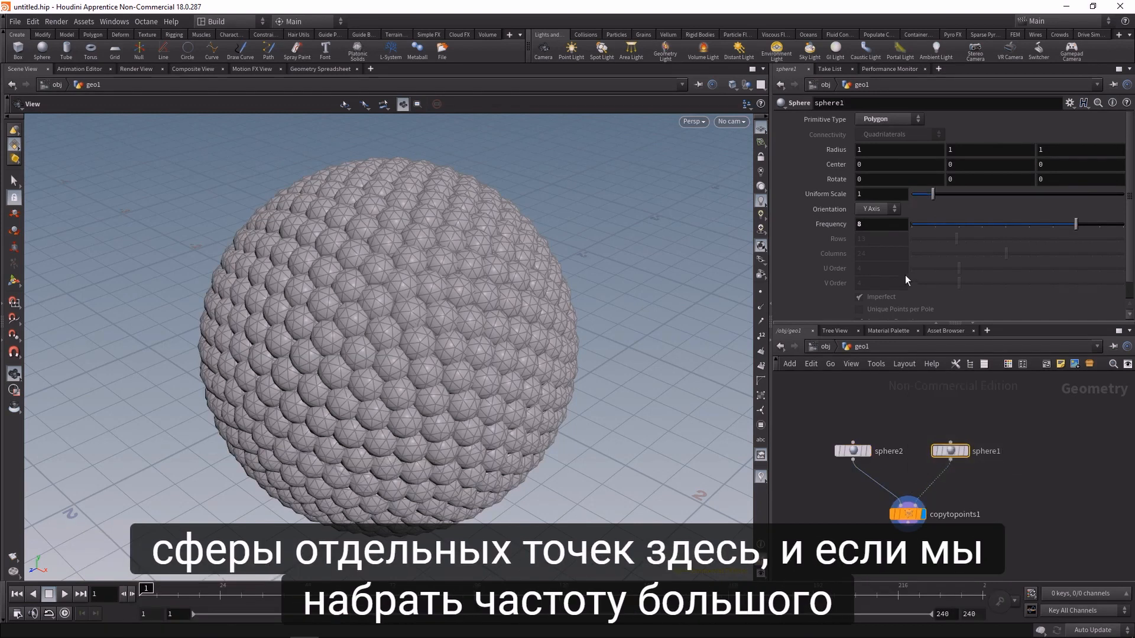
scroll(891, 225, down, 1)
click(892, 210)
text(6)
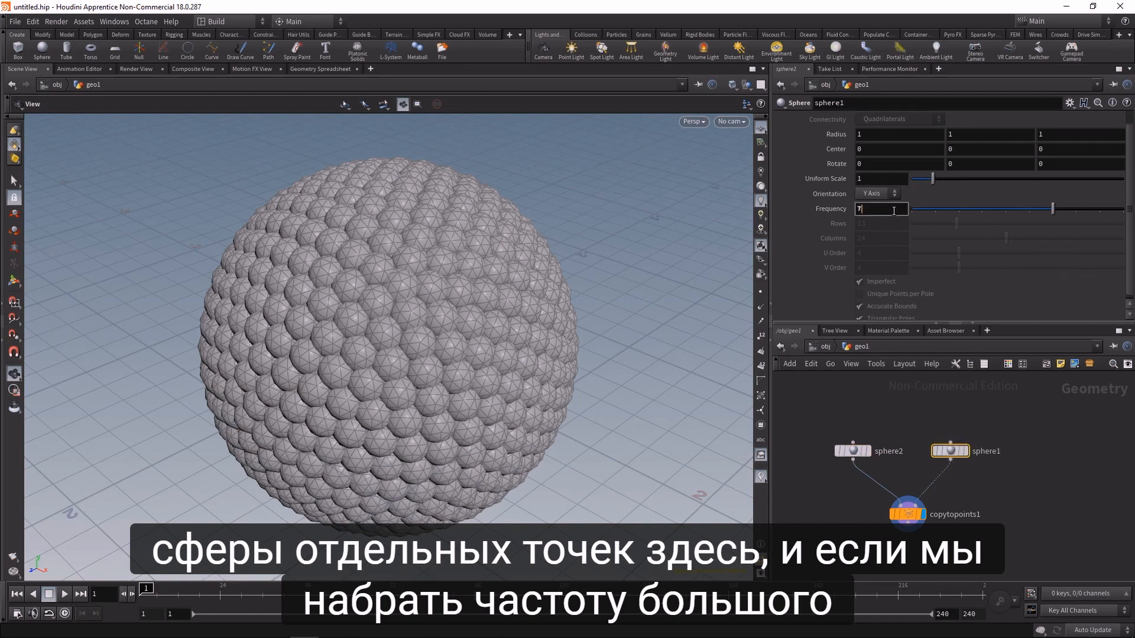
key(BackSpace)
text(3)
key(BackSpace)
text(4)
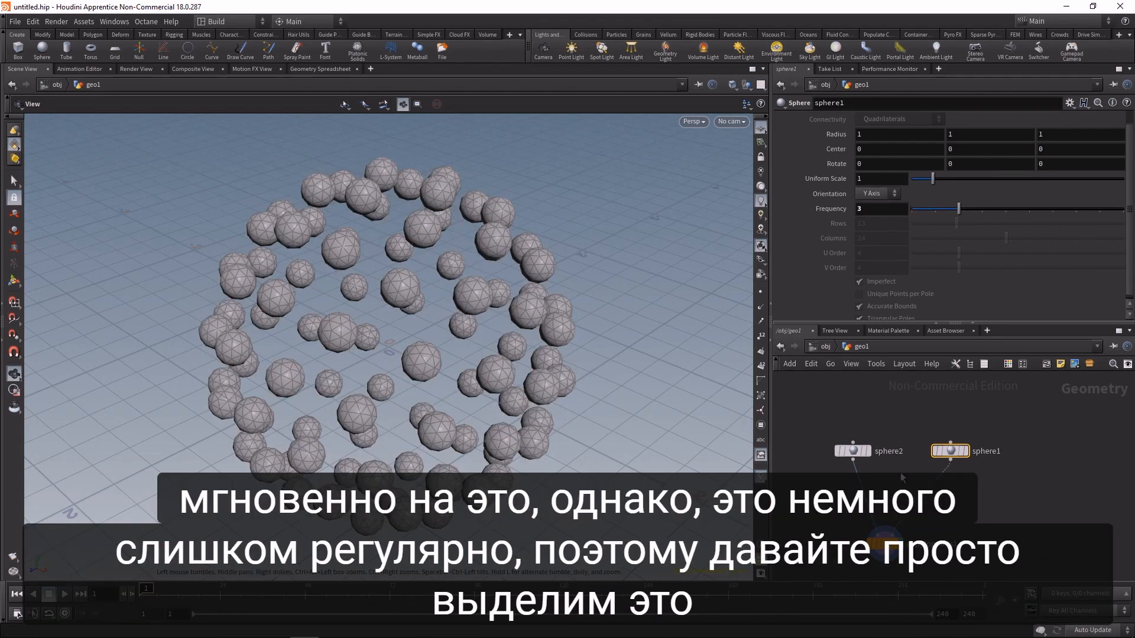
- Display the large sphere node on its own and set its frequency to 10
click(967, 451)
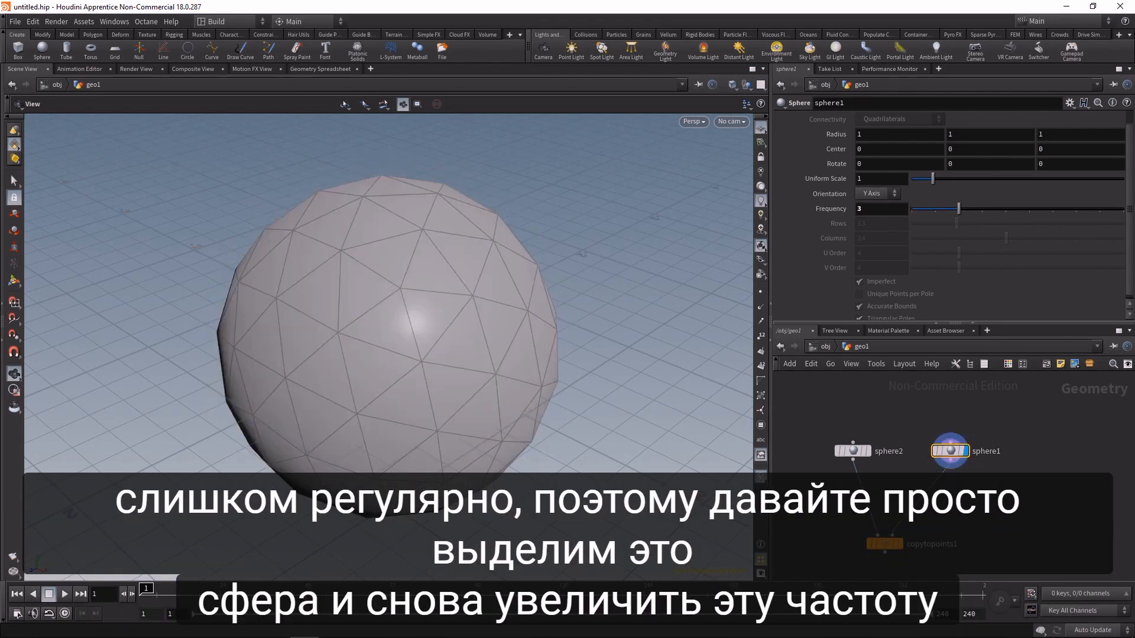
text(10)
key(Return)
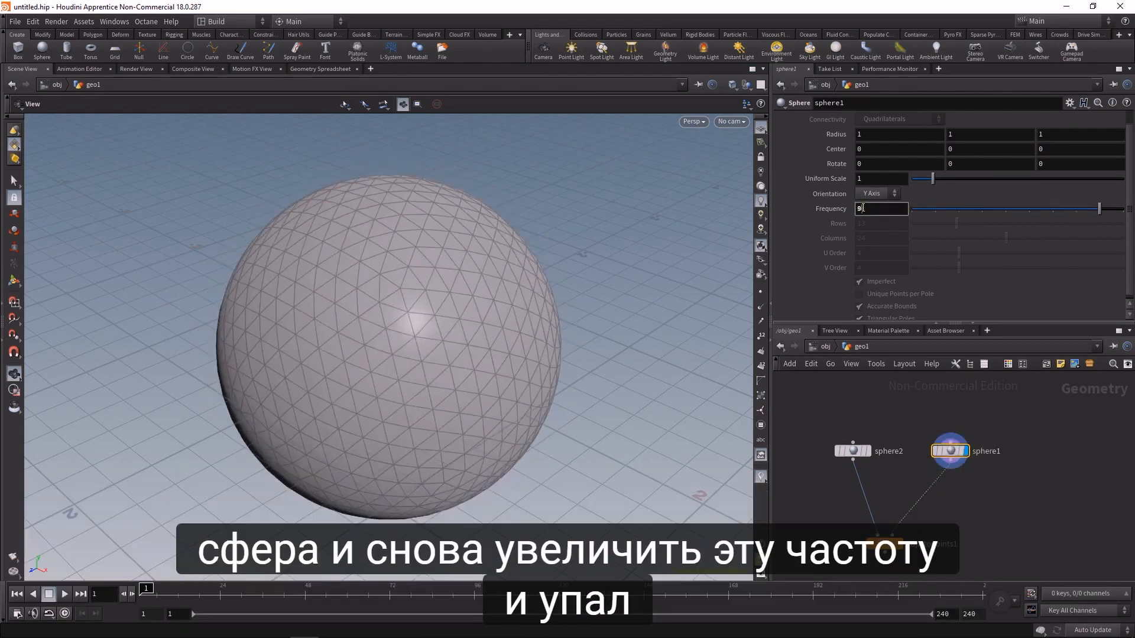
- Insert a Scatter node between the large sphere and the Copy to Points node
key(Tab)
text(scatter)
key(Return)
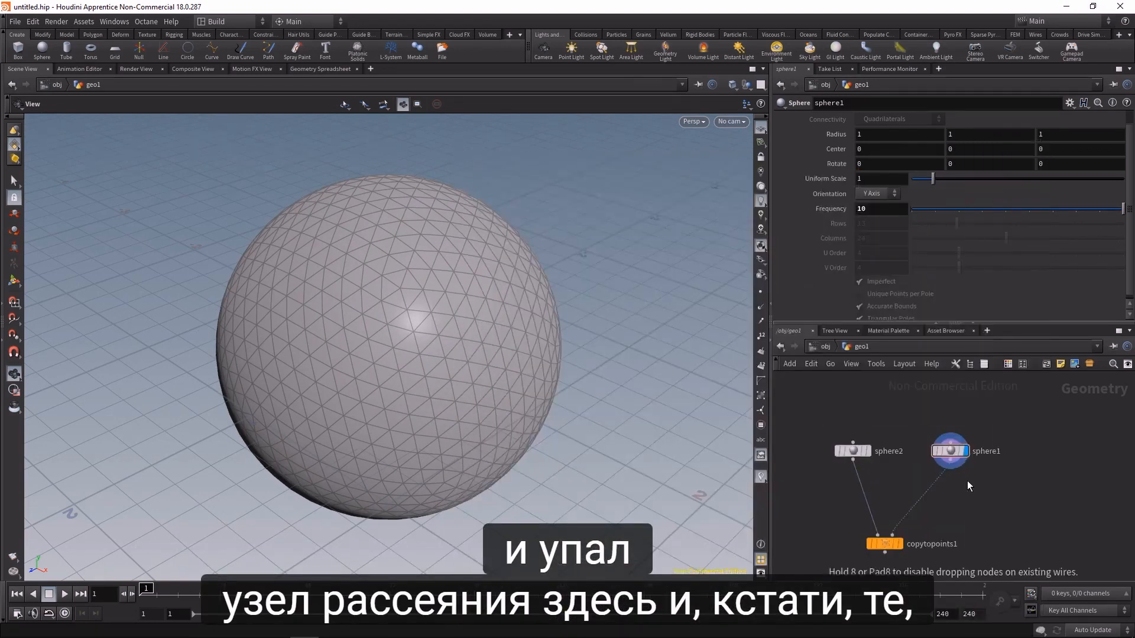
click(967, 480)
drag(967, 481, 951, 487)
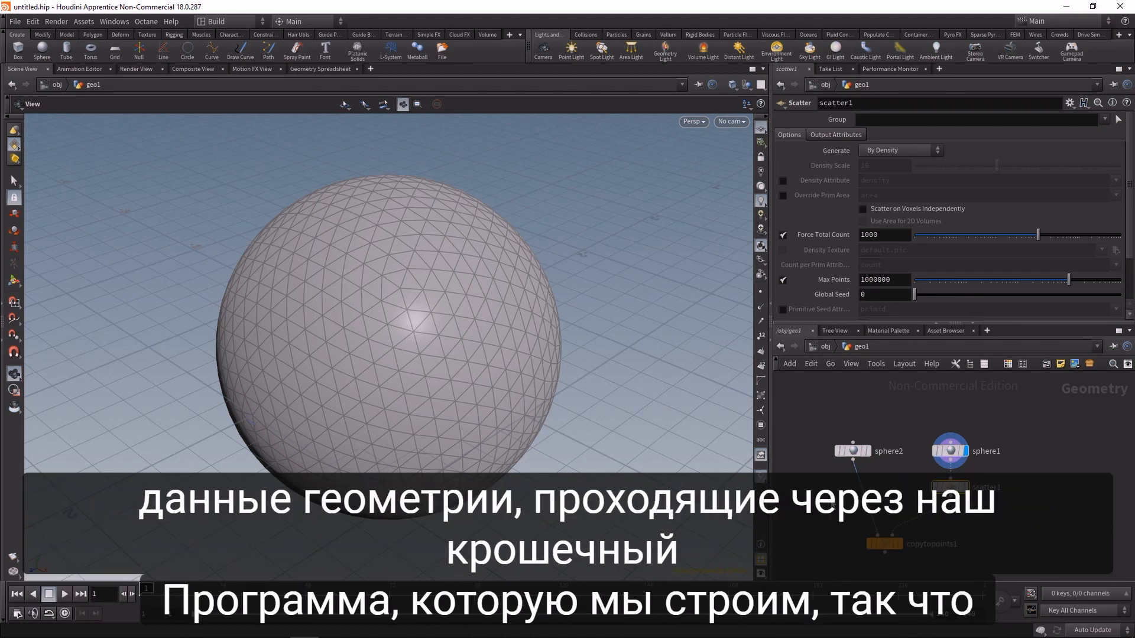
- Display the scattered points, switch the display to the Copy to Points result, and lower the scatter's forced total count to about 74
click(966, 488)
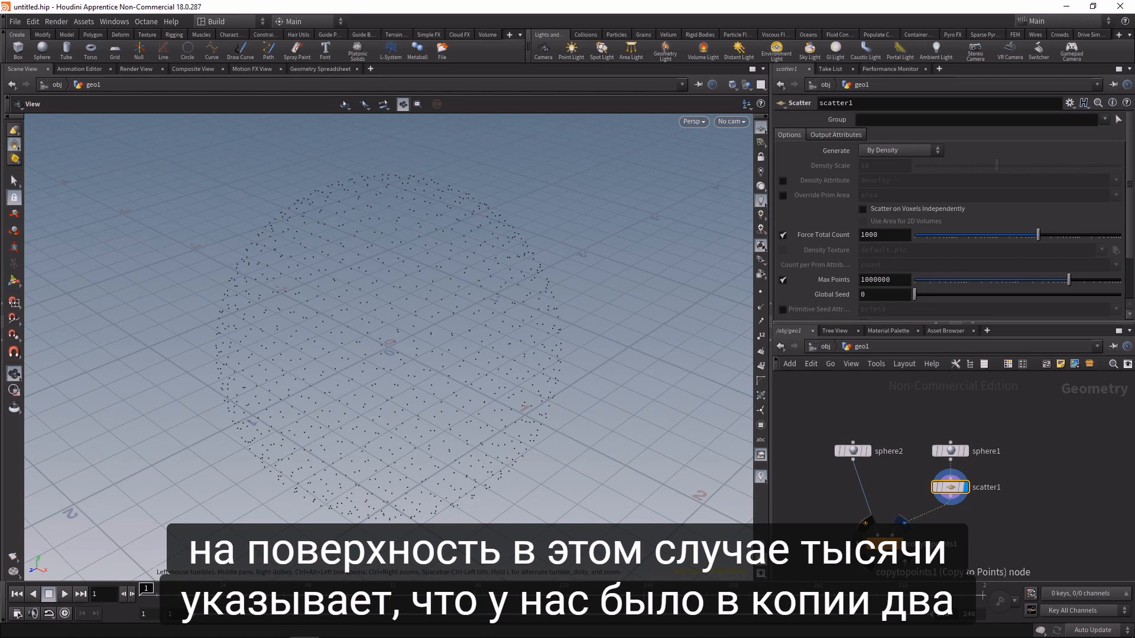
click(895, 542)
drag(1037, 234, 991, 234)
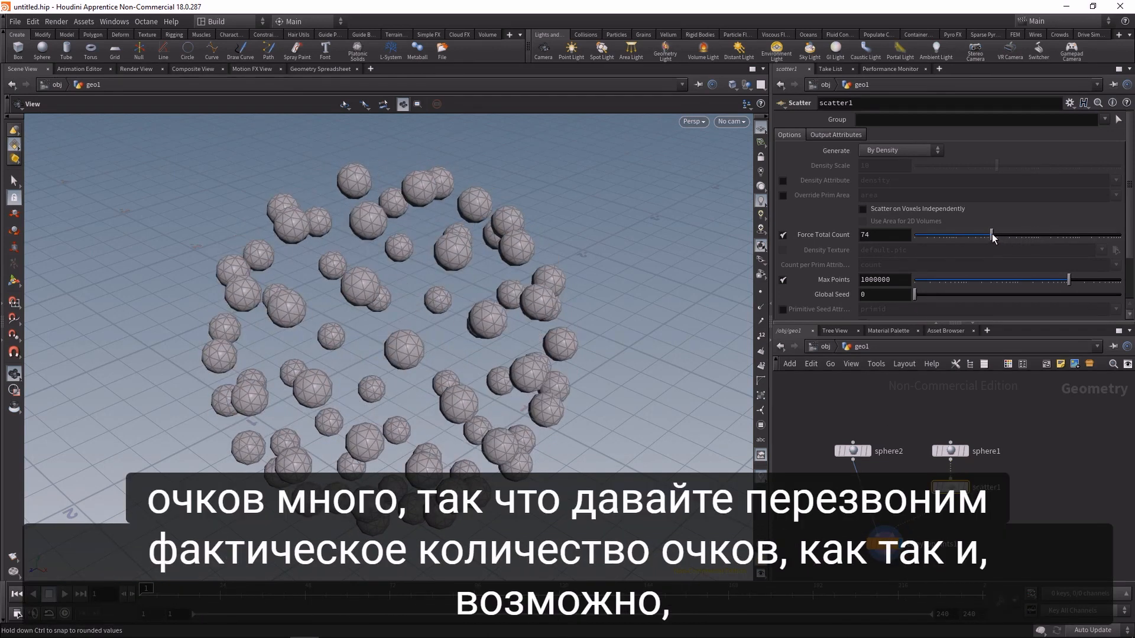
- Increase the small sphere's frequency to make the copied spheres smoother
click(837, 451)
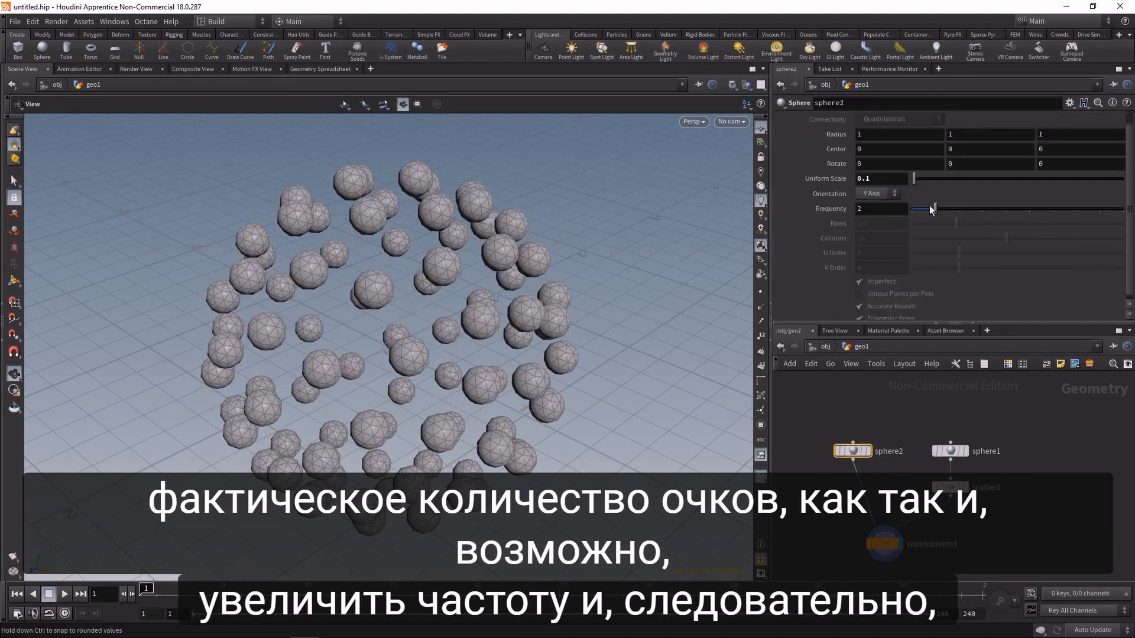
drag(945, 208, 1052, 211)
drag(455, 331, 378, 381)
- Move both sphere nodes up together in the network to make room above the Scatter node
drag(1042, 413, 811, 458)
drag(934, 451, 932, 409)
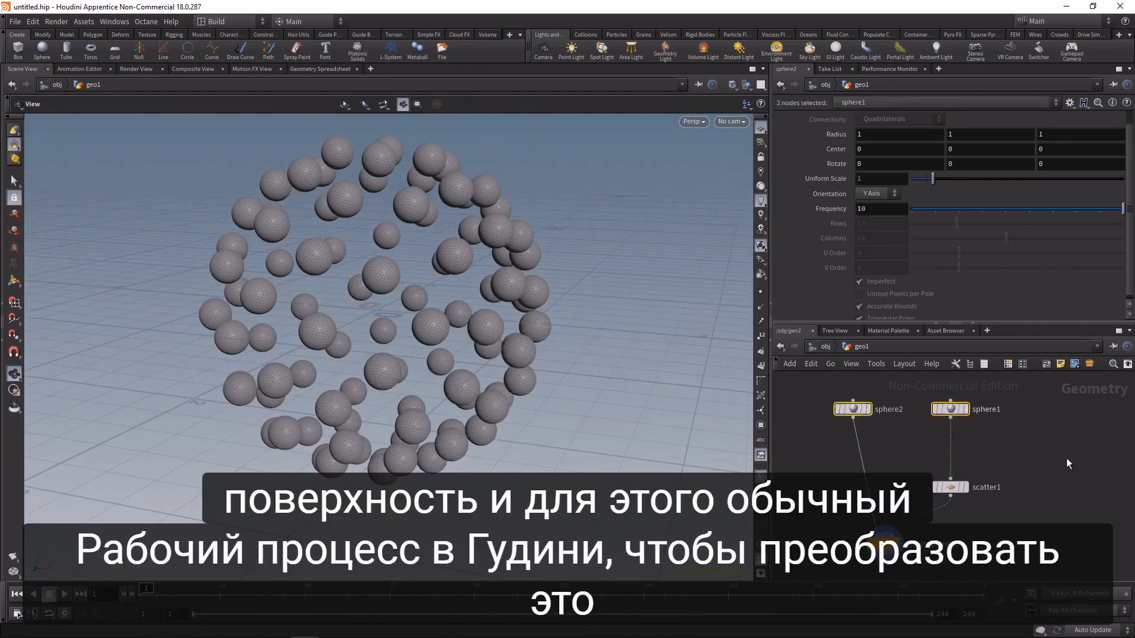
click(1066, 458)
- Add an IsoOffset node, feed the large sphere into it, and display the resulting volume
click(966, 409)
click(955, 410)
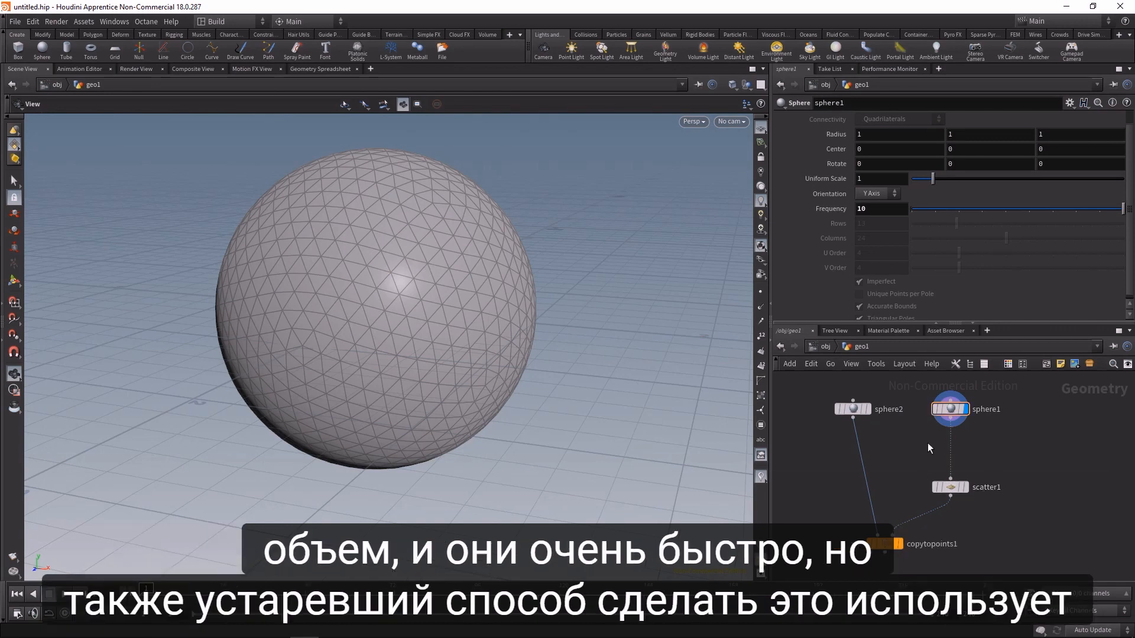
key(Tab)
text(iso)
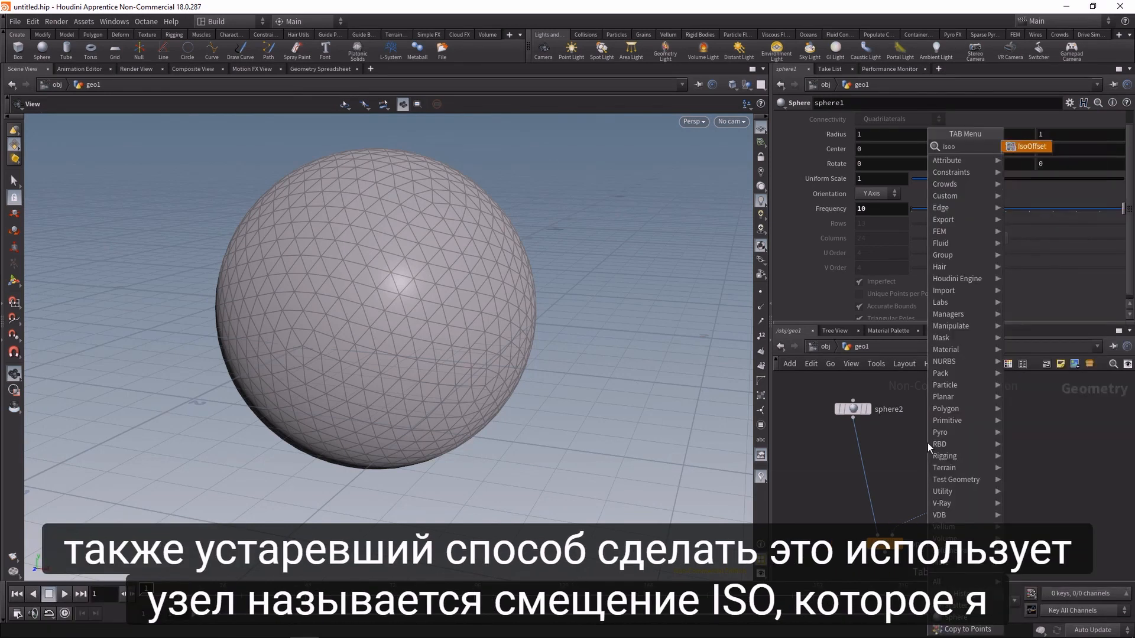
key(Return)
click(1012, 446)
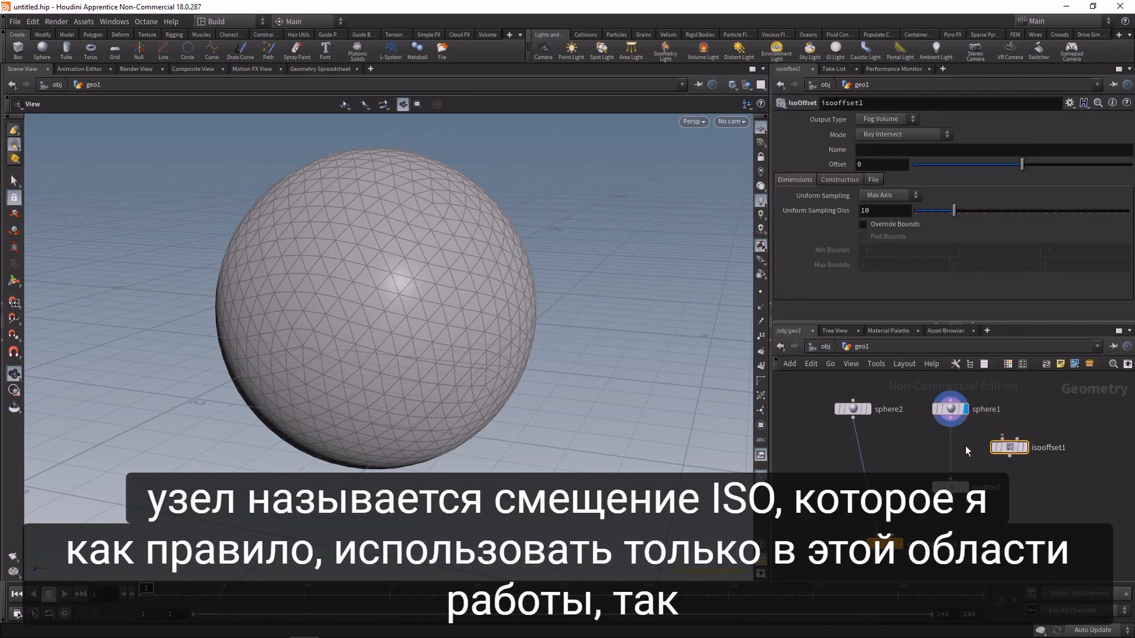
drag(950, 418, 1000, 439)
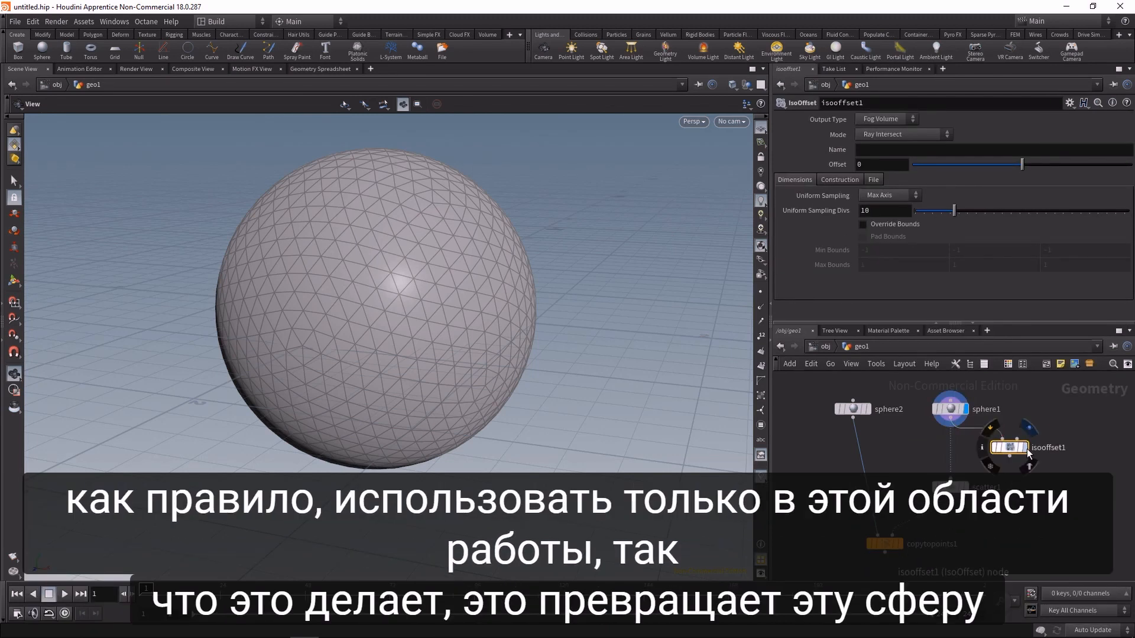
click(1024, 448)
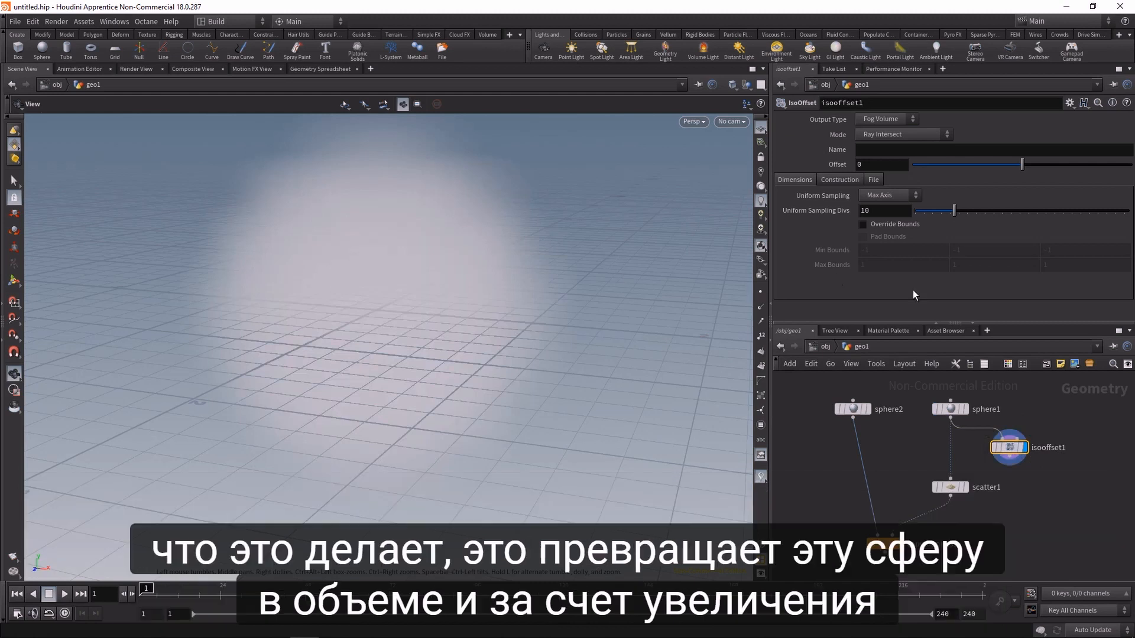
- Raise the IsoOffset's uniform sampling divisions to 64
click(877, 212)
scroll(877, 214, up, 20)
scroll(876, 208, up, 20)
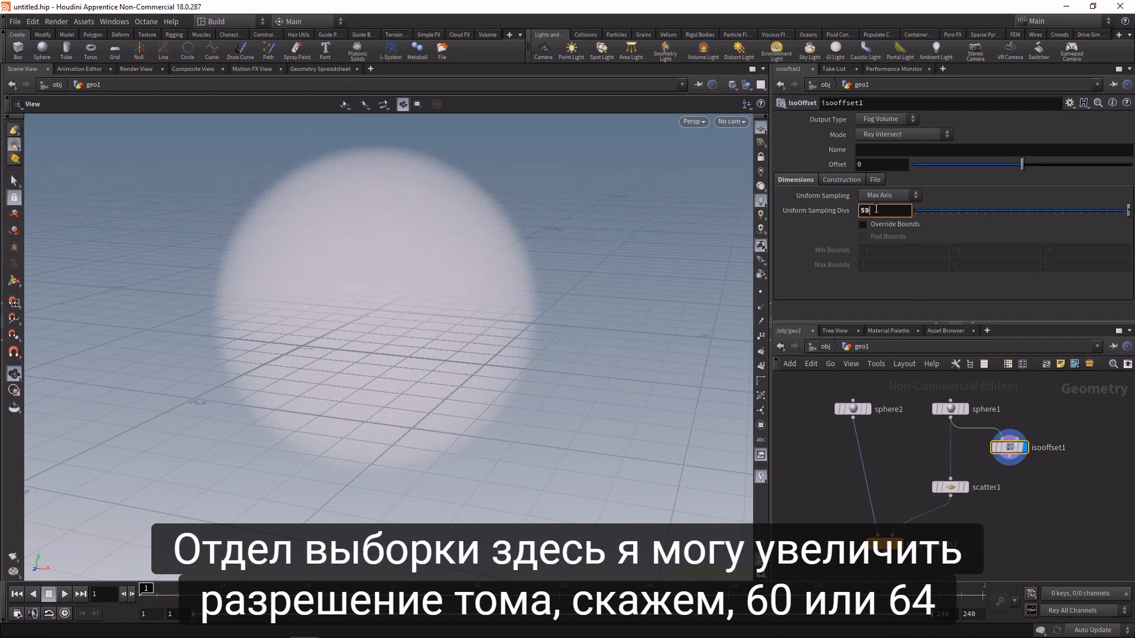
- Insert the IsoOffset between the large sphere and the Scatter node, and display the Copy to Points result from several angles
drag(1011, 448, 968, 458)
click(965, 487)
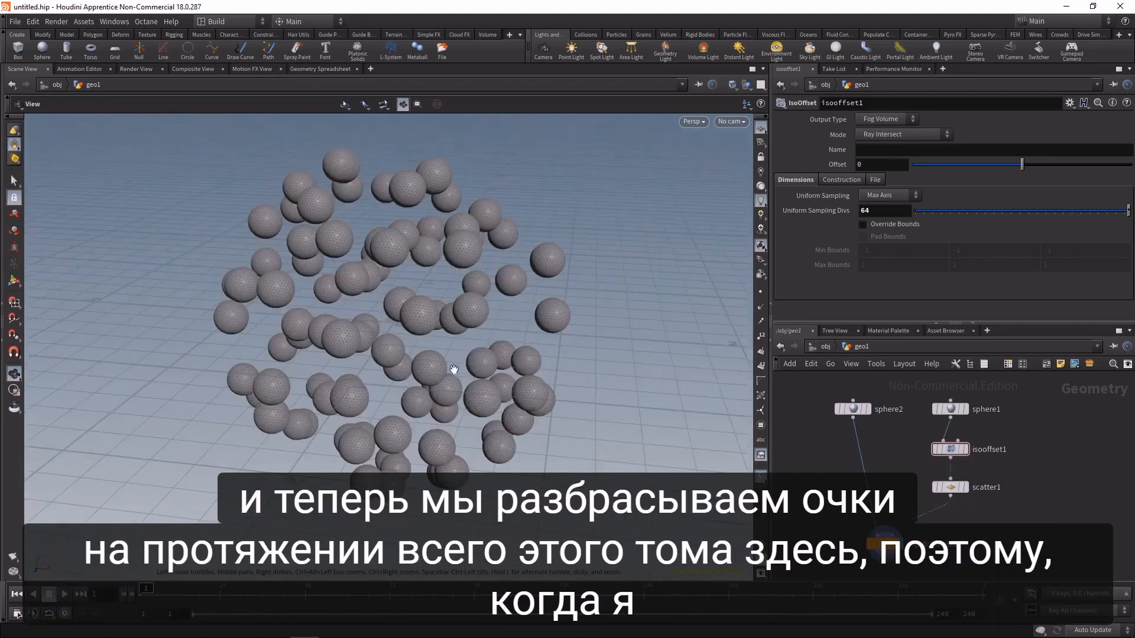
drag(413, 296, 435, 287)
drag(443, 273, 366, 289)
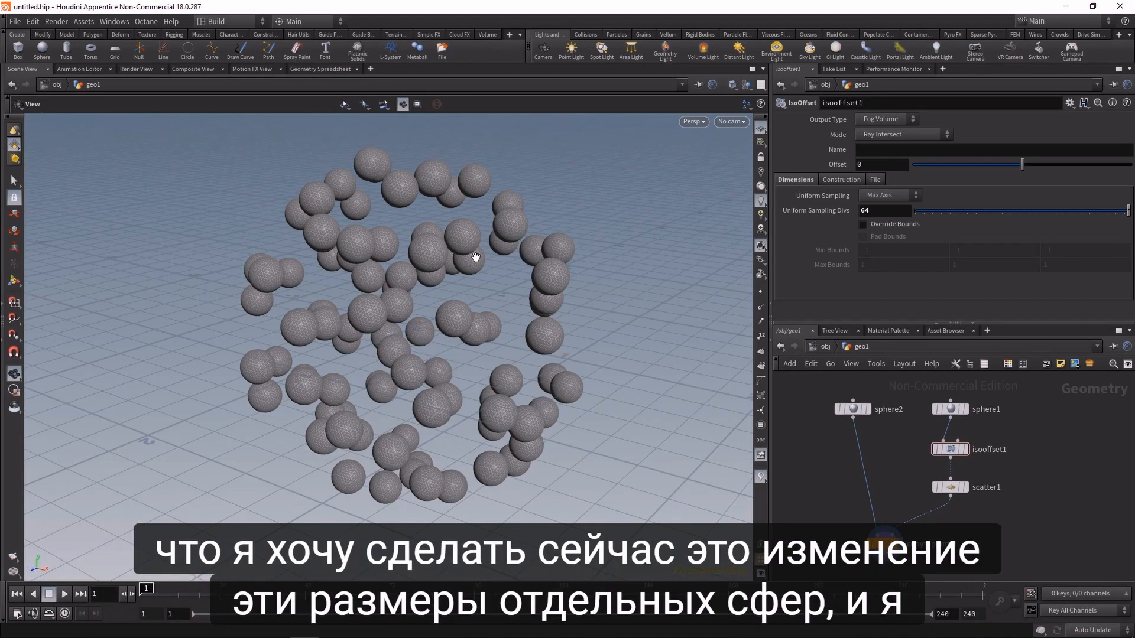
- Insert an Attribute Randomize node between the Scatter and Copy to Points nodes
key(Tab)
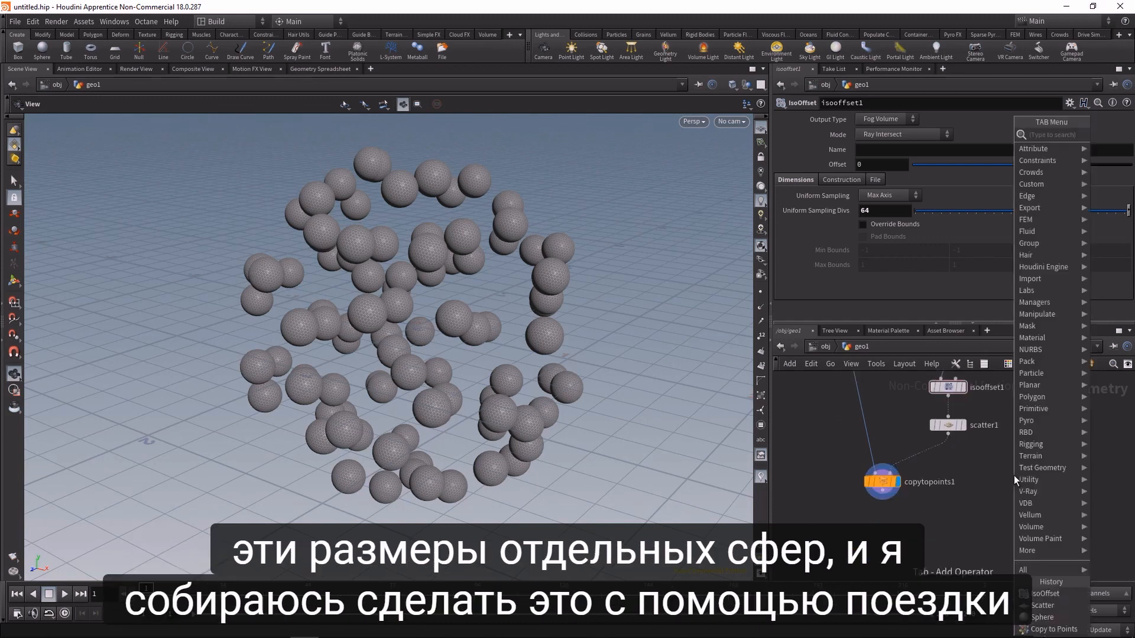
text(attrib ra)
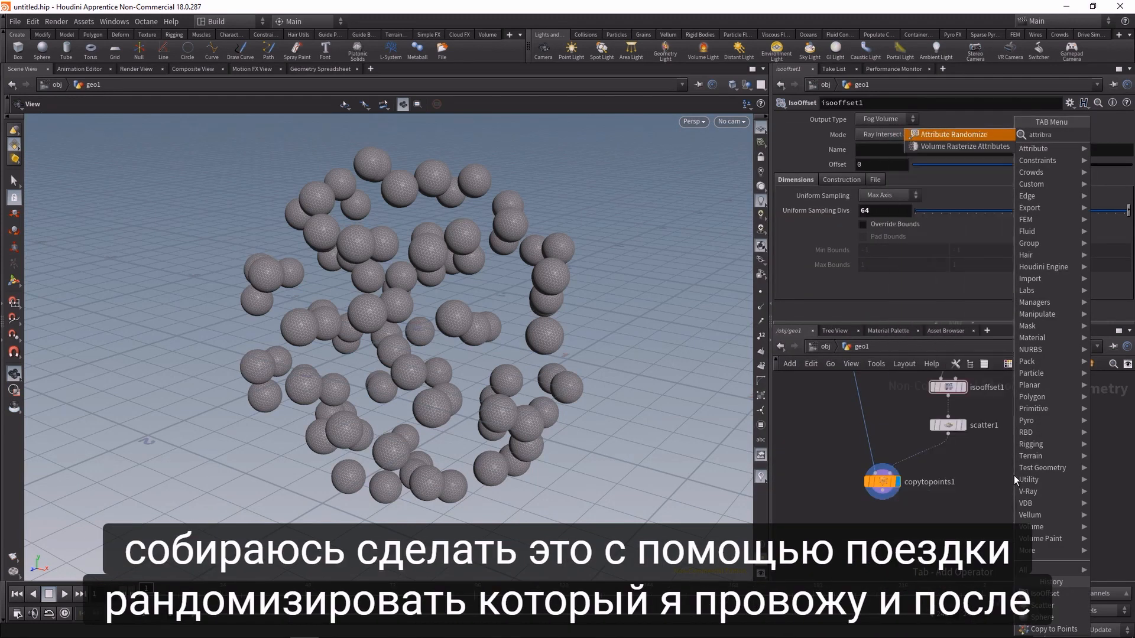
key(Return)
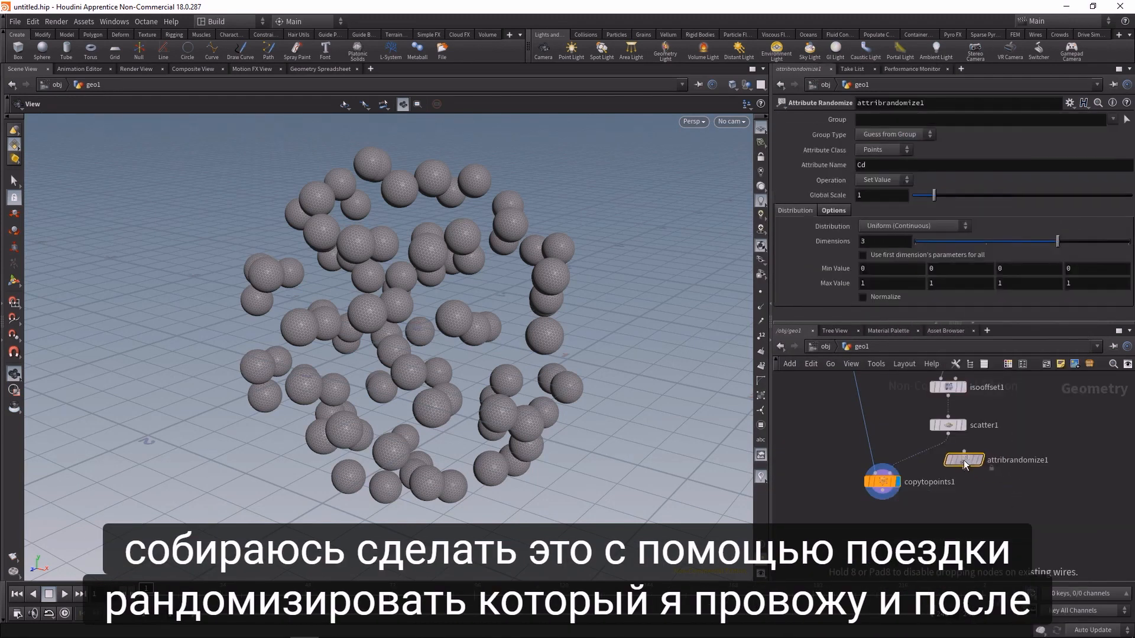
click(944, 458)
drag(943, 464, 953, 467)
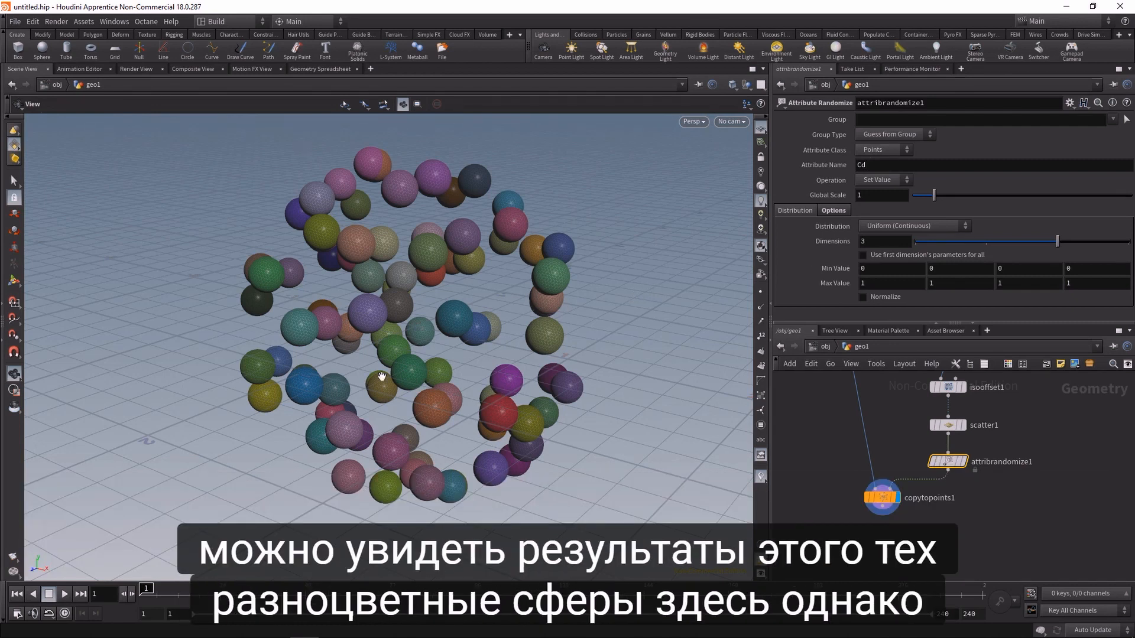
- Set Attribute Randomize to the pscale attribute with 1 dimension
click(892, 163)
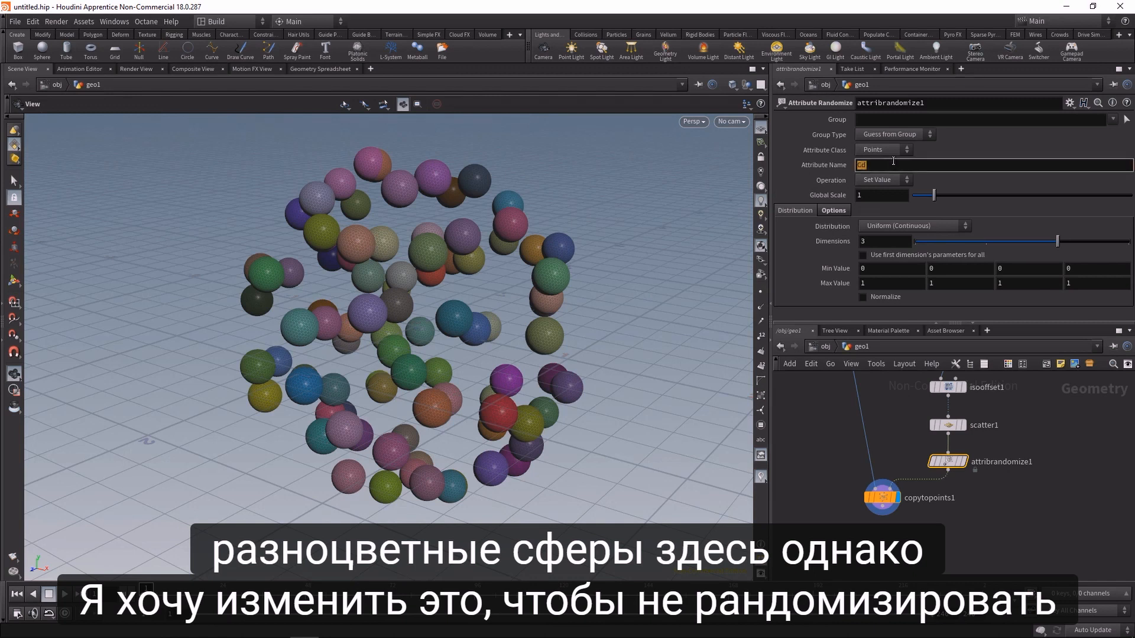
text(pscale)
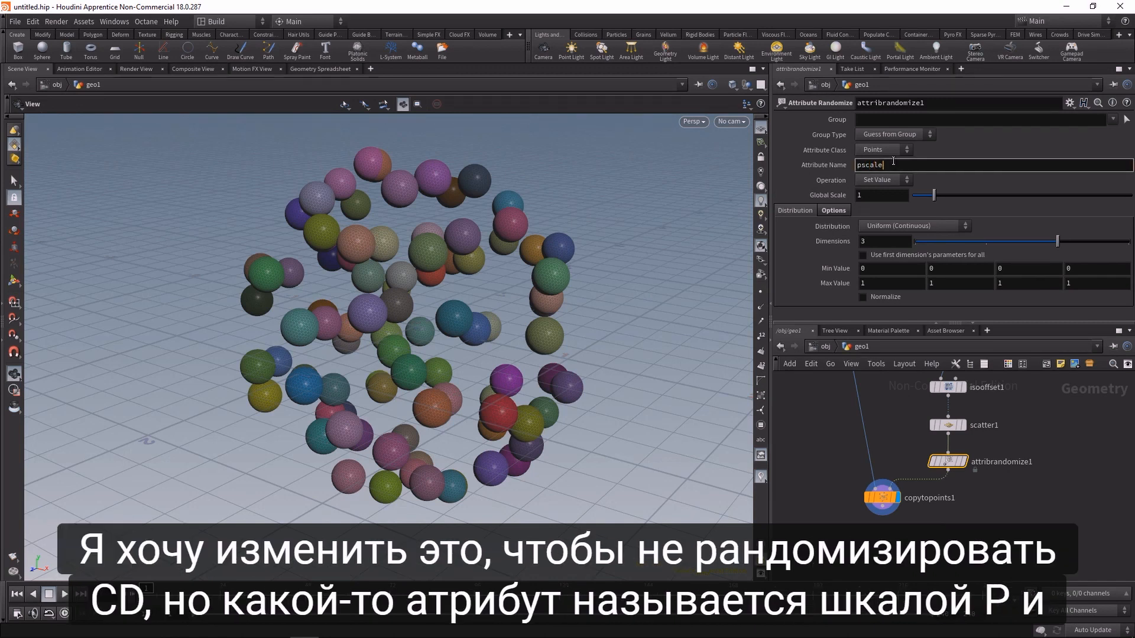
key(Return)
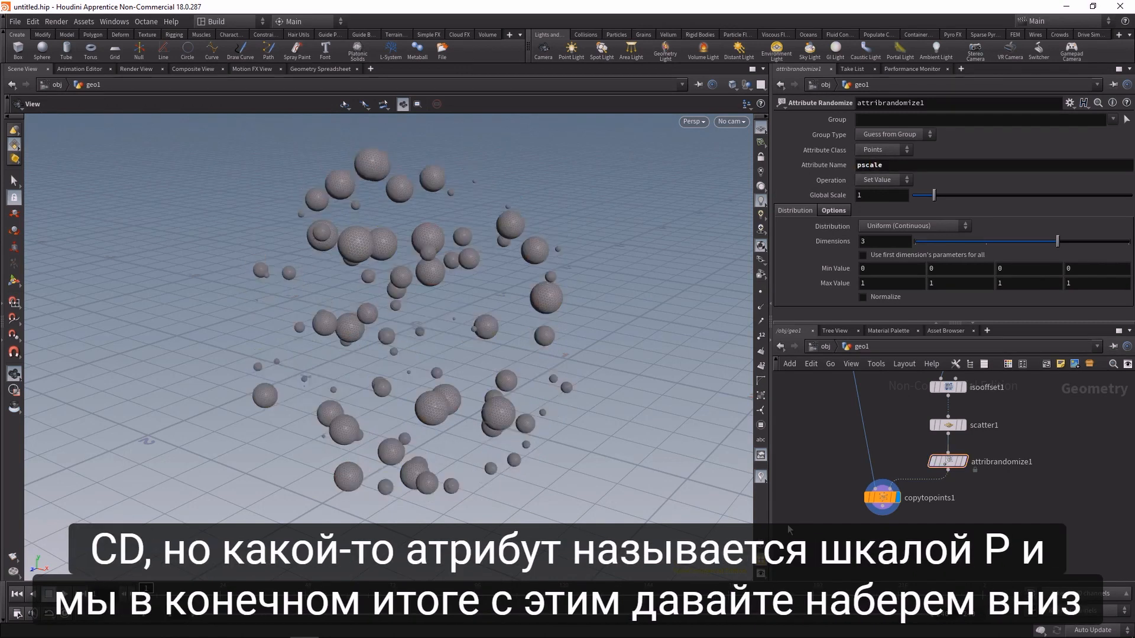
double_click(885, 241)
text(1)
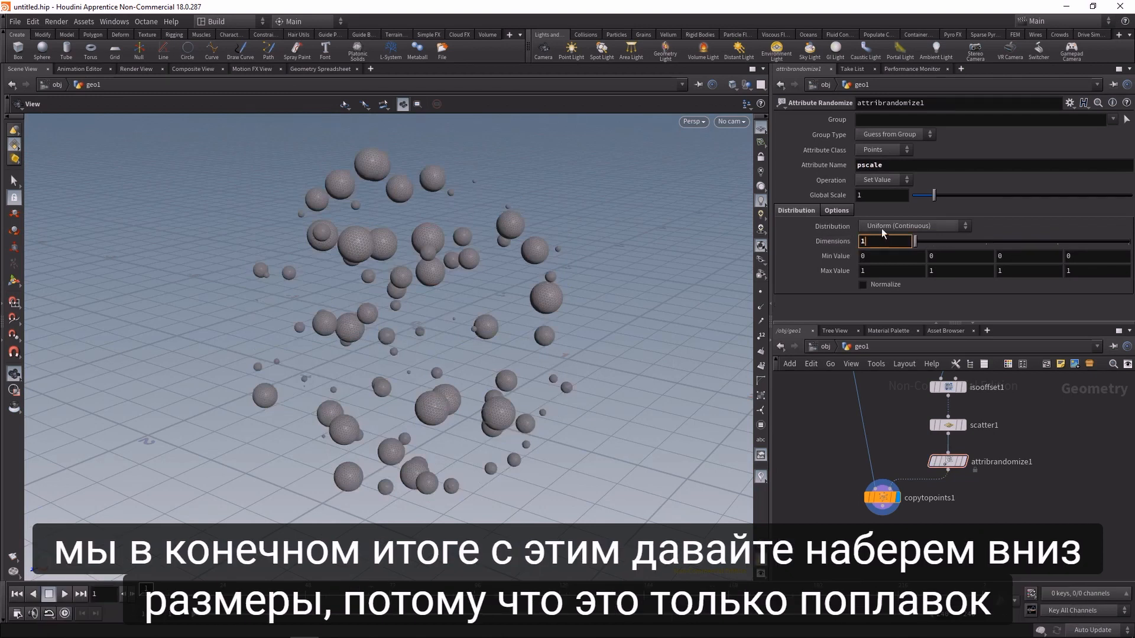
- Set the randomized pscale range to a minimum of 0.3 and a maximum of 1.5
click(870, 256)
text(.)
text(3)
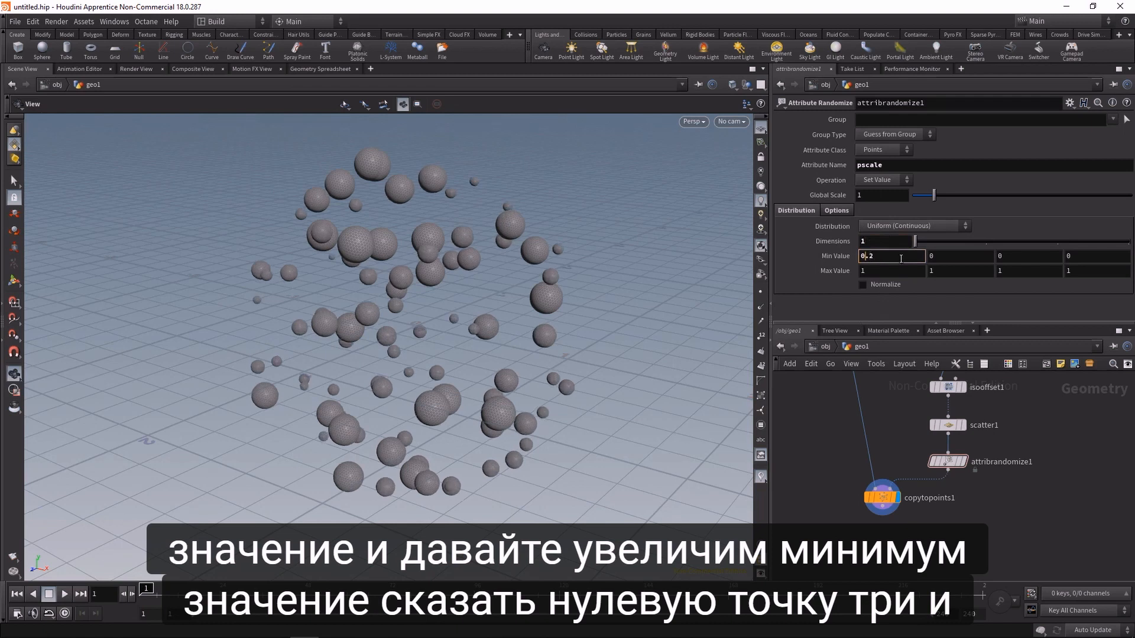
click(883, 271)
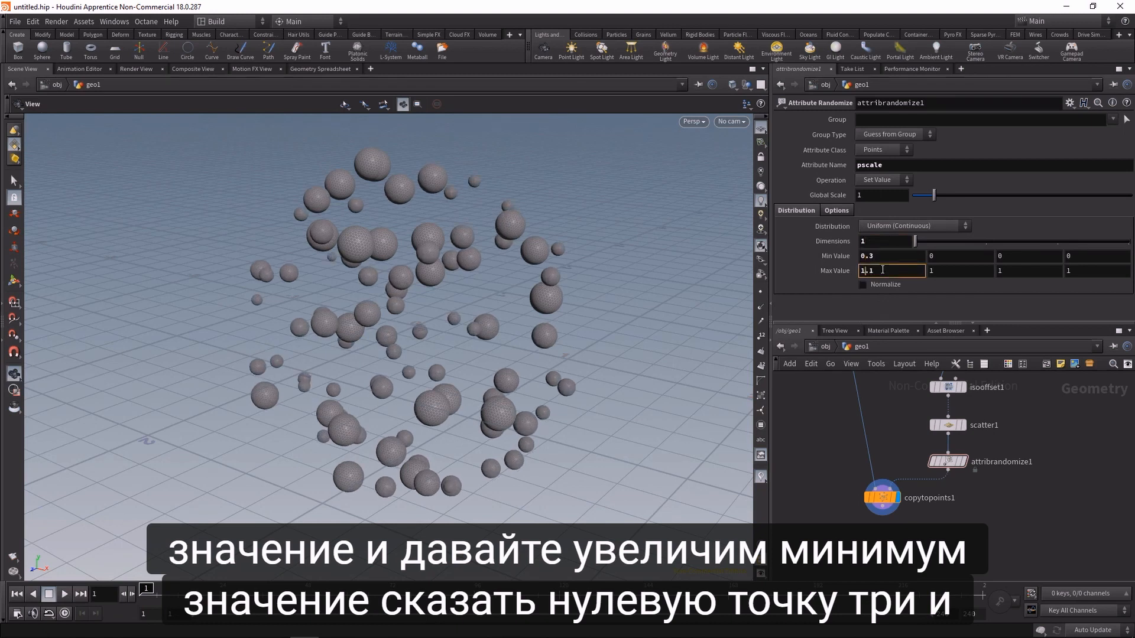
text(.5)
drag(378, 360, 239, 316)
- Append a Null node directly to the output of the Copy to Points node
middle_drag(883, 546, 875, 516)
click(875, 467)
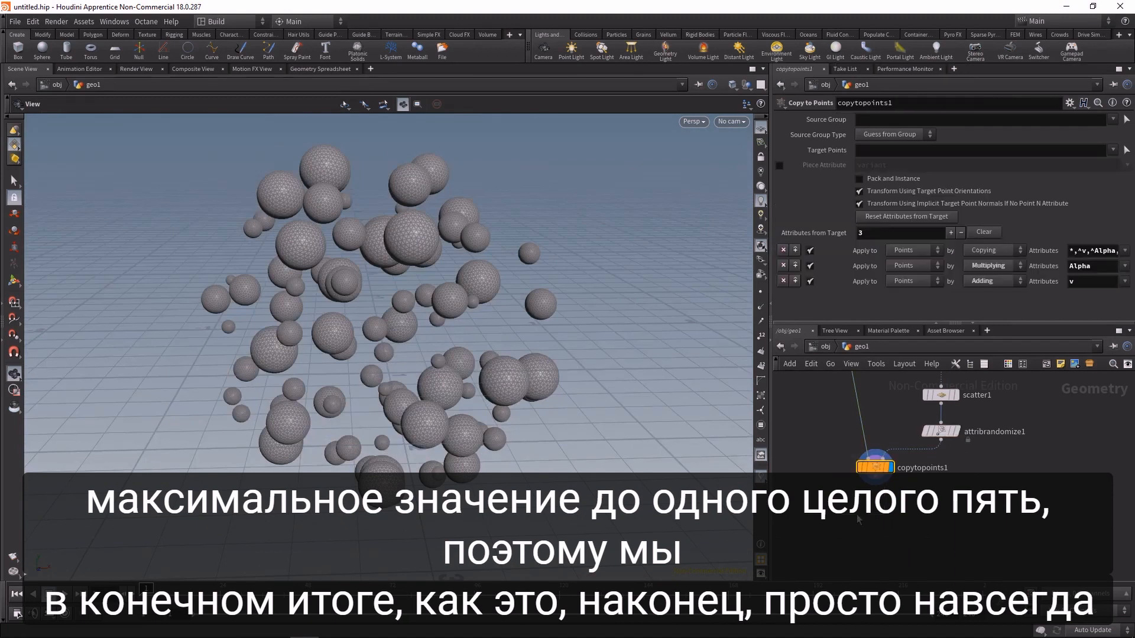
key(Tab)
text(null)
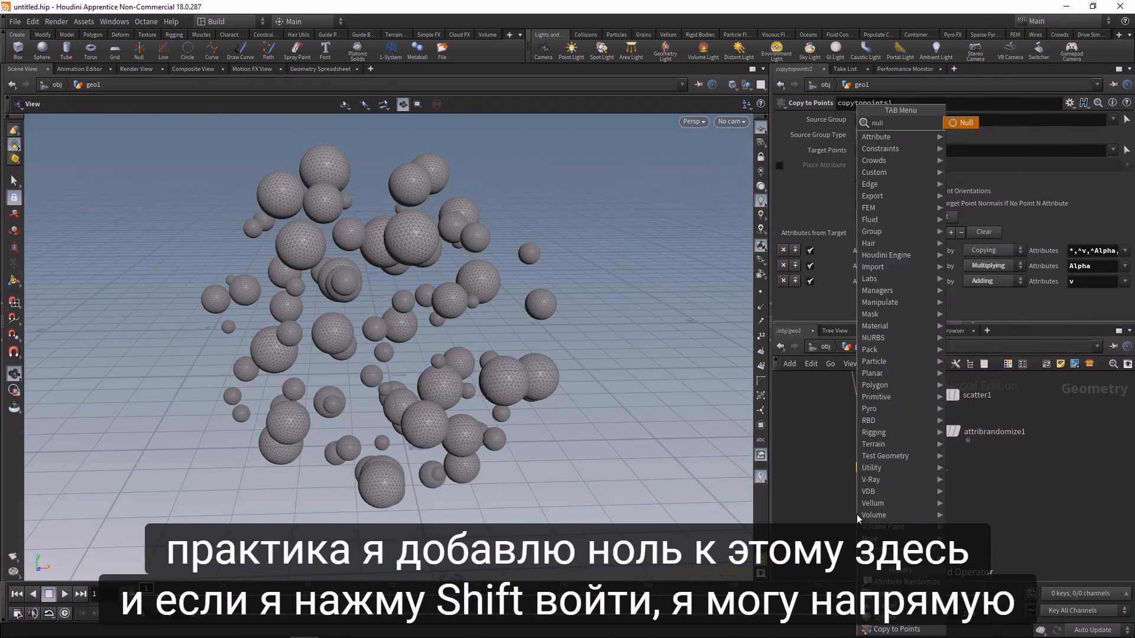
key(shift+Return)
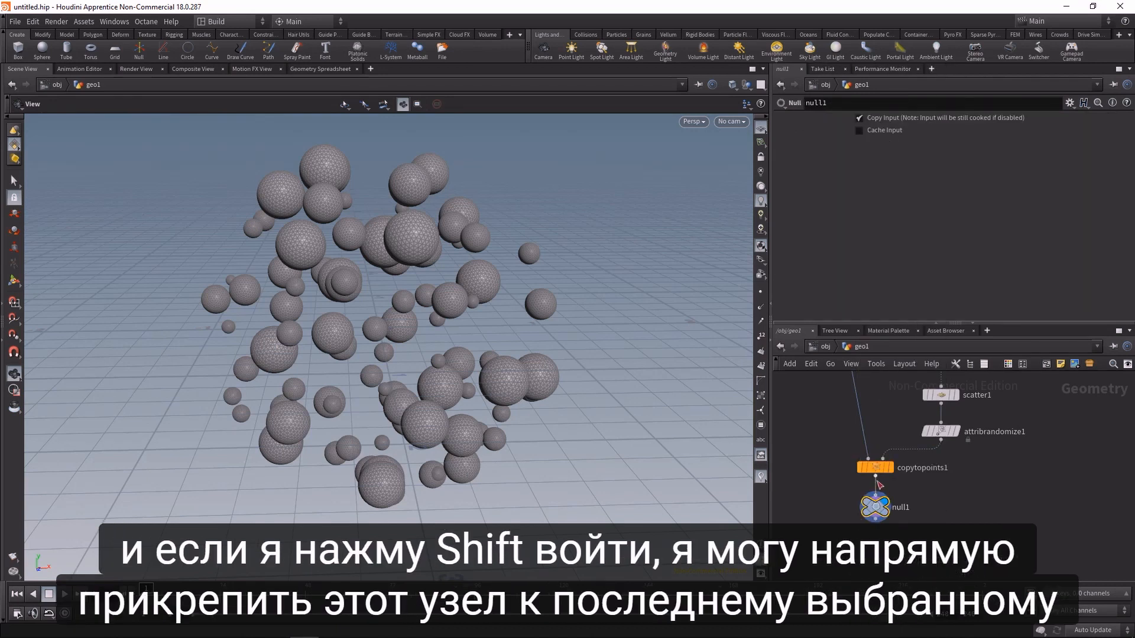
- Rename the Null node as OUT
mouse_move(877, 470)
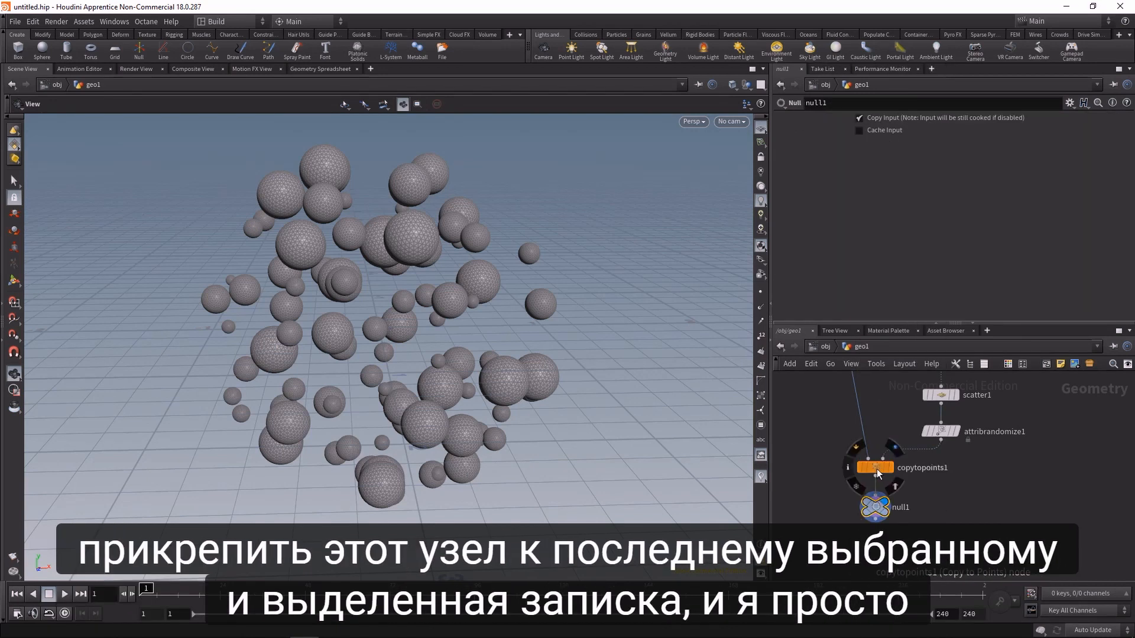
double_click(908, 508)
text(OUT)
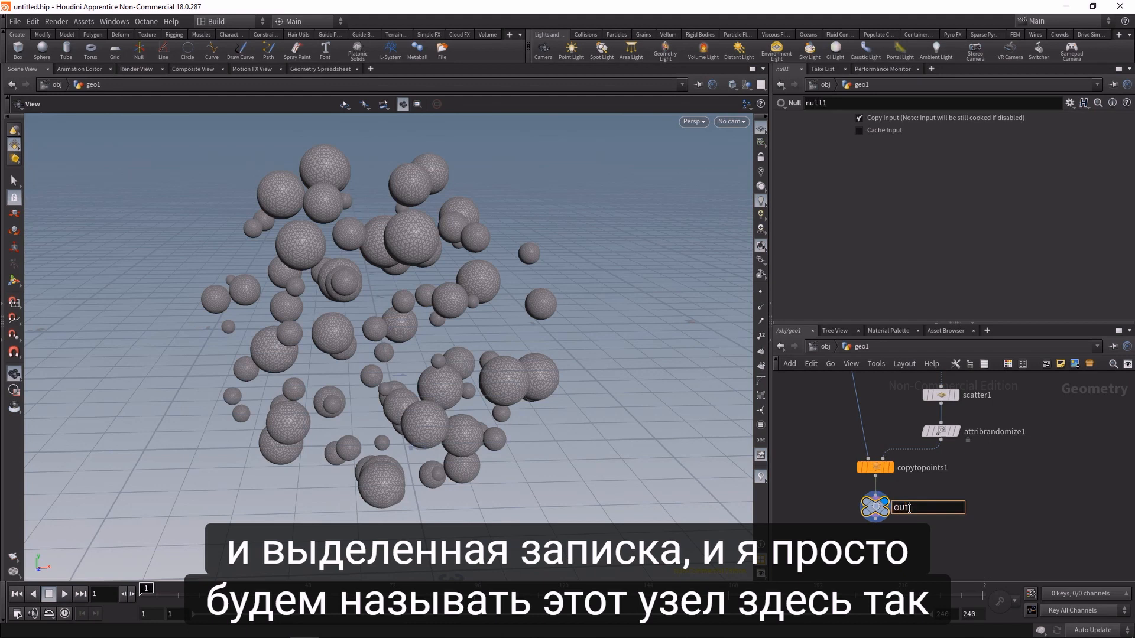
key(Return)
scroll(1002, 502, down, 4)
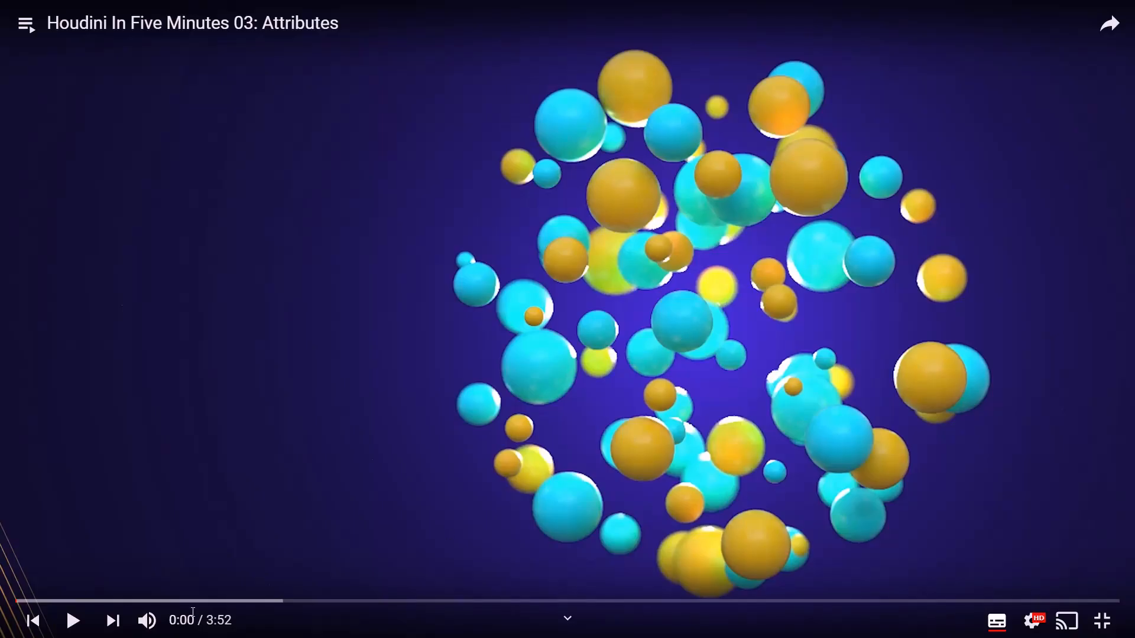
click(73, 620)
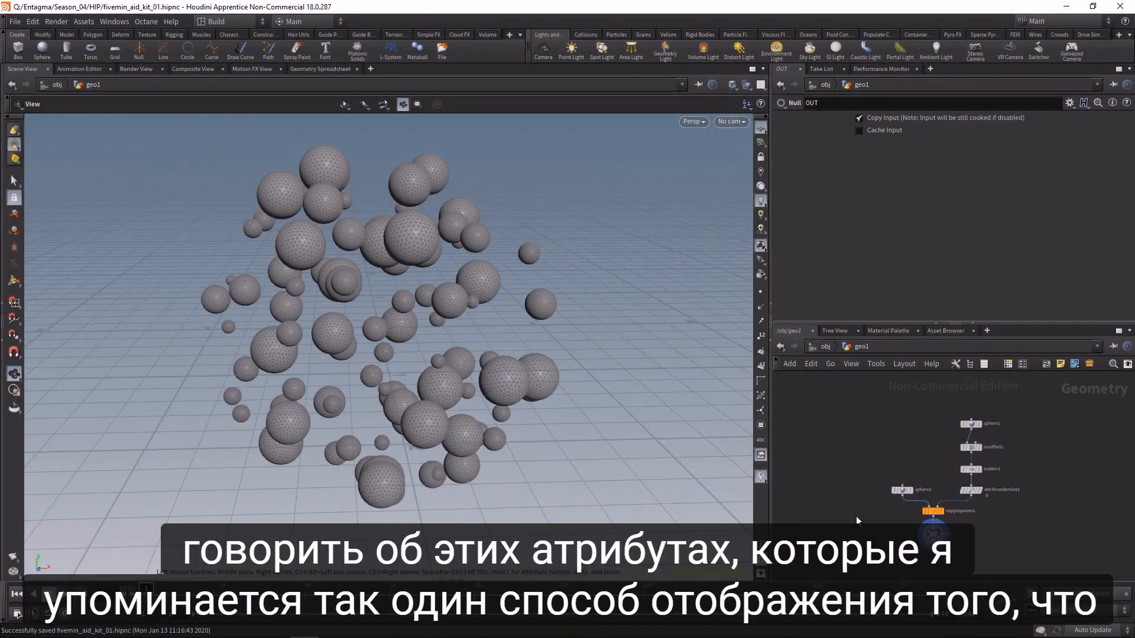
- Examine the OUT node's point, primitive and vertex data in the Geometry Spreadsheet, checking the polygons in the 3D view
click(327, 70)
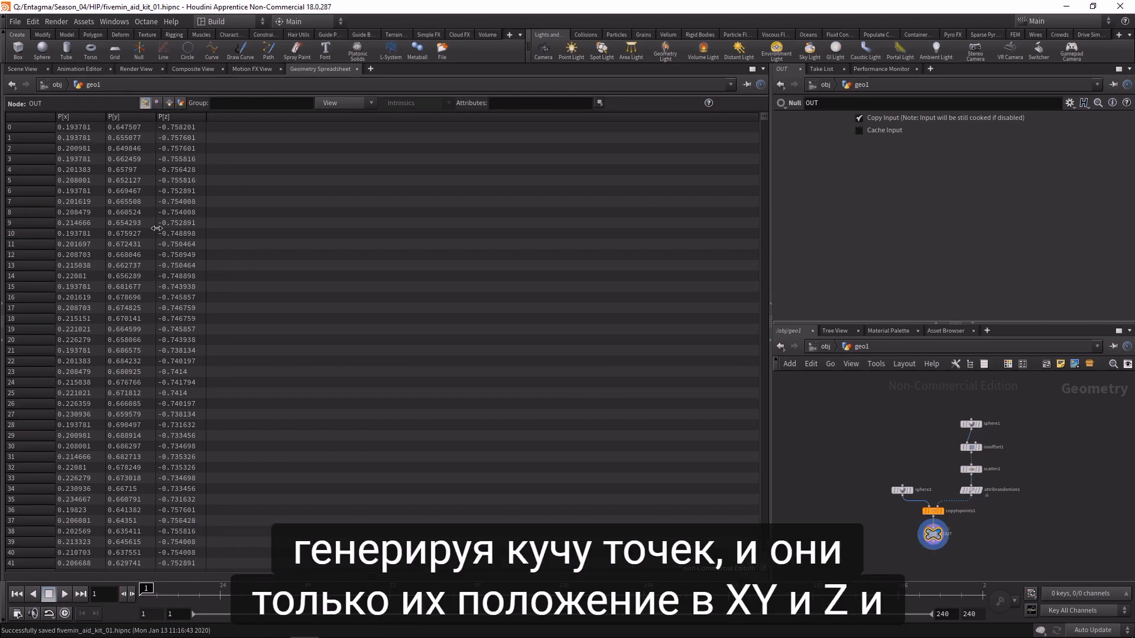
mouse_move(764, 117)
mouse_down()
mouse_move(763, 564)
mouse_move(761, 117)
mouse_up()
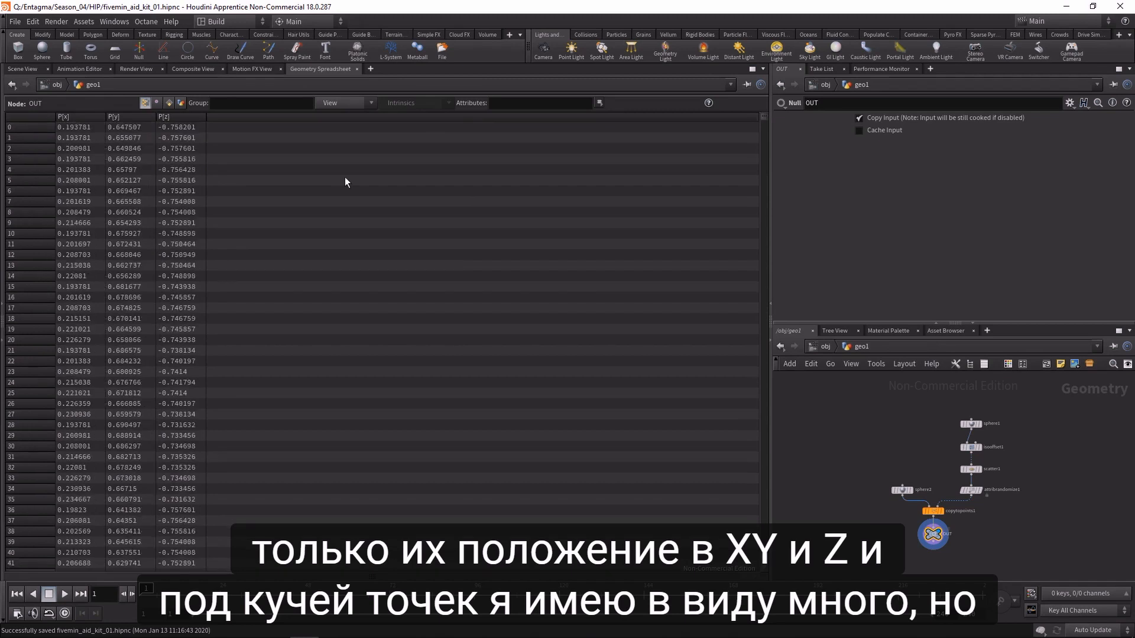
click(169, 104)
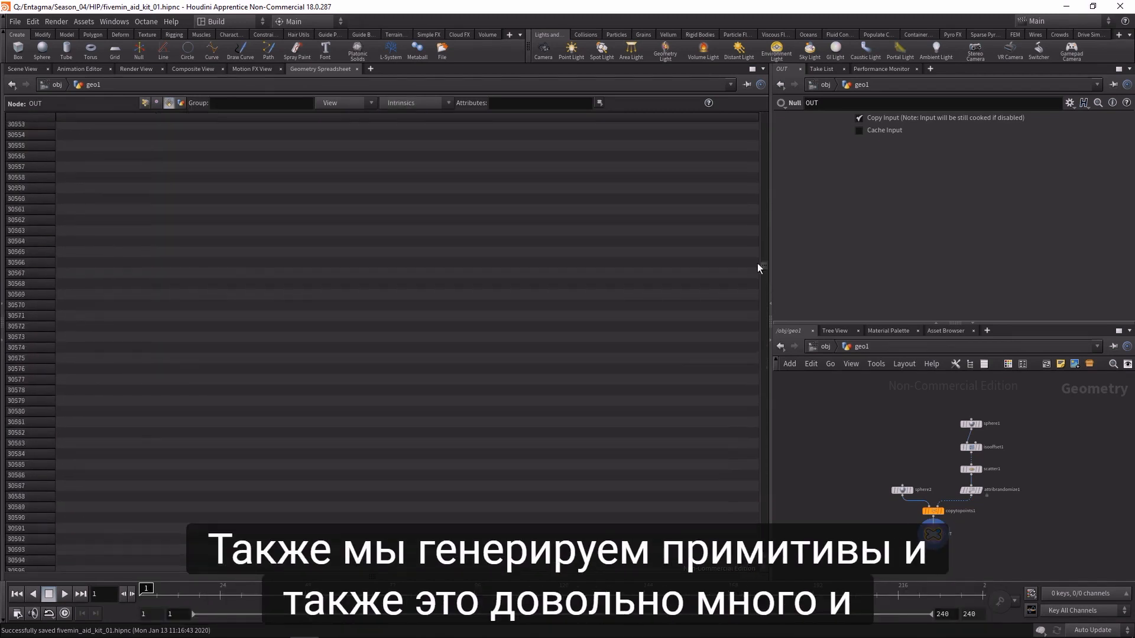
click(22, 69)
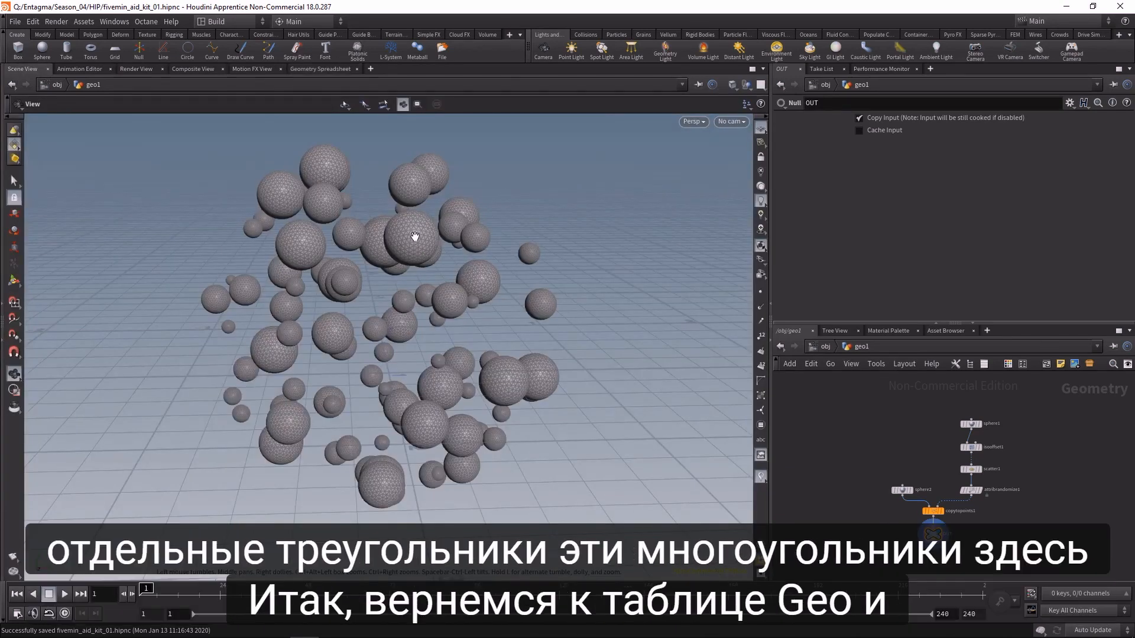
click(313, 69)
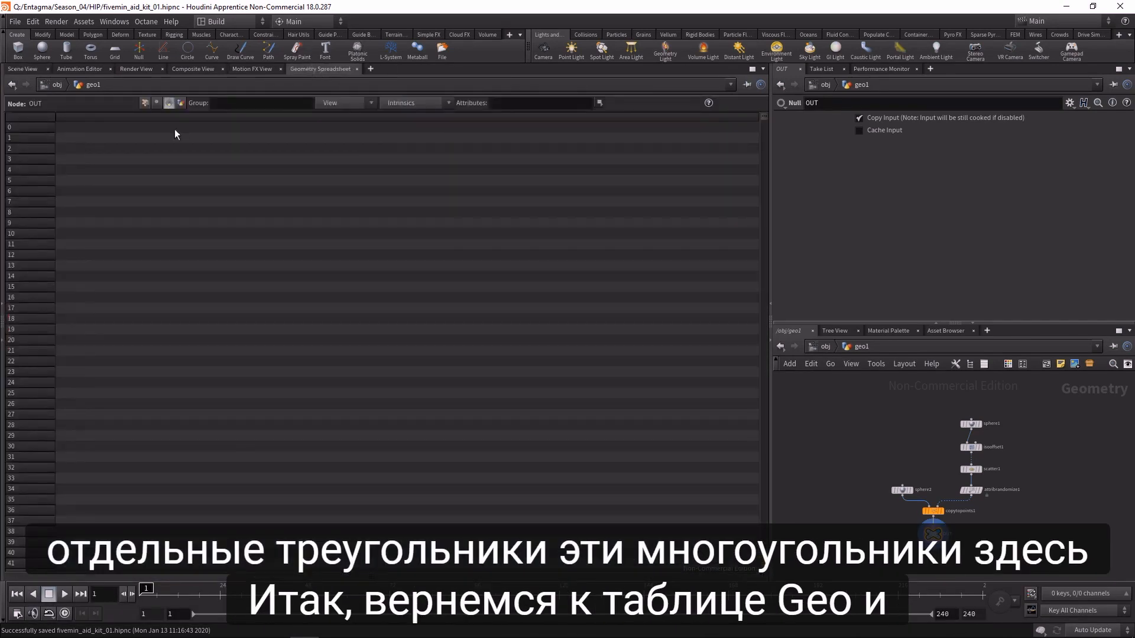
click(157, 104)
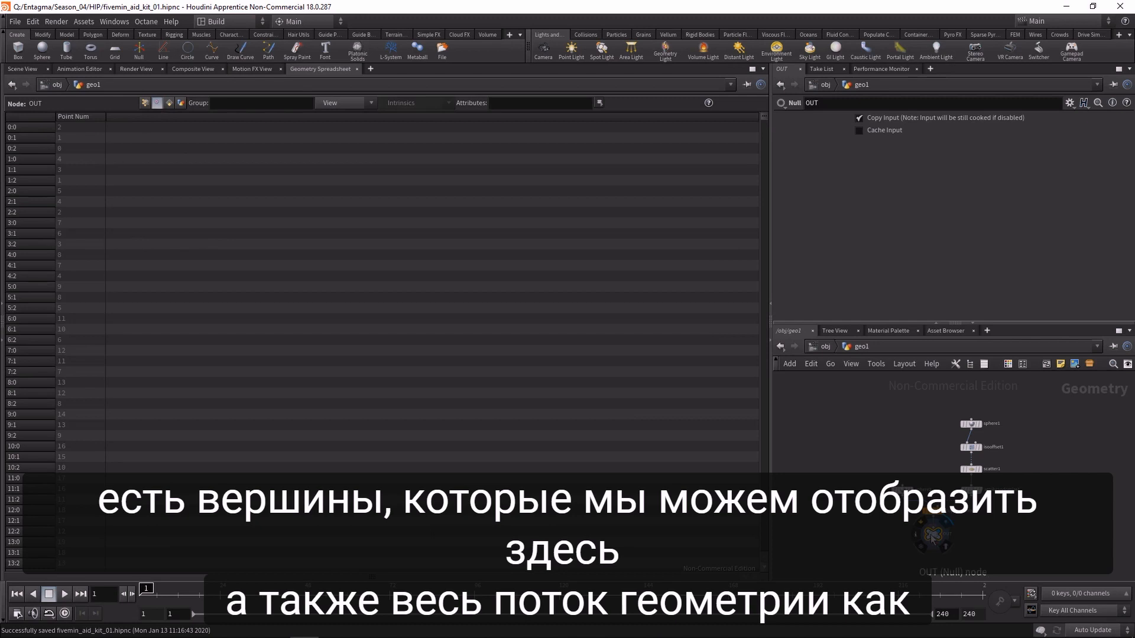
- Inspect the OUT node's detail attributes in the spreadsheet and its geometry summary in the node info
click(181, 104)
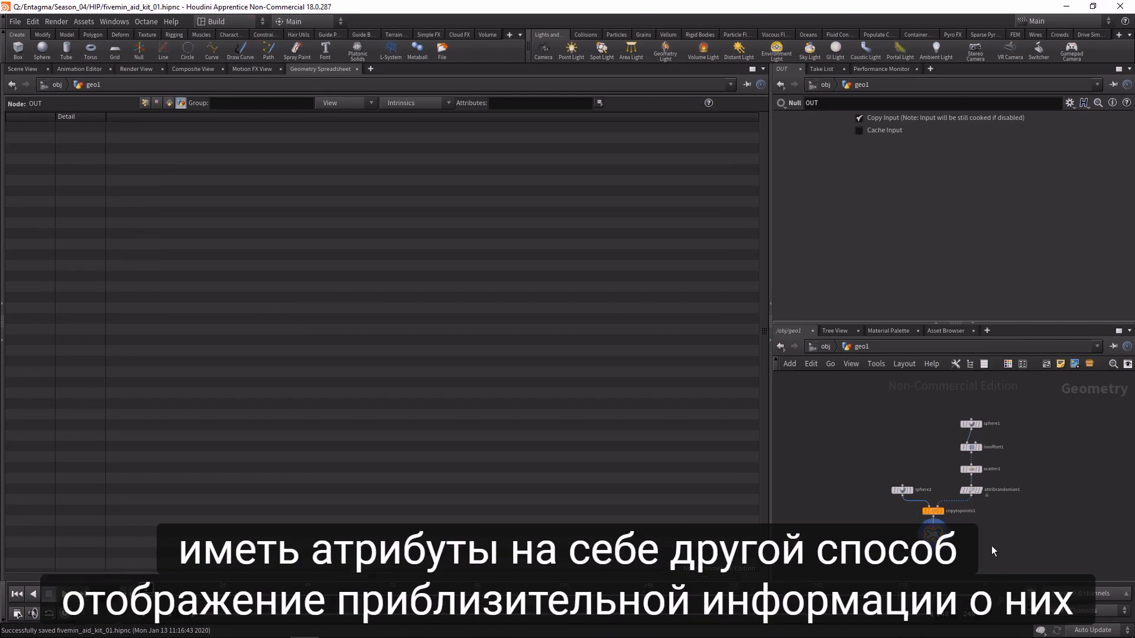
middle_click(933, 533)
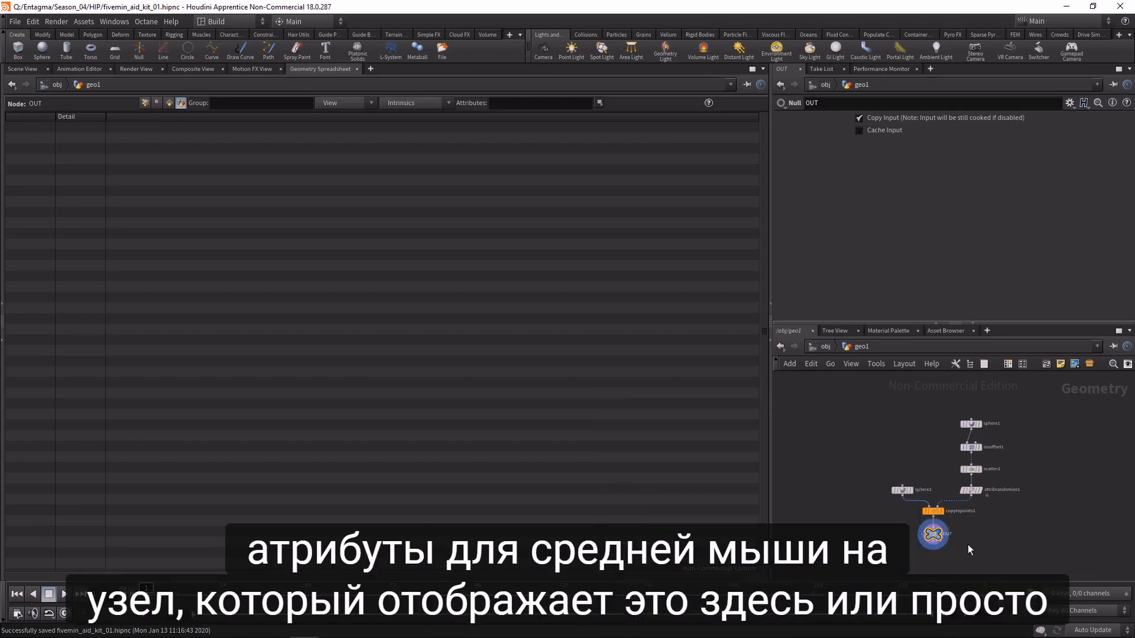
key(i)
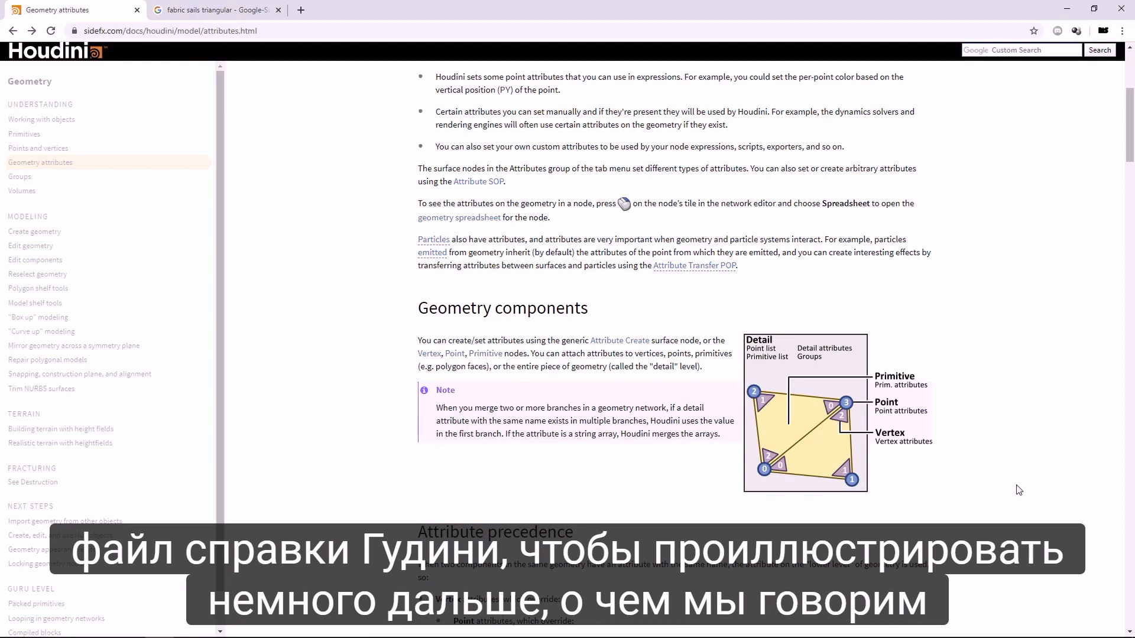
- Read the Geometry components section and its diagram on the Houdini help page about geometry attributes, and return to Houdini
scroll(999, 485, down, 2)
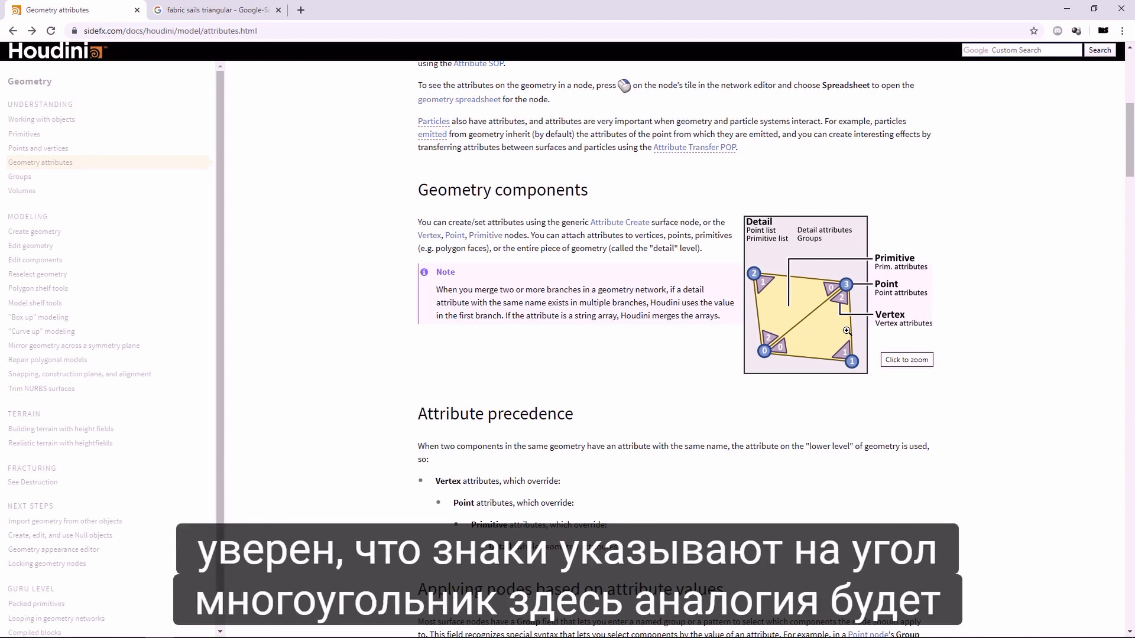
key(ctrl+Tab)
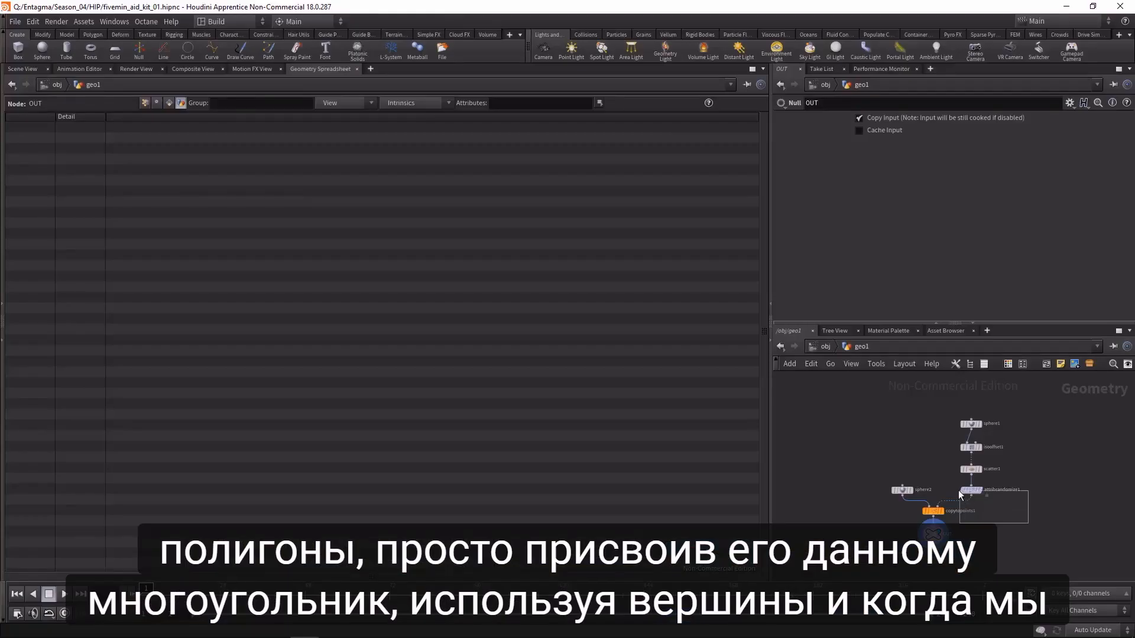
- Examine the point attributes of attribrandomize1 in the spreadsheet, sorting pscale in descending and ascending order
click(961, 488)
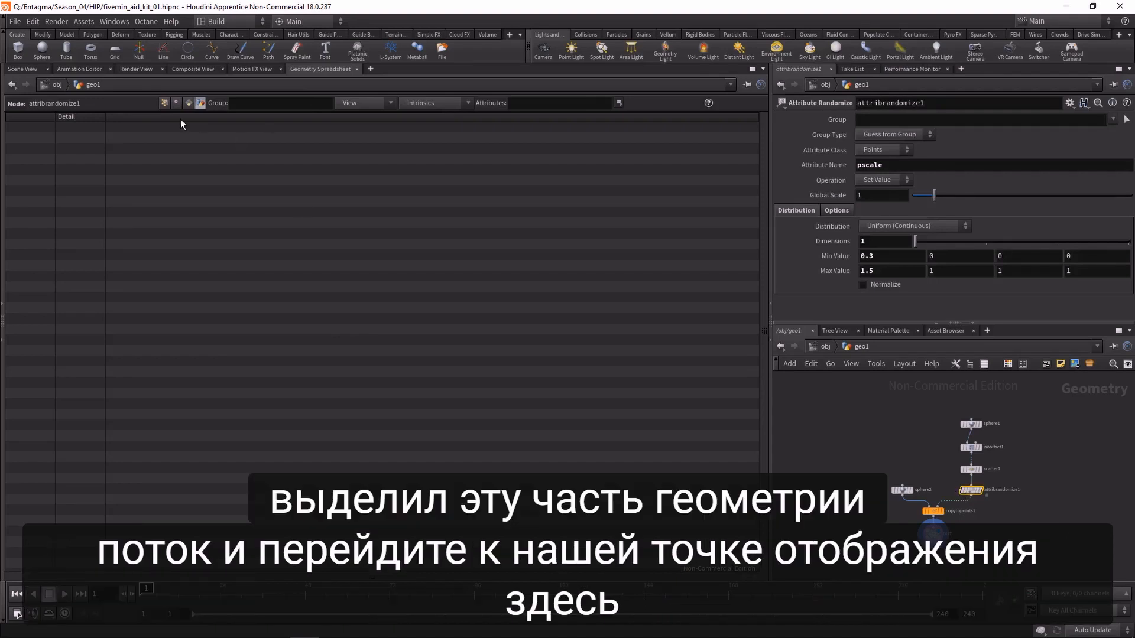
click(165, 103)
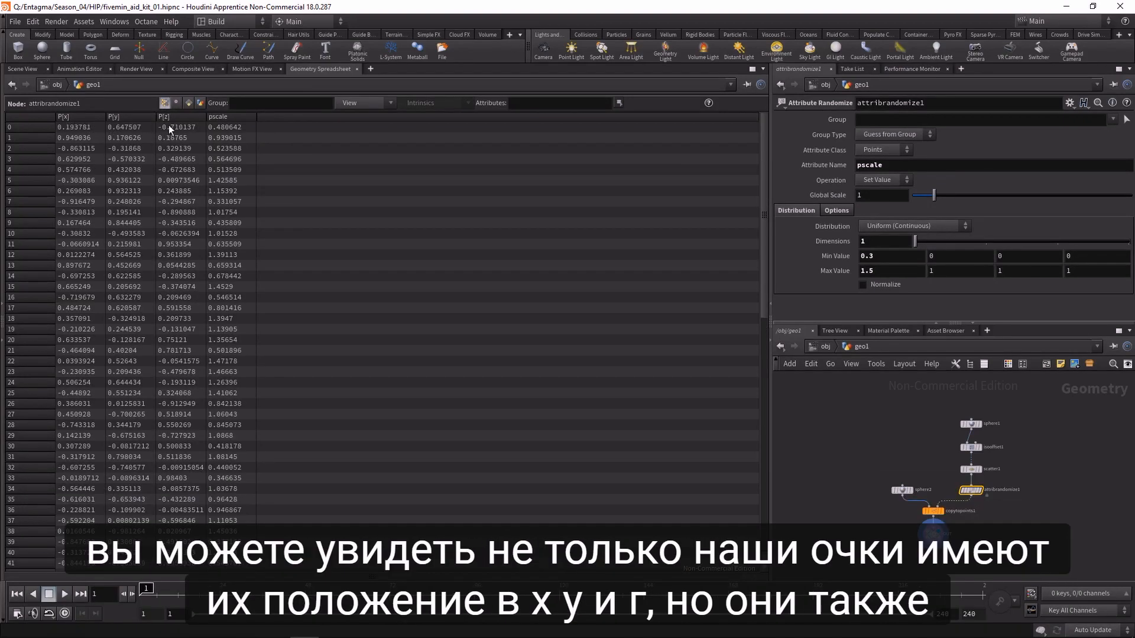
click(221, 117)
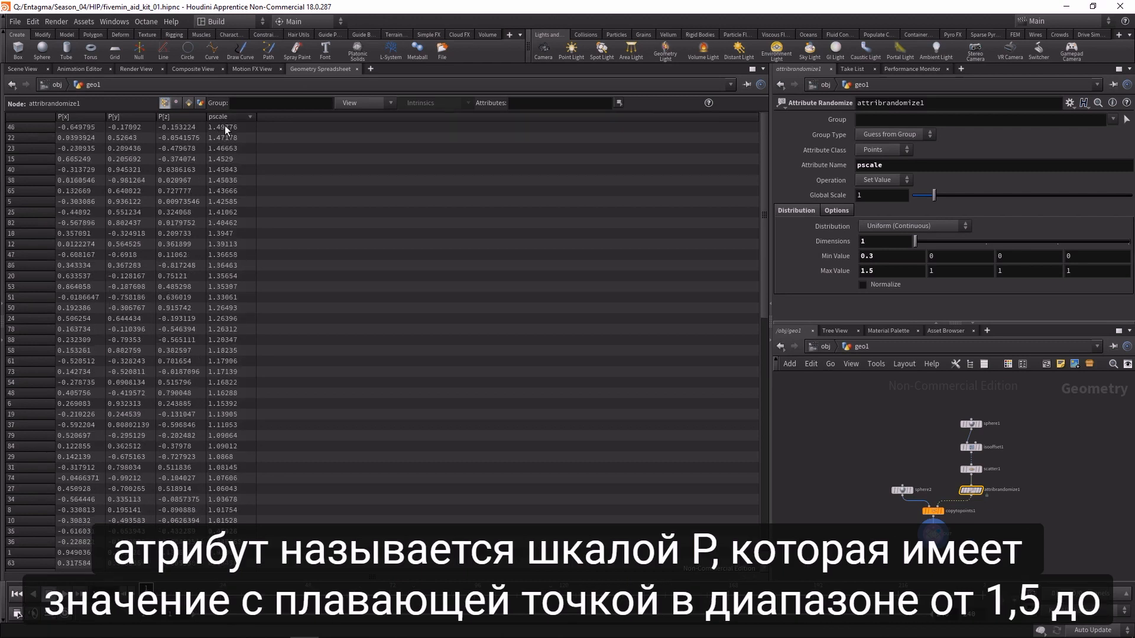
click(224, 118)
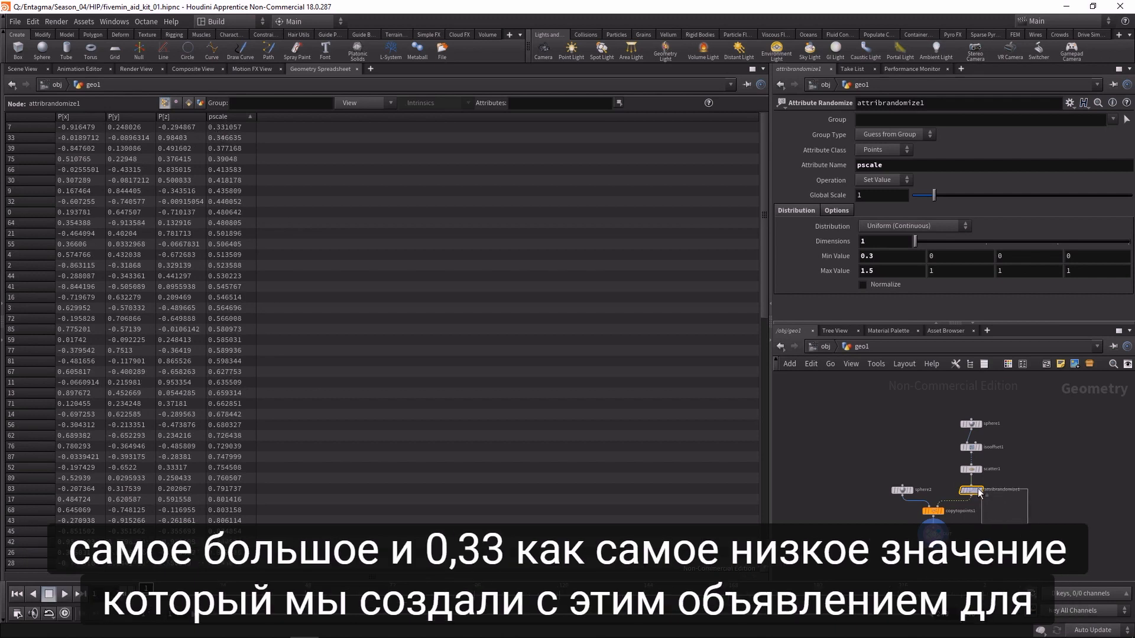
- Compare the point attributes of scatter1, attribrandomize1 and copytopoints1, and return to the 3D scene view
click(973, 469)
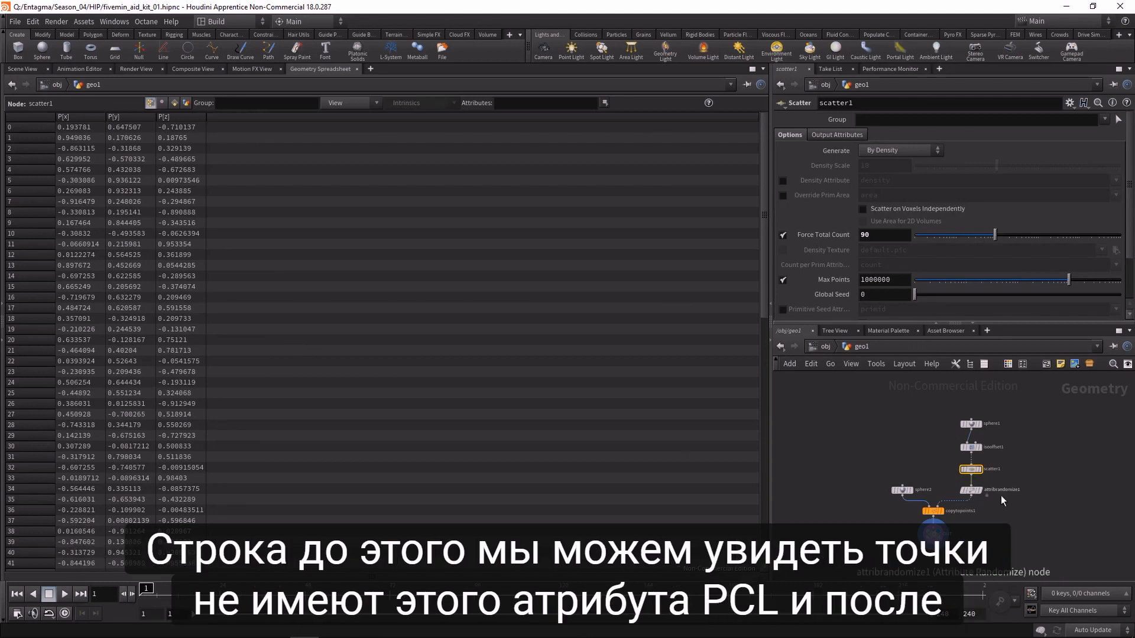
click(972, 490)
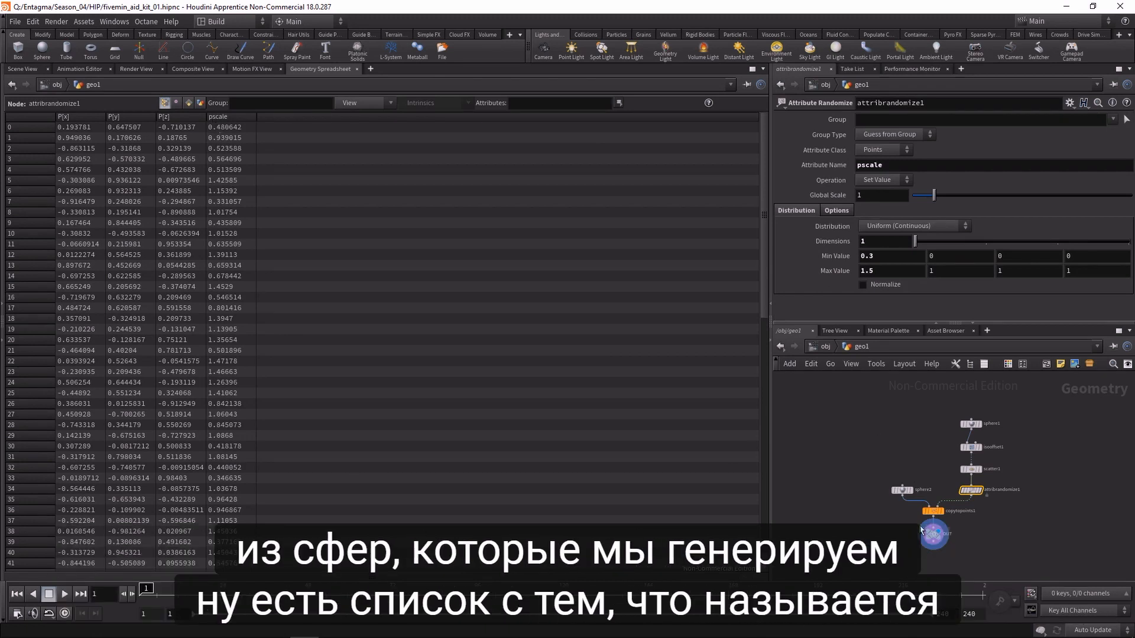
click(951, 512)
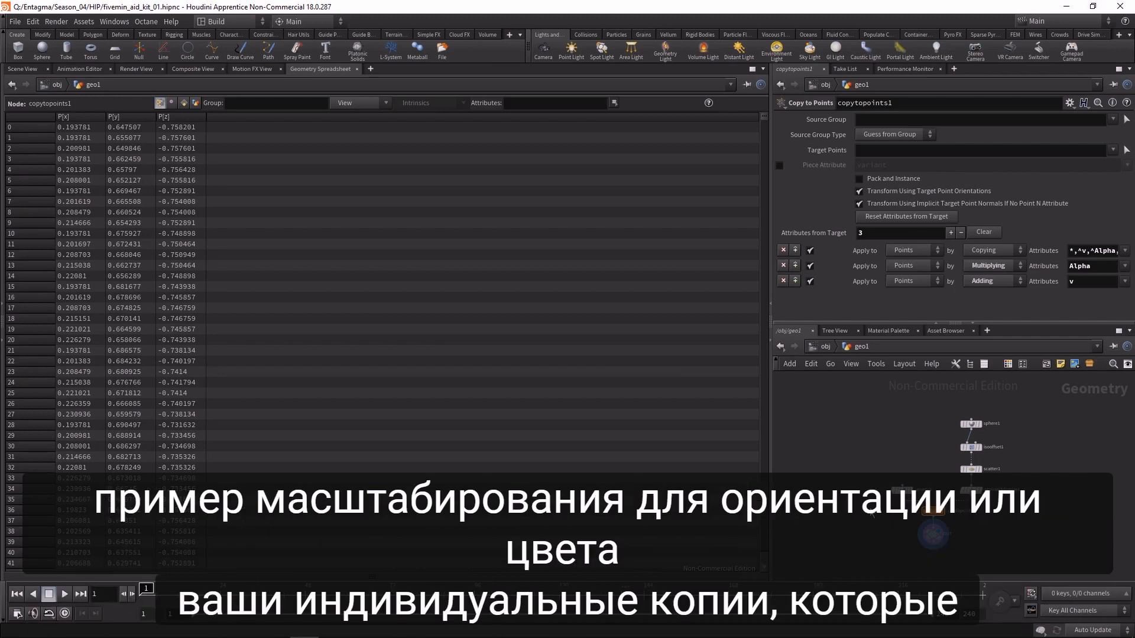
click(21, 69)
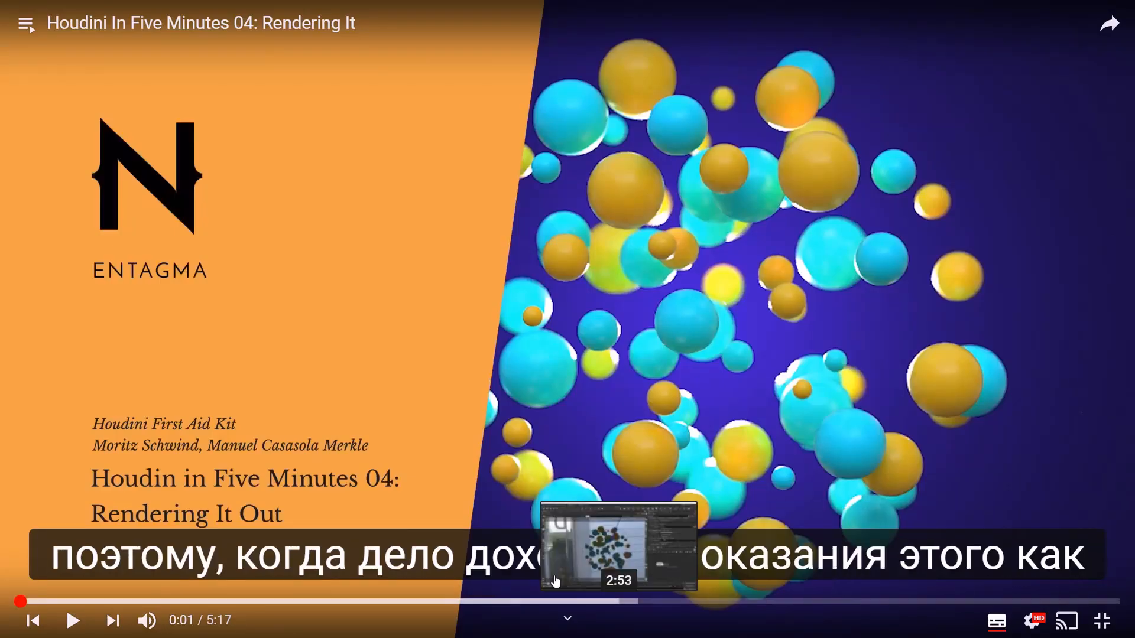
click(73, 620)
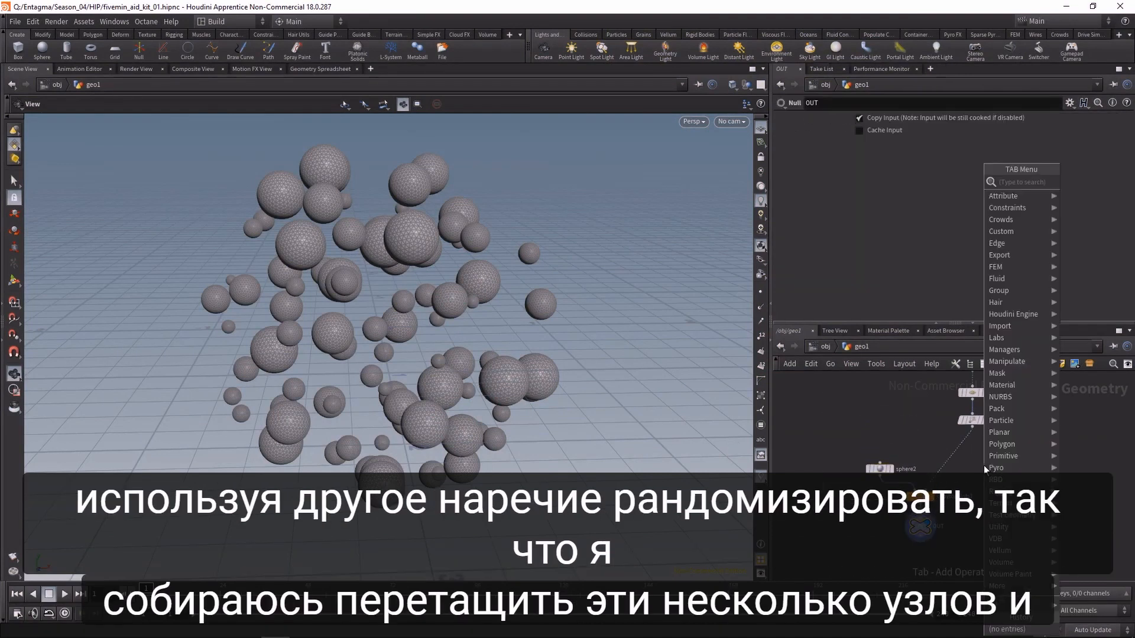
- Add a second Attribute Randomize node and insert it between attribrandomize1 and the Copy to Points node
text(rand)
key(Return)
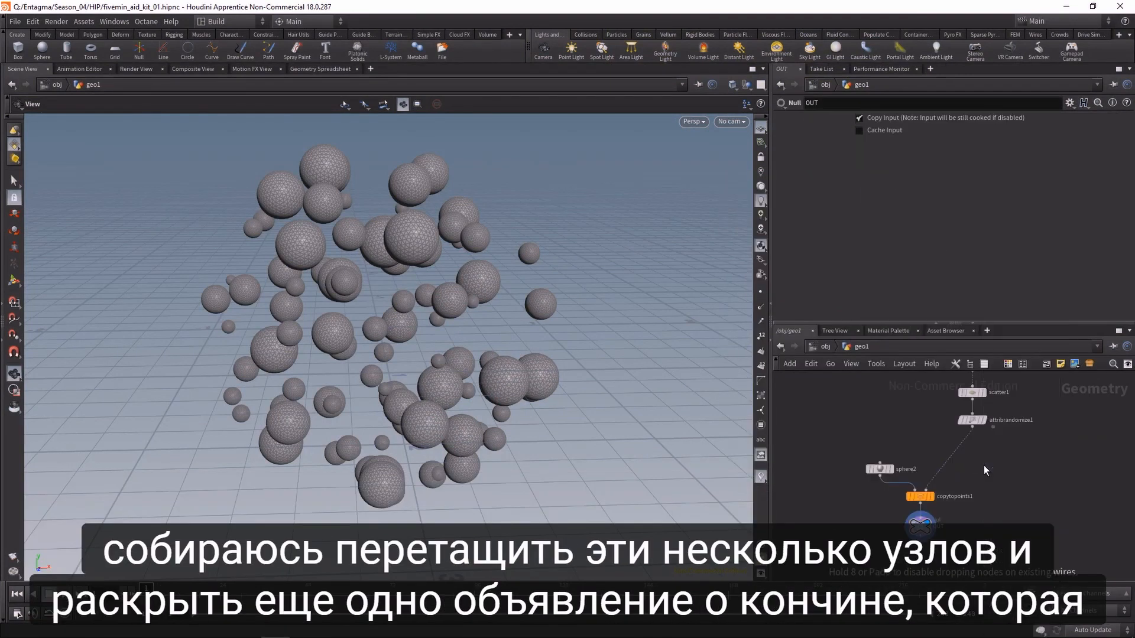
click(983, 466)
drag(984, 466, 961, 460)
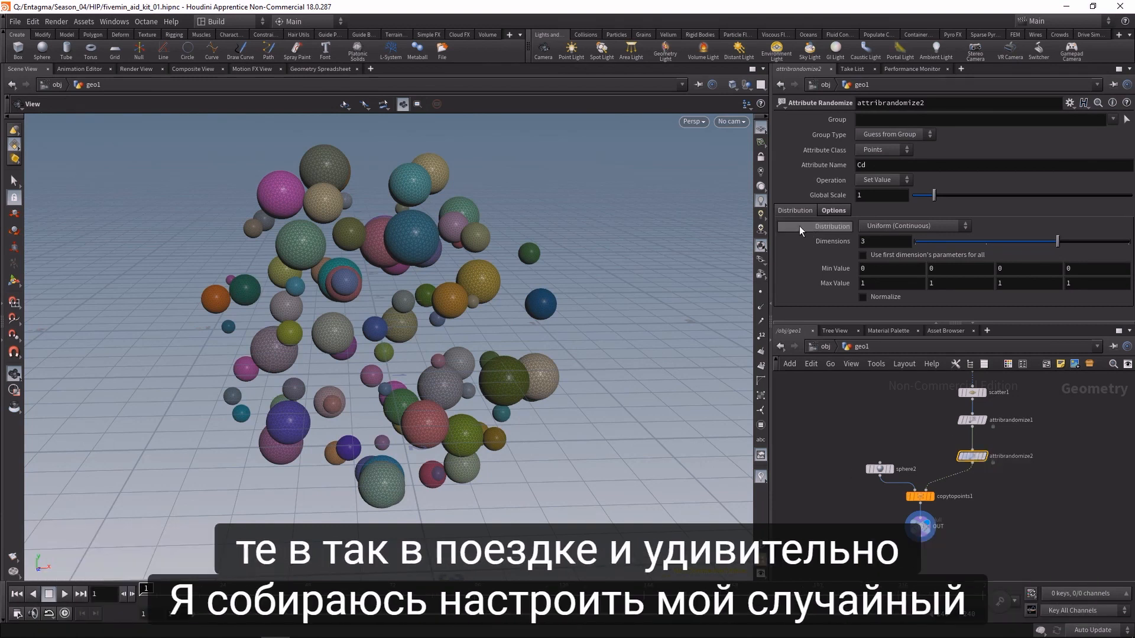
- Set attribrandomize2's distribution to Two Values and display the Copy to Points result
click(902, 228)
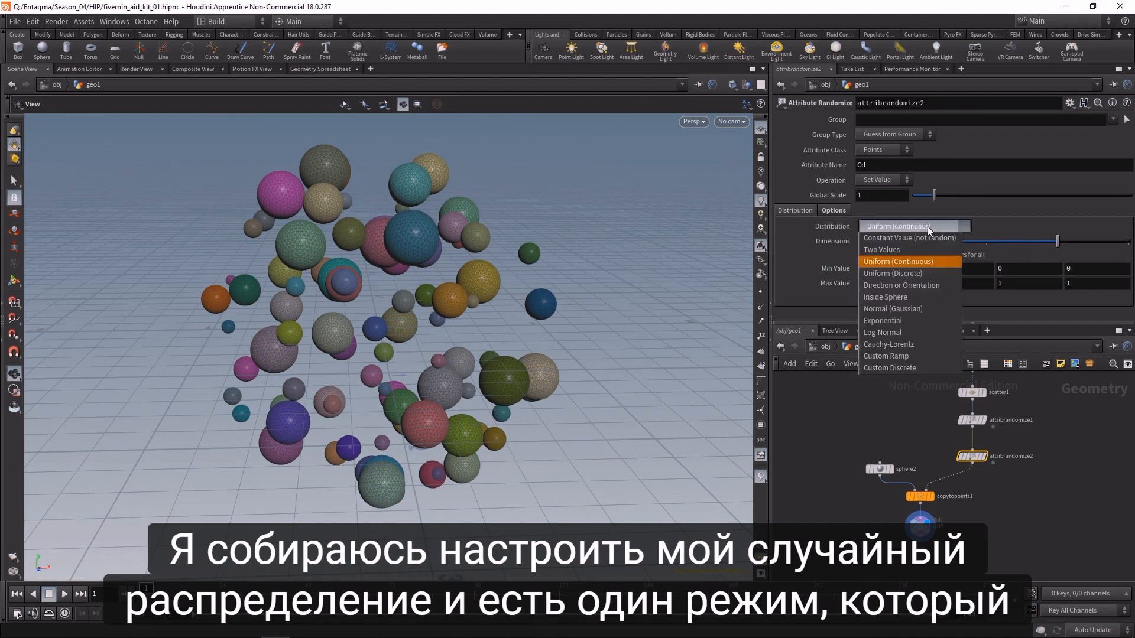
click(910, 250)
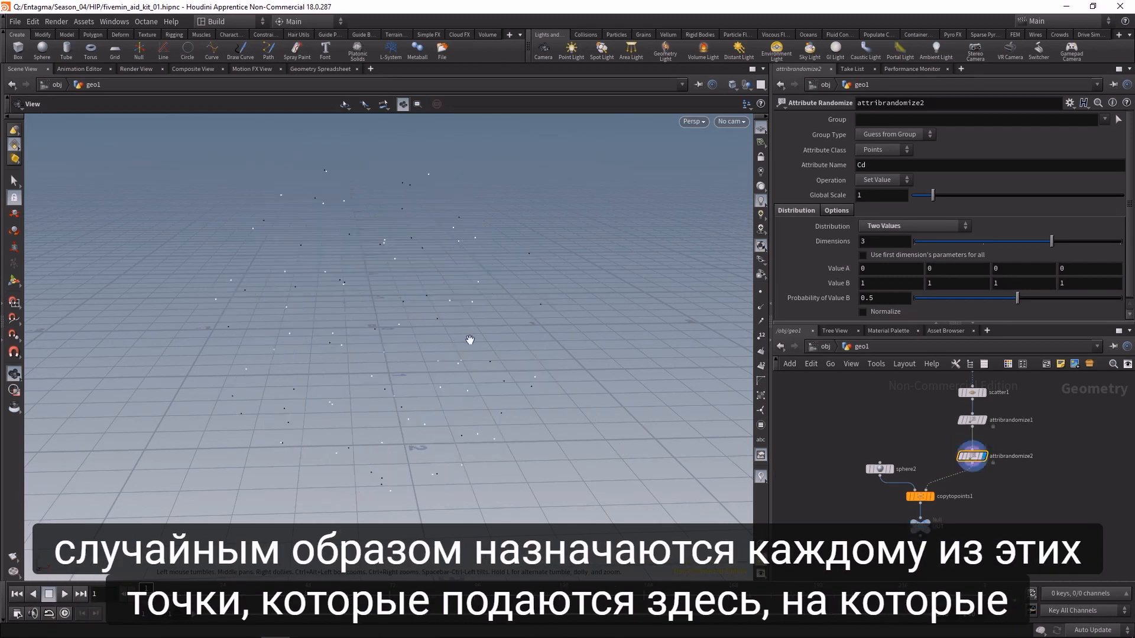
click(936, 499)
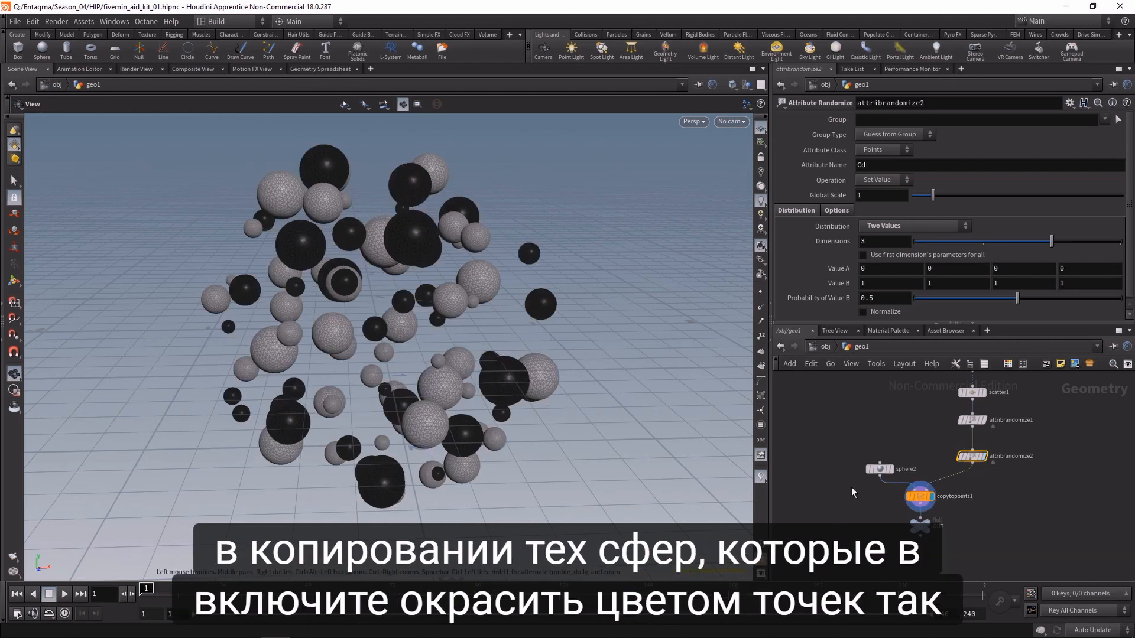
- Set Value A of the color randomization to an orange of 1, 0.3, 0
click(873, 269)
text(.5)
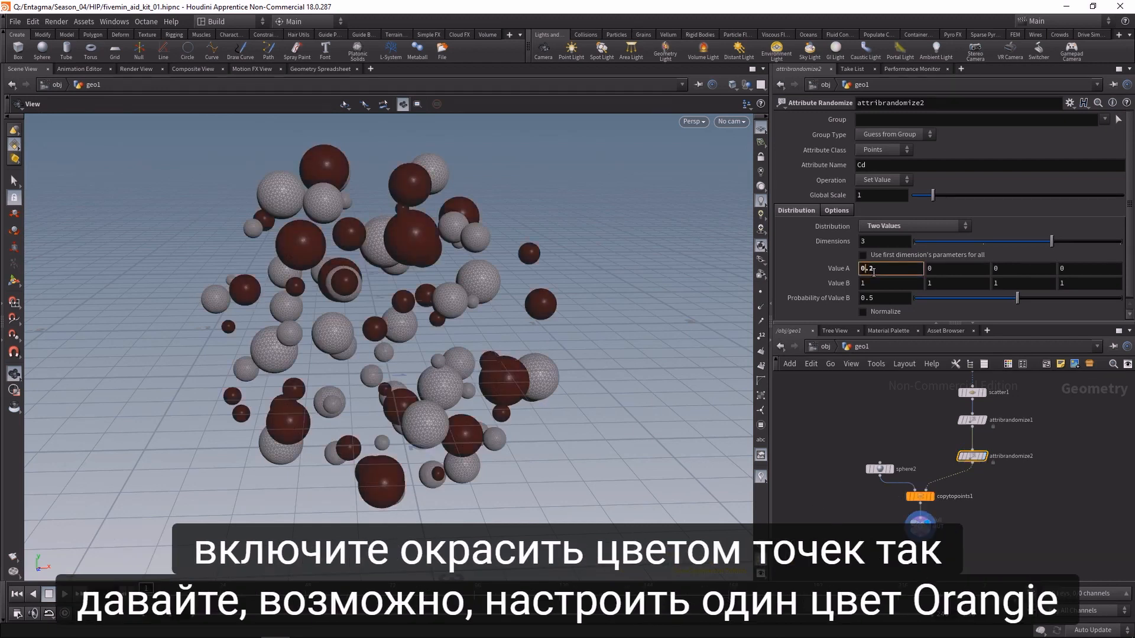
scroll(873, 272, up, 2)
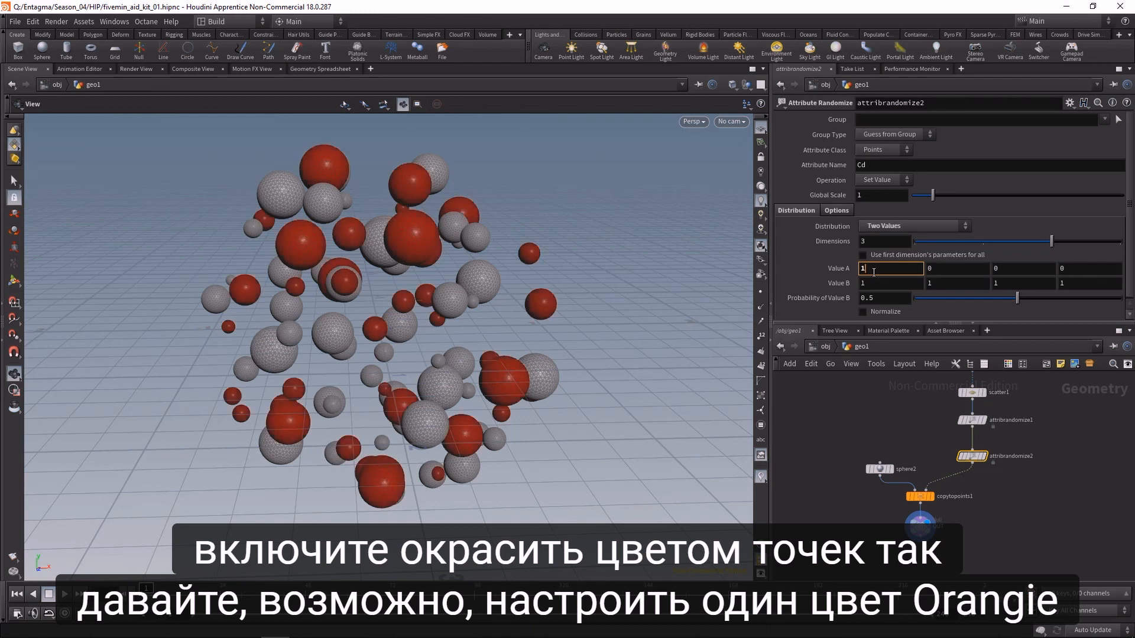
click(946, 269)
scroll(946, 269, up, 3)
- Set Value B to a teal of 0, 0.8, 0.7 and raise Value A's green component to 0.5
click(863, 283)
scroll(875, 283, down, 9)
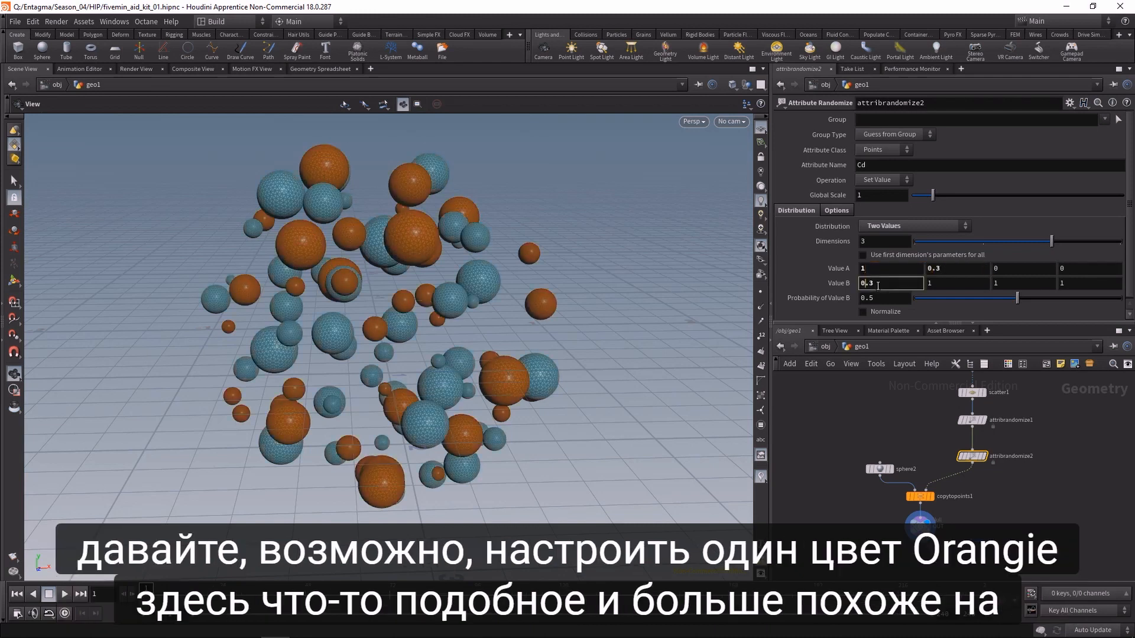
scroll(877, 284, down, 1)
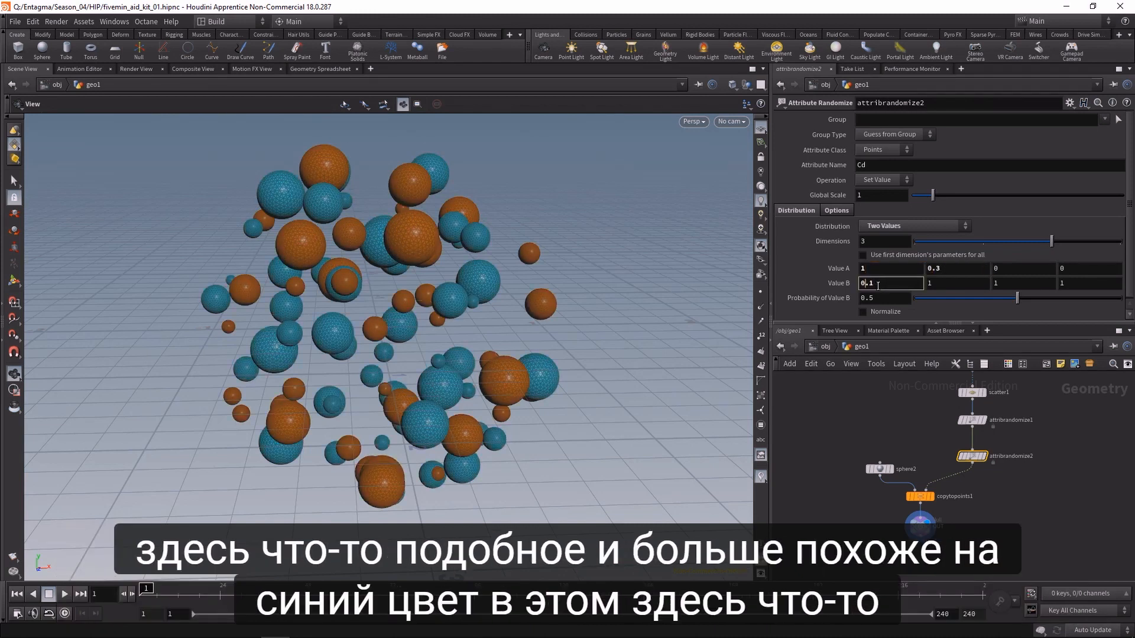
click(962, 269)
scroll(962, 271, up, 2)
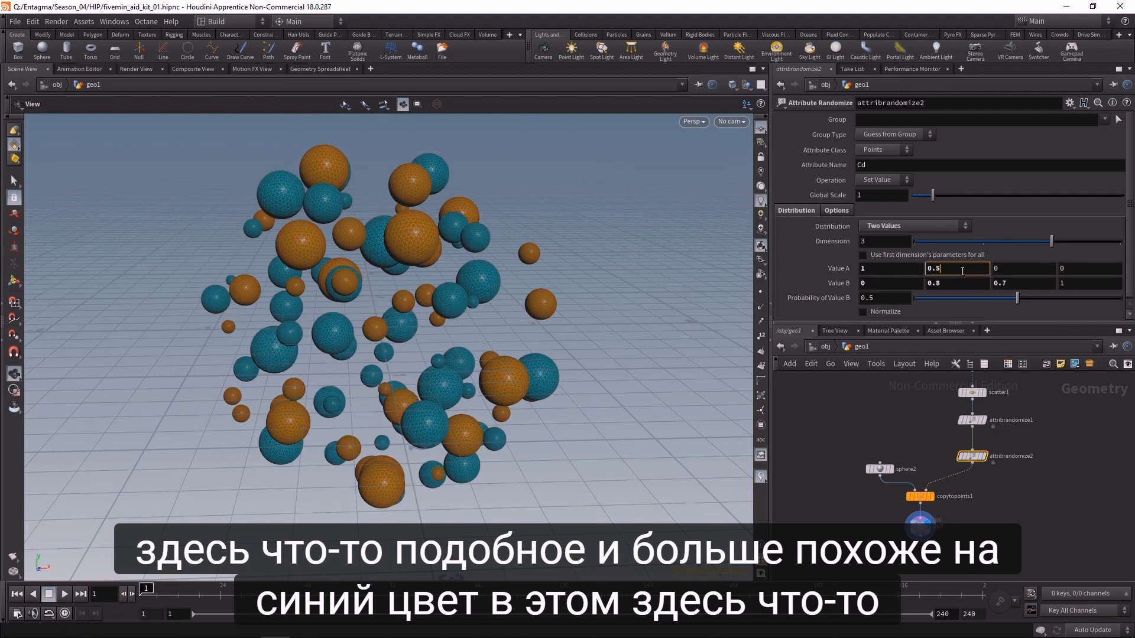
- Save the scene as the next incremental version, fivemin_aid_kit_02
click(1099, 519)
key(alt+shift+s)
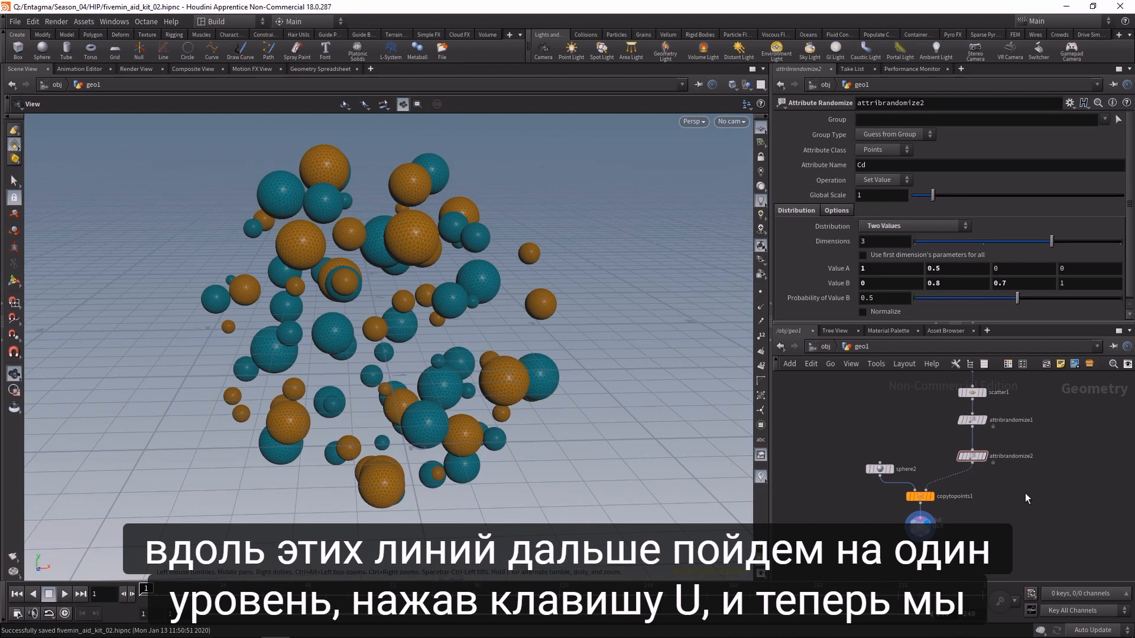
- Go up to the object level and create a camera from the current viewport position
key(u)
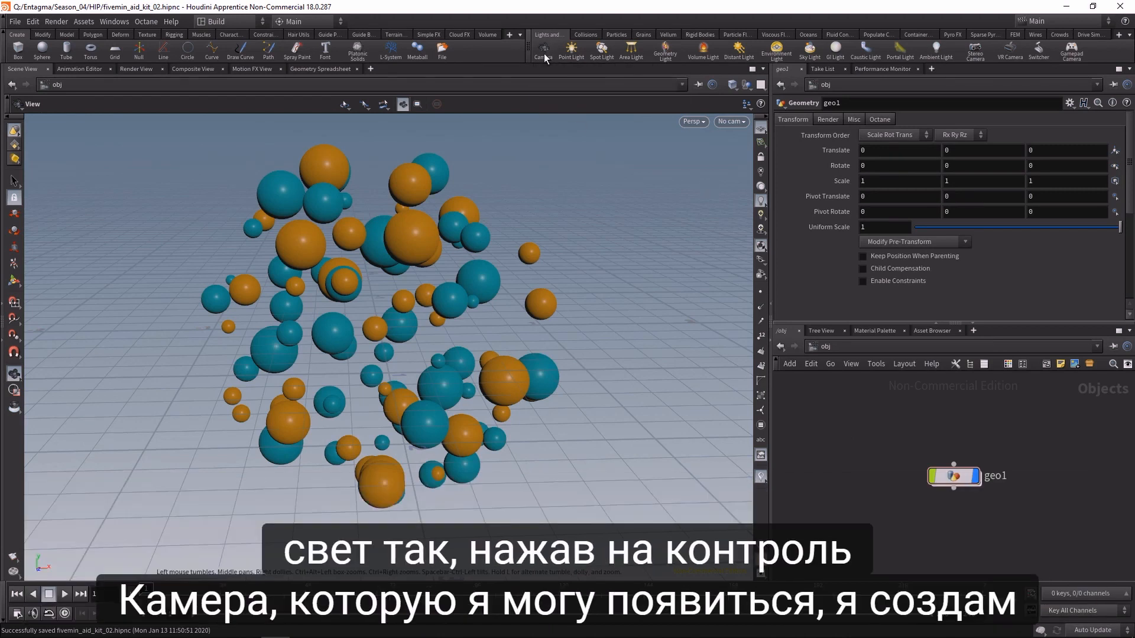
ctrl+click(544, 53)
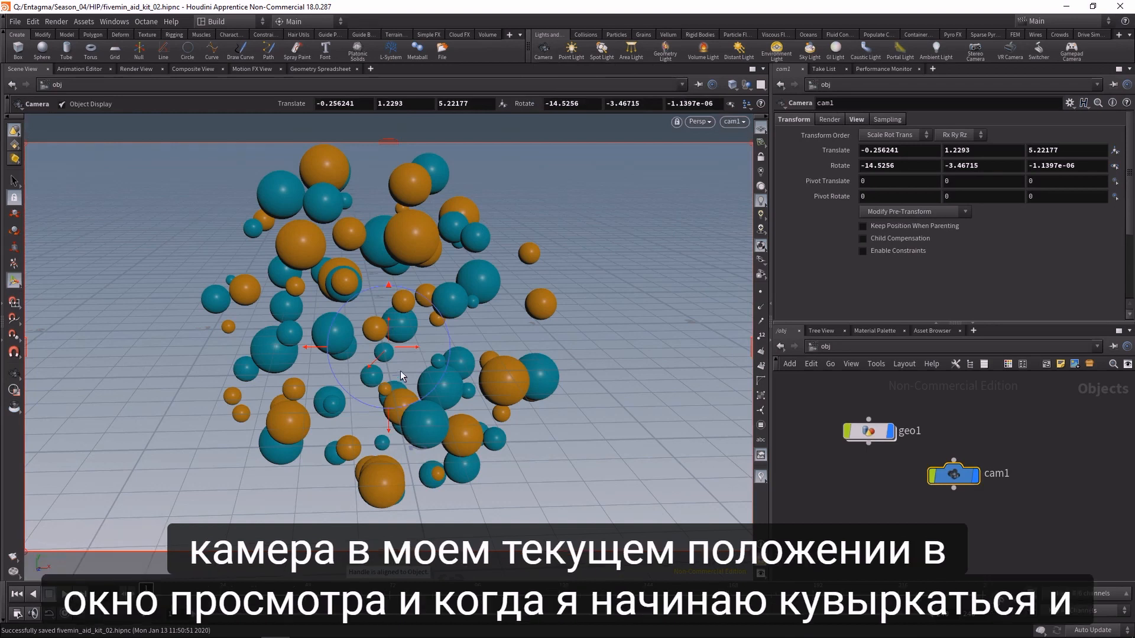
- Look through cam1 again after leaving its view, and lock the camera to the viewport
alt+drag(331, 334, 460, 322)
alt+right_drag(562, 294, 317, 350)
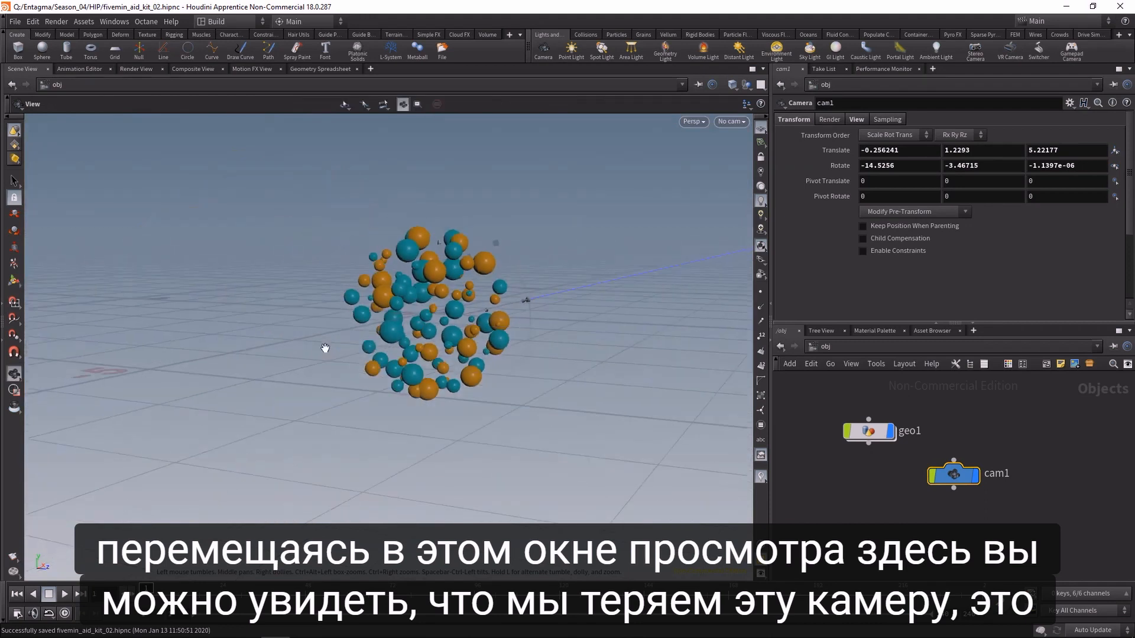
alt+middle_drag(598, 289, 344, 353)
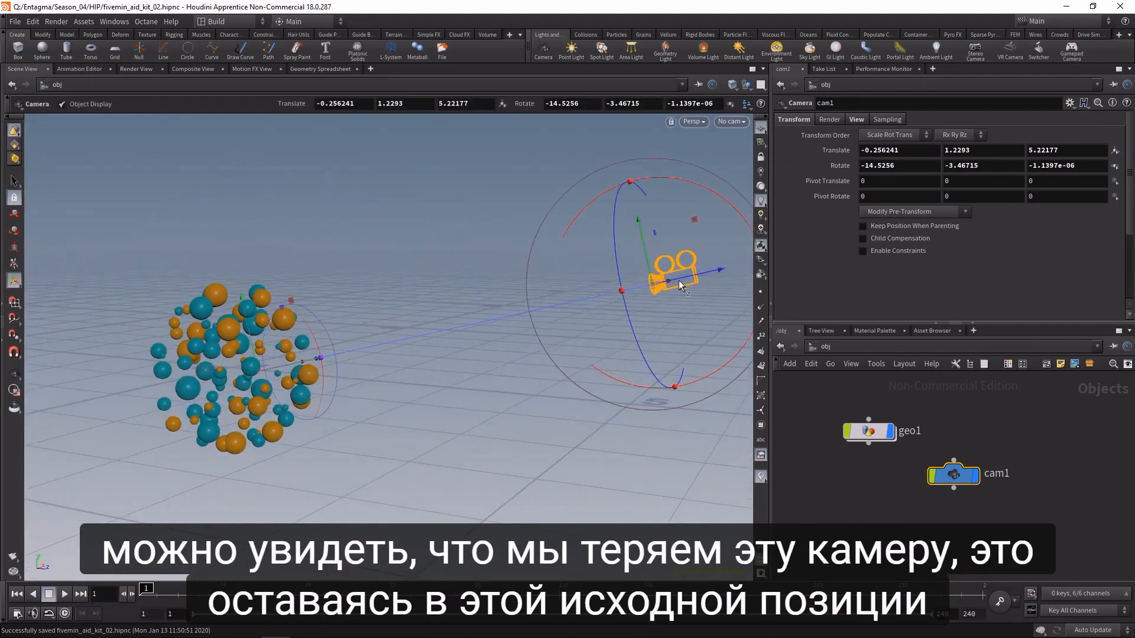
click(731, 122)
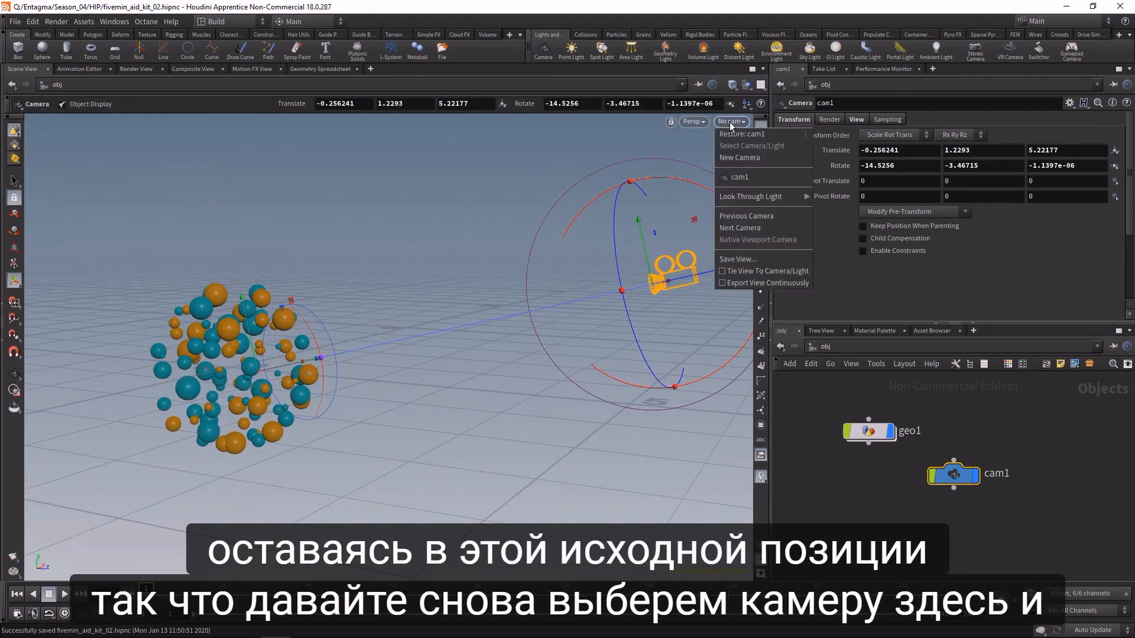
click(737, 179)
click(761, 158)
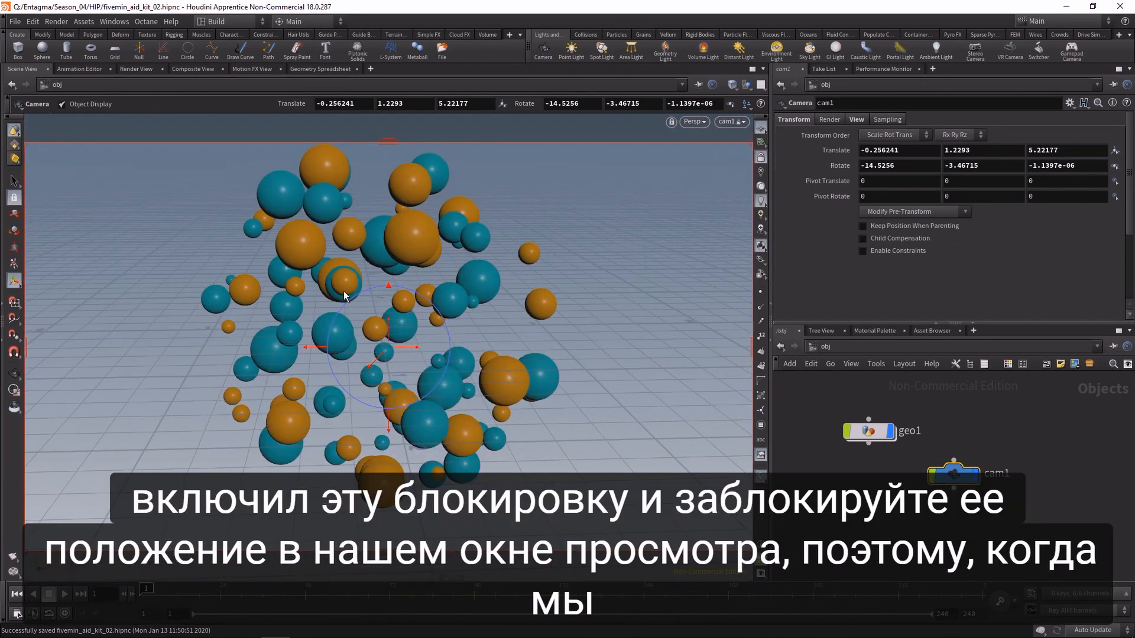
- Reframe cam1 so the whole sphere cluster is seen from a slightly lower, rotated angle with more space around it
alt+drag(344, 283, 435, 279)
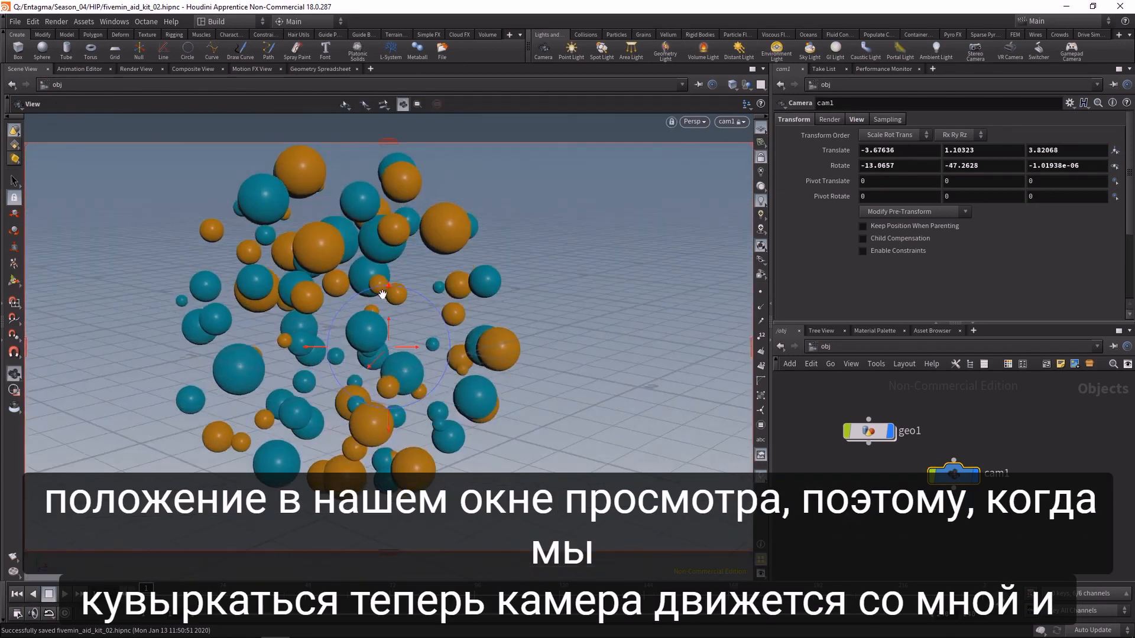
alt+drag(361, 328, 380, 328)
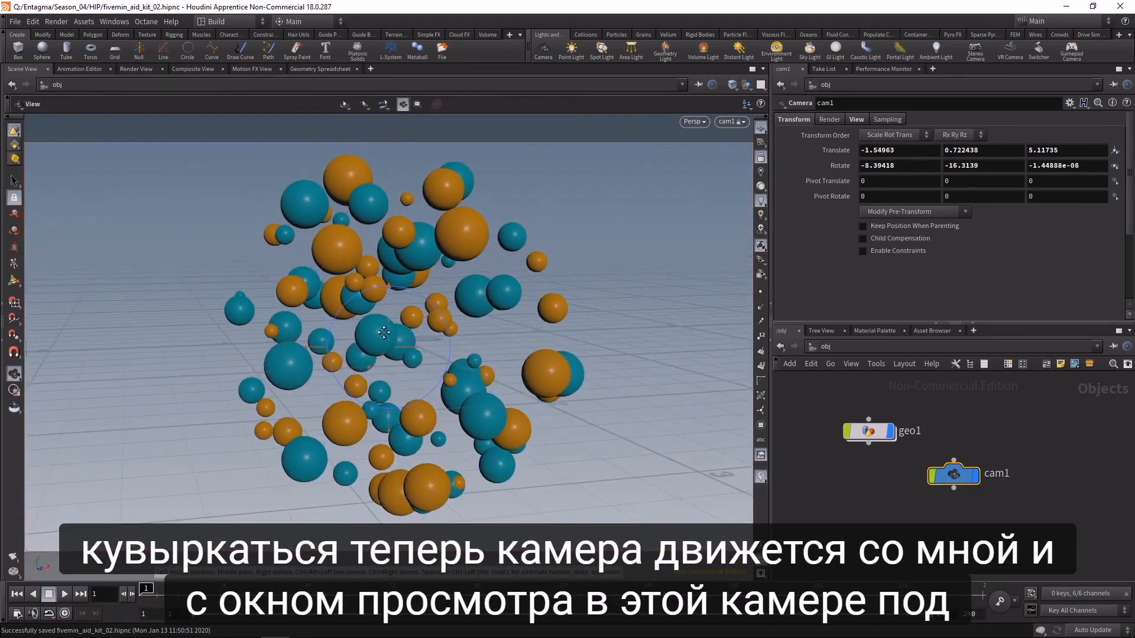
alt+middle_drag(380, 329, 395, 334)
alt+right_drag(395, 334, 384, 337)
- Look through cam1's render, view and sampling settings, and set its focal length to 80 mm
click(855, 119)
click(827, 120)
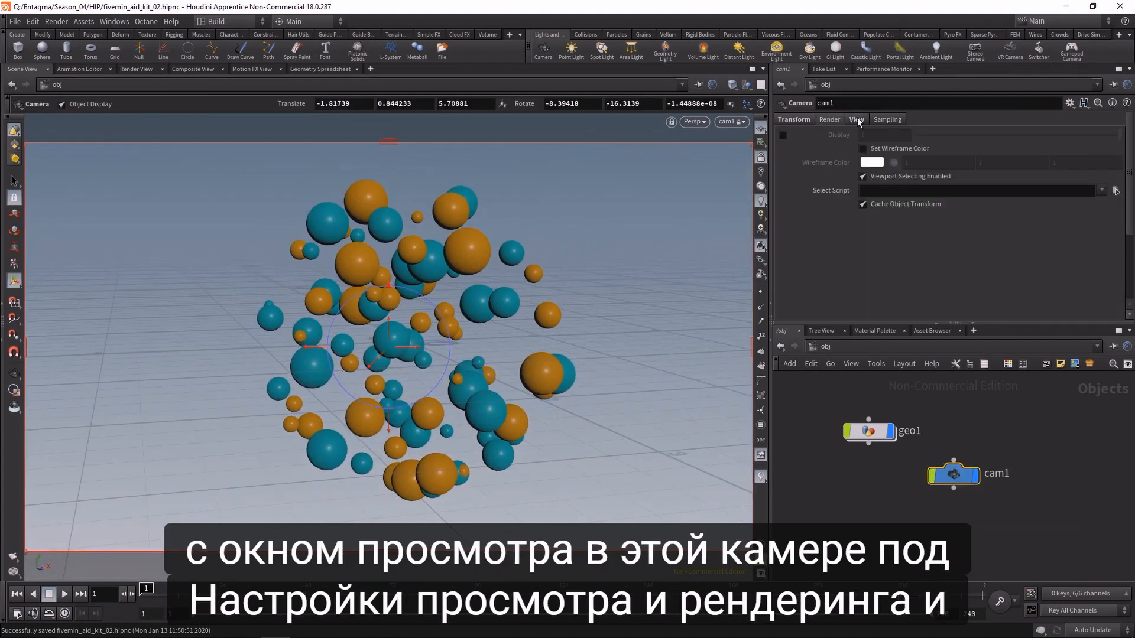
click(893, 119)
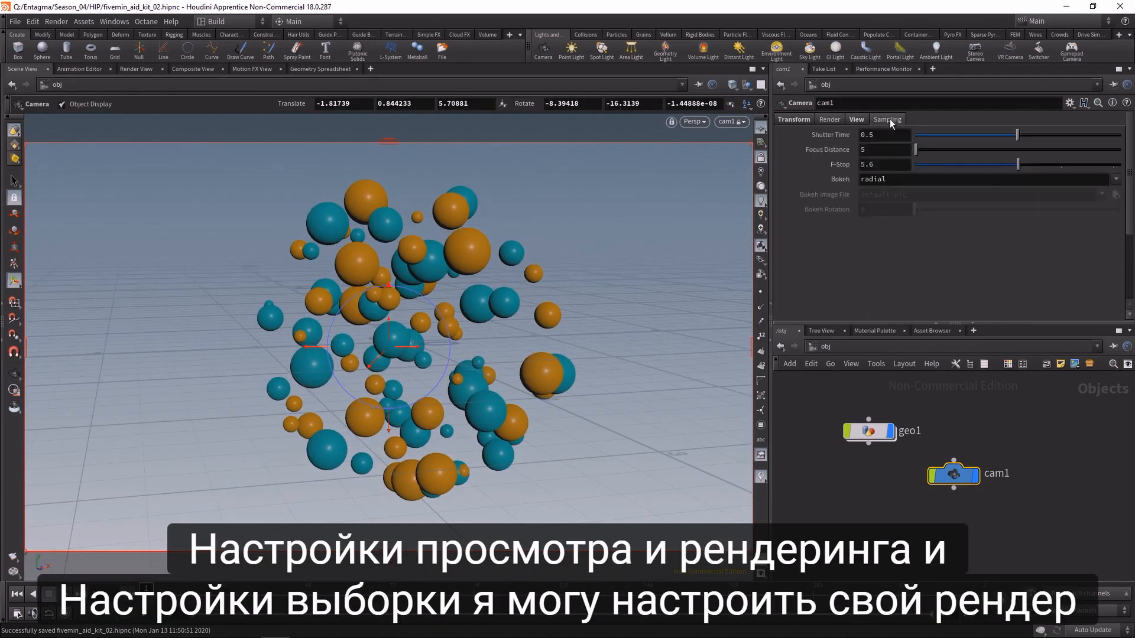
click(856, 120)
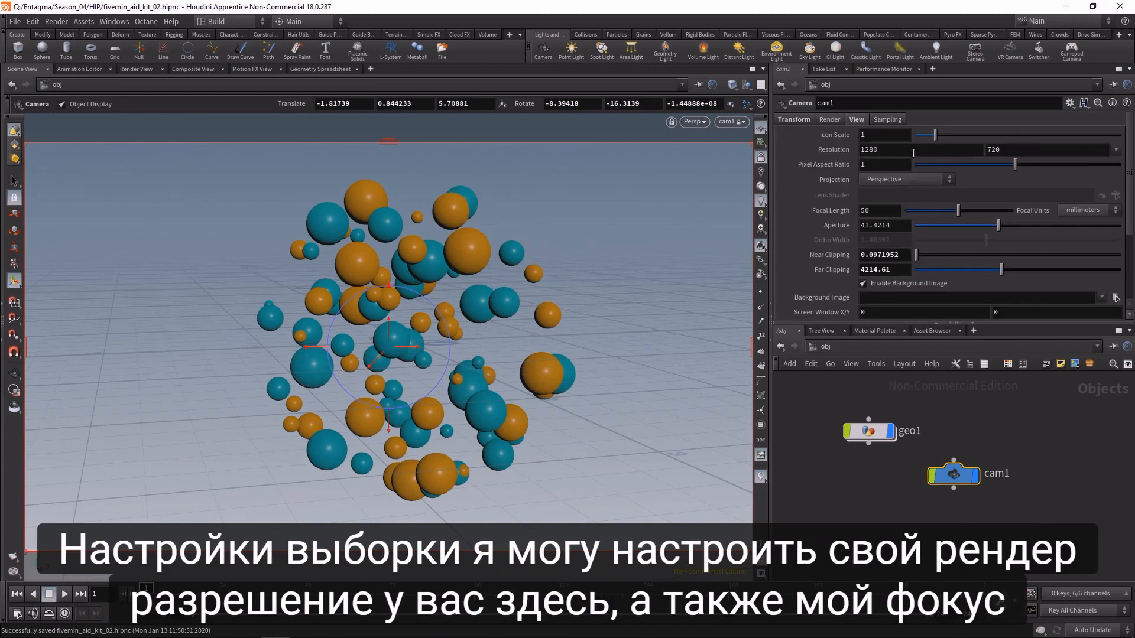
double_click(881, 211)
text(80)
key(Return)
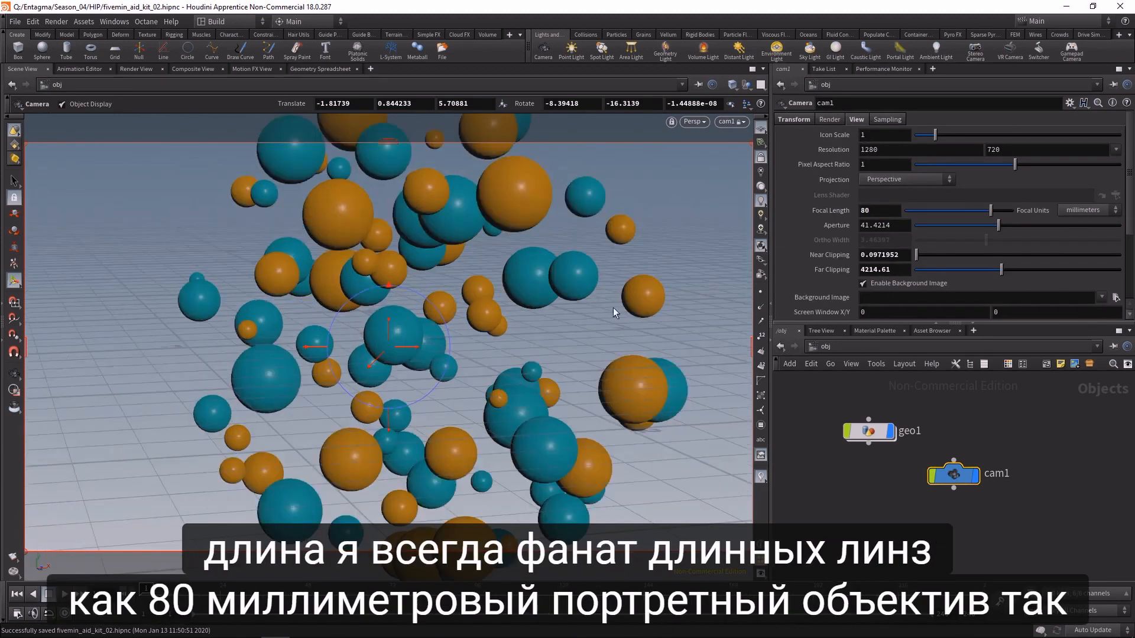
- Pull cam1 back and shift the framing so the whole sphere cluster sits slightly right of center
alt+right_drag(395, 344, 332, 356)
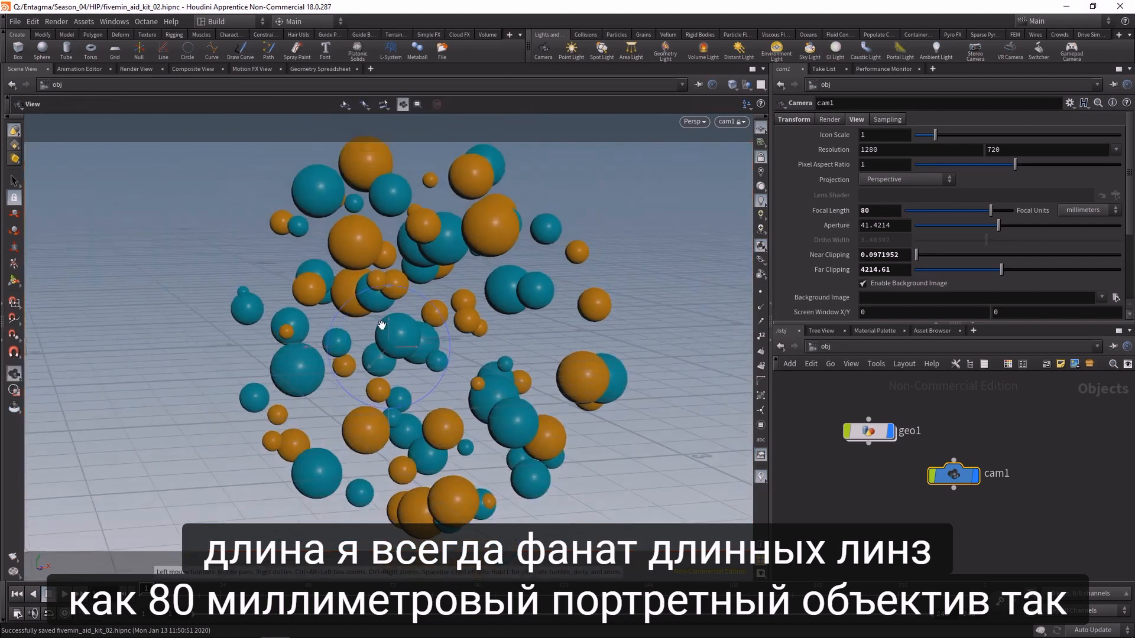
alt+middle_drag(397, 322, 468, 343)
alt+right_drag(468, 343, 462, 357)
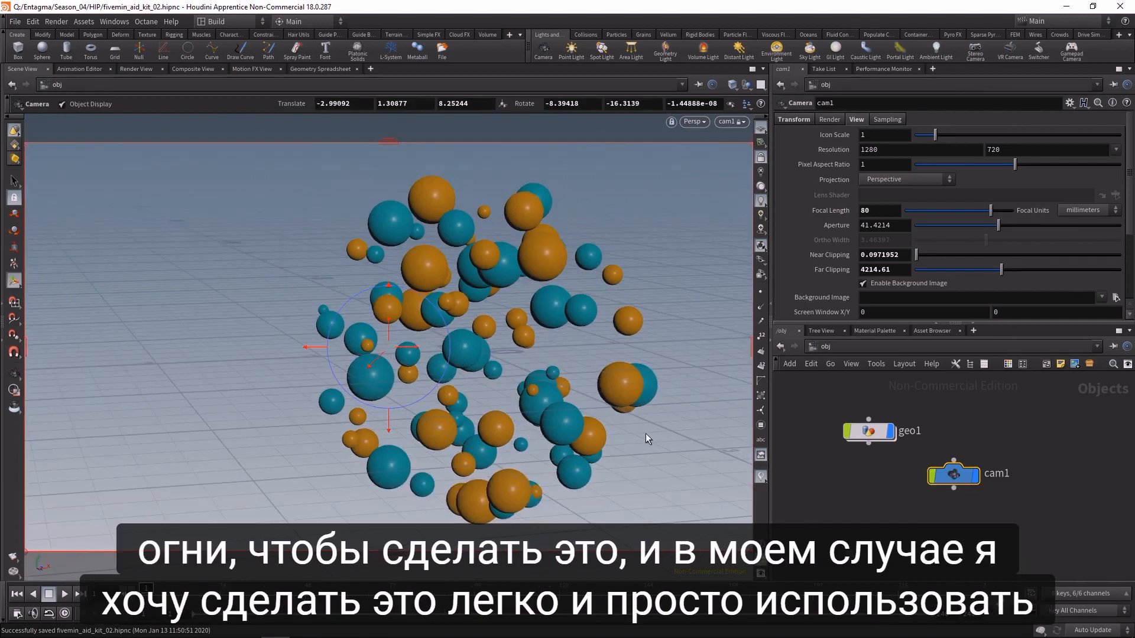
- Add an environment light using Quiet_Shady_Urban_01.hdr from the HDRI/Quiet_Urban_Street_Shady folder, with sequences listed as separate files
click(779, 52)
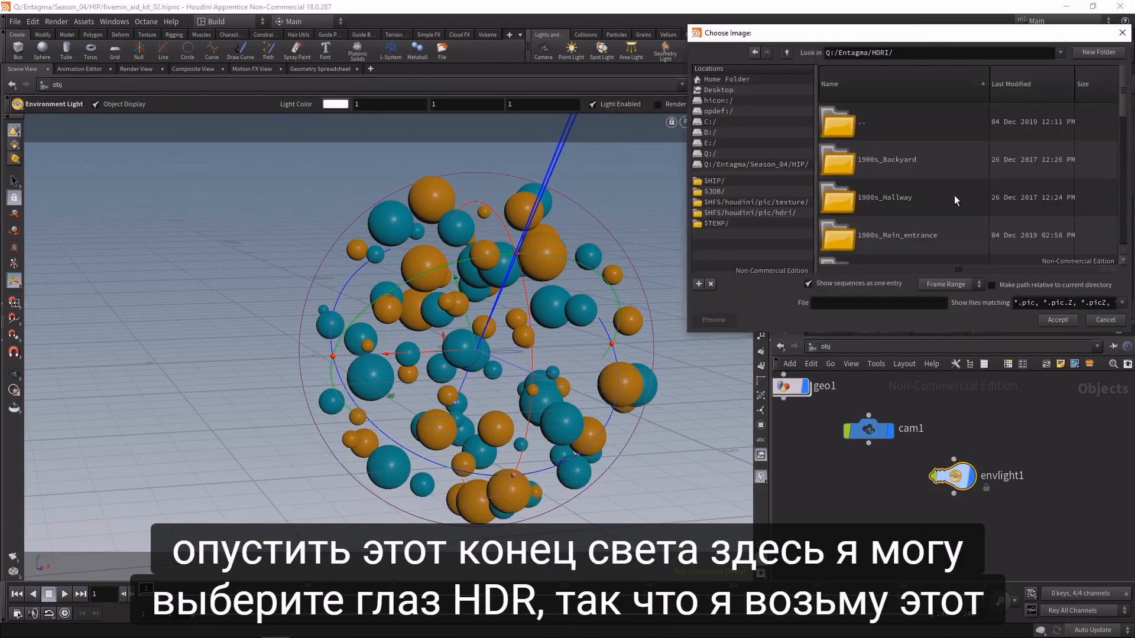
scroll(952, 198, down, 4)
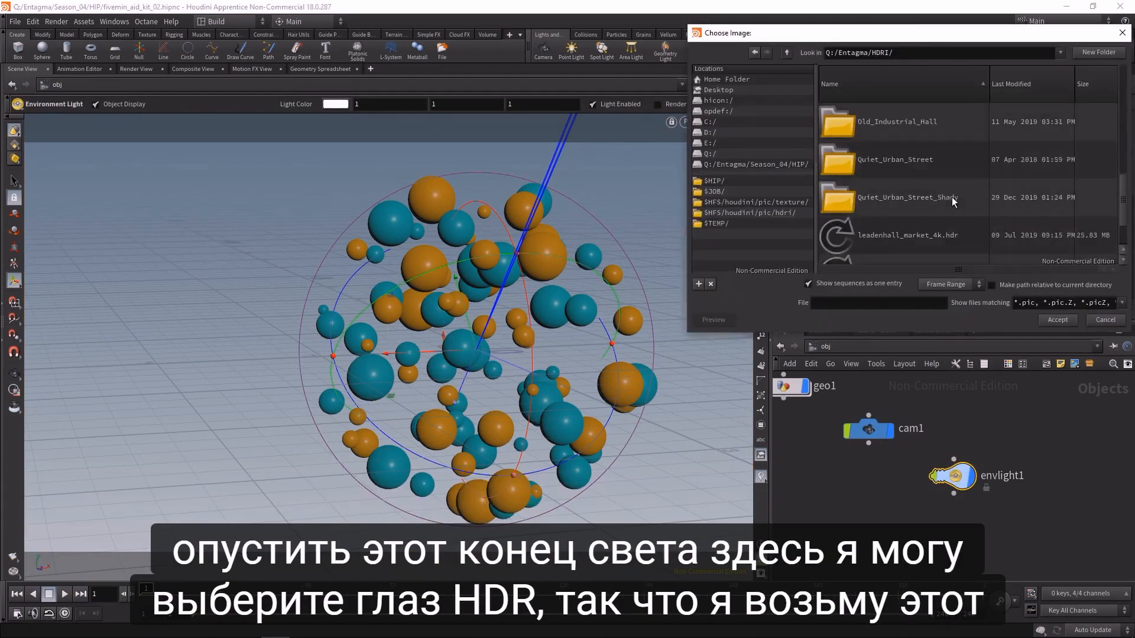
double_click(952, 198)
scroll(949, 194, down, 2)
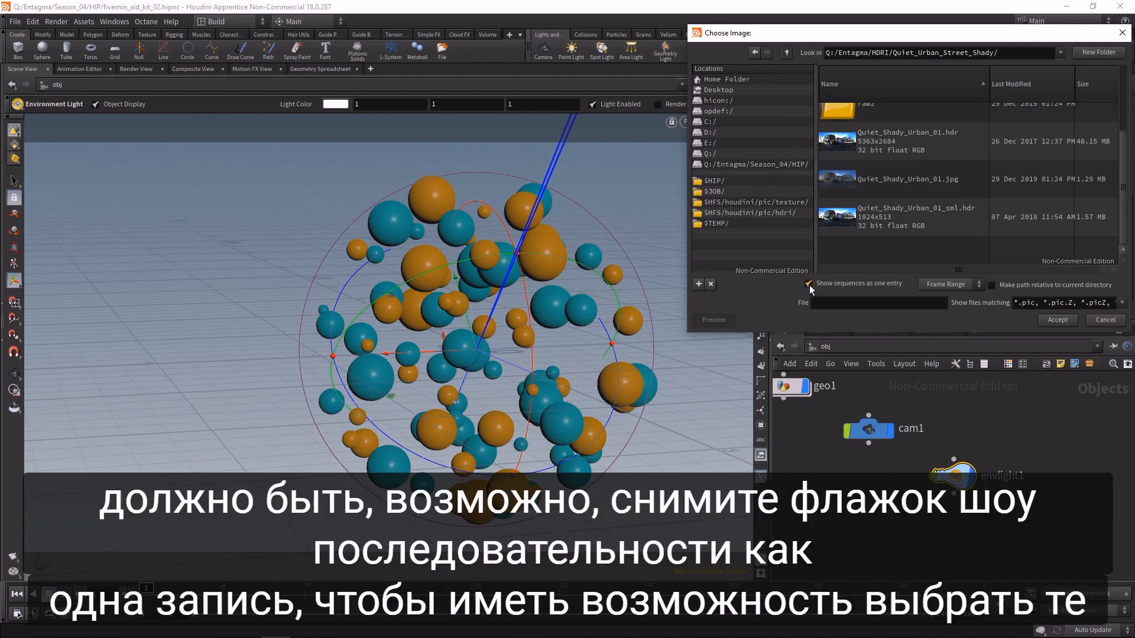
click(808, 284)
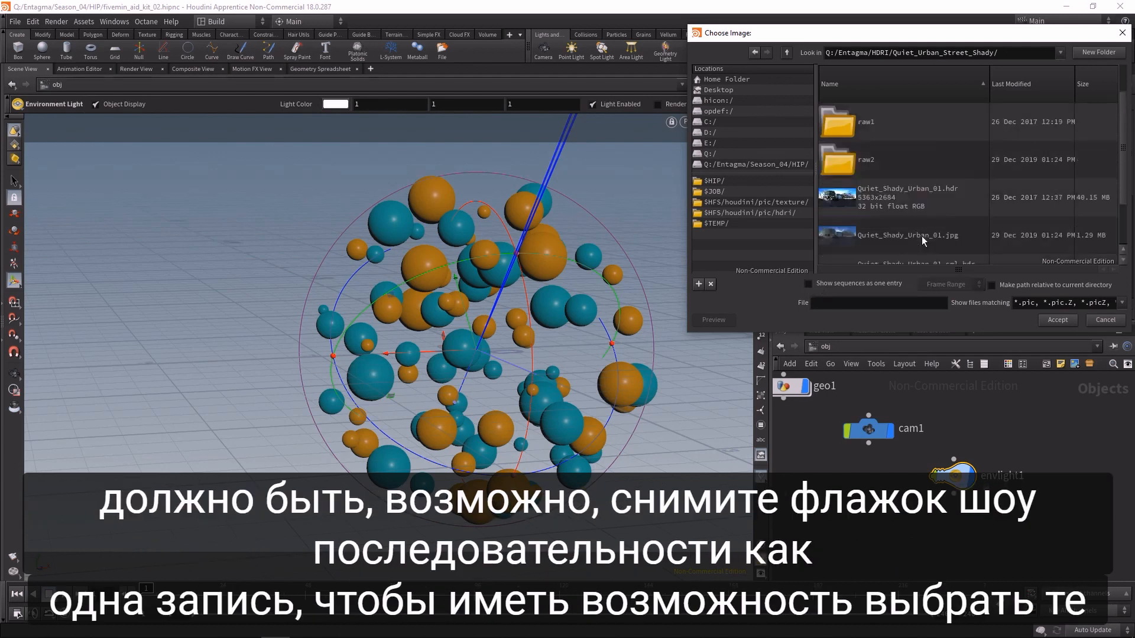
scroll(923, 241, down, 2)
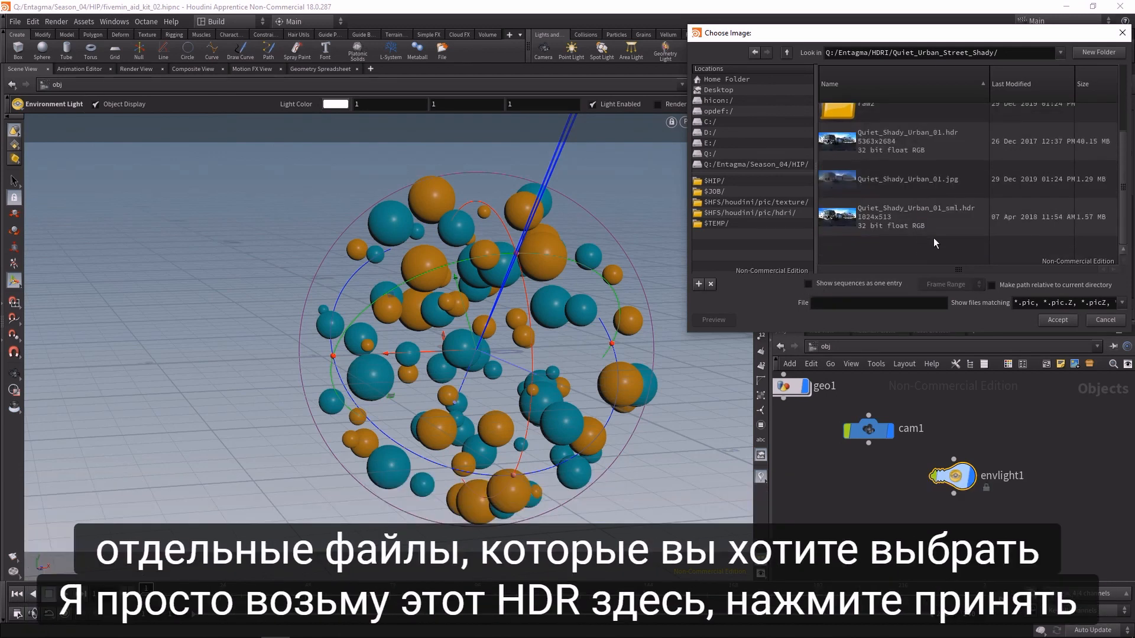
click(917, 146)
click(1057, 319)
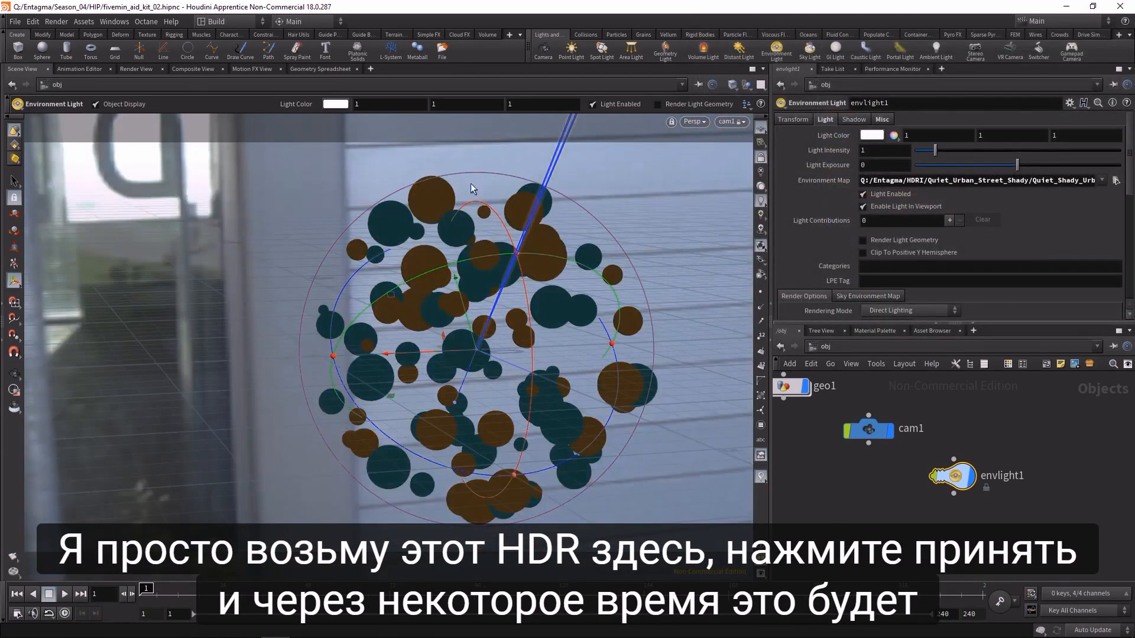
- Set the environment light's intensity to 1.2 and frame all object nodes in the network
click(884, 151)
scroll(885, 152, up, 1)
scroll(885, 151, up, 1)
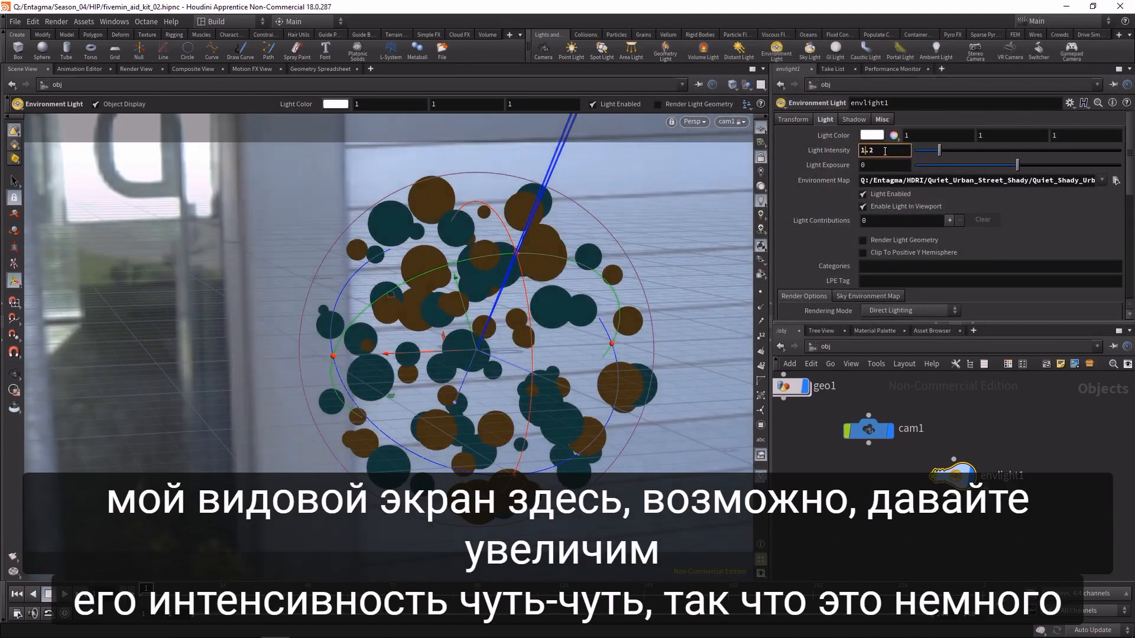
key(h)
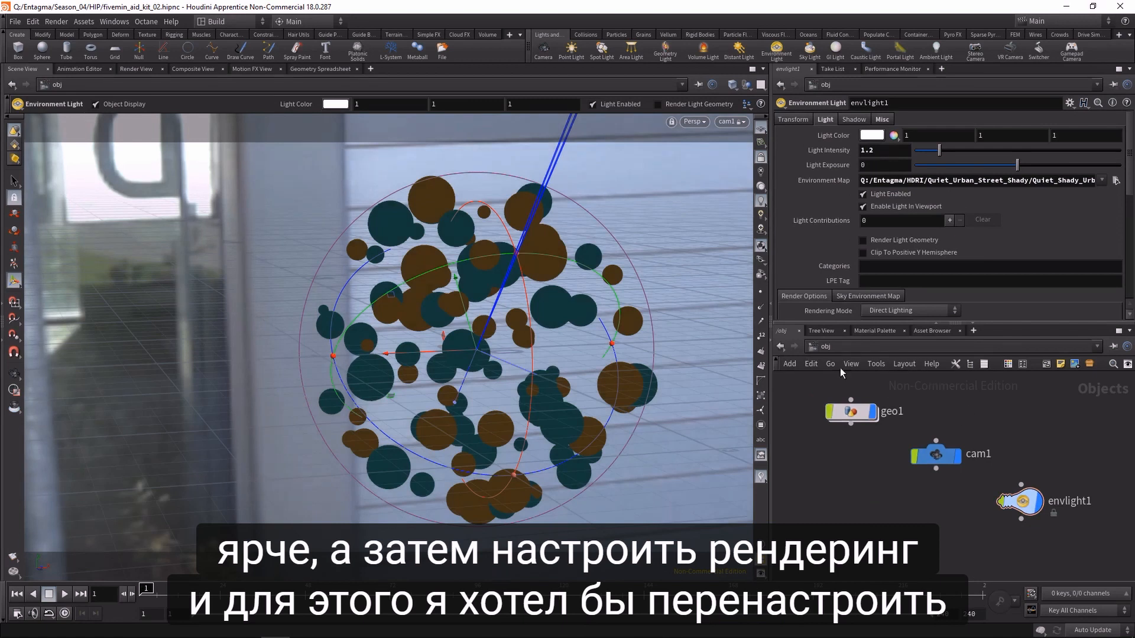
- Reduce the network pane to its single /obj view, pin it, and add two more network views beside it
click(844, 331)
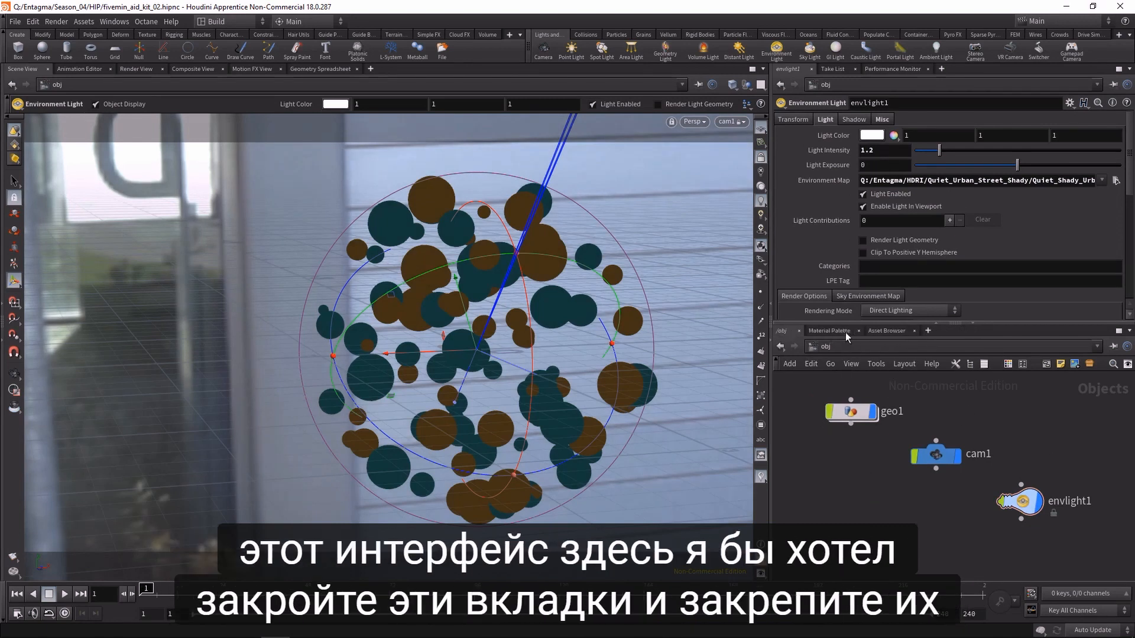
click(857, 331)
click(855, 331)
click(1112, 347)
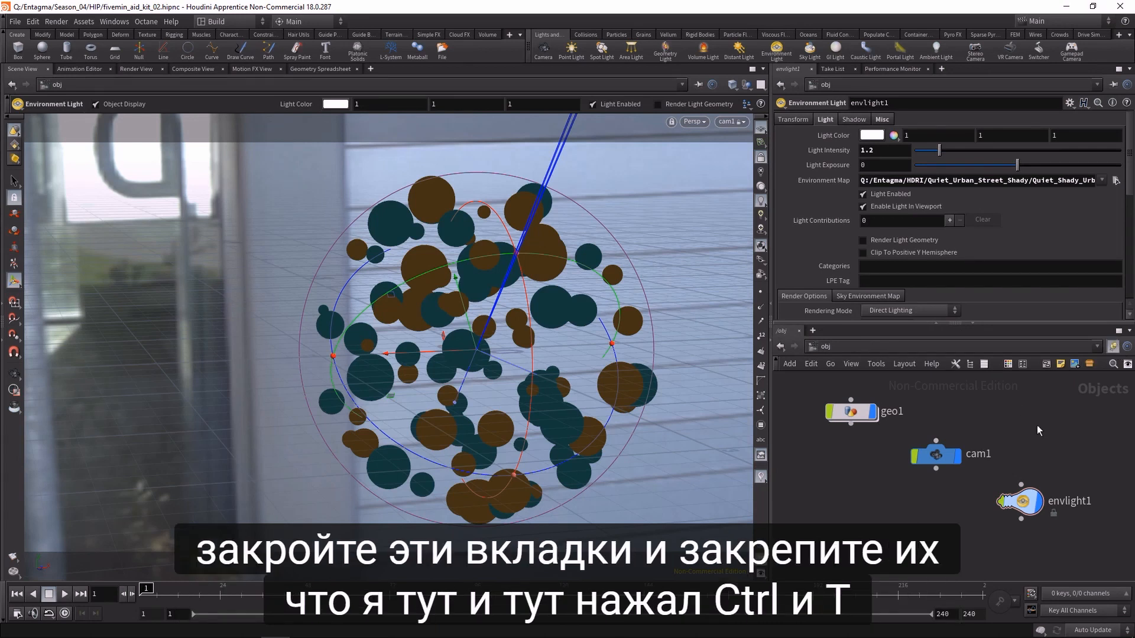
key(ctrl+t)
key(ctrl+t)
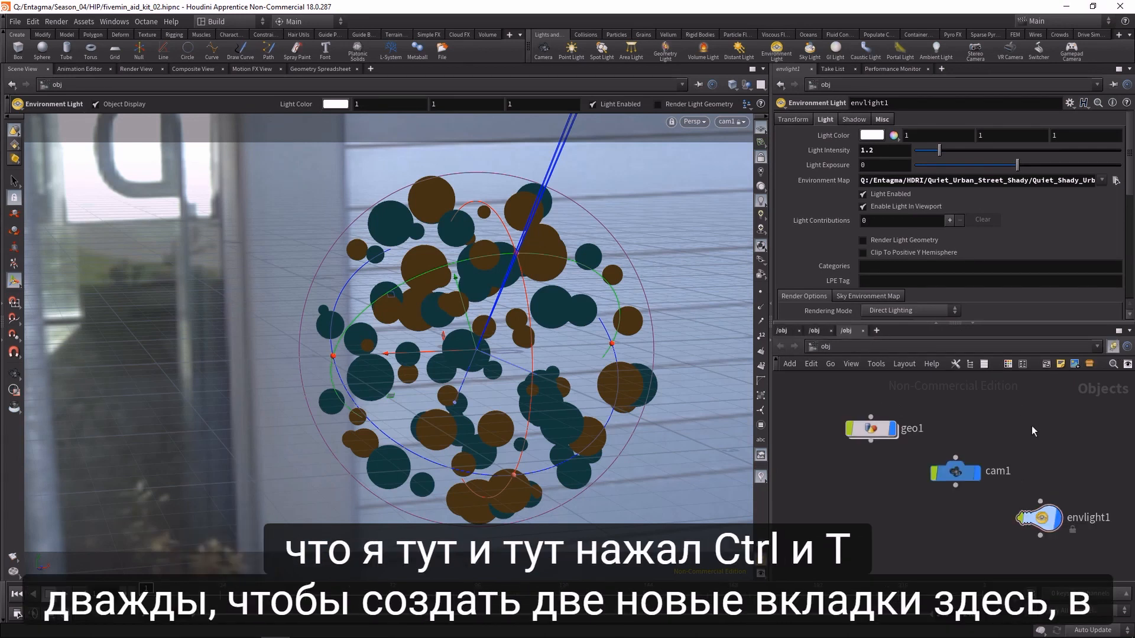
- Change the last network view to the out context and place a Mantra node there
click(830, 346)
click(856, 411)
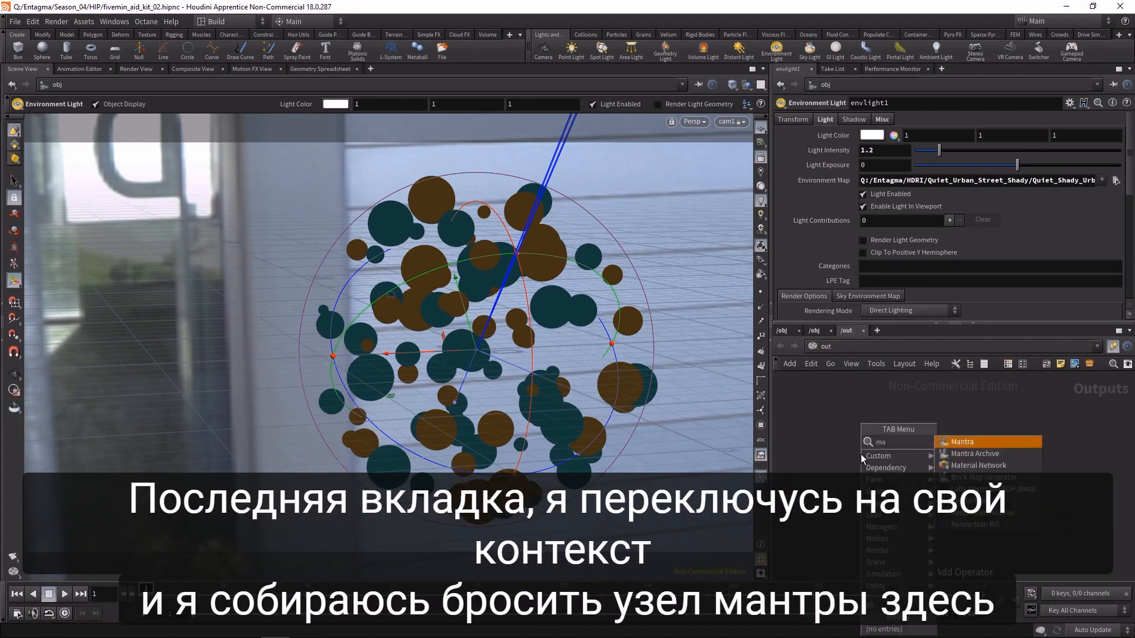
click(860, 454)
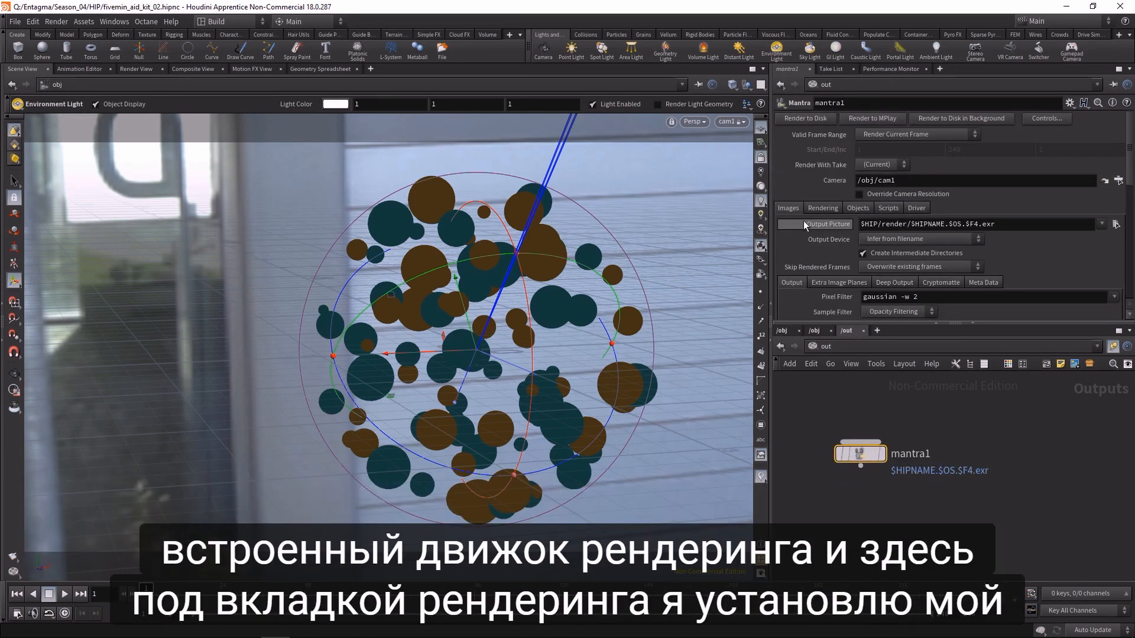
- Set the Mantra node's rendering engine to Physically Based Rendering
click(821, 208)
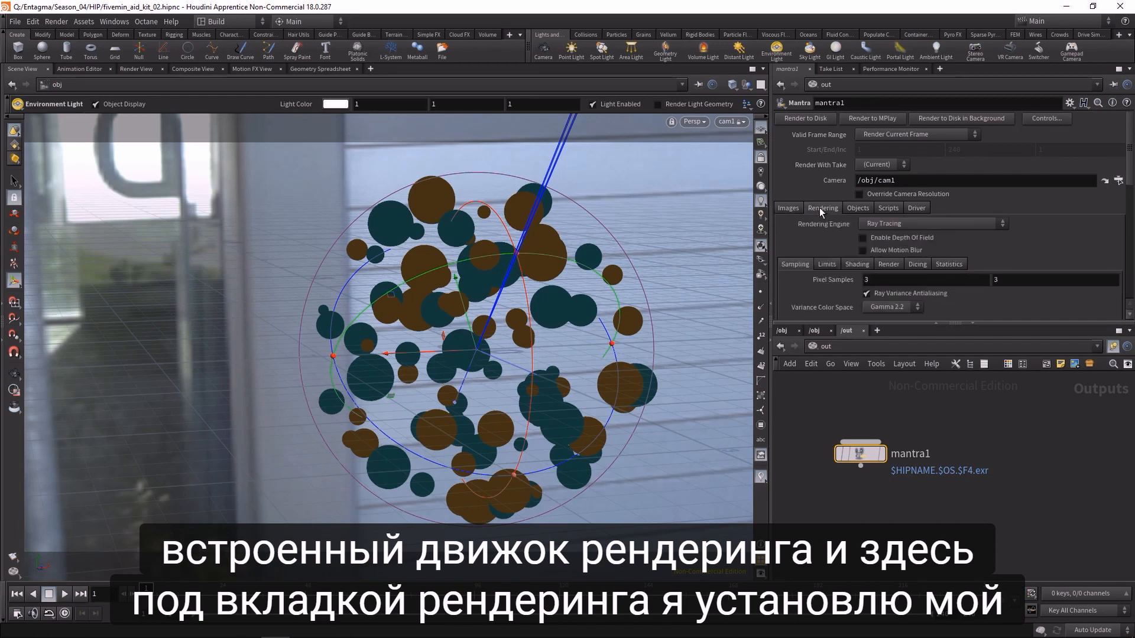
click(877, 225)
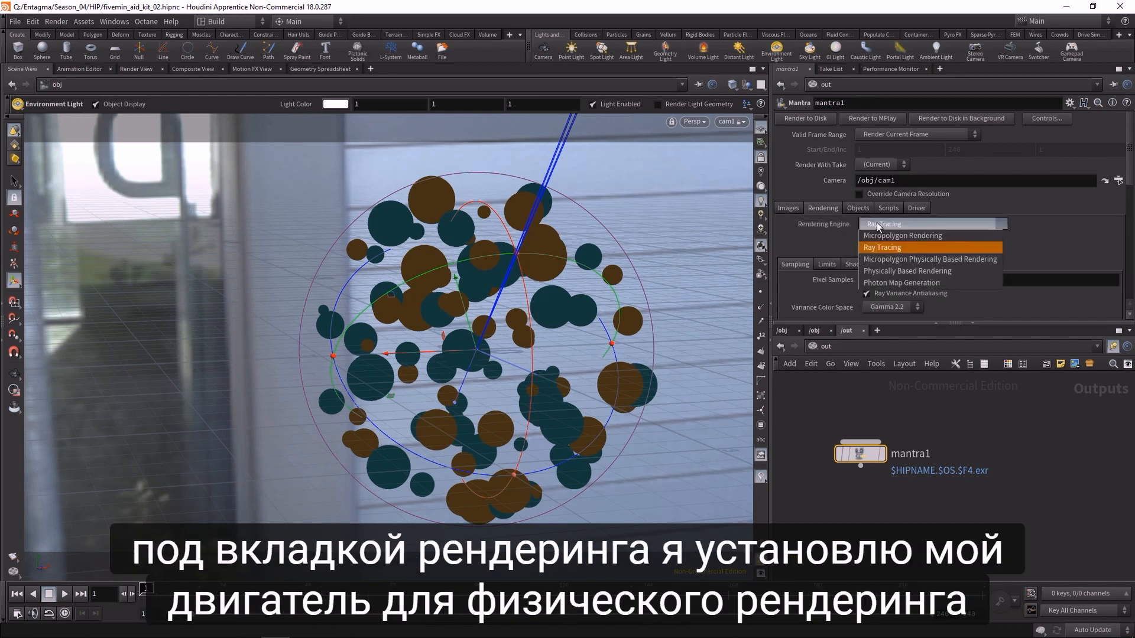
click(891, 270)
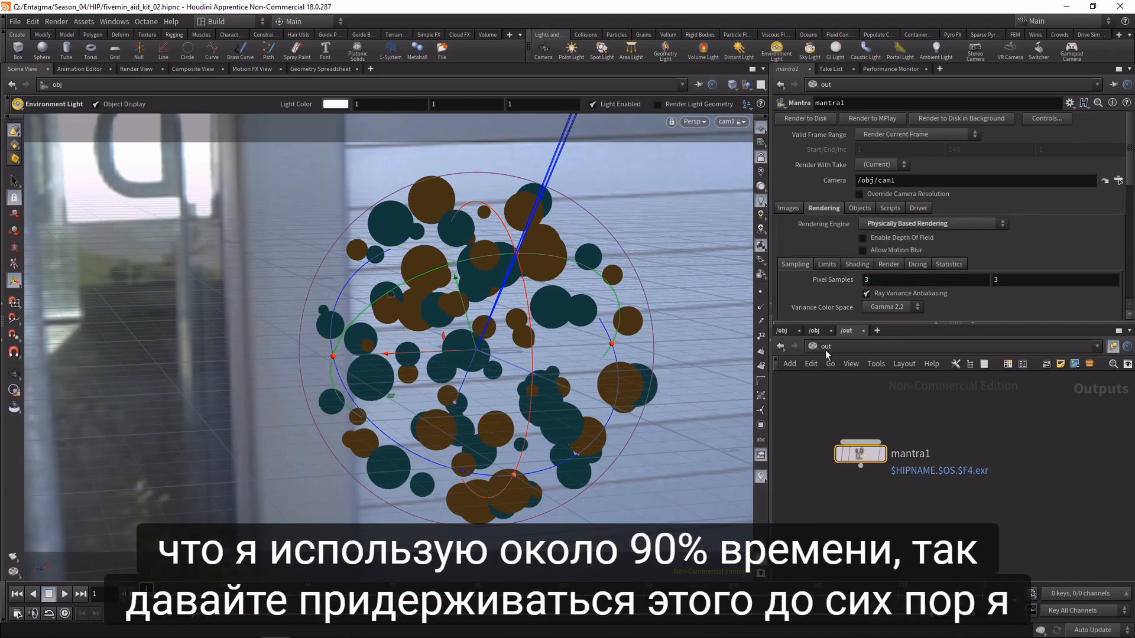
- Change the second network view to the mat context and place a Classic Shader there
click(816, 331)
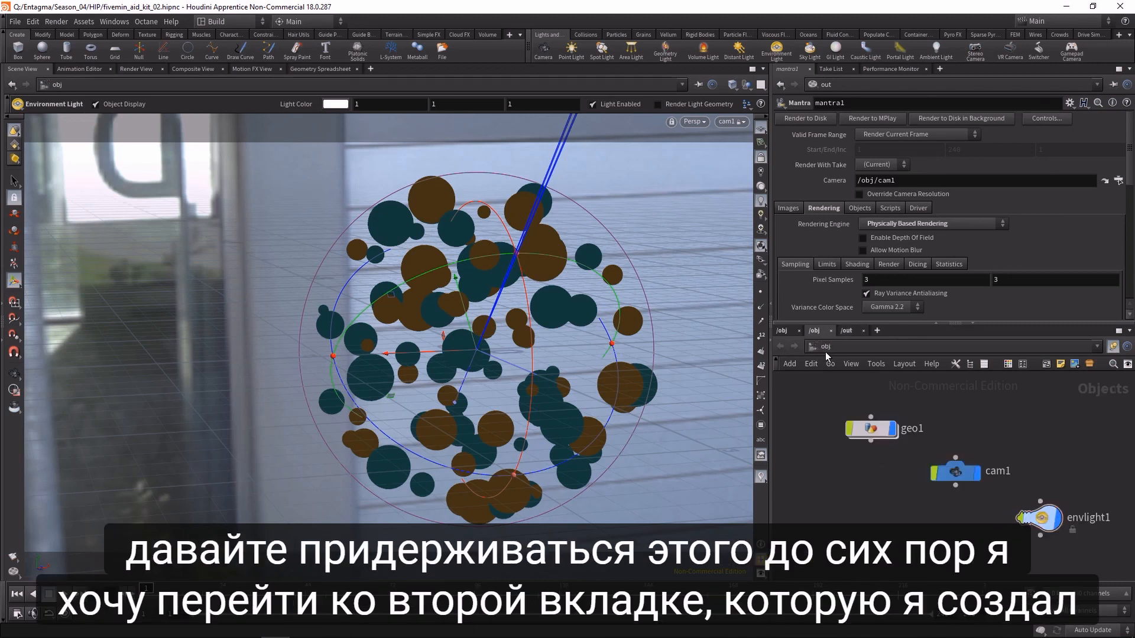
click(825, 348)
click(845, 390)
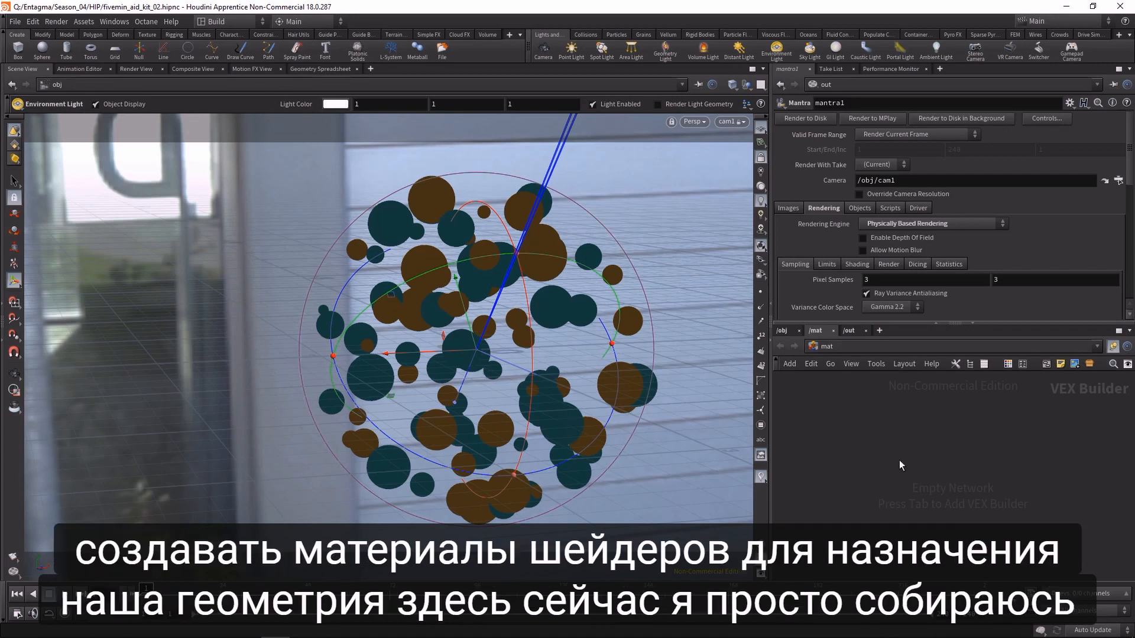
key(Tab)
text(class)
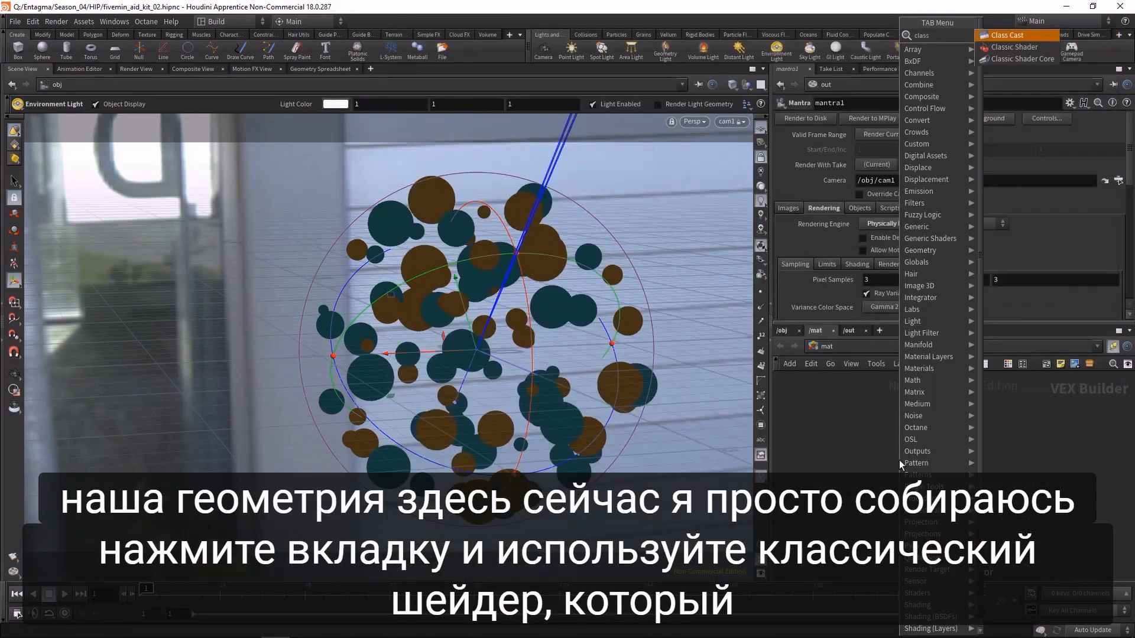
key(Down)
key(Return)
click(898, 459)
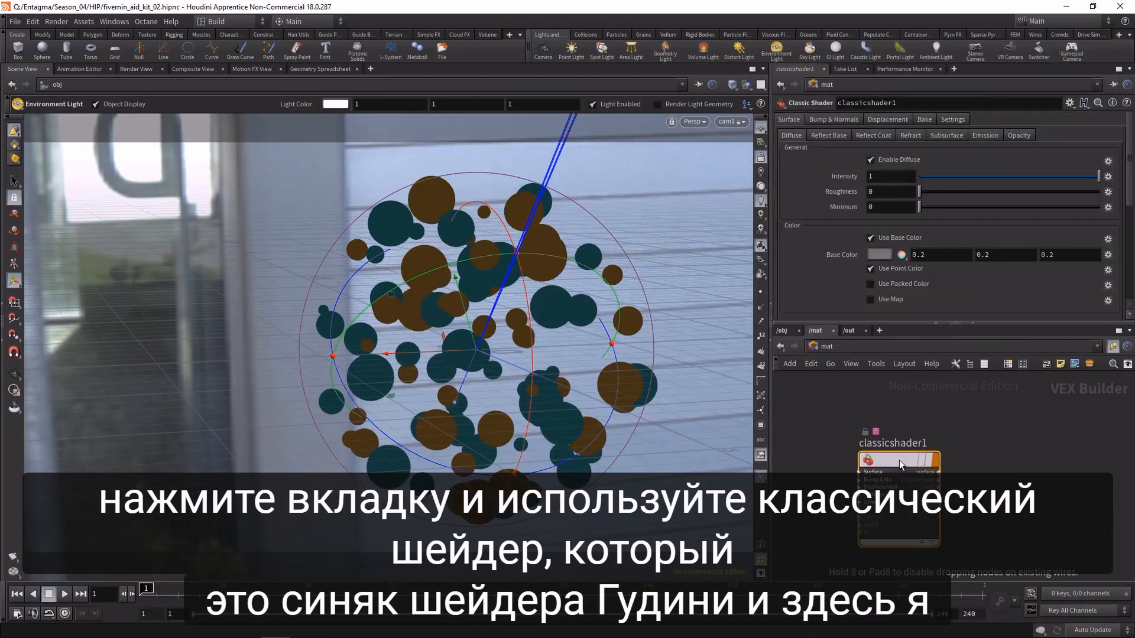
- Set the classic shader's diffuse base color to pure white (1, 1, 1)
click(875, 255)
click(1028, 232)
click(1042, 134)
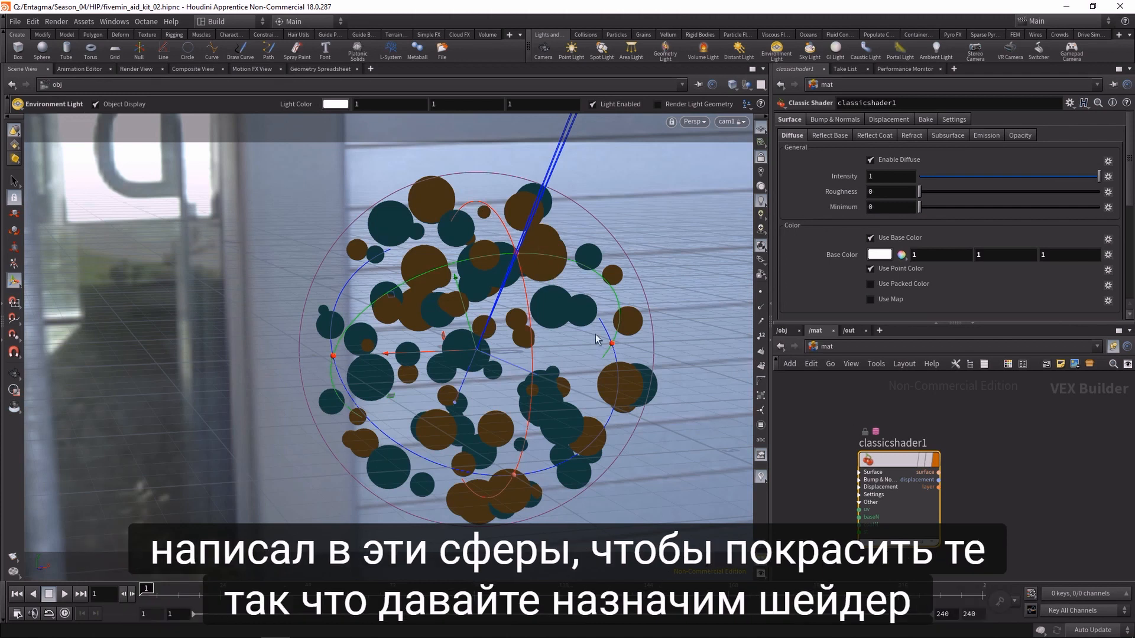
- Assign /mat/classicshader1 as the render material of geo1 in the object context, and save the scene
click(781, 330)
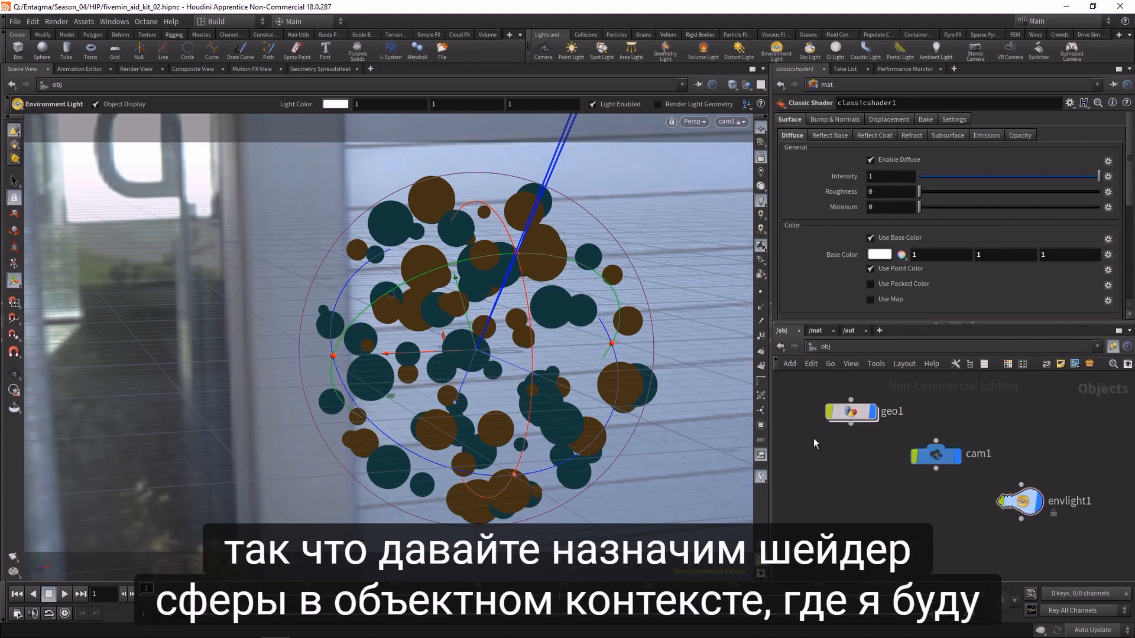
click(853, 404)
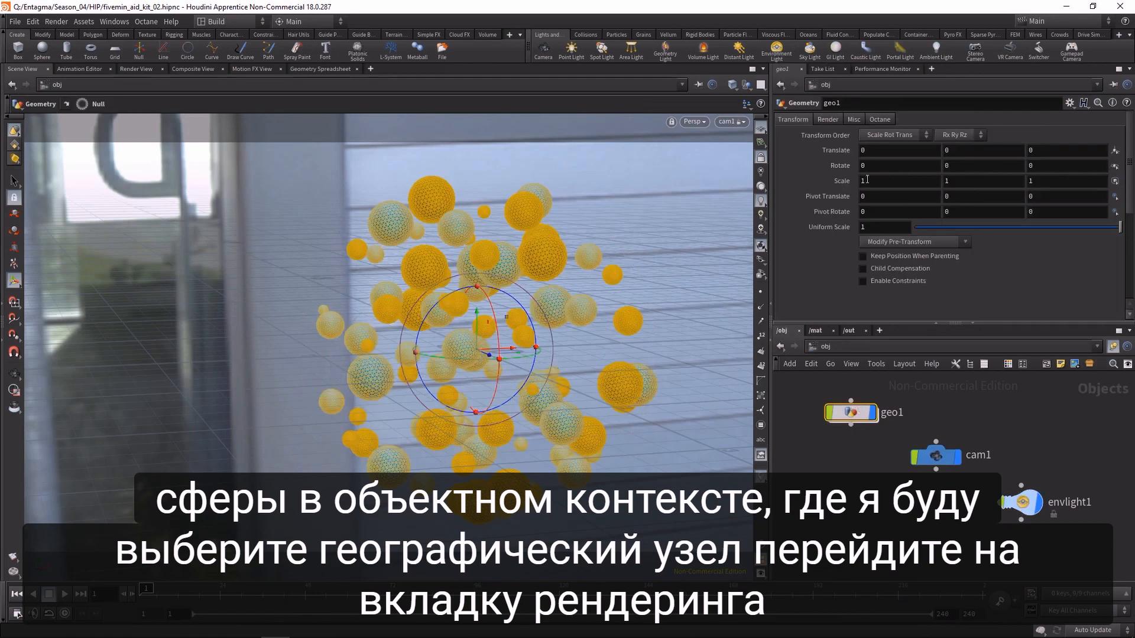
click(828, 120)
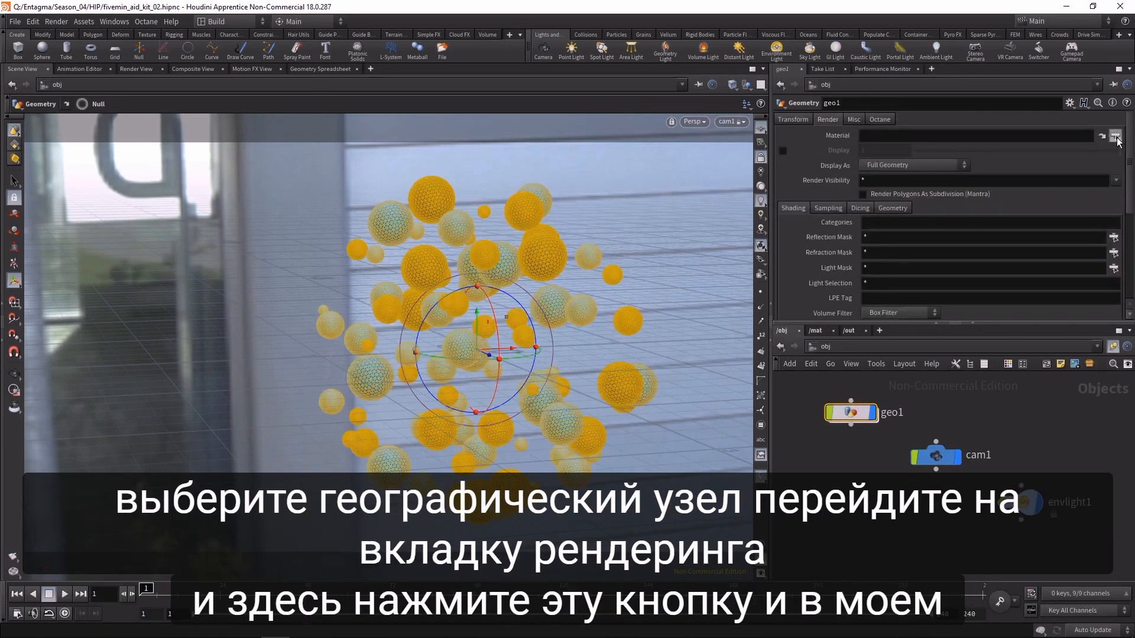
click(1114, 136)
click(1032, 76)
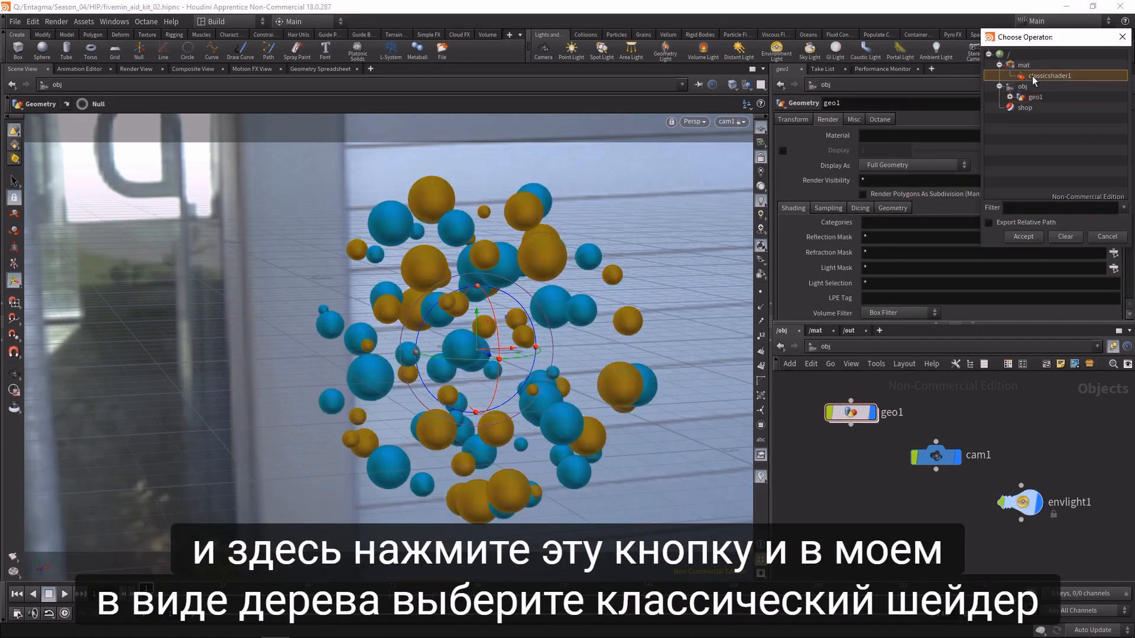
click(1030, 235)
key(ctrl+s)
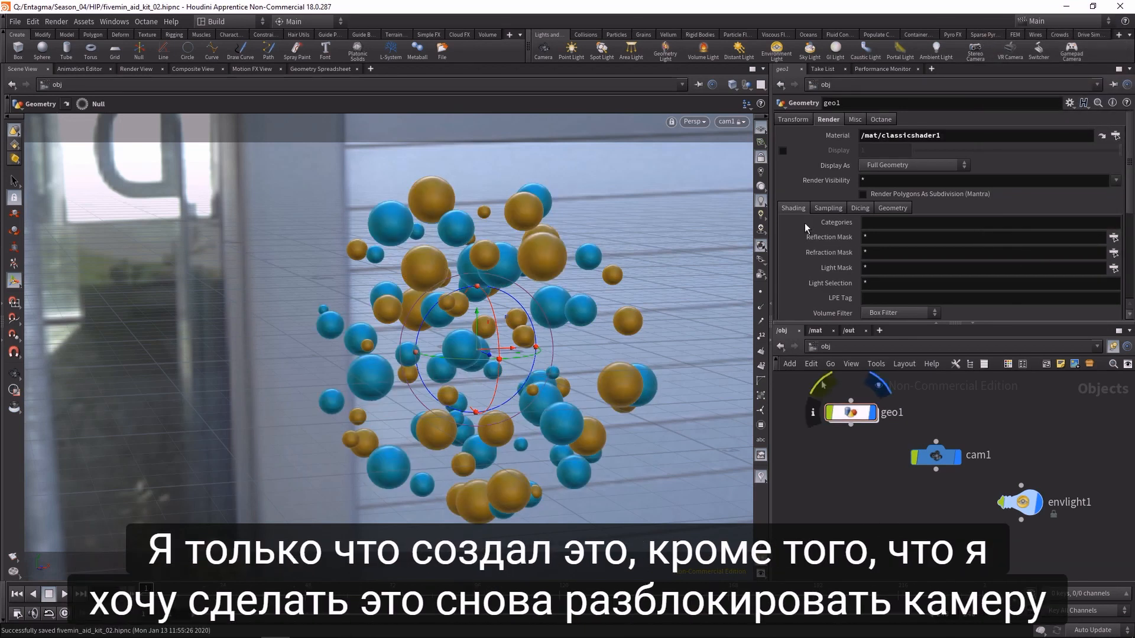
- Unlock cam1 from the viewport and leave its view to see the sphere cluster and camera from the side
click(765, 157)
mouse_move(479, 347)
alt+mouse_down()
mouse_move(570, 338)
mouse_move(482, 349)
alt+mouse_up()
alt+right_drag(449, 351, 424, 356)
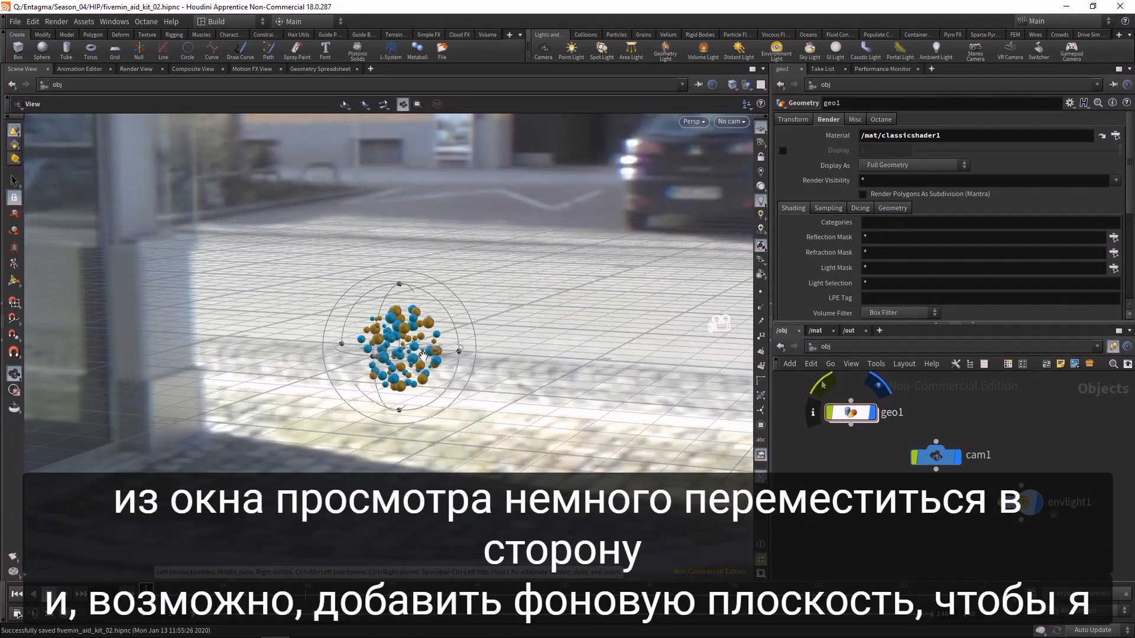
alt+middle_drag(423, 356, 340, 339)
mouse_move(341, 339)
alt+mouse_down()
mouse_move(331, 344)
mouse_move(360, 329)
alt+mouse_up()
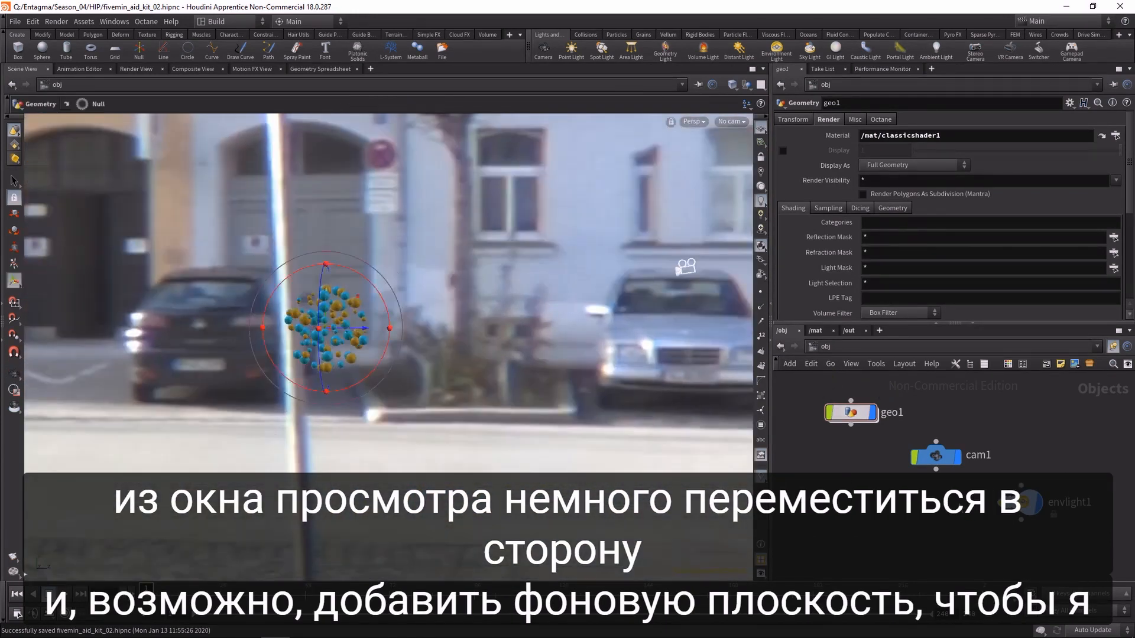
- Add a grid object to the scene and set its orientation to XY Plane inside its geometry network
key(Tab)
text(gri)
key(Return)
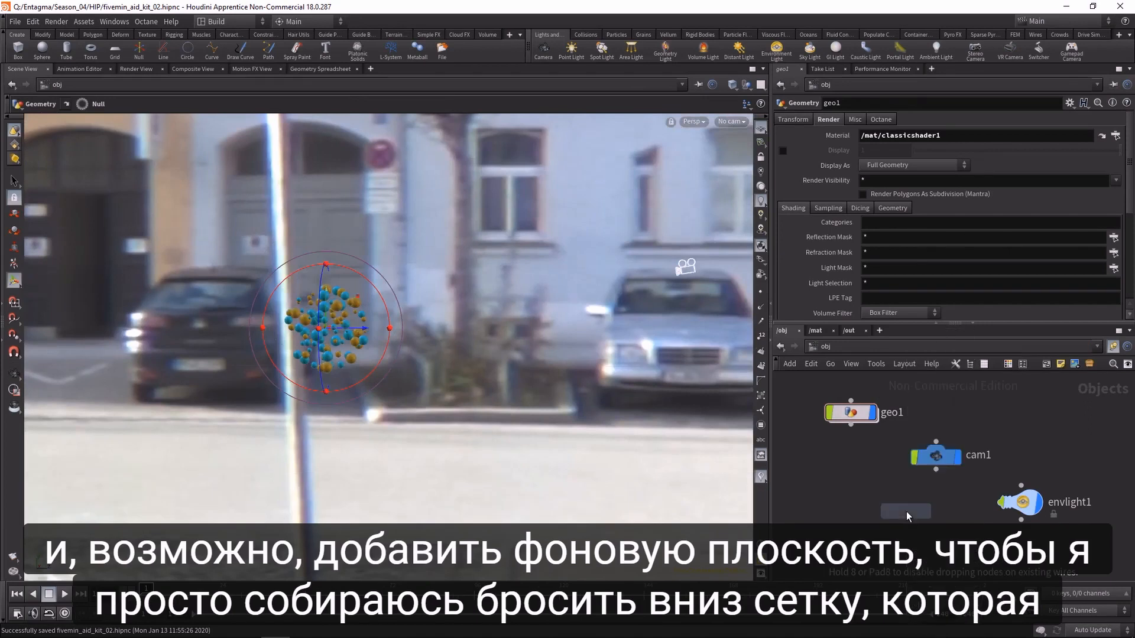
click(906, 512)
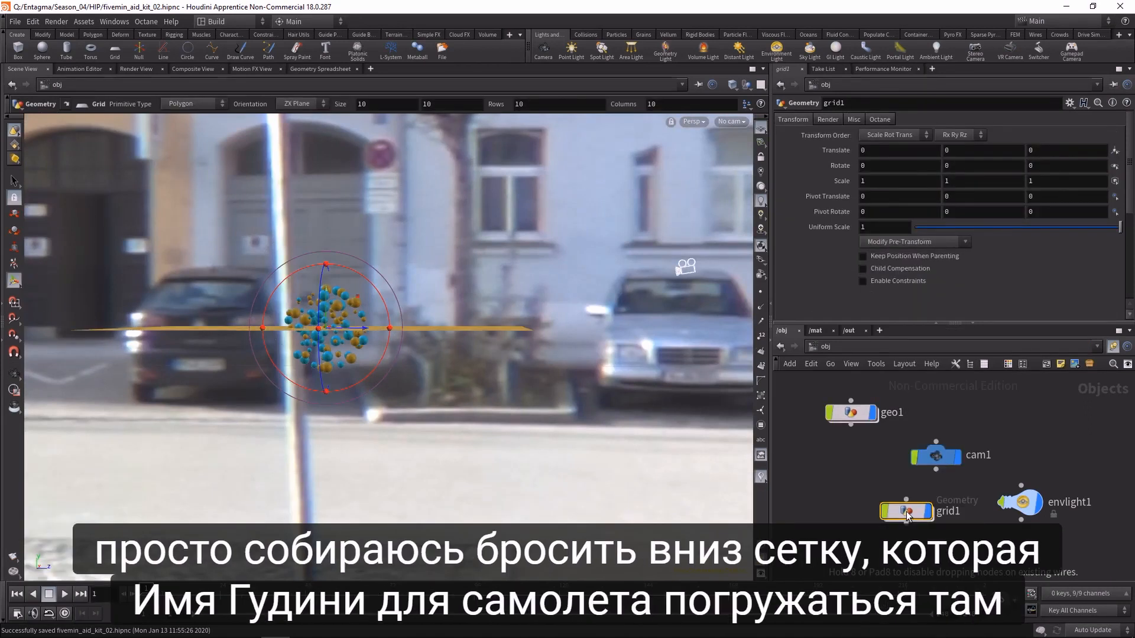
double_click(906, 511)
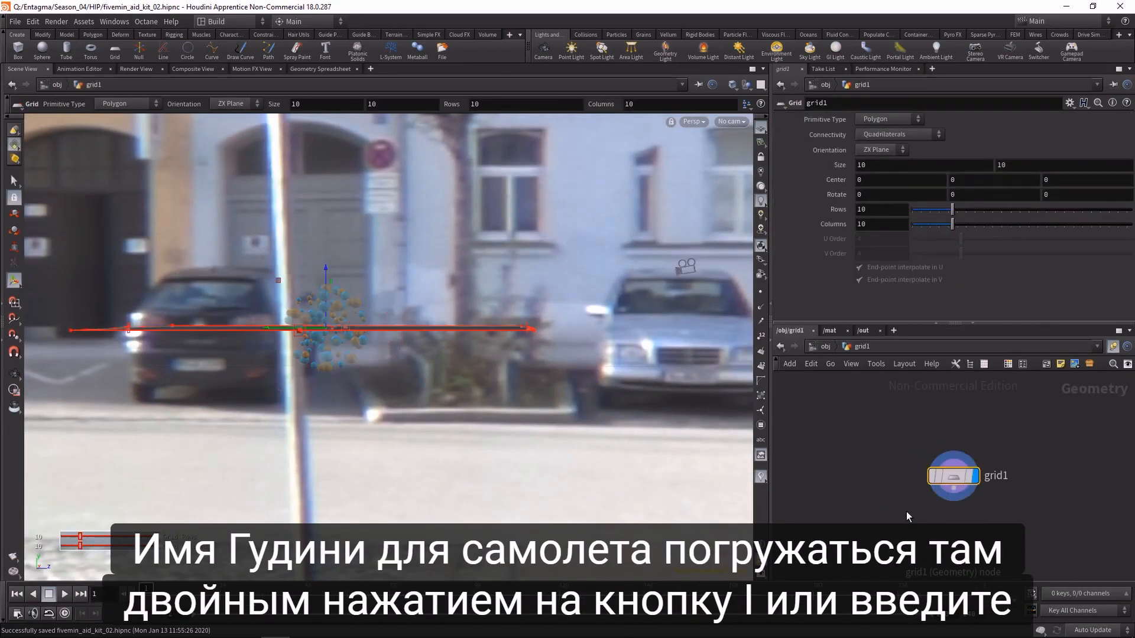
click(879, 151)
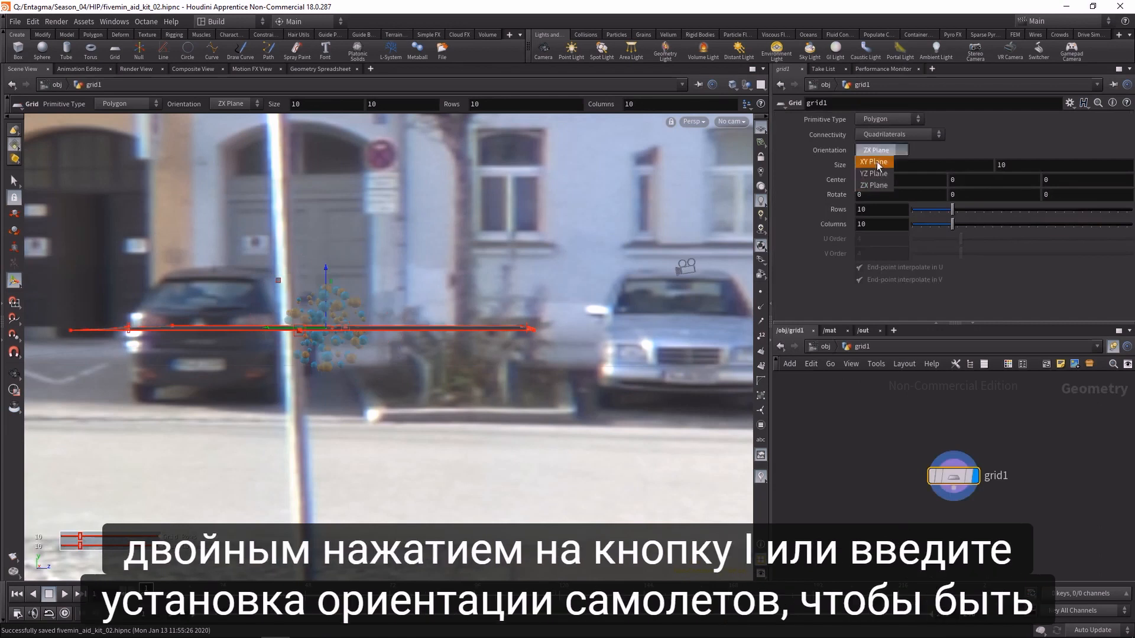
click(879, 163)
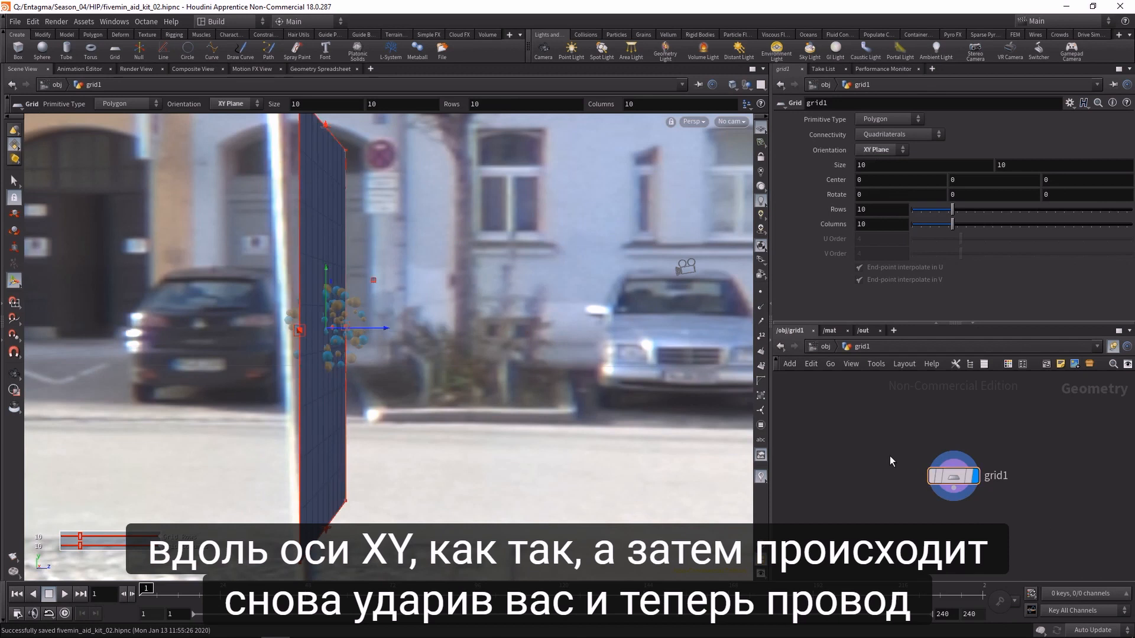
- Parent grid1 to cam1 and move it back along Z to about -12.08, behind the spheres
key(u)
drag(909, 516, 918, 535)
drag(935, 470, 916, 535)
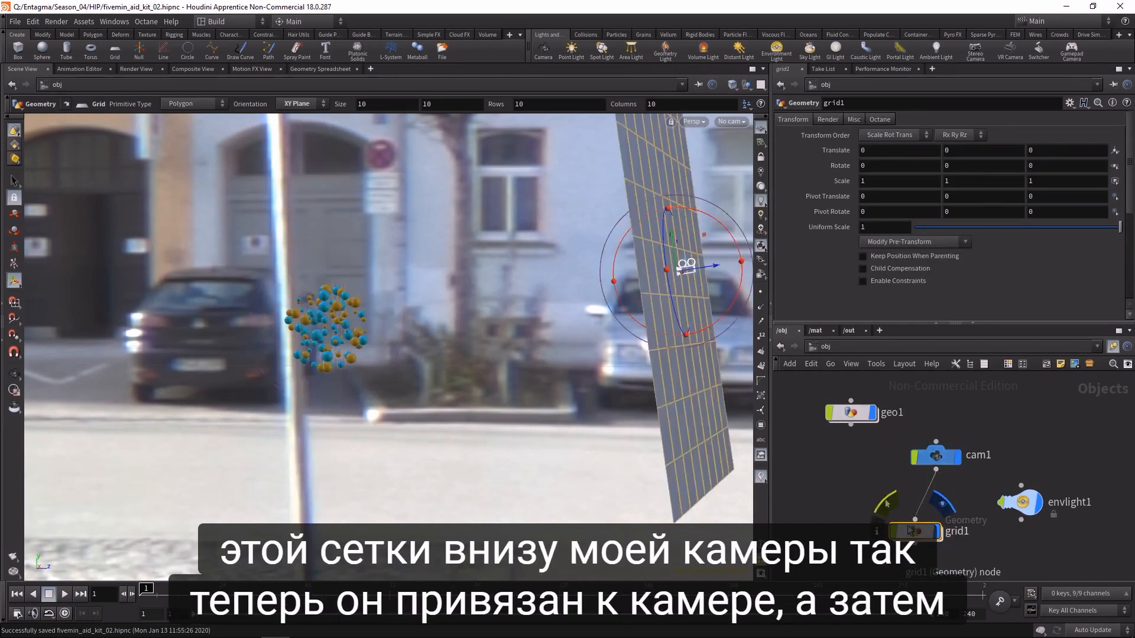
drag(714, 266, 309, 339)
drag(398, 339, 387, 341)
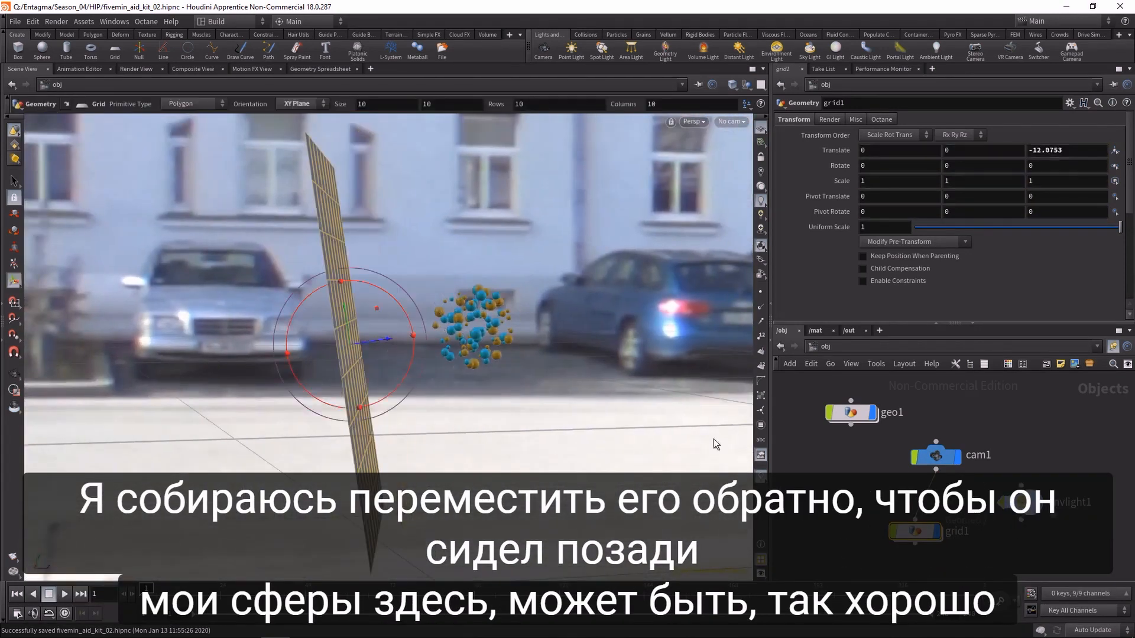
- Look through cam1, render the scene with the background plane, stop the render and take a snapshot
click(730, 124)
click(738, 177)
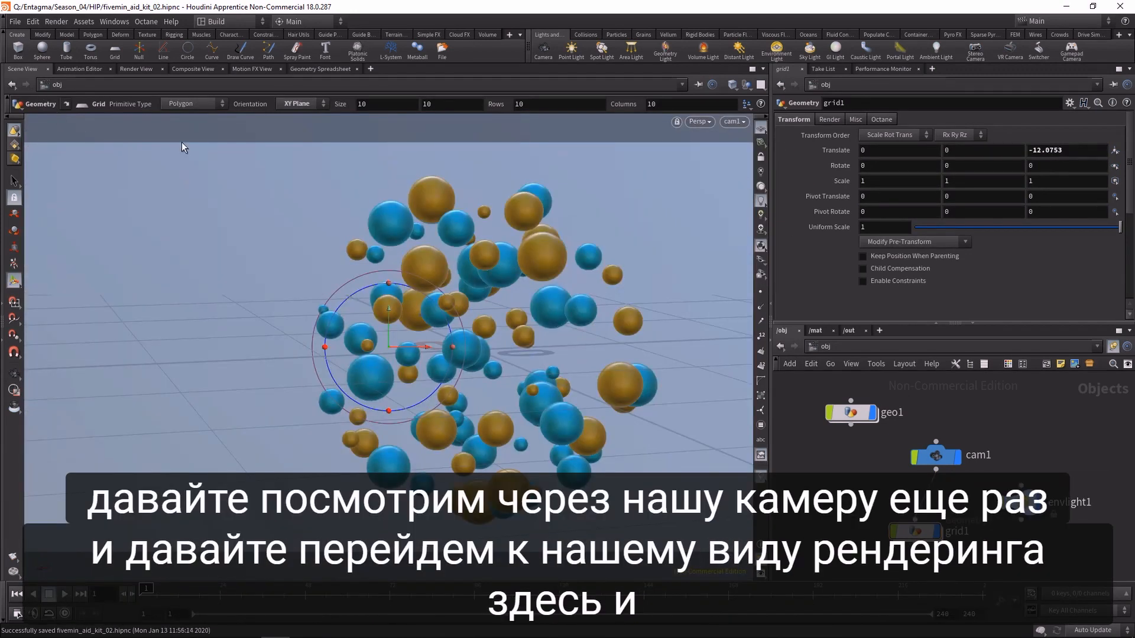
click(143, 69)
click(32, 86)
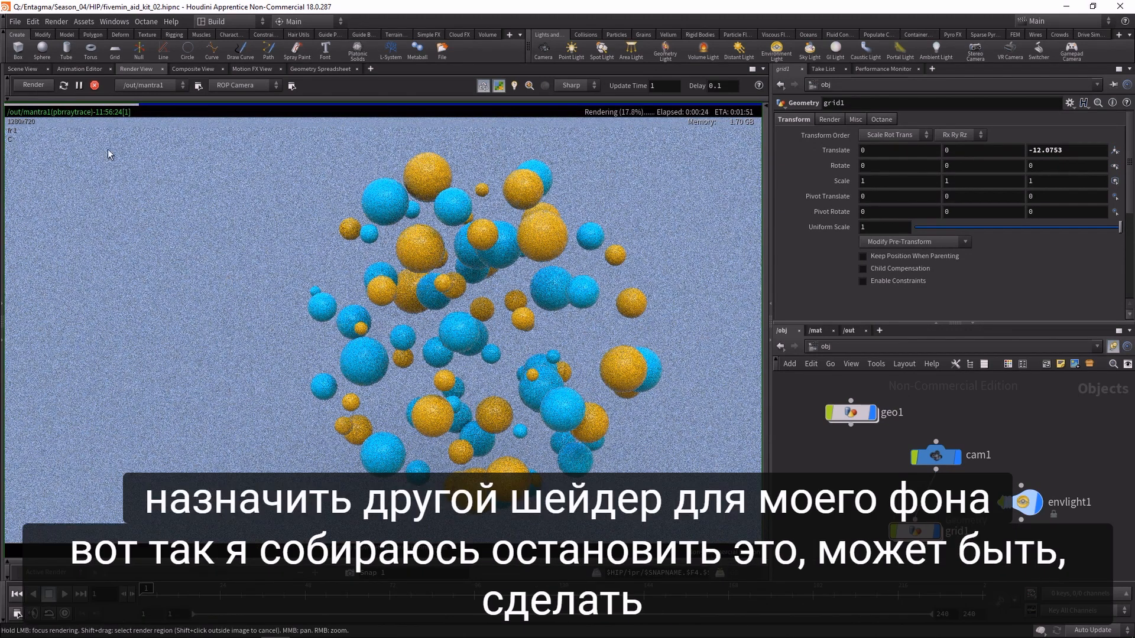
click(94, 85)
click(350, 573)
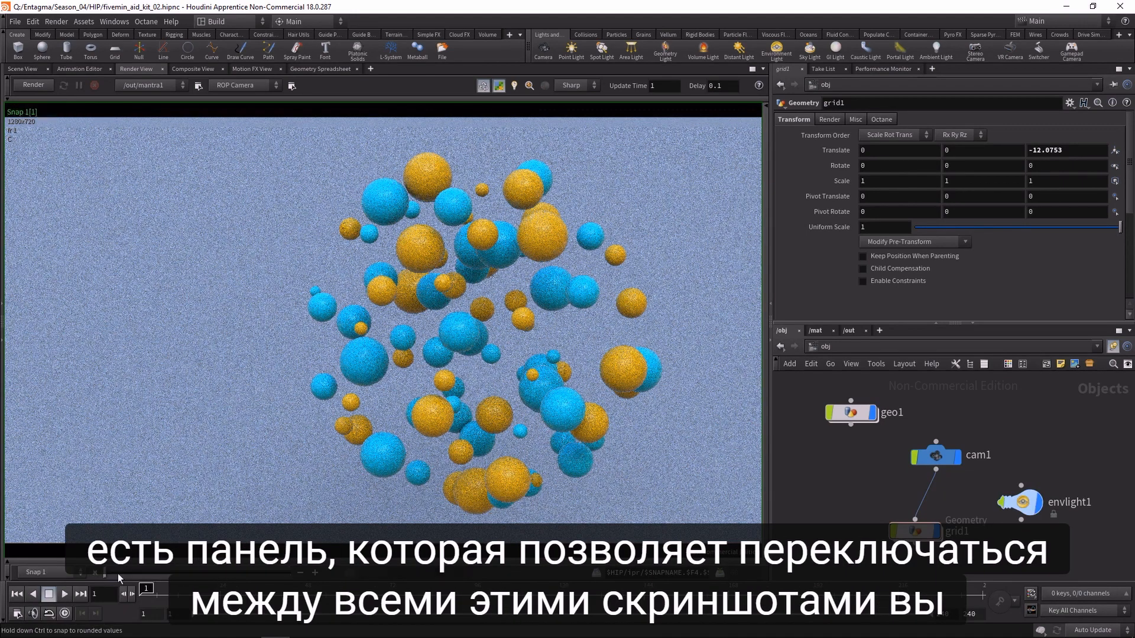
- Duplicate classicshader1 in the mat context and rename the copy BG
click(24, 69)
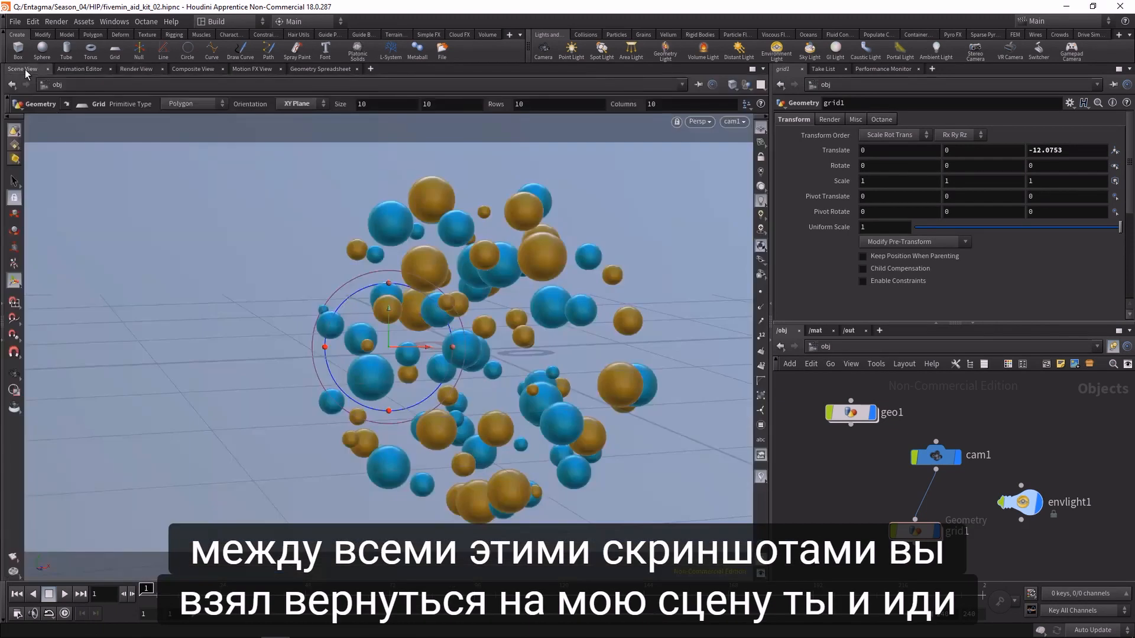
click(816, 330)
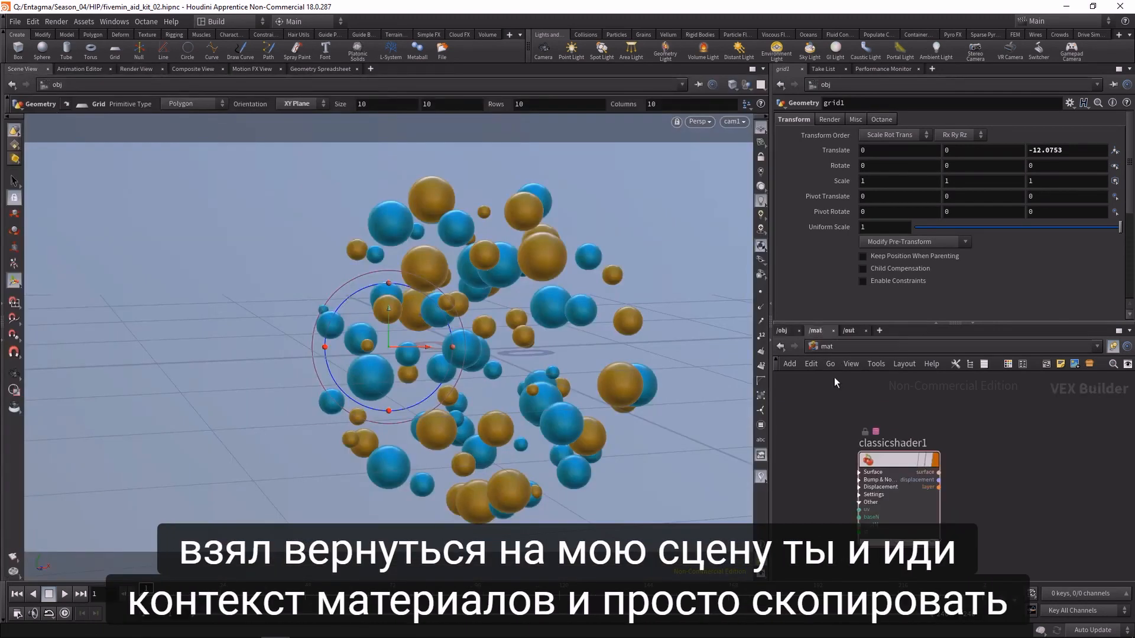
click(898, 460)
key(ctrl+c)
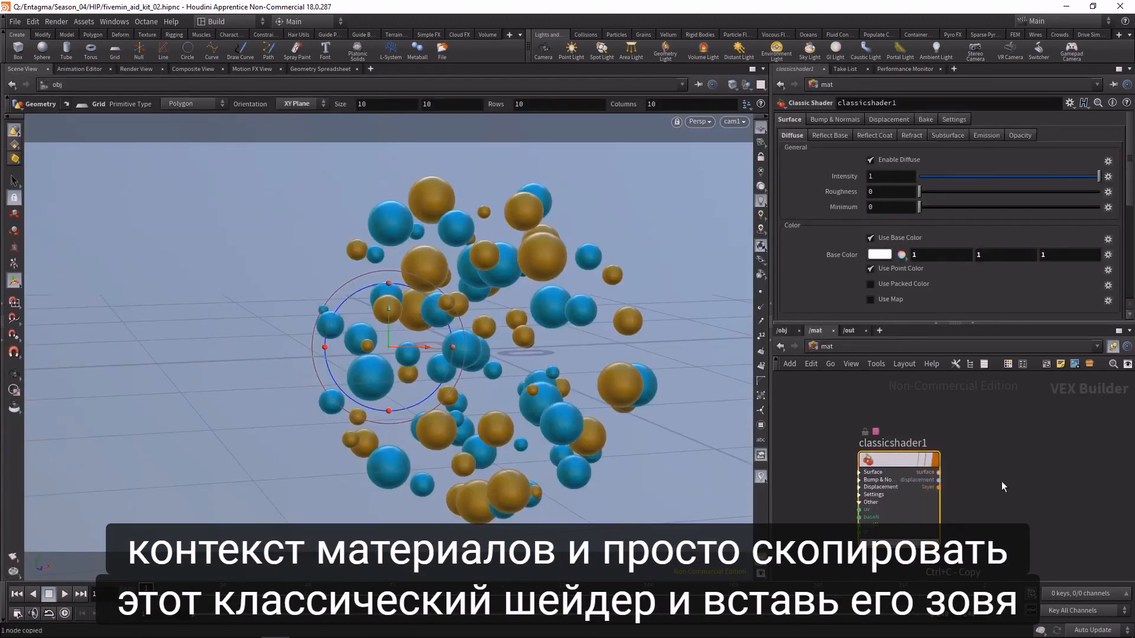
key(ctrl+v)
drag(998, 443, 1015, 462)
click(1007, 443)
text(BG)
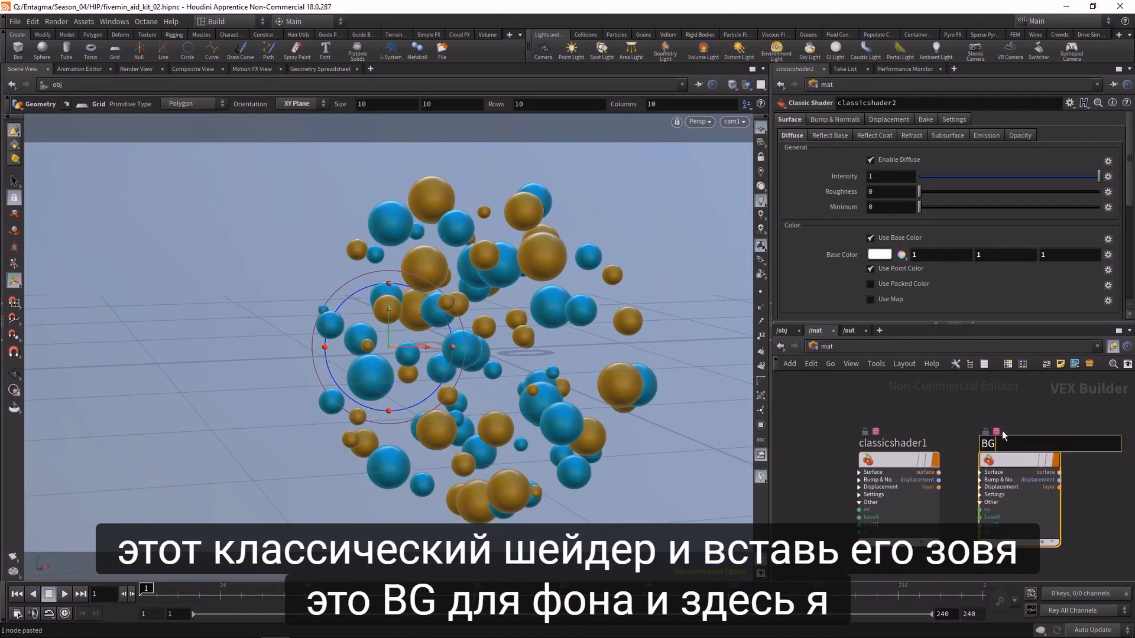
key(Return)
- Set the BG shader's base color to dark blue with hue 240, saturation 0.9 and value 0.01
click(880, 254)
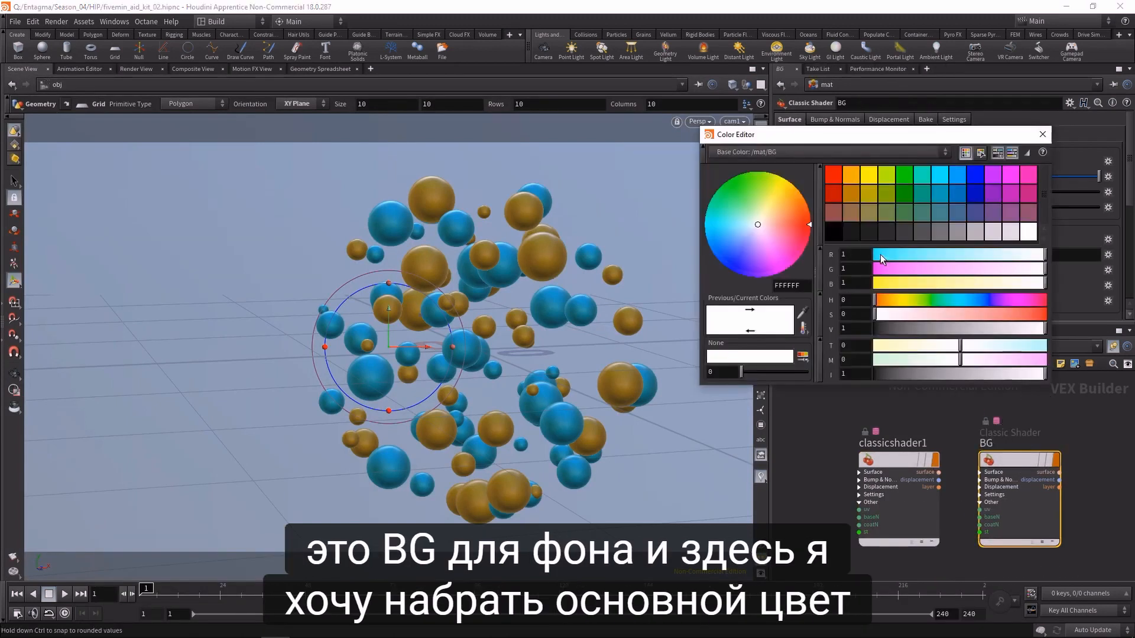
click(855, 298)
text(240)
key(Tab)
text(0.9)
key(Tab)
text(0.01)
key(Return)
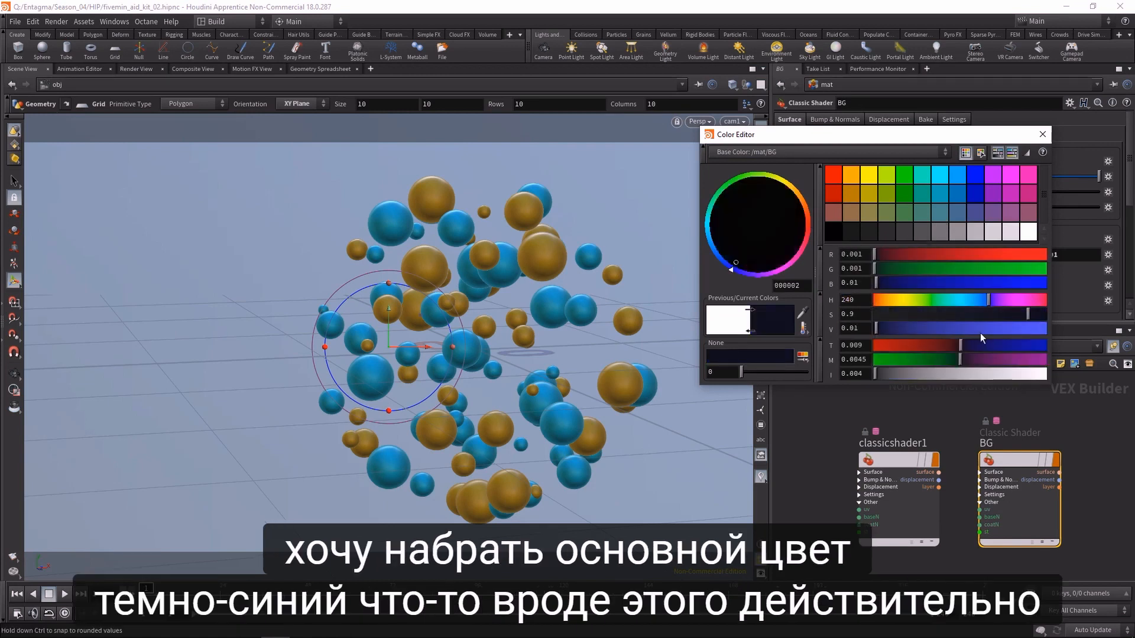
click(1042, 135)
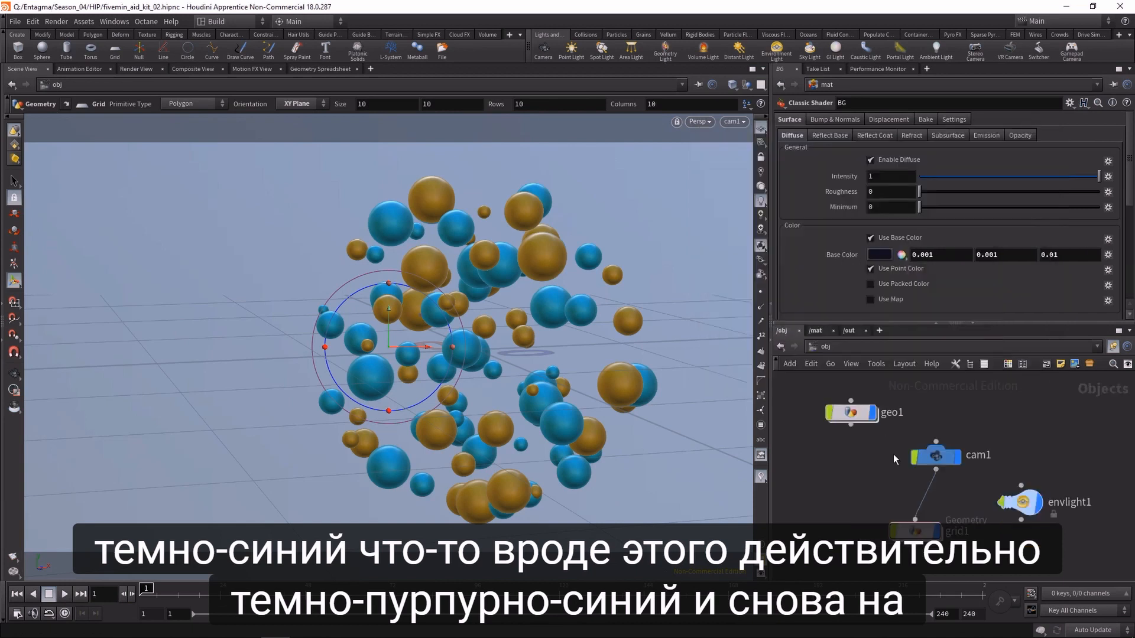
- Assign /mat/BG as the render material of grid1 in the object context and save the scene
click(915, 530)
click(829, 120)
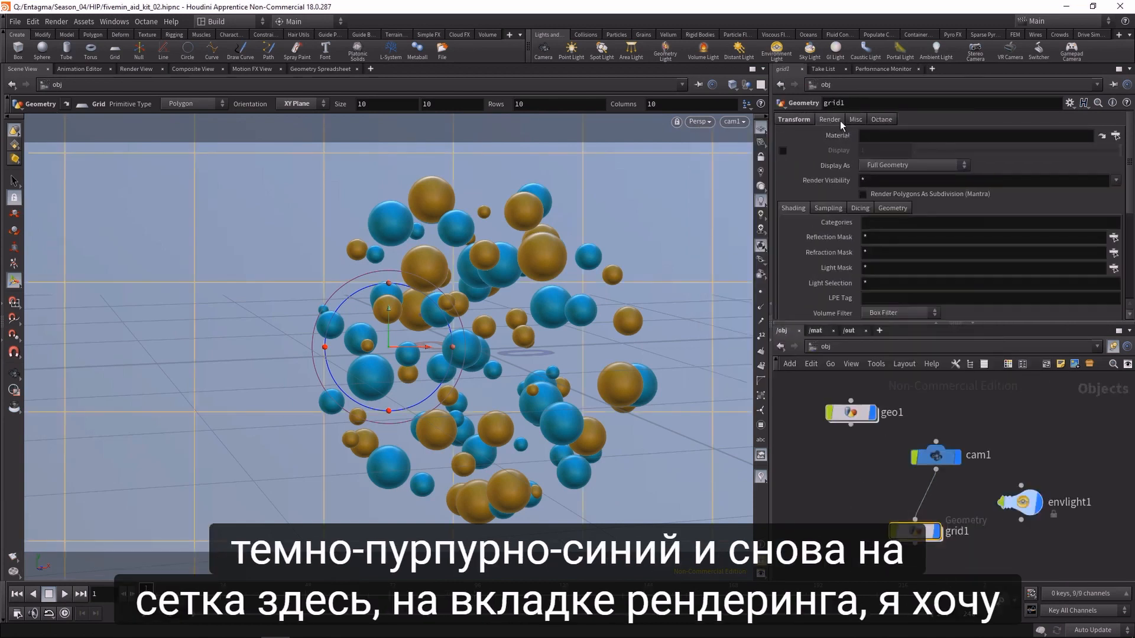
click(1115, 135)
double_click(1028, 84)
key(ctrl+s)
- Render the scene with the dark blue background, stop the render and take a snapshot
click(140, 70)
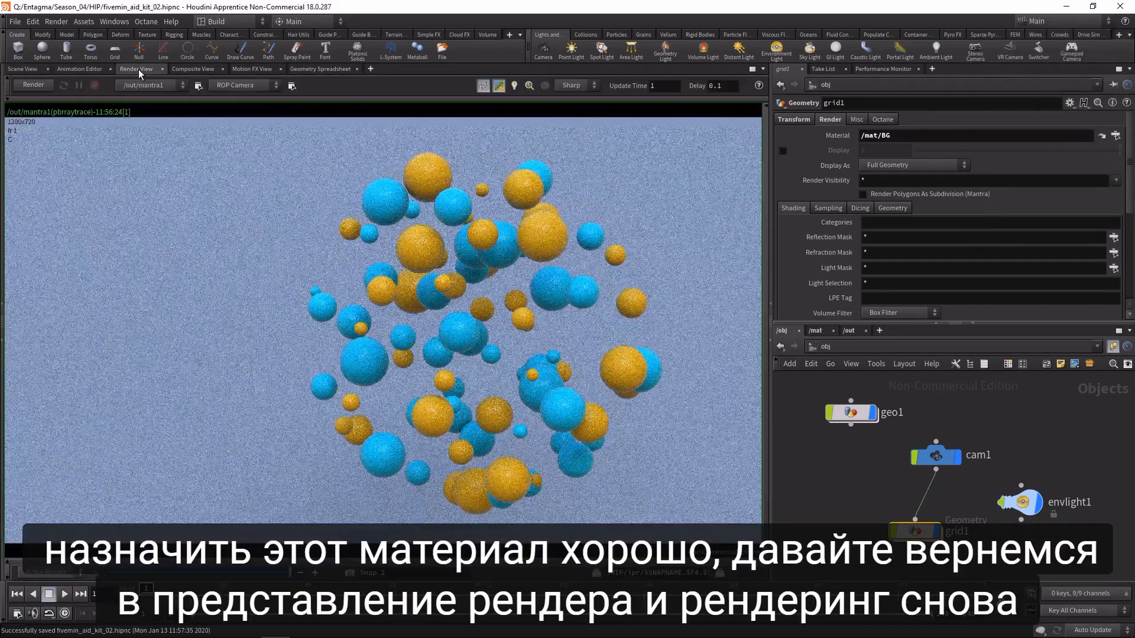
click(28, 87)
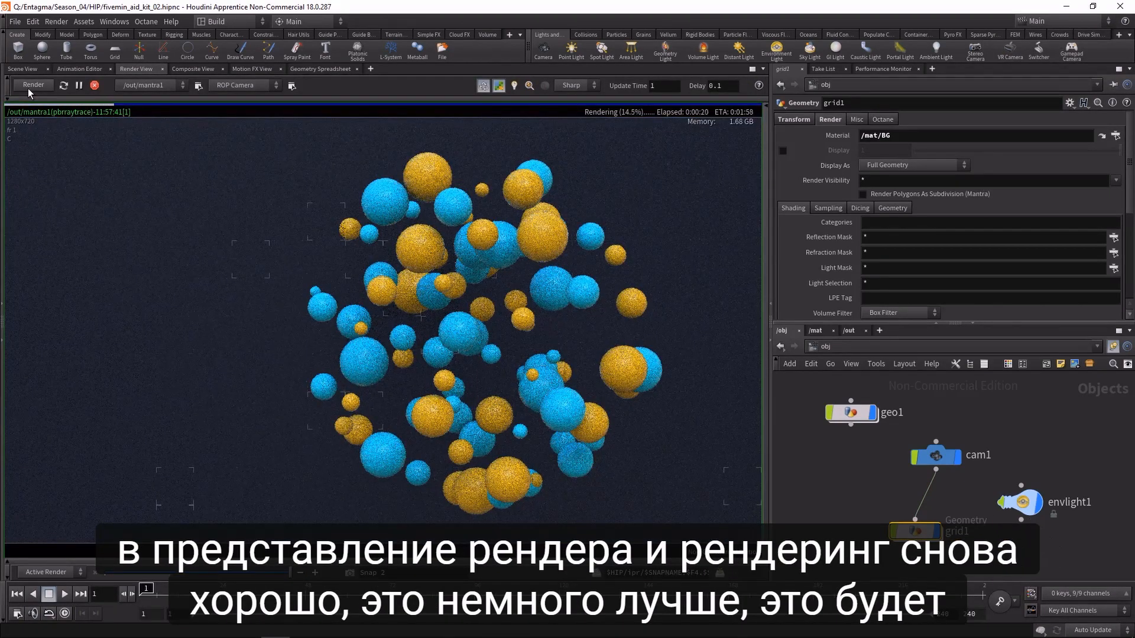
key(Escape)
click(349, 572)
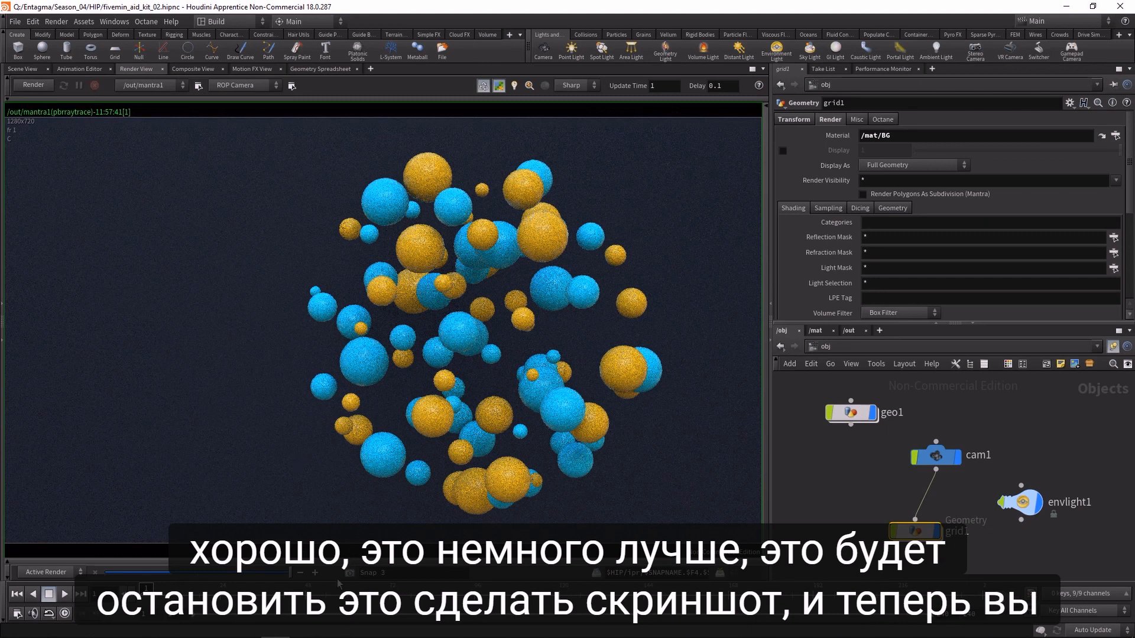
- Step back through the stored render snapshots to compare them, and return to the latest render
click(301, 573)
click(301, 573)
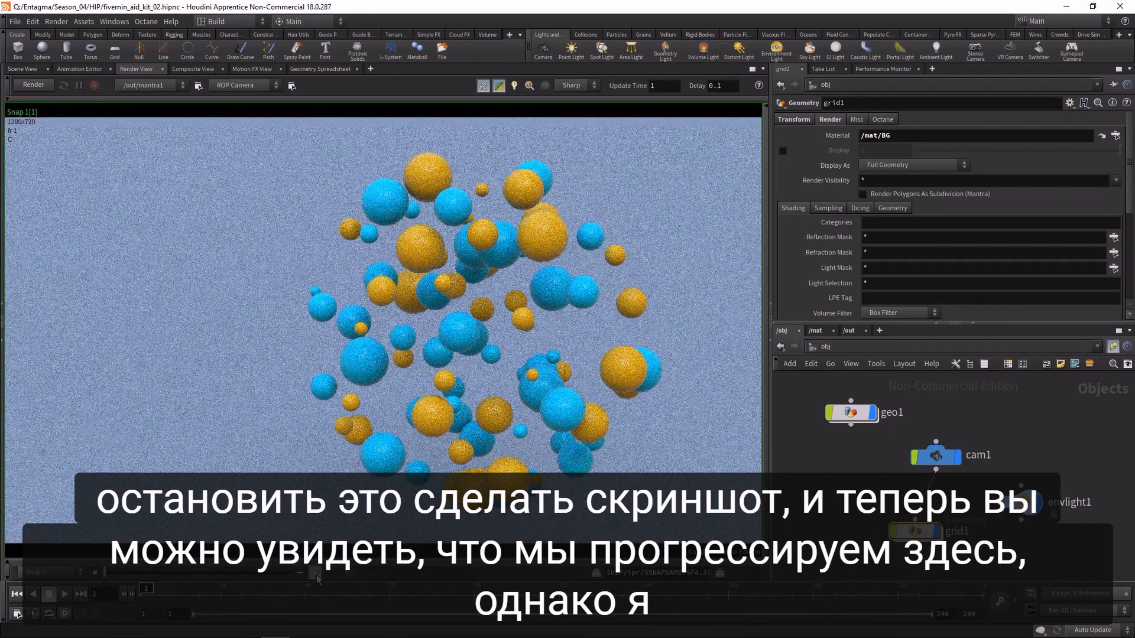
click(316, 574)
click(316, 573)
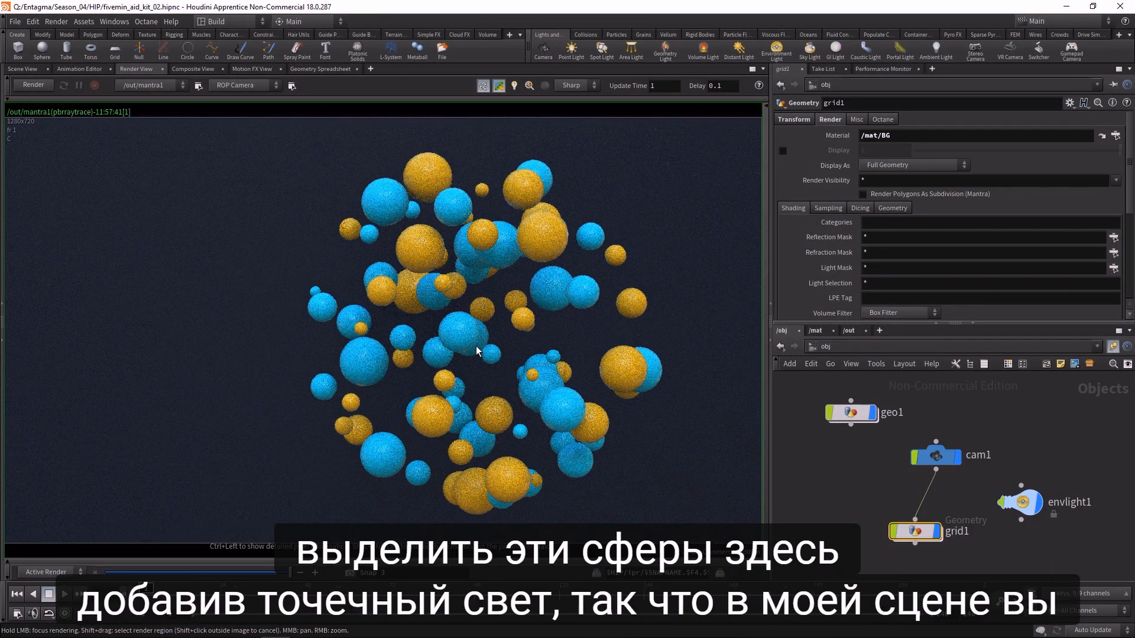
- Create a point light at the camera's position and move it back to between the spheres and the background plane
click(21, 69)
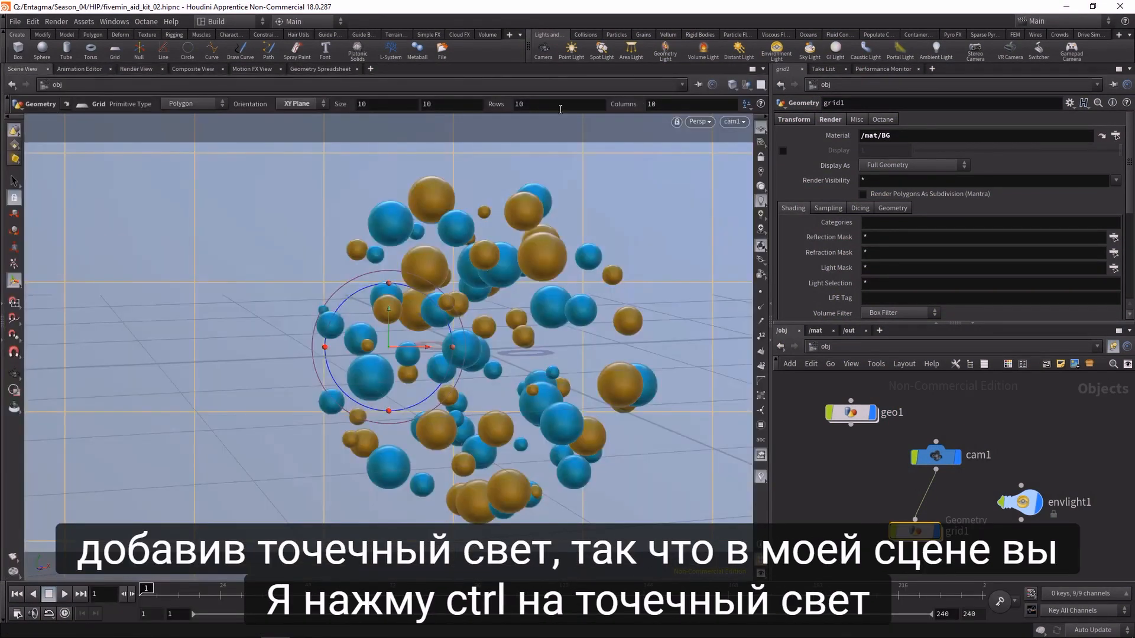
ctrl+click(571, 52)
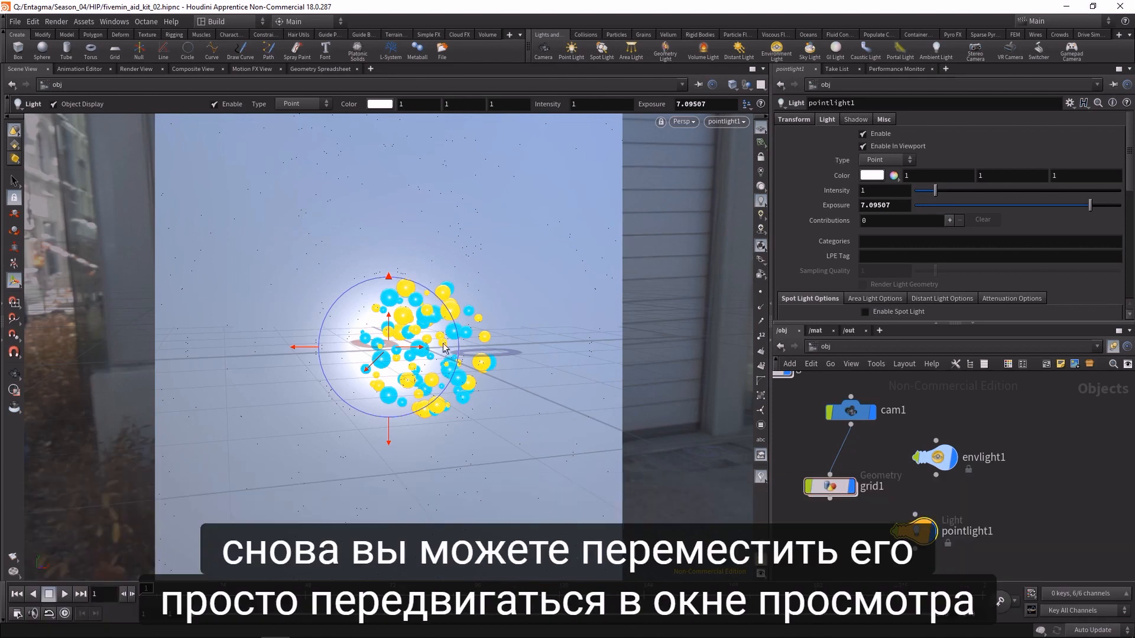
alt+right_drag(457, 358, 394, 367)
alt+drag(394, 367, 517, 367)
alt+right_drag(516, 367, 393, 407)
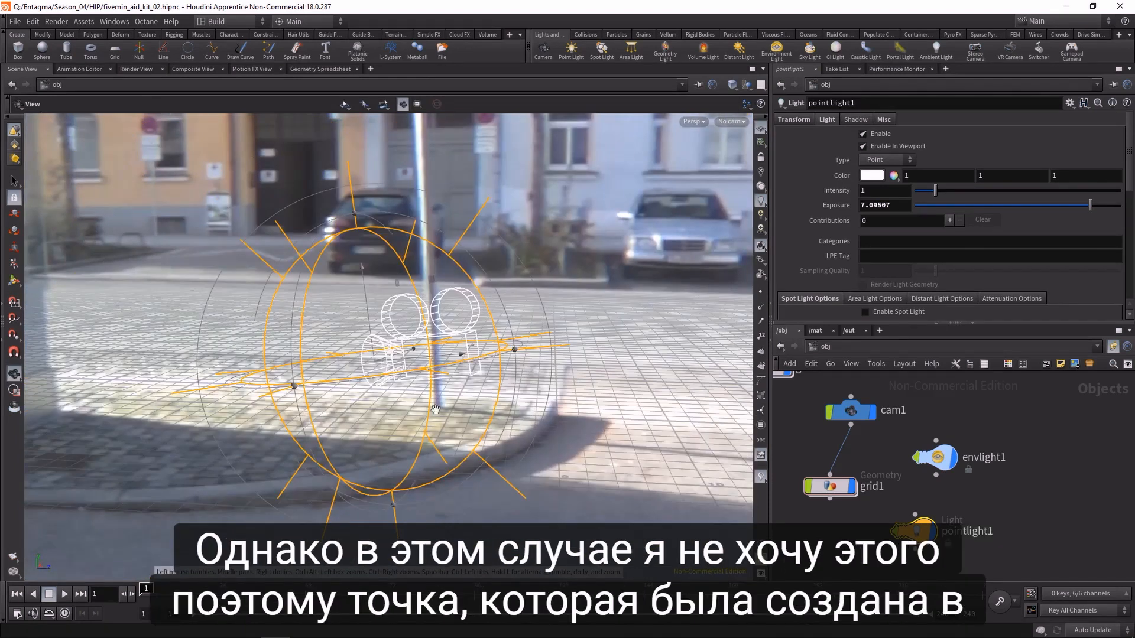
alt+drag(393, 407, 402, 389)
alt+middle_drag(402, 389, 562, 348)
alt+right_drag(562, 349, 254, 363)
alt+middle_drag(380, 336, 585, 337)
alt+right_drag(585, 337, 459, 346)
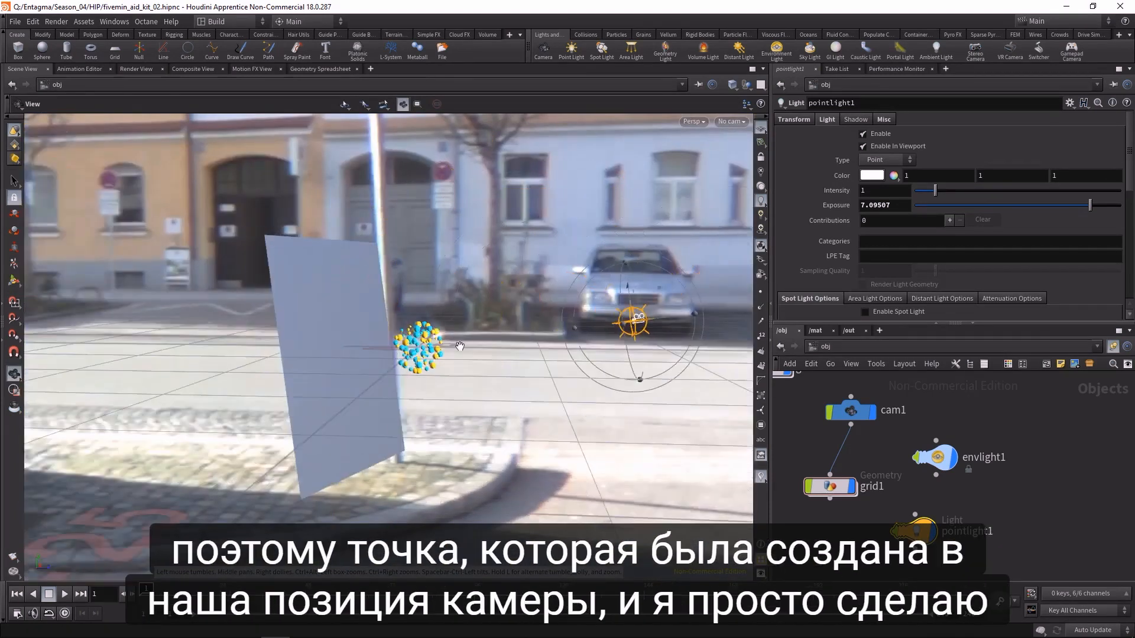
alt+drag(492, 346, 630, 356)
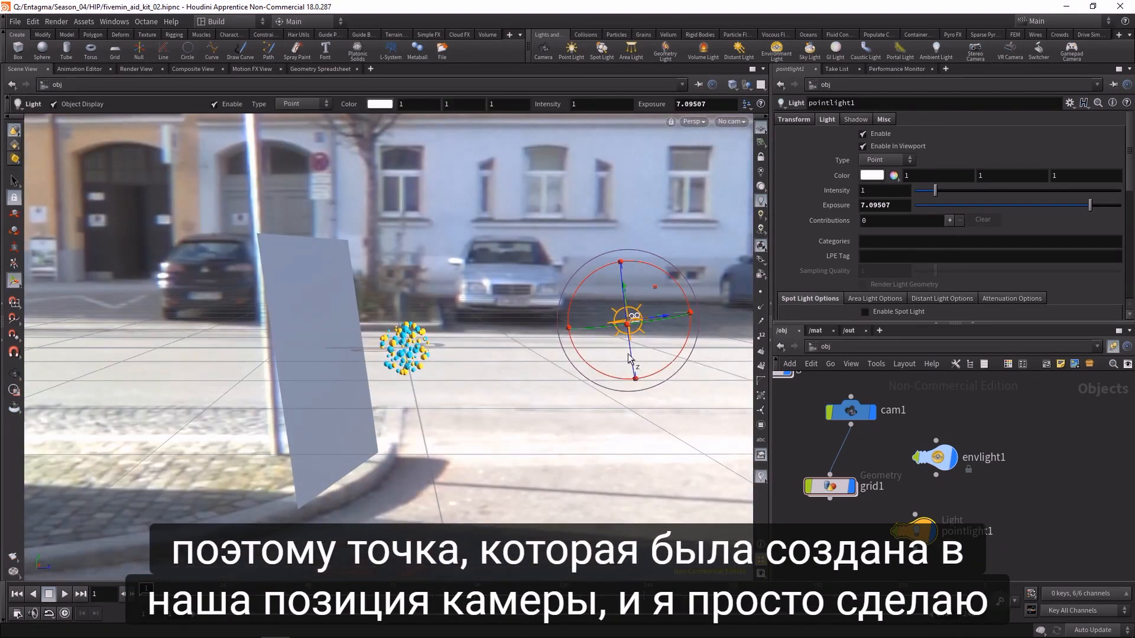
click(14, 282)
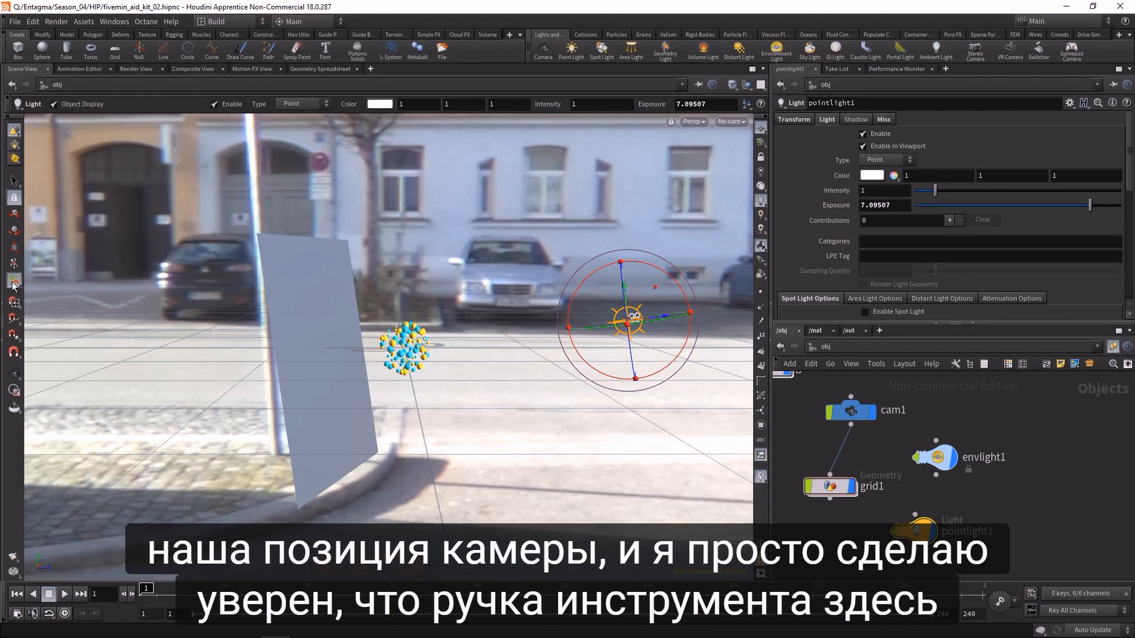
drag(692, 314, 362, 366)
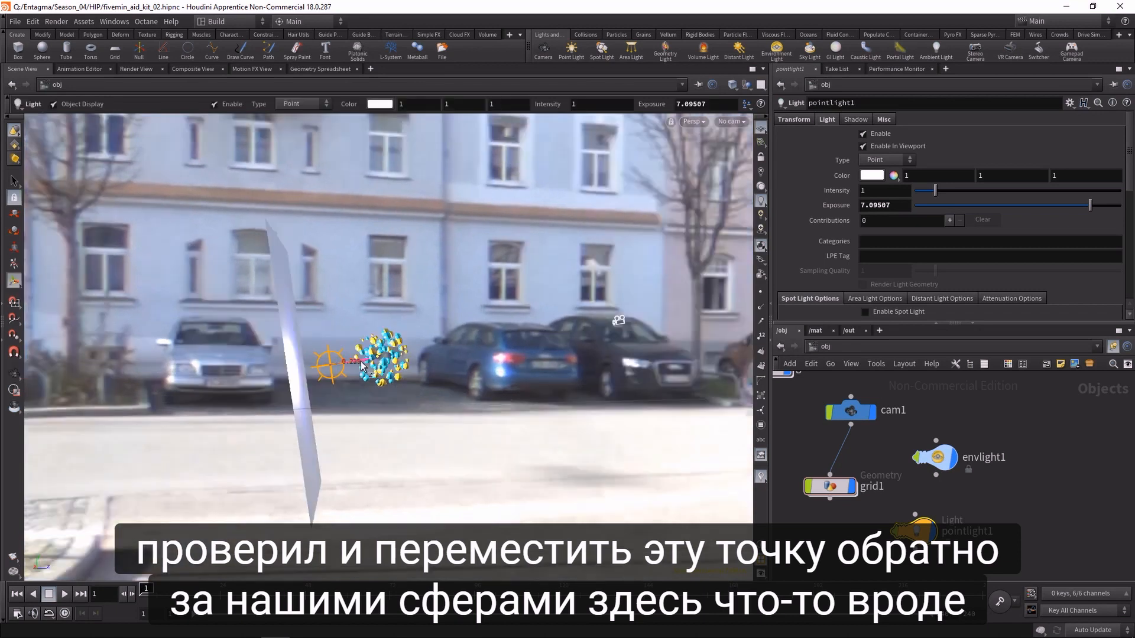
- Look through cam1 and shift the point light sideways to the middle of the sphere cluster
click(731, 121)
click(743, 177)
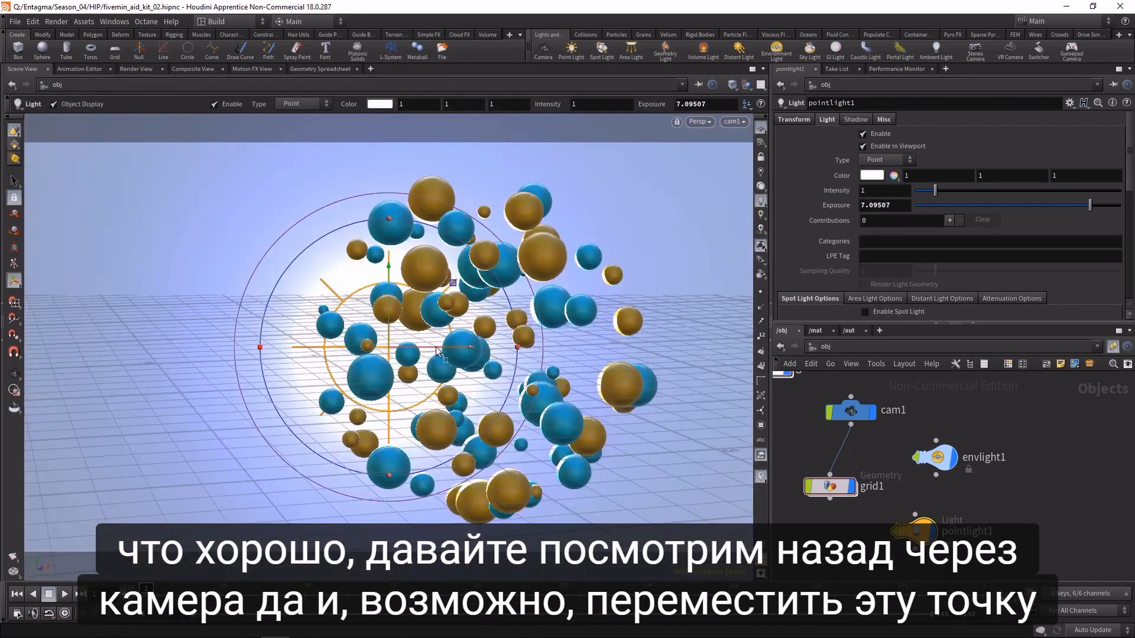
drag(516, 355, 528, 356)
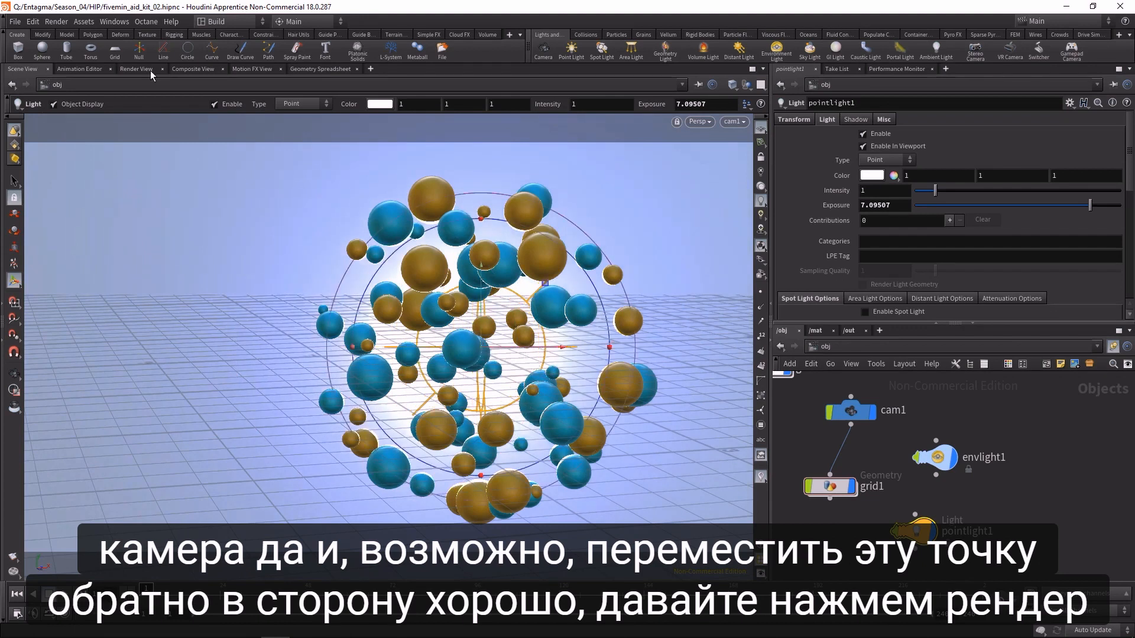
- Render the scene with the point light behind the spheres, and stop the render partway
click(141, 72)
click(39, 87)
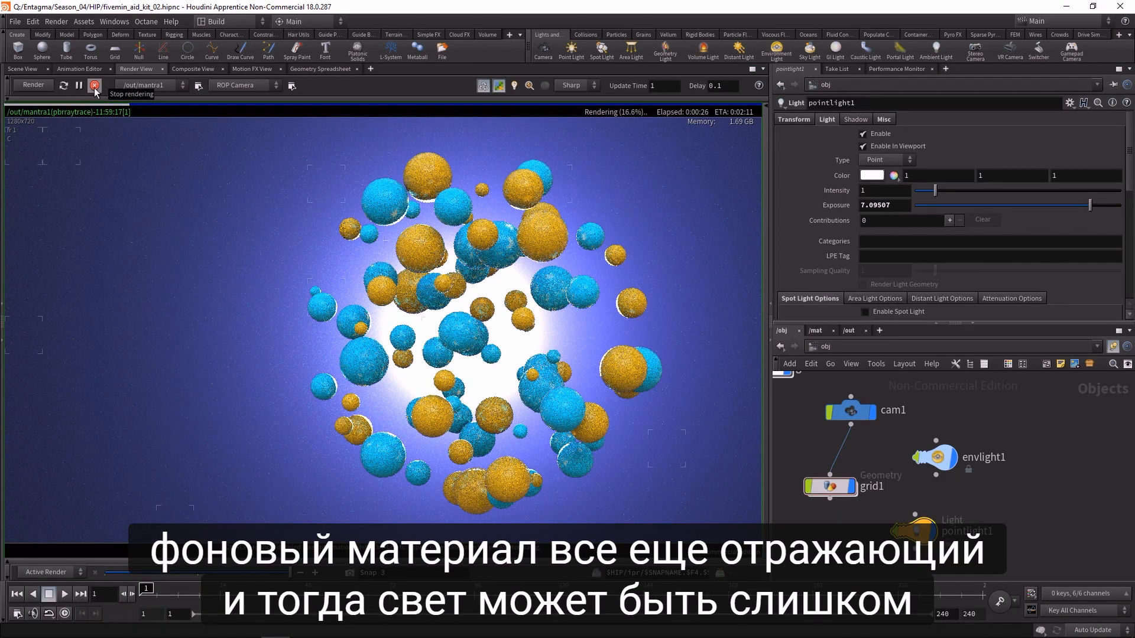
click(95, 86)
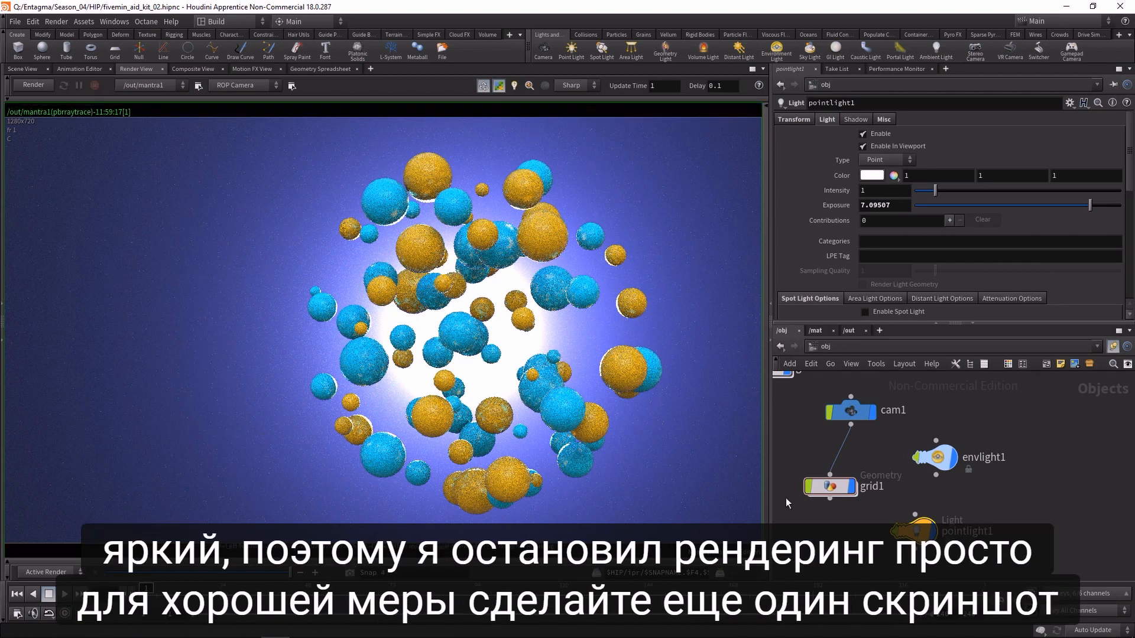
- Disable base reflections on the BG material, re-render the scene and stop the render partway
click(817, 331)
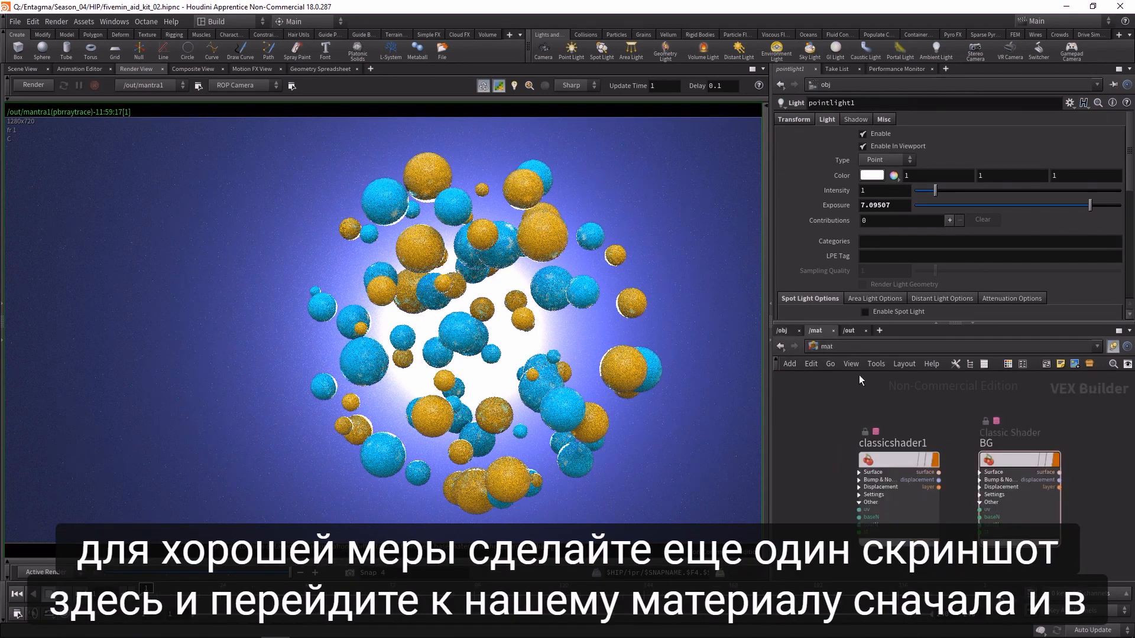
click(1009, 507)
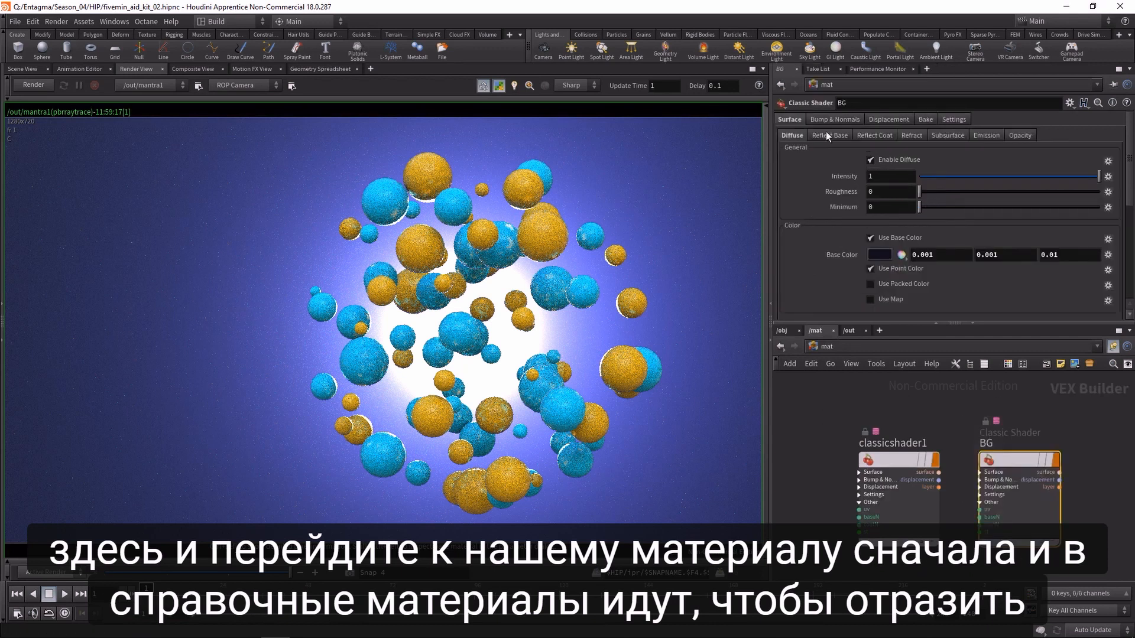
click(826, 136)
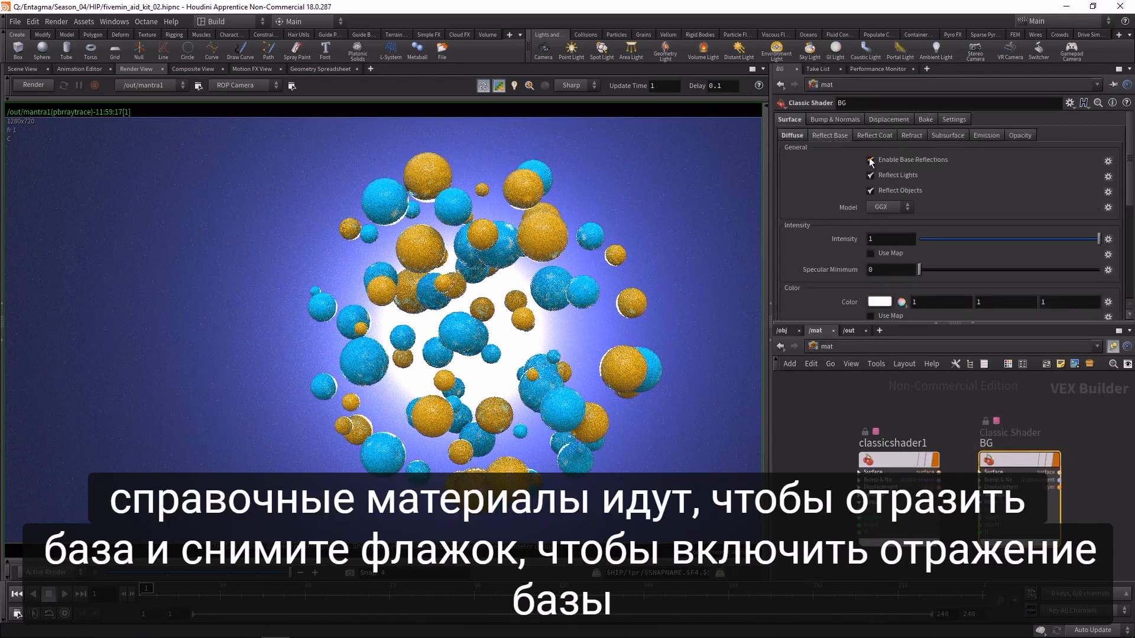
click(870, 160)
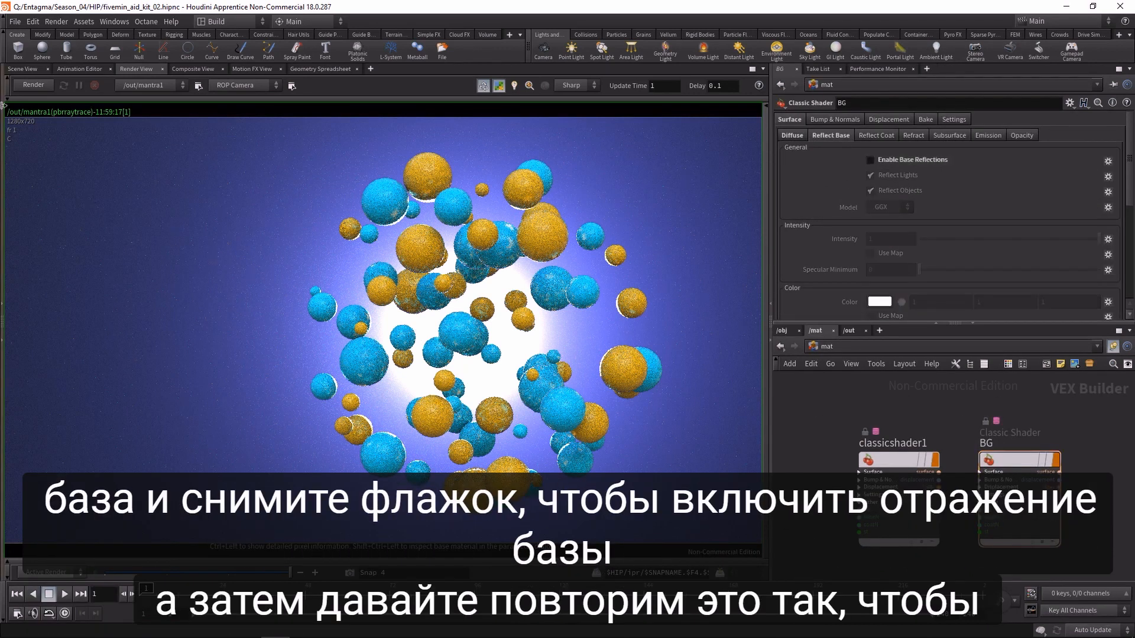
click(29, 86)
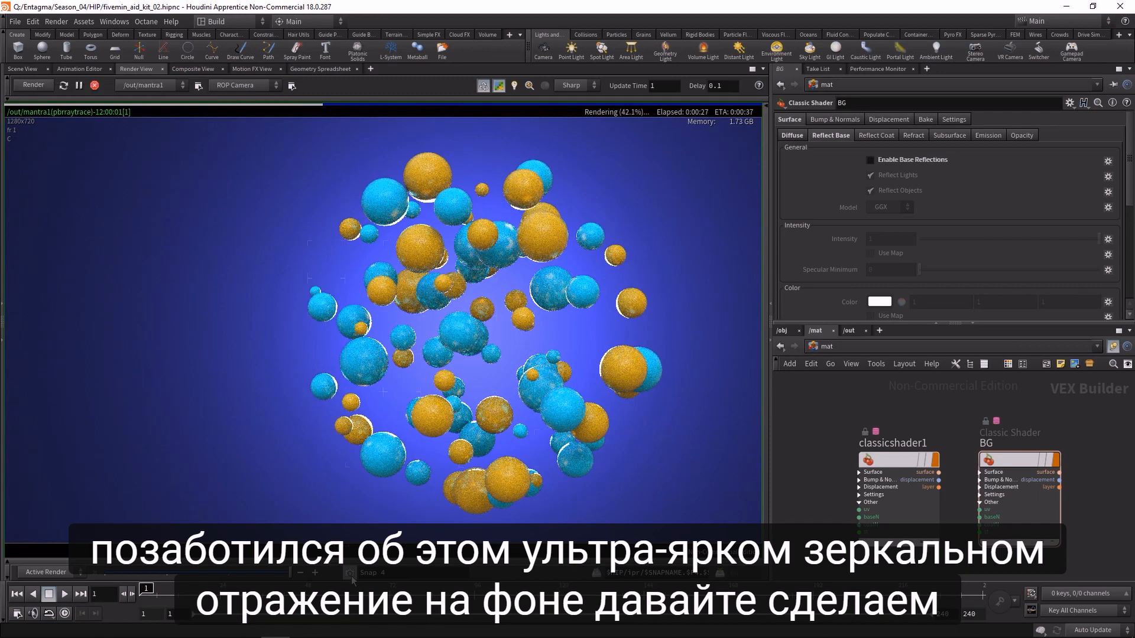
click(96, 85)
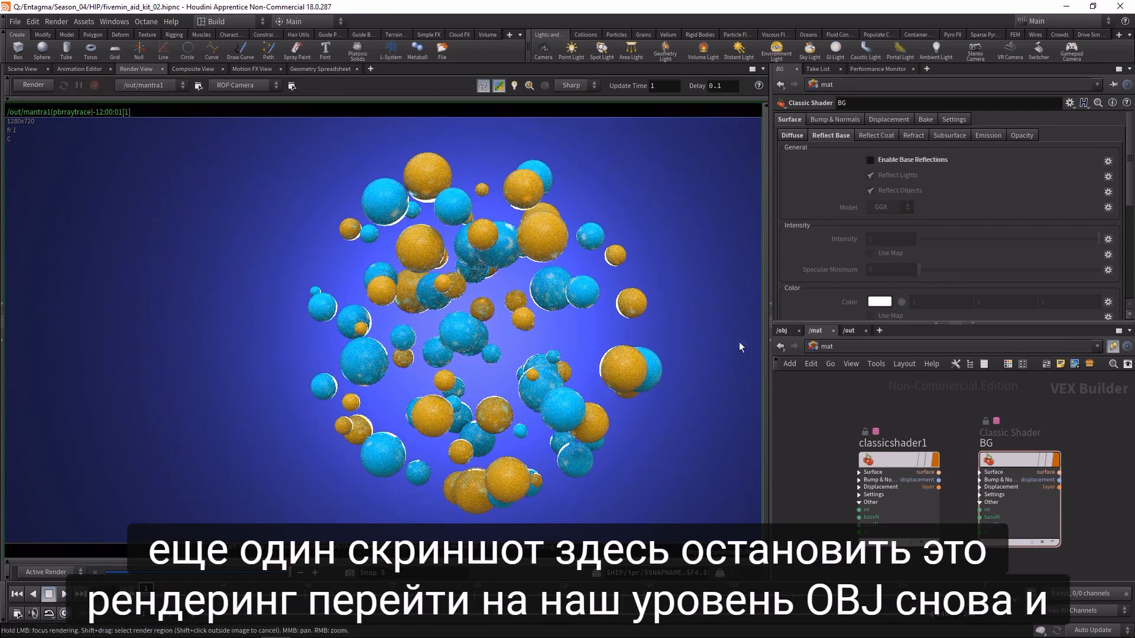
- Set the point light's exposure to 5, re-render the scene and compare the result with the stored snapshots
click(782, 330)
click(917, 530)
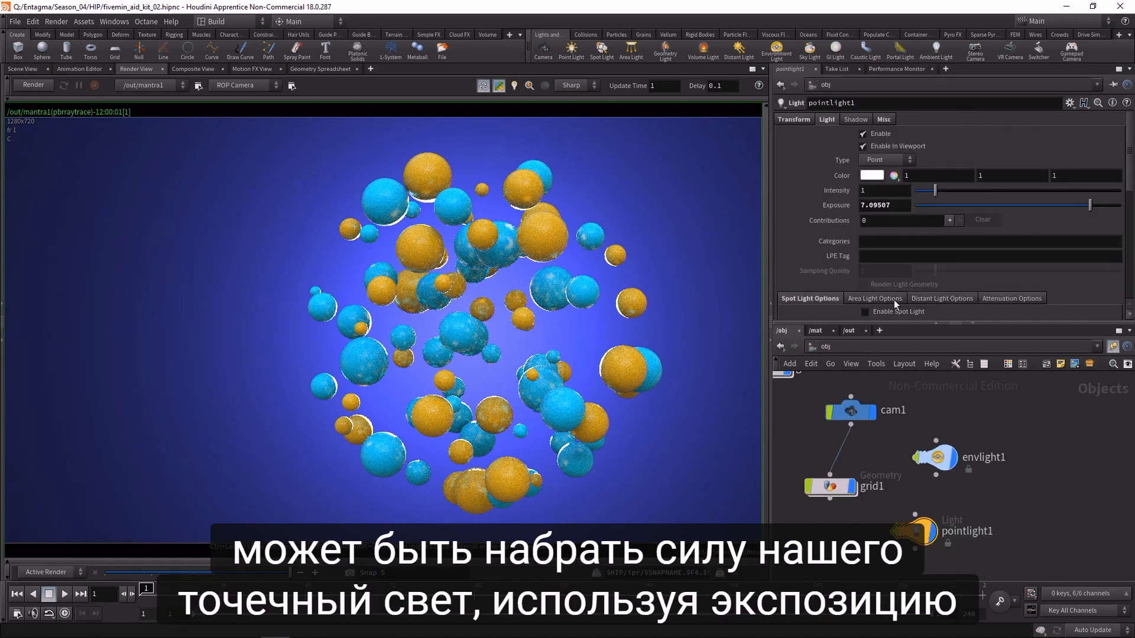
click(867, 206)
text(5)
key(Return)
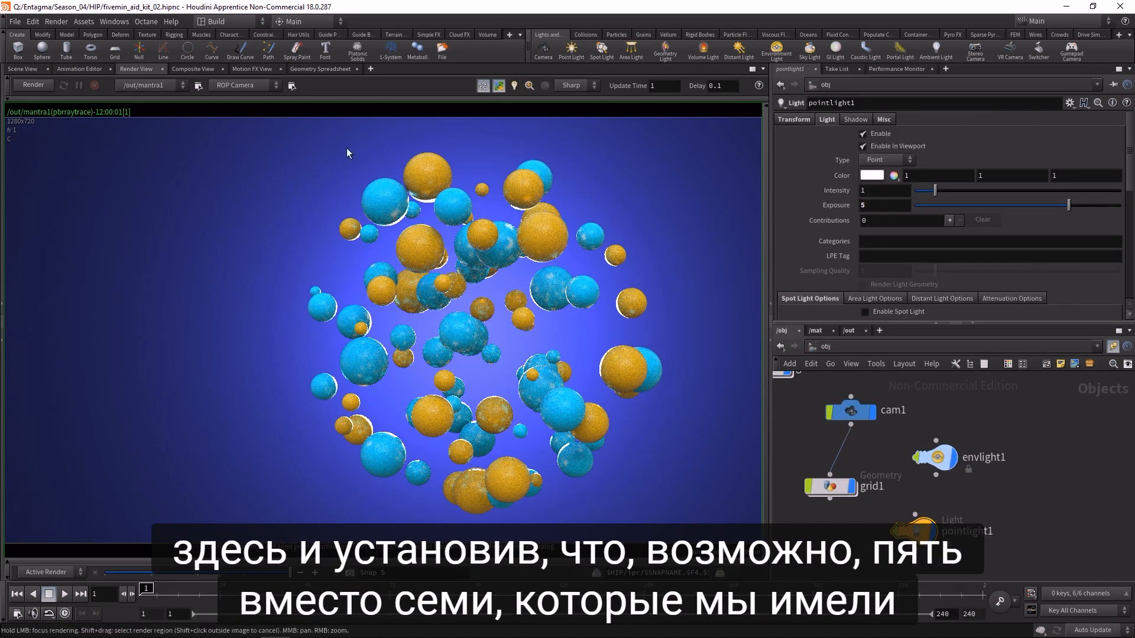
click(32, 85)
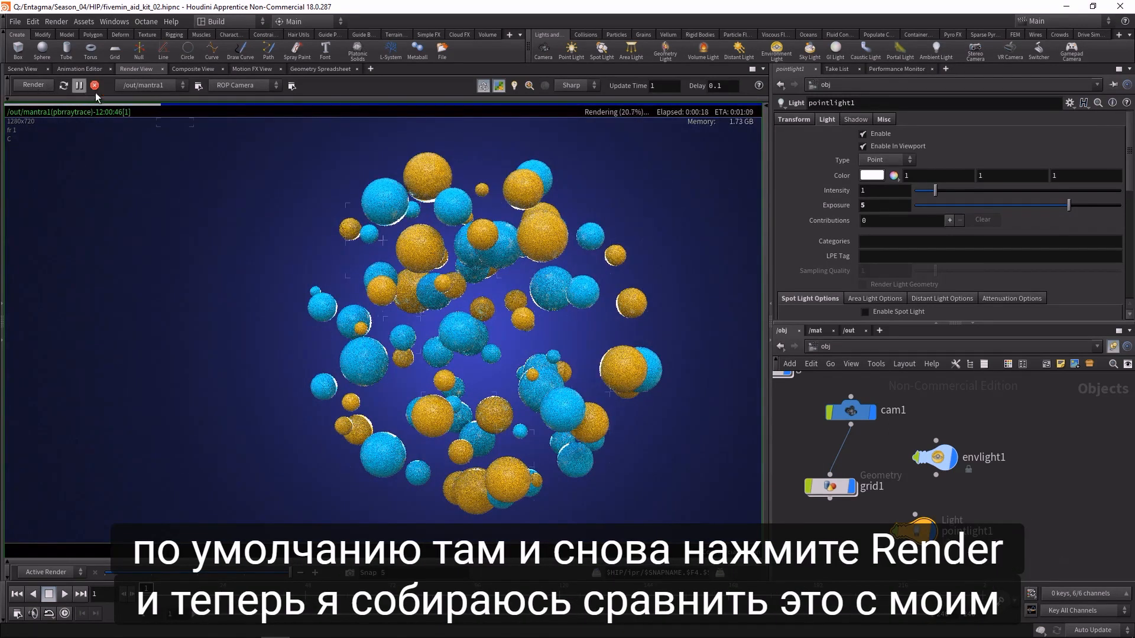
drag(265, 573, 302, 572)
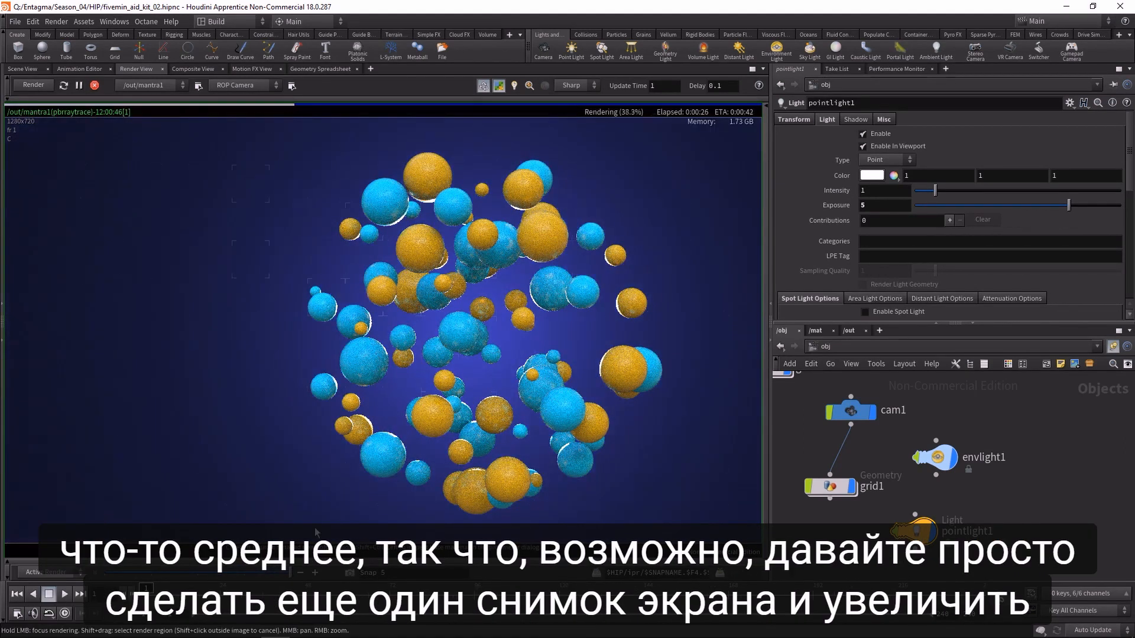
- Try an exposure of 6 on the point light, and settle on 5.5
click(872, 204)
text(6)
key(Return)
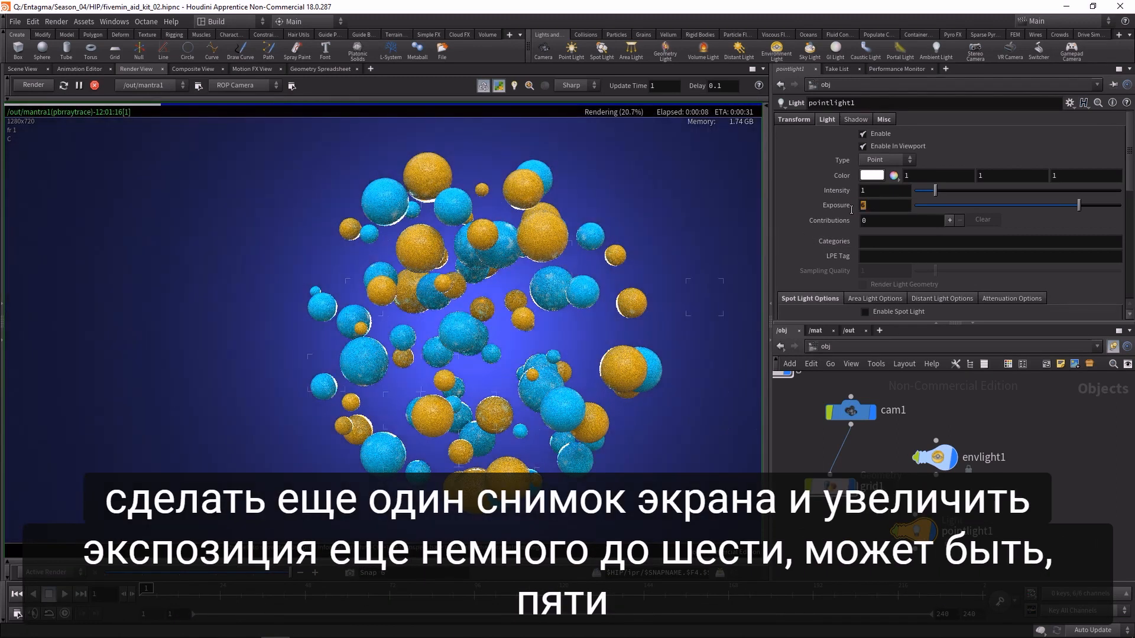
text(5.5)
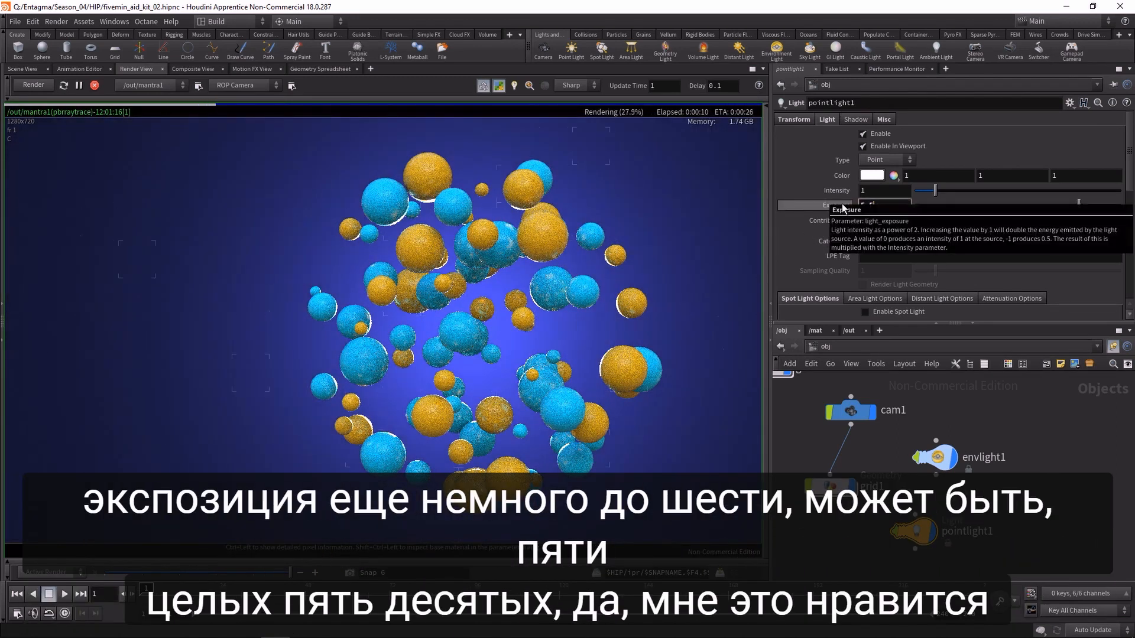
key(Return)
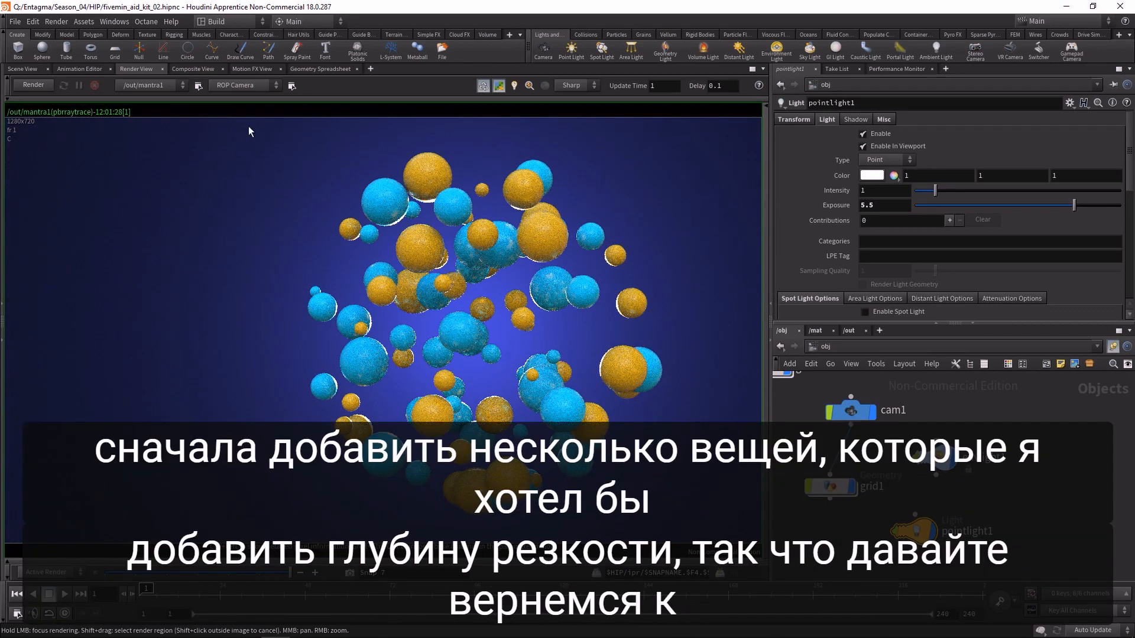
- Viewing the scene from the side, move cam1's focus handle to the near side of the sphere cluster, and look through cam1 again
click(23, 69)
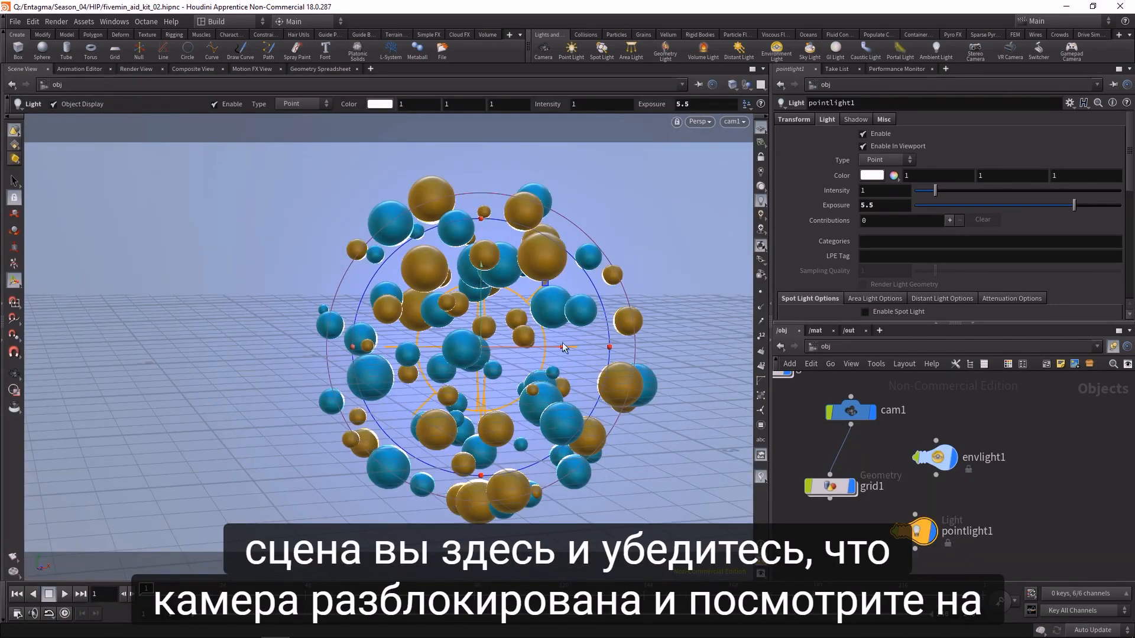
alt+drag(504, 344, 318, 298)
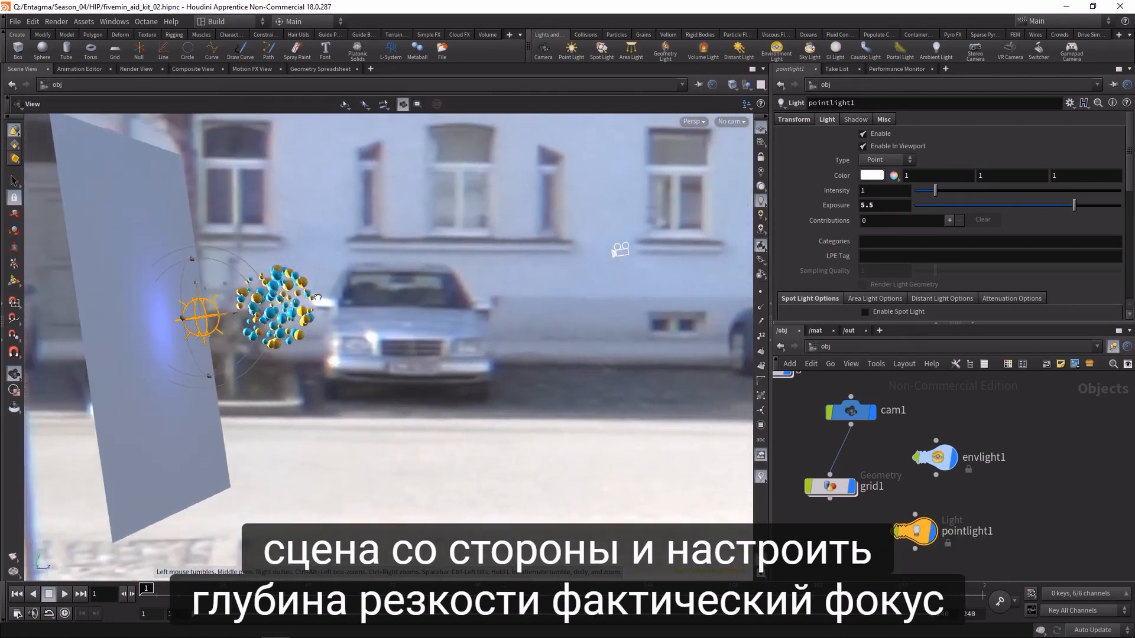
click(840, 412)
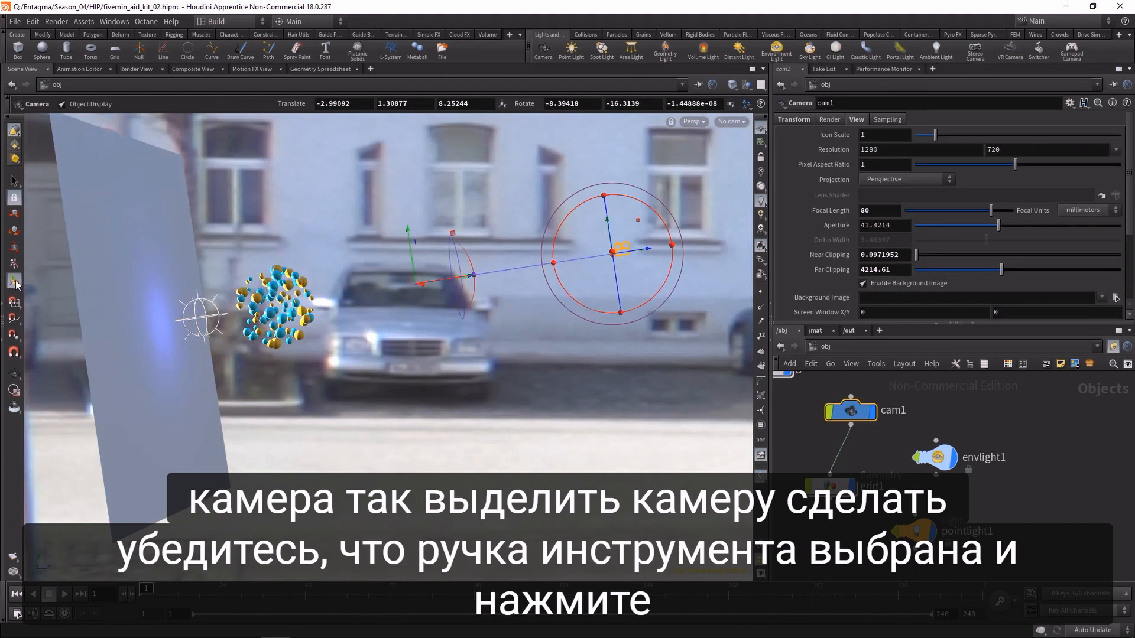
key(z)
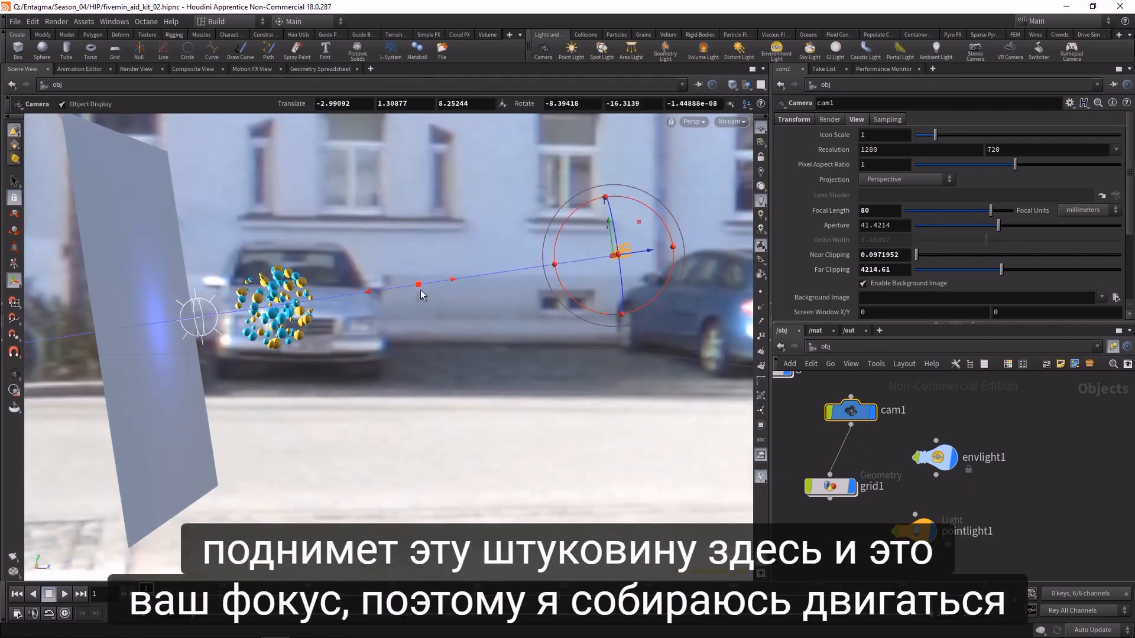
drag(418, 286, 309, 306)
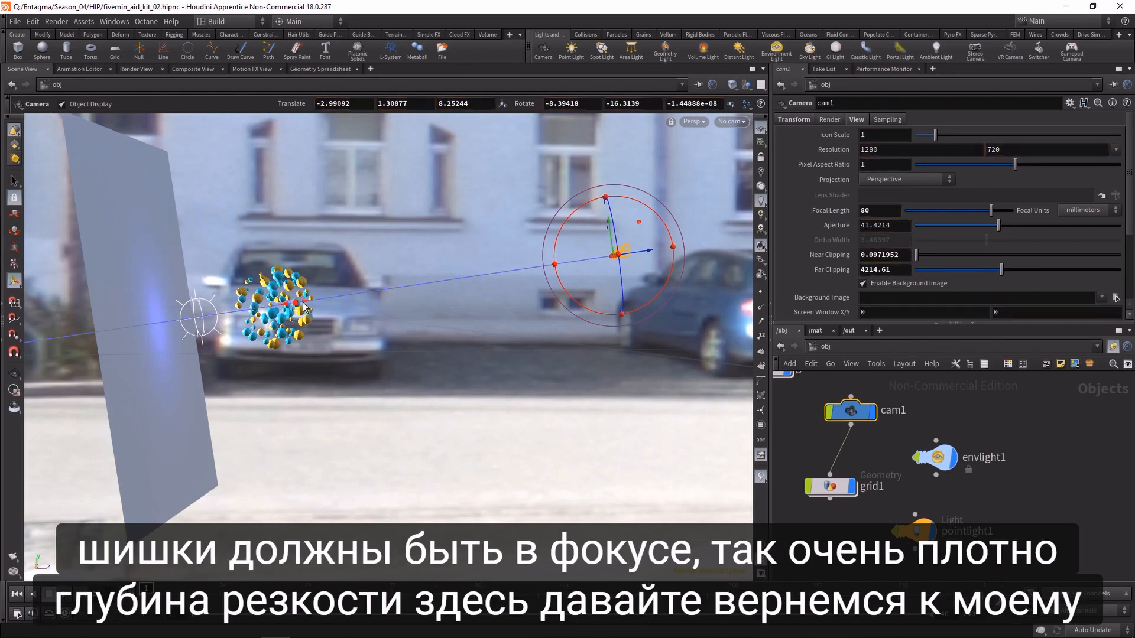
click(731, 121)
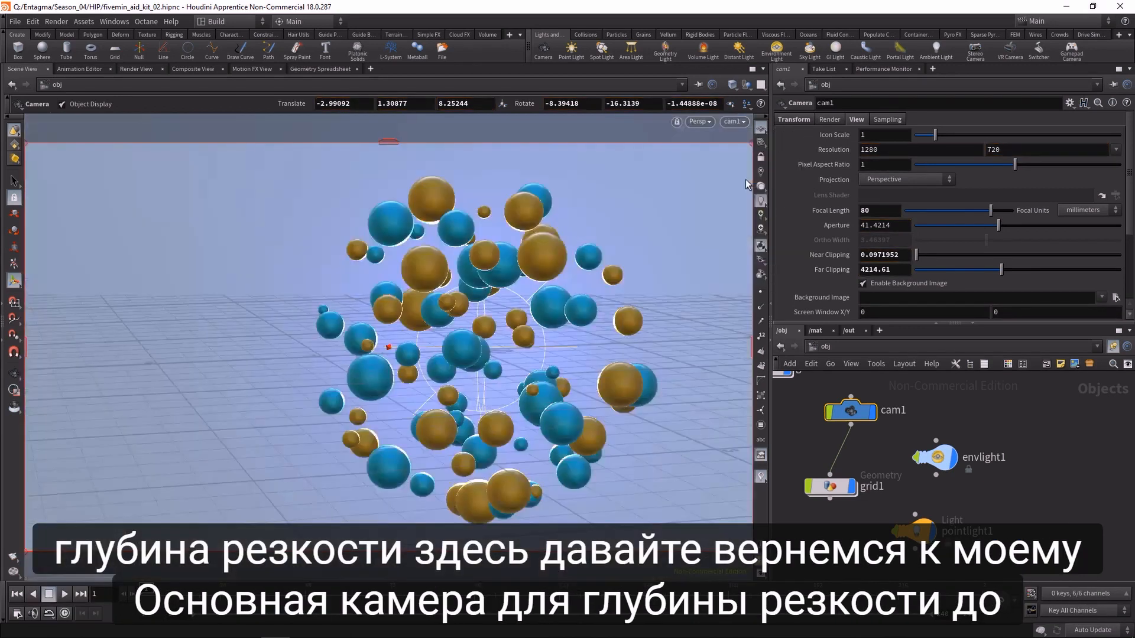
click(745, 180)
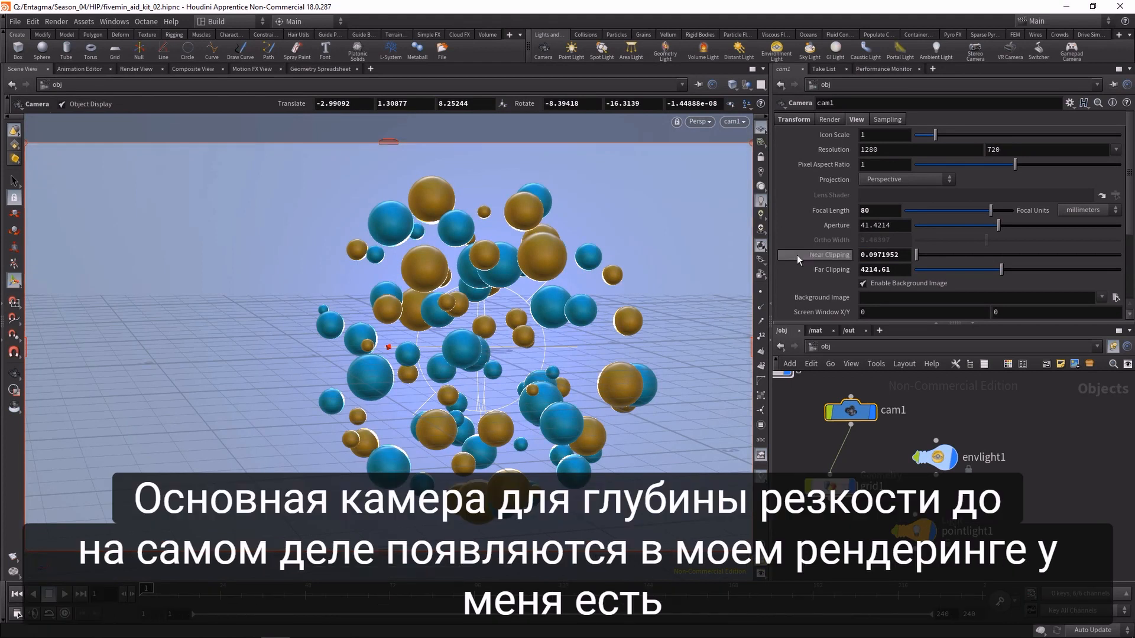
- Enable depth of field on the mantra1 node and re-render the scene in the render view
click(851, 331)
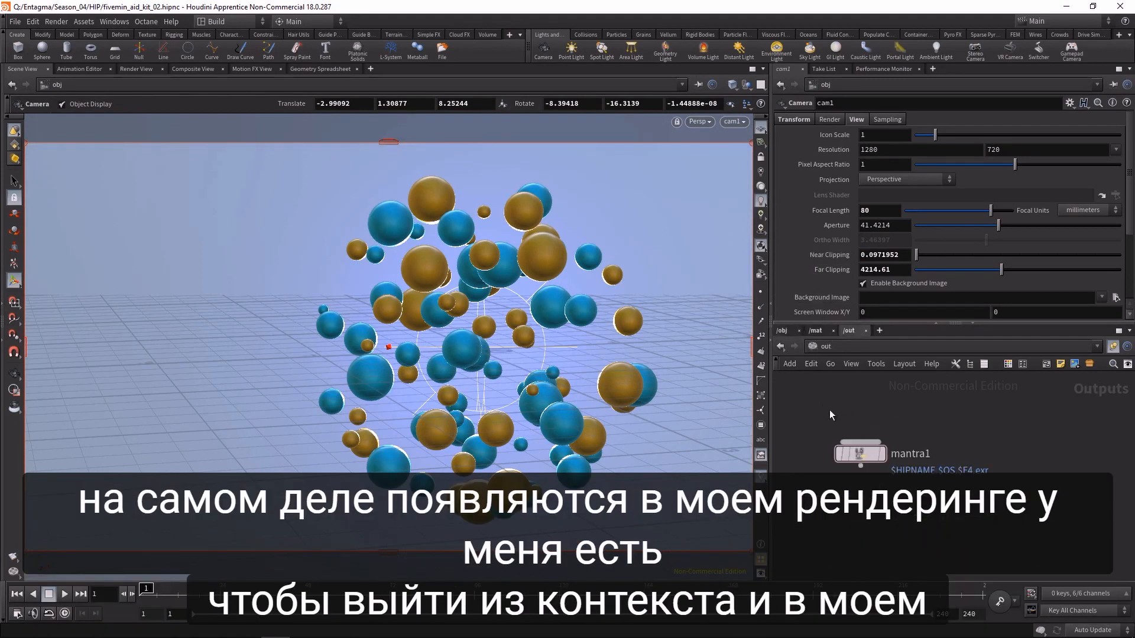
click(860, 454)
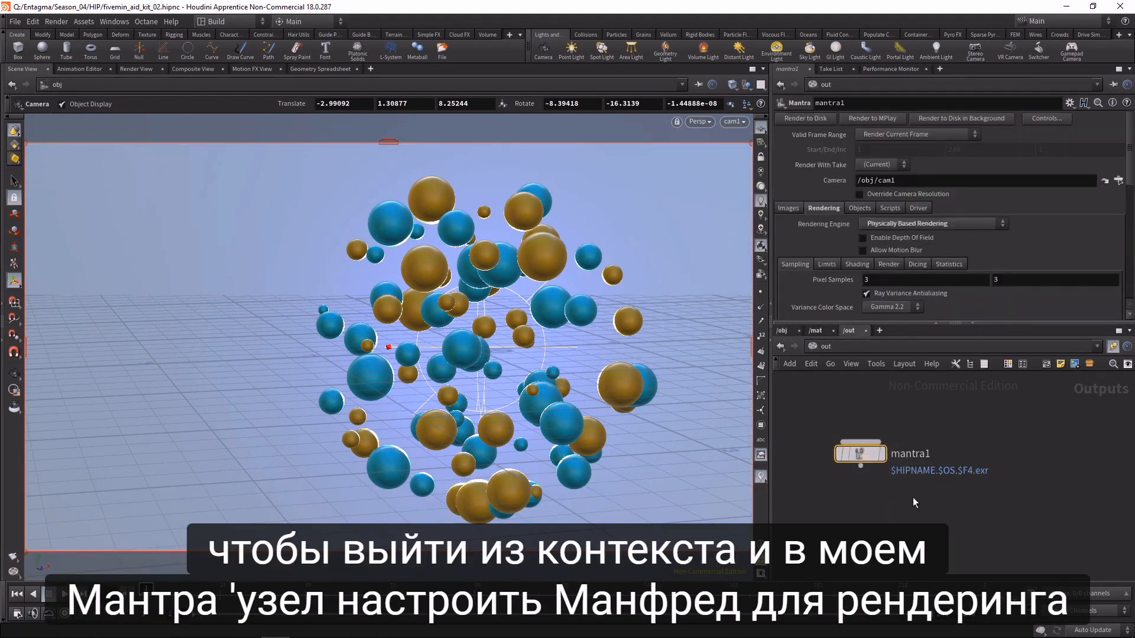
click(862, 238)
click(136, 68)
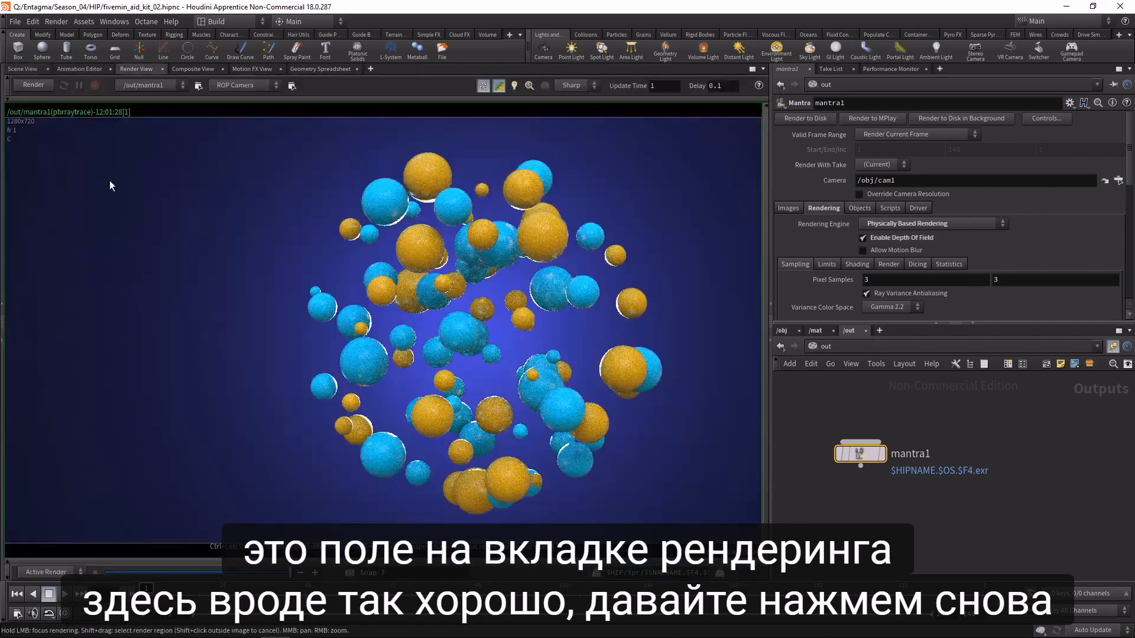
click(33, 85)
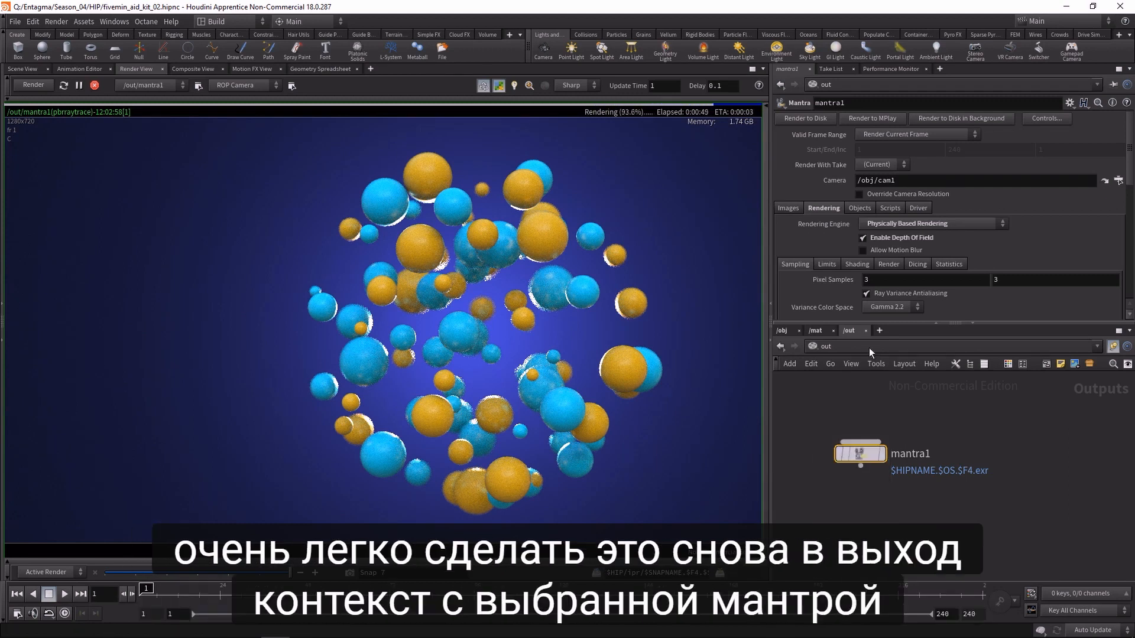
- Enlarge the parameter area and set mantra1's diffuse limit to 3
drag(940, 322, 964, 432)
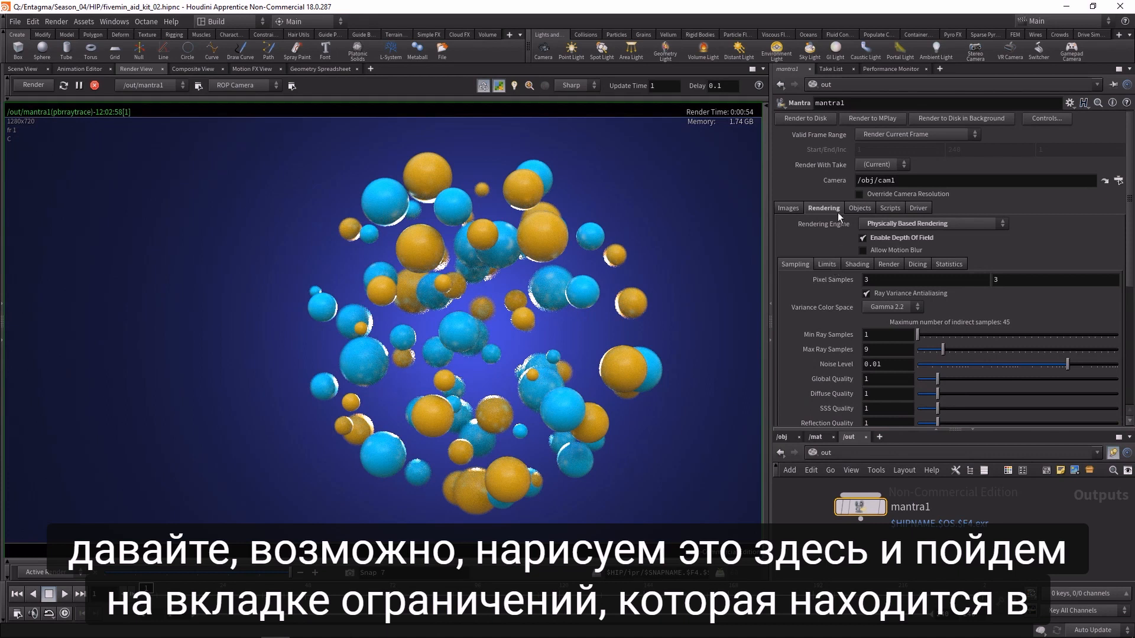
click(832, 264)
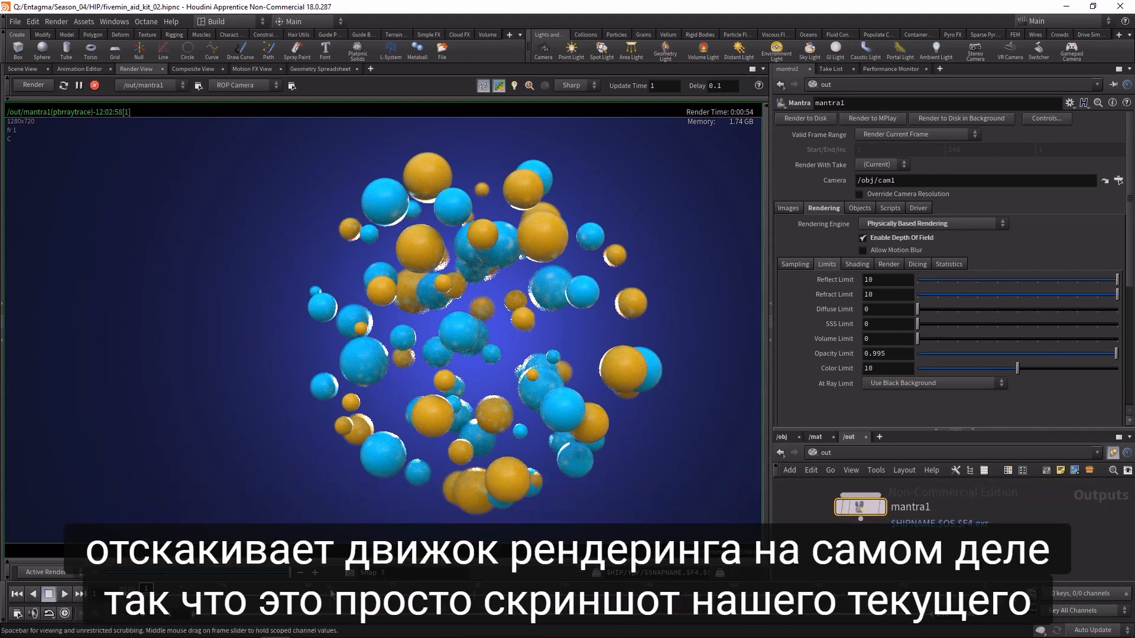
double_click(886, 310)
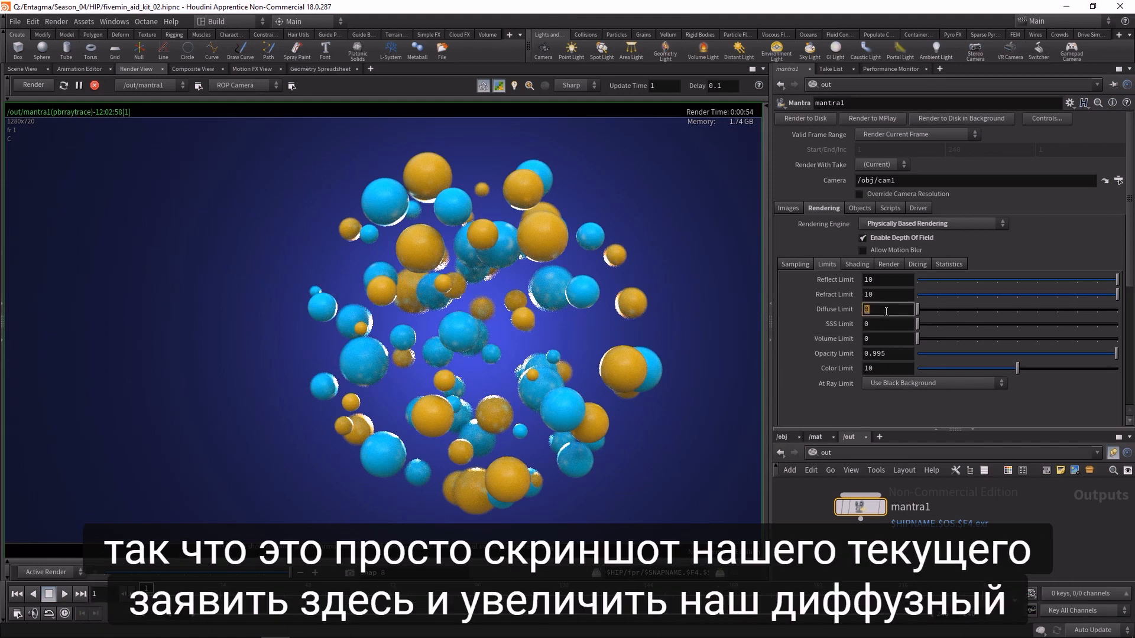
key(Return)
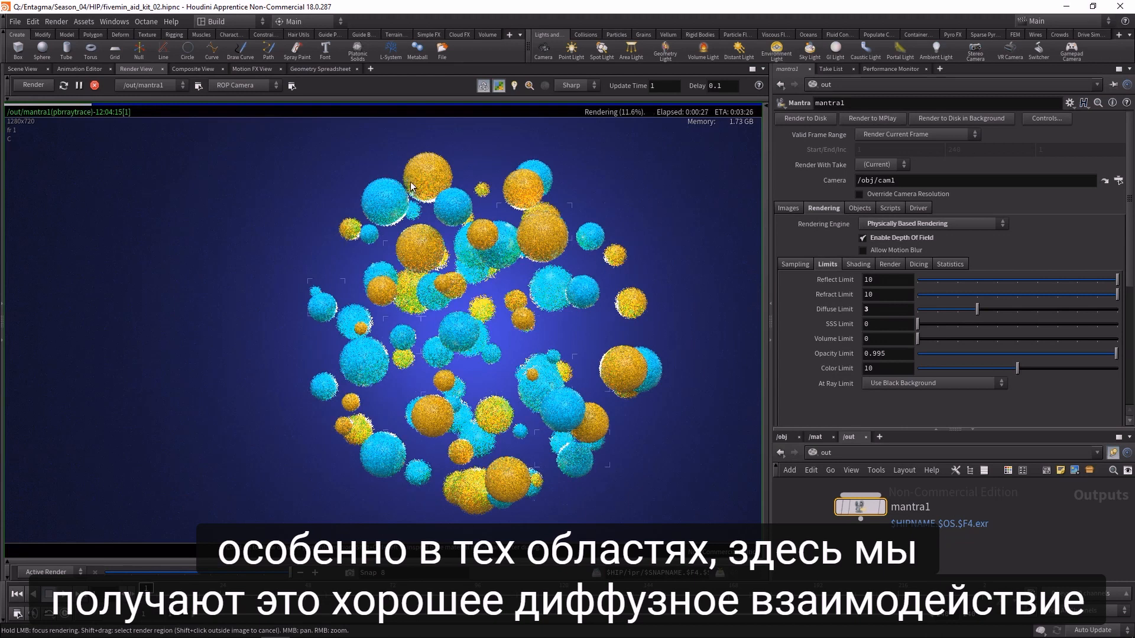
- Reduce the exposure of pointlight1 to 5
click(782, 438)
middle_drag(891, 527, 884, 481)
click(917, 537)
click(886, 204)
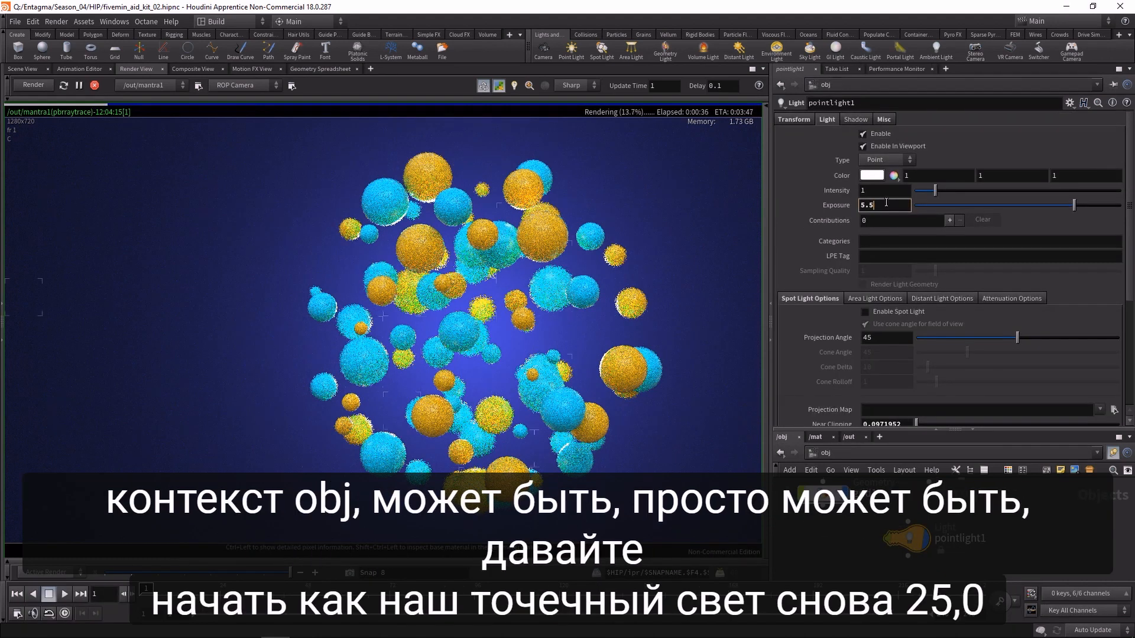
key(BackSpace)
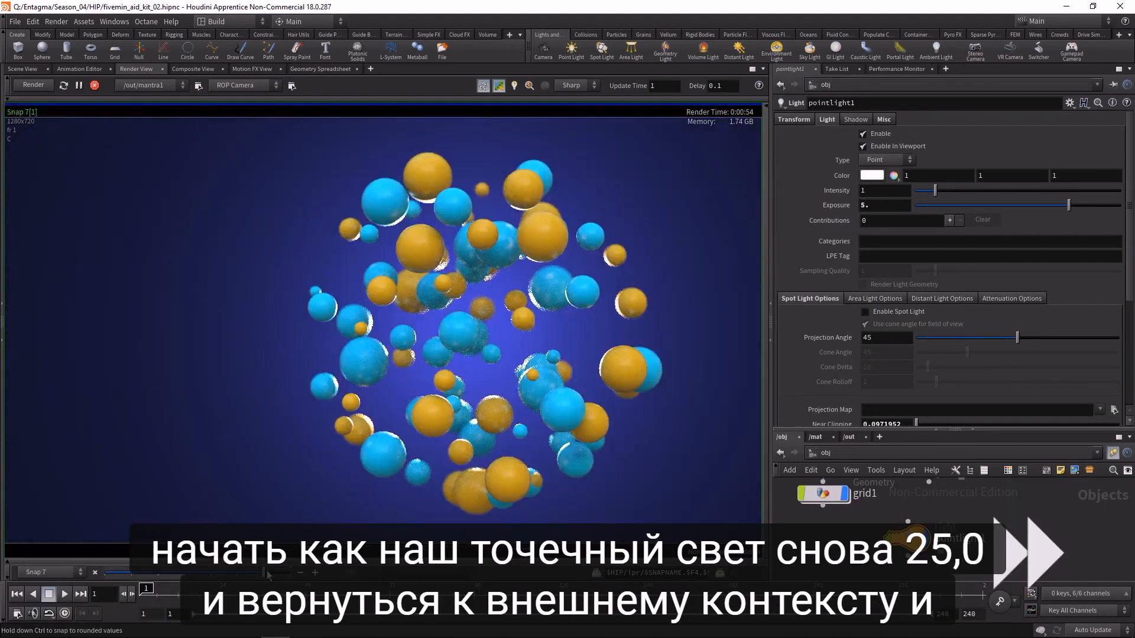
- Return to the output network and turn off the preview mode of the render view
click(849, 437)
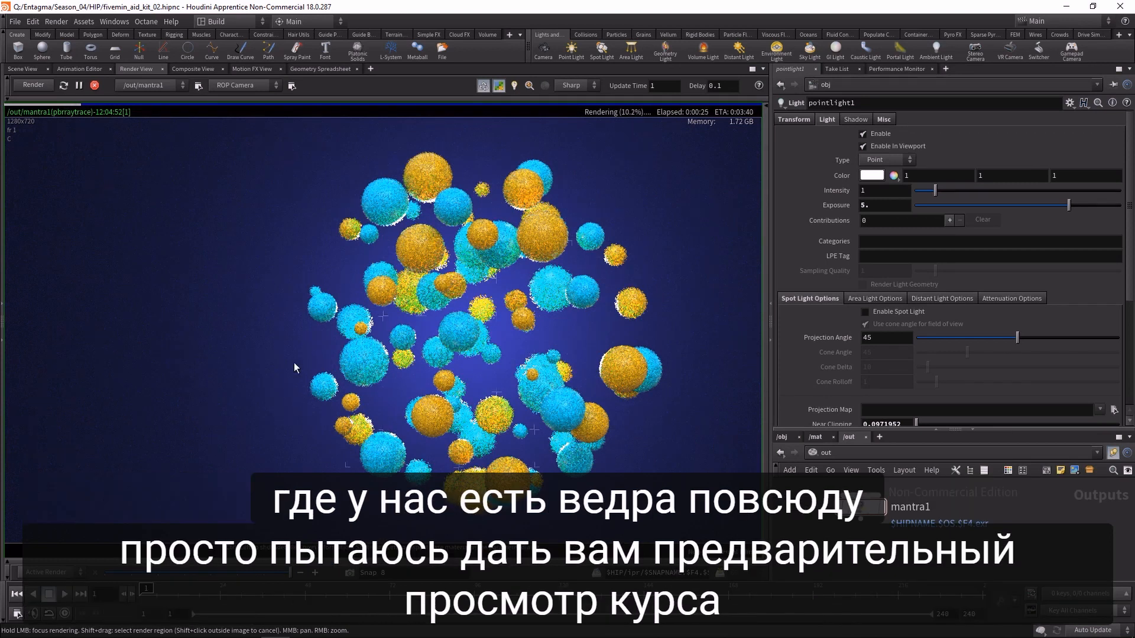
click(499, 87)
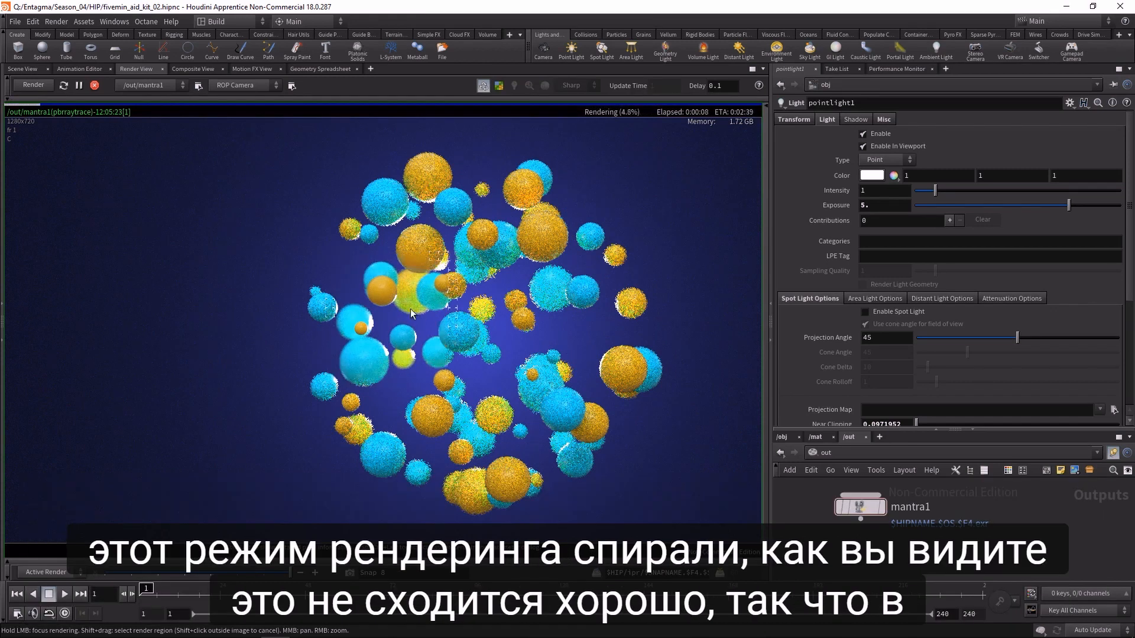
- Set mantra1's pixel samples to 12 by 12
drag(859, 508, 860, 526)
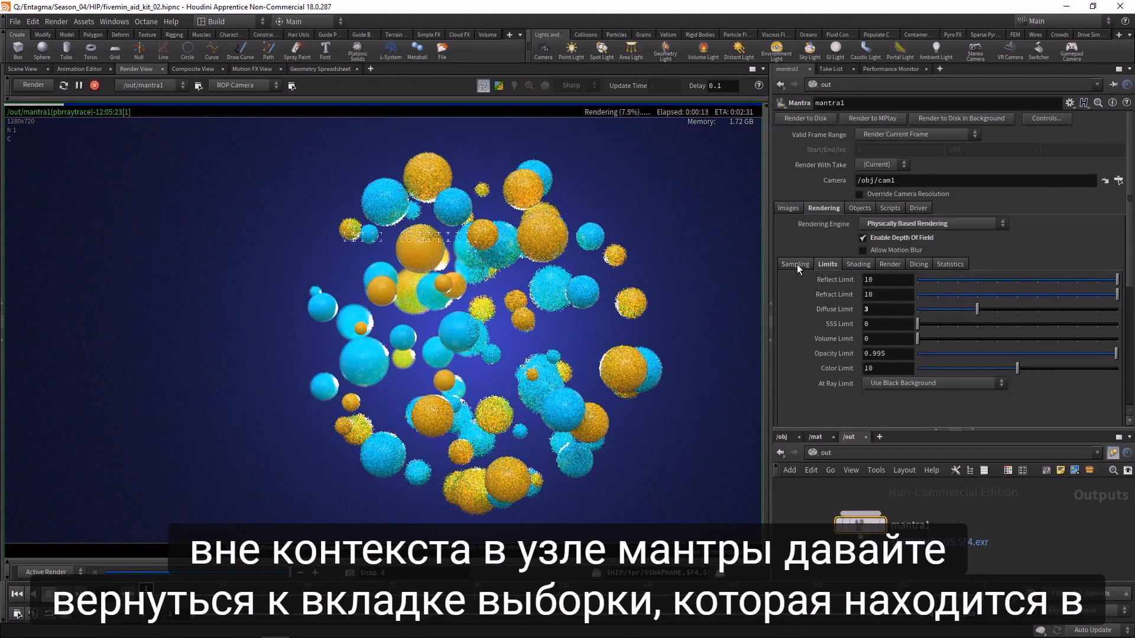
click(795, 264)
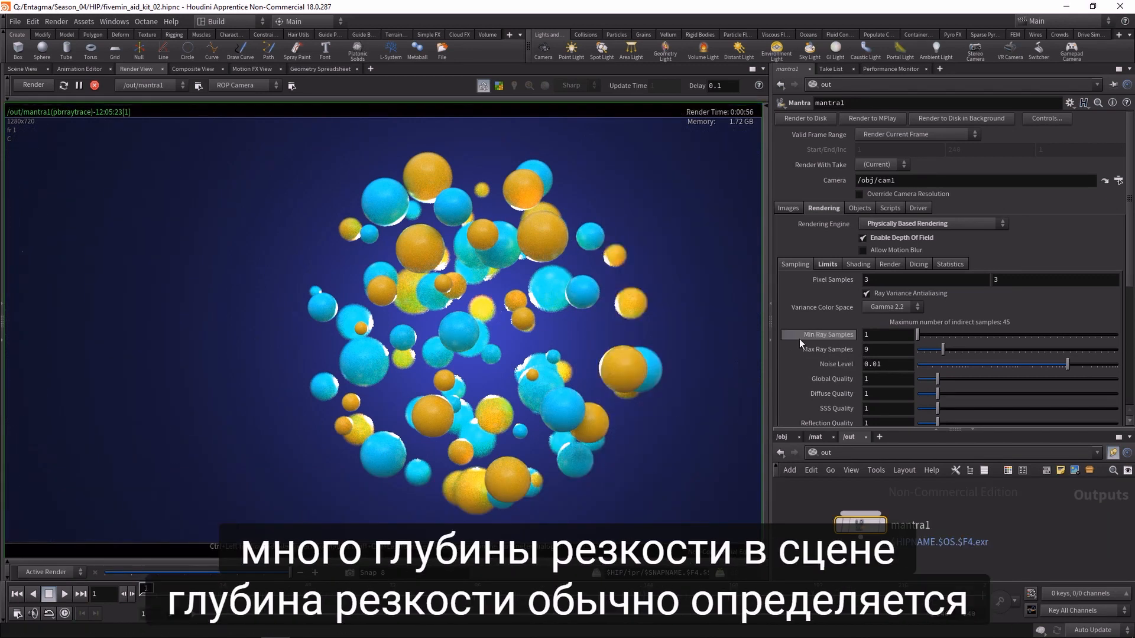
click(890, 281)
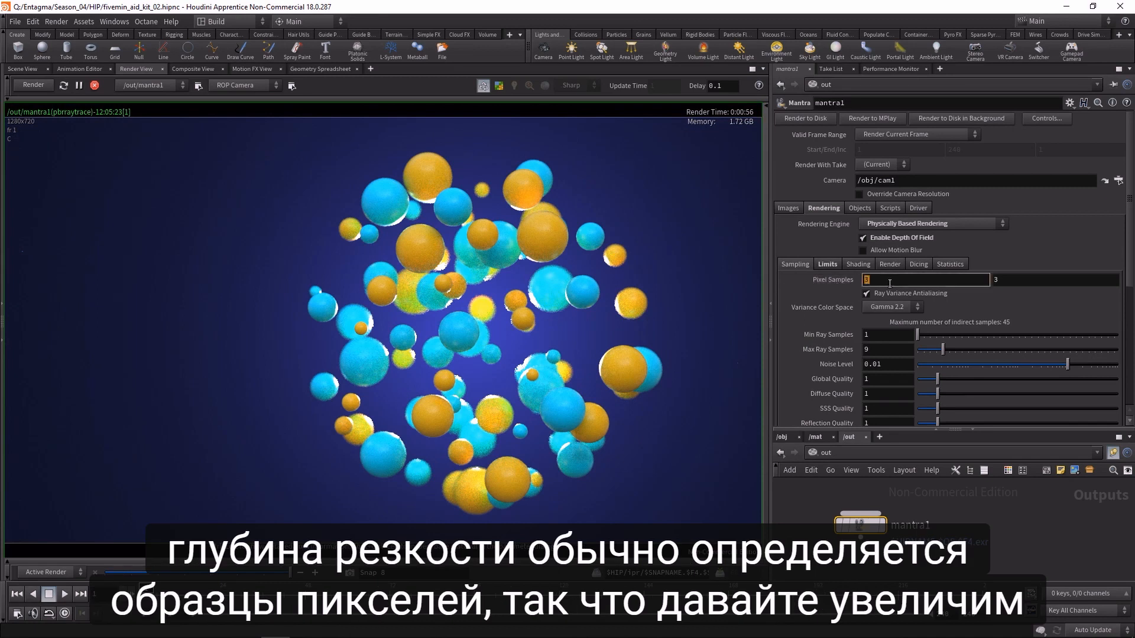
text(12)
key(Return)
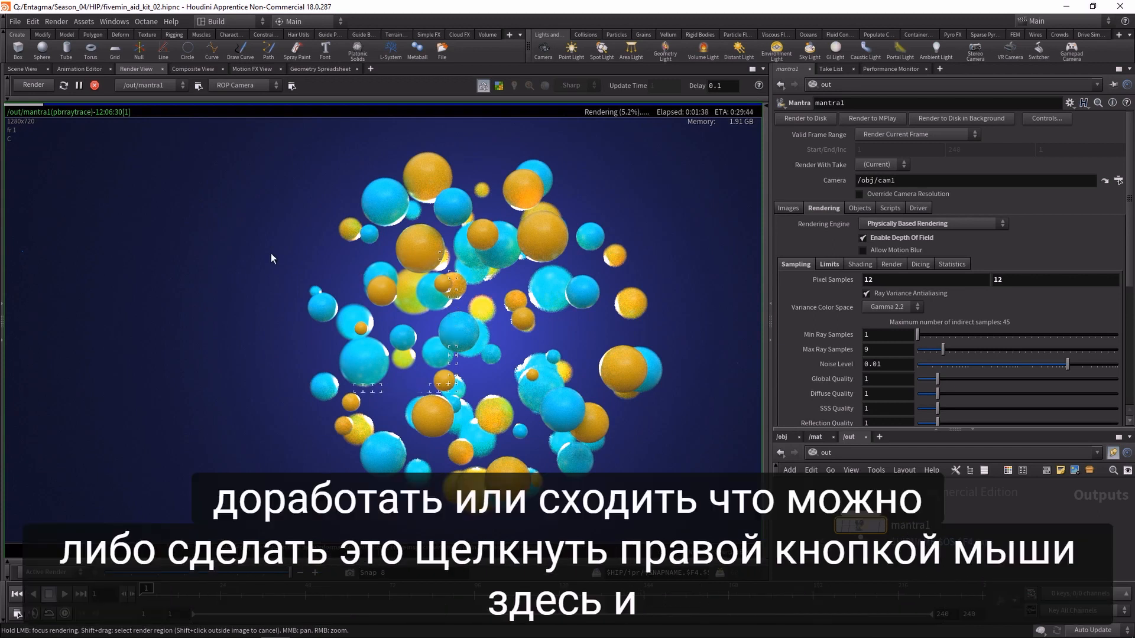
- Stop the running render in the render view without saving the frame
right_click(270, 253)
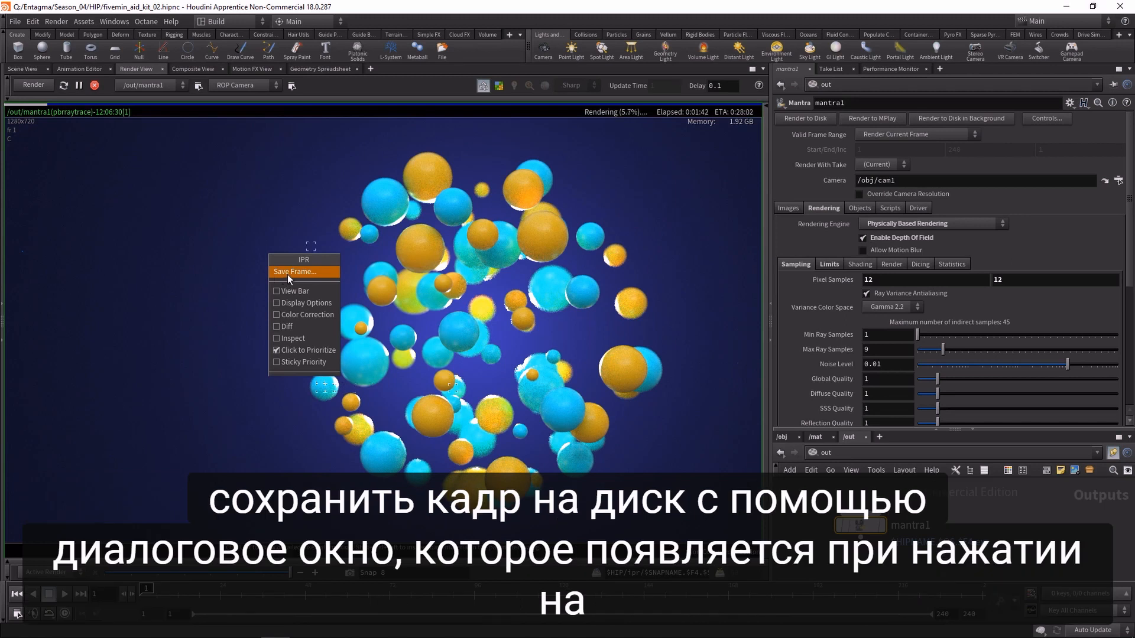
click(549, 1)
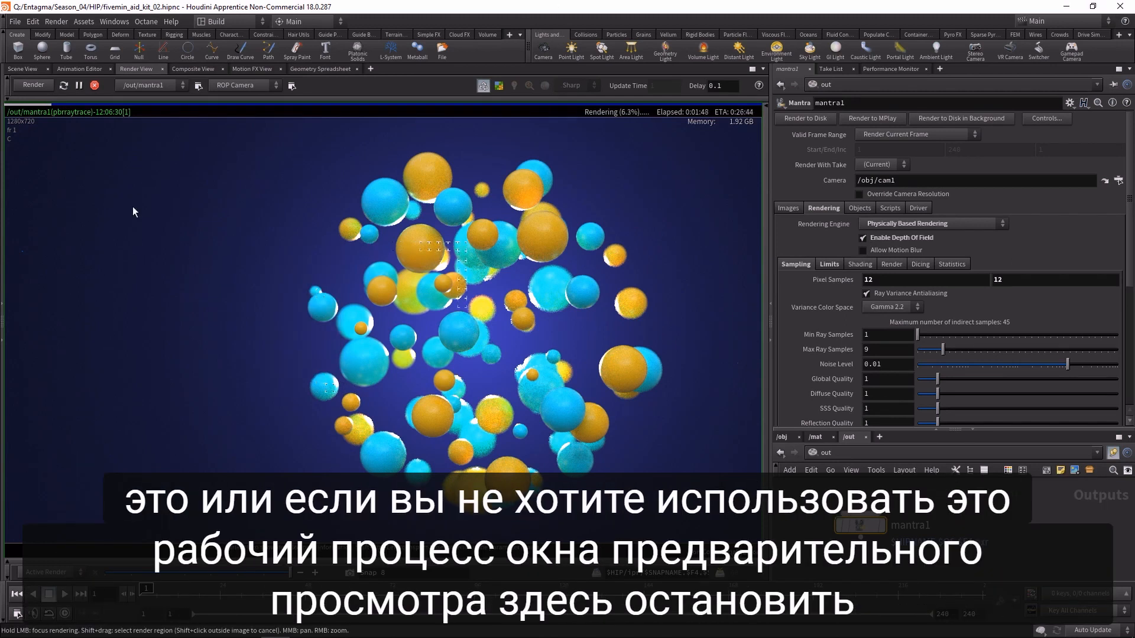
click(95, 87)
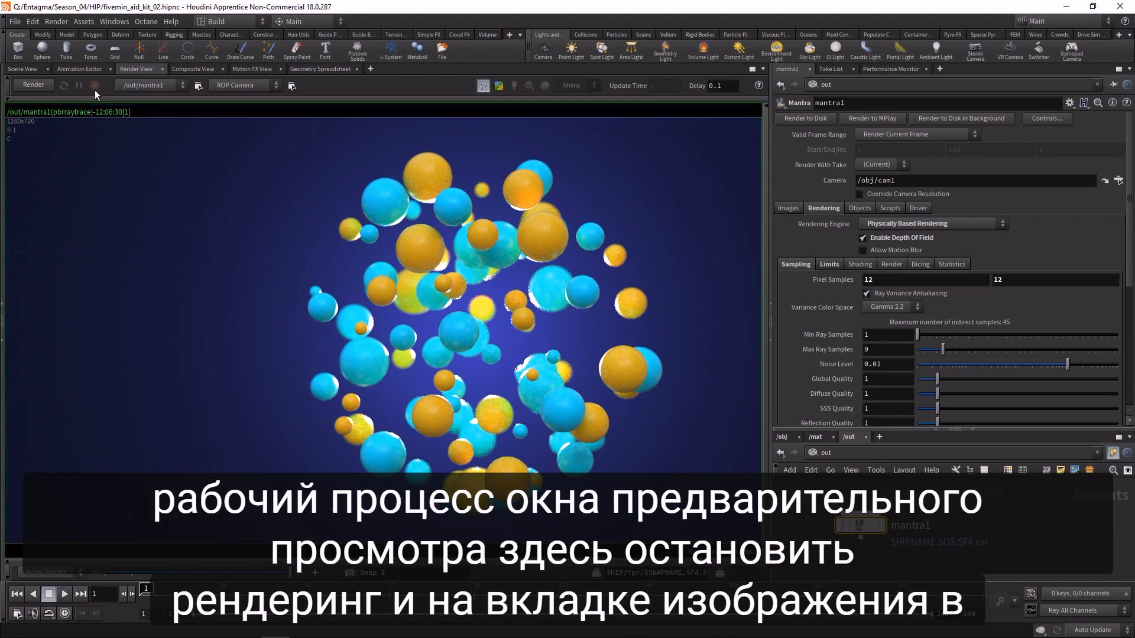
- Examine mantra1's output picture path and its image output settings
click(786, 208)
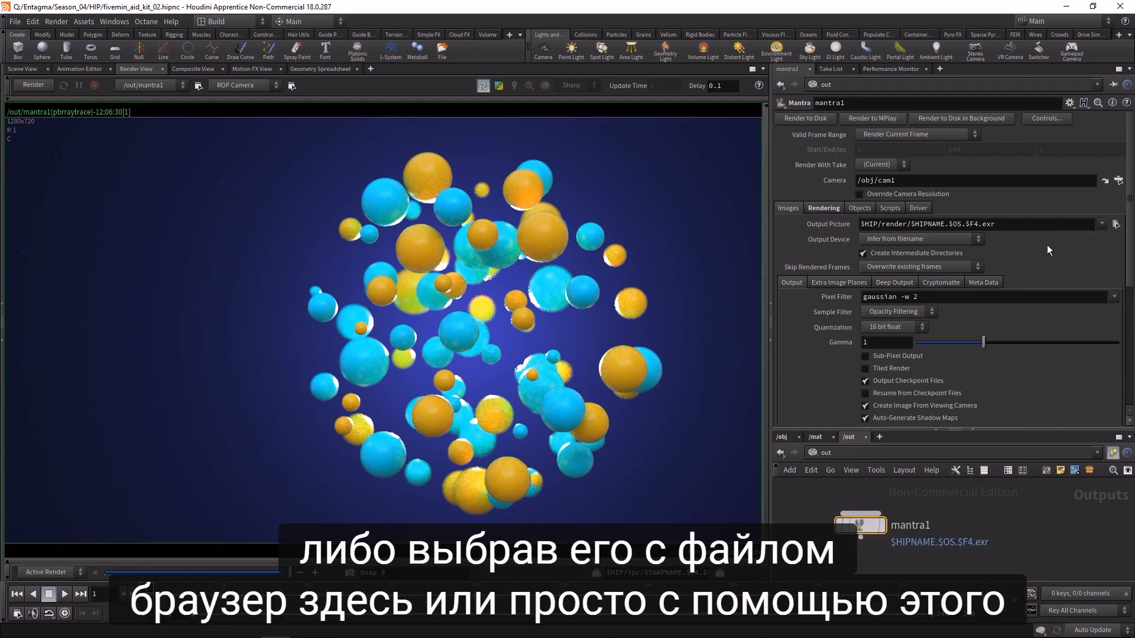
click(878, 227)
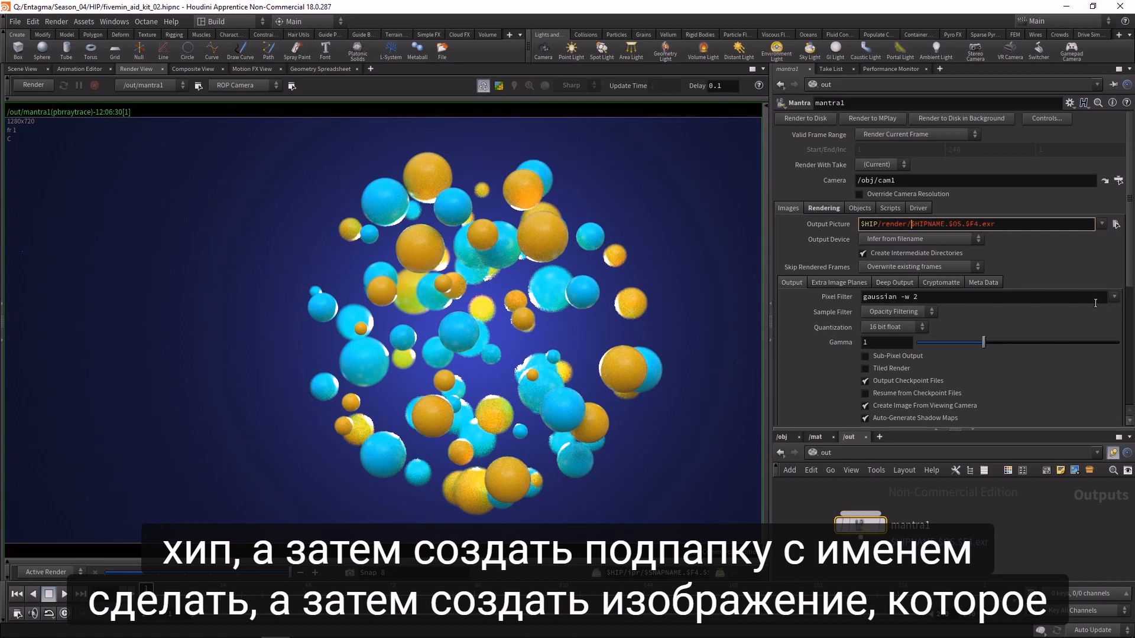
click(953, 224)
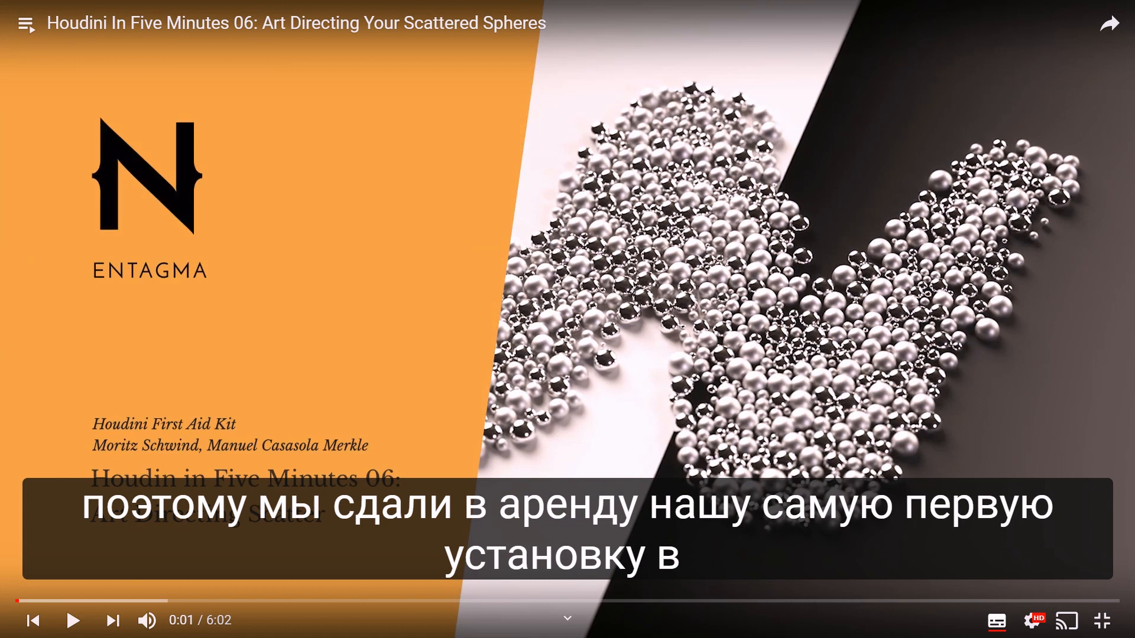
click(19, 603)
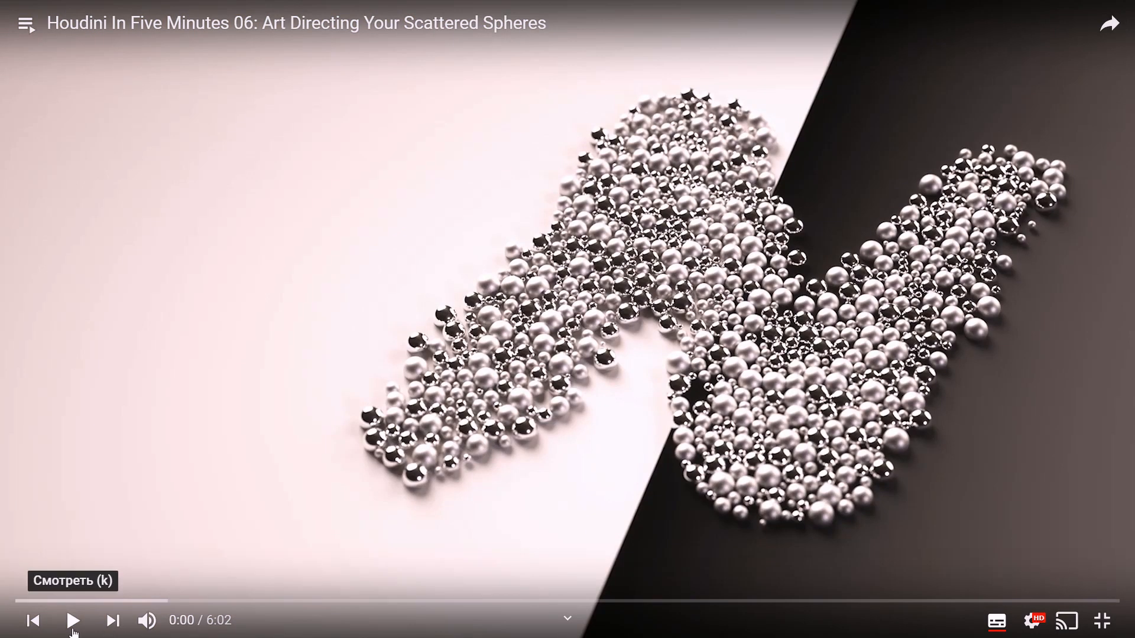
click(73, 630)
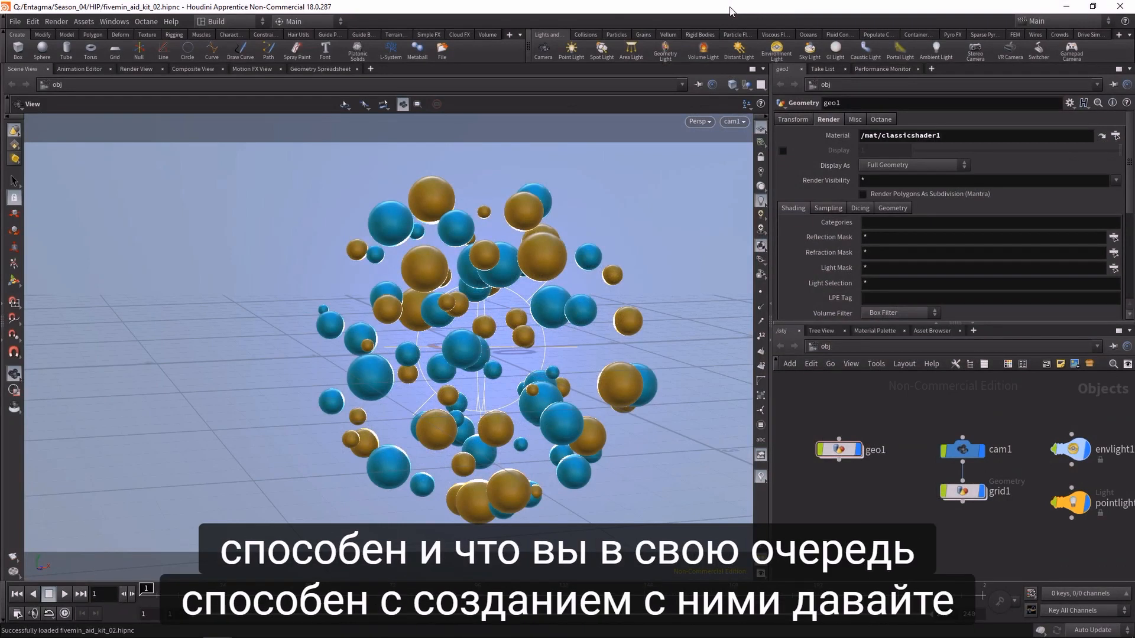
- Hide the grid1 object and disable both envlight1 and pointlight1
click(982, 491)
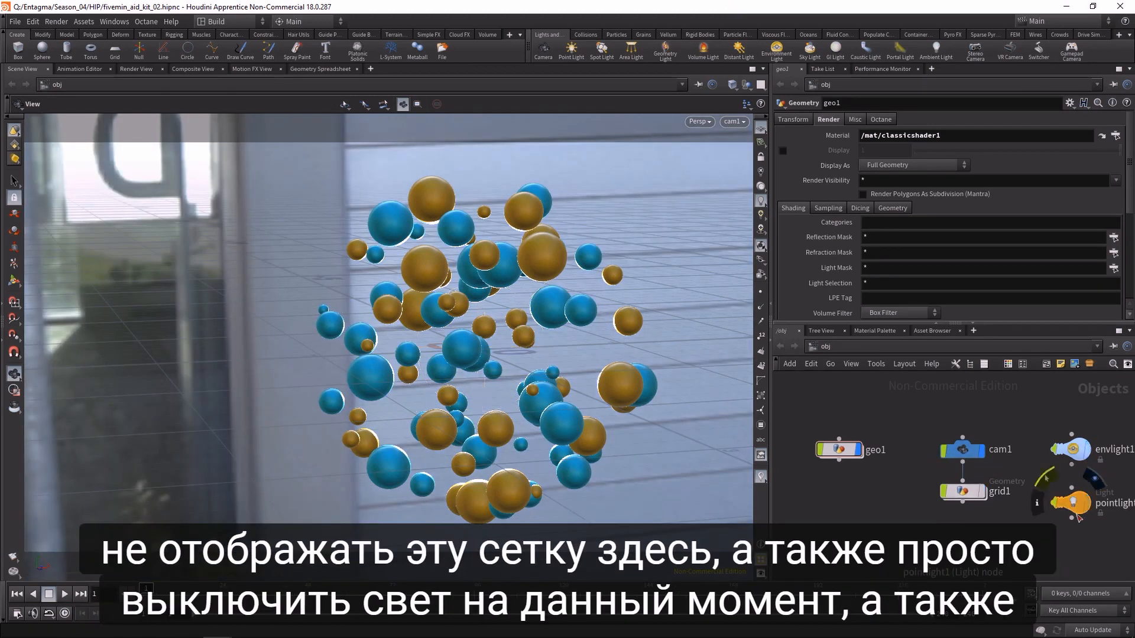
drag(1082, 548, 1057, 424)
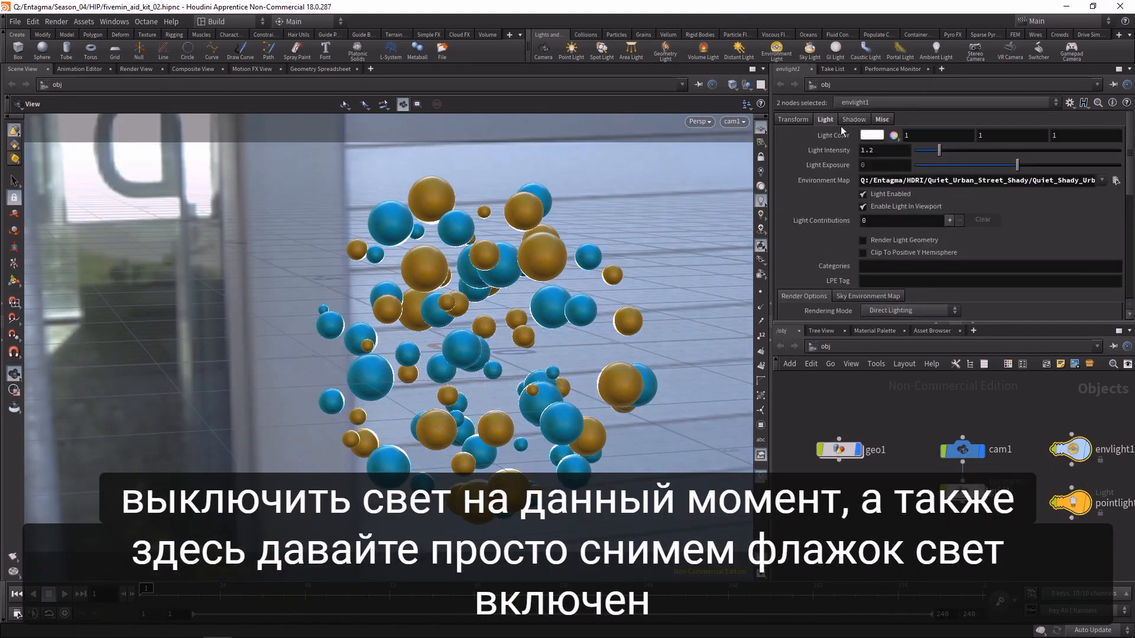
click(862, 194)
- Go inside the geo1 network and orbit the scene view freely, out of the cam1 view
click(837, 448)
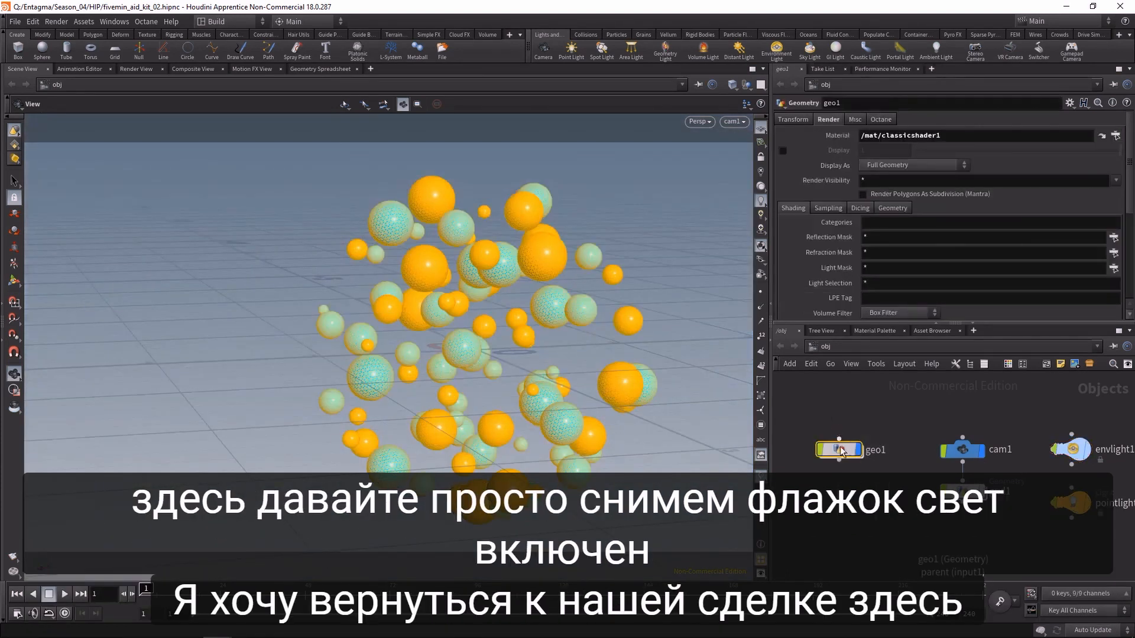
key(Return)
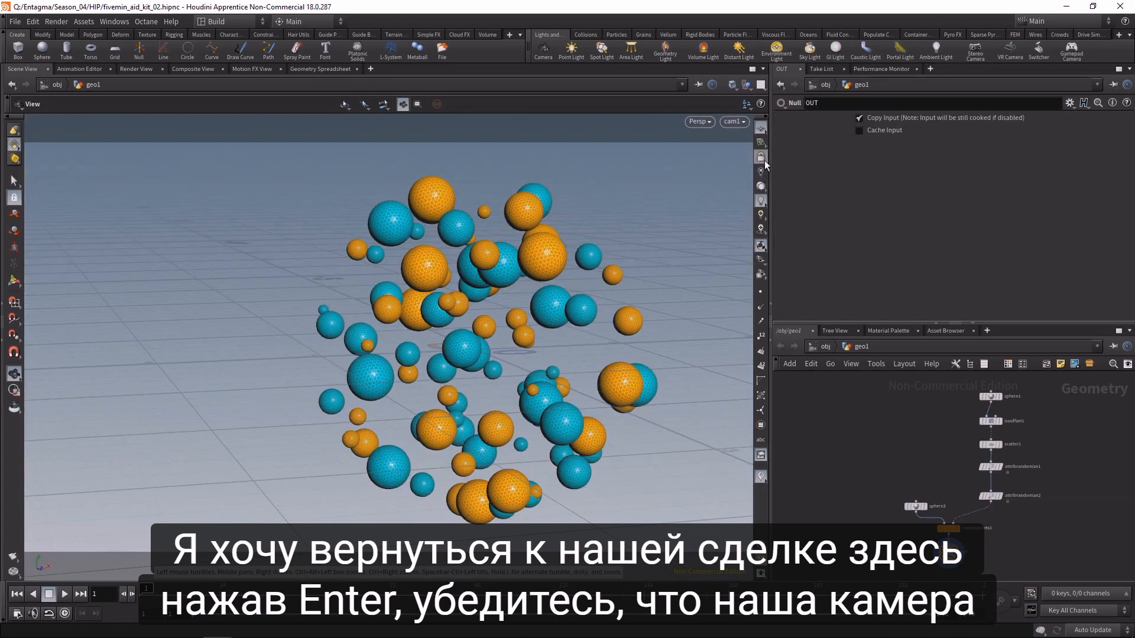
drag(603, 306, 365, 331)
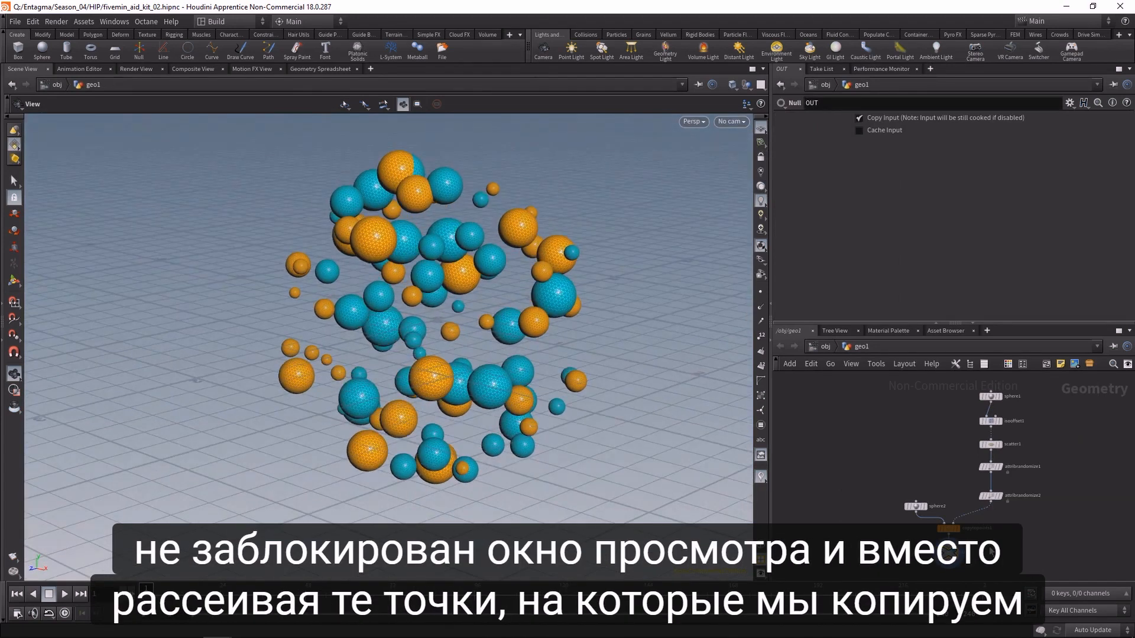
- Display the points of the second attribute randomize node and the isooffset1 fog volume in turn
click(1006, 501)
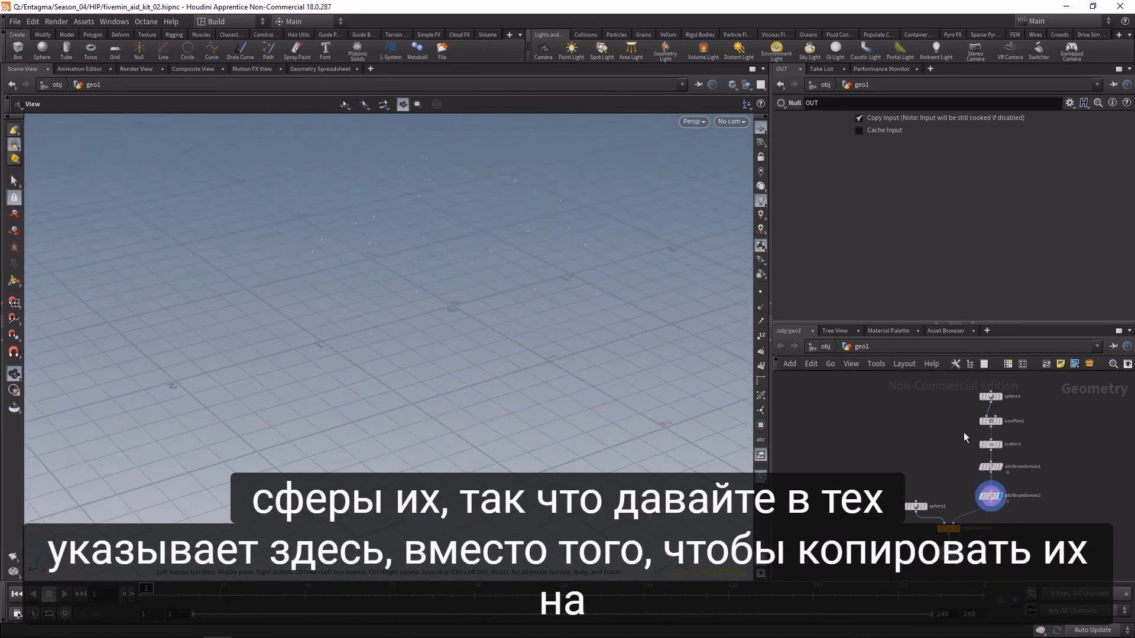
middle_drag(1052, 422, 1023, 438)
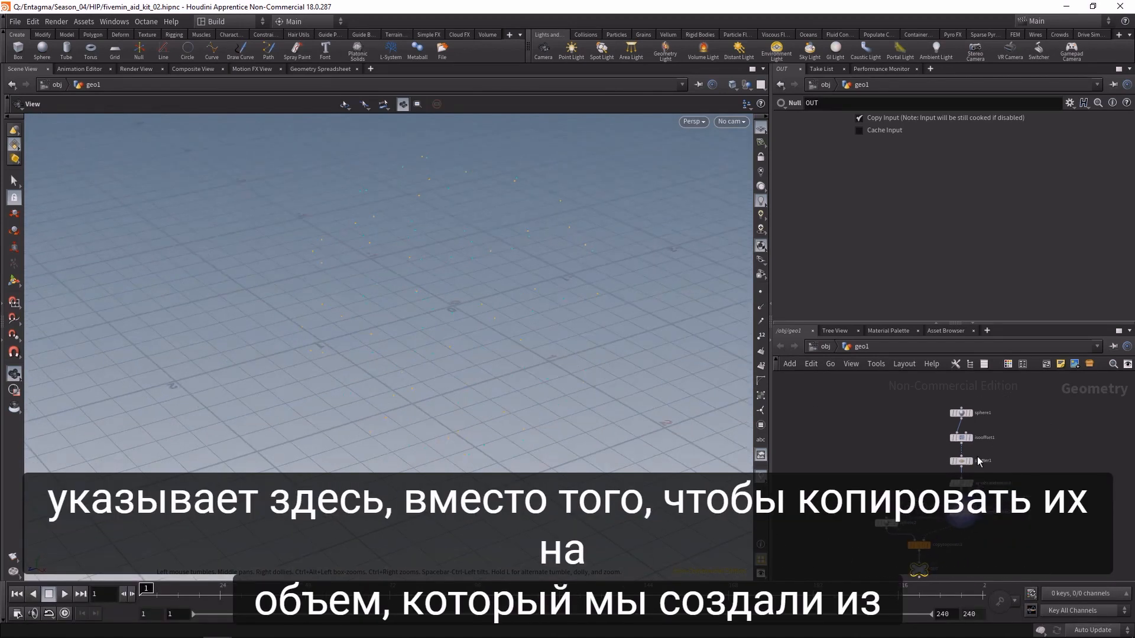
click(975, 439)
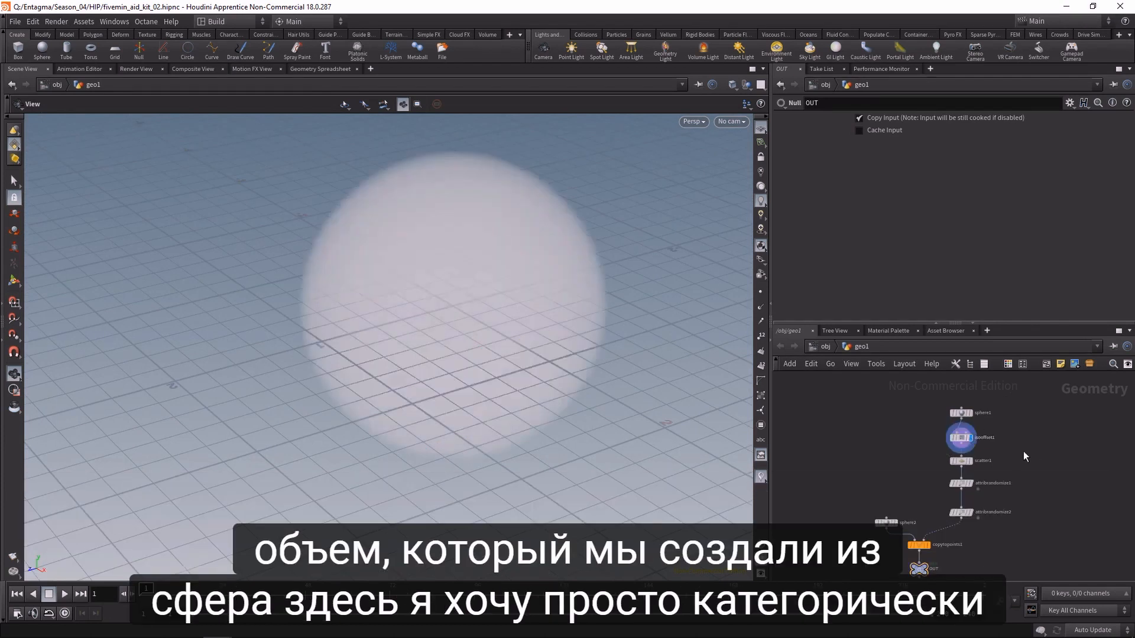
- Add a grid node, wire it into scatter1 in place of isooffset1 and display scatter1
key(Tab)
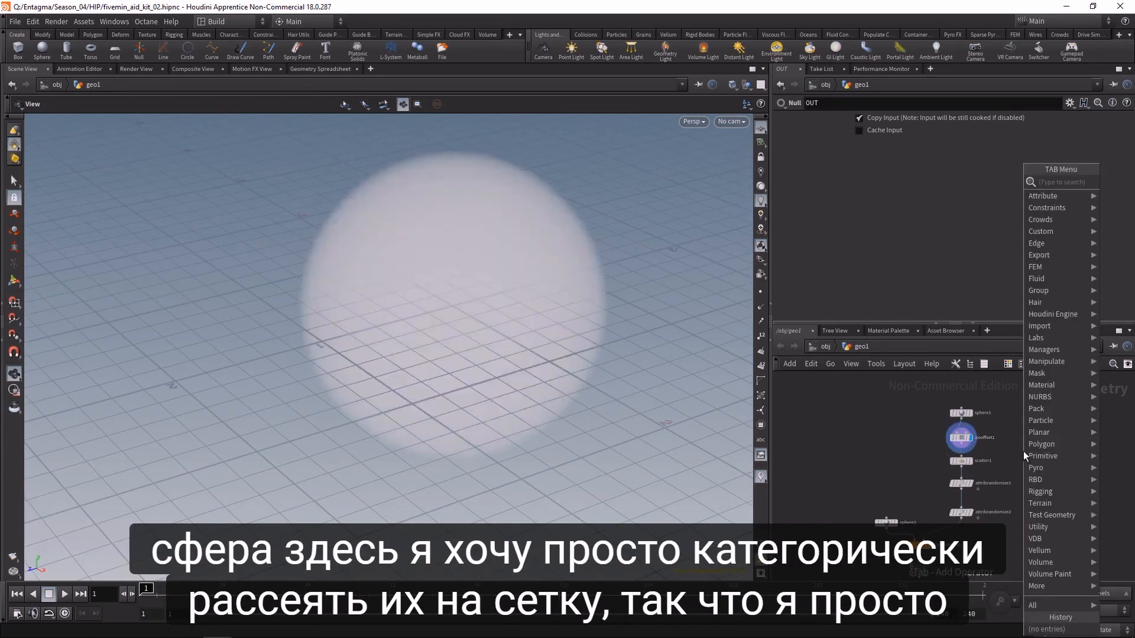
text(grid)
key(Return)
click(1023, 452)
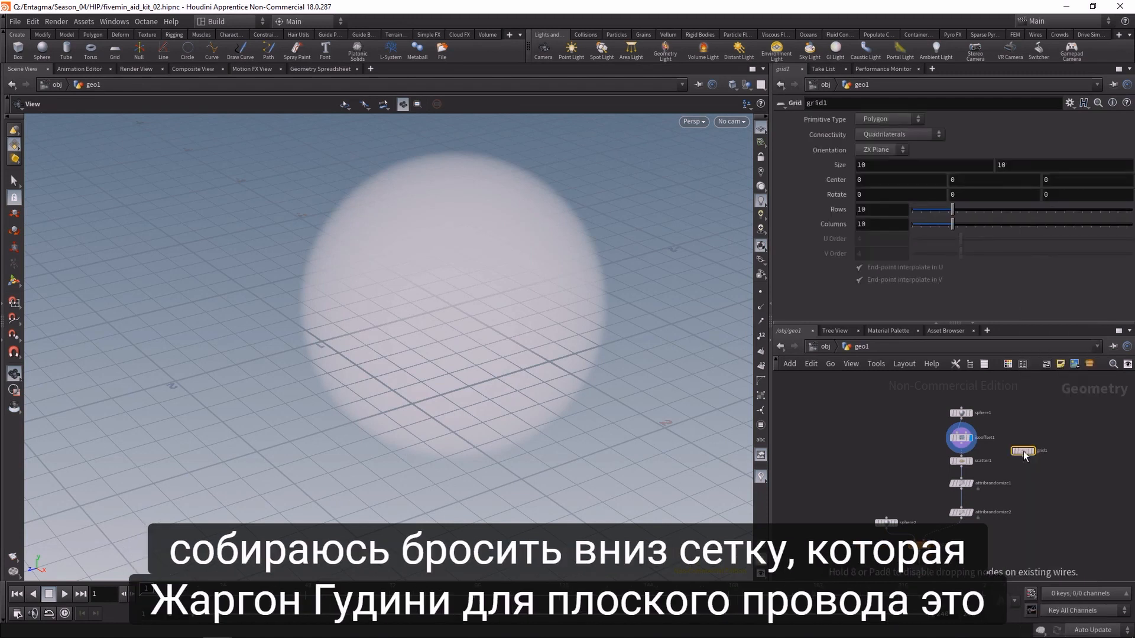
drag(1023, 451, 965, 457)
click(971, 460)
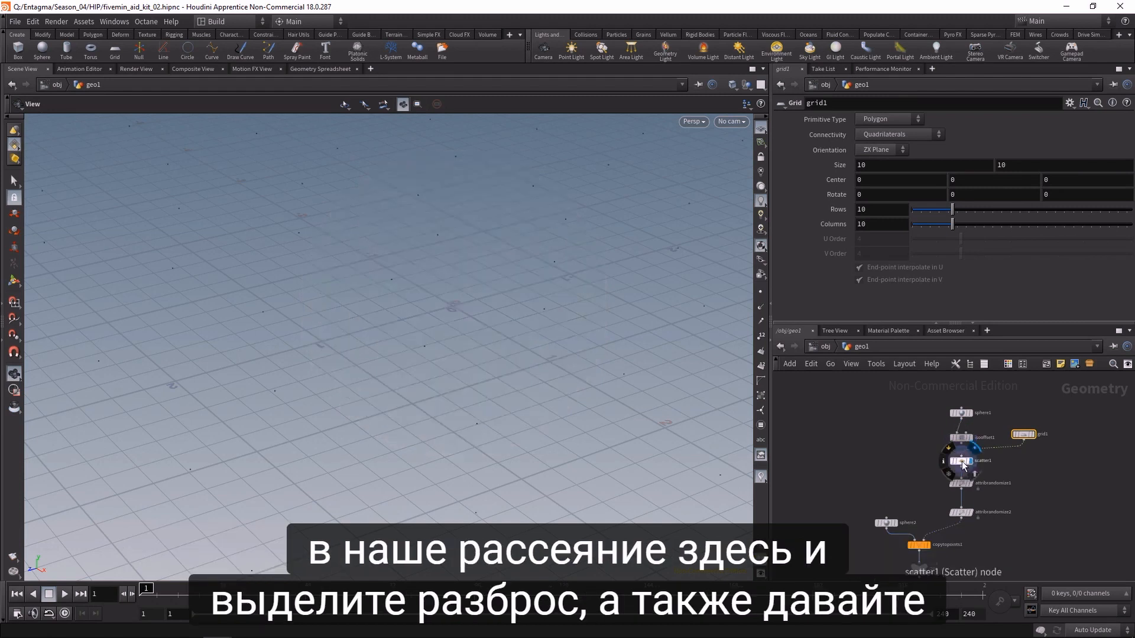
- Show the grid's handles in the scene view and set its rows and columns to 100 each
click(14, 282)
alt+middle_drag(356, 403, 398, 342)
alt+right_drag(397, 342, 243, 382)
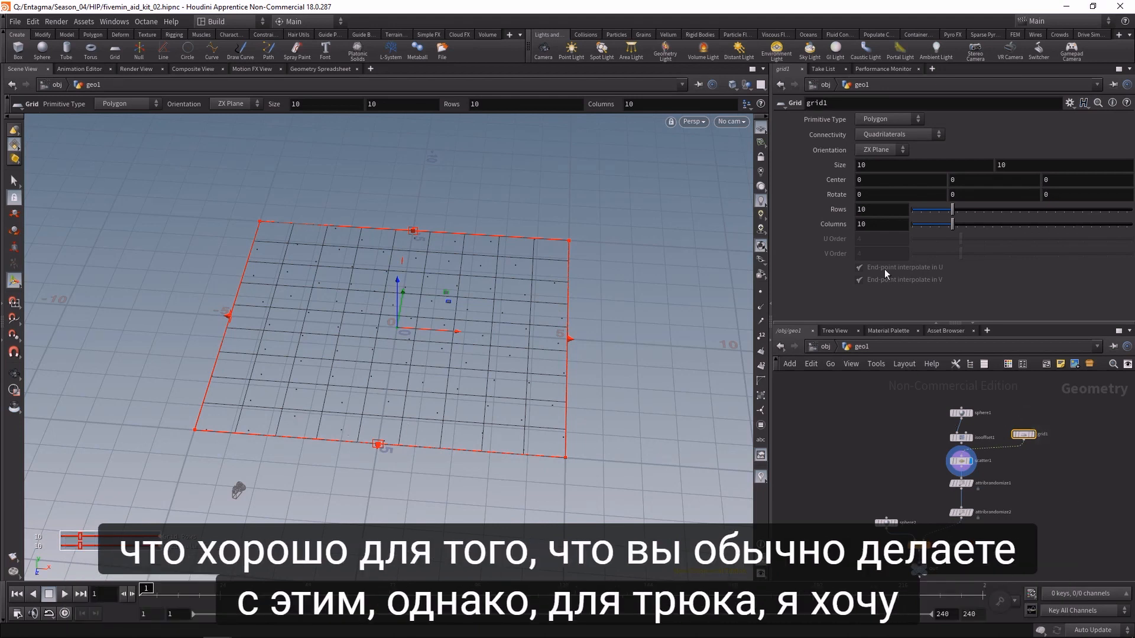
double_click(881, 214)
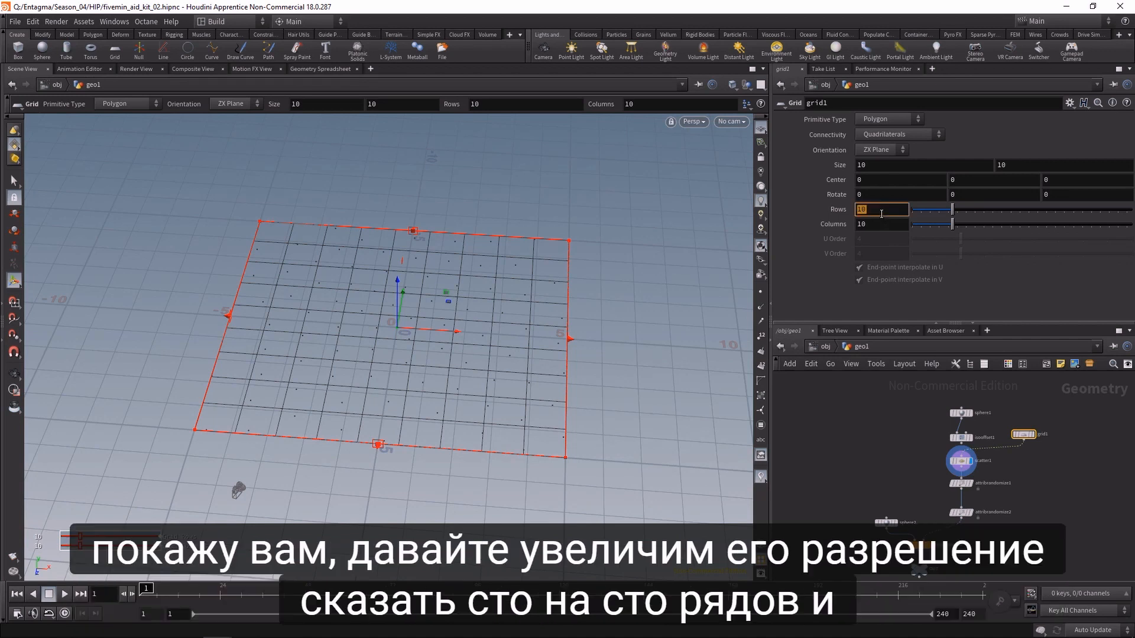
text(100)
key(Tab)
text(100)
key(Return)
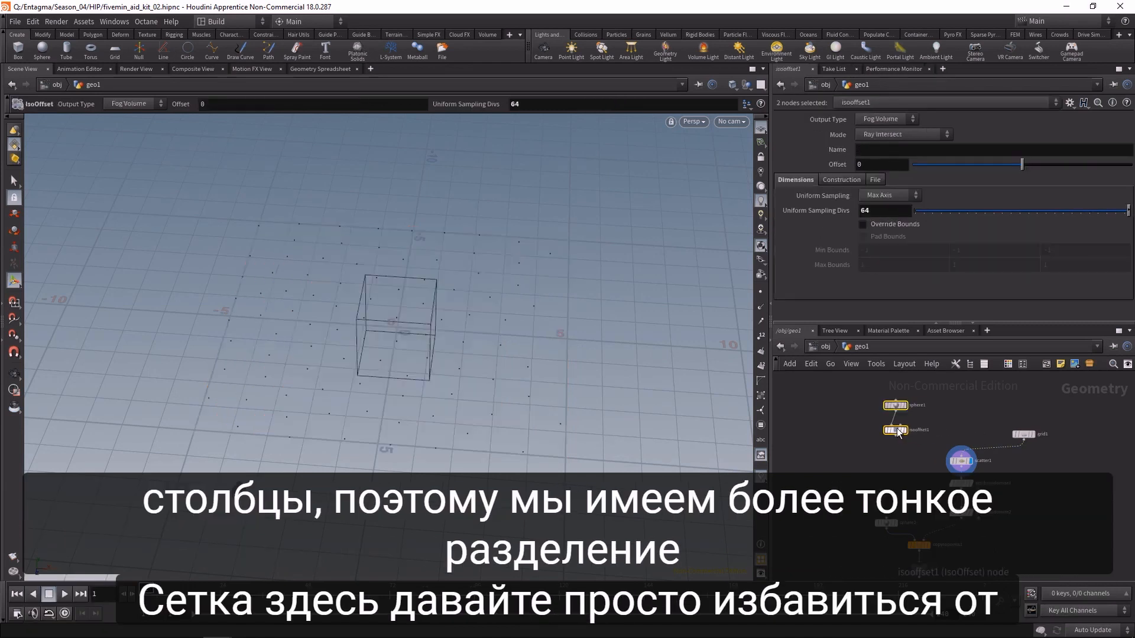
- Delete the unused sphere1 and isooffset1 nodes and lay out the remaining node network
key(Delete)
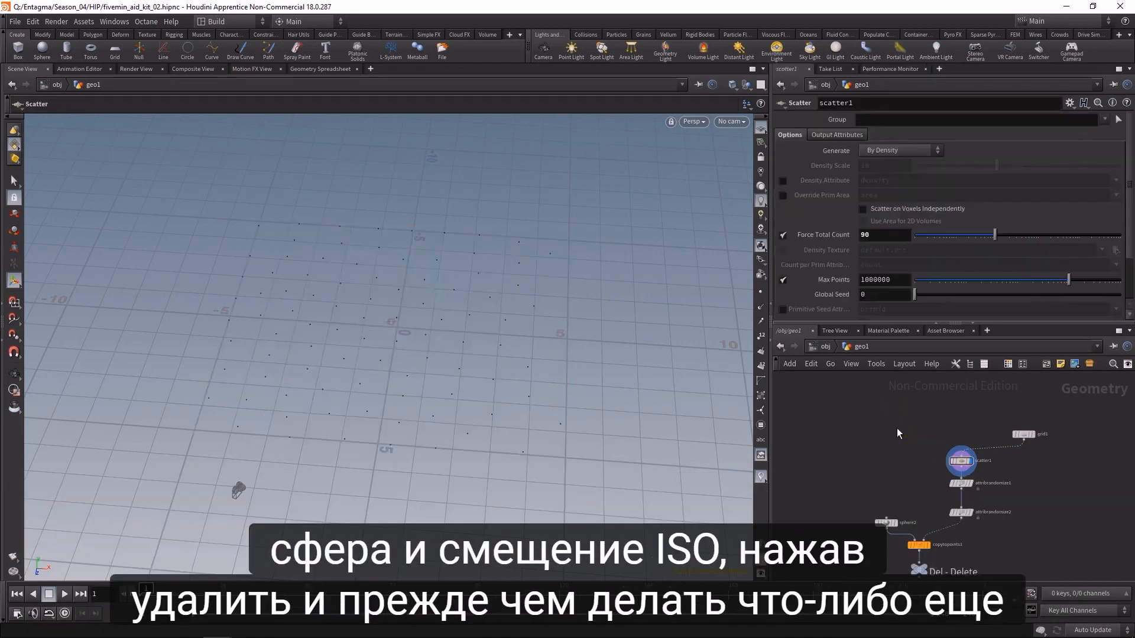
key(l)
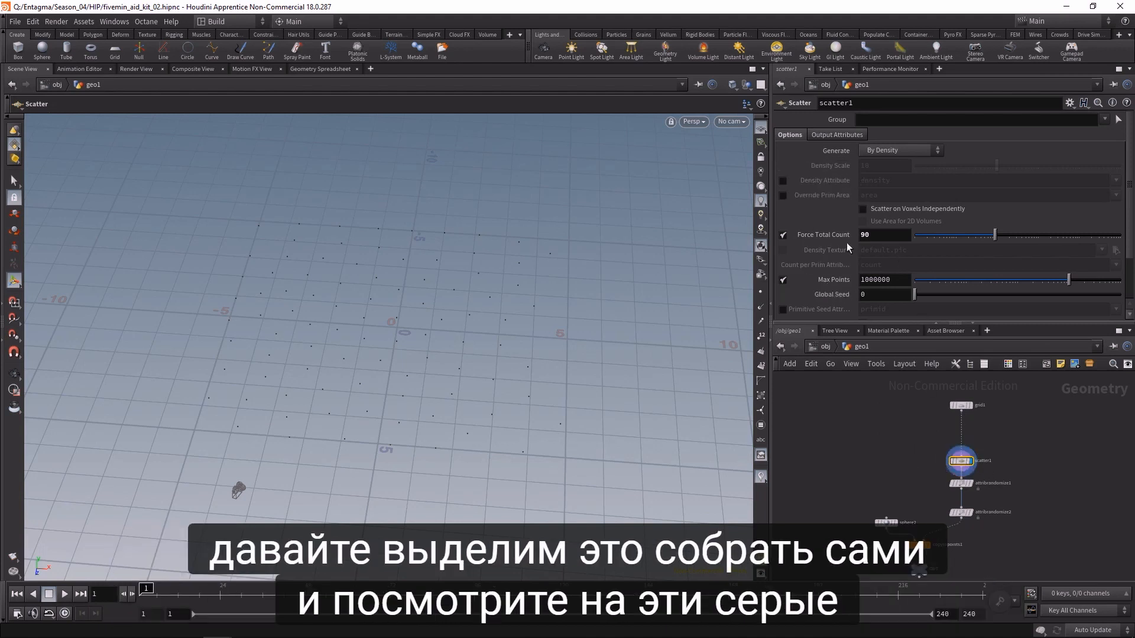
- Toggle scatter1's Relax Iterations off and on and try its slider, returning it to 10
scroll(959, 303, down, 2)
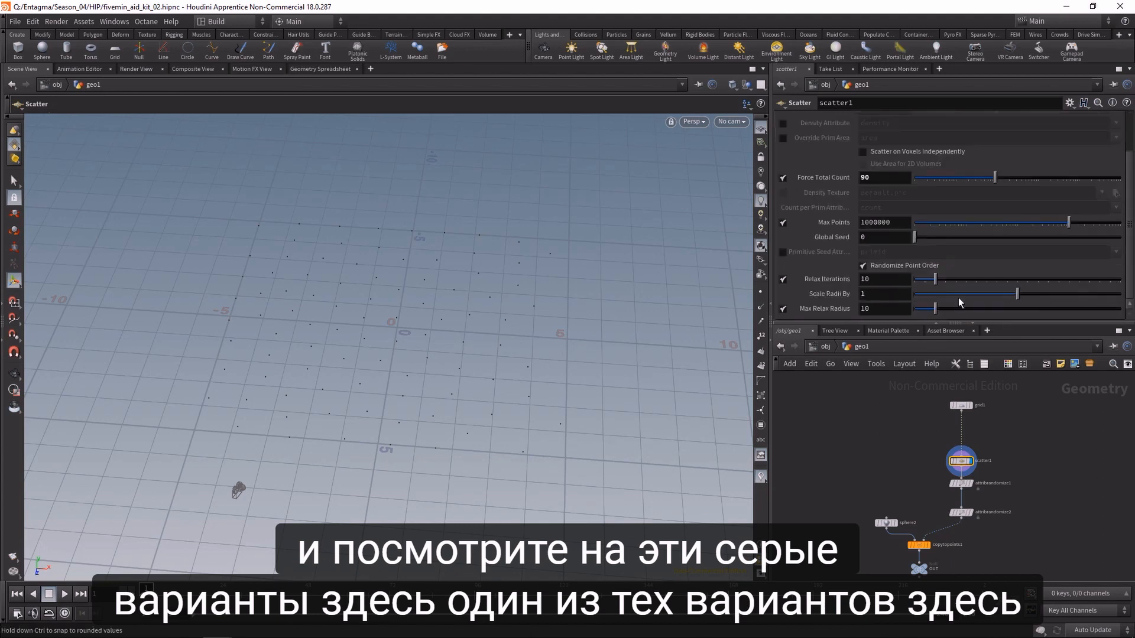
click(783, 280)
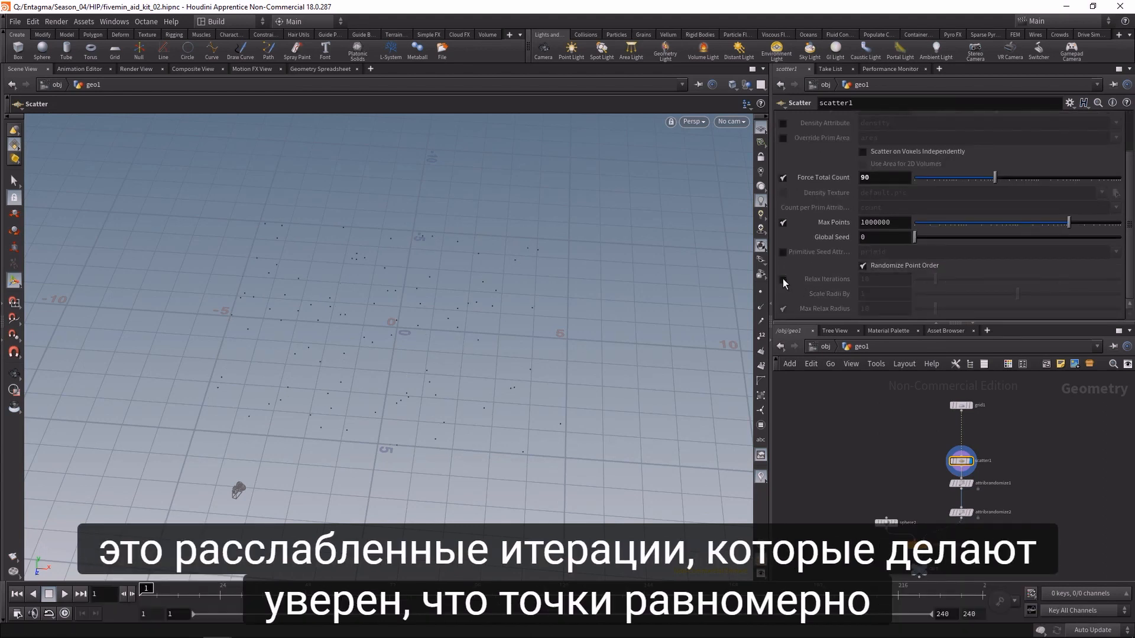
click(783, 279)
drag(956, 279, 934, 286)
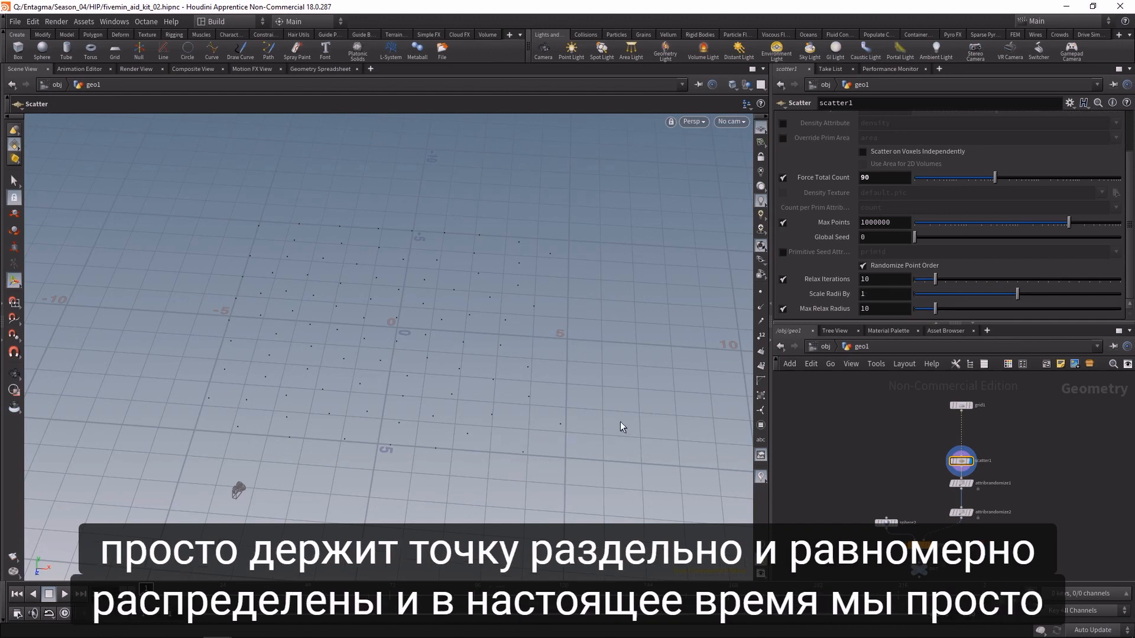
- Enable the density attribute "density" on scatter1 and open the node's error information
drag(1130, 258, 1132, 216)
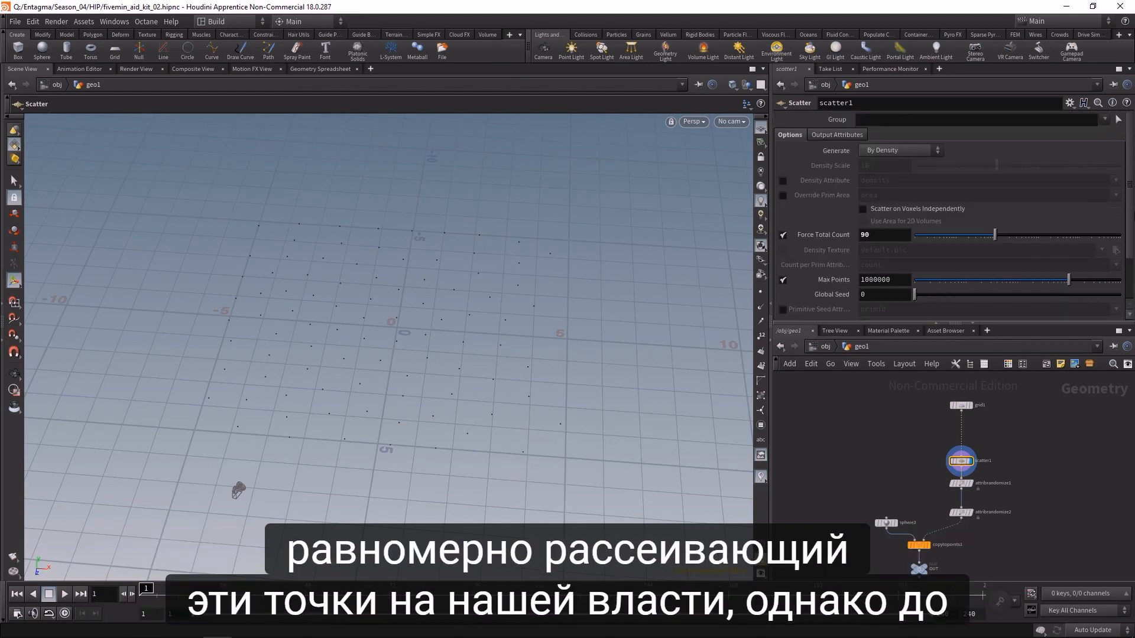
click(782, 180)
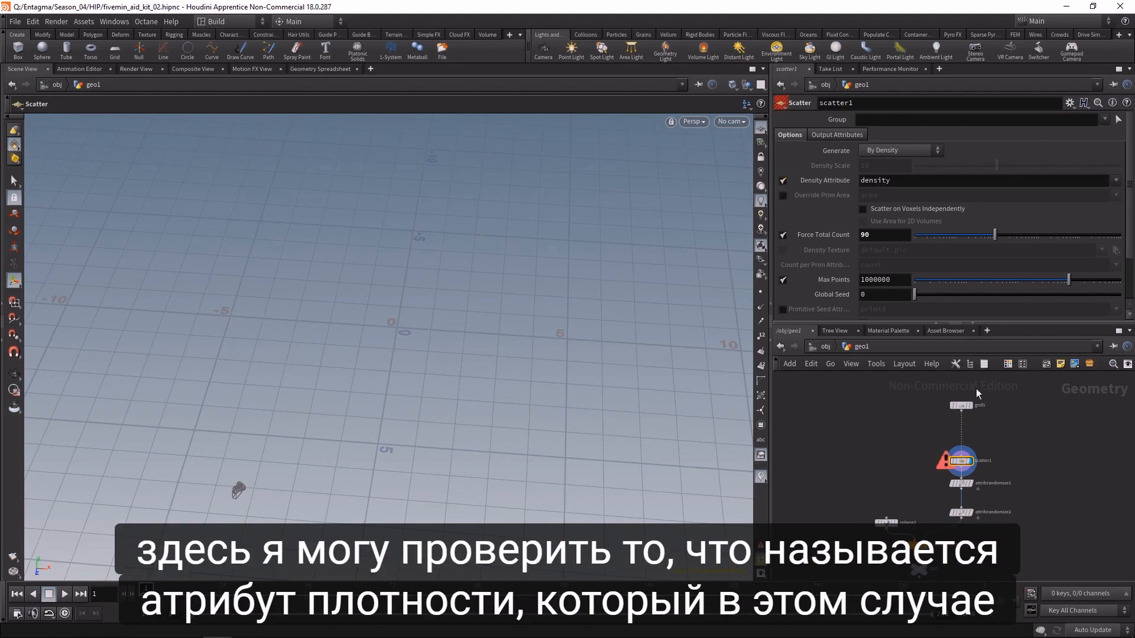
click(945, 467)
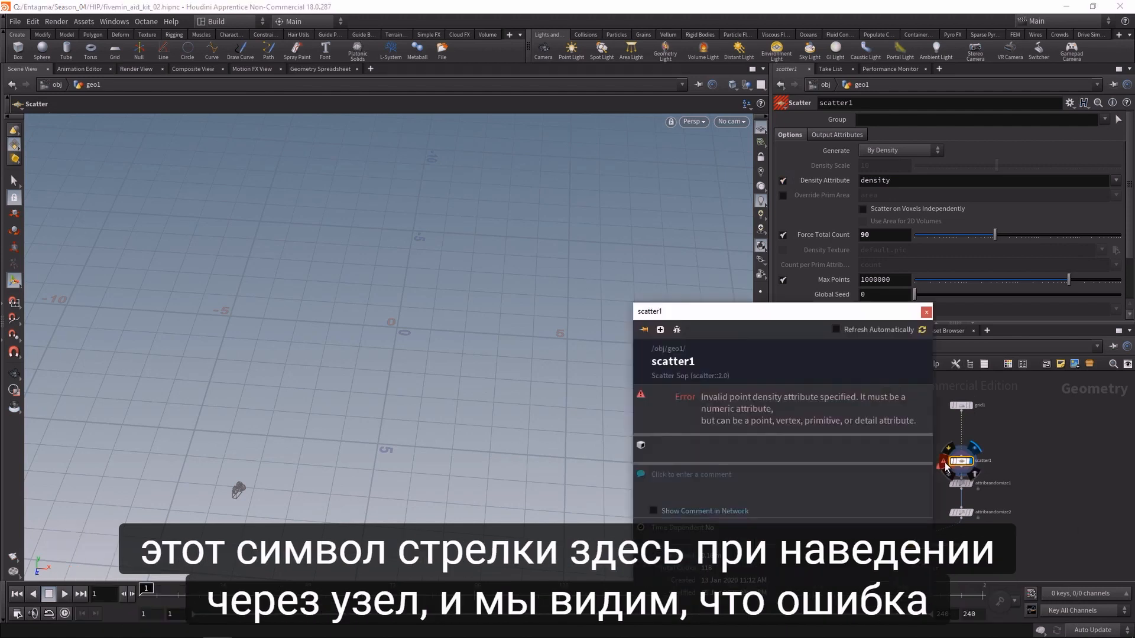
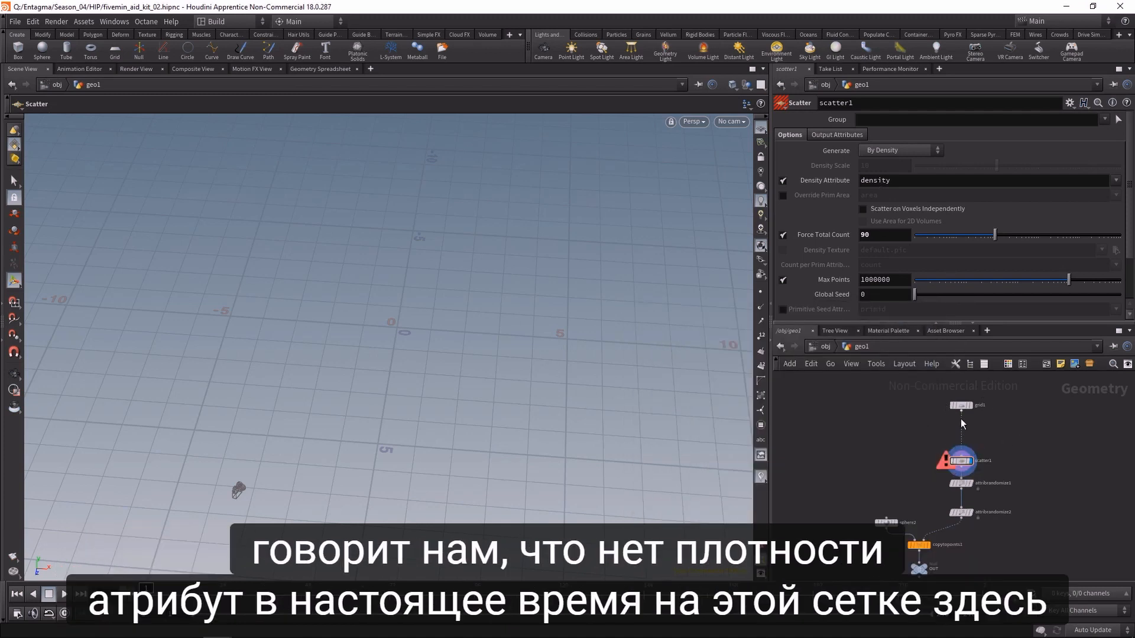
- Disable the density attribute on scatter1 and inspect the grid1 node and its dense mesh
click(782, 181)
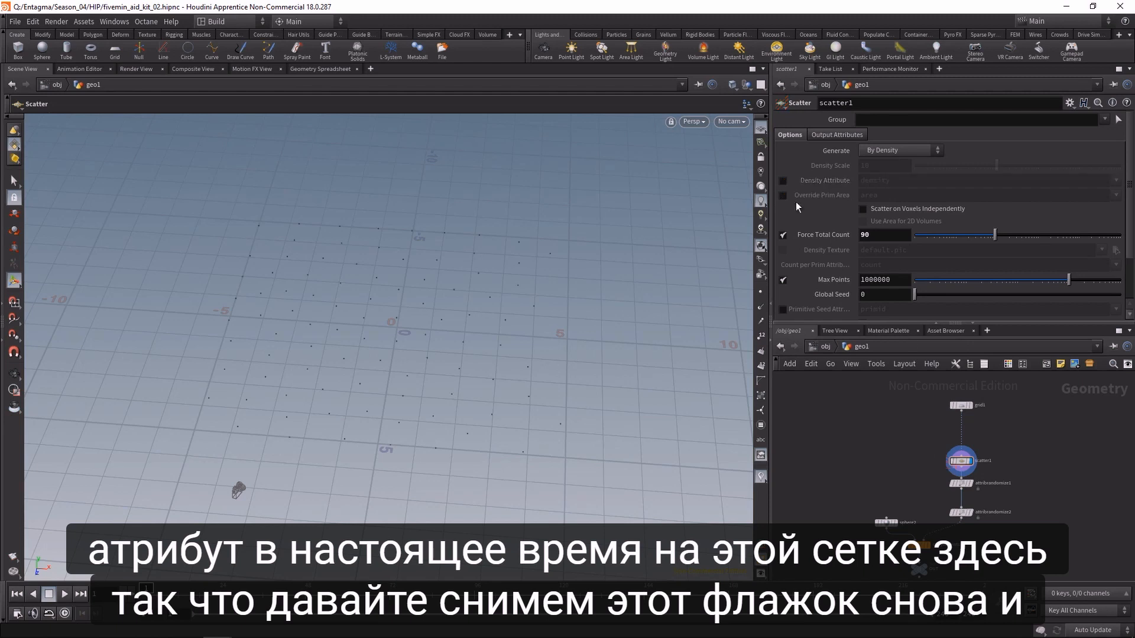
middle_click(962, 405)
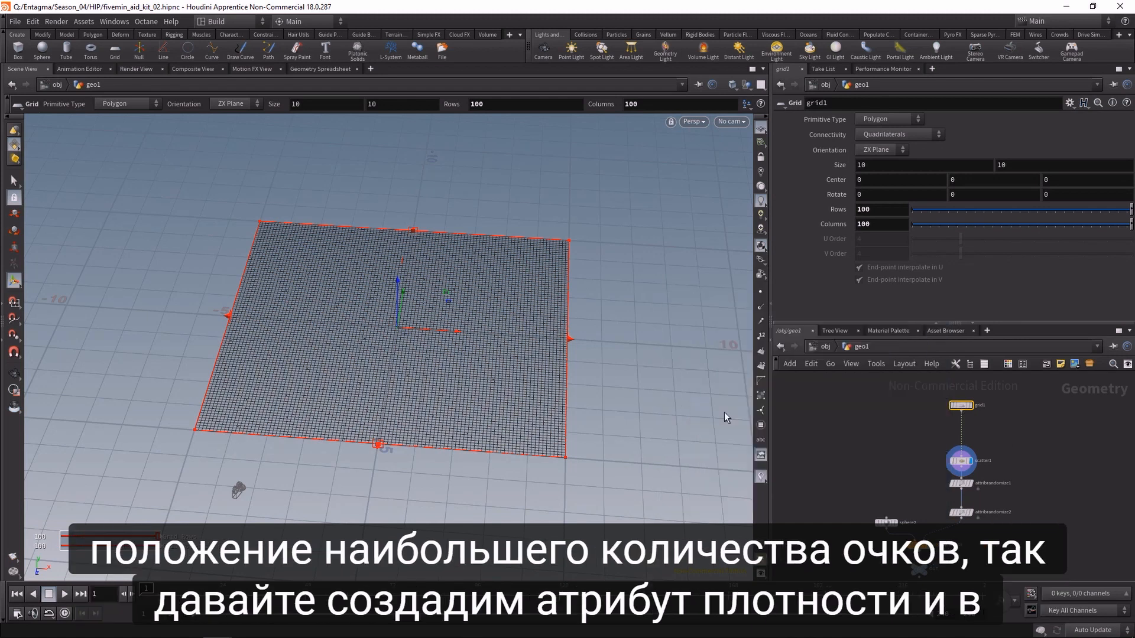
key(Escape)
drag(537, 314, 533, 391)
key(Return)
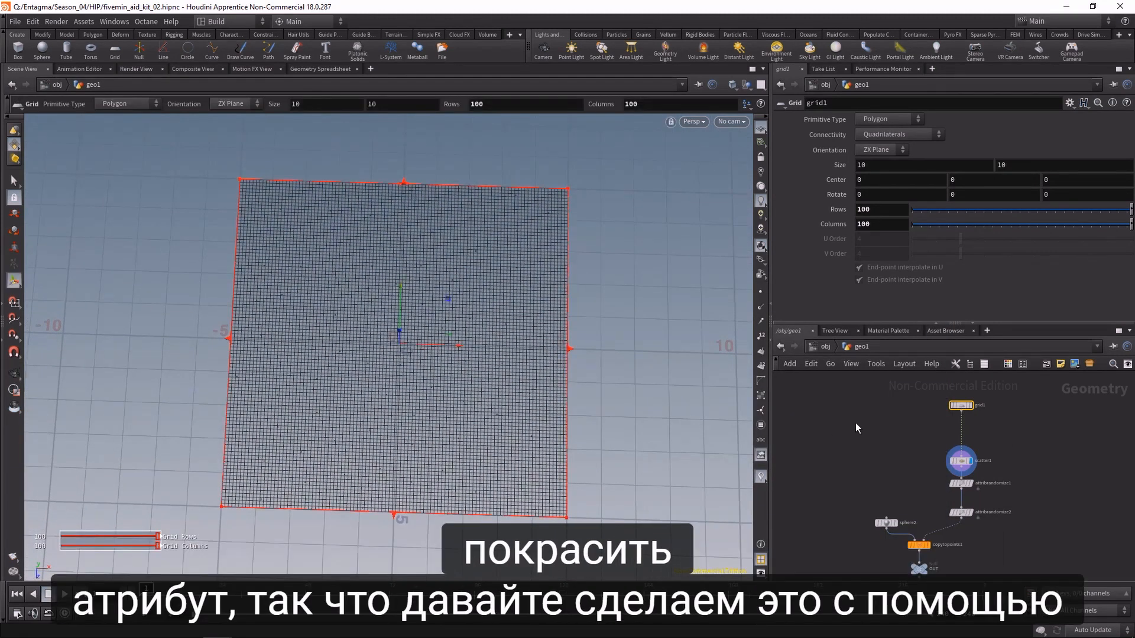
- Insert an Attribute Paint node between grid1 and scatter1 and view its node information
key(Tab)
text(attp)
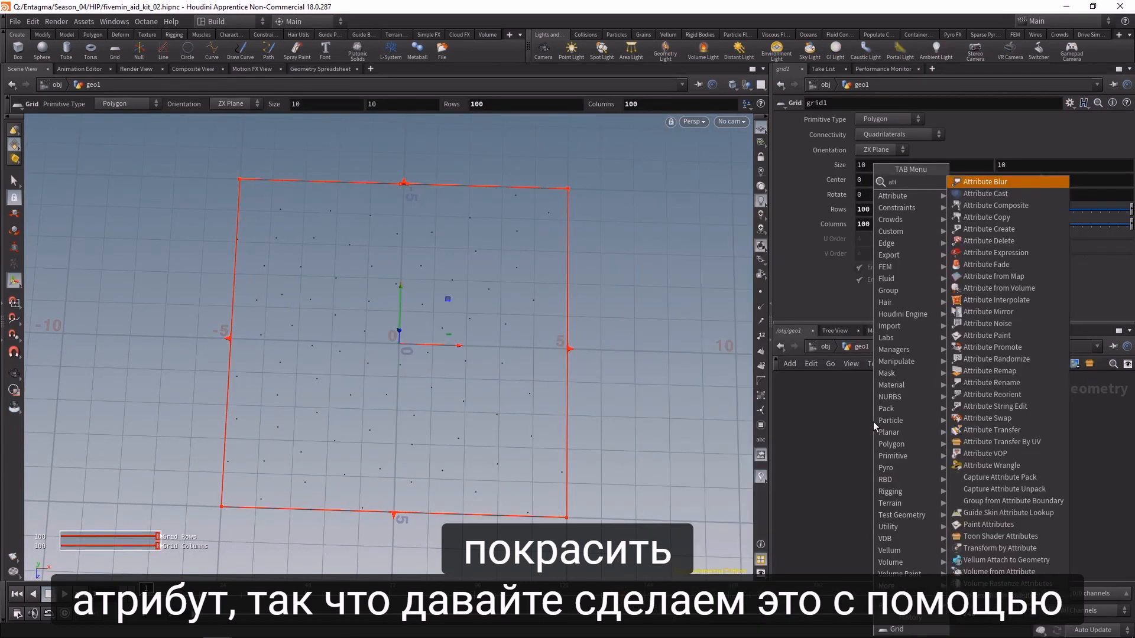
key(Return)
click(961, 430)
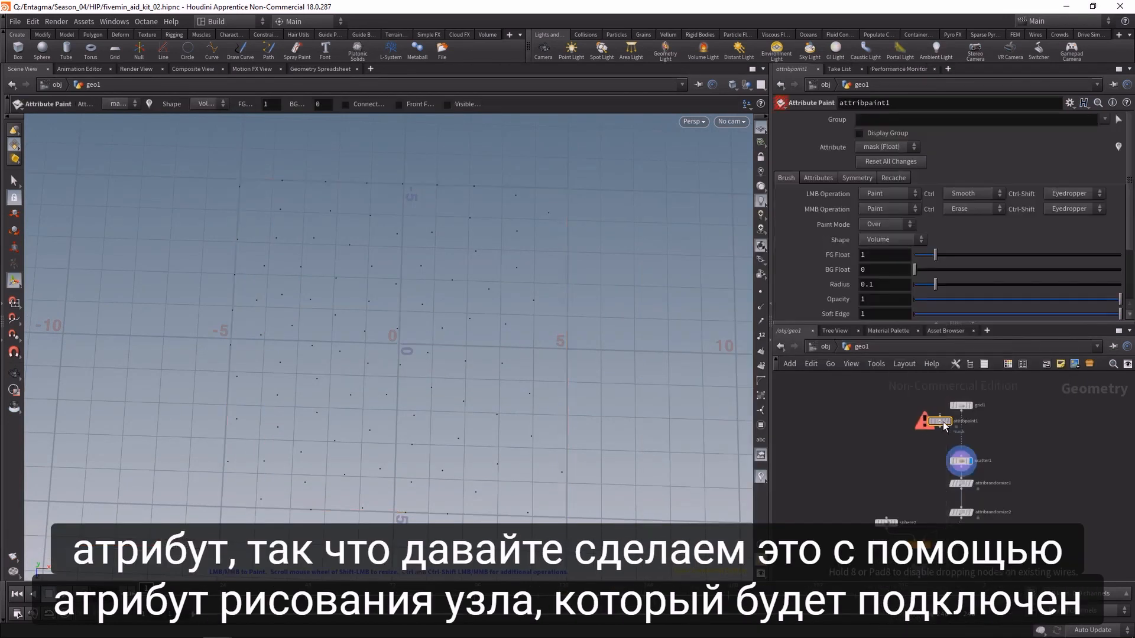
scroll(962, 437, up, 3)
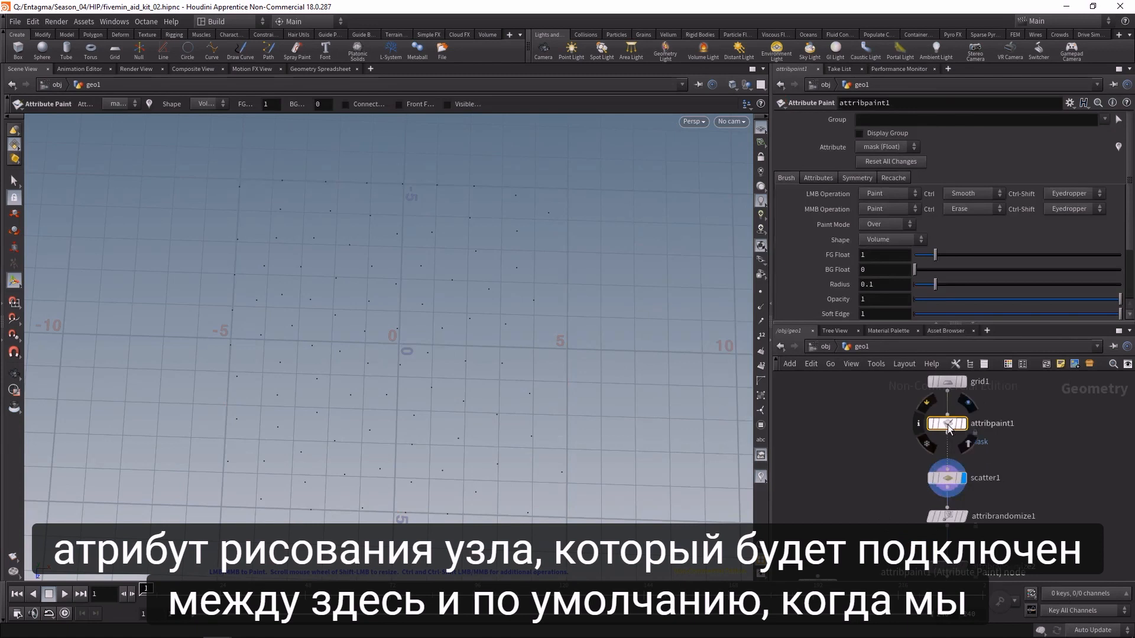
middle_click(948, 424)
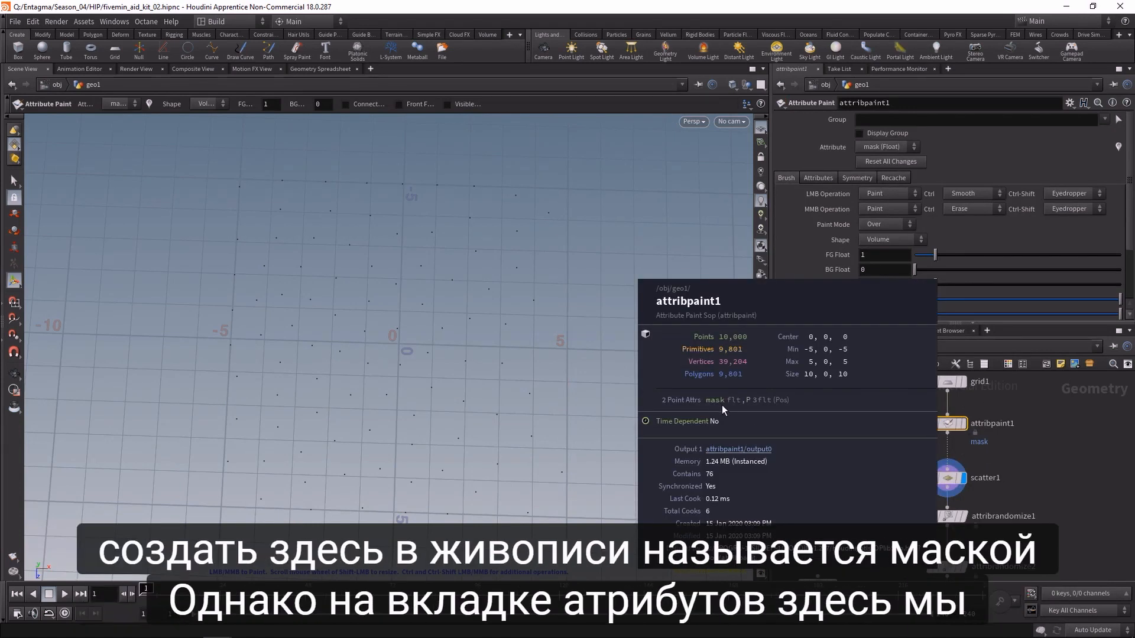
- Set the attribute name on attribpaint1 to density and display that node in the scene view
click(815, 177)
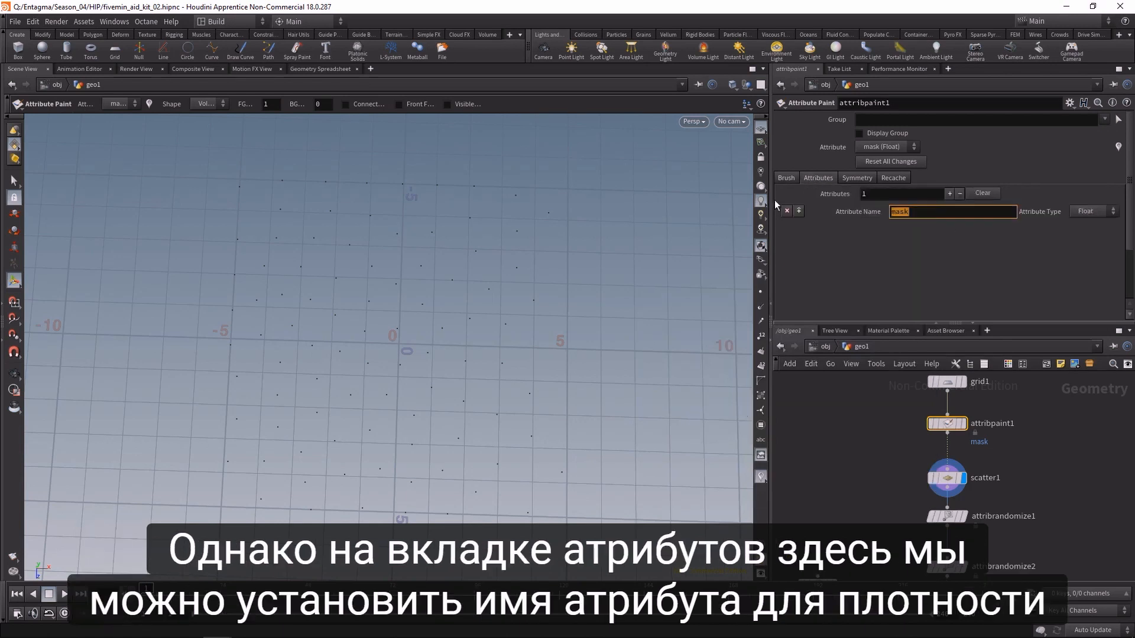
text(density)
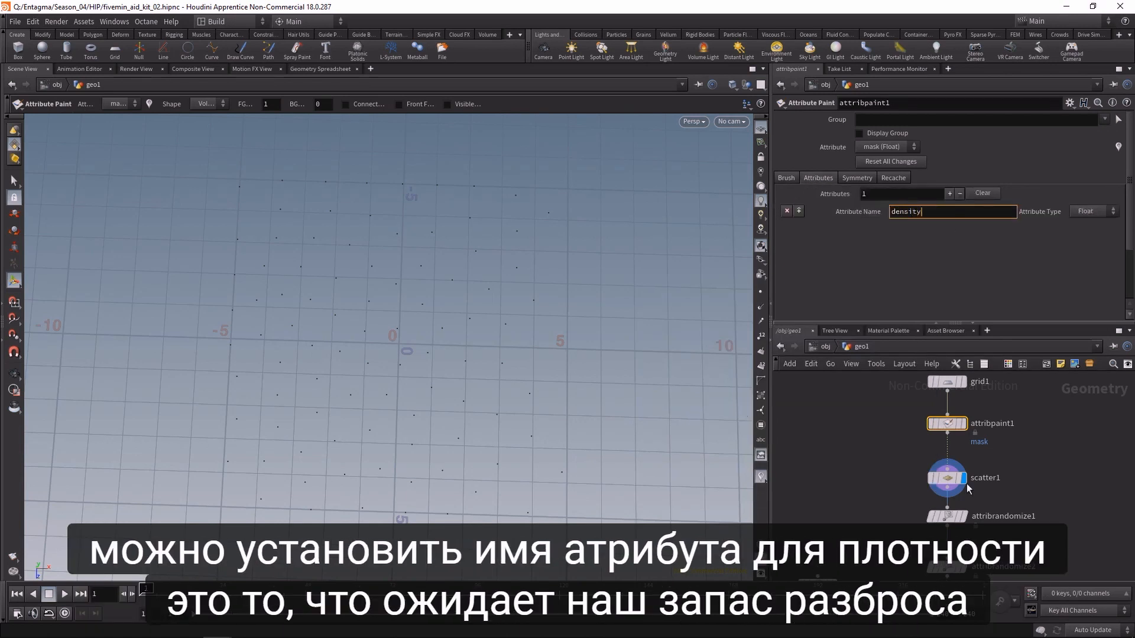
key(Return)
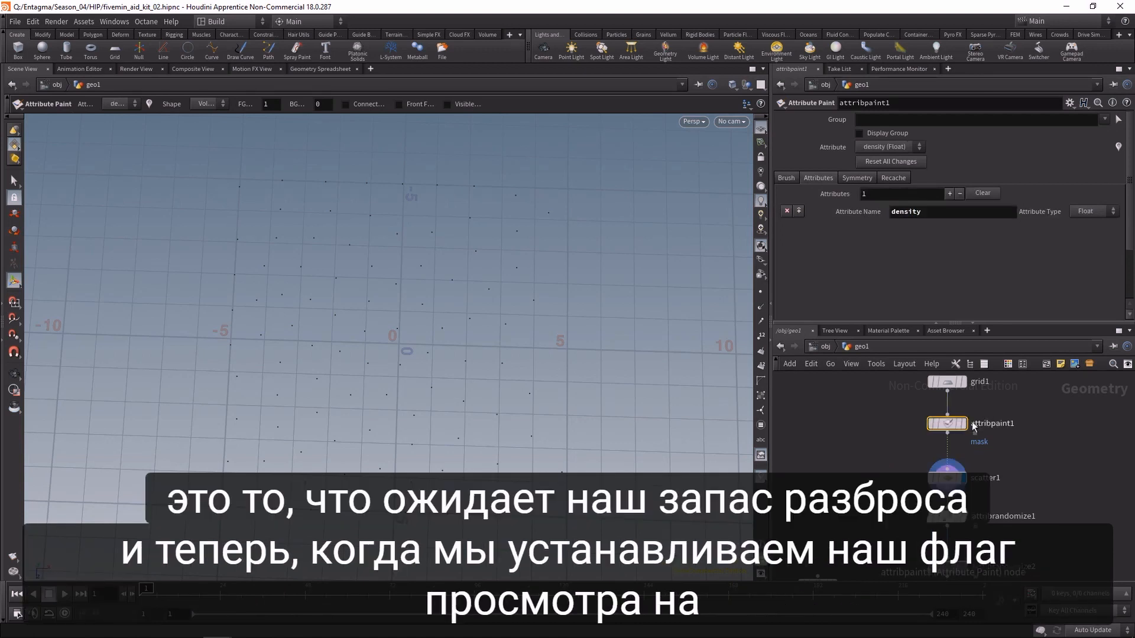
click(963, 423)
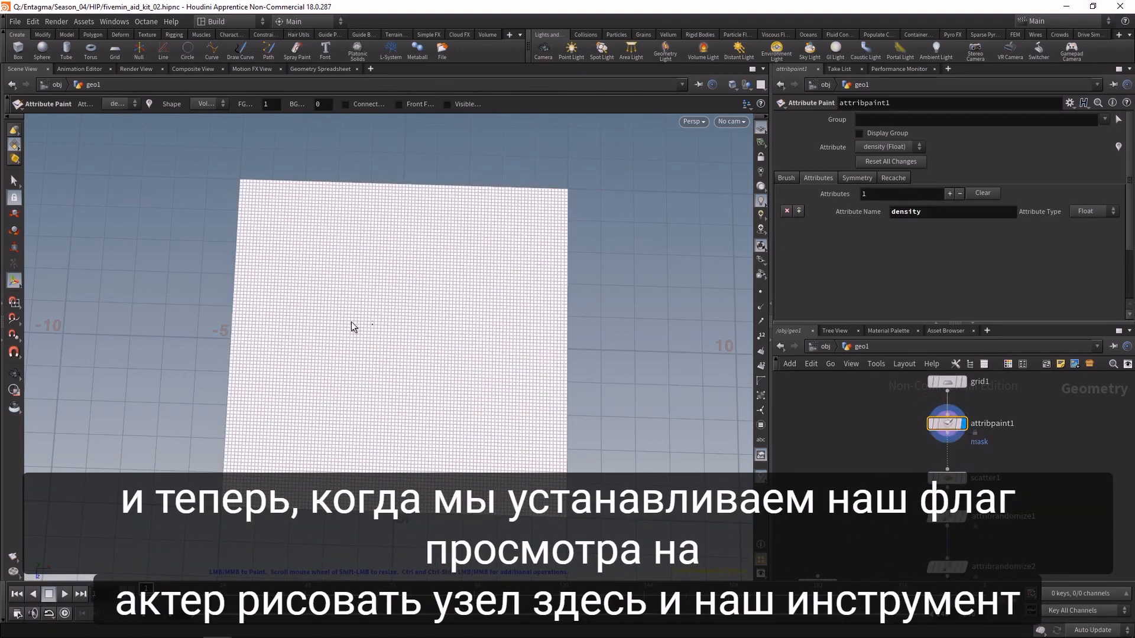
- Enlarge the paint brush to a radius of about 0.73 and paint a large N of density onto the grid
click(14, 281)
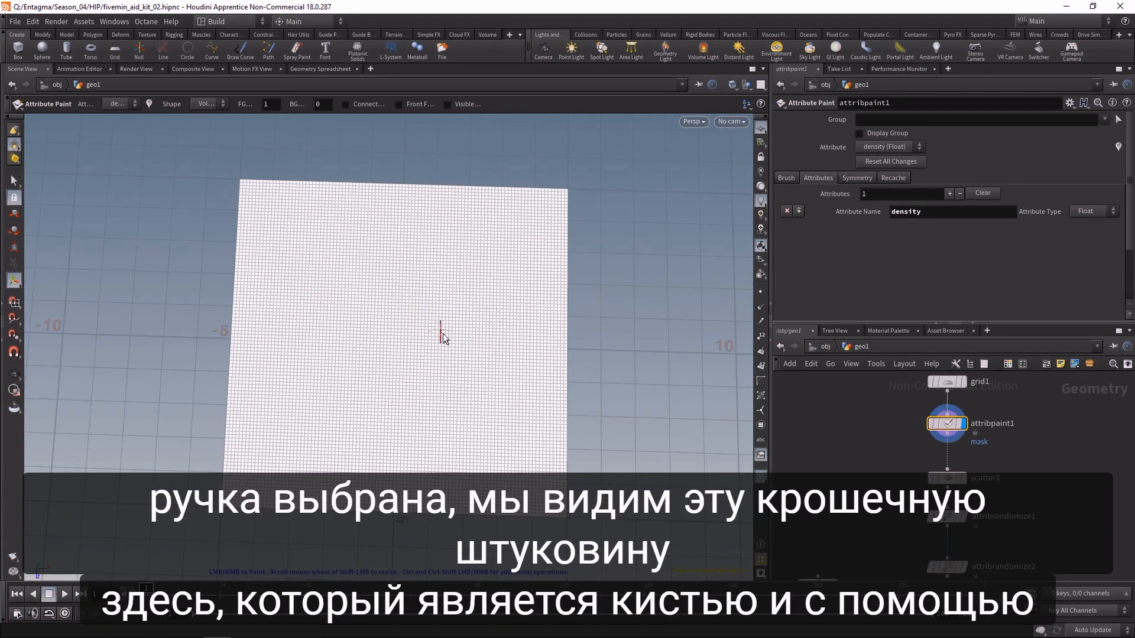
scroll(597, 369, up, 5)
scroll(597, 370, down, 5)
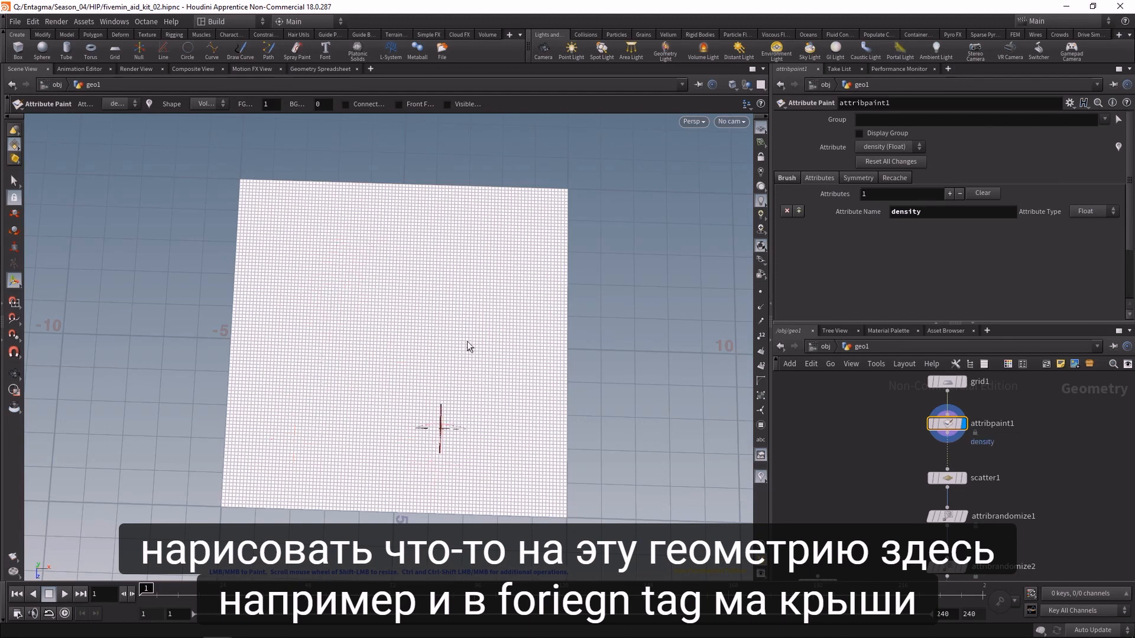
click(15, 180)
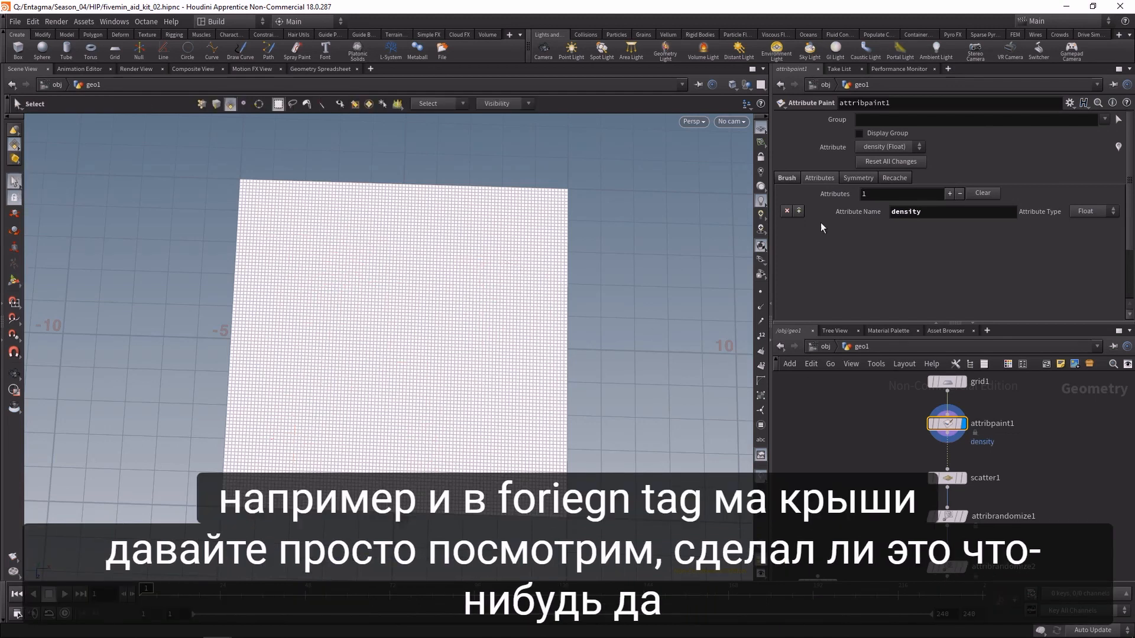
click(14, 281)
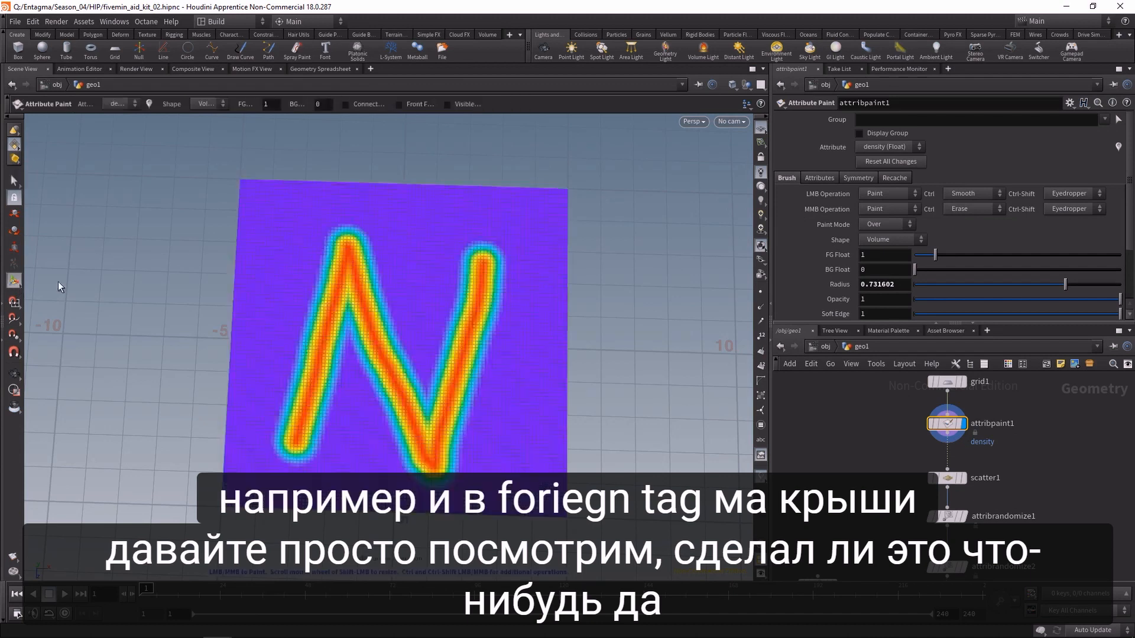
- Display scatter1 and enable its density attribute "density" so the points follow the painted N
drag(889, 415, 1005, 441)
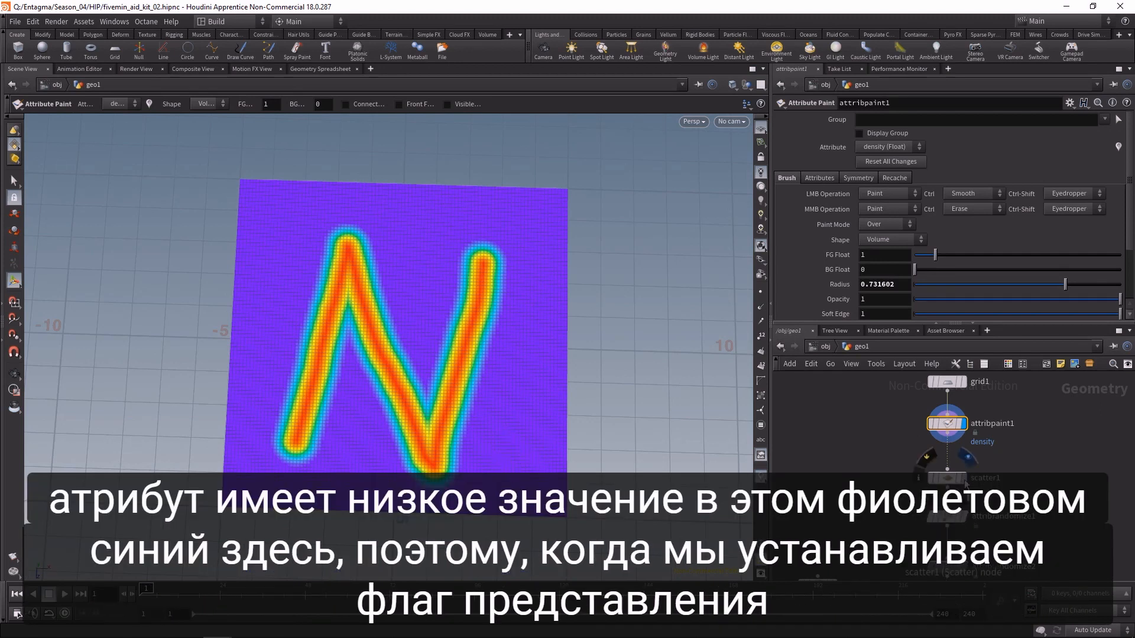
click(950, 481)
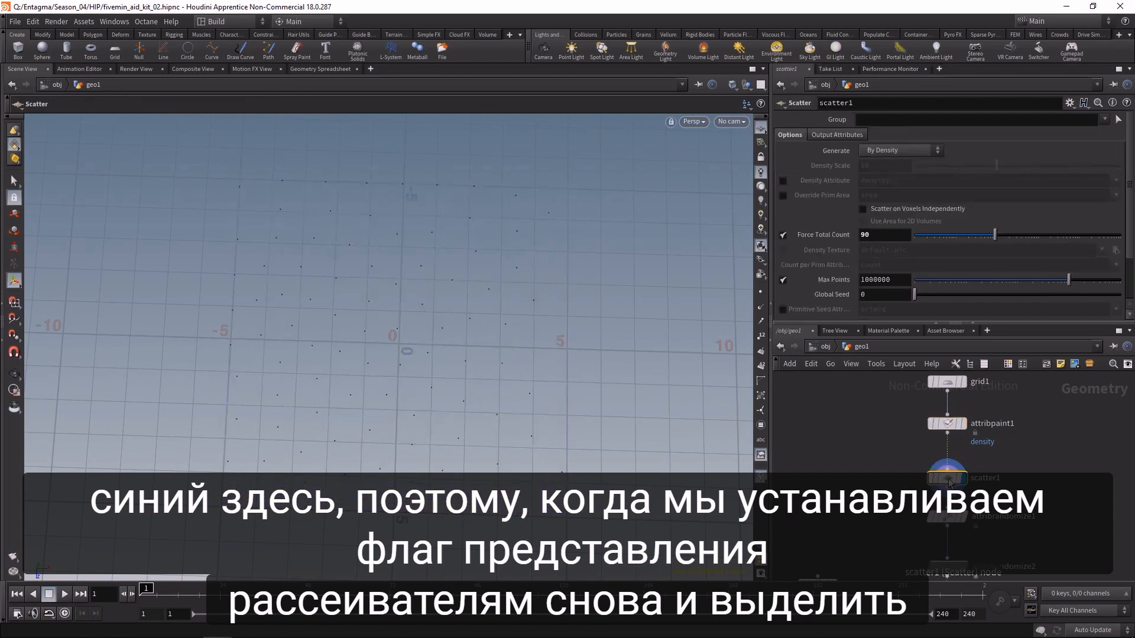
click(782, 180)
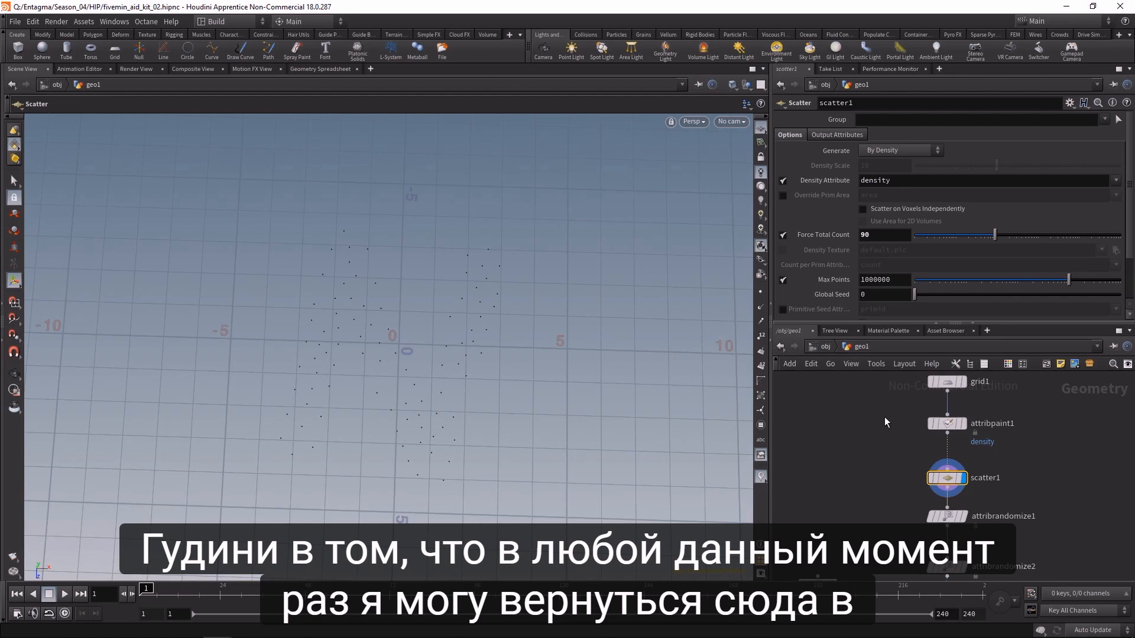
- Display attribpaint1 again and undo the unintended brush strokes on the grid
click(946, 423)
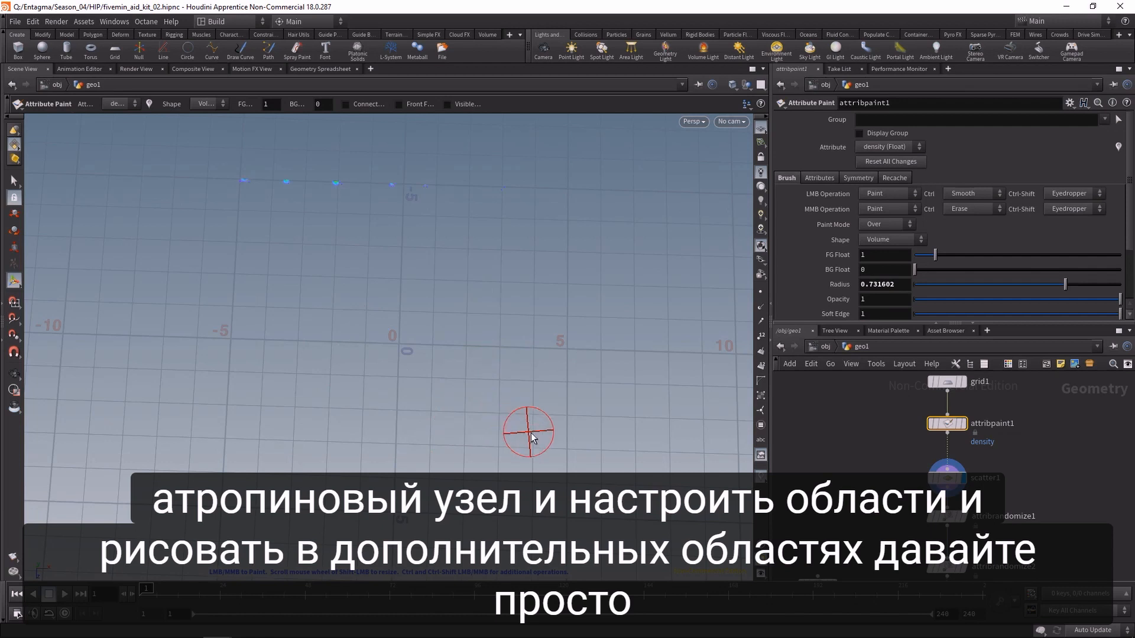
click(964, 423)
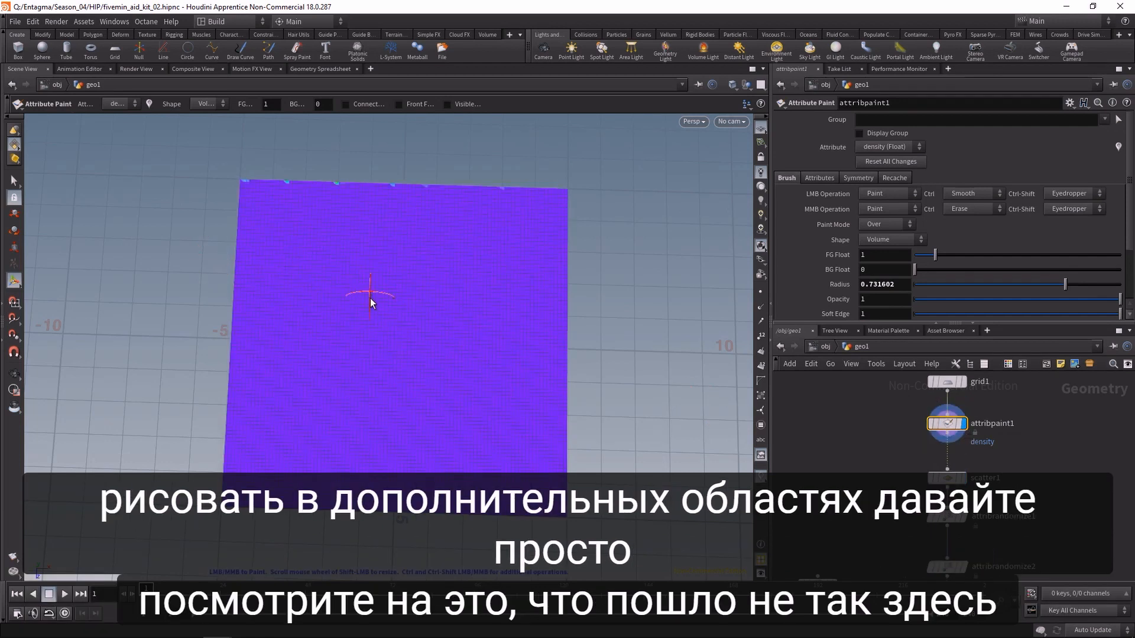
key(ctrl+z)
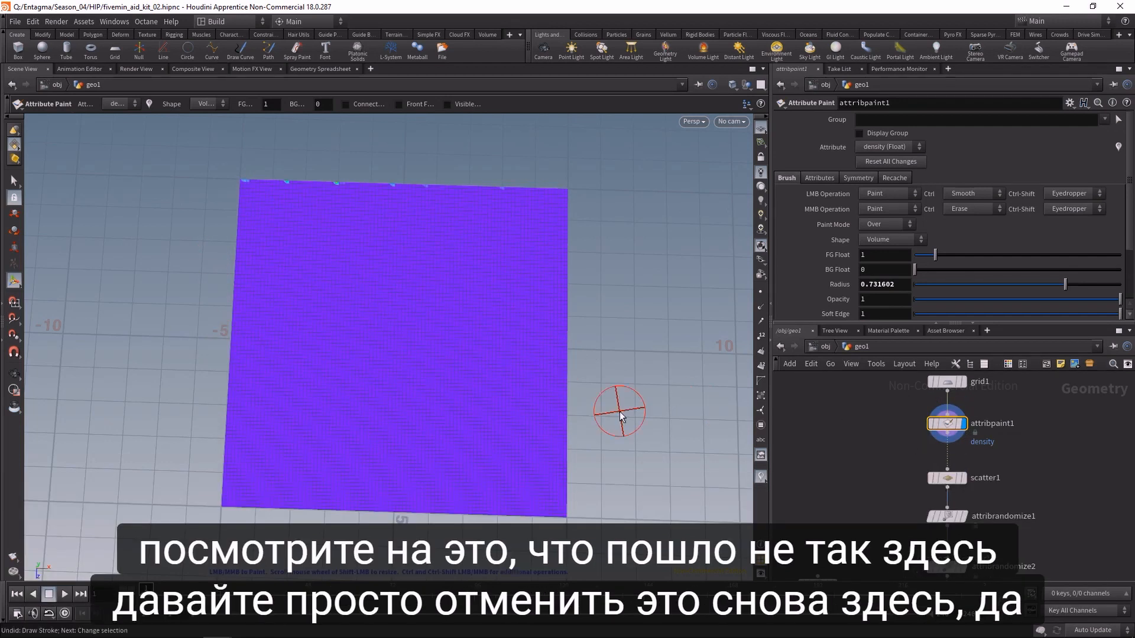
key(ctrl+z)
key(ctrl+z)
- Paint an additional round density patch beside the lower right of the N and display scatter1
mouse_move(483, 433)
mouse_down()
mouse_move(495, 462)
mouse_move(516, 408)
mouse_move(501, 445)
mouse_up()
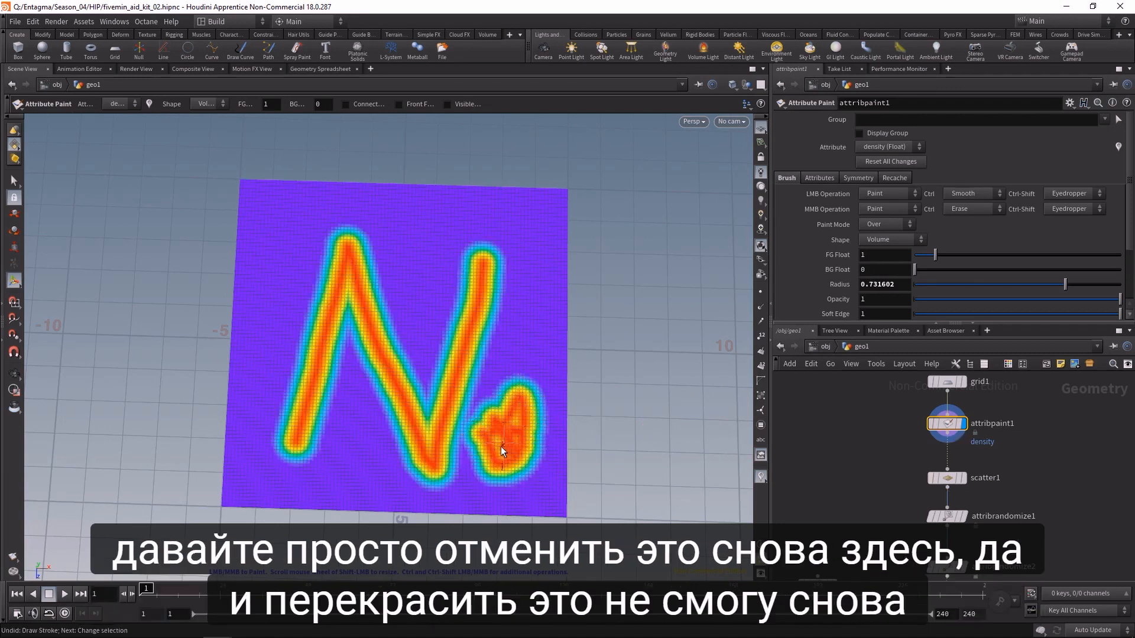
click(963, 479)
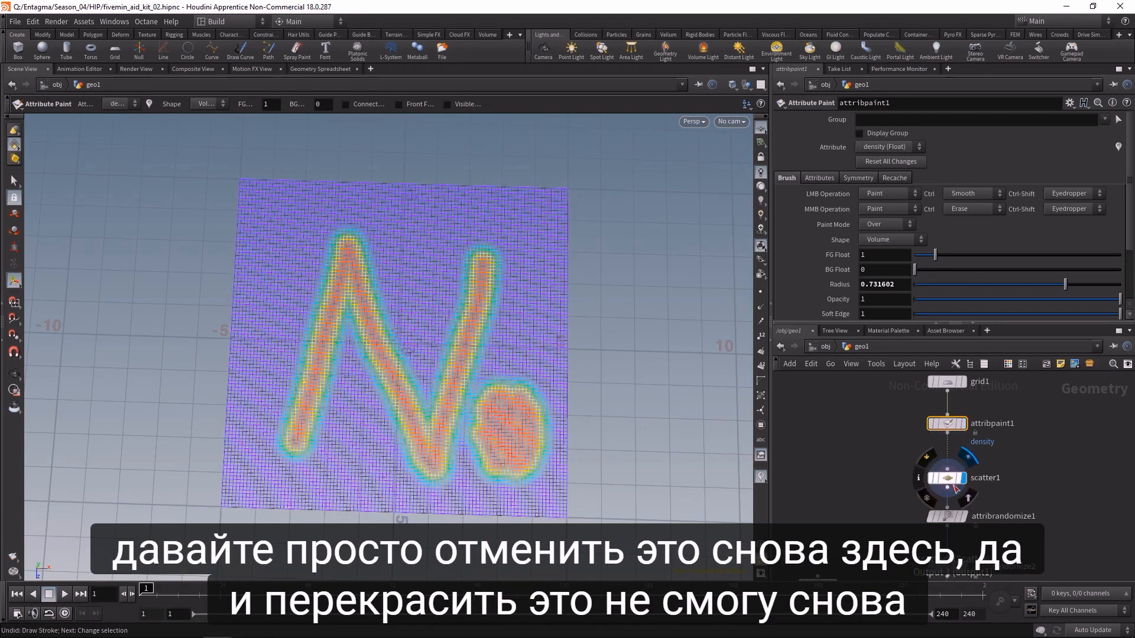
click(947, 478)
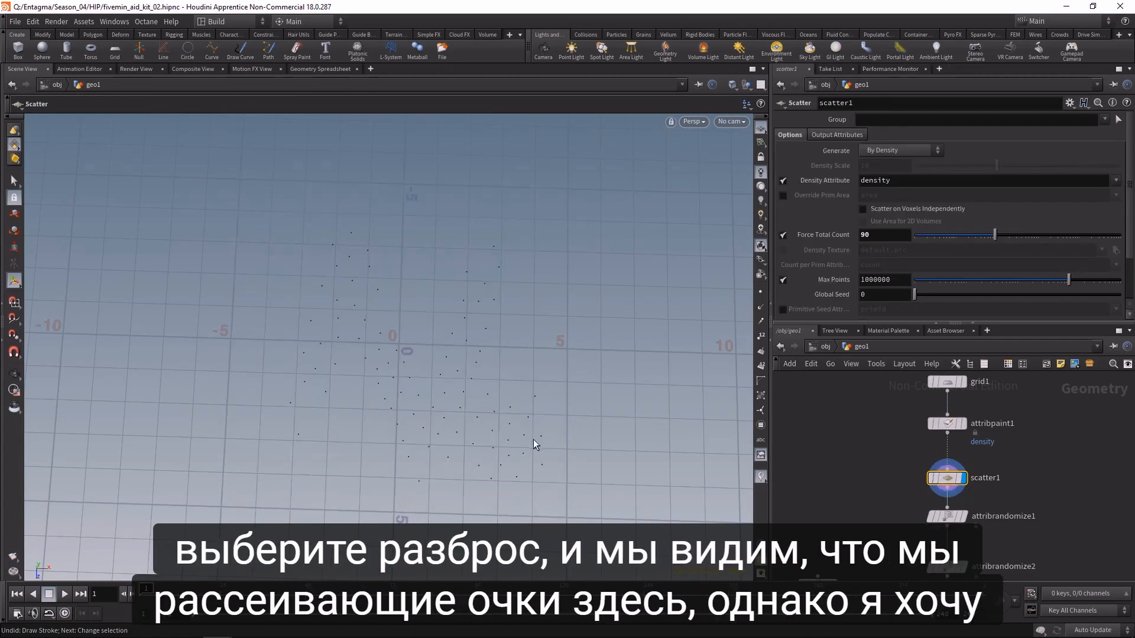
- Undo the additional density patch and display the selected scatter1 node again
key(ctrl+z)
key(ctrl+z)
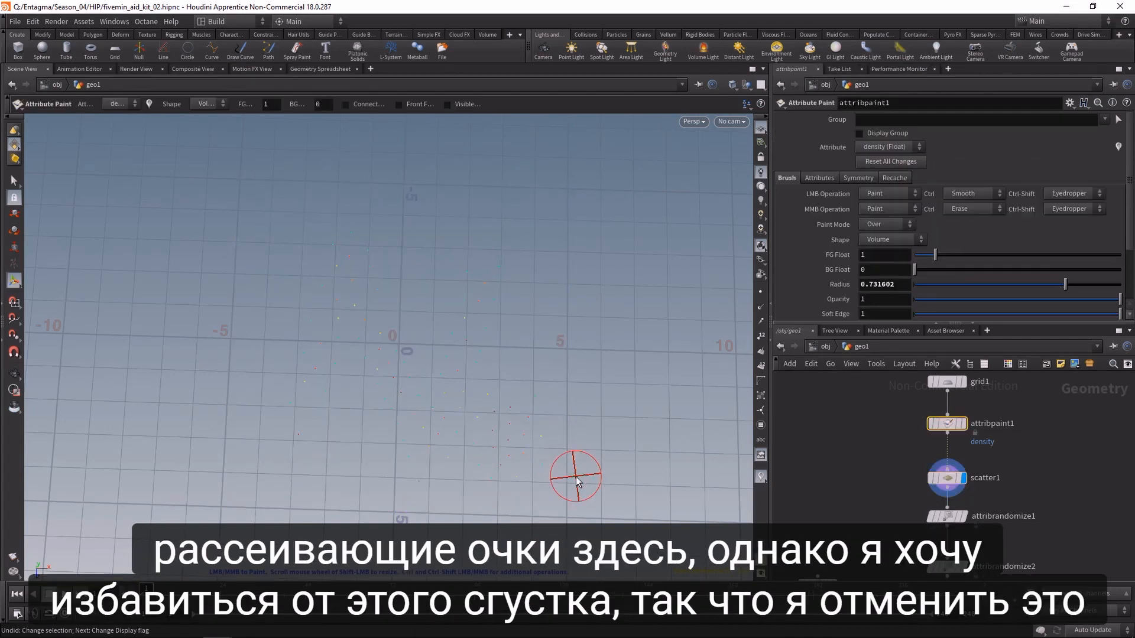
click(965, 478)
click(947, 478)
- Step the display through attribrandomize1 and attribrandomize2 to the final output with the spheres copied onto the points
middle_drag(1038, 553, 979, 482)
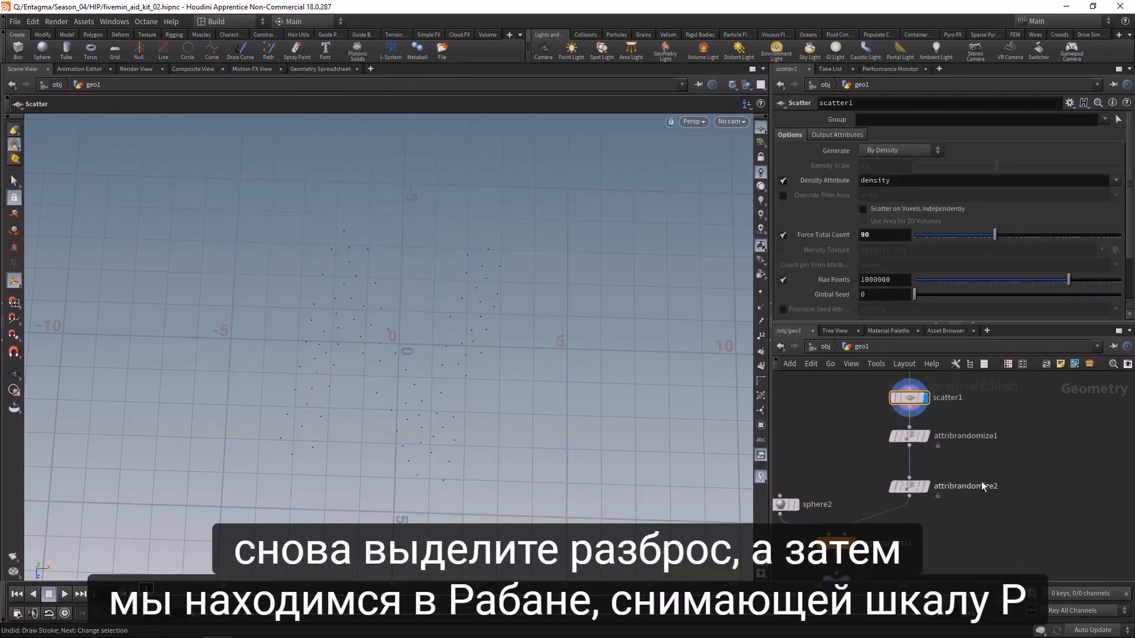
click(926, 436)
click(909, 438)
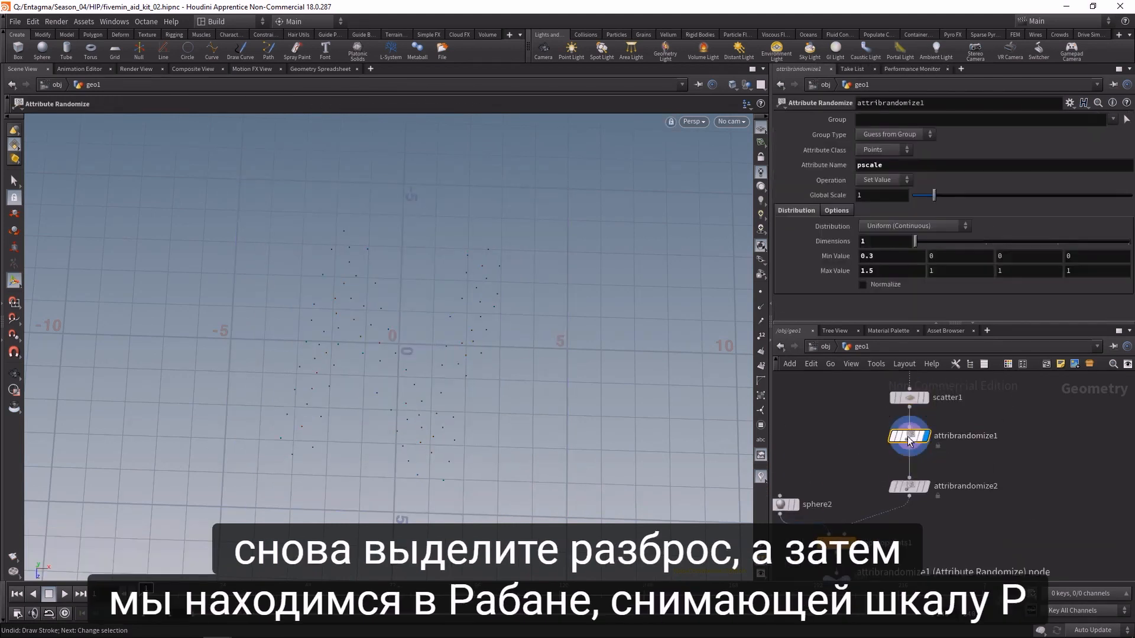
click(909, 493)
middle_drag(863, 542, 881, 503)
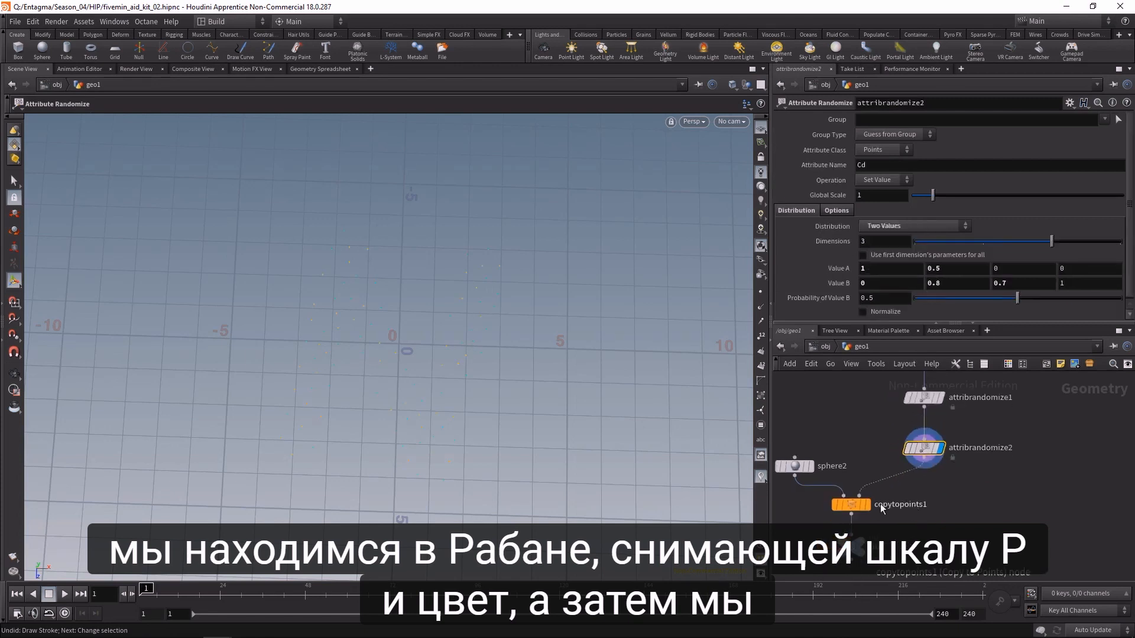
click(869, 506)
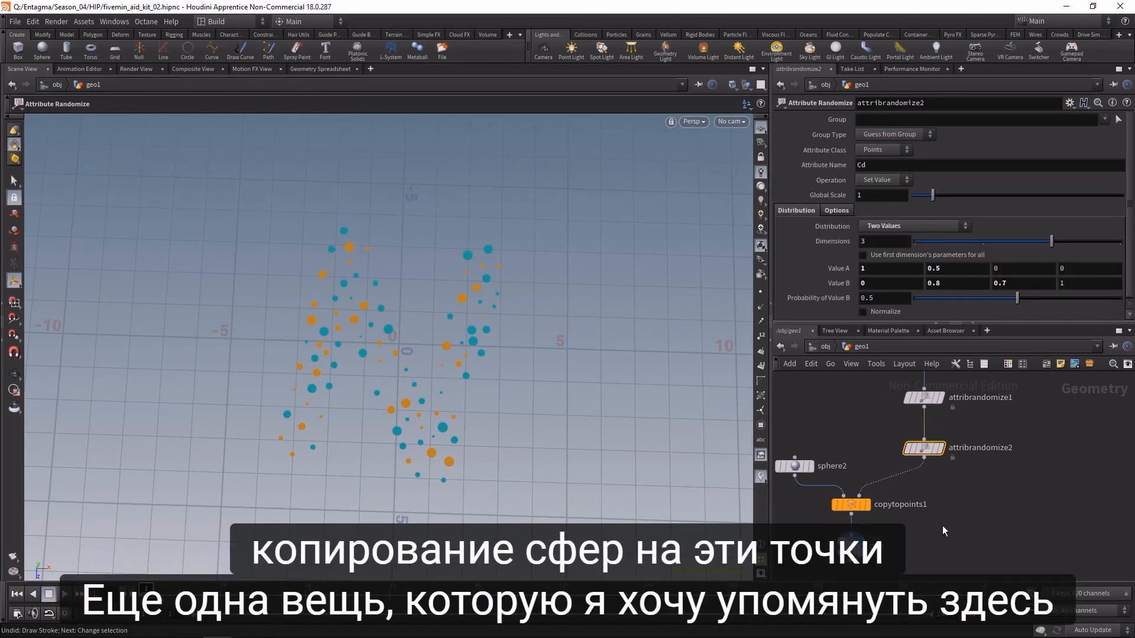
- Set the uniform scale of sphere2 to 1
drag(827, 433, 782, 487)
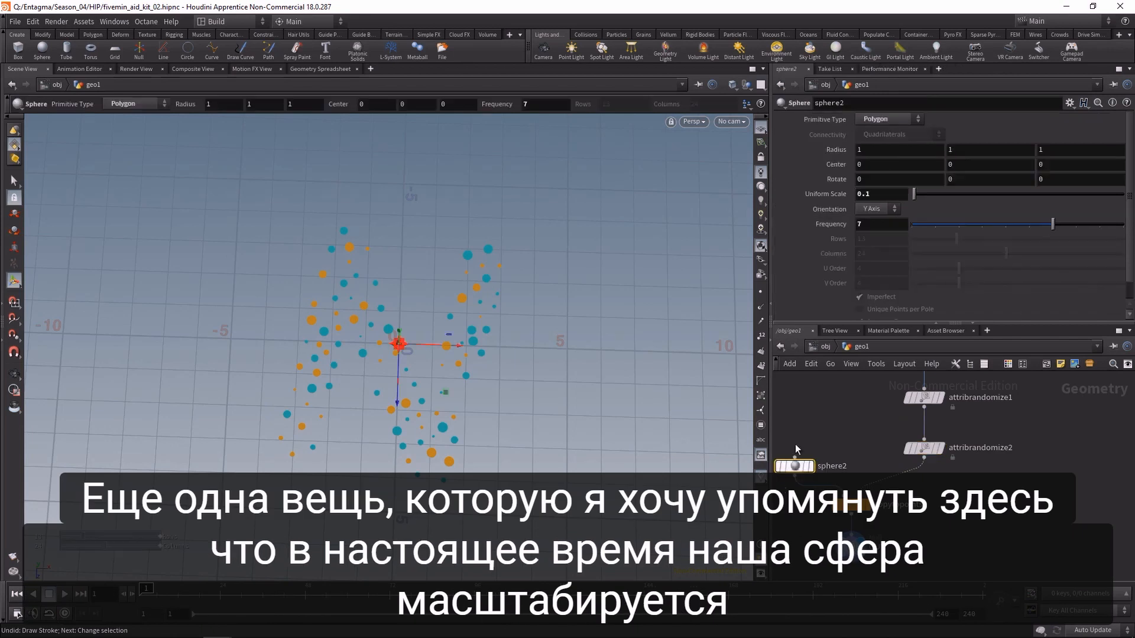
click(873, 195)
text(1)
- Set the pscale range on attribrandomize1 to a minimum of 0.05 and a maximum of 0.2
middle_drag(856, 408, 857, 466)
click(913, 442)
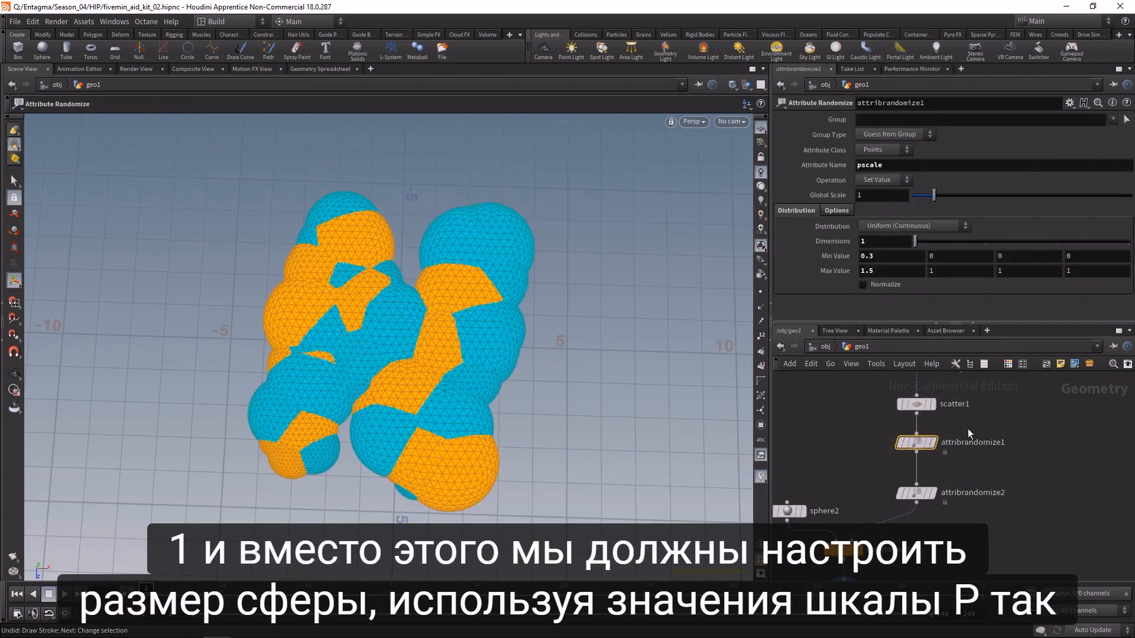
click(881, 257)
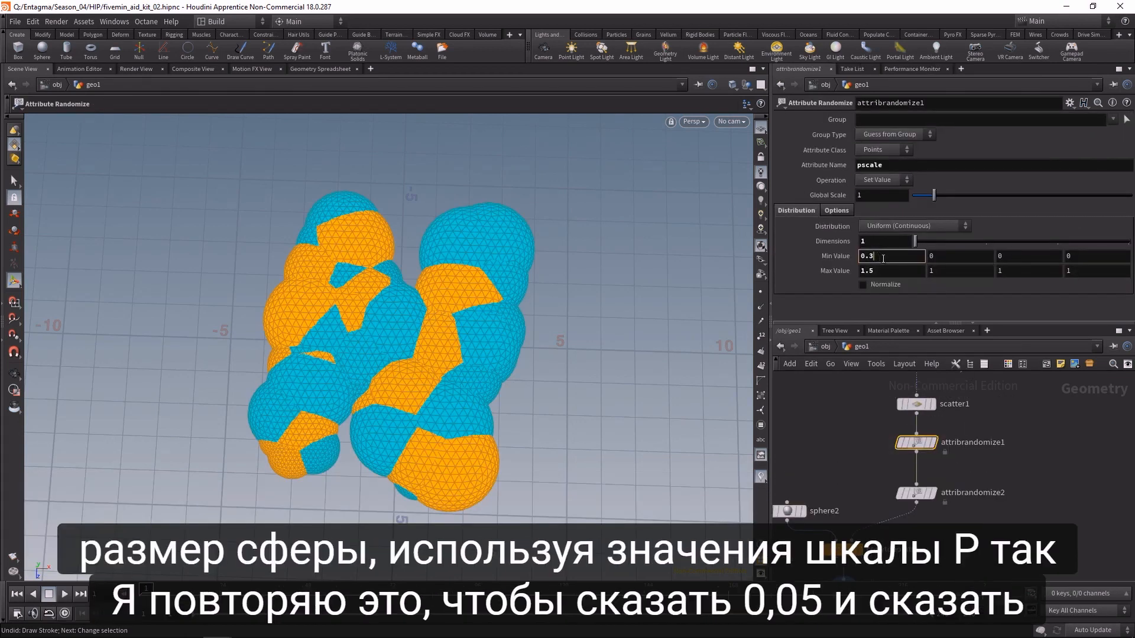
text(0.05)
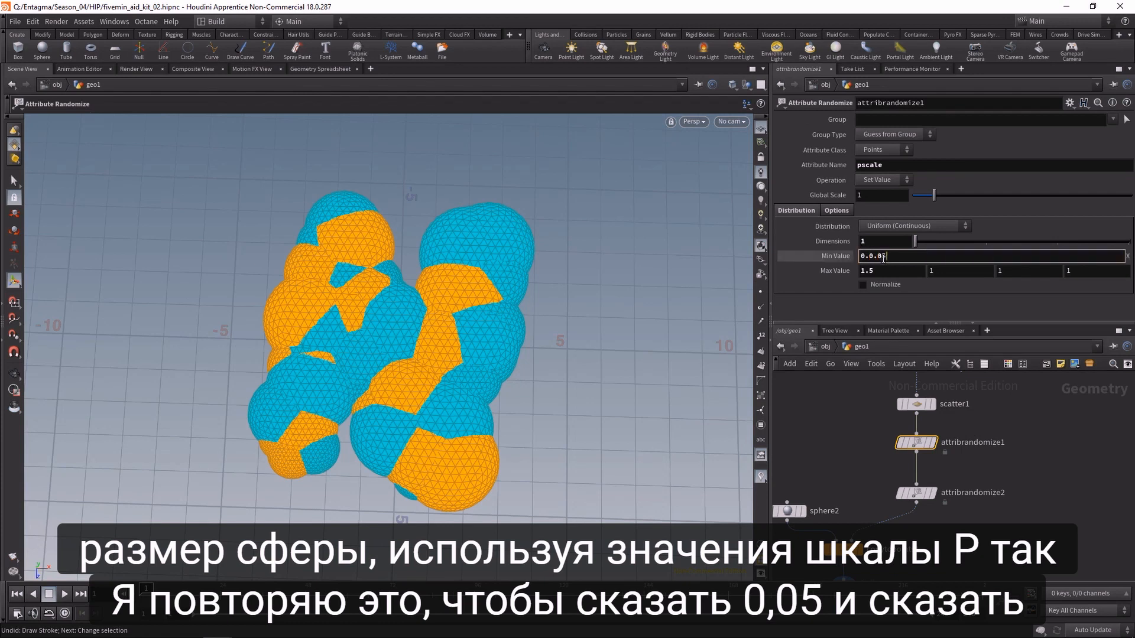
key(Tab)
text(0.)
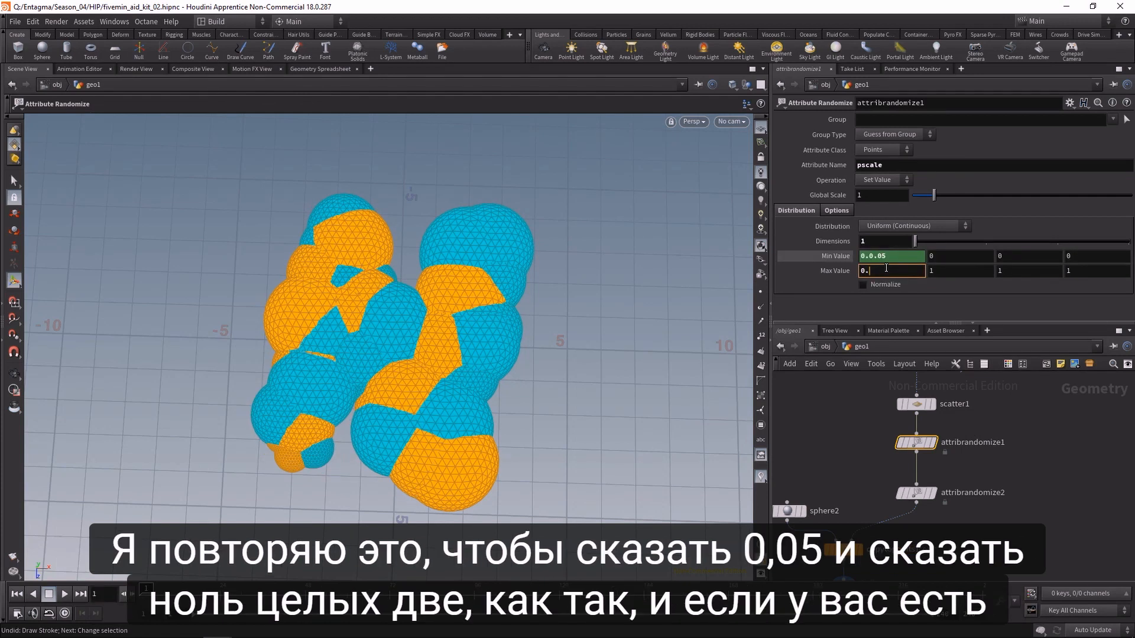
text(2)
key(Return)
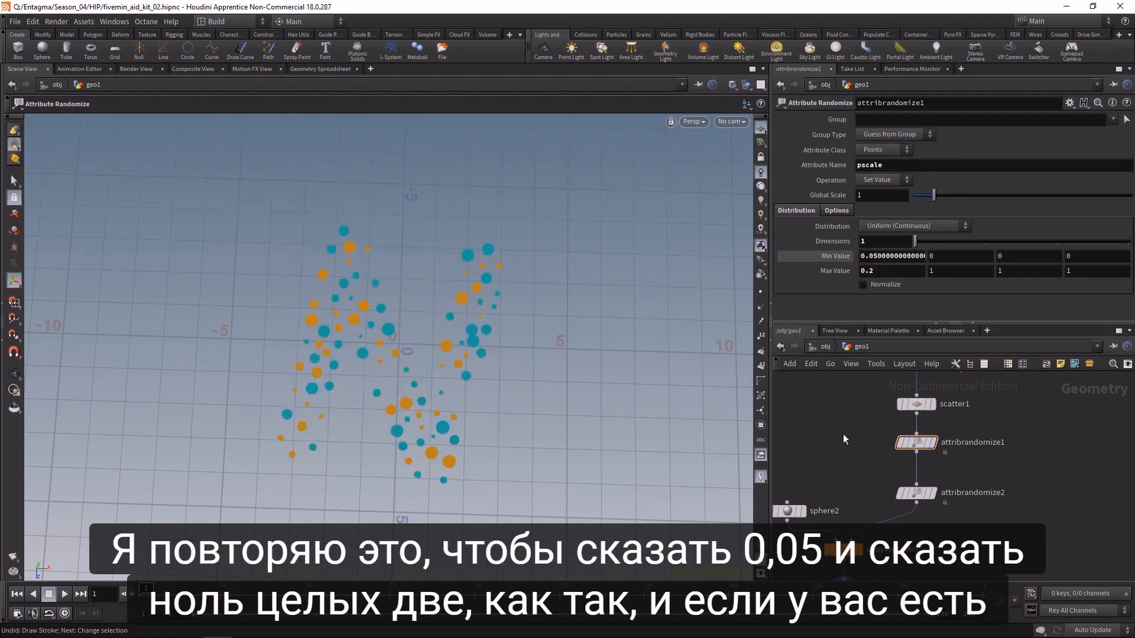
- Clean the rounding error out of the pscale minimum on attribrandomize1 by setting it to exactly 0.05
click(895, 256)
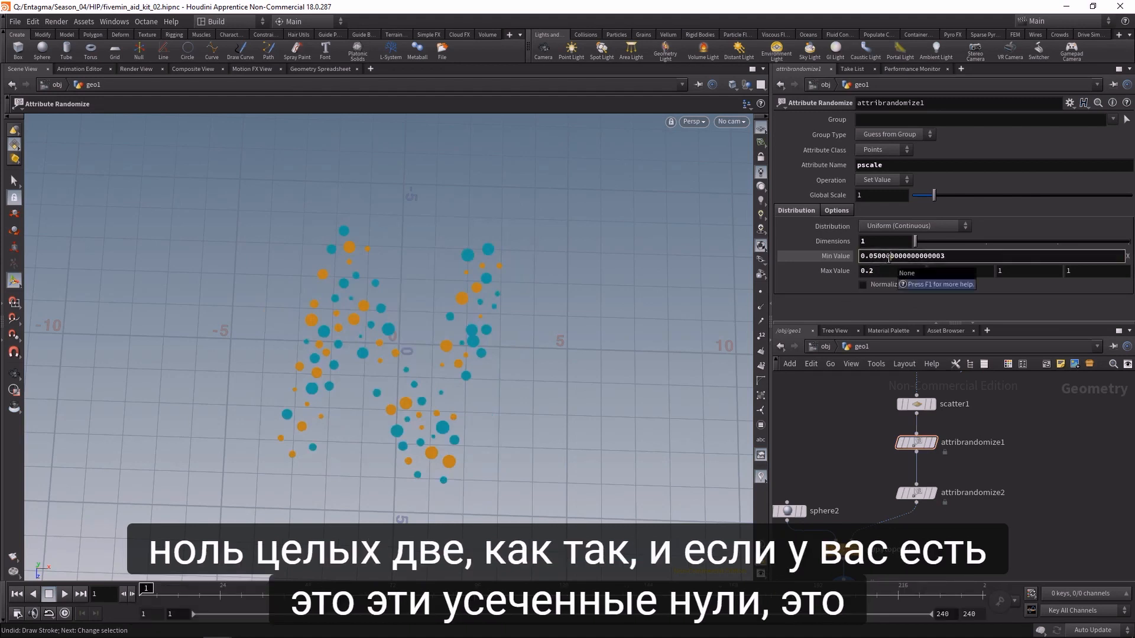
key(Left)
key(Left)
key(Left)
key(Left)
key(Left)
key(Left)
key(Left)
key(Left)
key(Left)
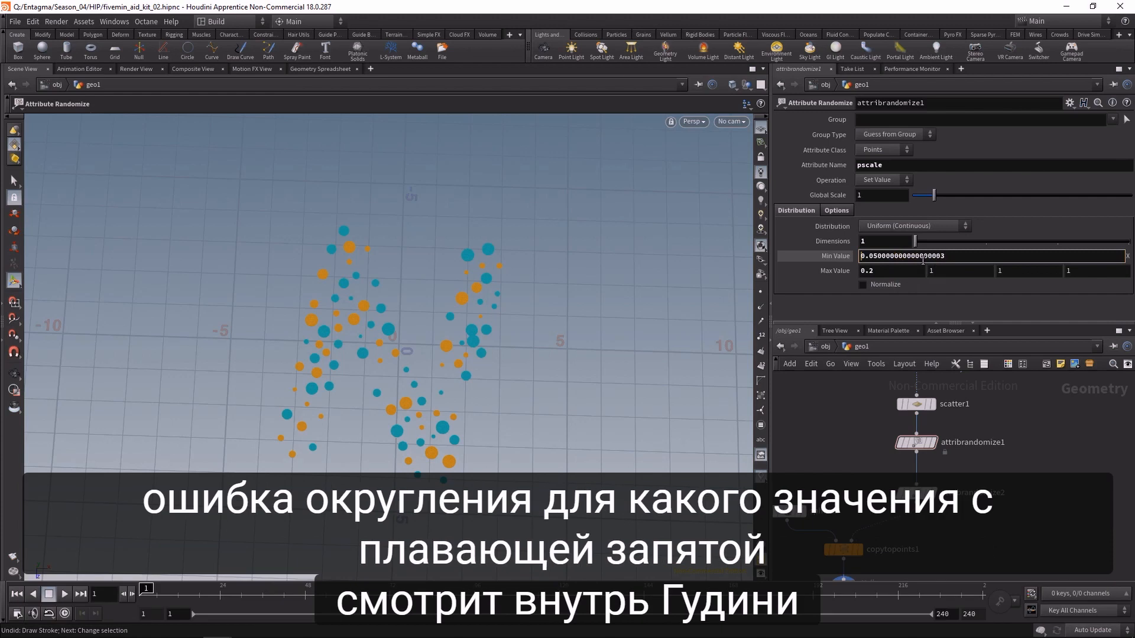
click(835, 258)
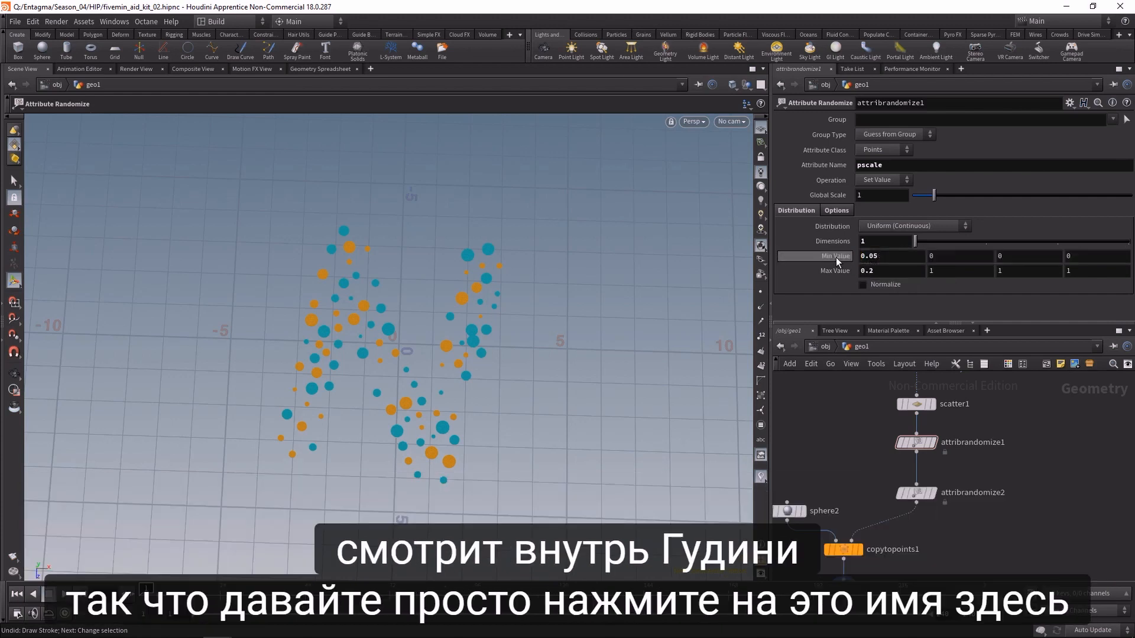
- Set the Force Total Count of scatter1 to 150
middle_drag(849, 419, 847, 454)
drag(848, 426, 958, 460)
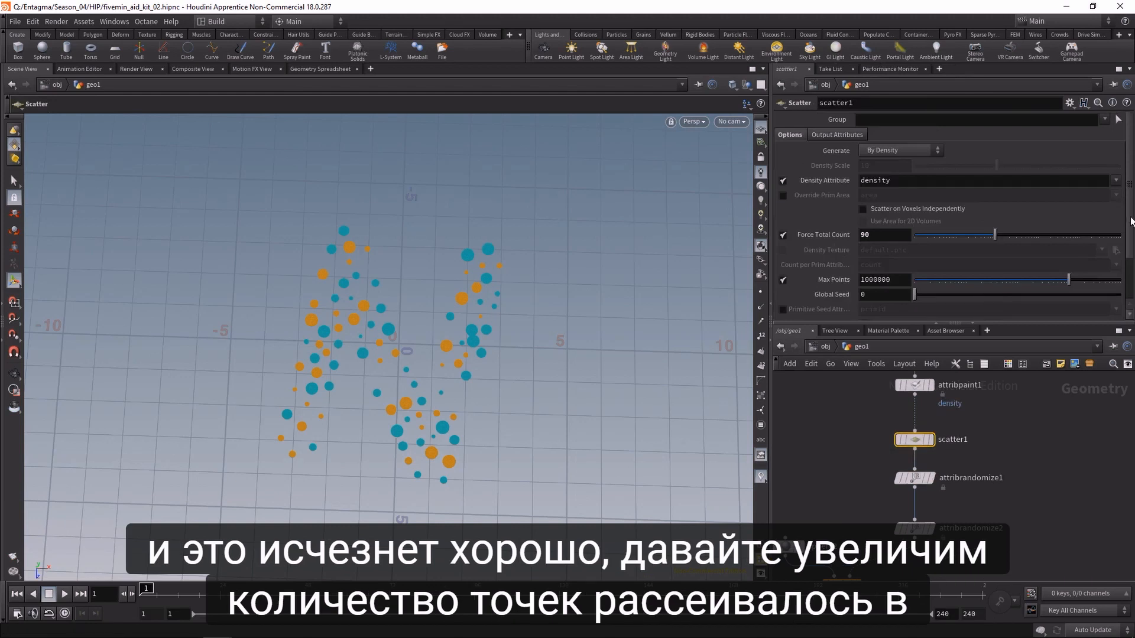
scroll(945, 225, down, 2)
scroll(864, 230, up, 2)
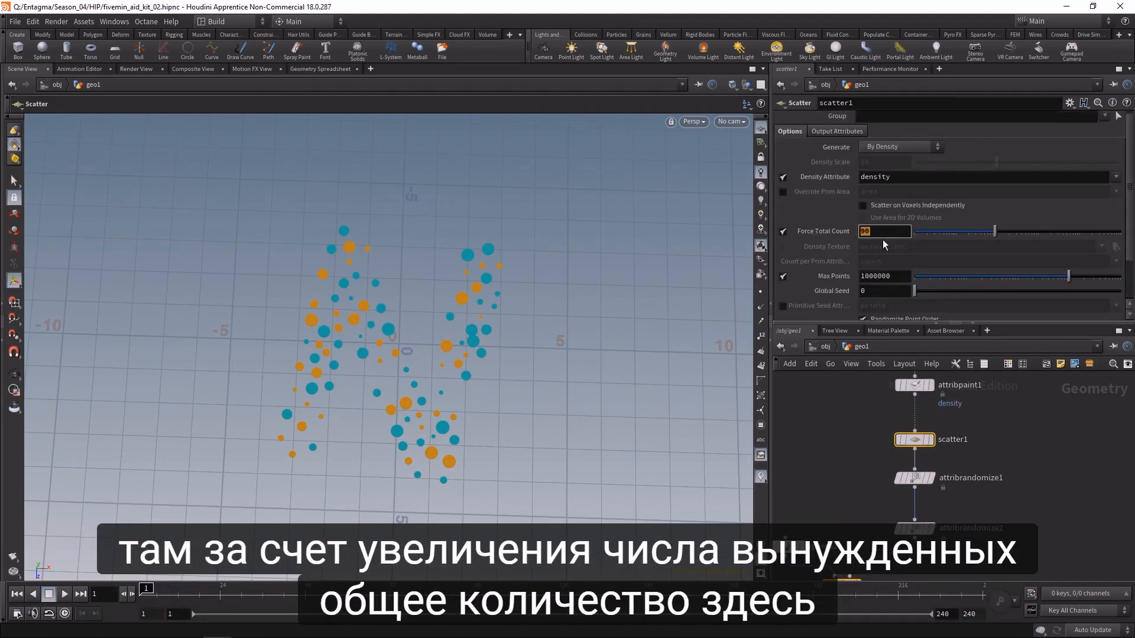
text(150)
key(Return)
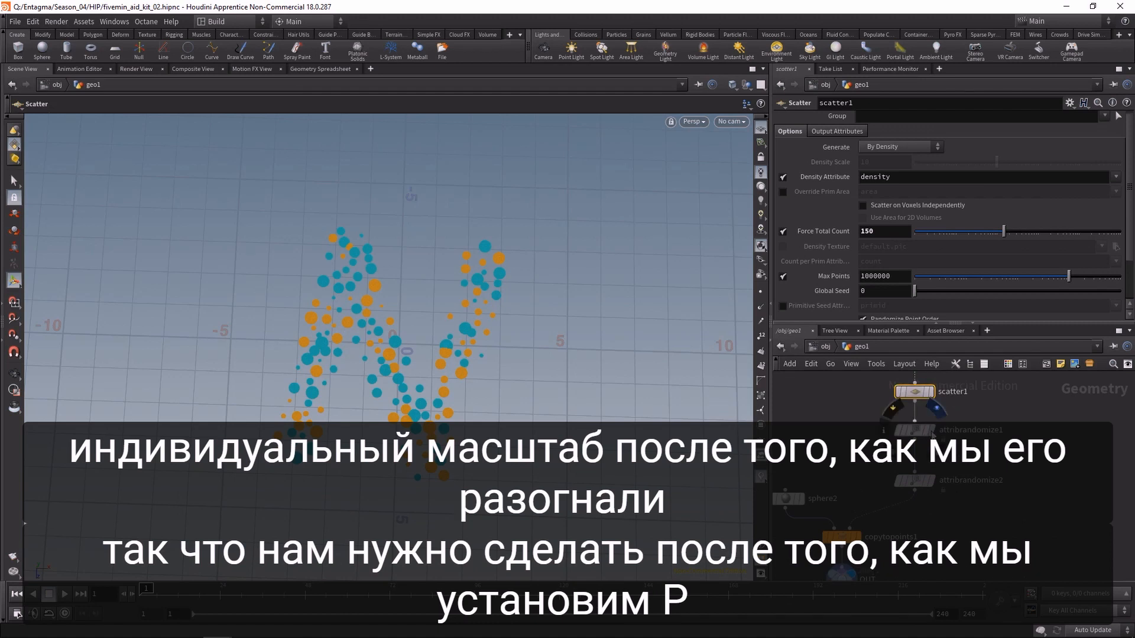
- Insert a Point Relax node between attribrandomize1 and attribrandomize2 and display its result
click(935, 408)
click(910, 429)
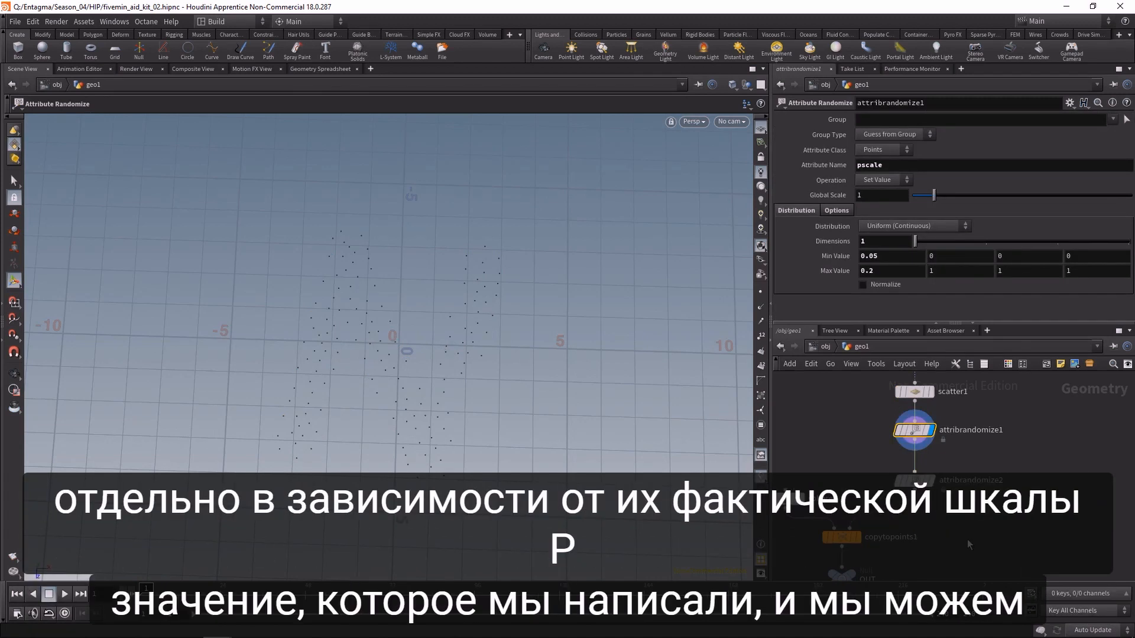
drag(914, 484, 915, 503)
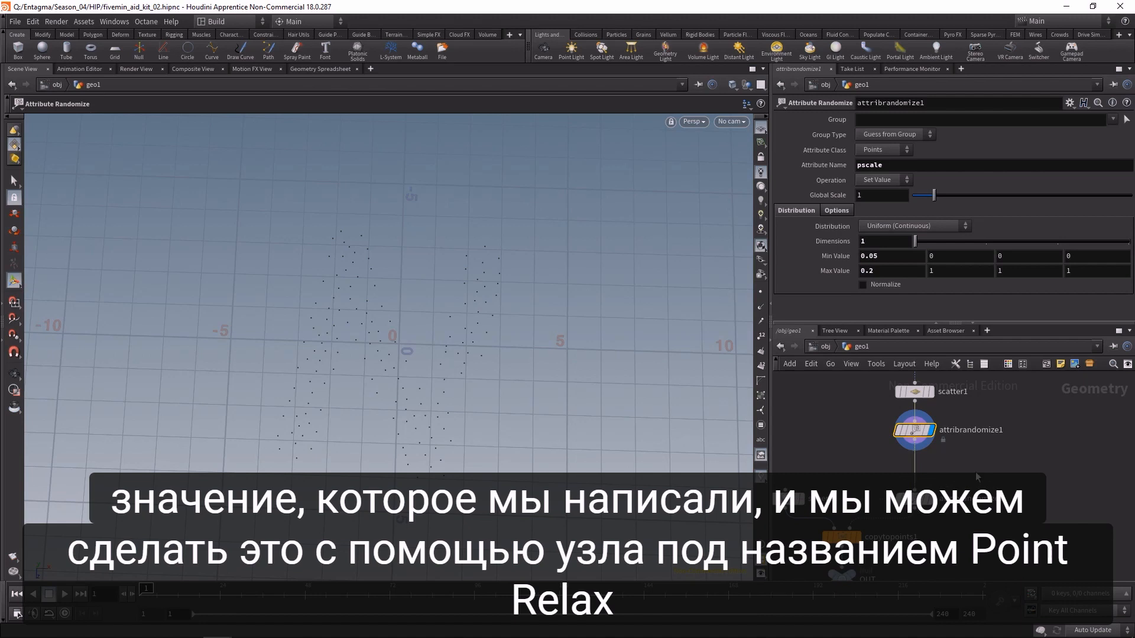
key(Tab)
text(rel)
key(Down)
key(Return)
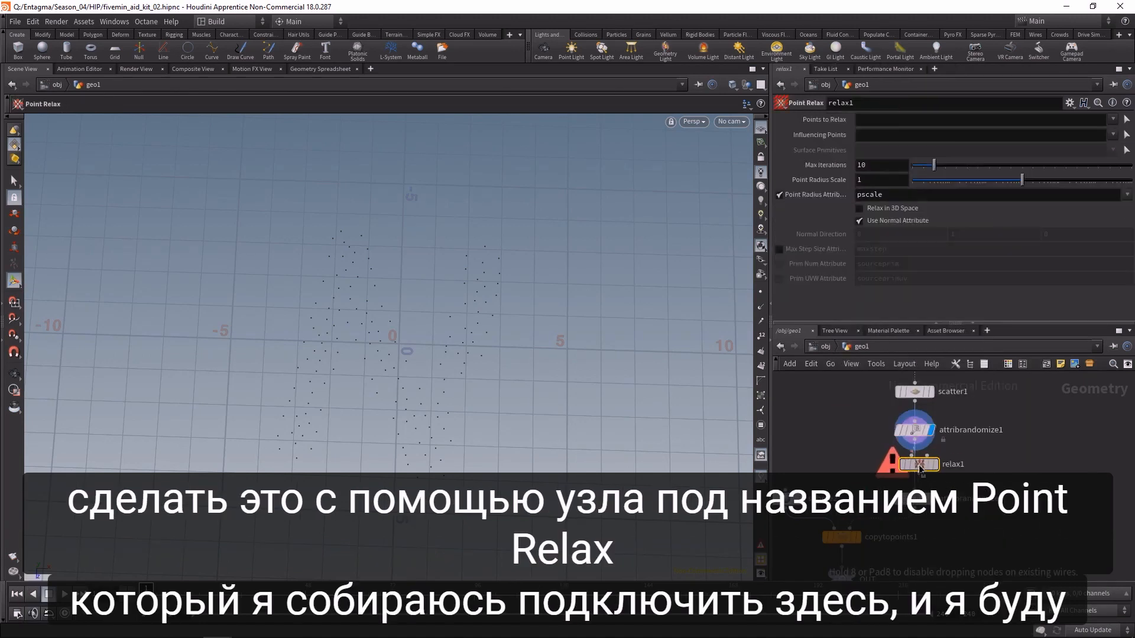
click(917, 467)
drag(914, 431, 879, 432)
click(931, 468)
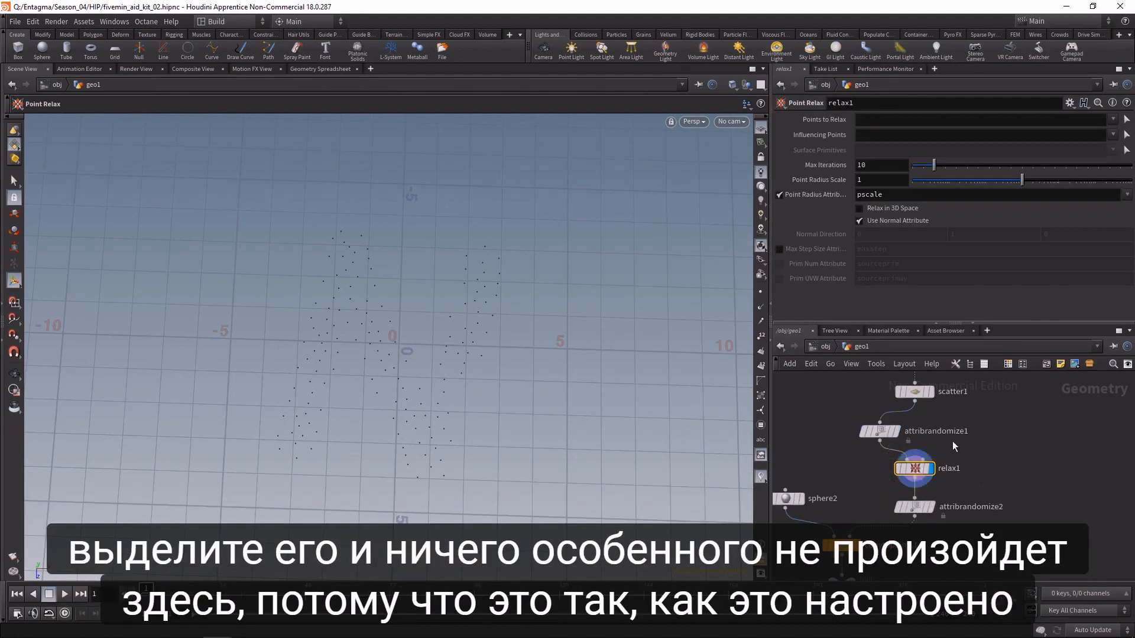
- Line up scatter1 and attribrandomize1, and connect the attribpaint1 grid to the second input of relax1
middle_drag(950, 435, 932, 467)
drag(896, 424, 861, 426)
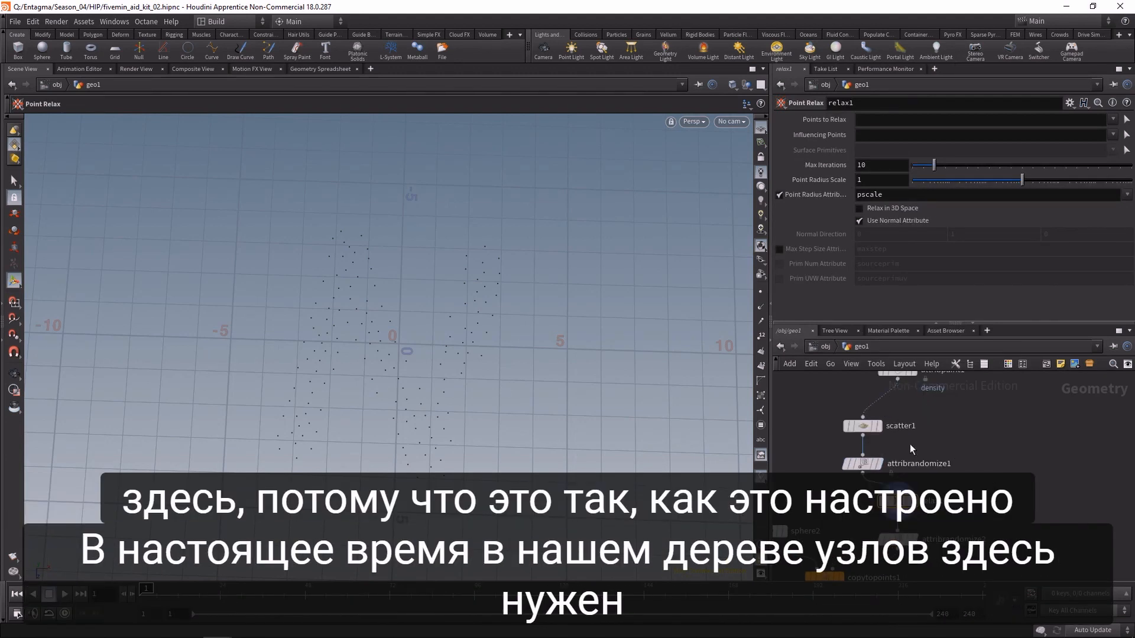
scroll(909, 444, down, 1)
click(904, 478)
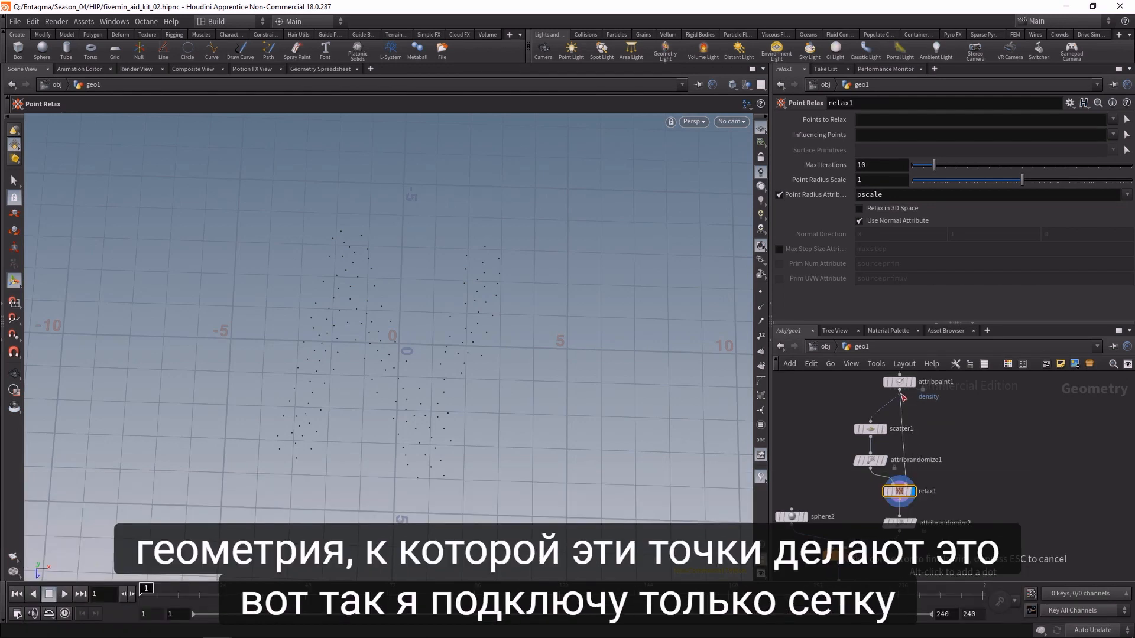
click(902, 397)
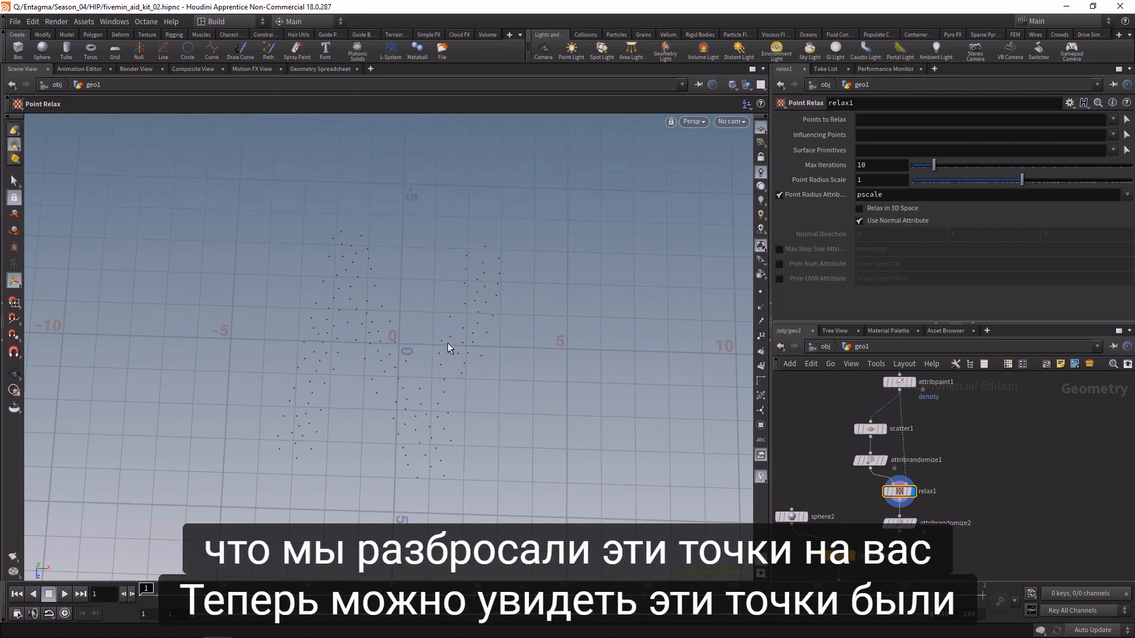
- Display the OUT node and toggle the bypass of relax1 to compare the spheres with and without relaxation
middle_drag(1015, 536, 1042, 462)
click(875, 514)
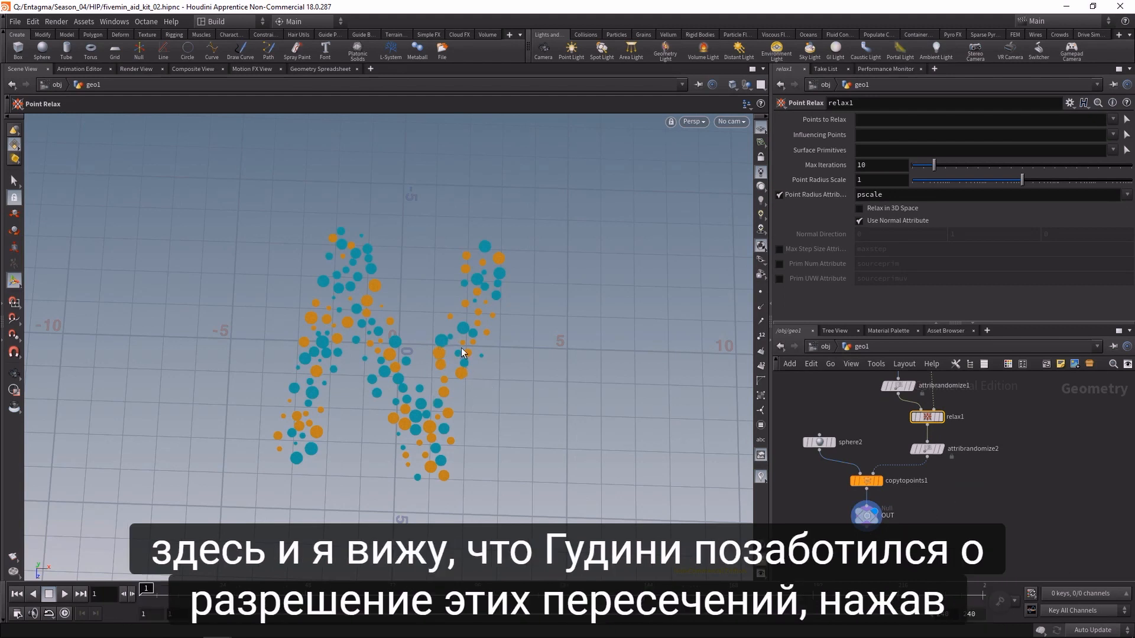
click(913, 419)
click(913, 418)
click(913, 419)
- Tidy the node tree by moving grid1 and attribpaint1 together into line above relax1
middle_drag(932, 377, 1001, 474)
scroll(1001, 474, down, 3)
drag(947, 452, 983, 491)
drag(977, 482, 965, 480)
drag(1053, 440, 998, 436)
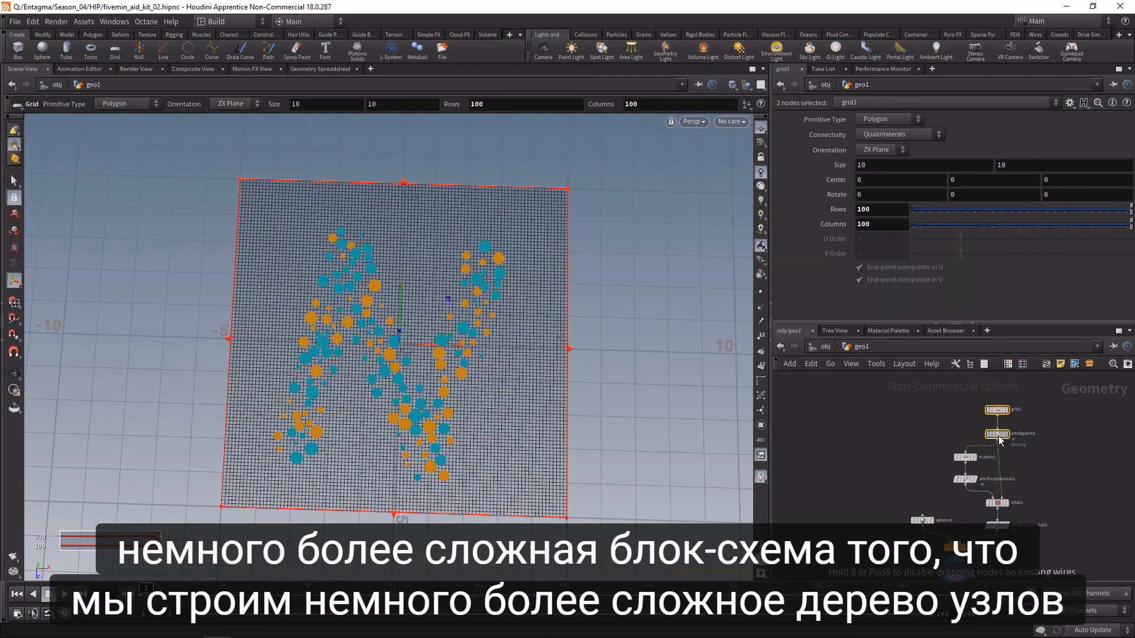
click(1030, 479)
middle_drag(982, 457, 968, 432)
- Mark the attribpaint1 node with a red node color and select the OUT node
drag(1008, 410, 981, 407)
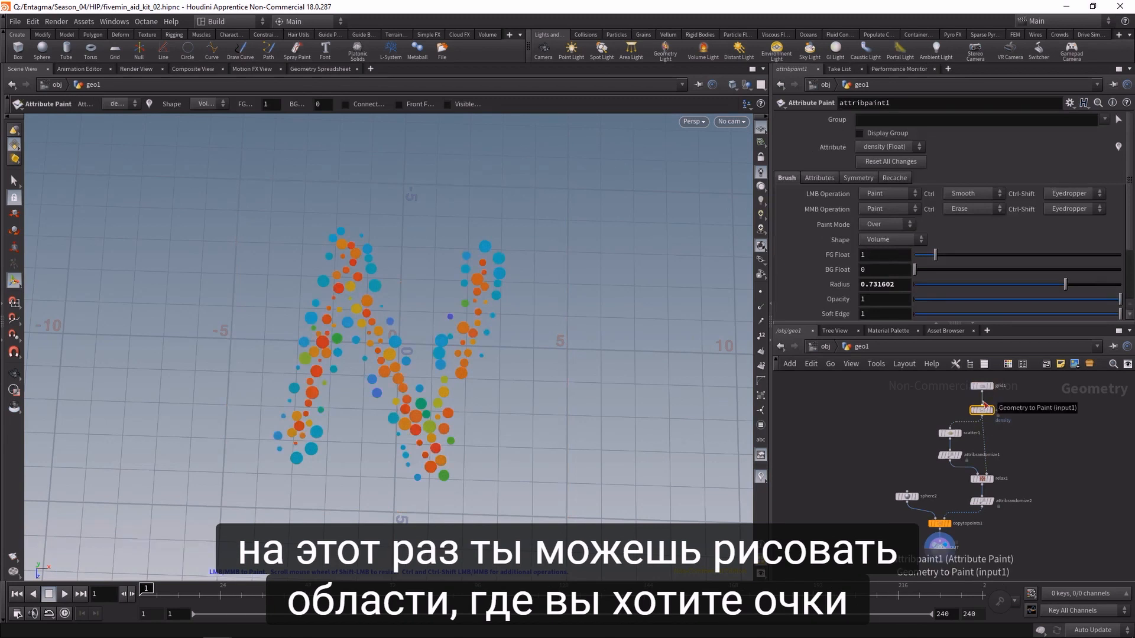
click(981, 479)
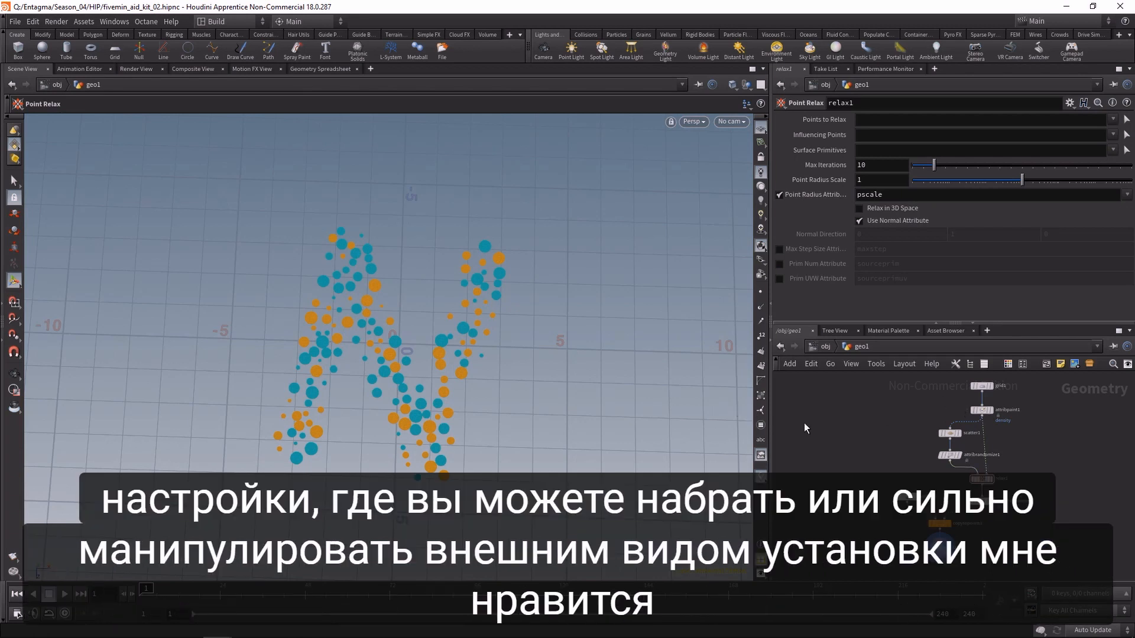
click(982, 410)
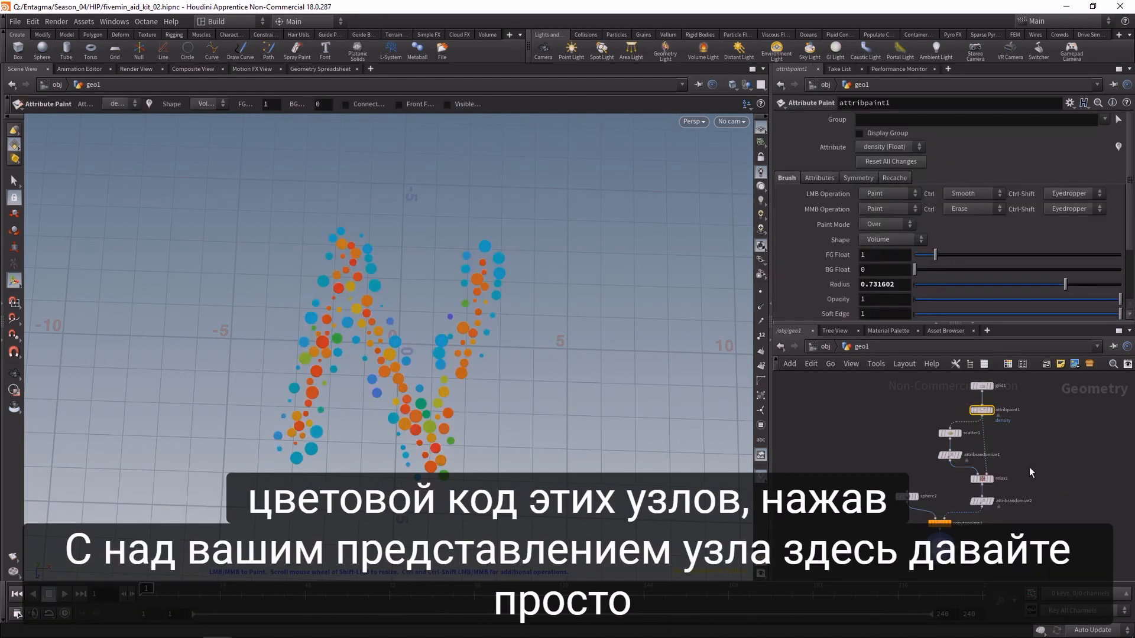
key(c)
click(1068, 501)
key(c)
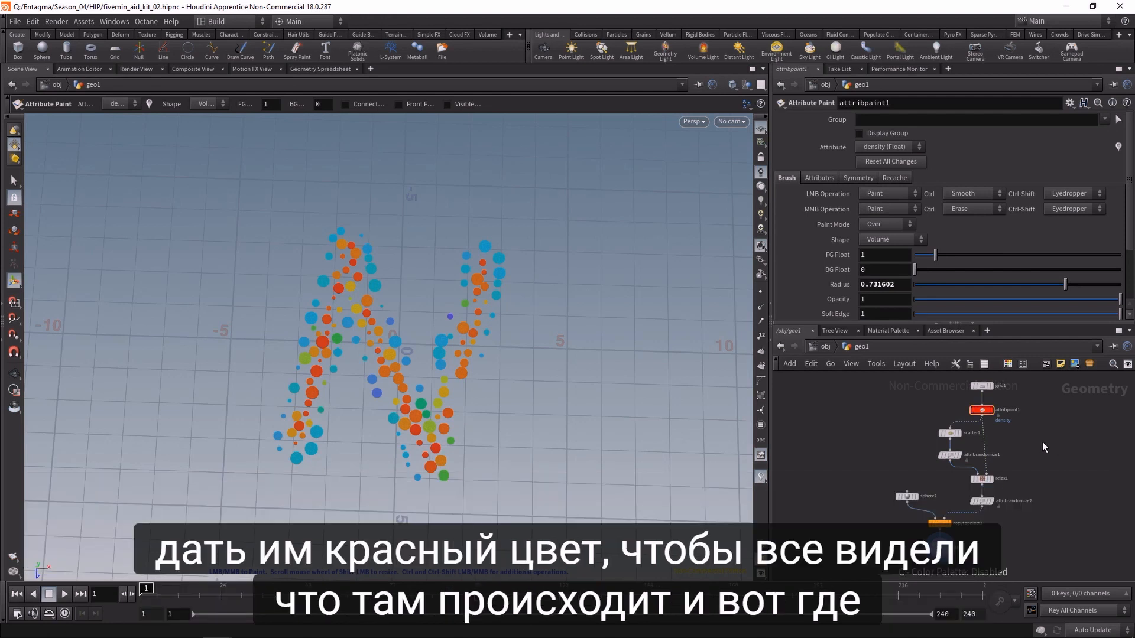
click(921, 542)
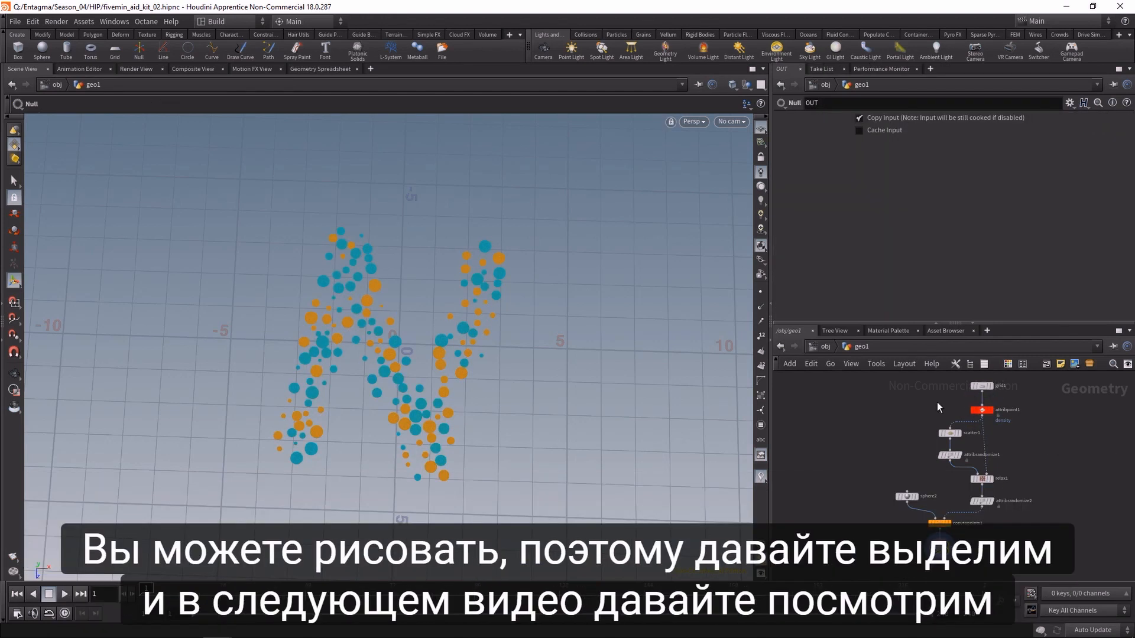
mouse_move(998, 414)
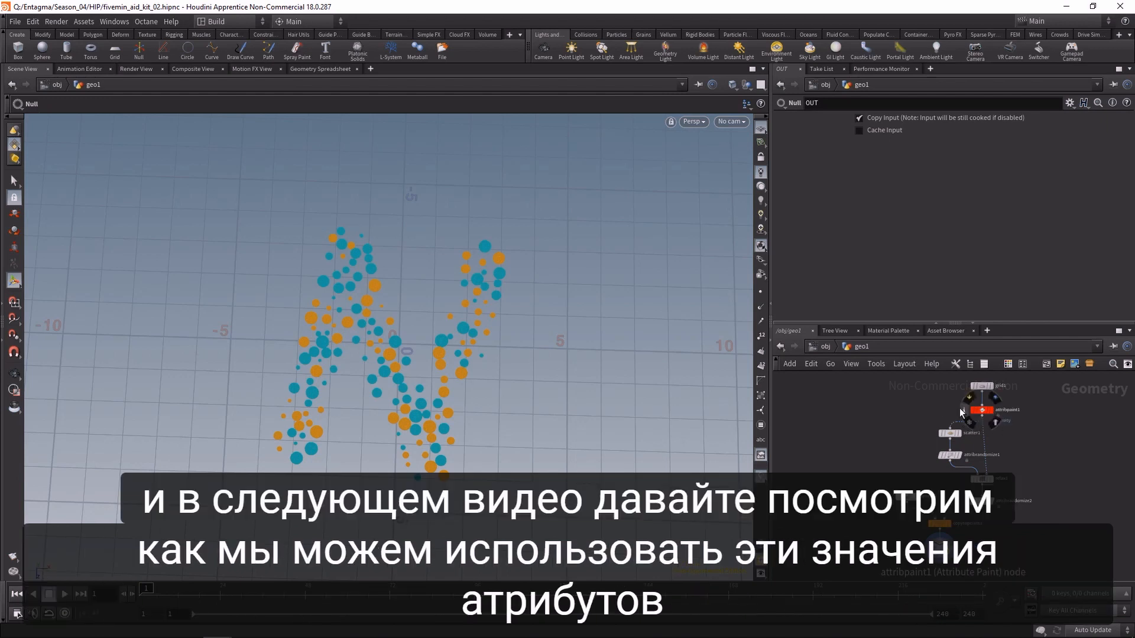
mouse_move(996, 390)
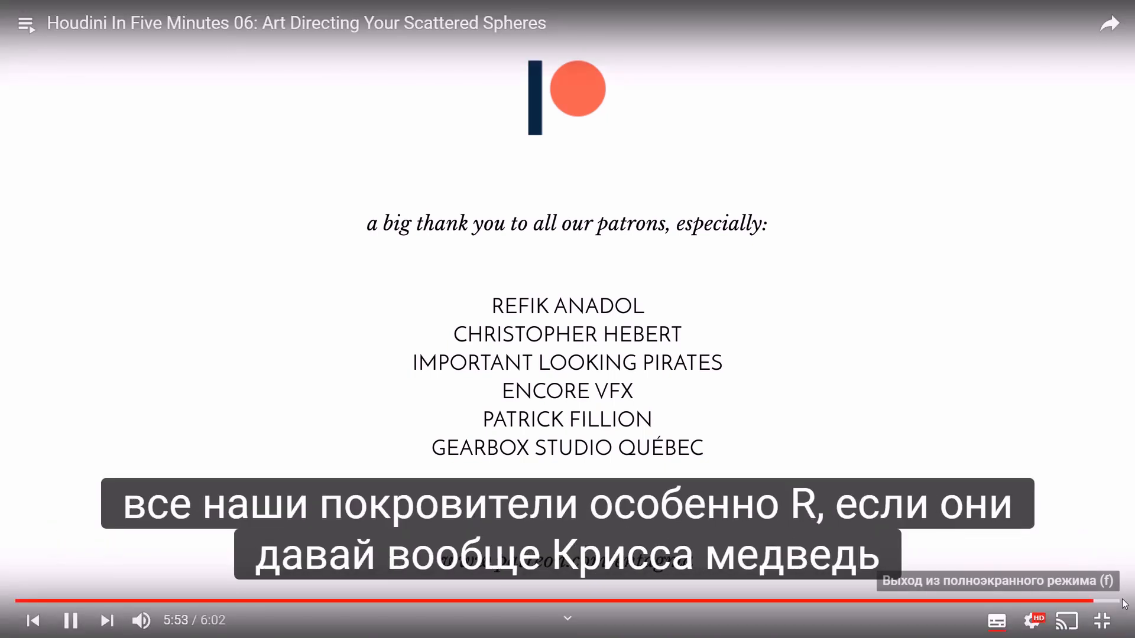
click(1111, 602)
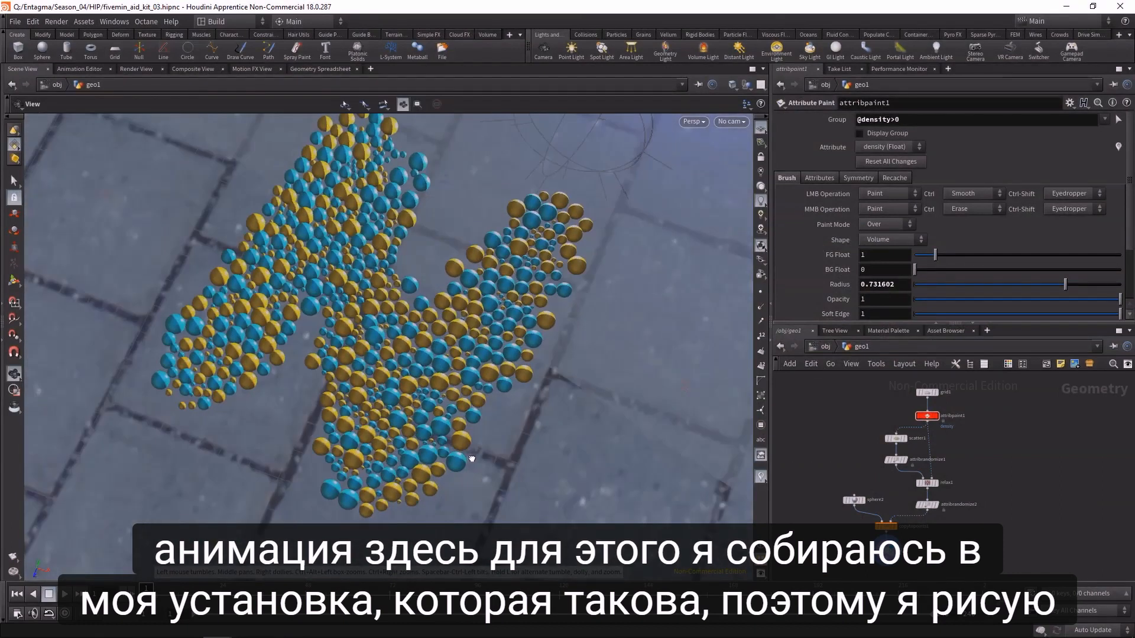
- Display the painted grid of attribpaint1, and add a Mountain node fed by it as the new displayed node
click(937, 416)
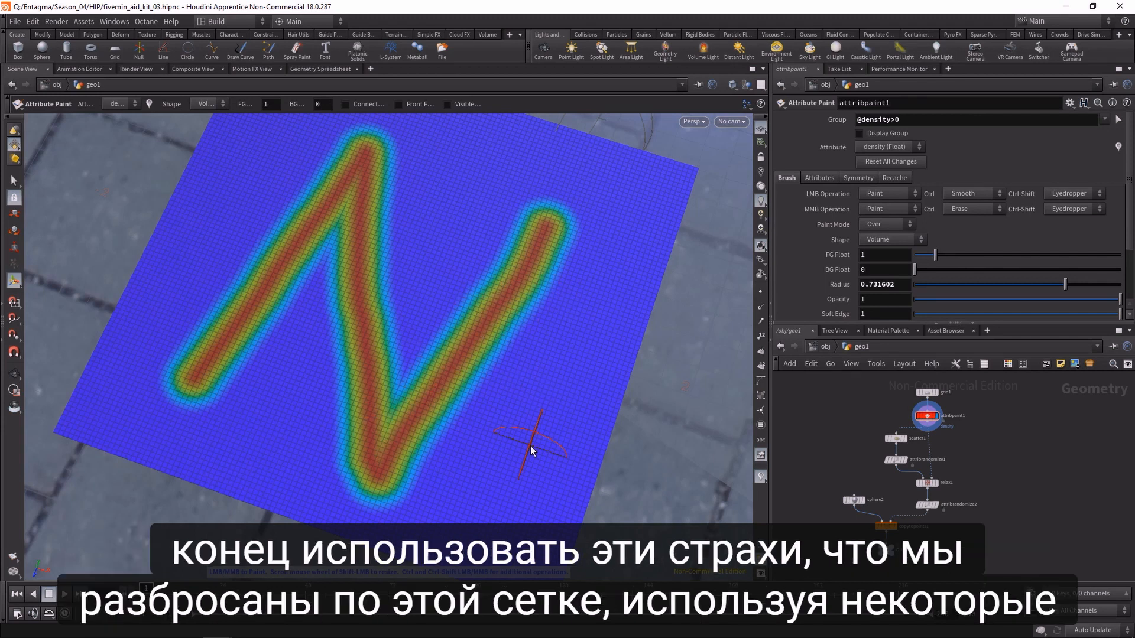
alt+drag(489, 460, 474, 402)
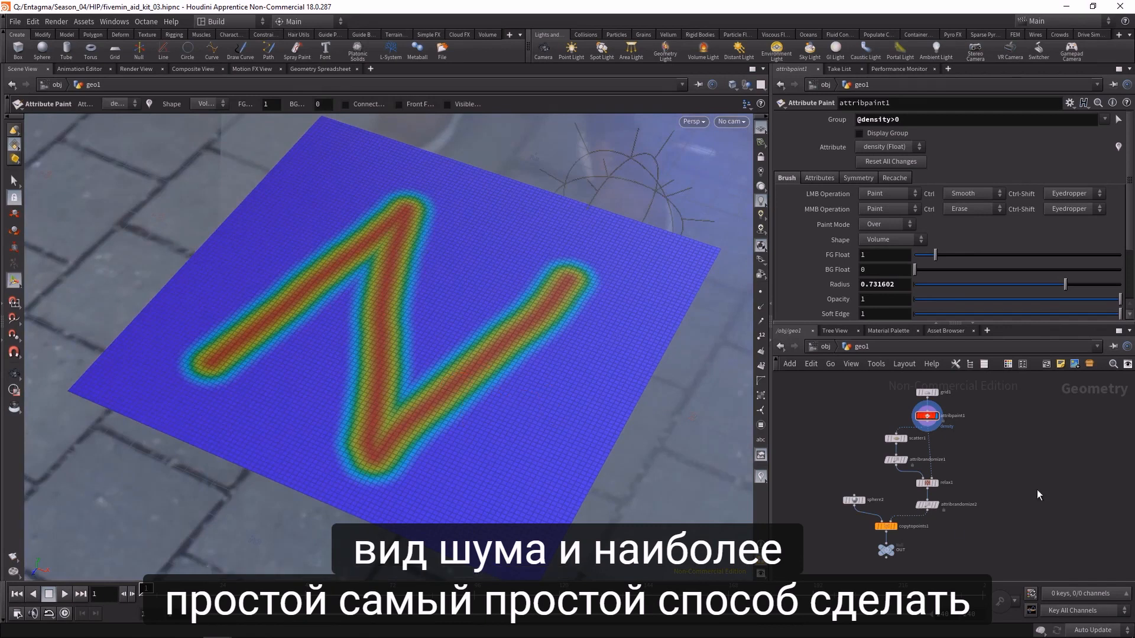
key(Tab)
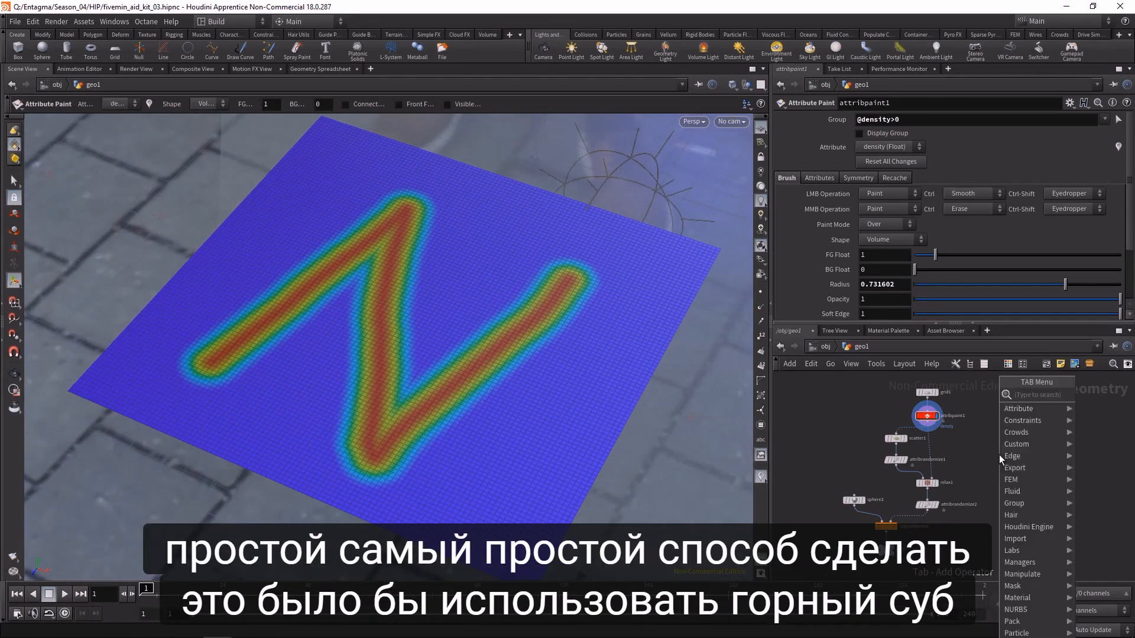
text(mount)
key(Return)
click(998, 455)
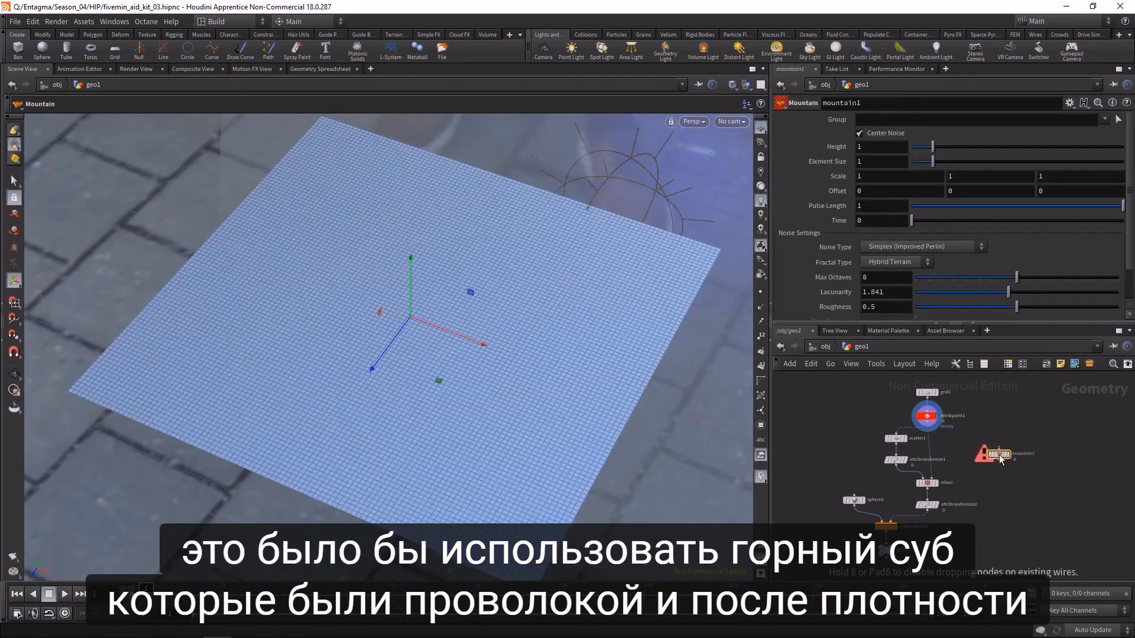
drag(927, 427, 998, 449)
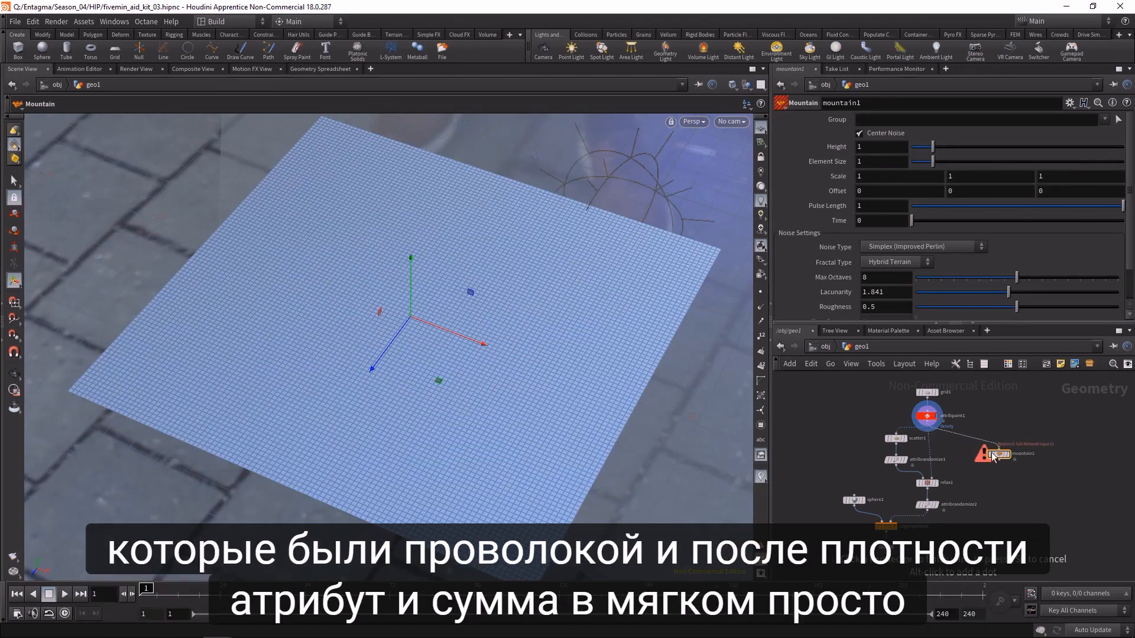
click(1011, 442)
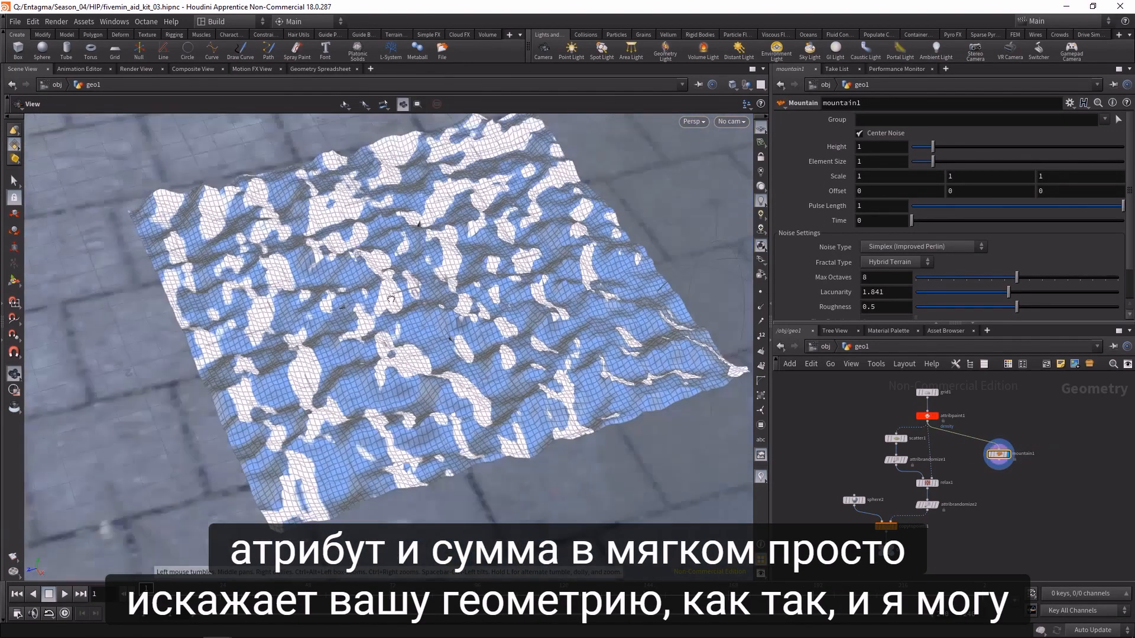
alt+drag(391, 299, 392, 270)
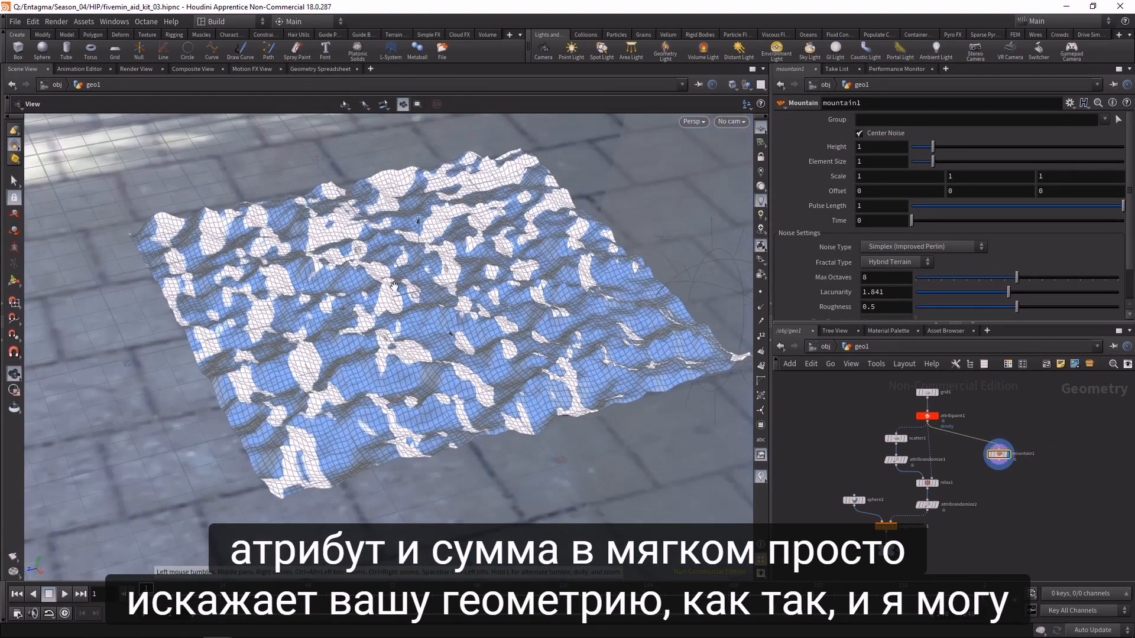
- Set the noise of mountain1 to 2 max octaves, an element size of 2.79 and a height of 5.25
click(875, 277)
scroll(876, 277, down, 4)
scroll(876, 277, down, 2)
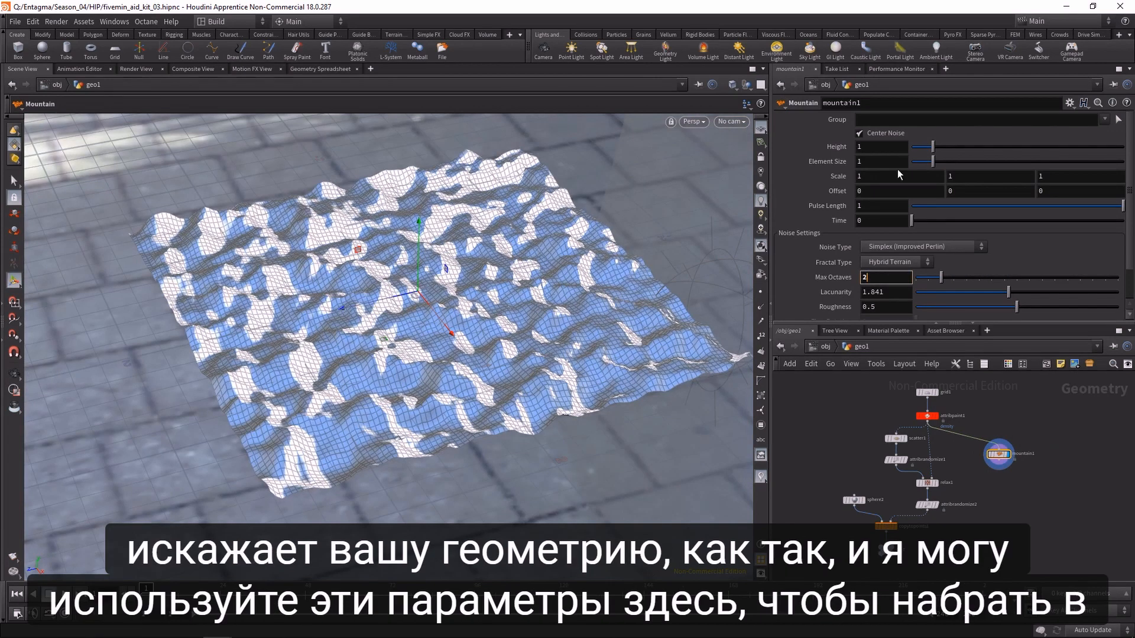
drag(933, 161, 1022, 148)
alt+drag(441, 355, 482, 386)
scroll(482, 386, down, 1)
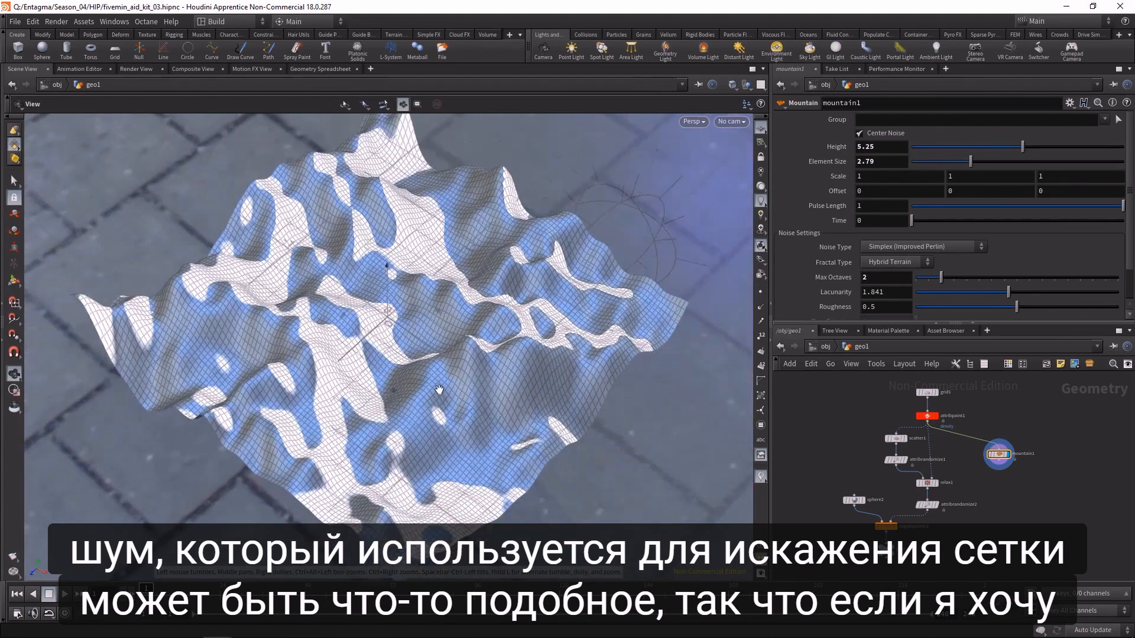
click(932, 417)
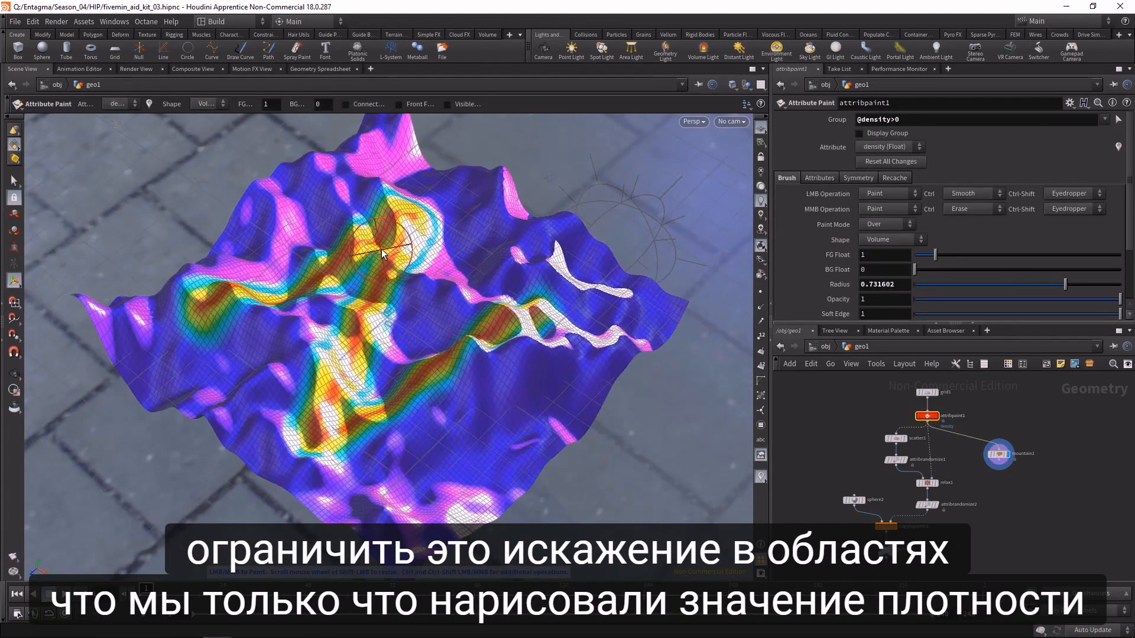
drag(1061, 415, 971, 503)
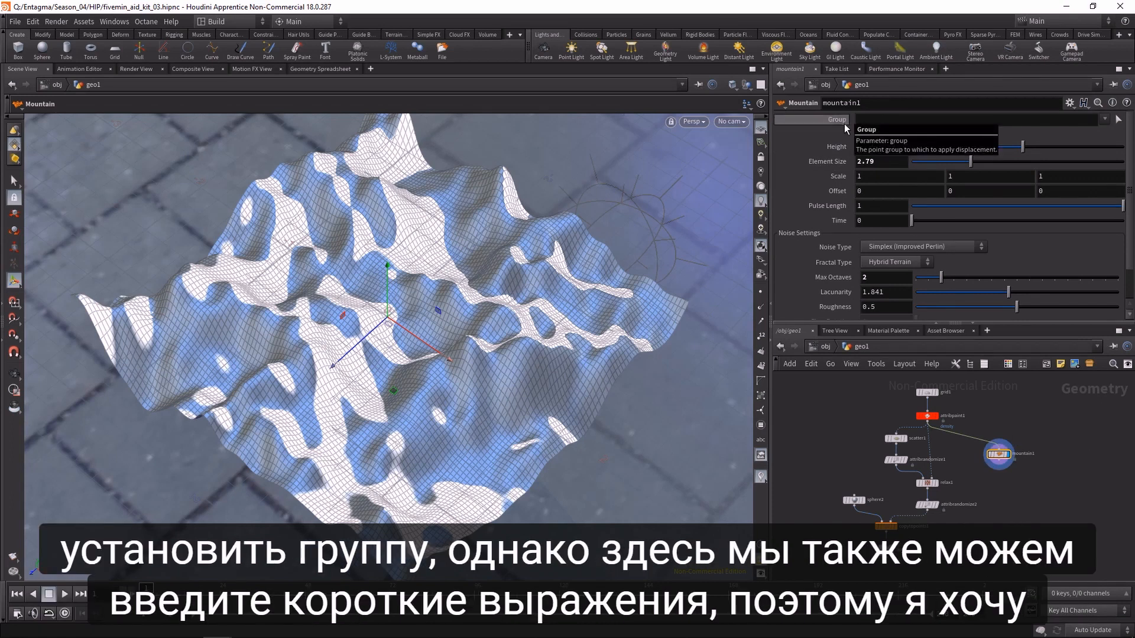
click(878, 118)
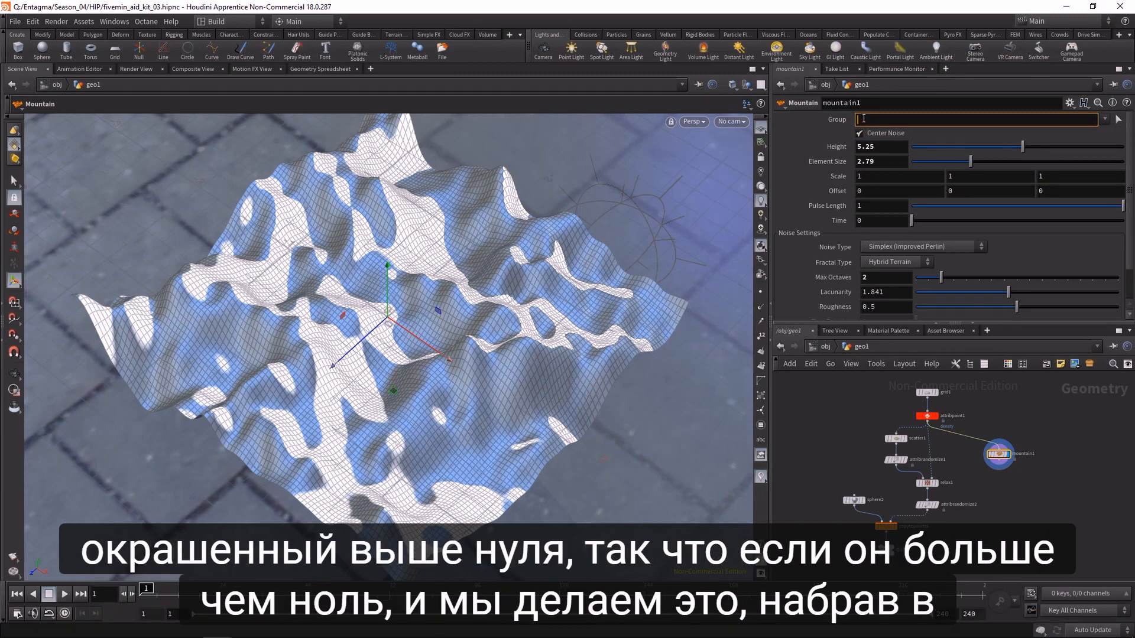
text(@)
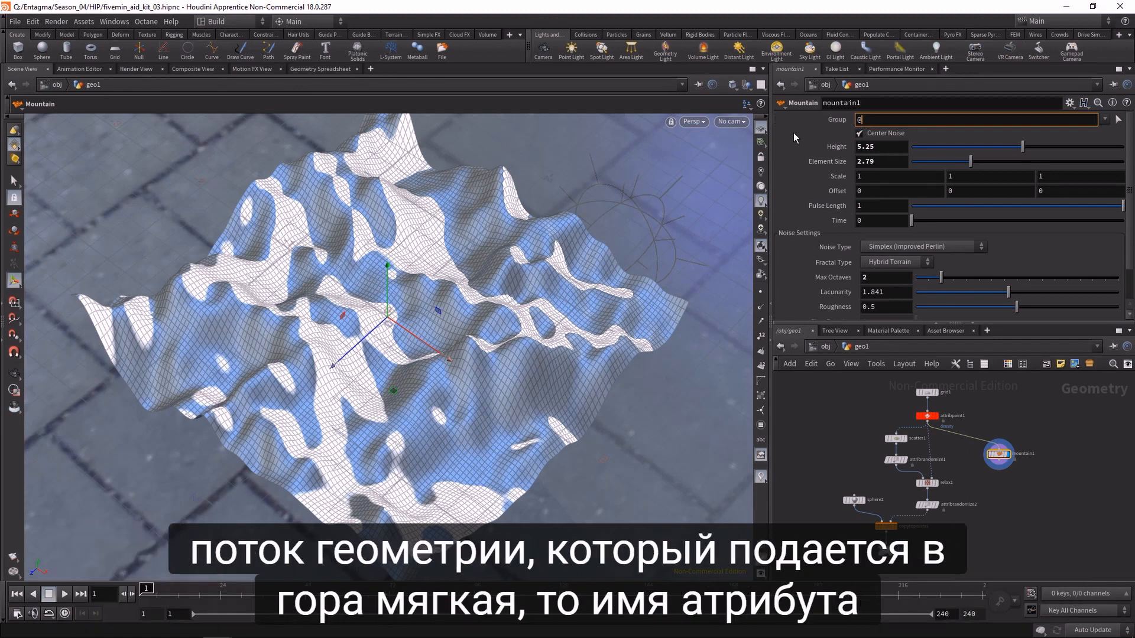
text(density)
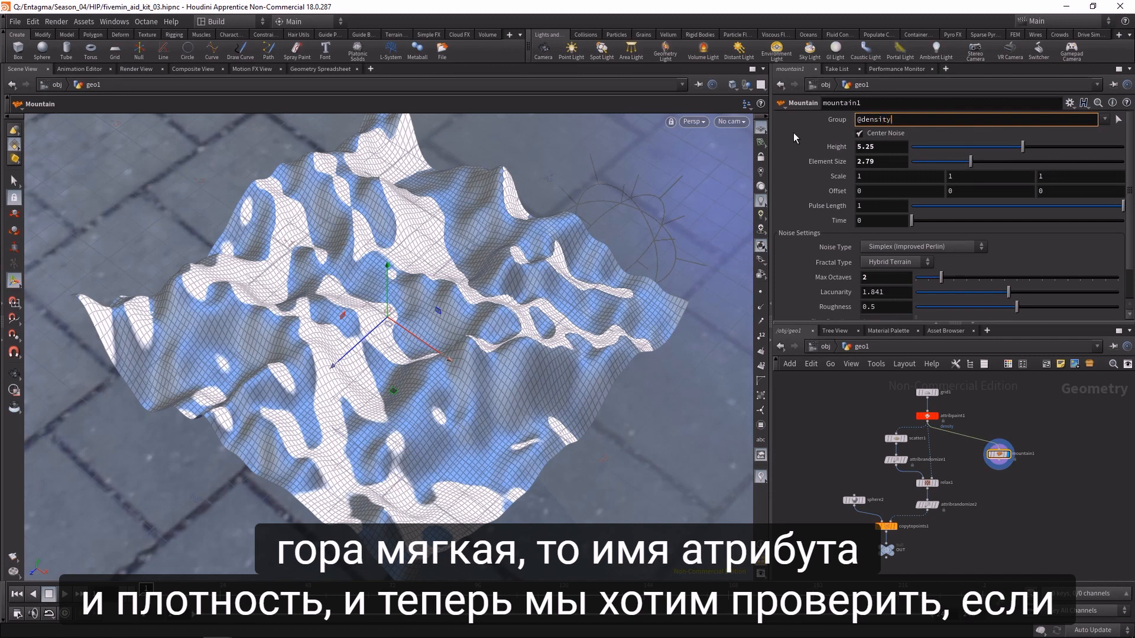
text(>0.0)
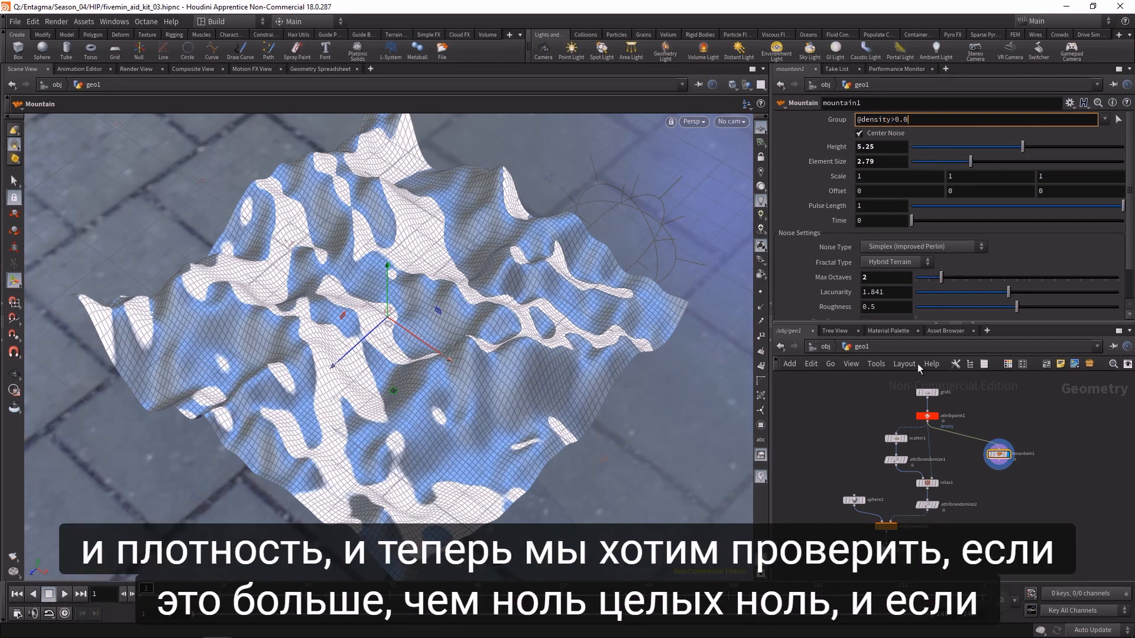
key(Return)
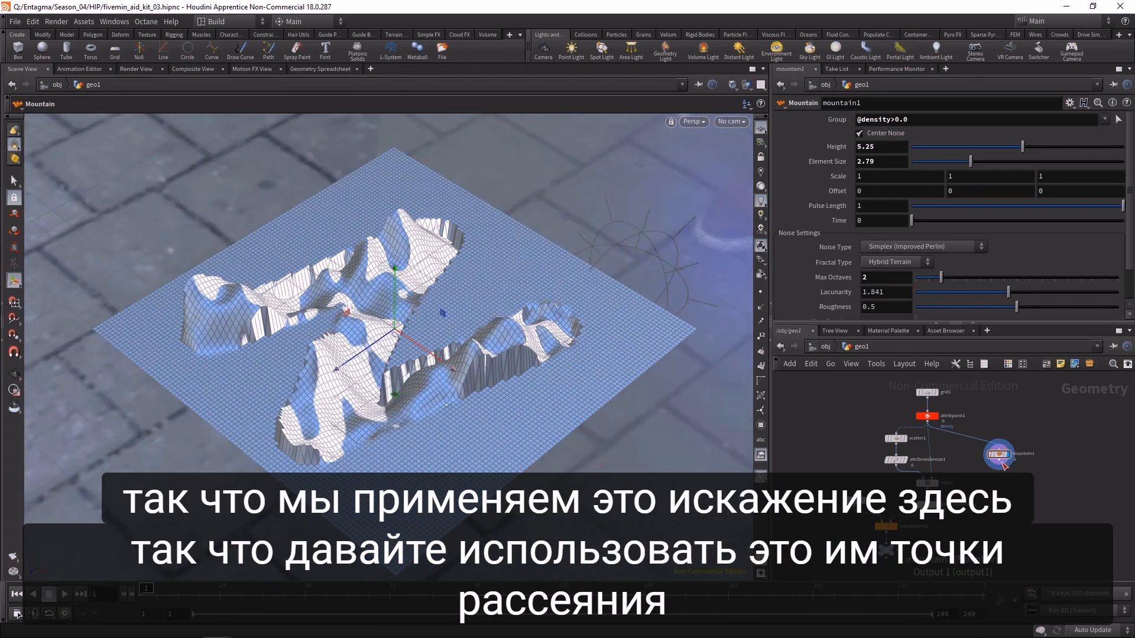
- Feed mountain1's output into scatter1 and the geometry input of the relax node, and display the OUT node
click(1000, 464)
click(939, 483)
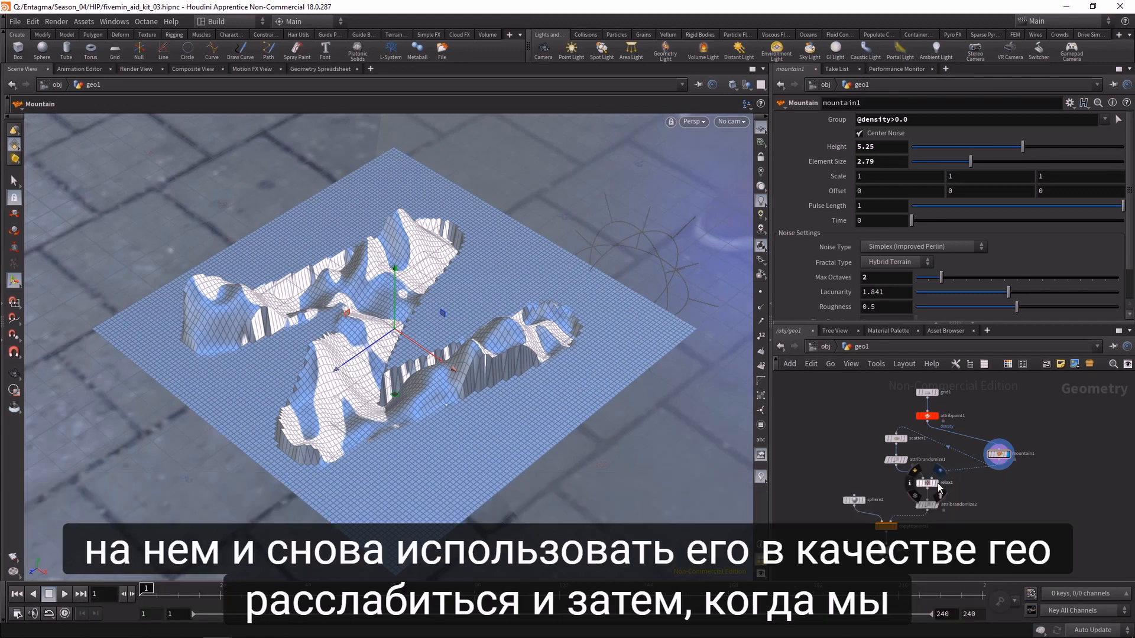
click(937, 484)
click(895, 549)
alt+drag(544, 372, 460, 382)
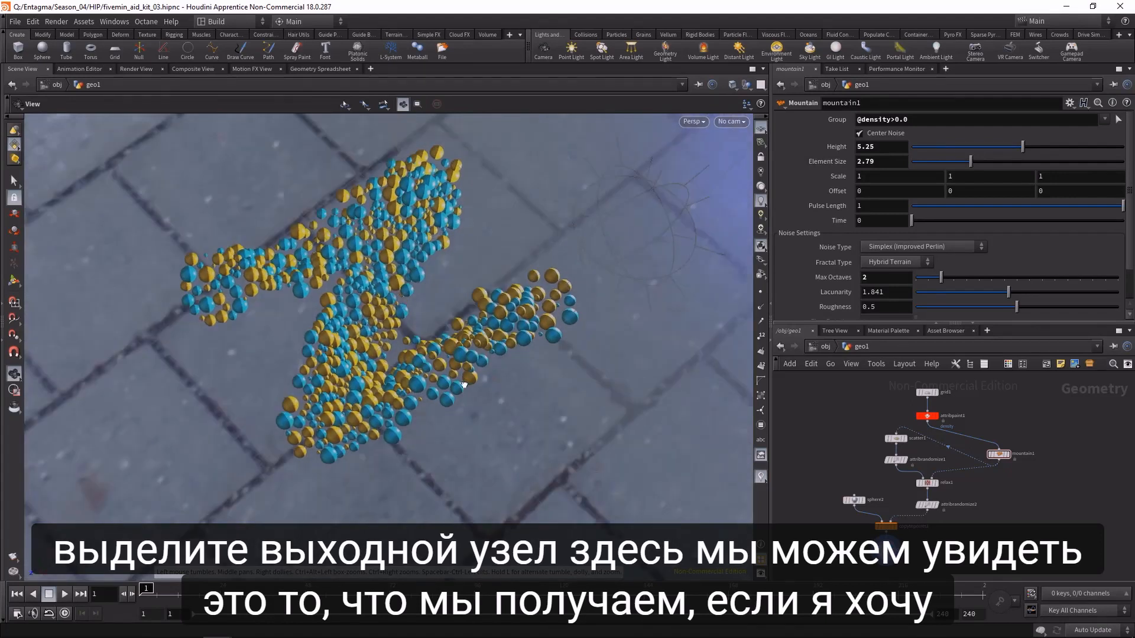
- Tidy the node tree by moving grid1 and attribpaint1 together and placing mountain1 in line below them
middle_drag(984, 405, 980, 450)
drag(967, 422, 925, 430)
drag(994, 498, 929, 454)
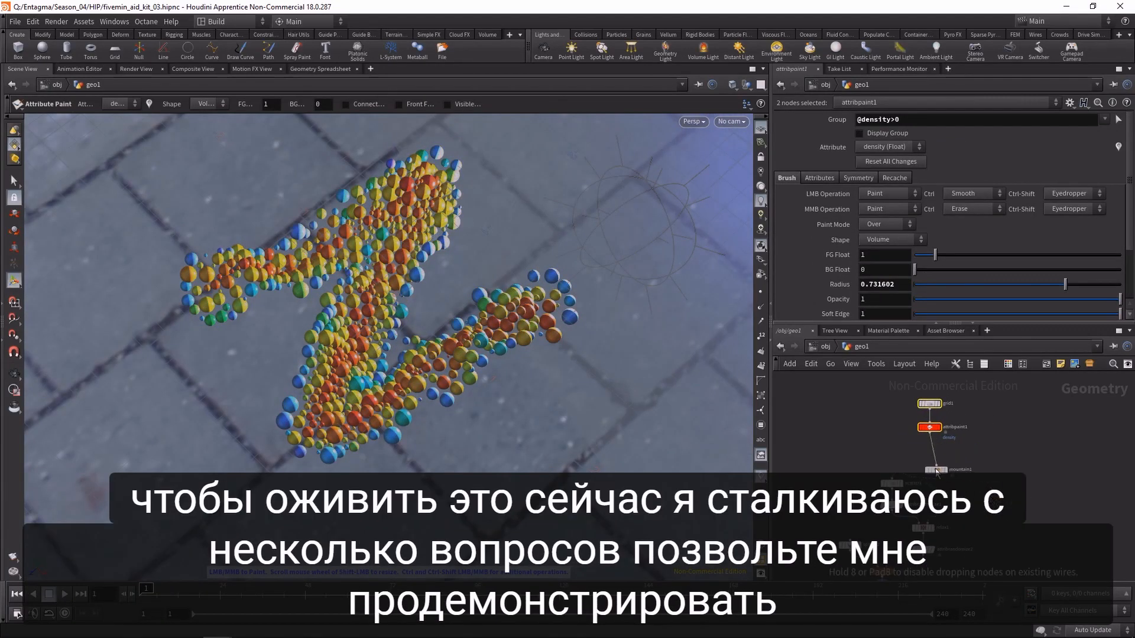
- Animate mountain1's Y offset with a keyframe of 0 at frame 1 and a keyframe of 2 at frame 240
click(990, 191)
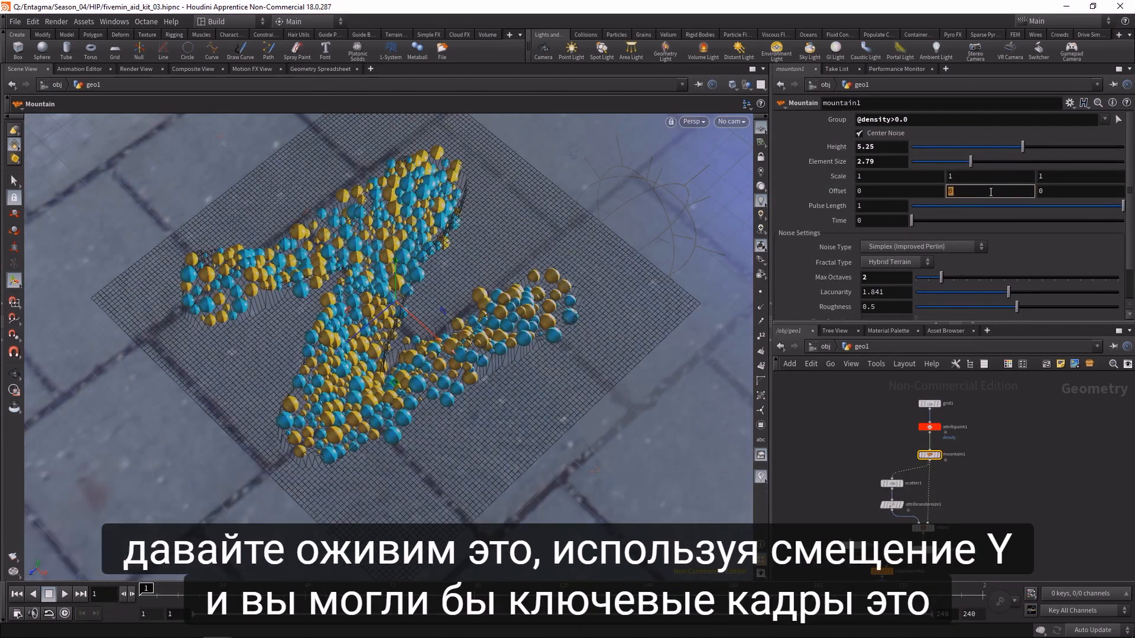
click(997, 190)
shift+click(997, 190)
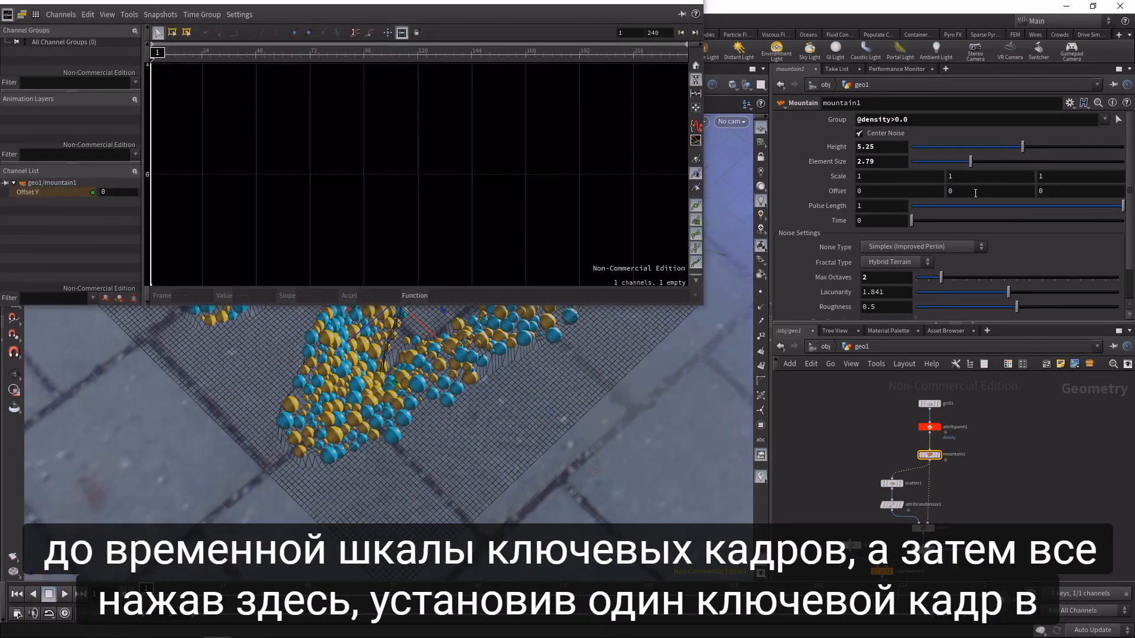
alt+click(975, 192)
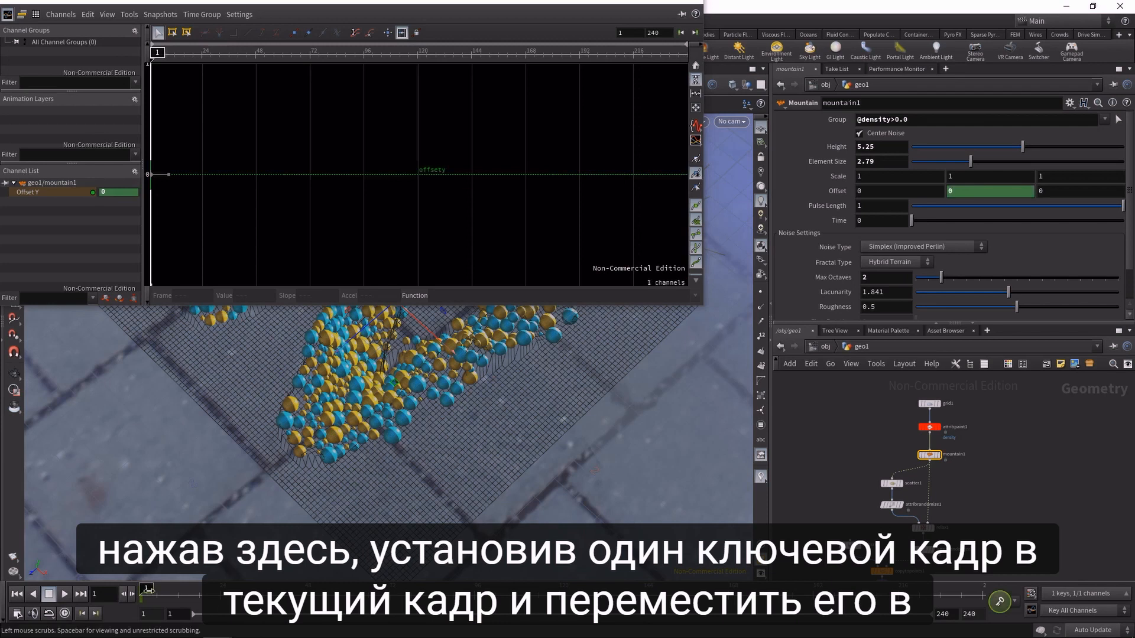
click(81, 594)
double_click(953, 192)
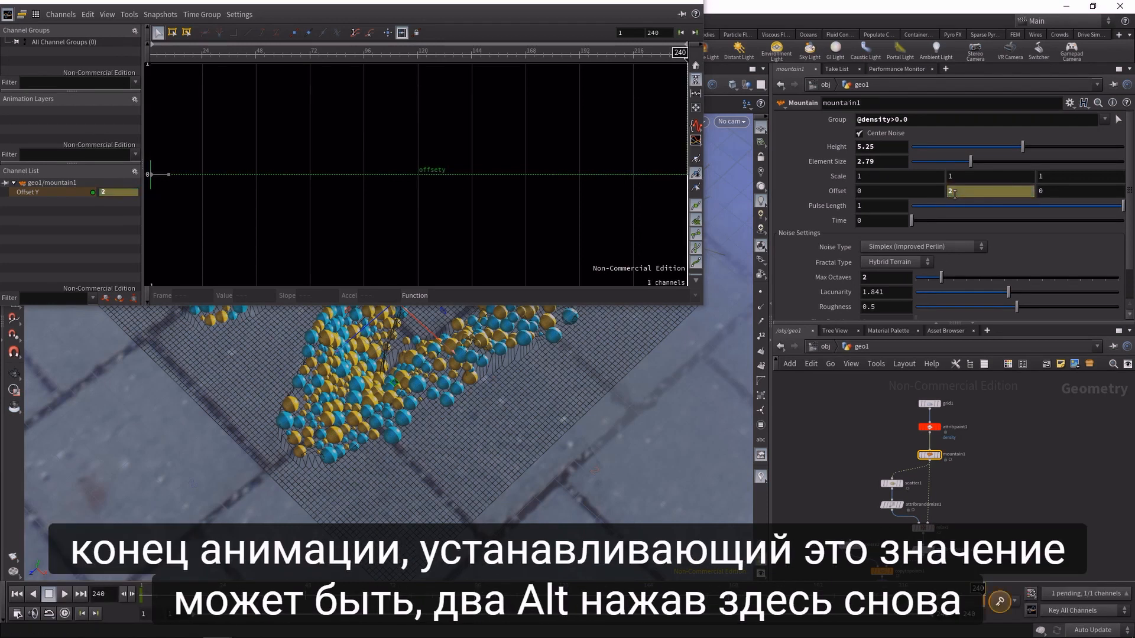
key(Return)
alt+click(954, 193)
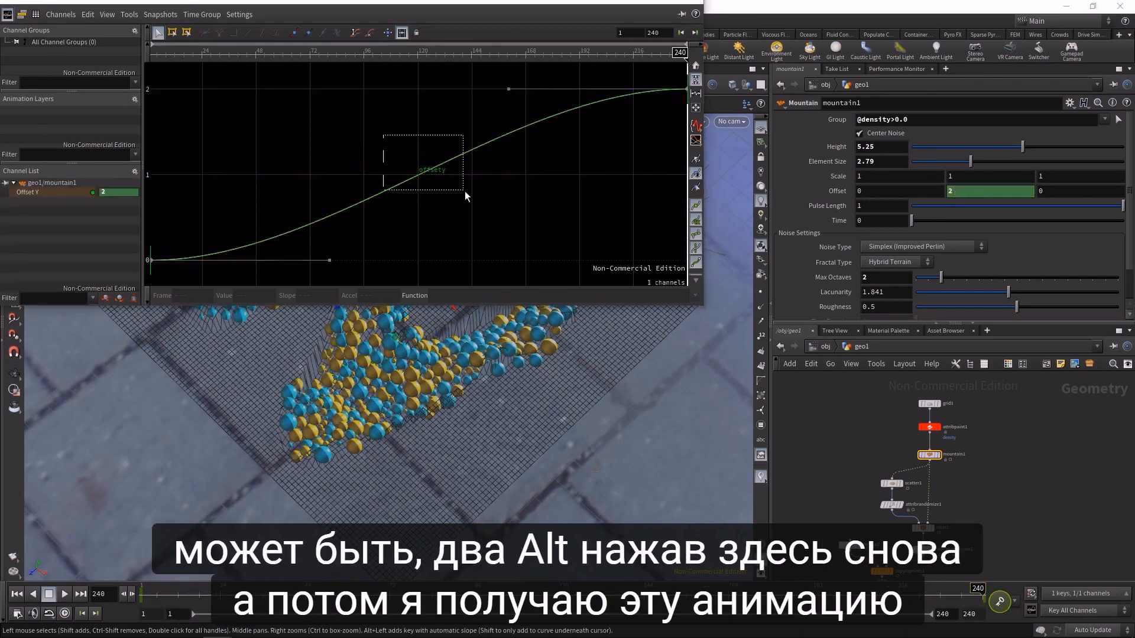
- Make the Y offset animation curve linear and close the channel editor
drag(353, 149, 494, 220)
click(246, 32)
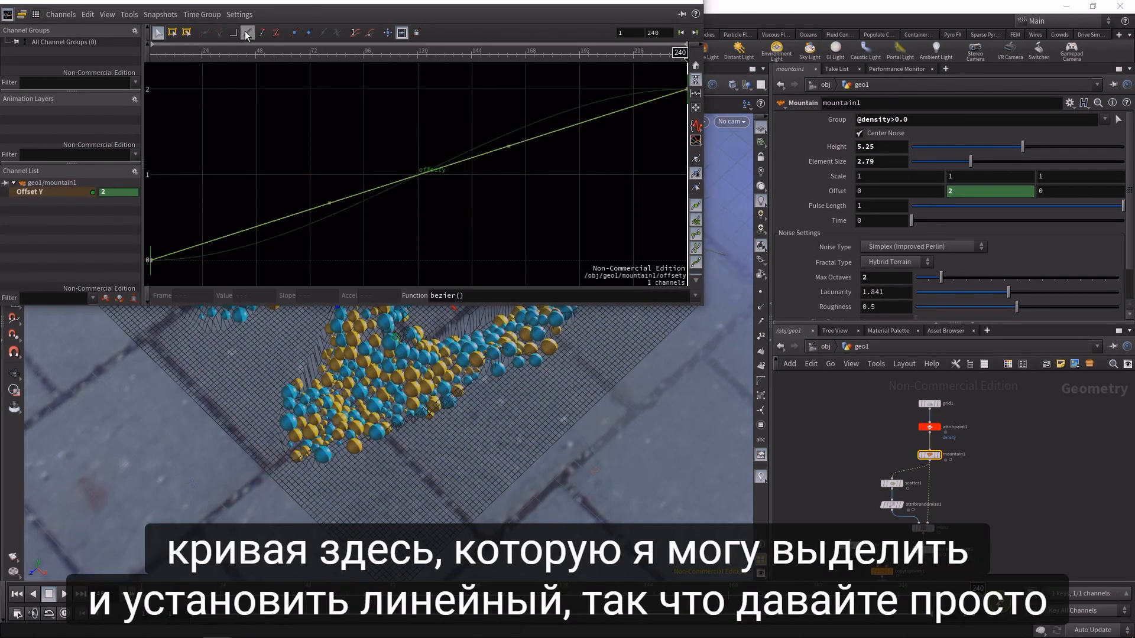
drag(665, 3, 702, 95)
click(728, 87)
- Turn on real-time playback, play the sphere animation from the first frame and stop it
click(17, 594)
click(66, 614)
click(65, 594)
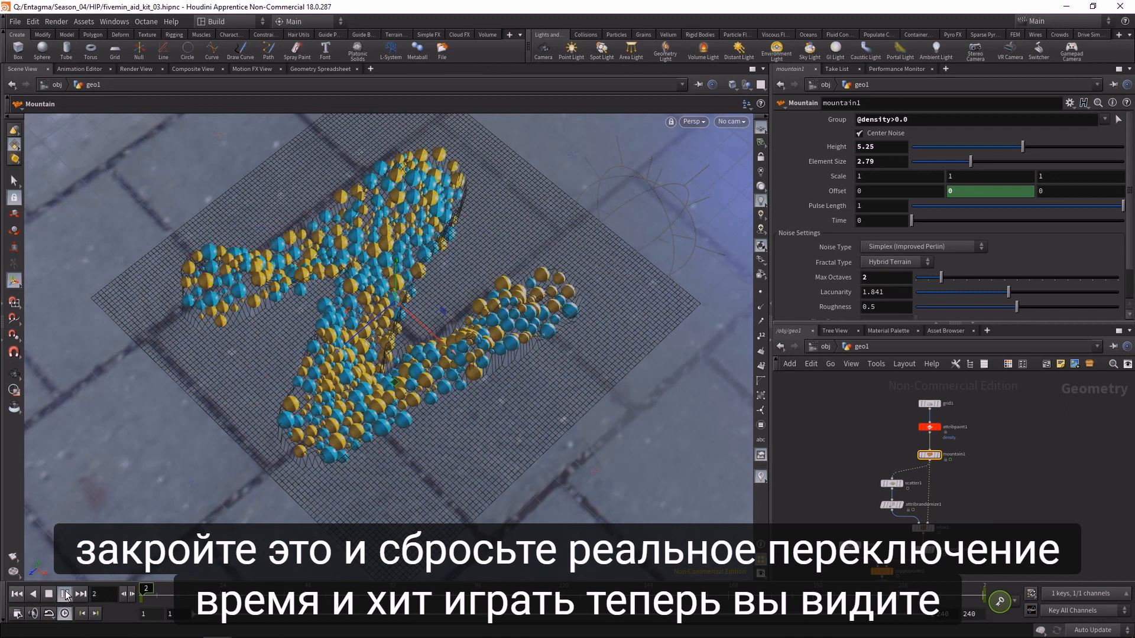
click(47, 596)
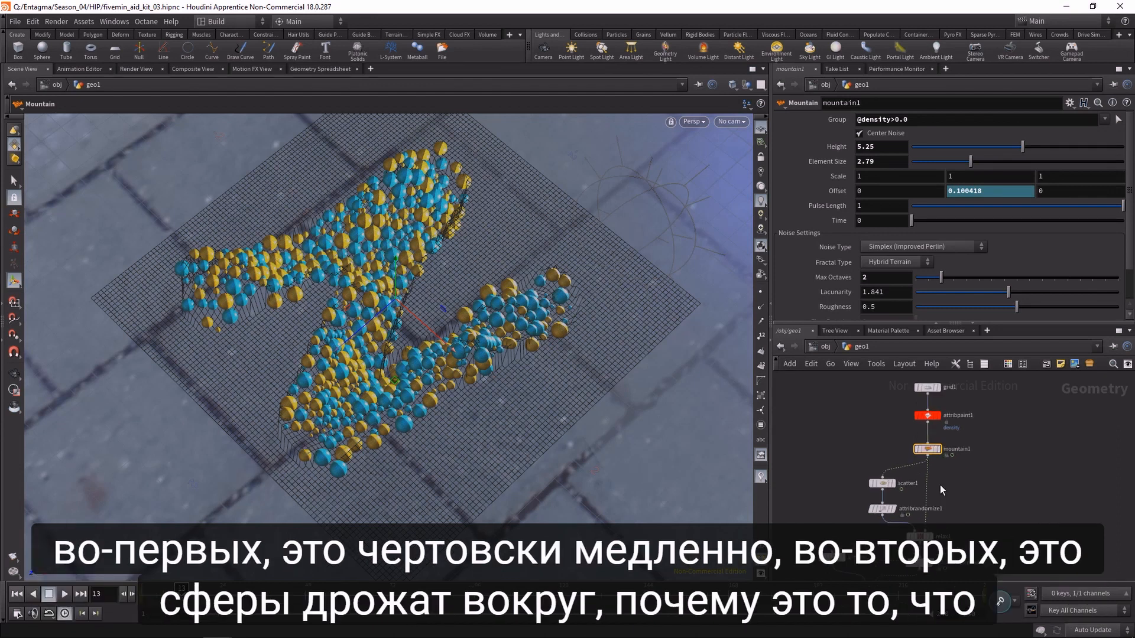
- Compare the playback speed of the mountain1 and scatter1 nodes by displaying each one and playing the animation
scroll(937, 481, up, 2)
click(941, 450)
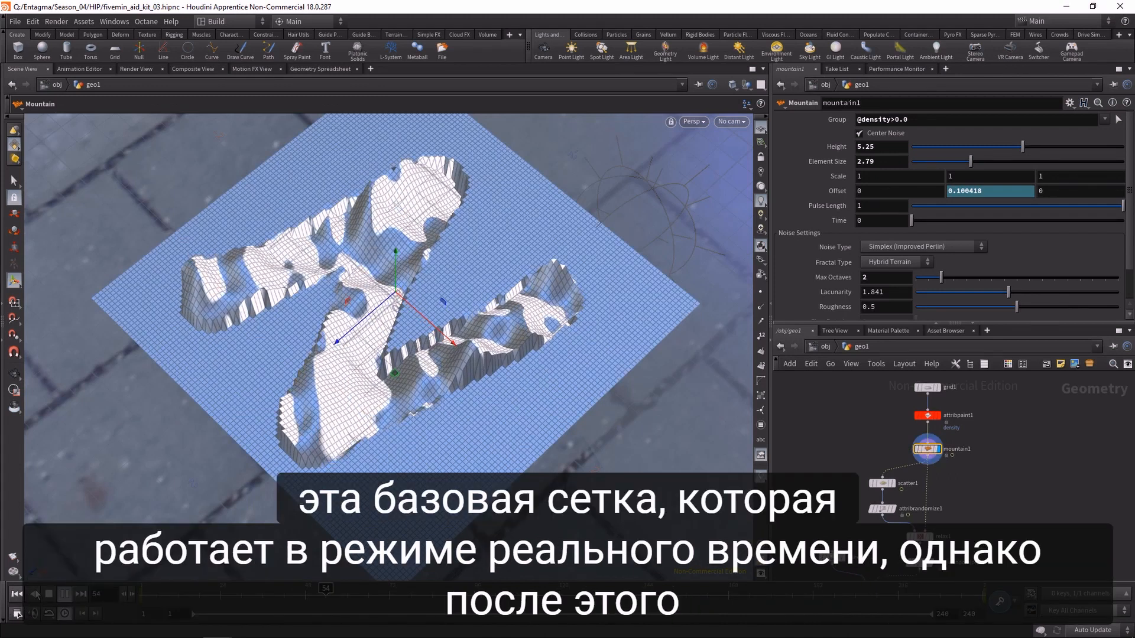
click(65, 598)
click(17, 594)
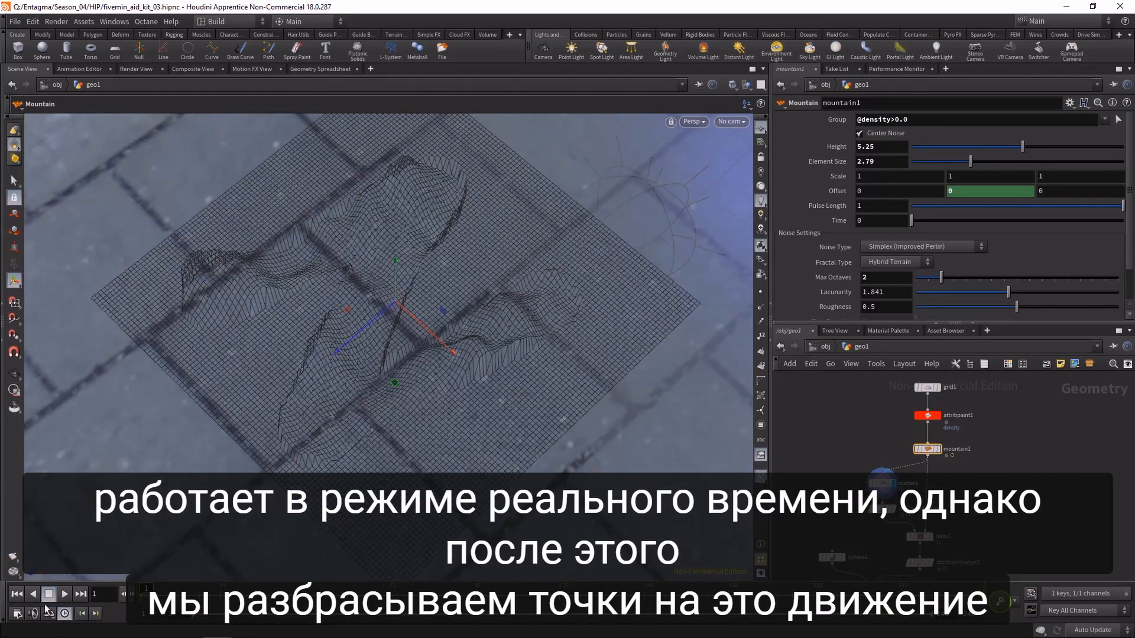
click(65, 594)
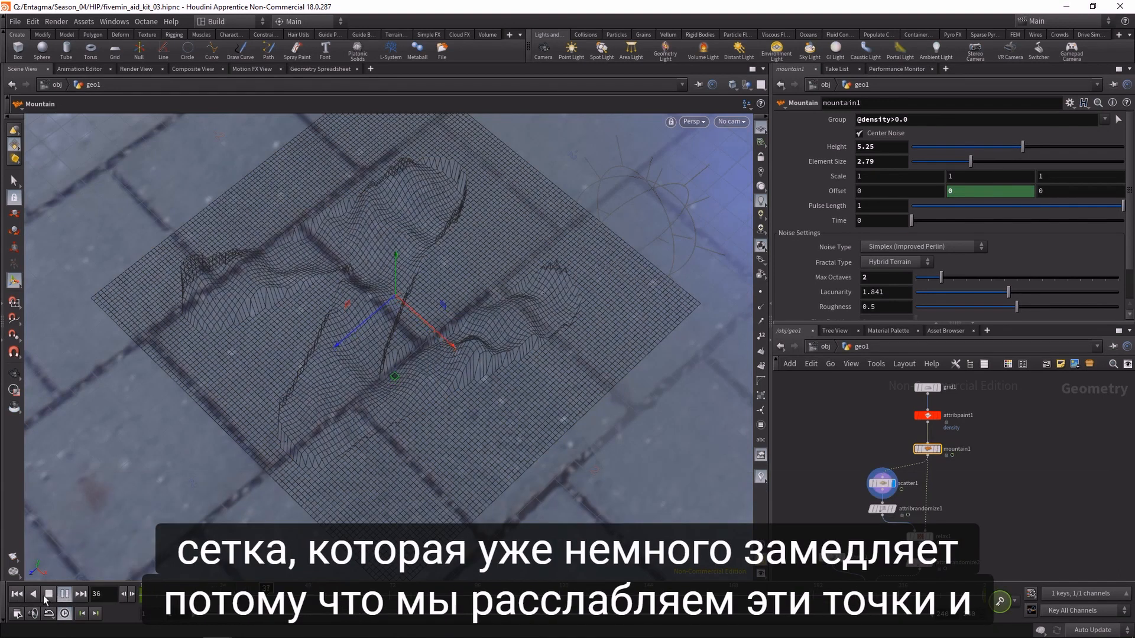
- Delete the mountain1 node and display the attribpaint1 node's painted grid
click(65, 594)
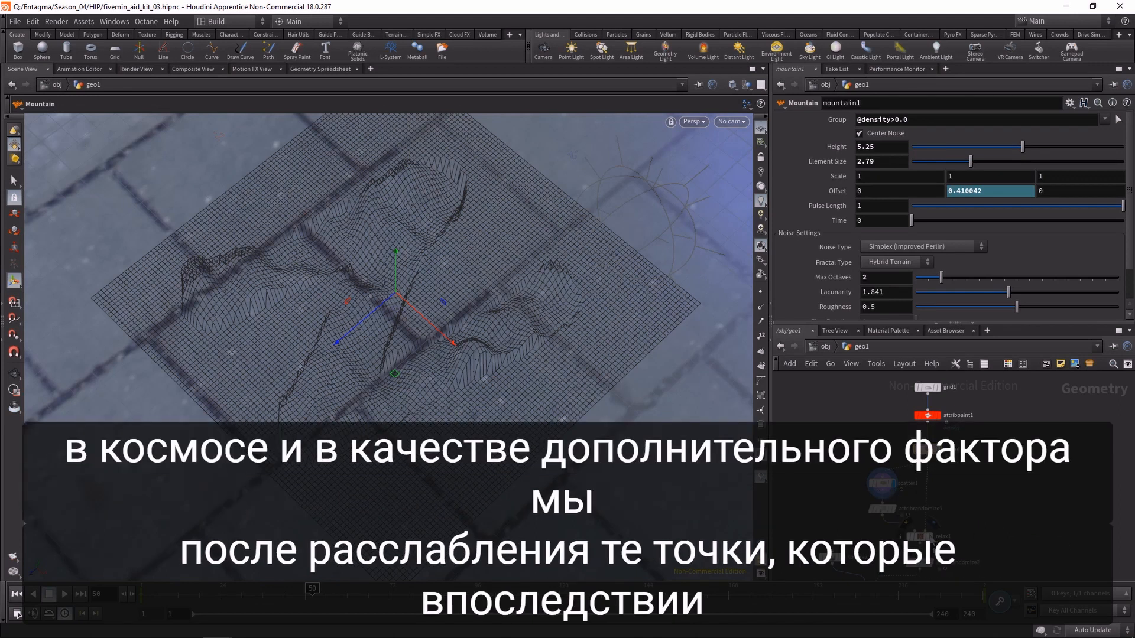
click(64, 593)
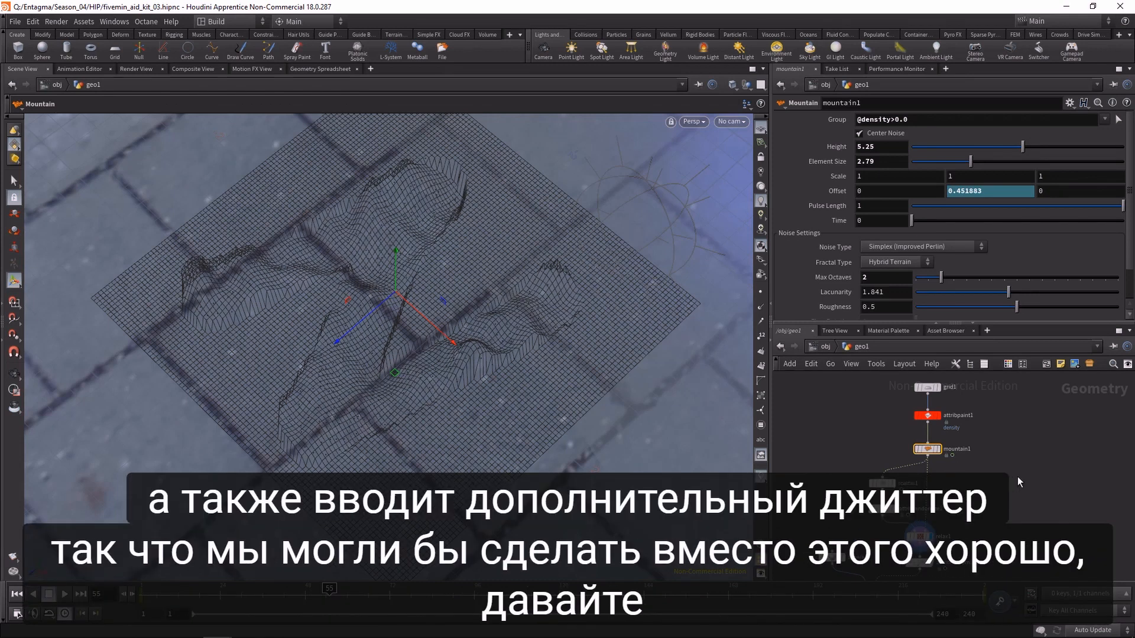
mouse_move(929, 447)
key(Delete)
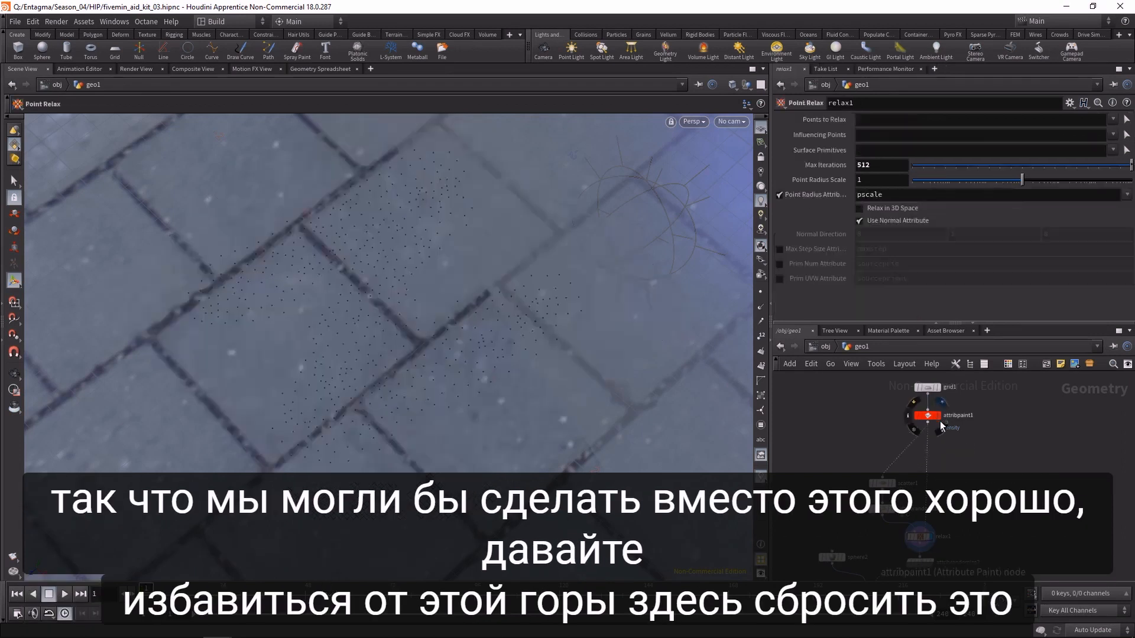
click(939, 417)
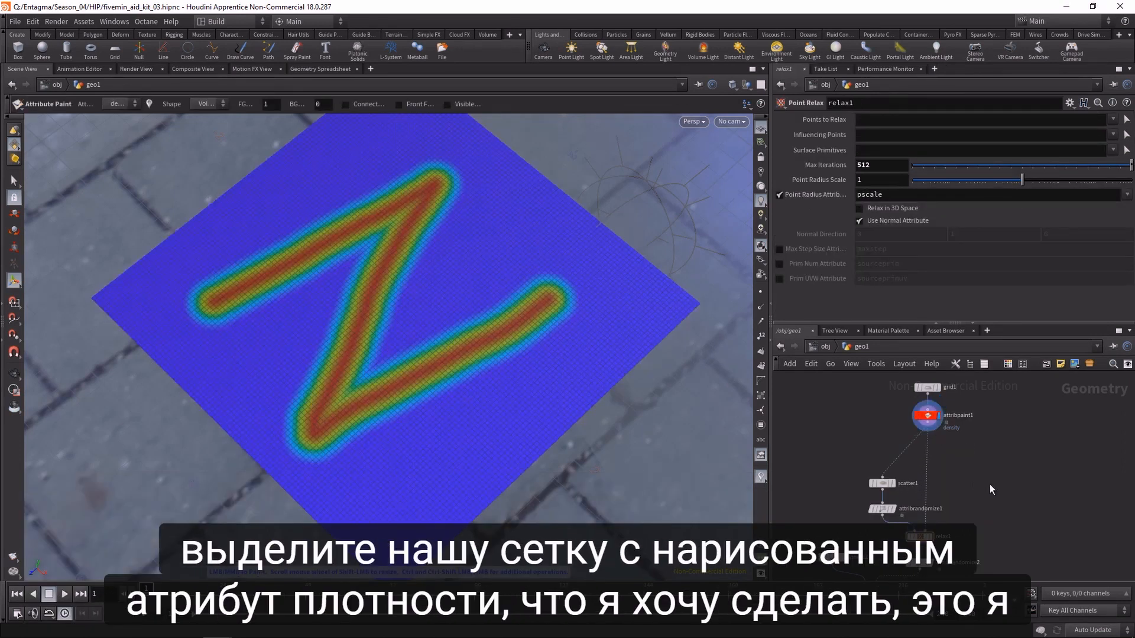
mouse_move(448, 370)
alt+mouse_down()
mouse_move(464, 360)
mouse_move(466, 398)
alt+mouse_up()
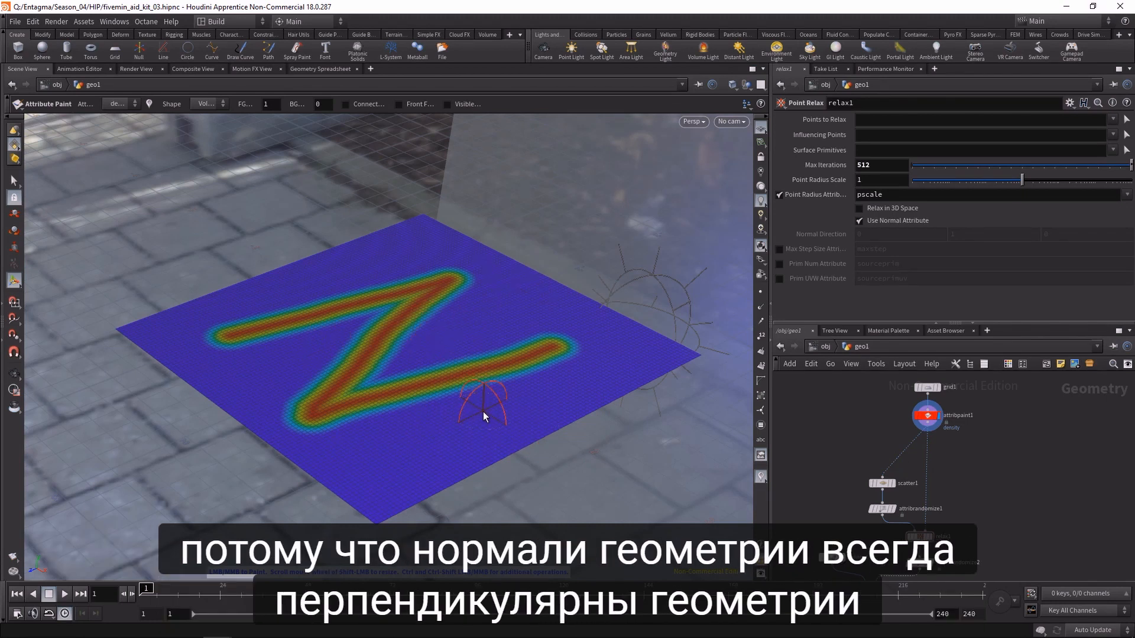
- Add a Normal node and insert it between grid1 and attribpaint1
scroll(845, 396, up, 3)
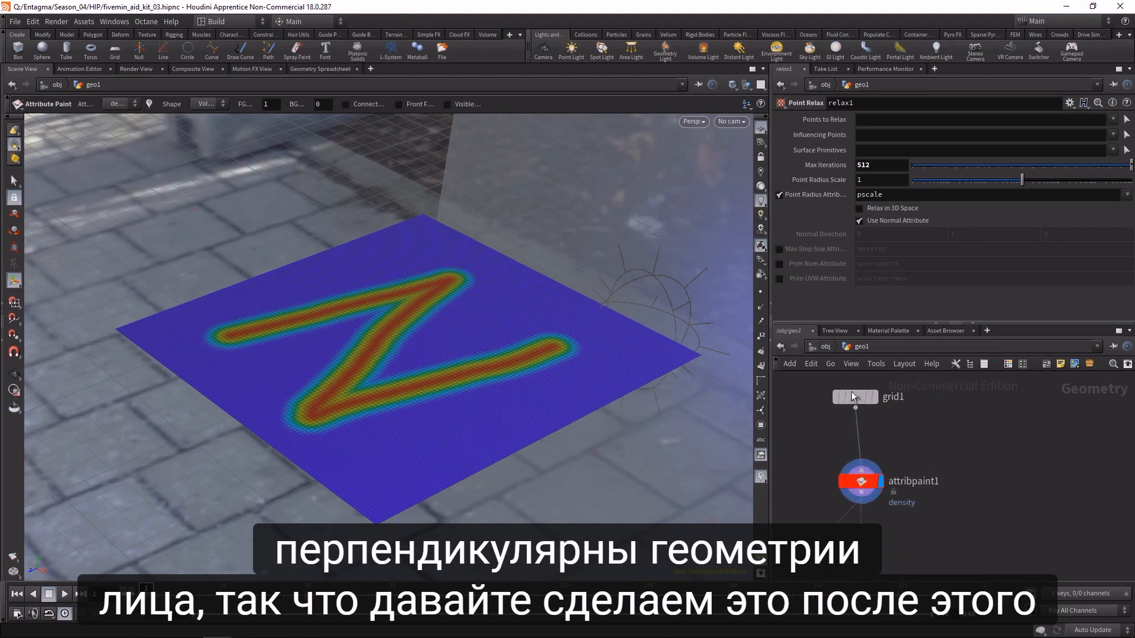
click(852, 396)
drag(853, 399, 859, 393)
key(Tab)
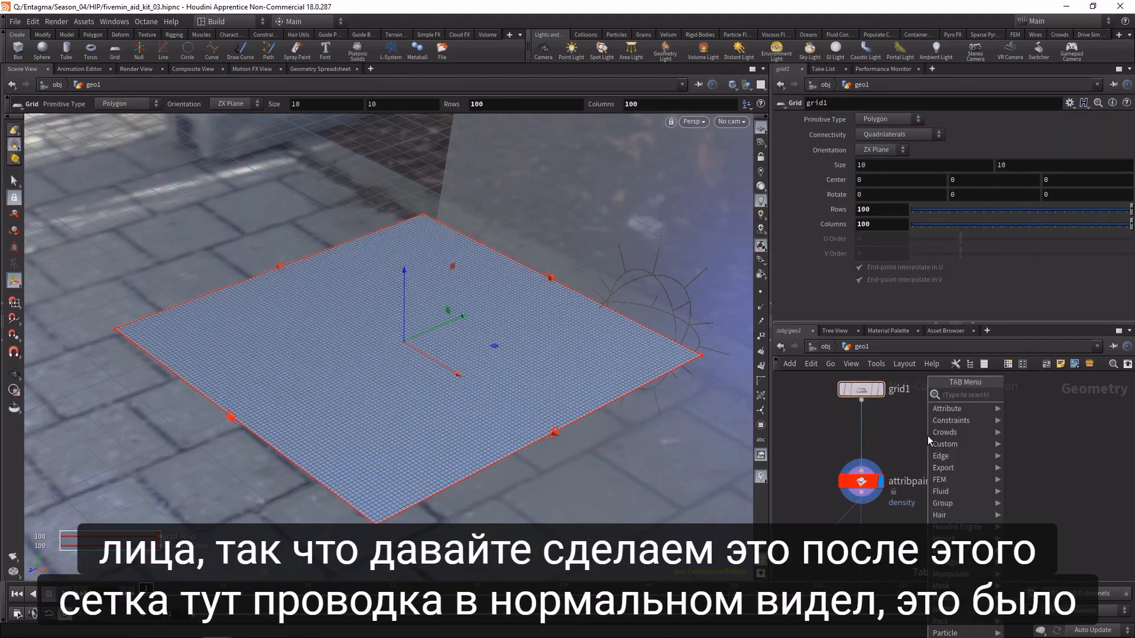
text(nor)
key(Return)
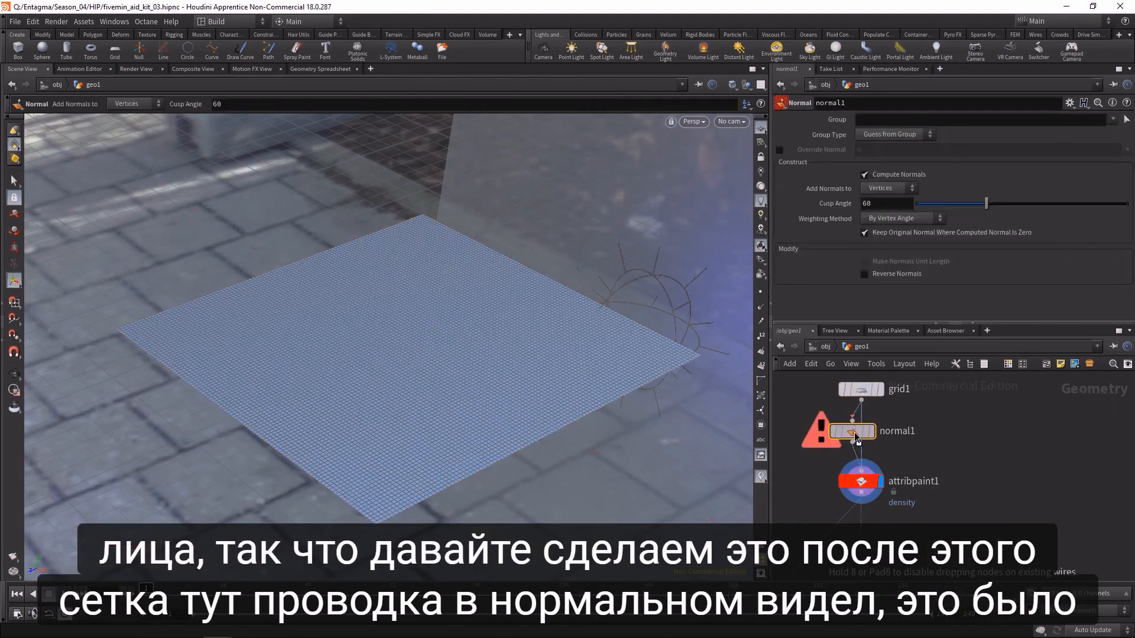
click(860, 438)
drag(860, 437, 865, 435)
- Set the Normal node to add normals to Points, checking them with the viewport normals display and hiding that display again
click(760, 306)
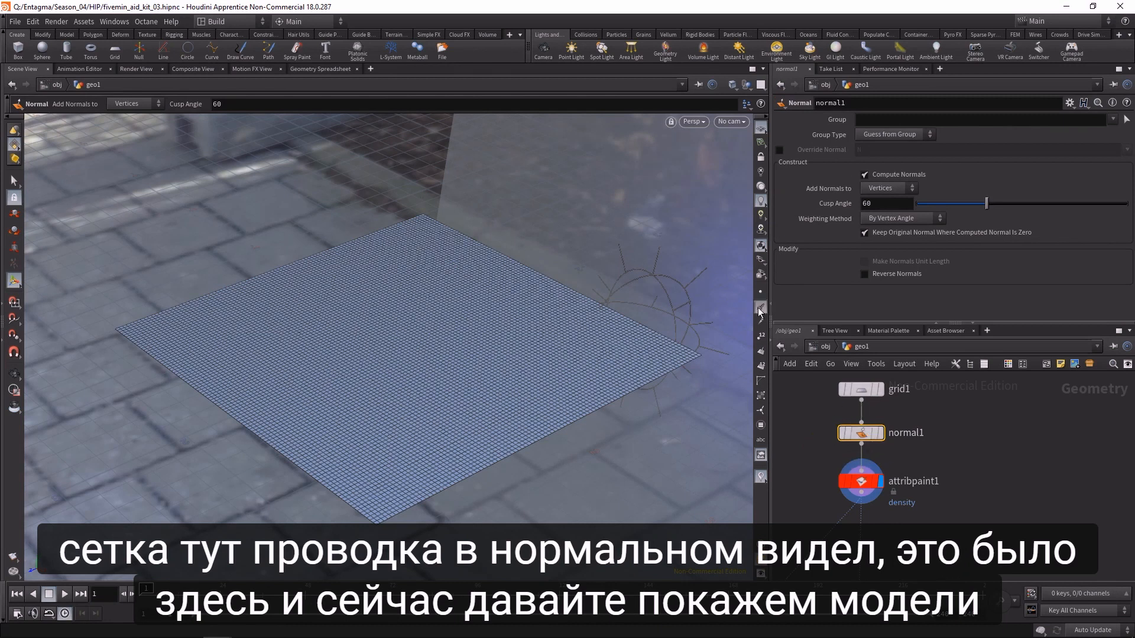
click(891, 188)
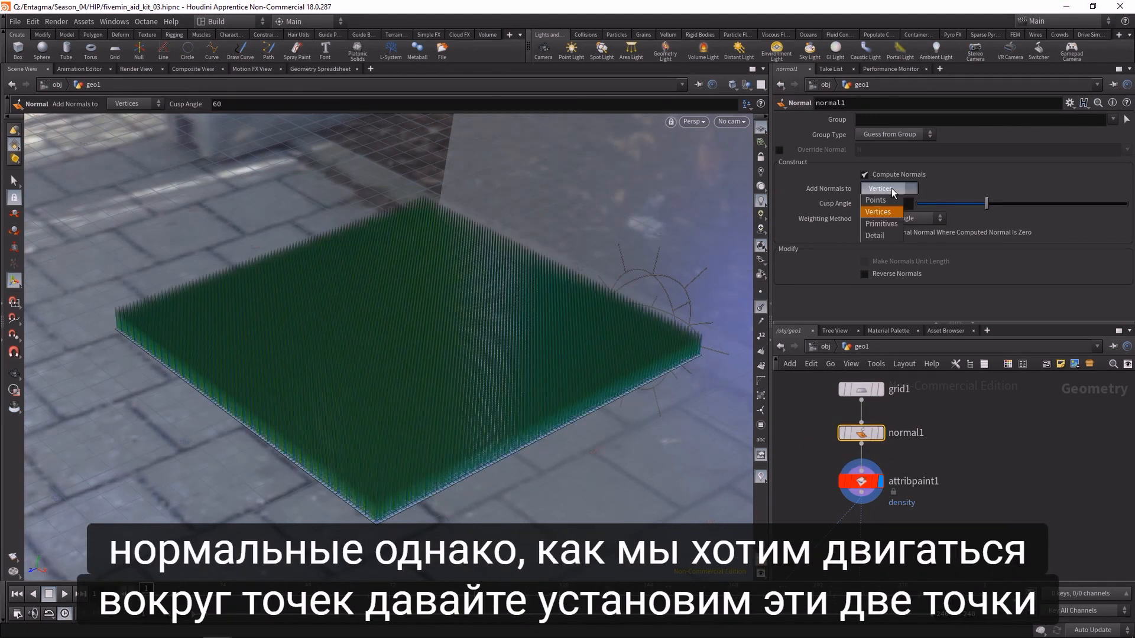
click(877, 200)
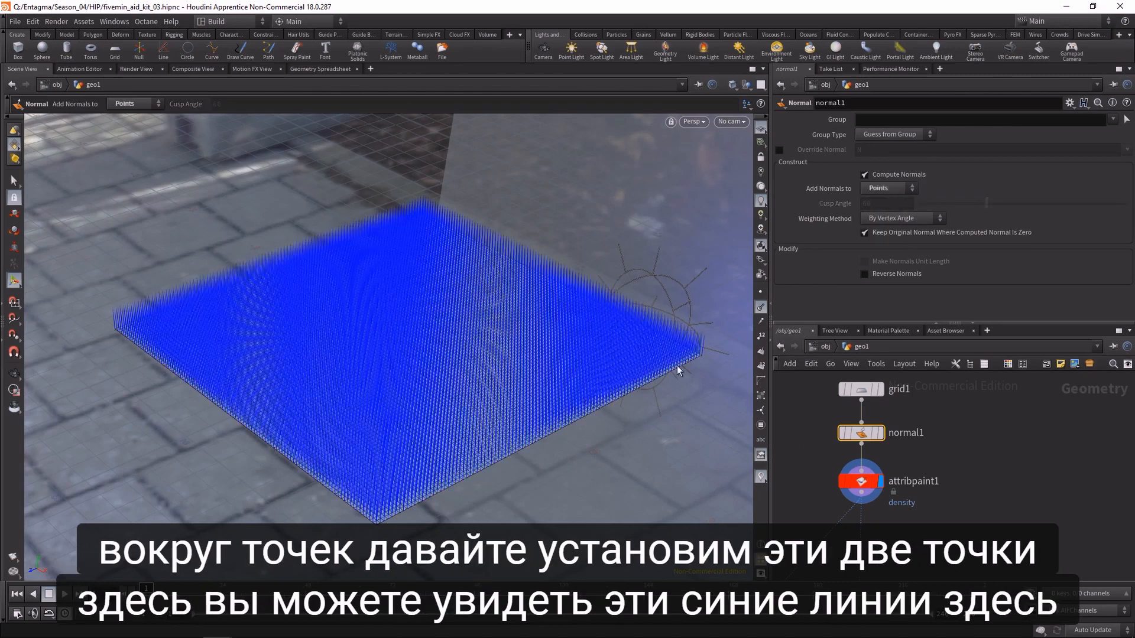
key(Escape)
mouse_move(458, 456)
mouse_down()
mouse_move(413, 397)
mouse_move(445, 403)
mouse_move(481, 455)
mouse_up()
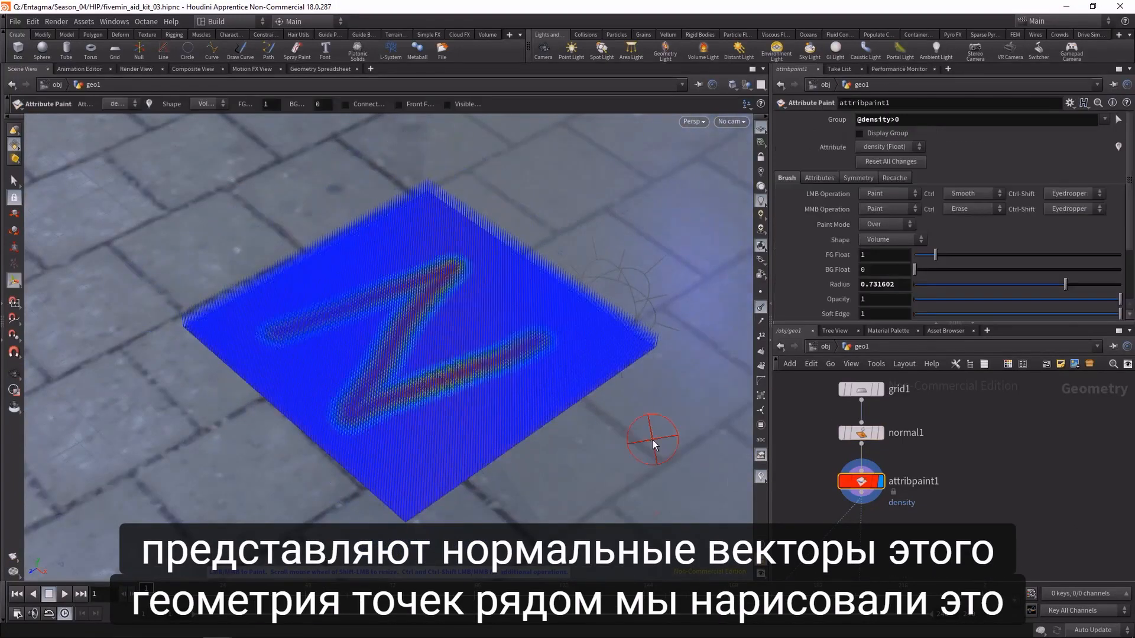
click(761, 307)
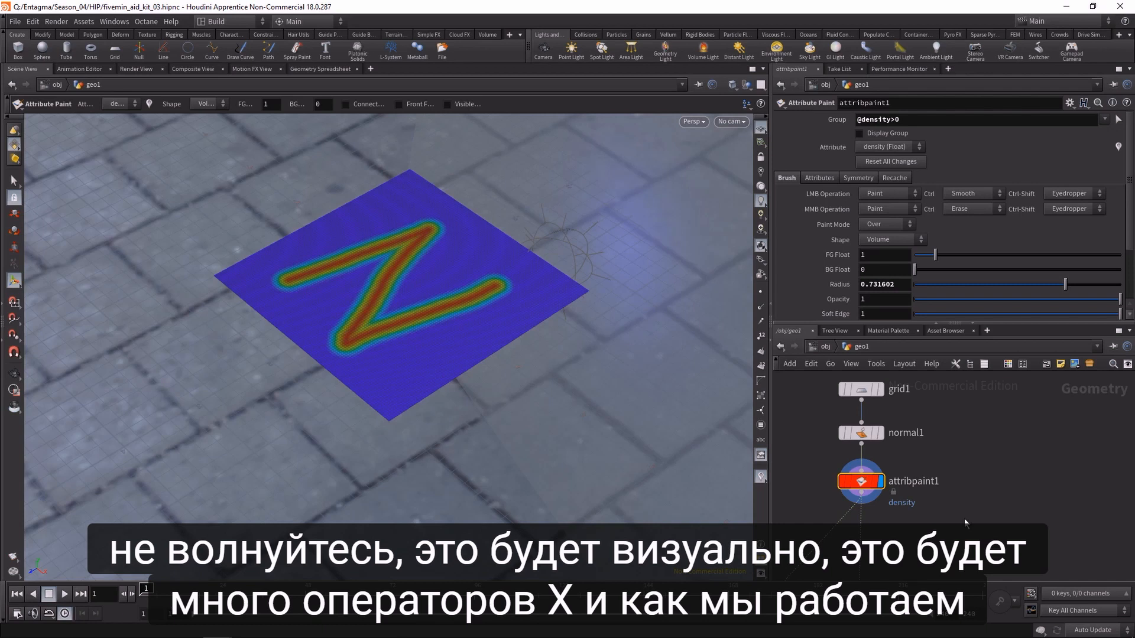
- Add a Point VOP node below attribpaint1 and connect attribpaint1's output to its first input
key(Tab)
text(pointv)
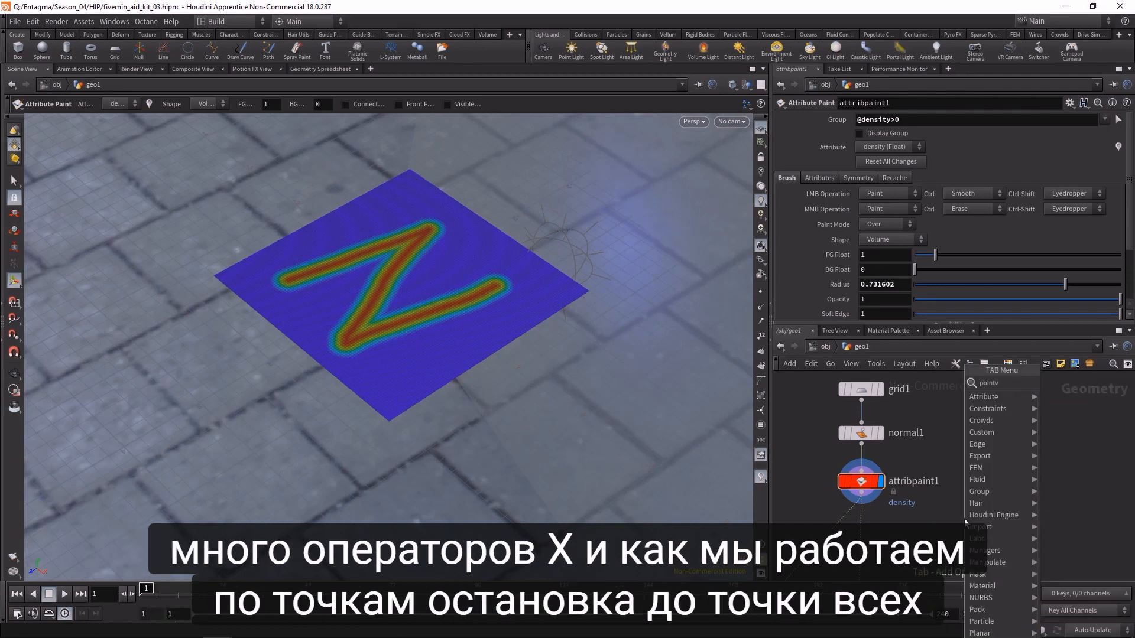
key(Return)
click(963, 519)
drag(951, 523, 947, 542)
click(861, 492)
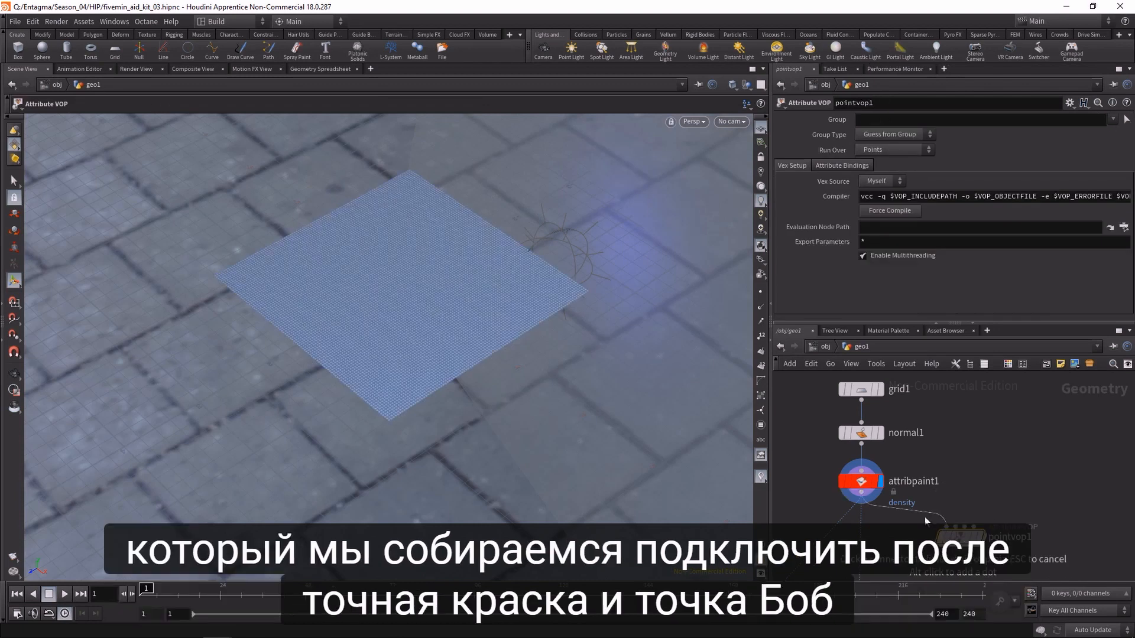
click(947, 529)
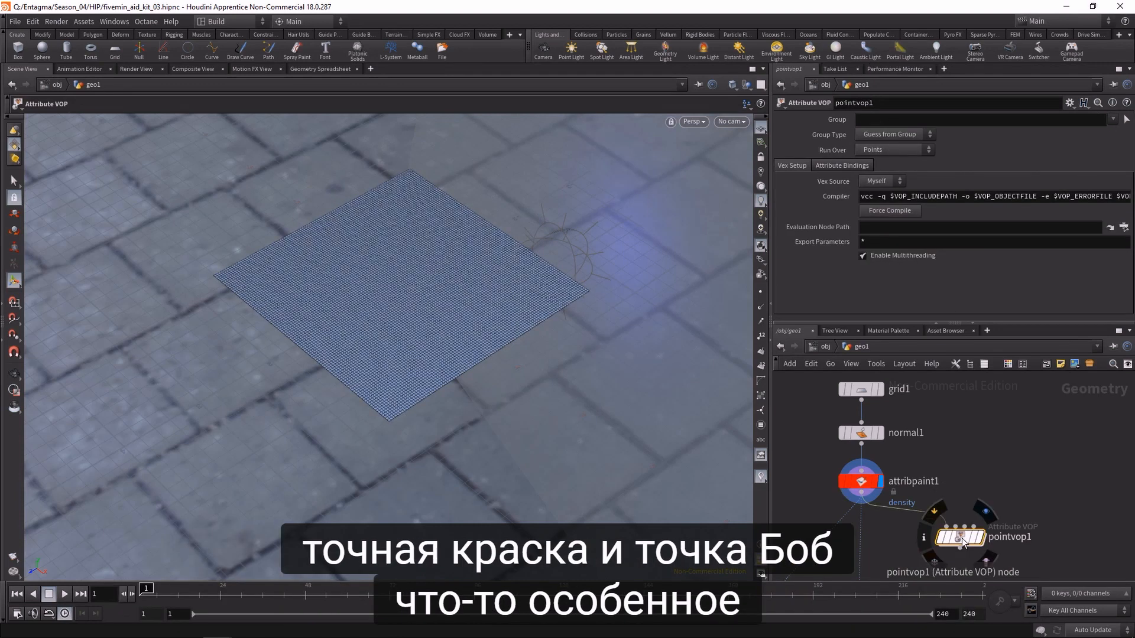
drag(962, 538, 932, 548)
middle_drag(968, 514, 956, 399)
middle_drag(954, 471, 976, 525)
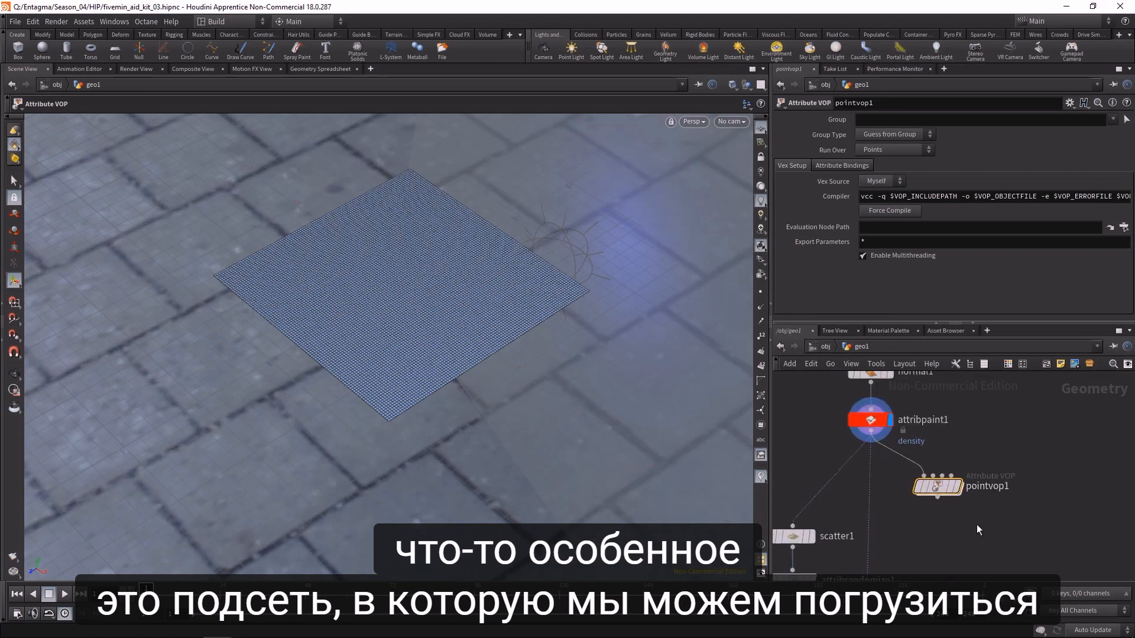
scroll(976, 523, down, 3)
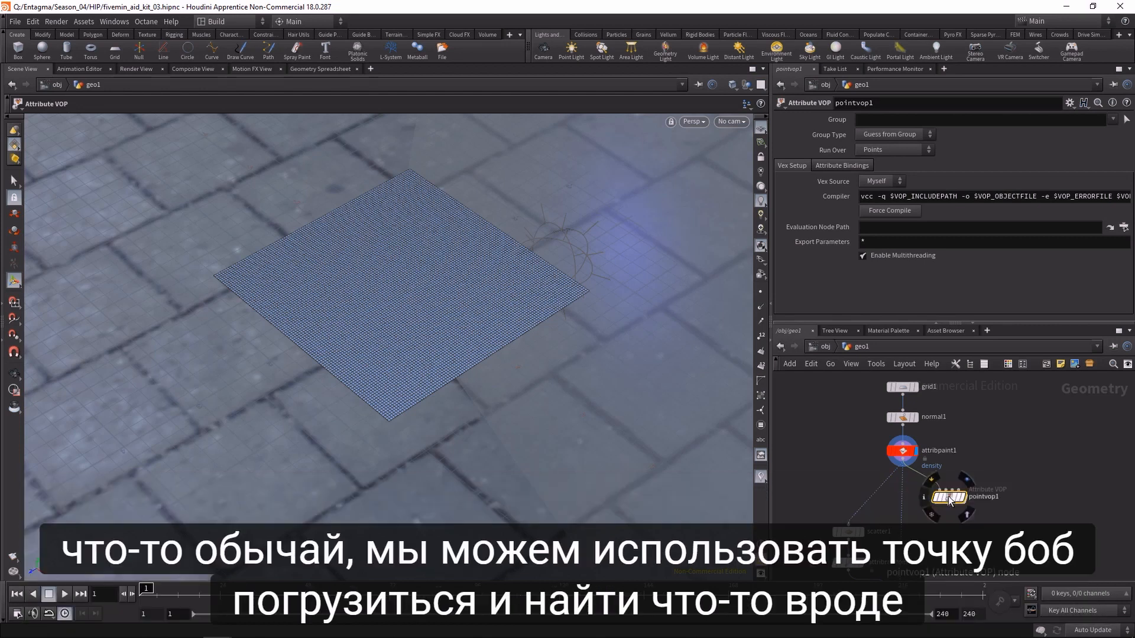
- Open the pointvop1 node's inner network and widen the network editor beside the viewport
double_click(948, 496)
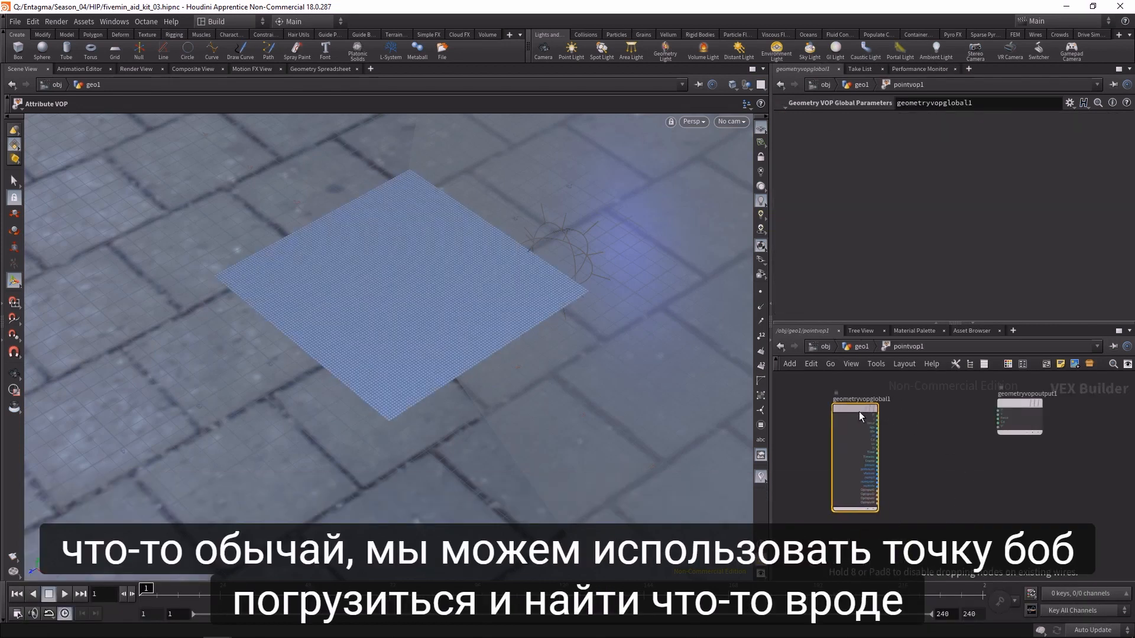
drag(863, 411, 852, 405)
middle_drag(915, 483, 933, 510)
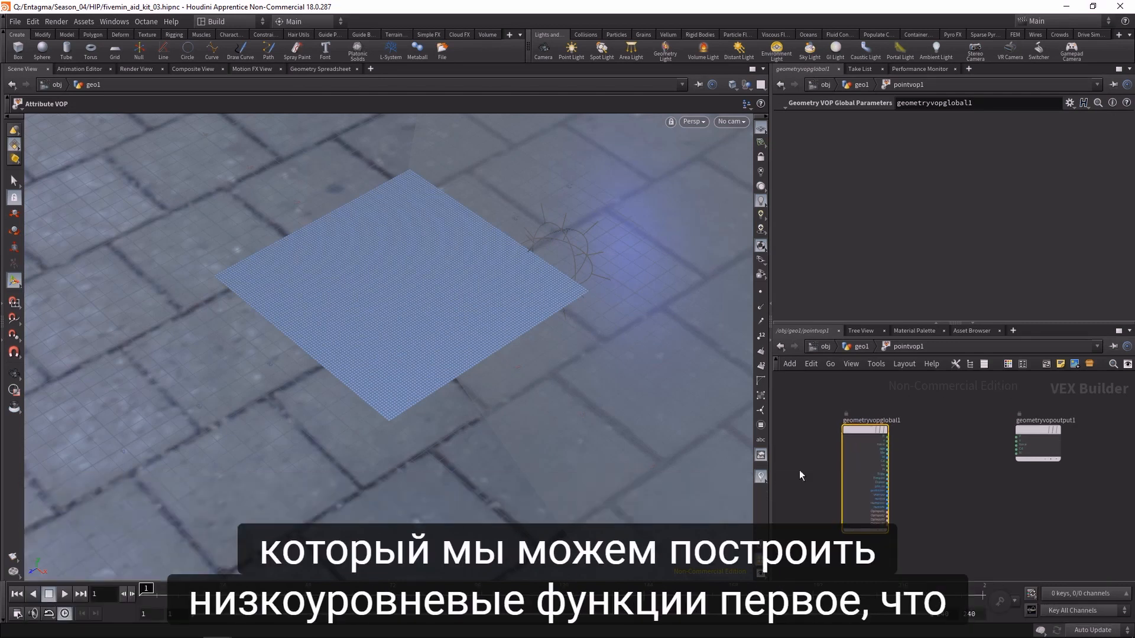
drag(771, 397, 566, 420)
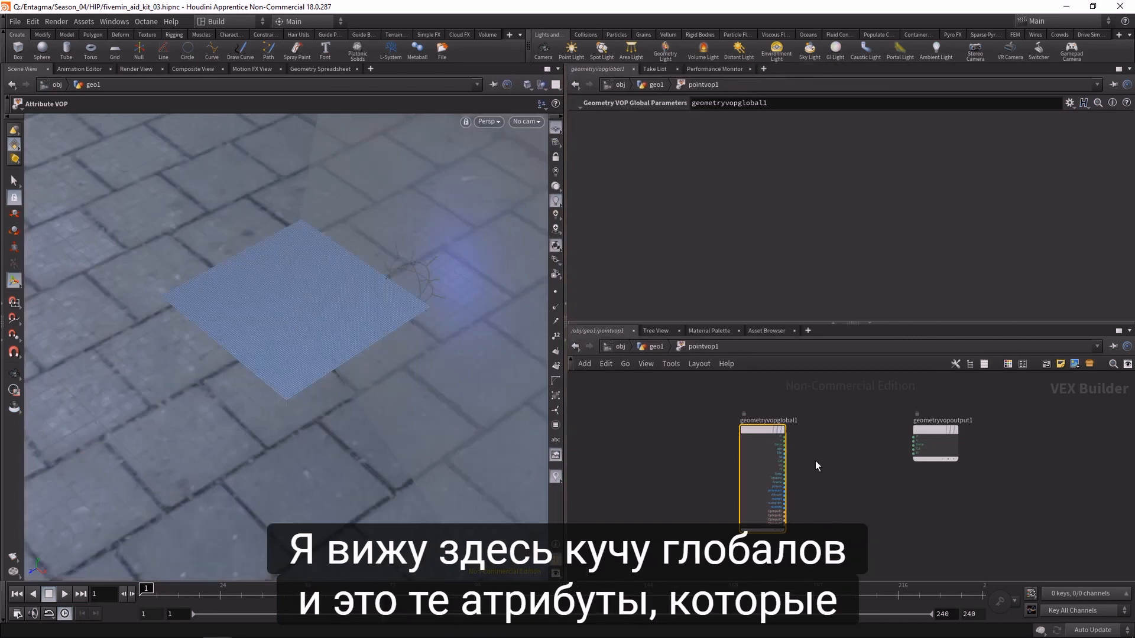
scroll(796, 463, up, 3)
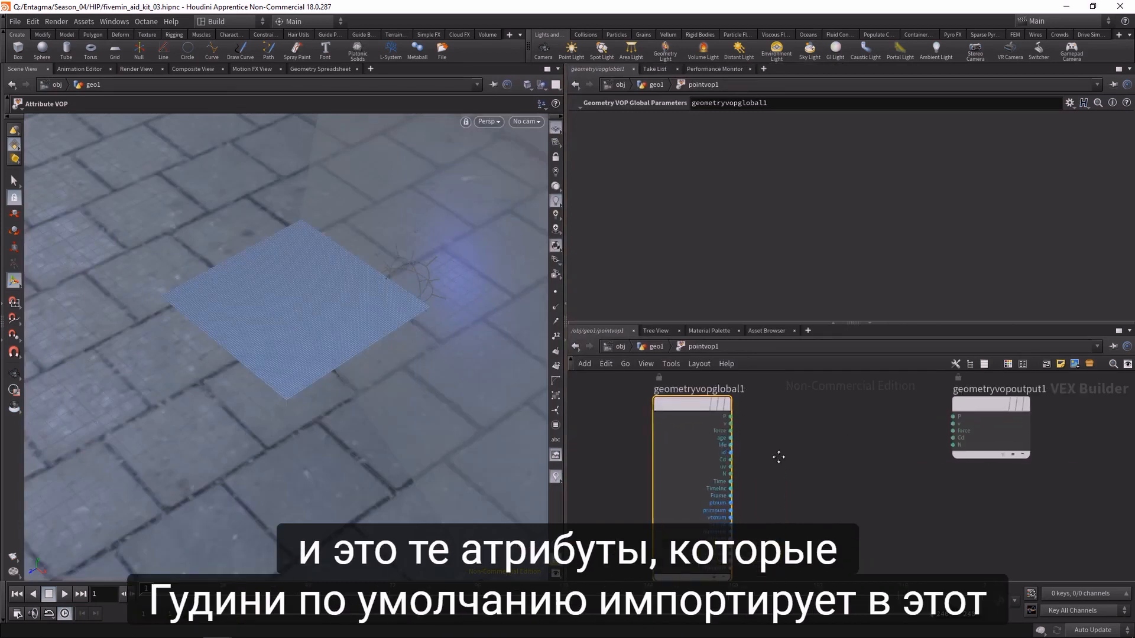
middle_drag(778, 457, 765, 454)
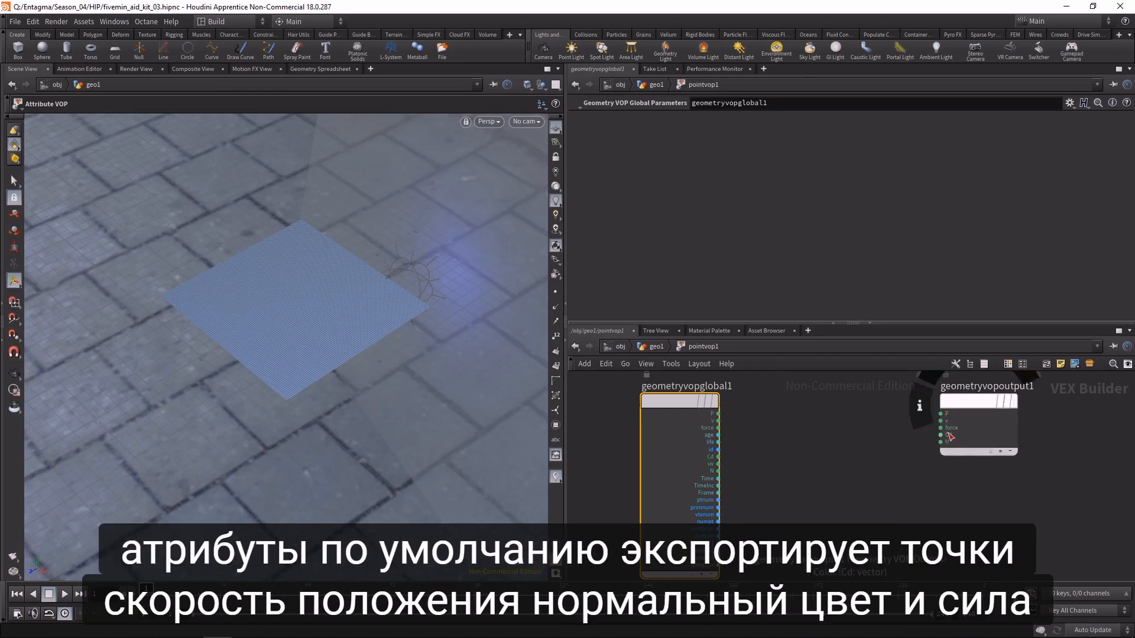
- Add an Add node that sums the global P and N, and wire its sum into the P input of geometryvopoutput1
key(Tab)
text(add)
key(Return)
click(812, 438)
drag(718, 413, 718, 471)
click(857, 428)
click(940, 414)
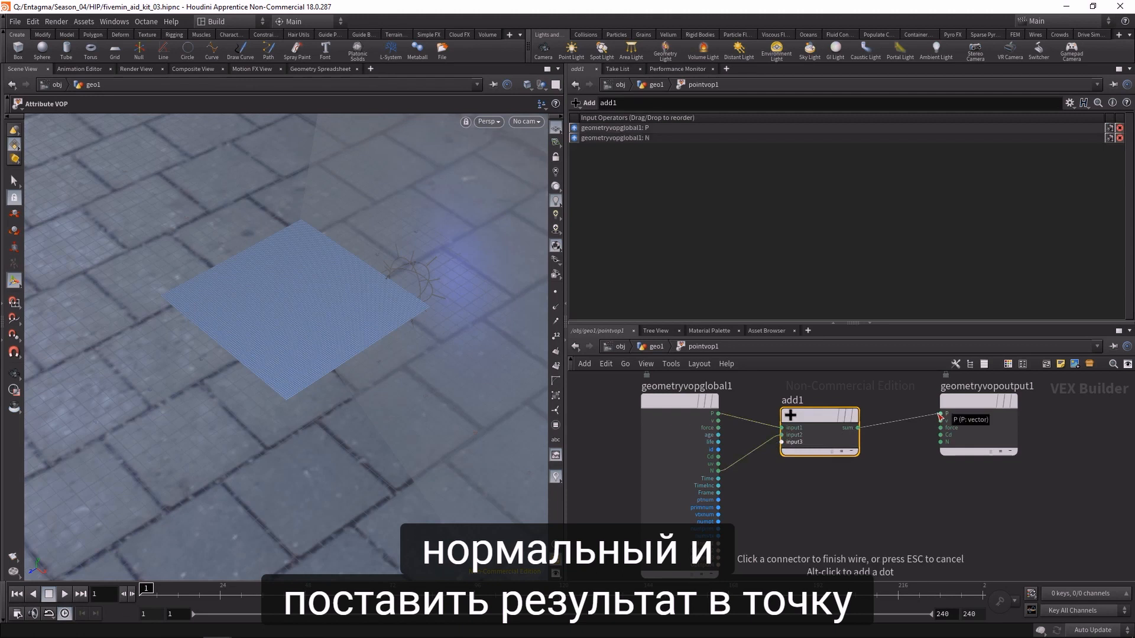
- Return to the geo1 network, display pointvop1 and template attribpaint1 as a ghosted reference of the original grid
key(u)
scroll(899, 526, up, 3)
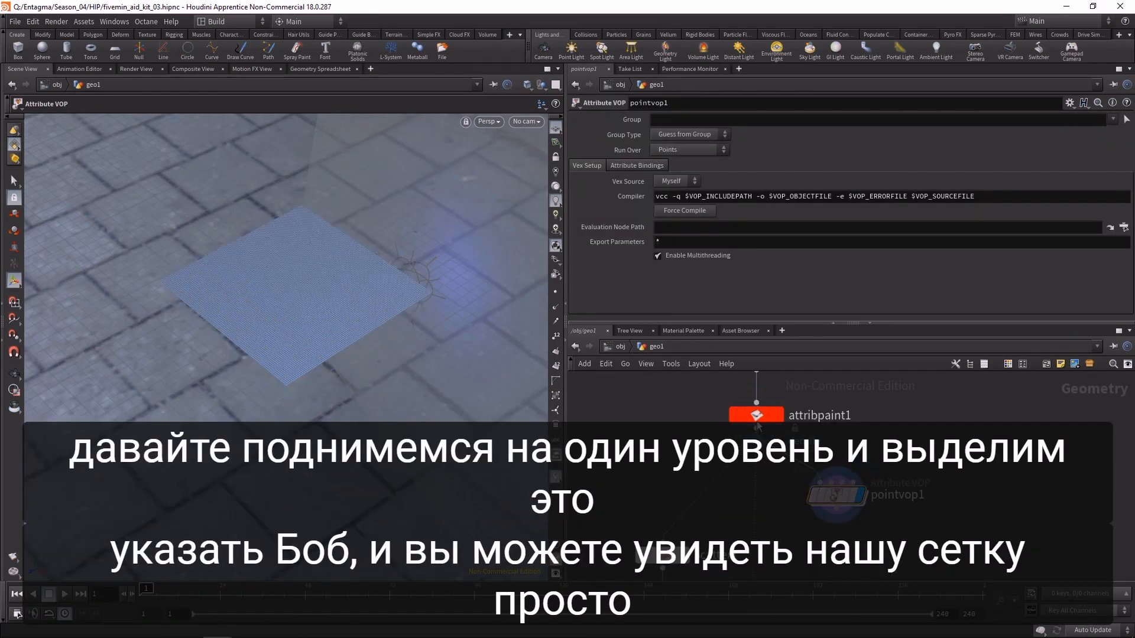
click(779, 417)
click(860, 495)
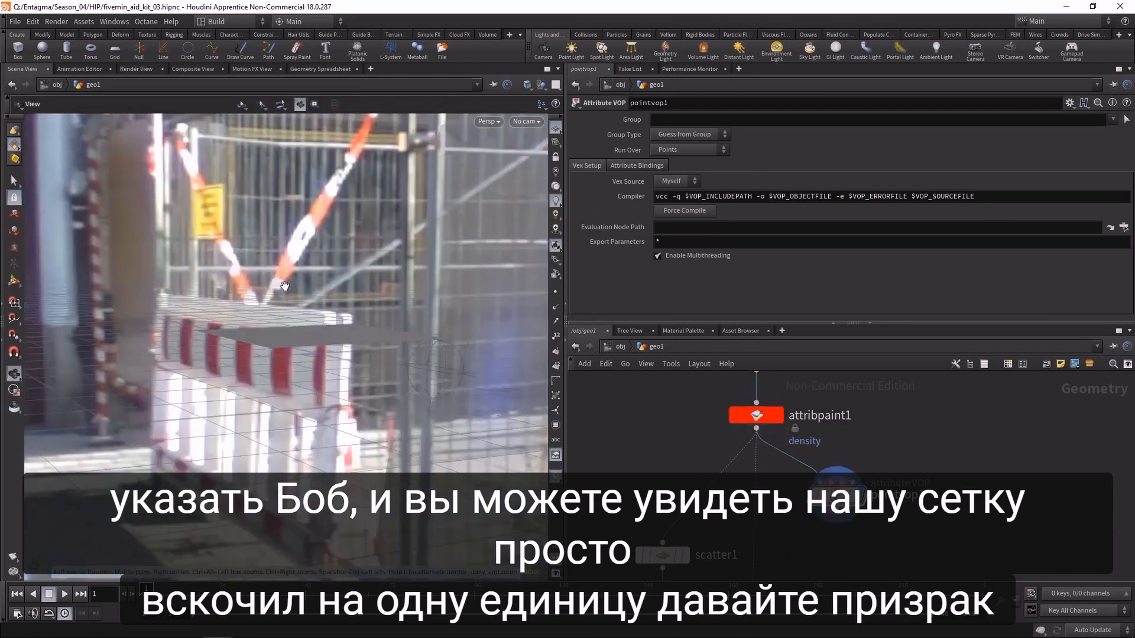
click(773, 416)
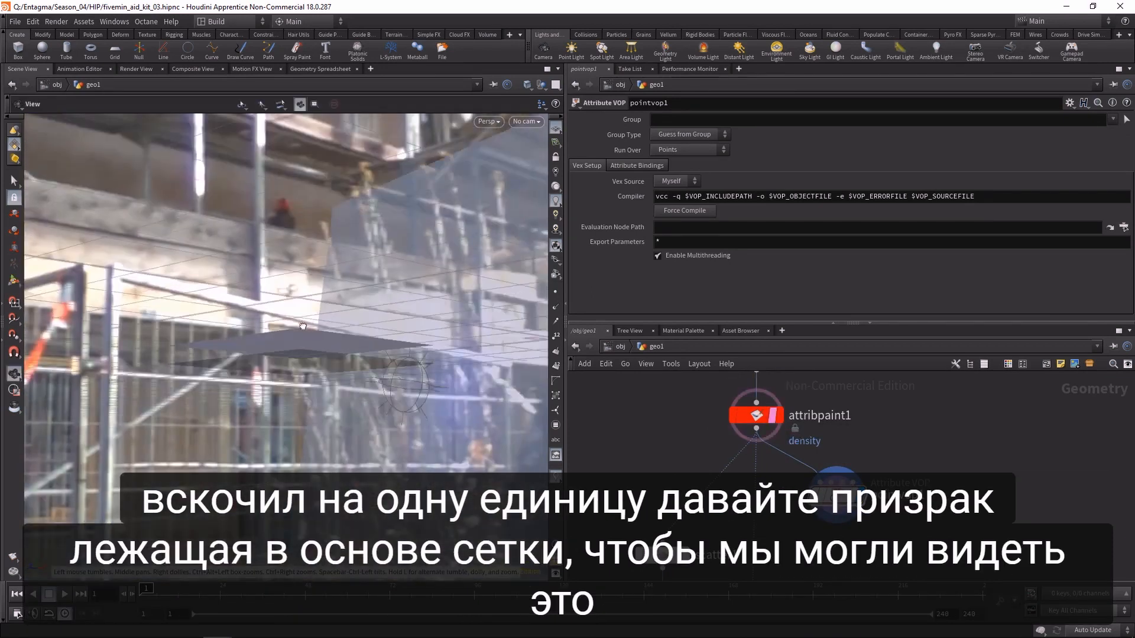
key(Return)
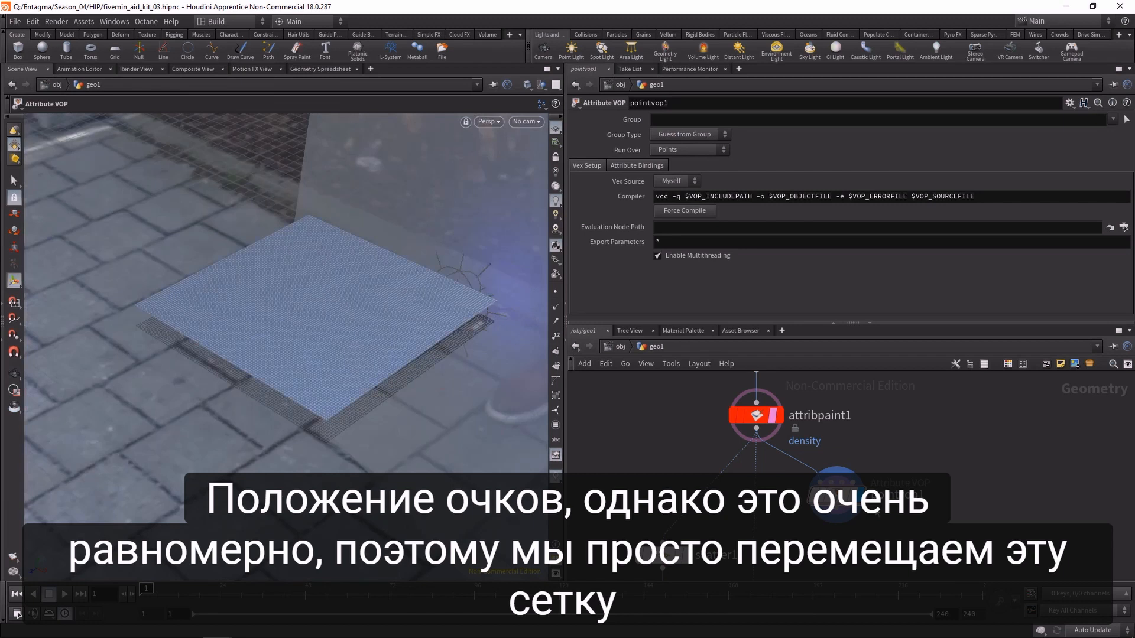
- Inside the pointvop1 network, move geometryvopglobal1 farther from the Add node and make the network editor taller
double_click(835, 499)
drag(668, 402, 562, 402)
middle_drag(743, 511, 883, 478)
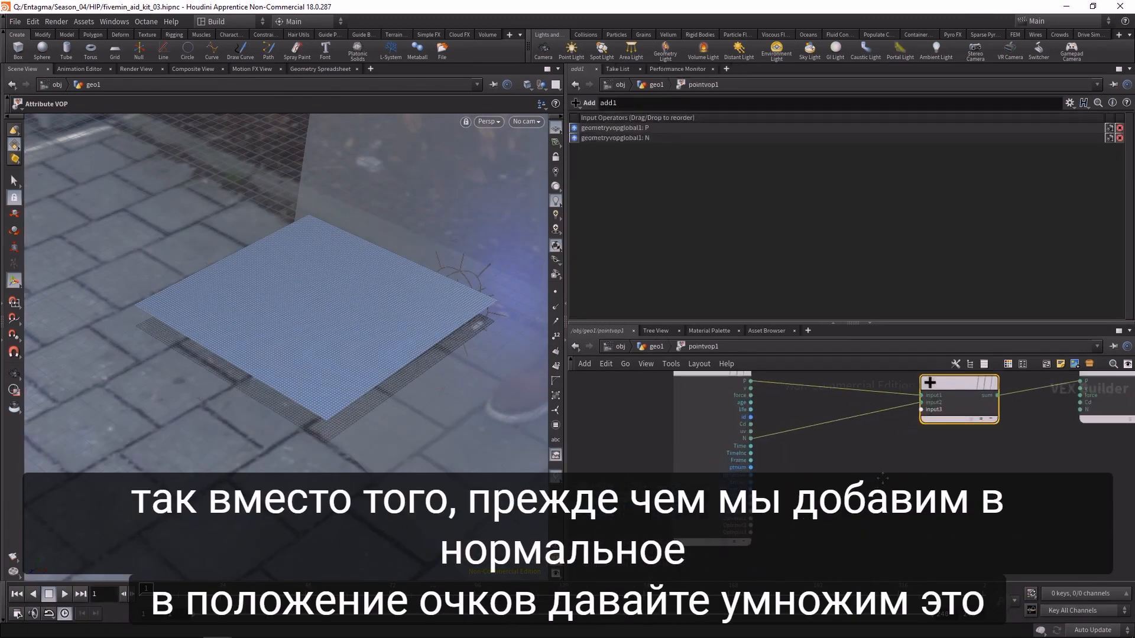
drag(772, 323, 785, 246)
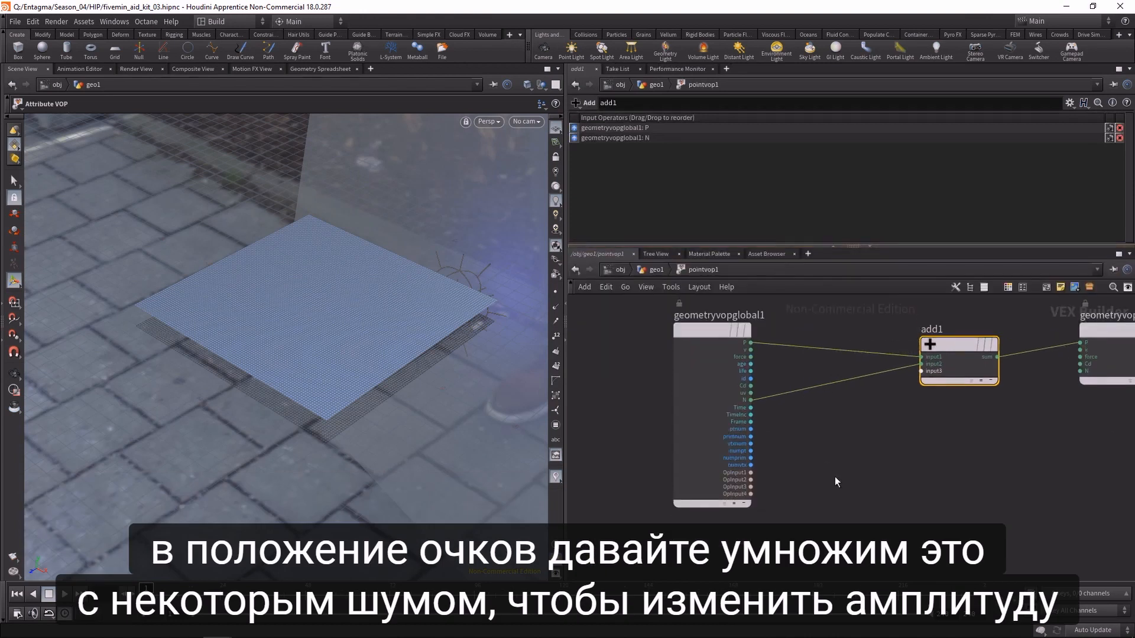
middle_drag(835, 476, 816, 495)
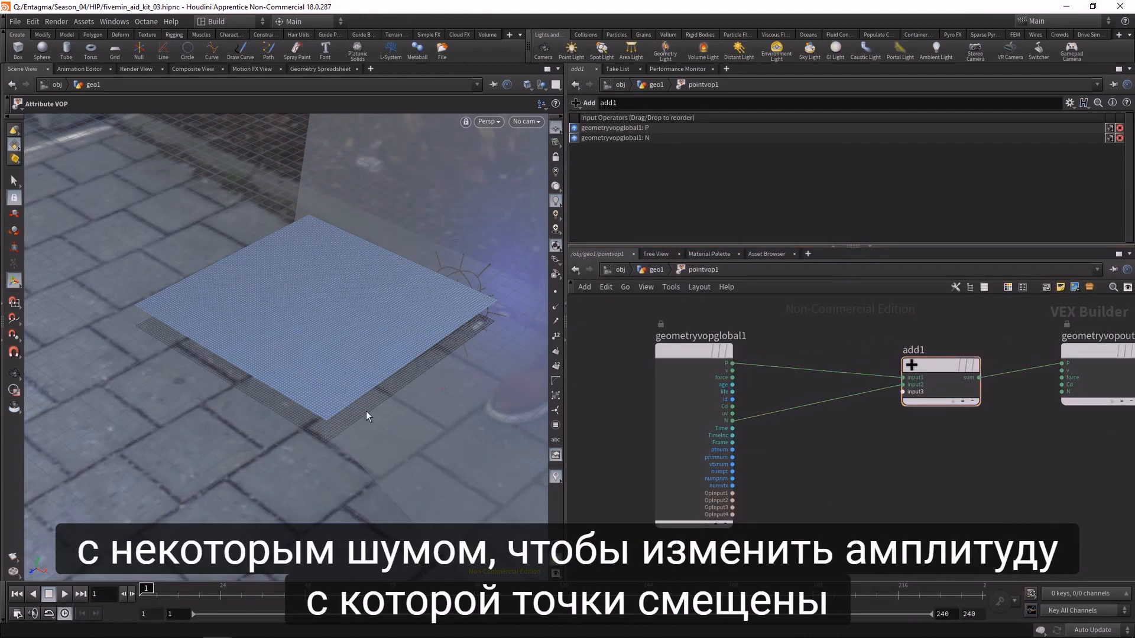
- Add a Unified Noise - Static node below the wires between geometryvopglobal1 and the Add node
key(Tab)
text(unif)
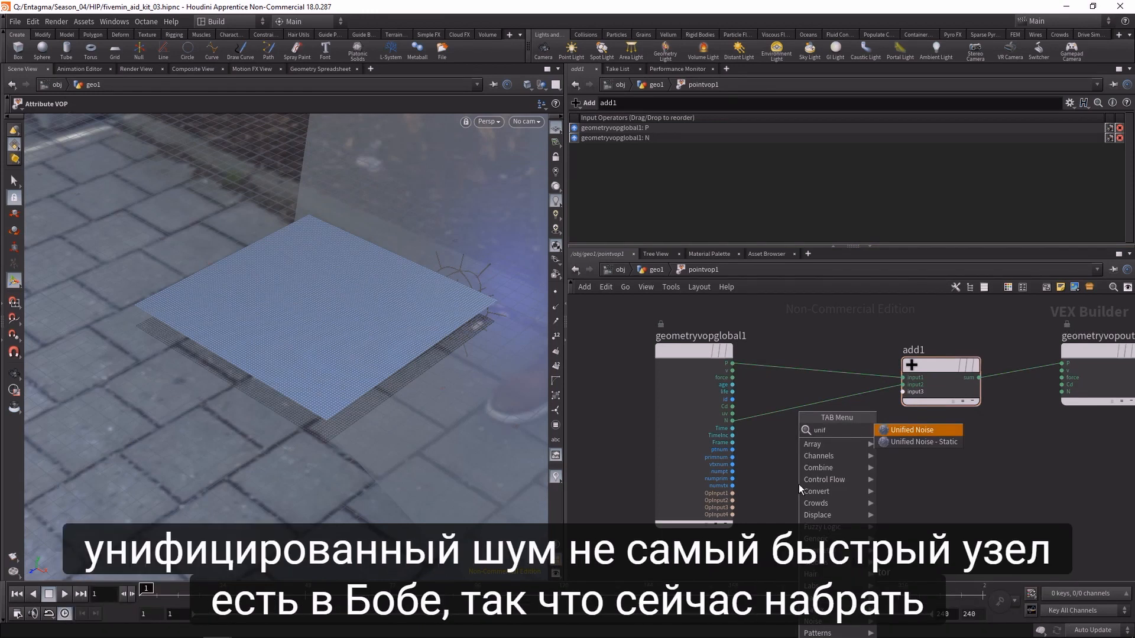
key(Down)
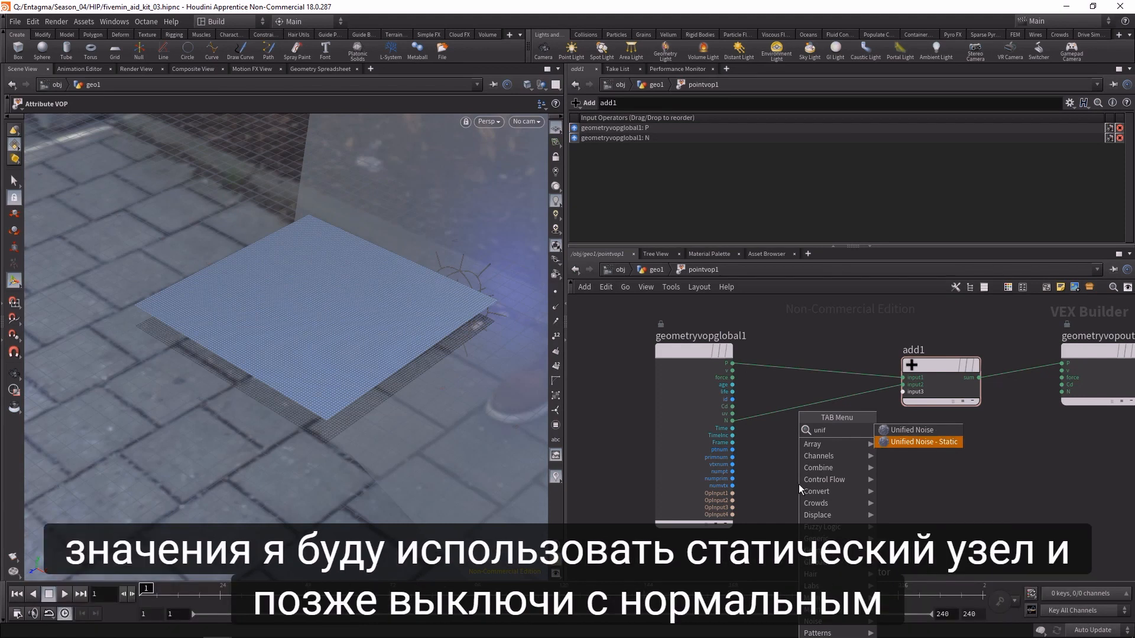
key(Up)
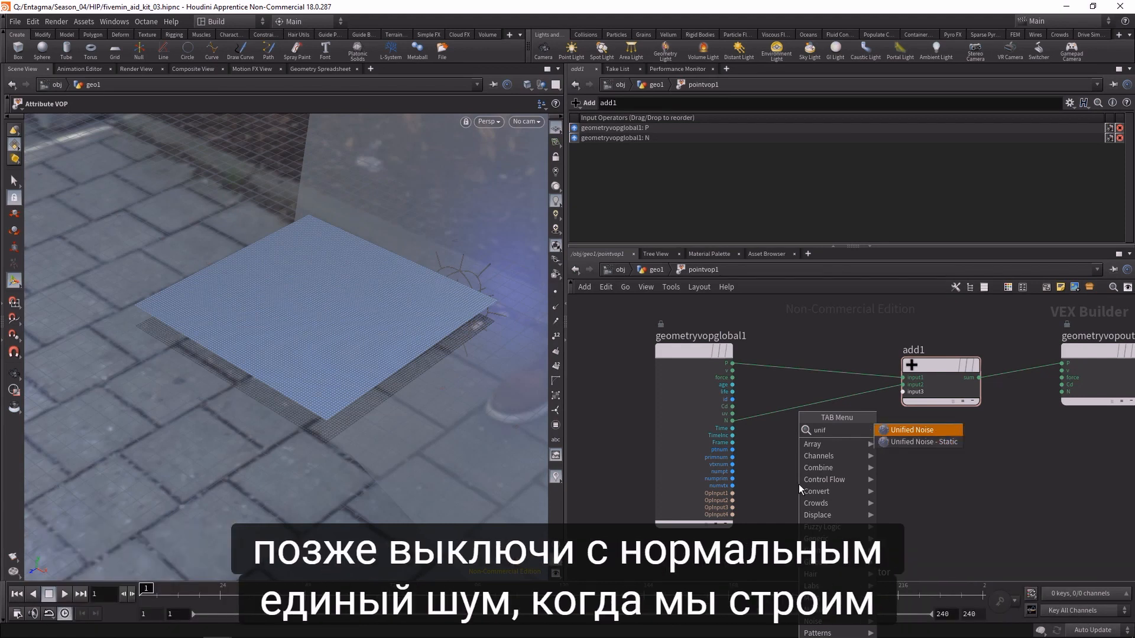
key(Down)
key(Return)
click(799, 484)
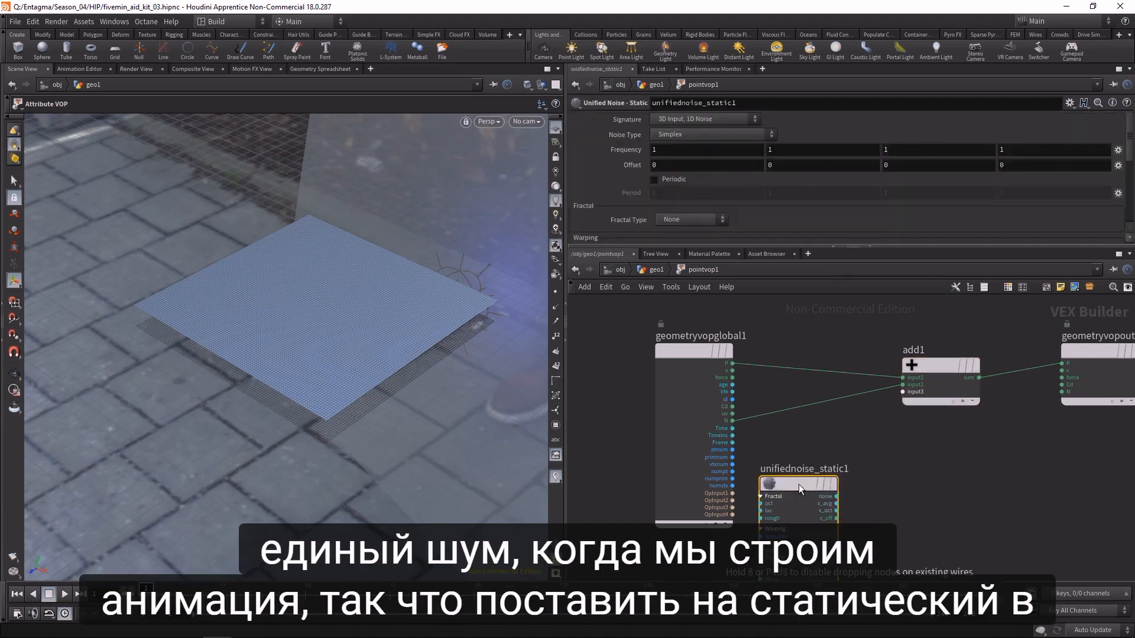
- Reposition unifiednoise_static1 and wire geometryvopglobal1's P output into its pos input
drag(799, 484, 830, 464)
middle_drag(909, 532, 910, 451)
middle_drag(768, 564, 766, 516)
click(790, 547)
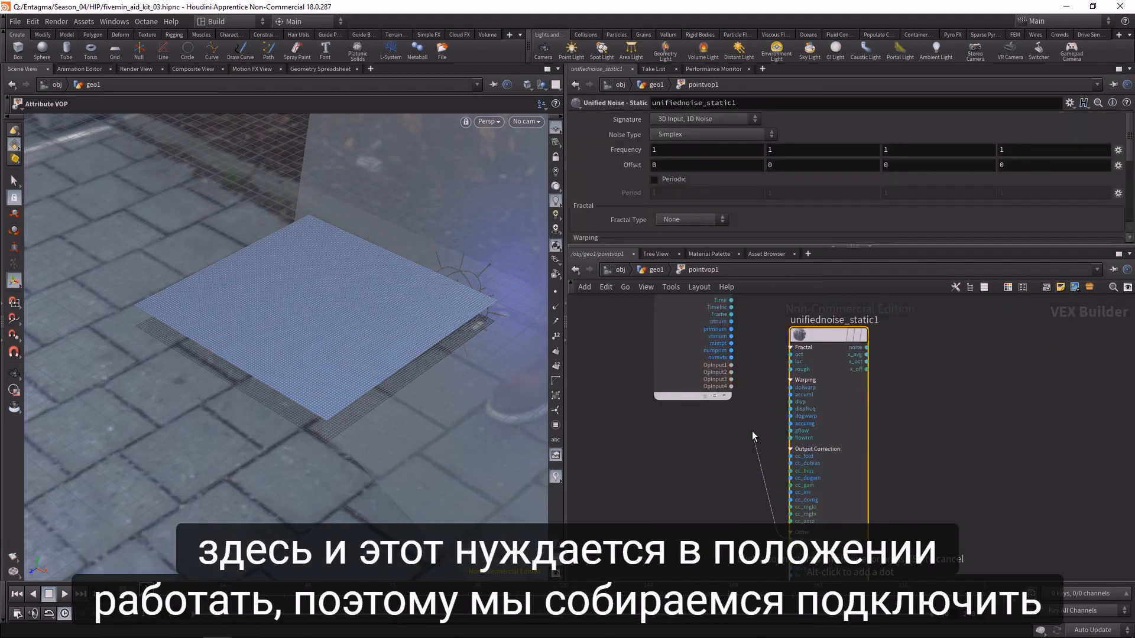
middle_drag(751, 431, 749, 576)
click(728, 380)
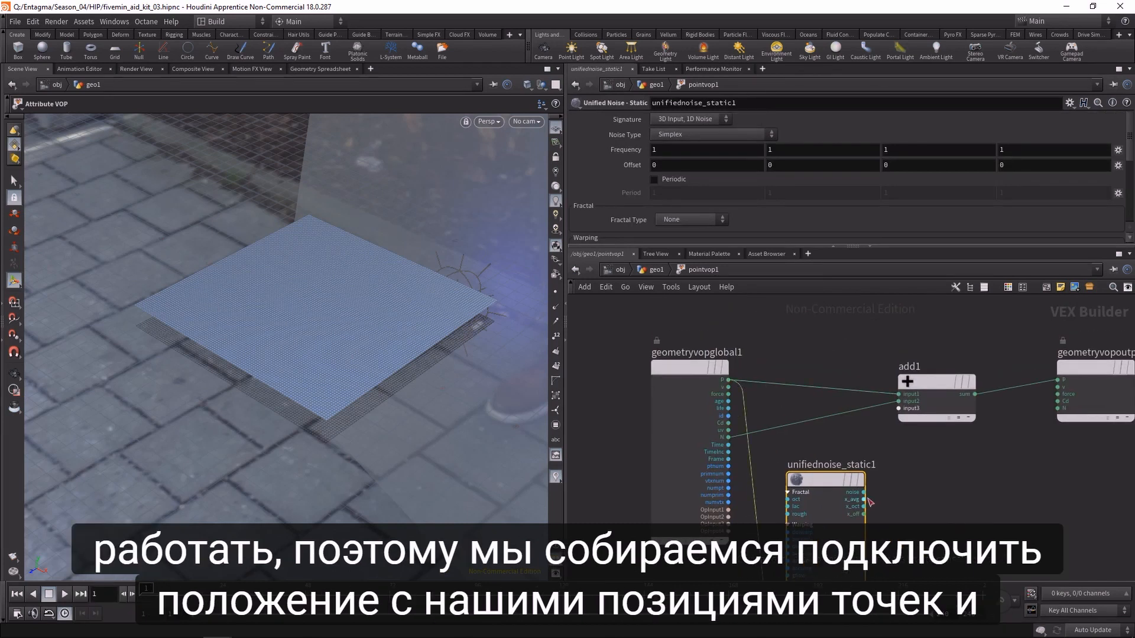
- Insert a Multiply node on the wire from N to the Add node and connect unifiednoise_static1's noise output to its second input
middle_drag(895, 507, 878, 501)
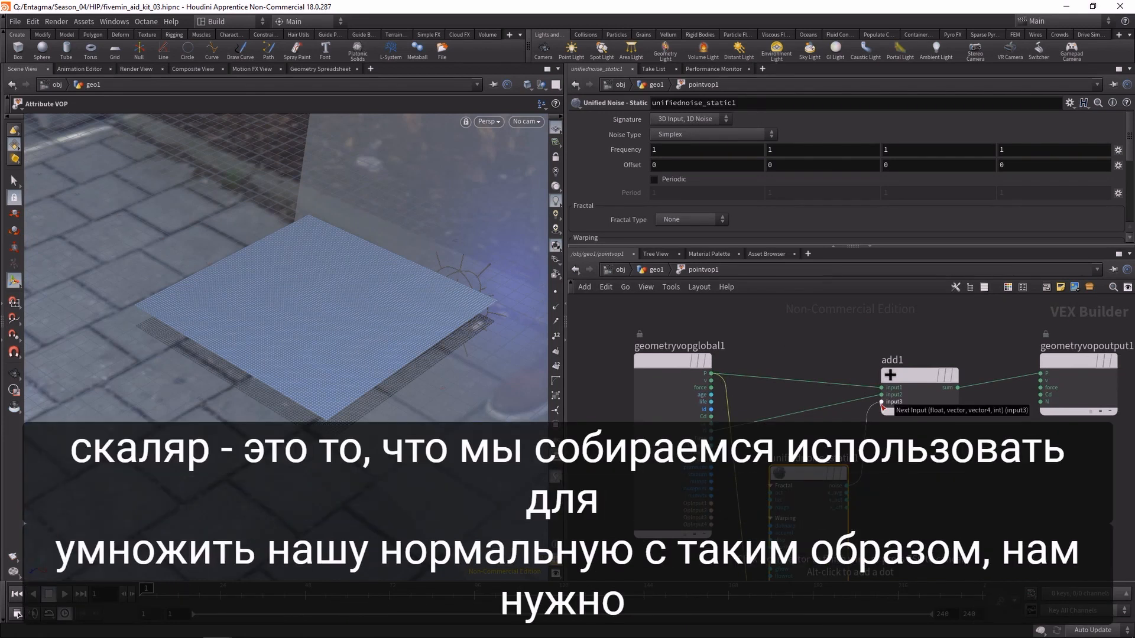
key(l)
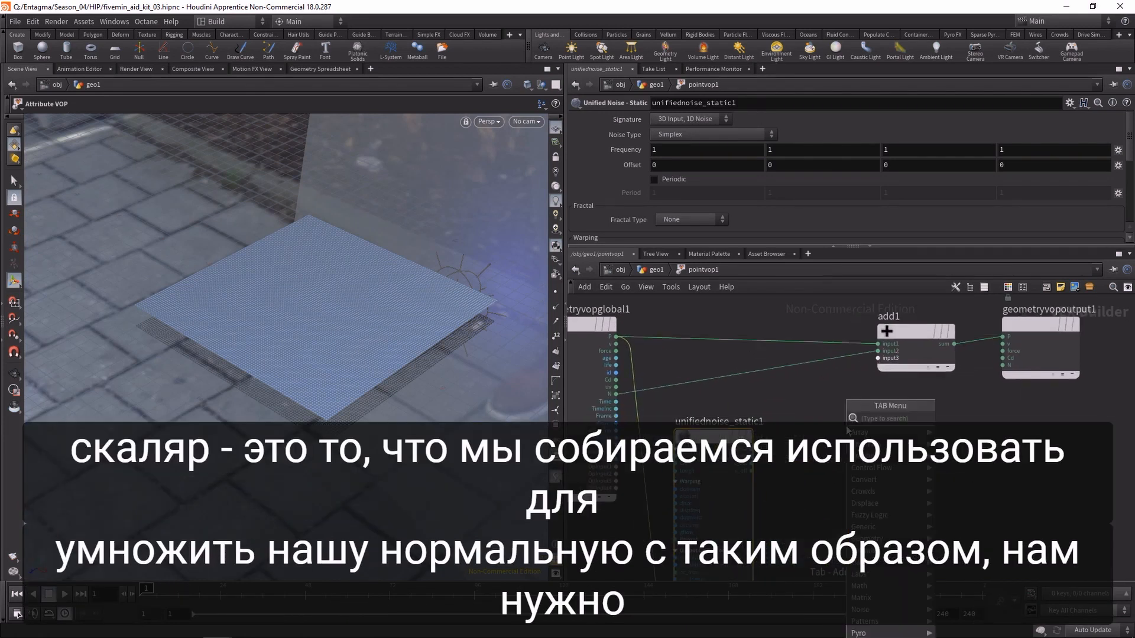
key(Tab)
text(mul)
key(Return)
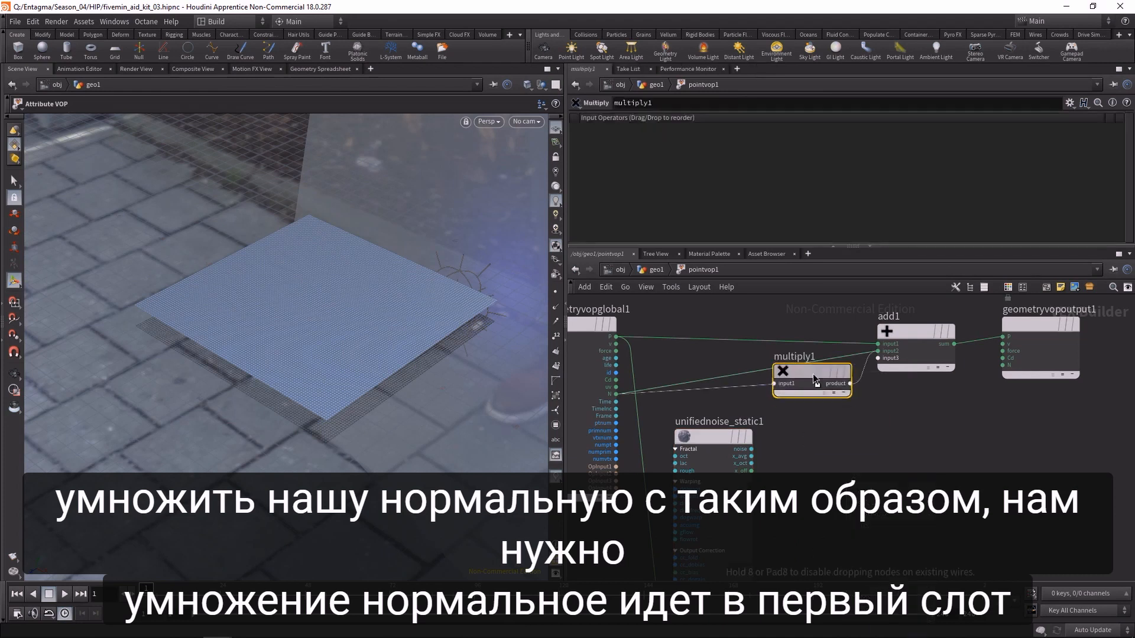
click(809, 373)
drag(751, 449, 772, 388)
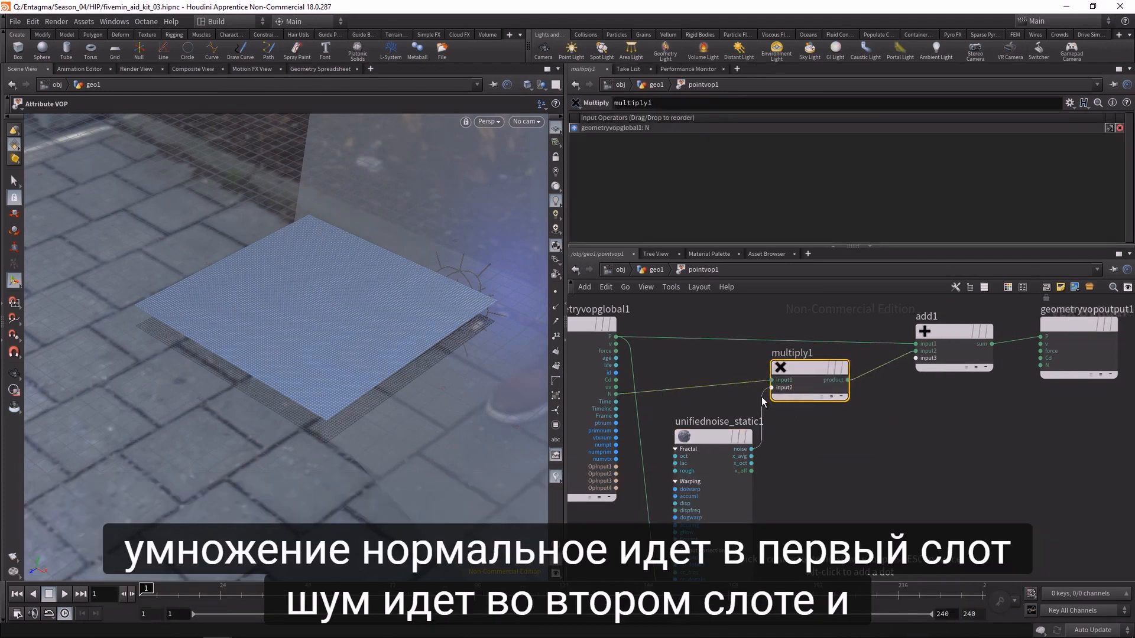
key(Escape)
drag(329, 325, 375, 355)
key(Return)
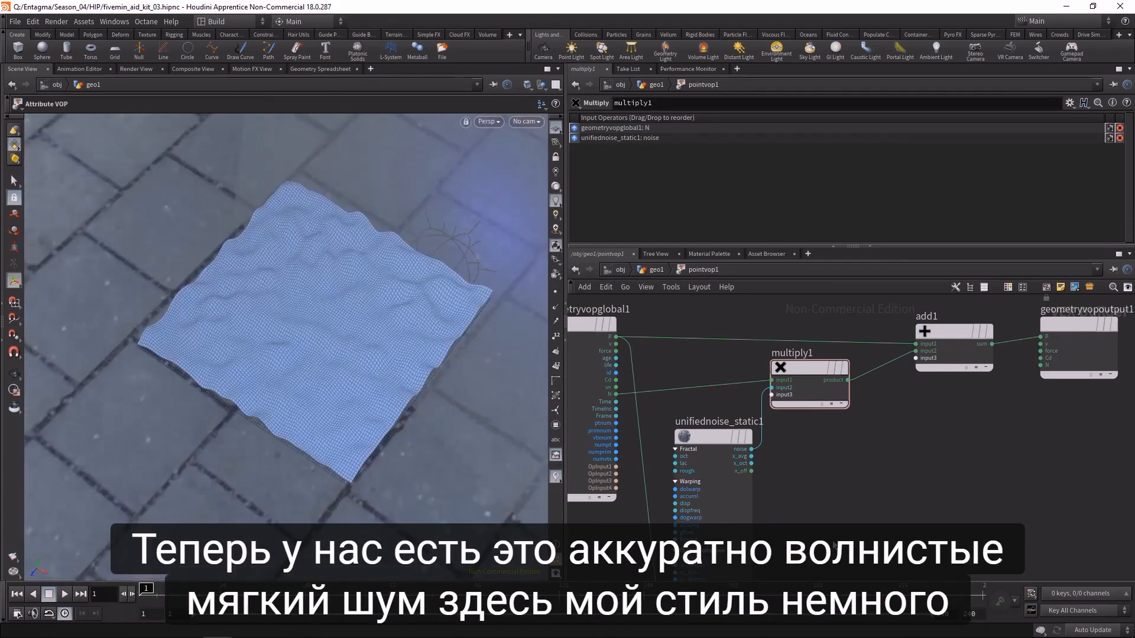
- On unifiednoise_static1, set the fractal type to Terrain and Max Octaves to 2
click(713, 436)
click(672, 221)
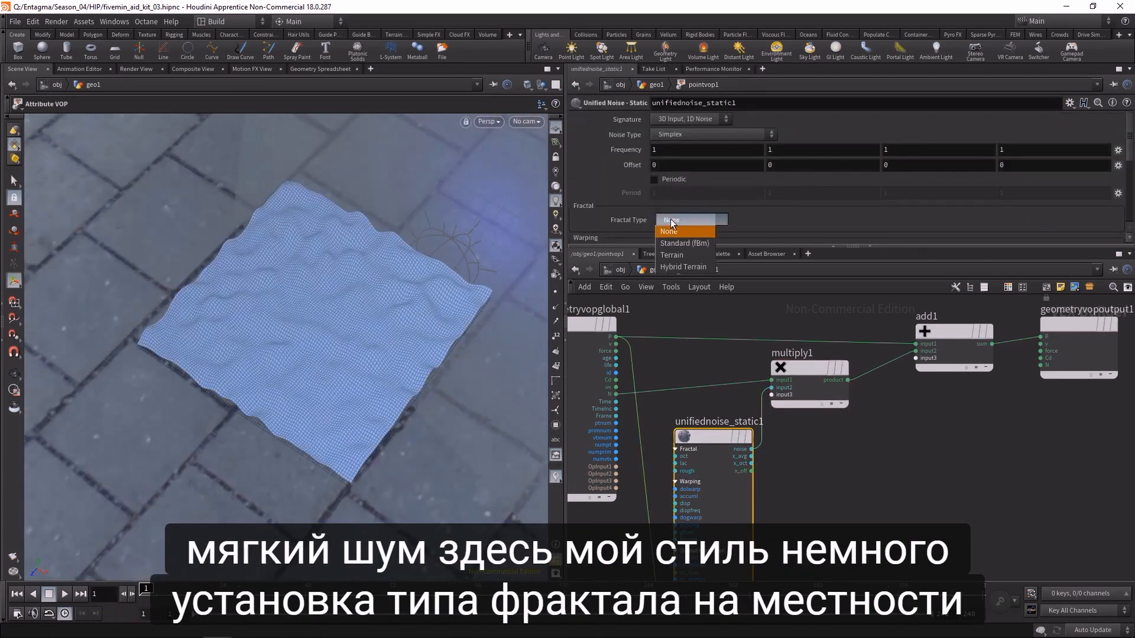
click(672, 255)
click(666, 234)
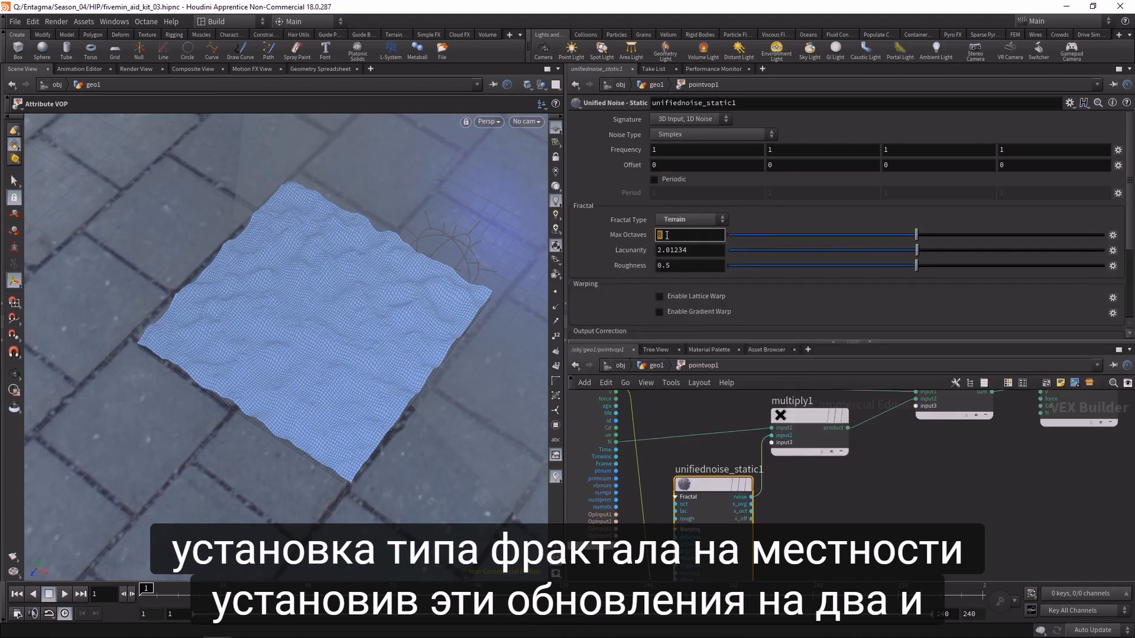
text(2)
- Animate the Y offset of unifiednoise_static1 with the expression $FF*.02
click(798, 167)
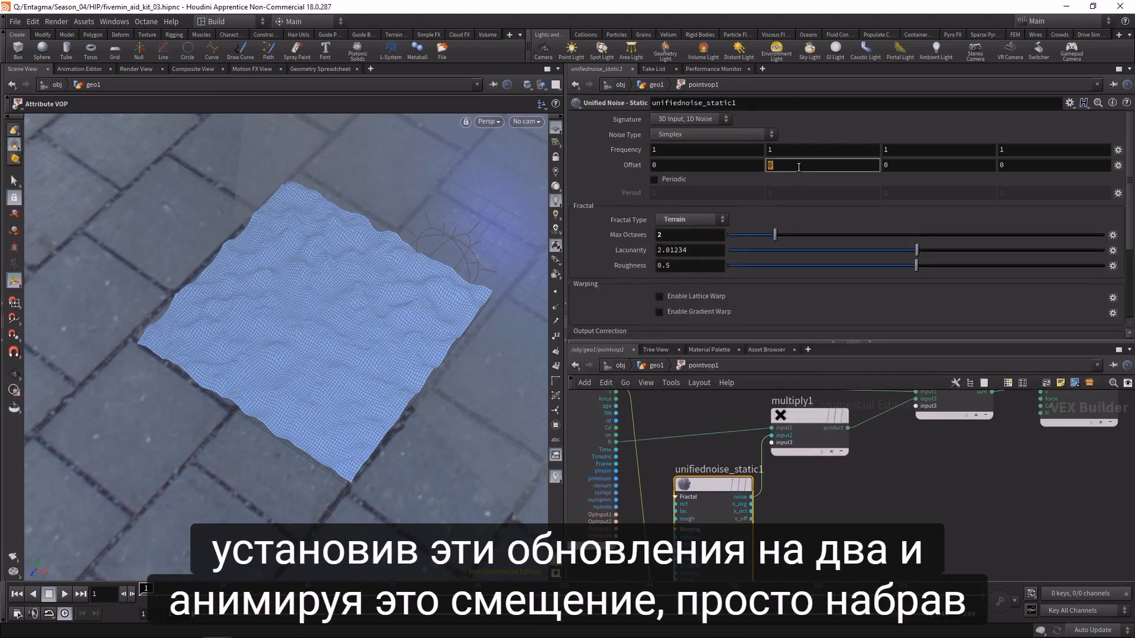
text($FF*.02)
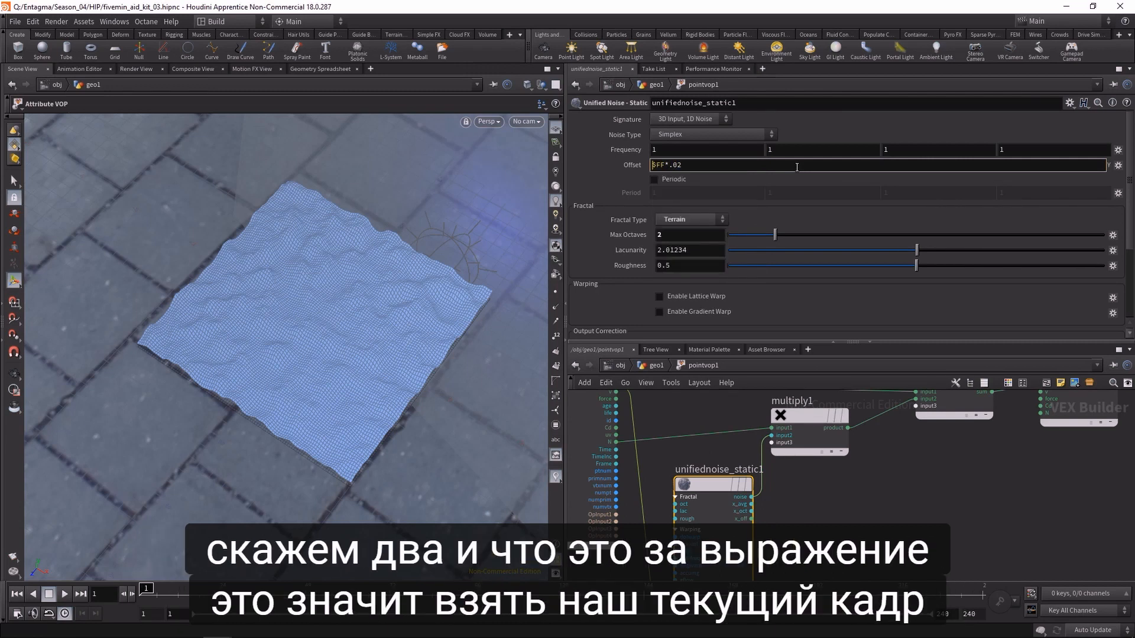
key(Home)
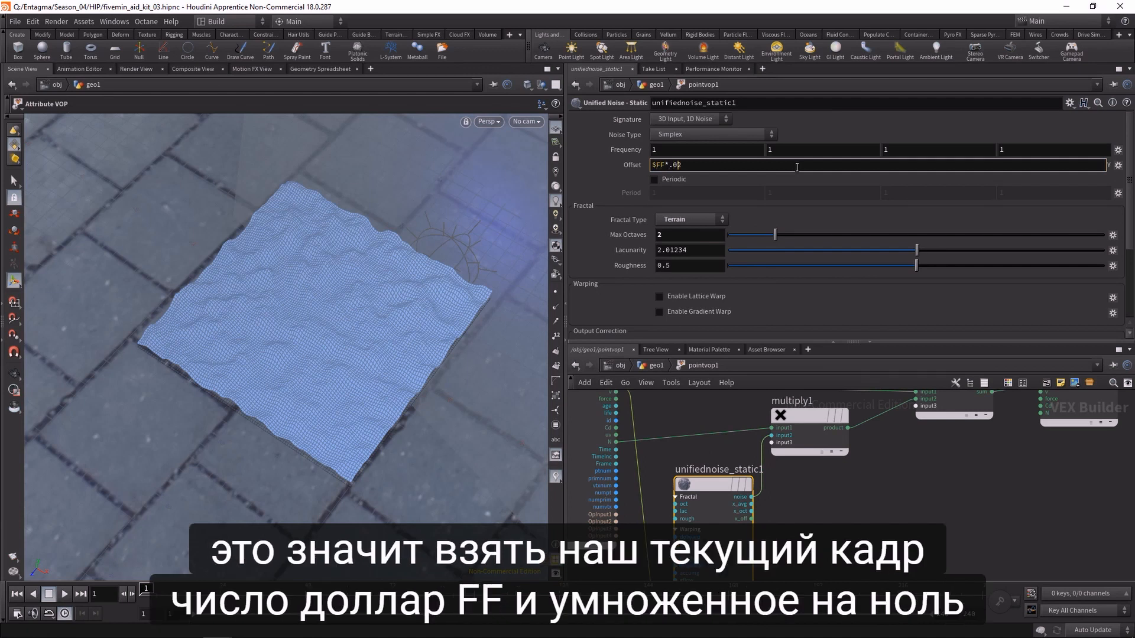
key(Right)
key(Return)
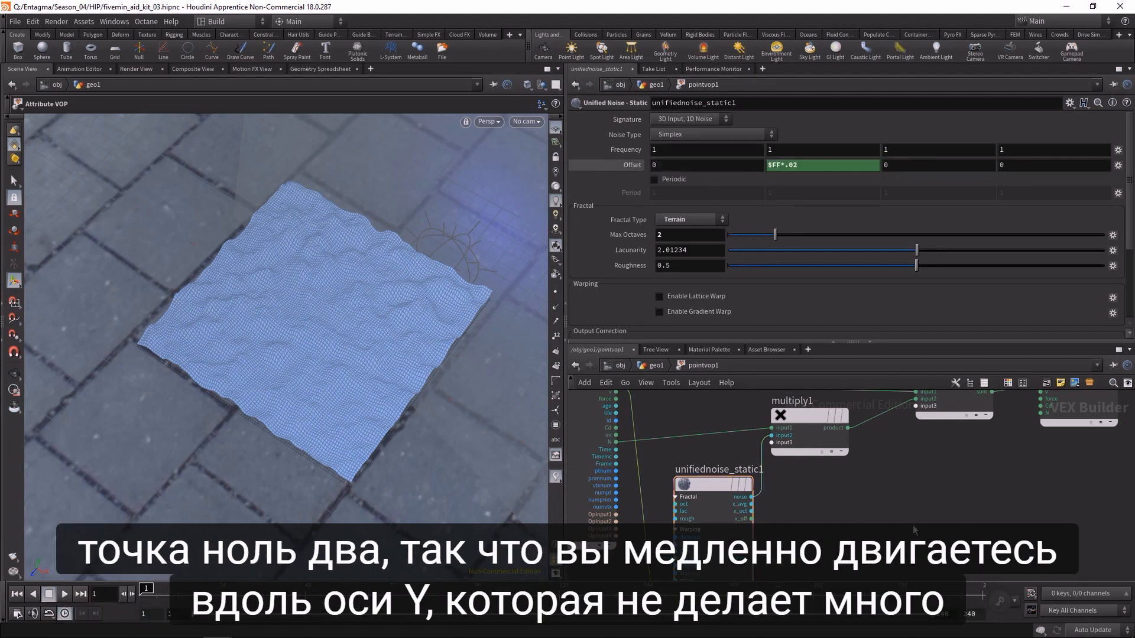
- Add a regular Unified Noise node and place it beside unifiednoise_static1
mouse_move(722, 515)
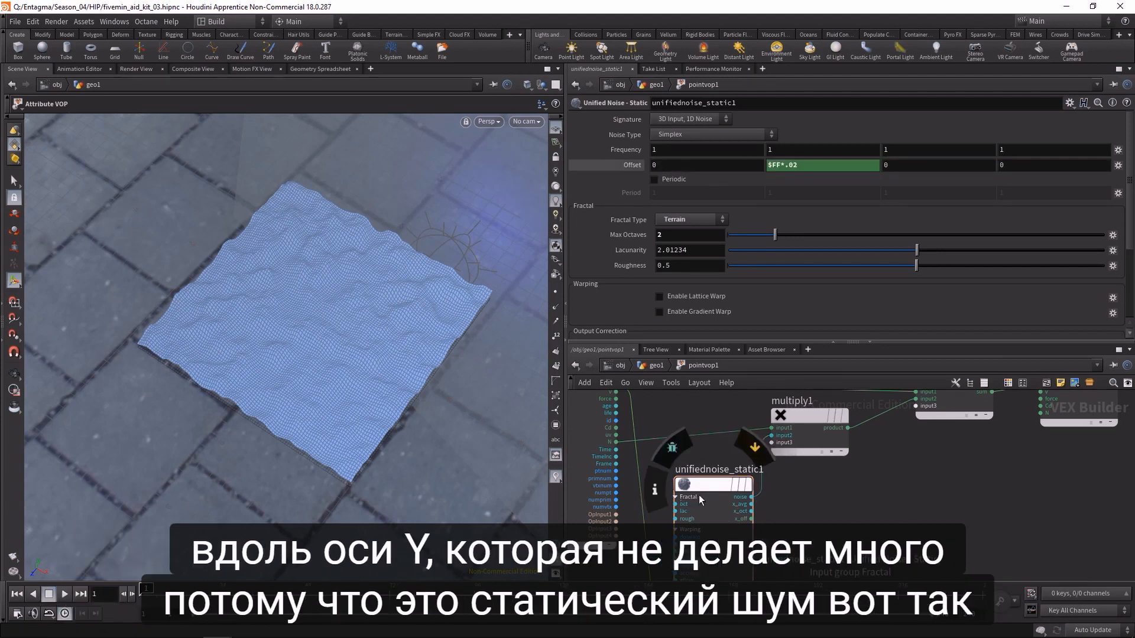
scroll(825, 503, down, 2)
middle_drag(875, 519, 842, 494)
scroll(832, 499, down, 1)
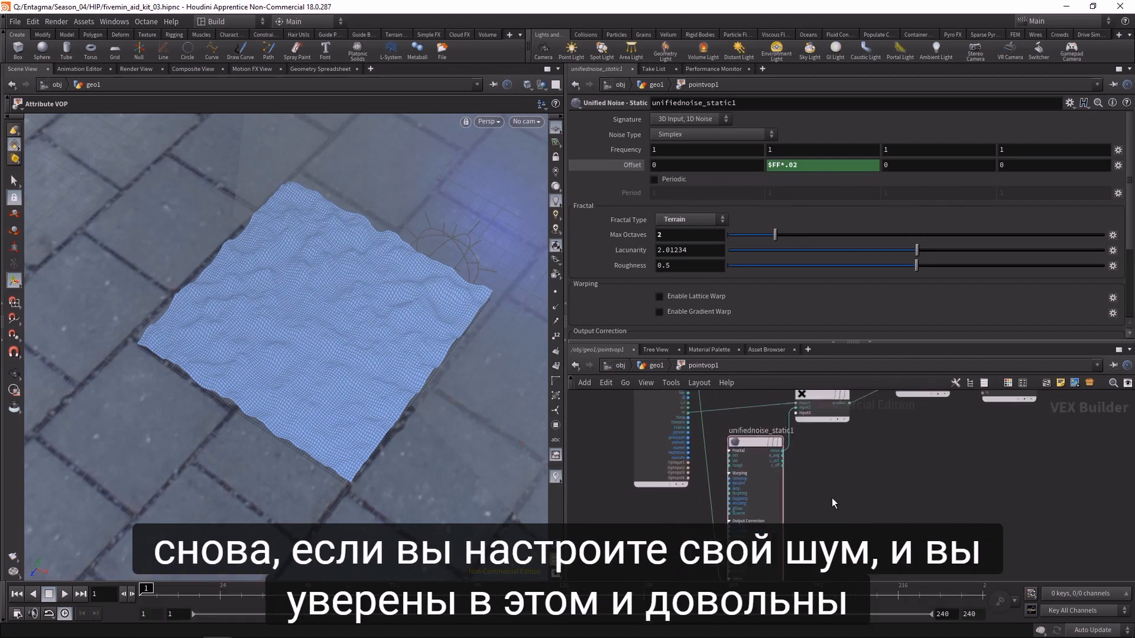
key(Tab)
text(unif)
key(Return)
click(831, 497)
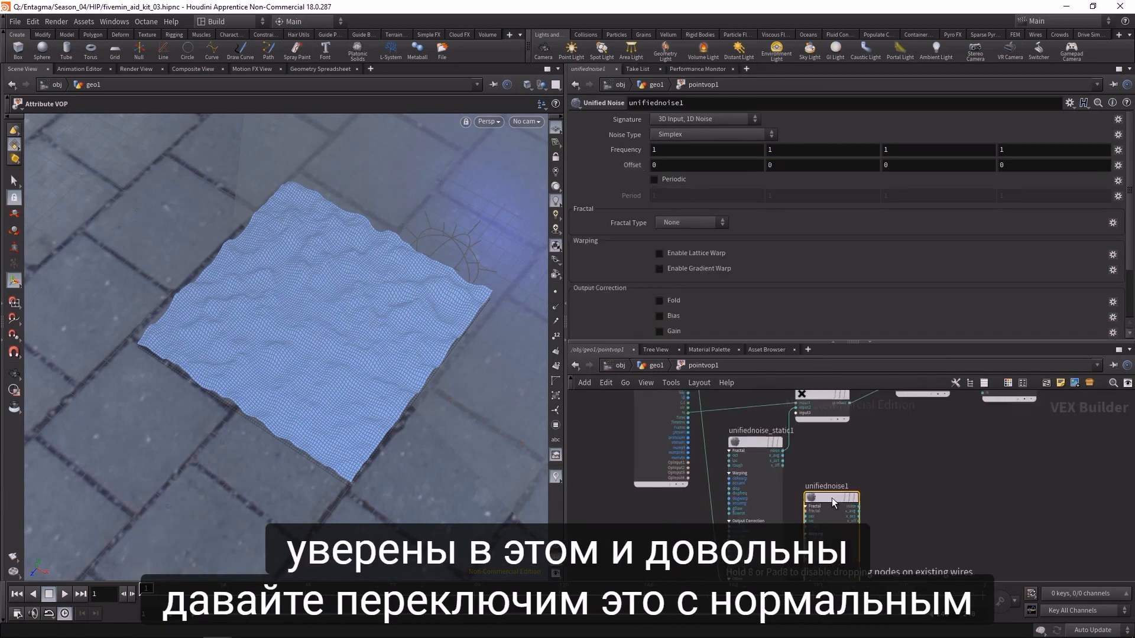
drag(831, 498, 854, 448)
- On unifiednoise1, set the fractal type to Terrain and Max Octaves to 2
click(762, 443)
click(854, 447)
click(692, 222)
click(688, 254)
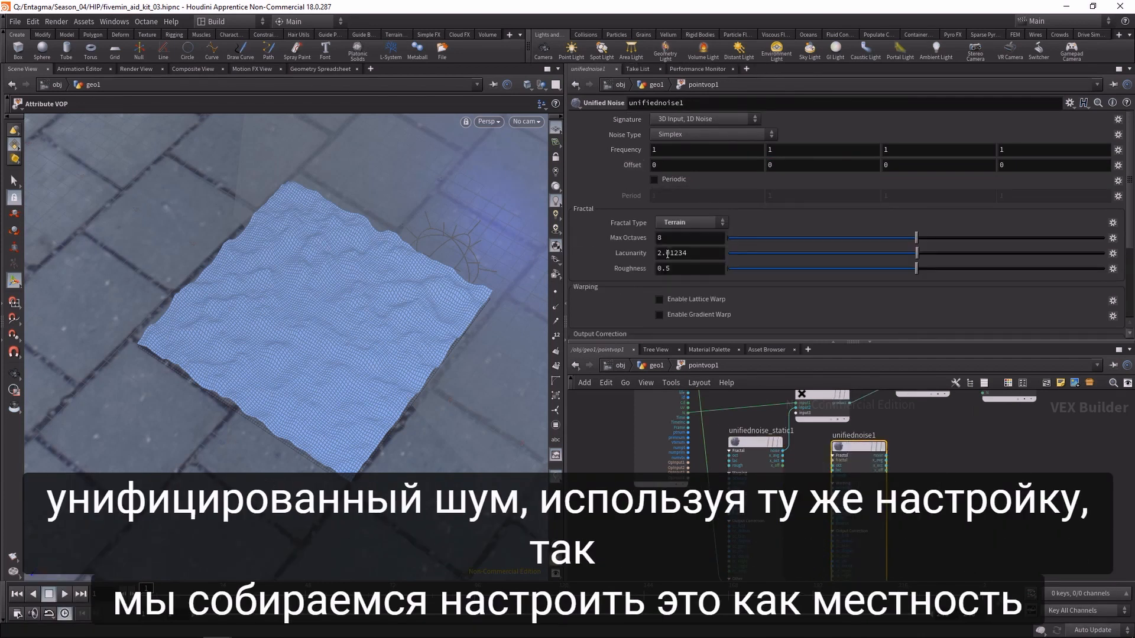
double_click(667, 237)
text(2)
key(Return)
- Enter the expression $FF*.02 for the Y offset of unifiednoise1
click(775, 162)
text($FF*.02)
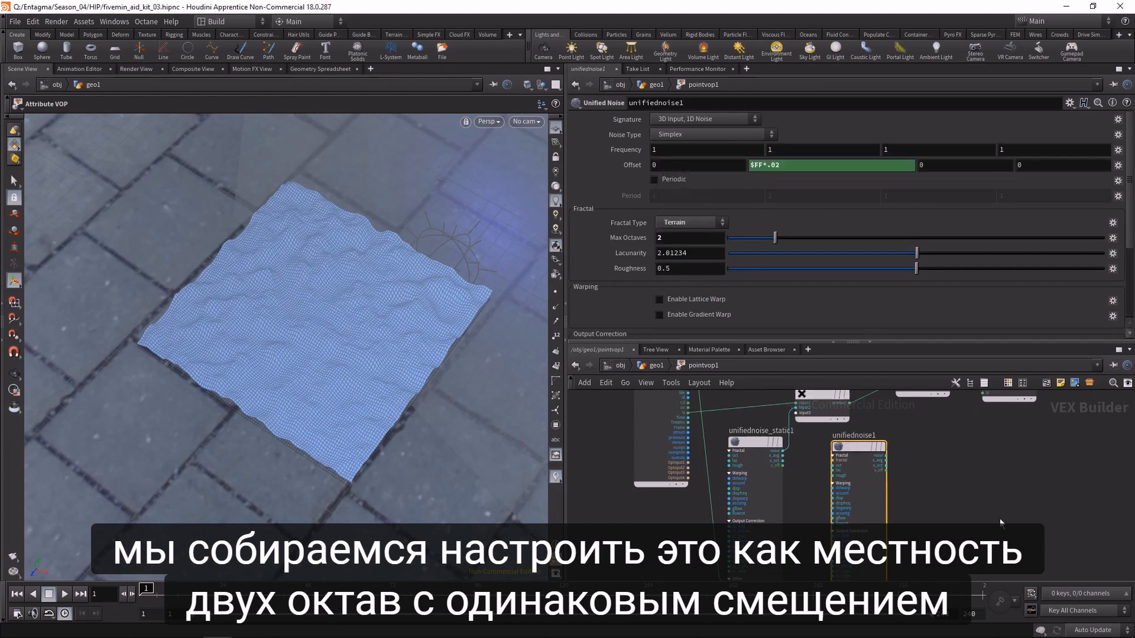
key(Return)
- Wire the global P into unifiednoise1's pos input and connect its noise output to multiply1's second input
middle_drag(799, 530, 799, 494)
drag(721, 546, 832, 544)
middle_drag(791, 395, 706, 534)
drag(701, 539, 805, 520)
drag(711, 494, 711, 493)
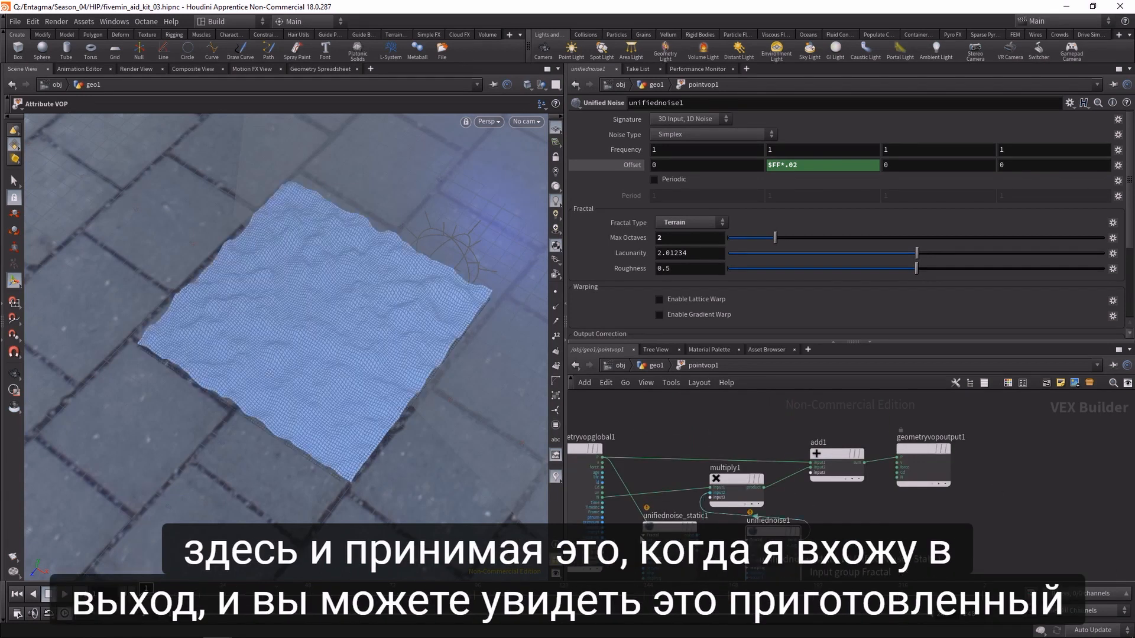
- Delete unifiednoise_static1 and move unifiednoise1 into its place between geometryvopglobal1 and multiply1
click(675, 528)
key(Delete)
drag(781, 537, 664, 530)
middle_drag(800, 557, 807, 479)
scroll(808, 489, down, 3)
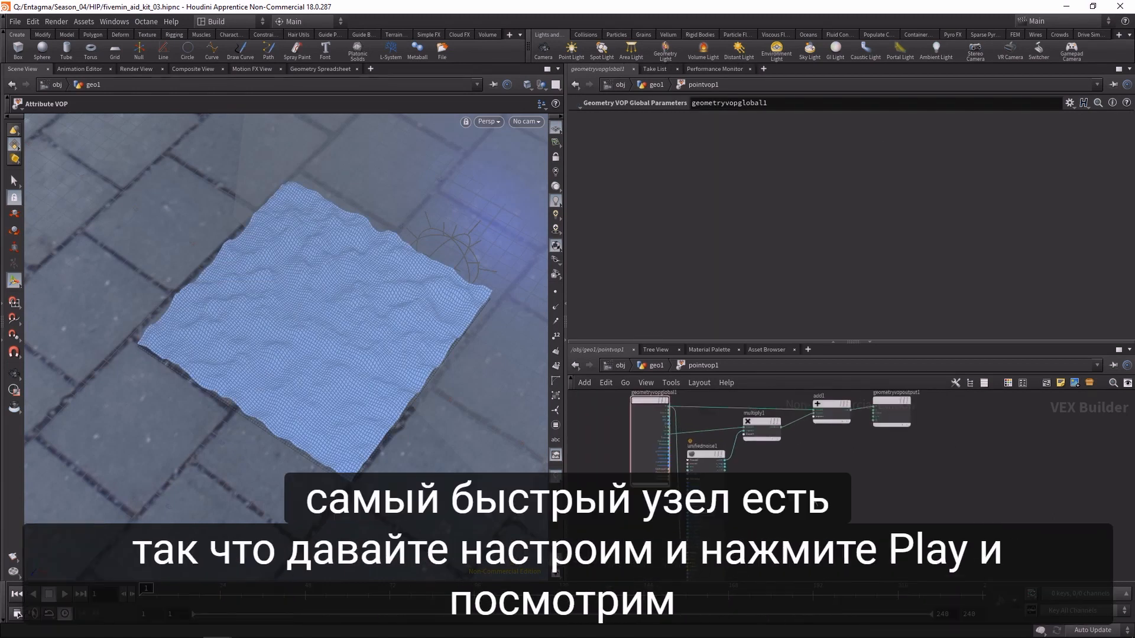
- Go up to the geo1 network and play the timeline briefly to check whether the noise animates
key(u)
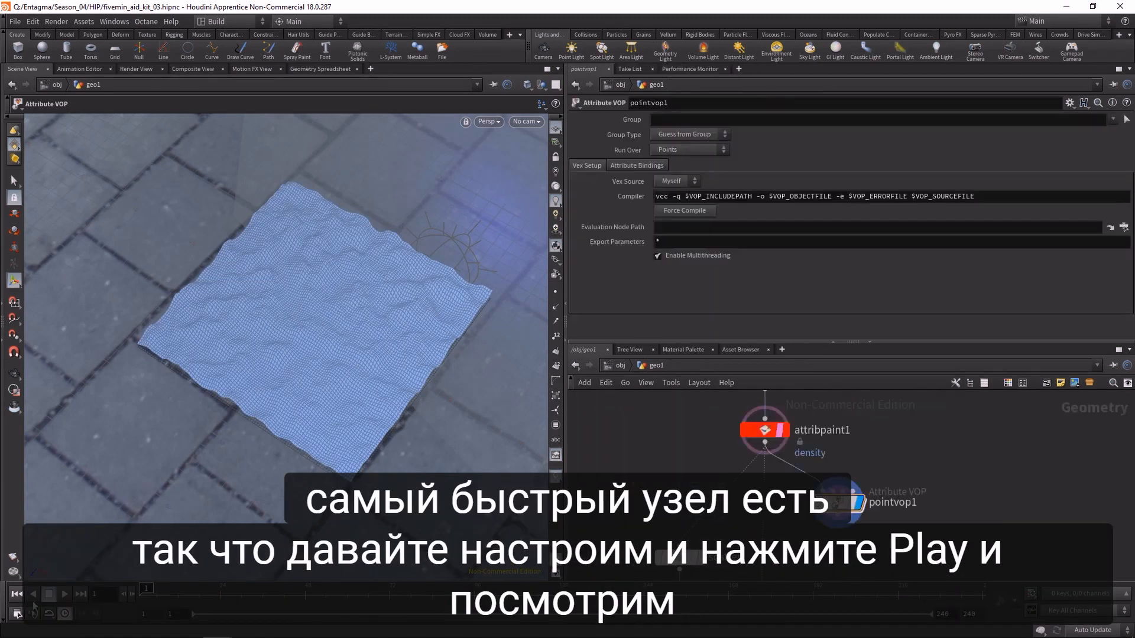
click(65, 594)
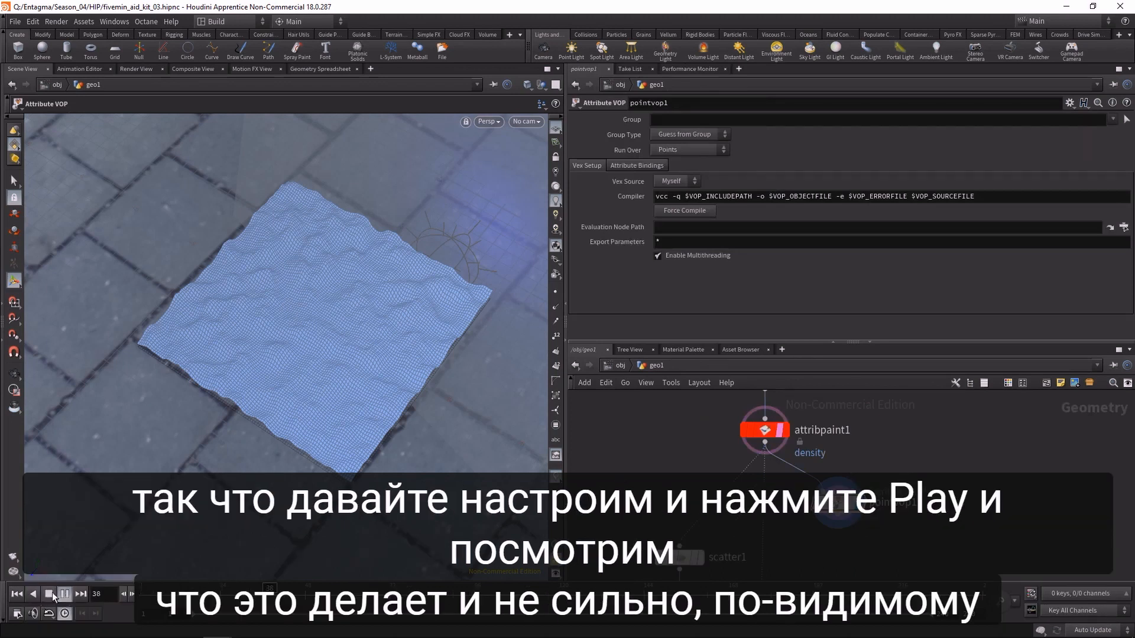
click(50, 594)
- Back inside pointvop1, remove the Y offset expression from unifiednoise1 and set that offset to 0
double_click(838, 505)
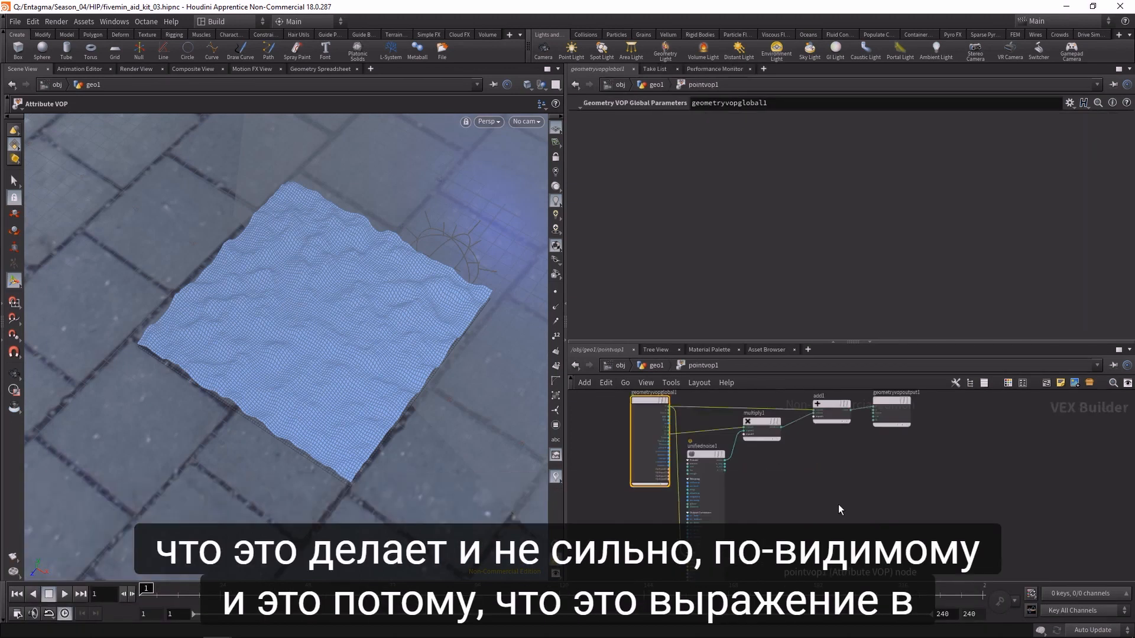
click(718, 493)
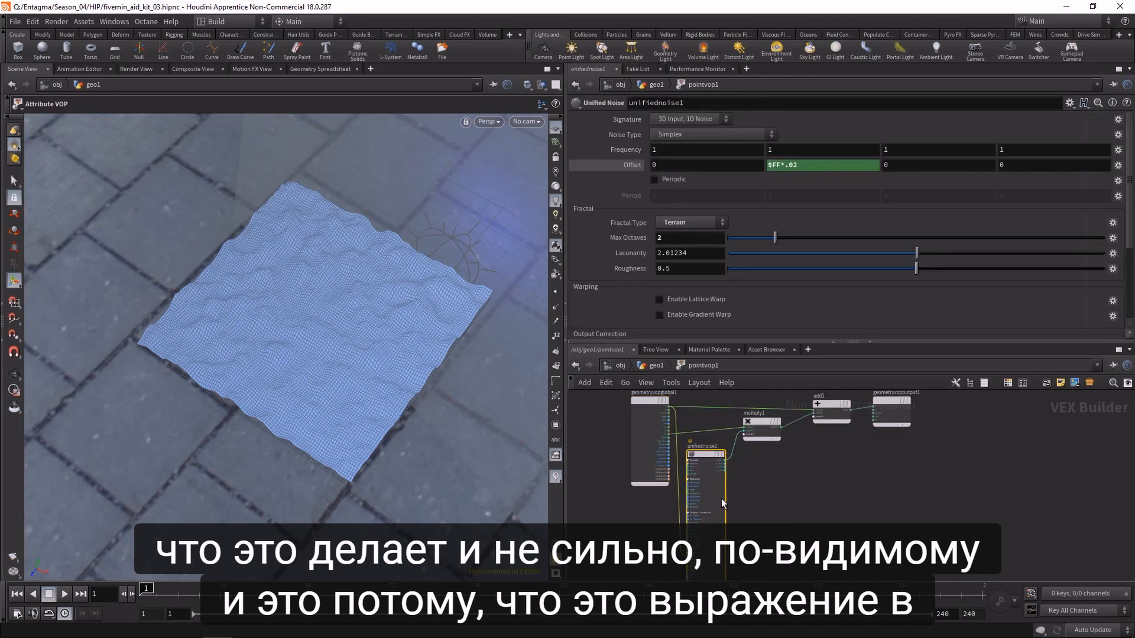
ctrl+shift+click(797, 169)
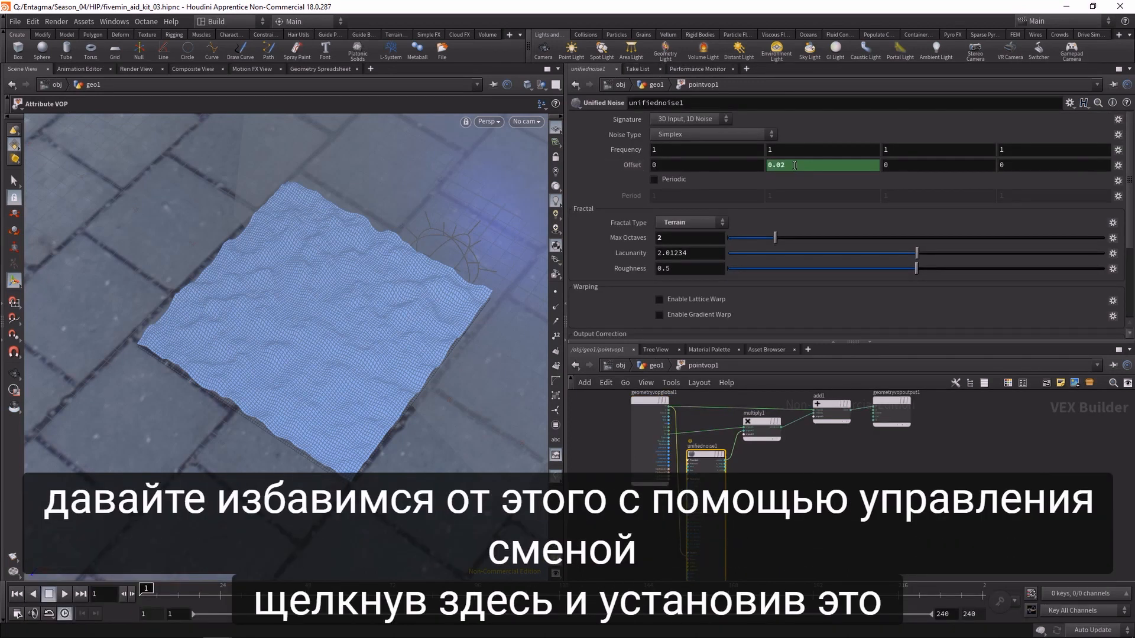
text(0)
key(Return)
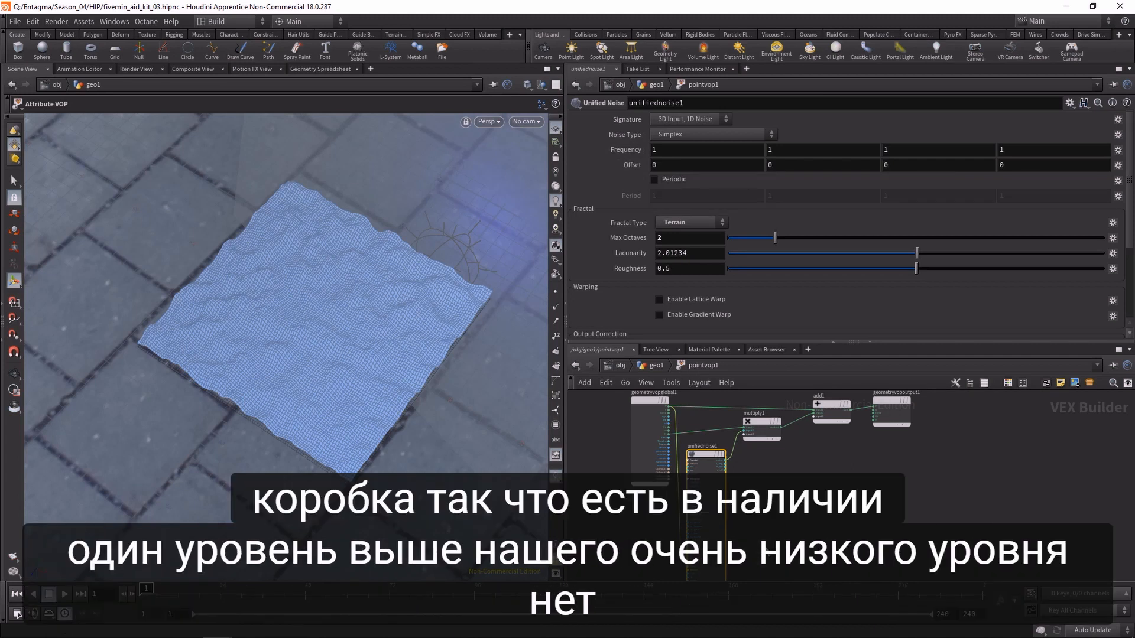
- Promote the offset input of unifiednoise1 to a parameter on pointvop1
scroll(769, 553, up, 1)
middle_drag(687, 567, 744, 514)
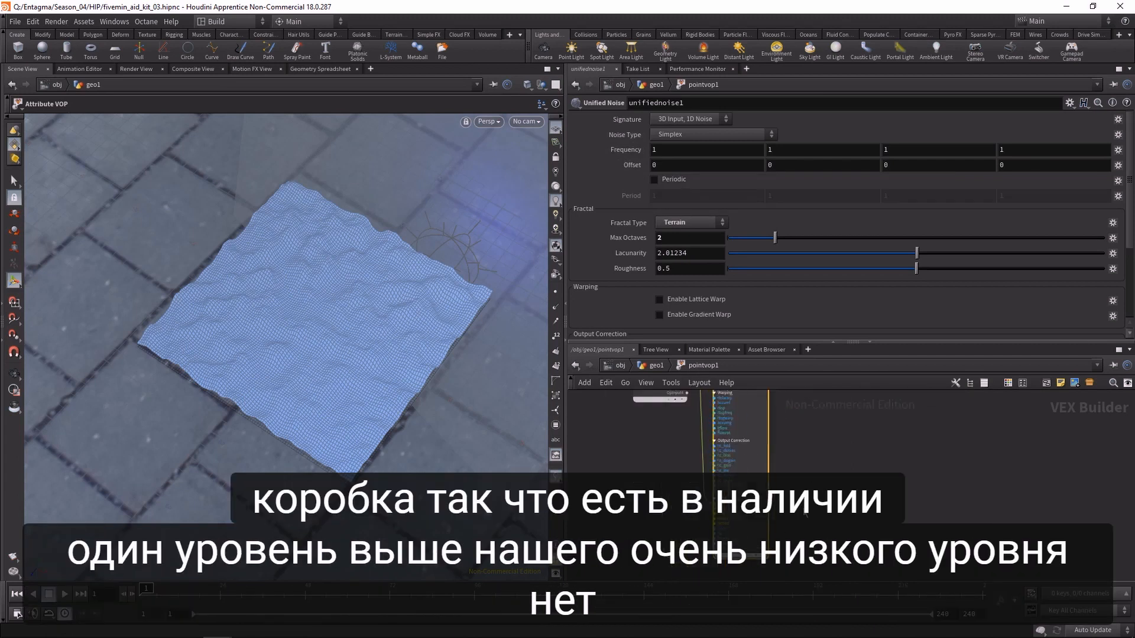
scroll(804, 512, up, 2)
scroll(746, 529, up, 2)
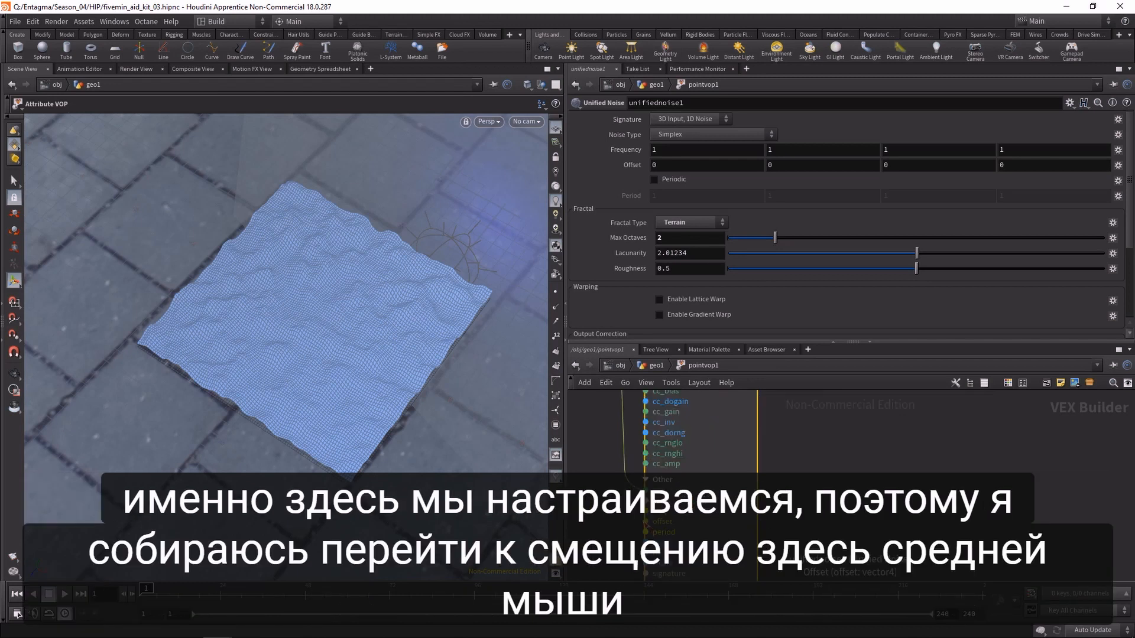
middle_click(647, 523)
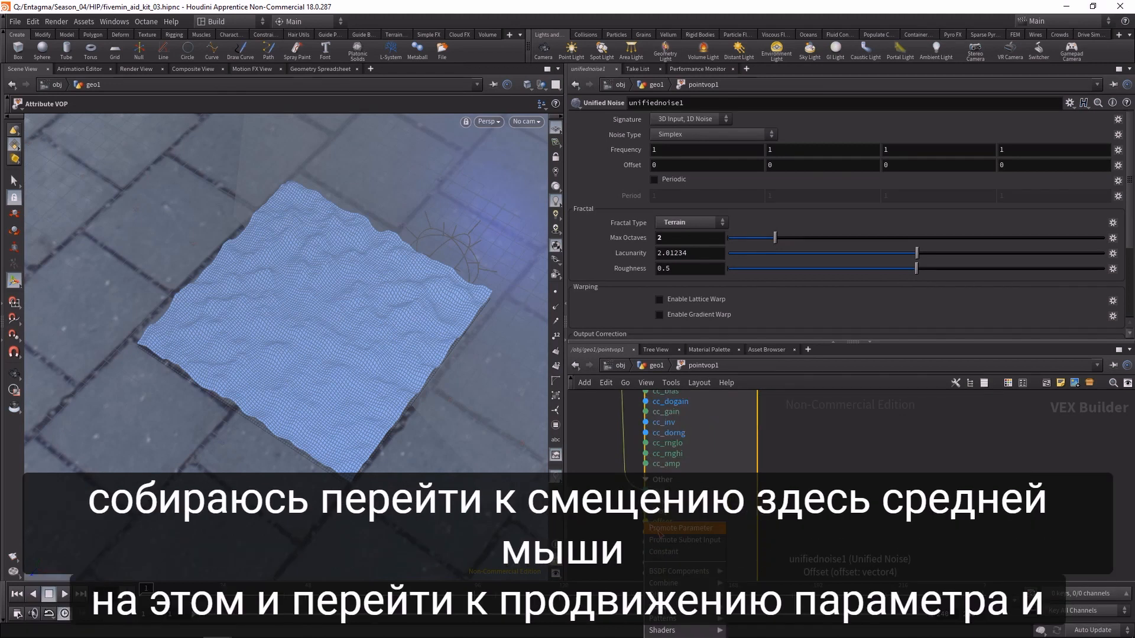
click(659, 529)
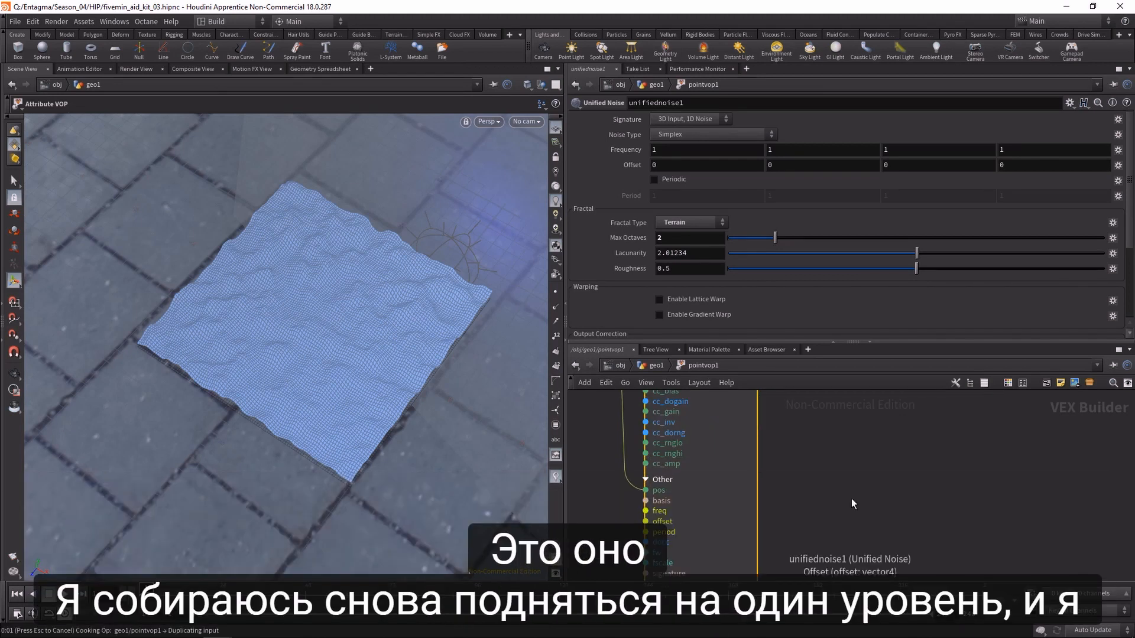
- In geo1, set the second Offset component of pointvop1 to $FF*0.02 and play the timeline to check the moving noise
key(u)
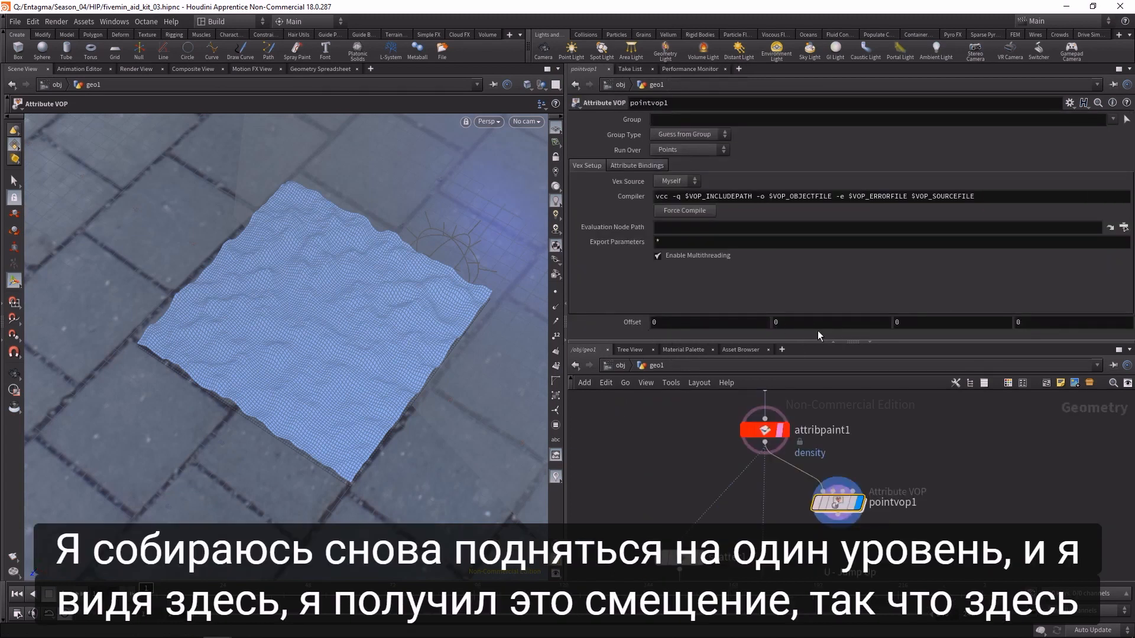
click(803, 326)
text($)
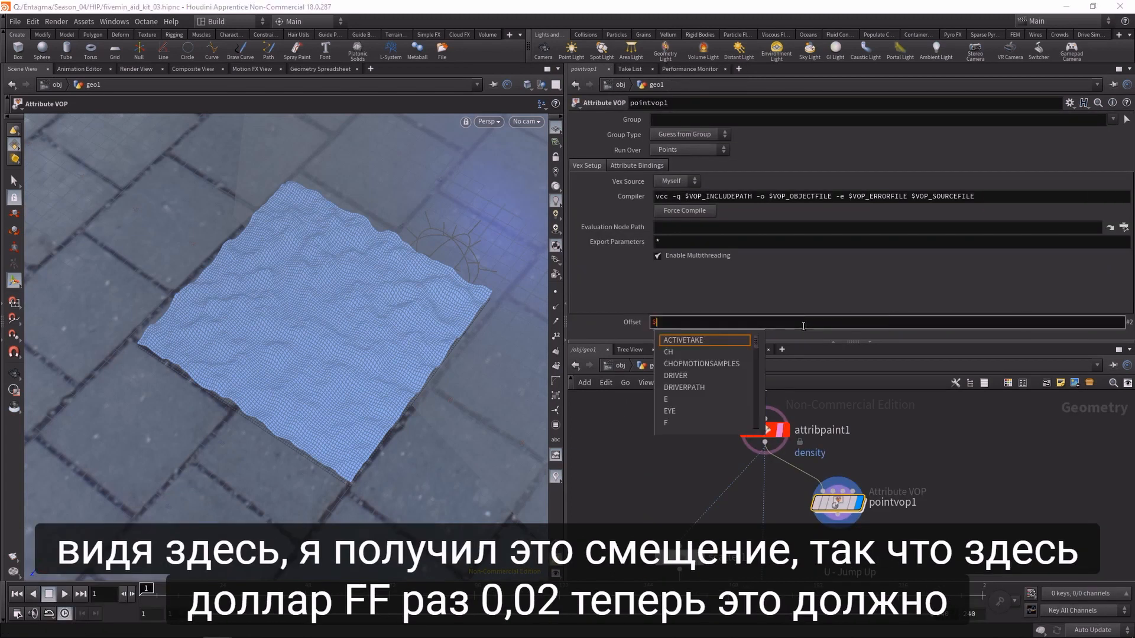
text(FF*0.02)
key(Return)
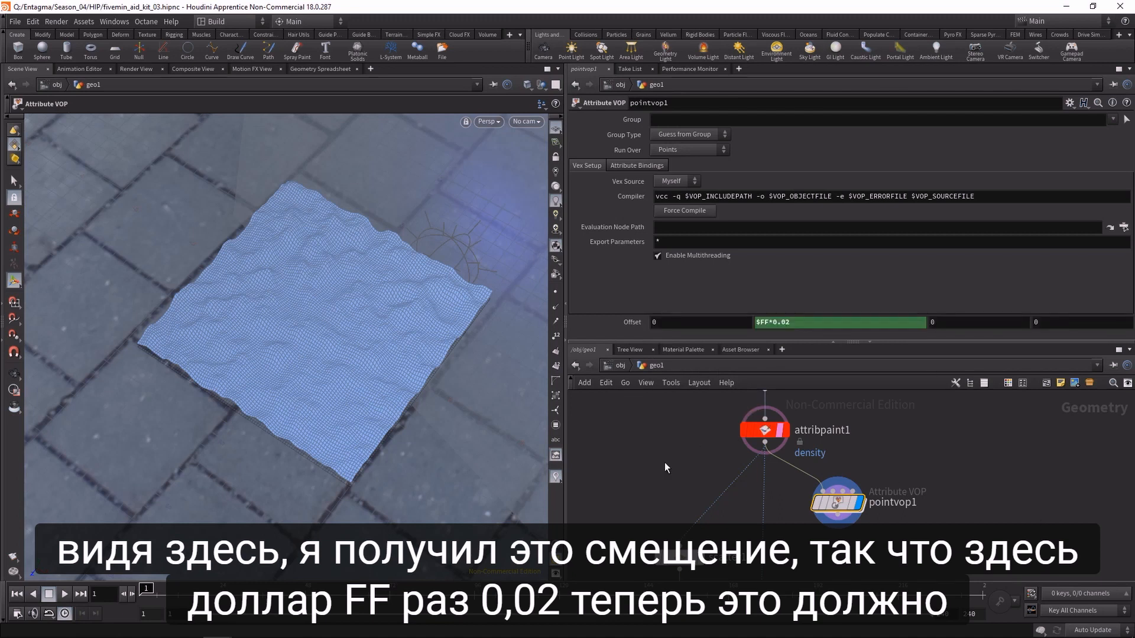
click(63, 598)
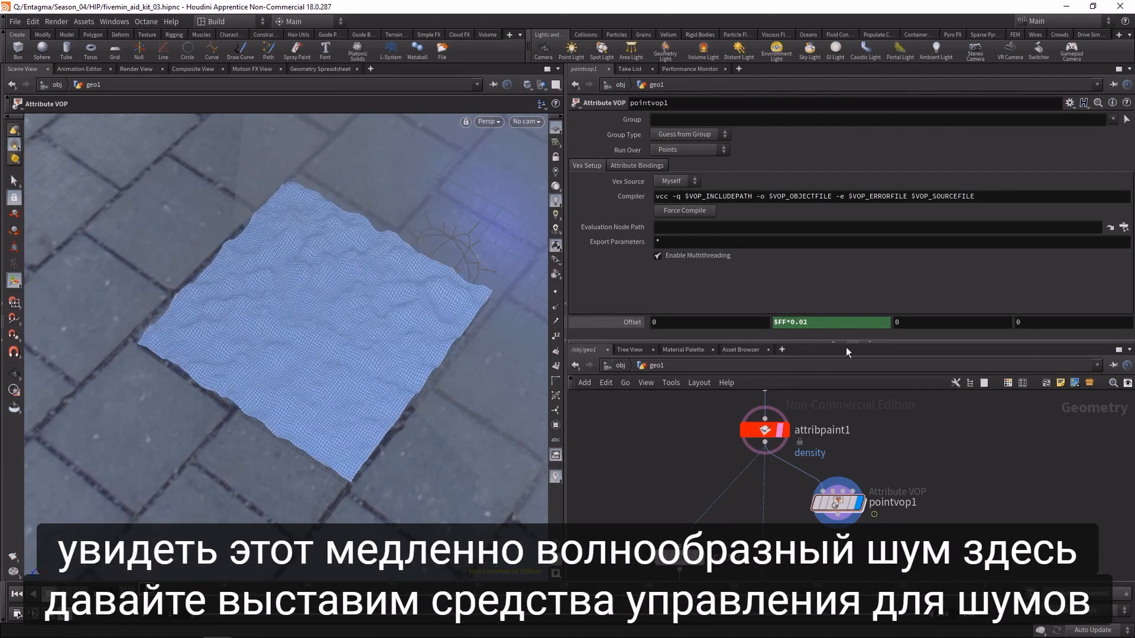
- Inside pointvop1, promote the freq input of unifiednoise1 to a parameter
double_click(836, 504)
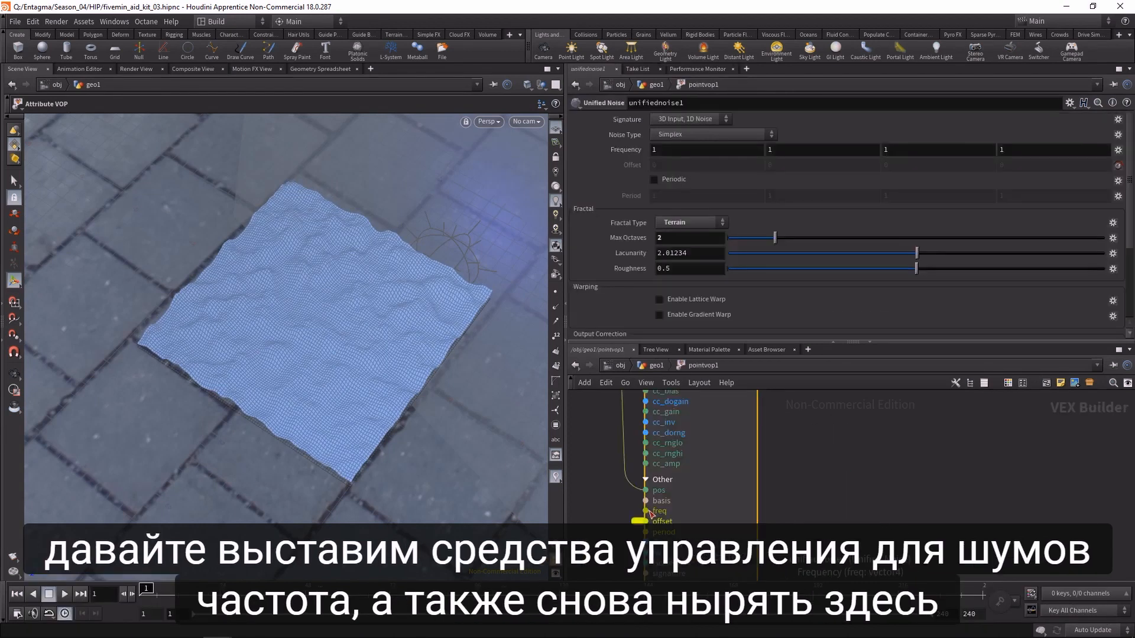
right_click(647, 512)
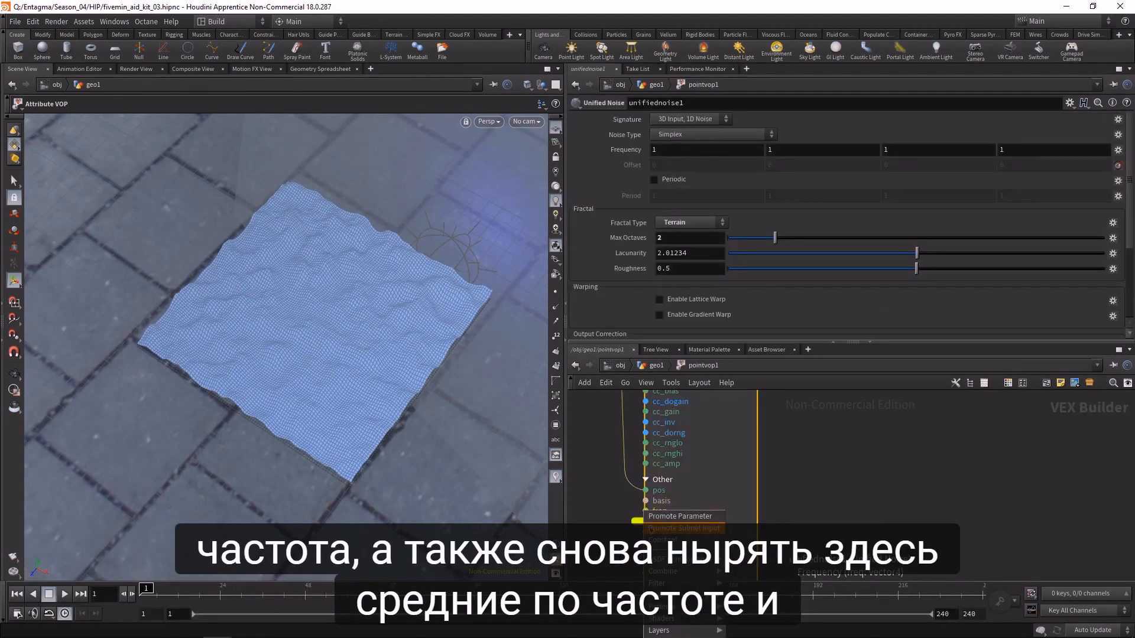
click(674, 516)
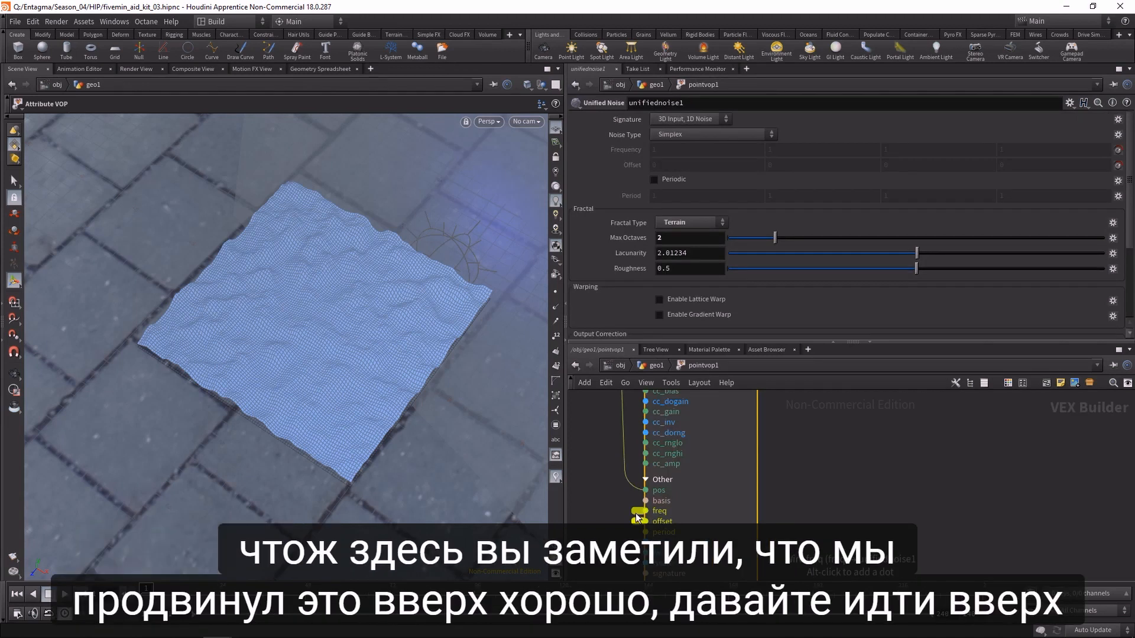
- Back in geo1, set all four Frequency components of pointvop1 to 0.2 and play the timeline to check the noise
key(u)
drag(723, 342, 723, 389)
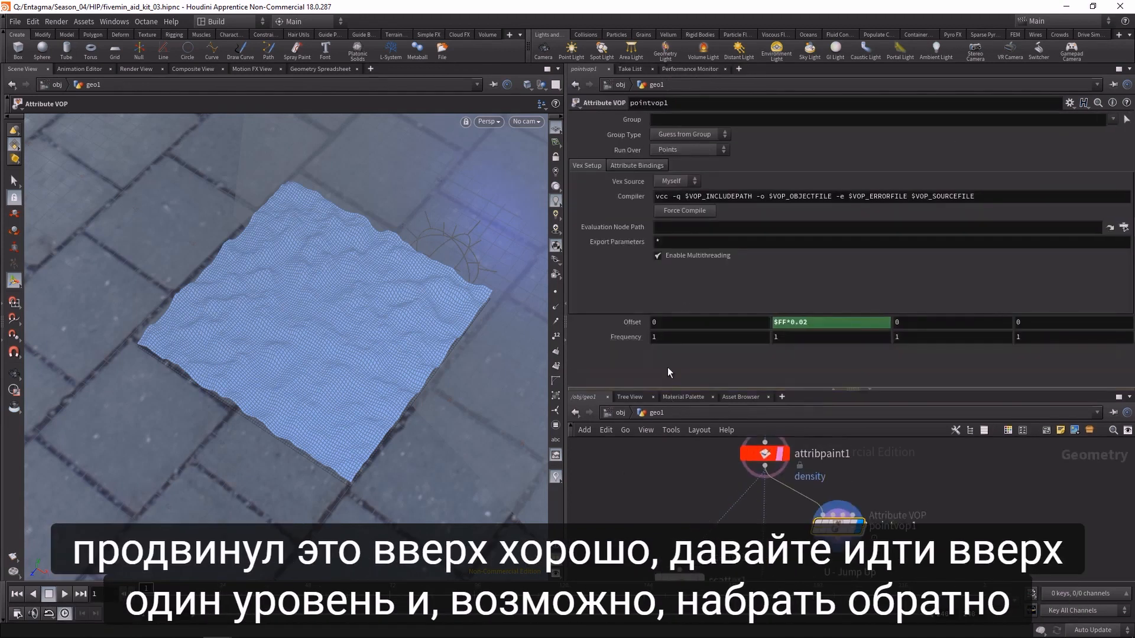
click(668, 337)
text(0.2)
key(Tab)
text(0.2)
key(Tab)
text(0.2)
key(Tab)
text(0.2)
key(Return)
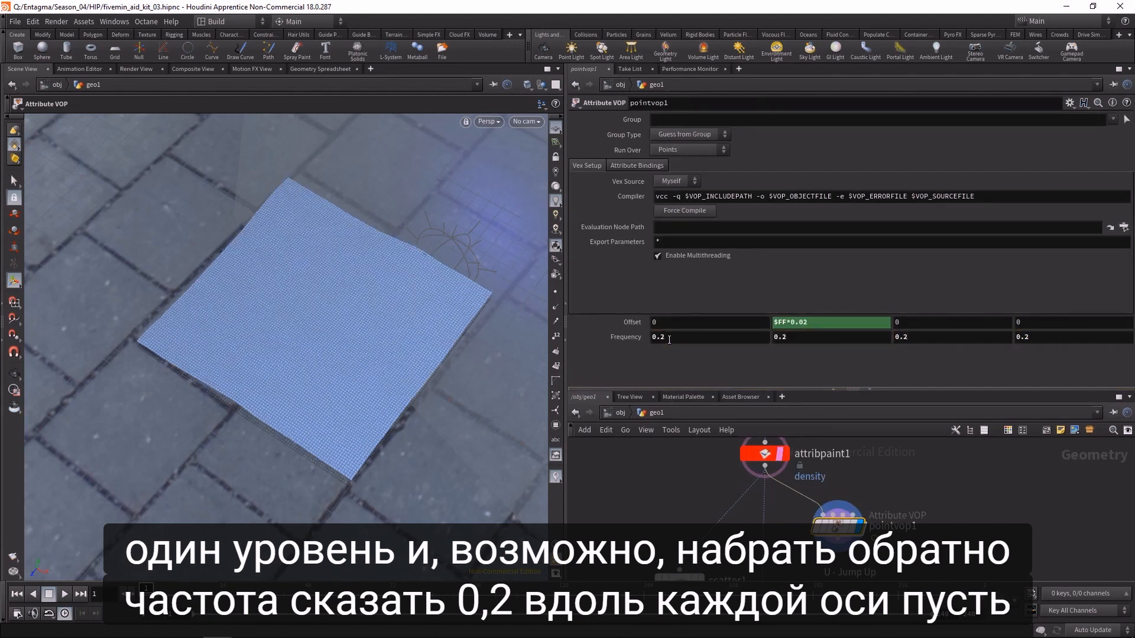
click(63, 595)
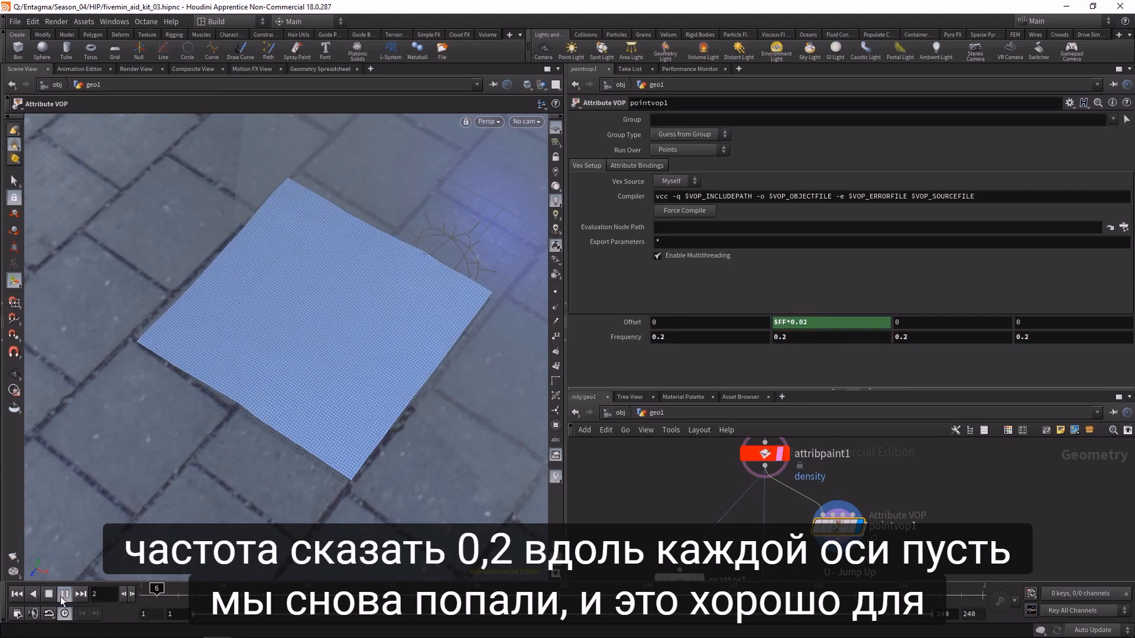
click(60, 597)
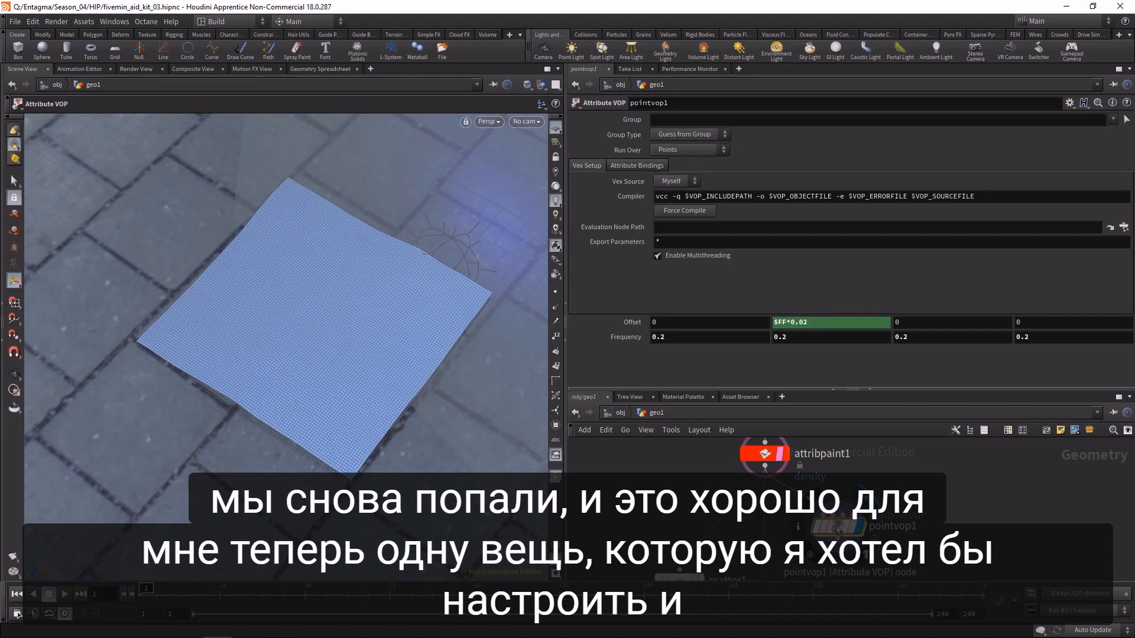
- Inside pointvop1, promote the Final Amplitude input of unifiednoise1 to a parameter
double_click(837, 528)
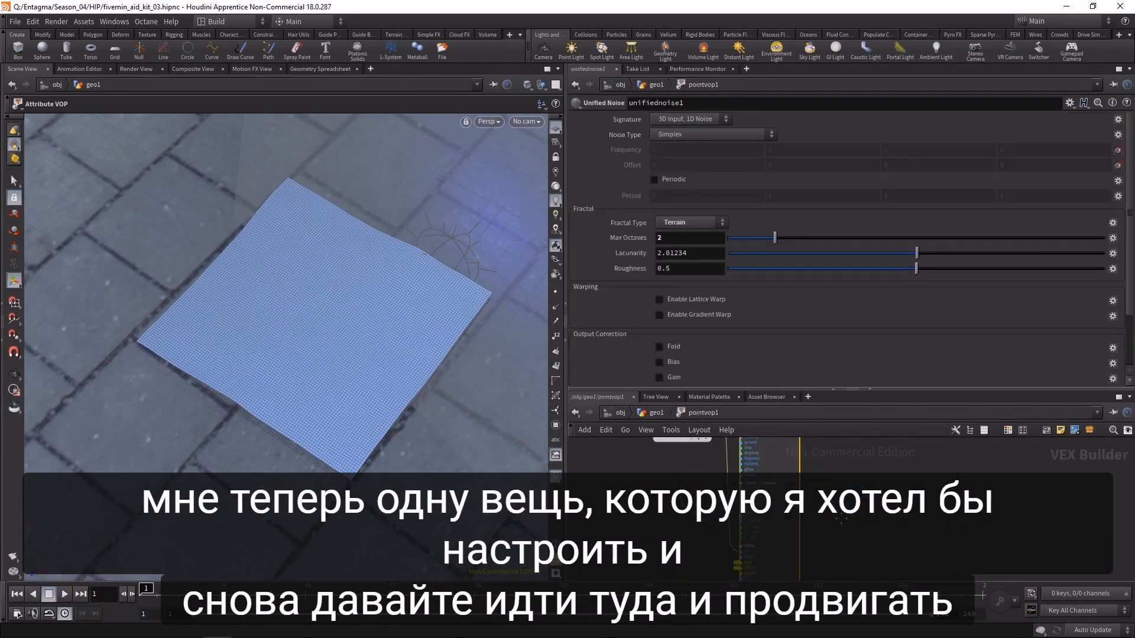
scroll(629, 353, down, 3)
middle_drag(844, 512, 844, 483)
scroll(844, 482, up, 2)
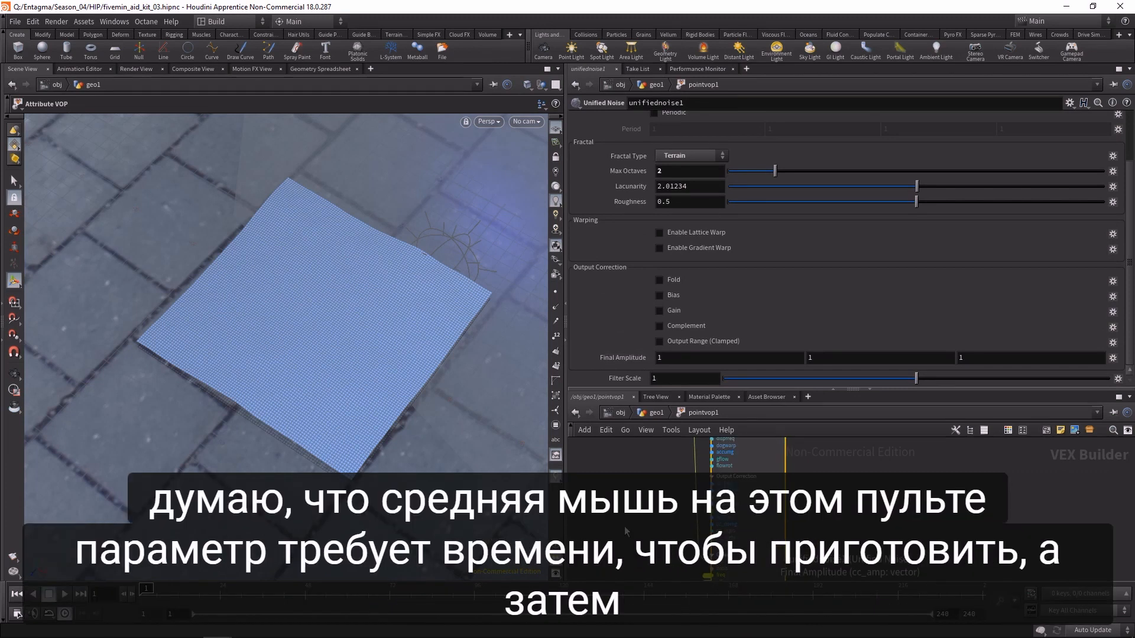
- In geo1, set all three Final Amplitude components of pointvop1 to 5 and play the timeline to check the displacement
key(u)
click(672, 352)
text(5)
key(Tab)
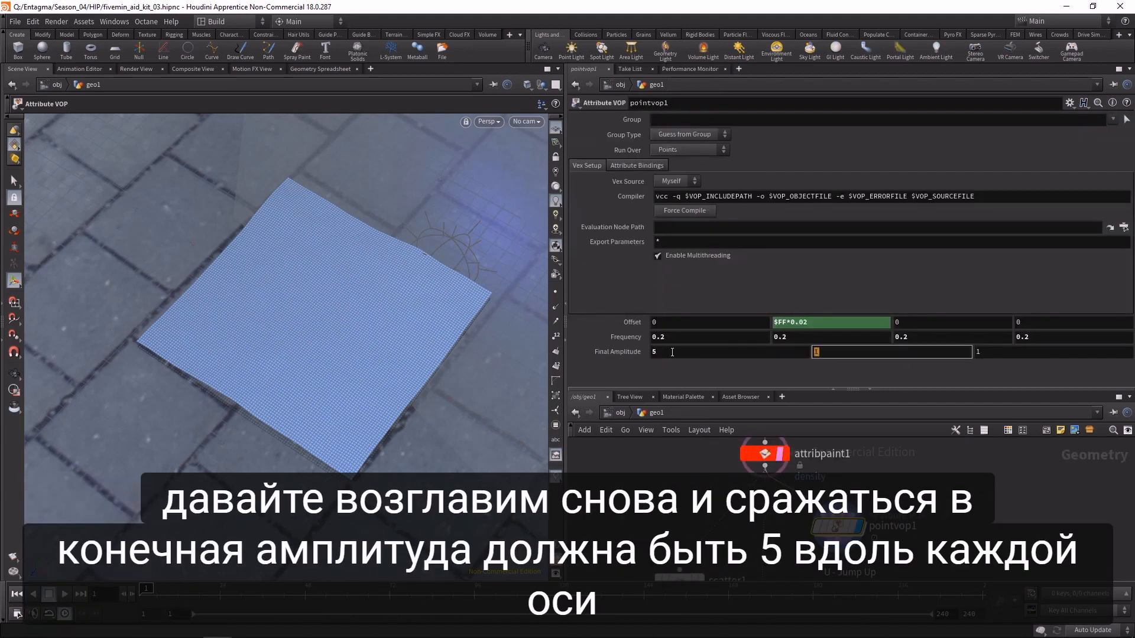
text(5)
key(Tab)
text(5)
key(Return)
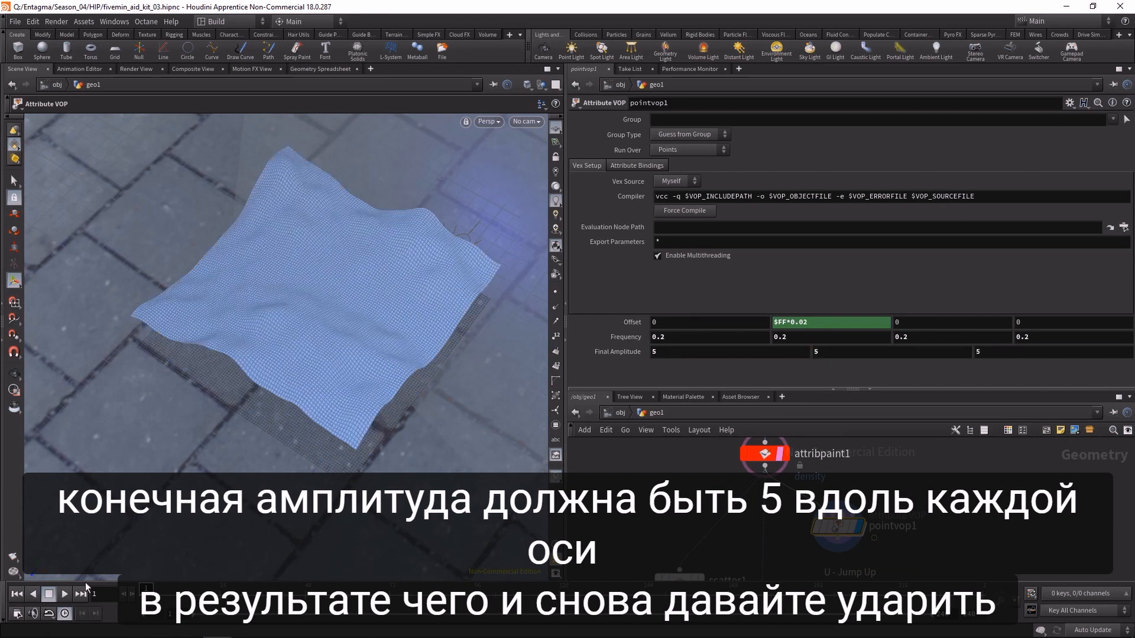
click(61, 593)
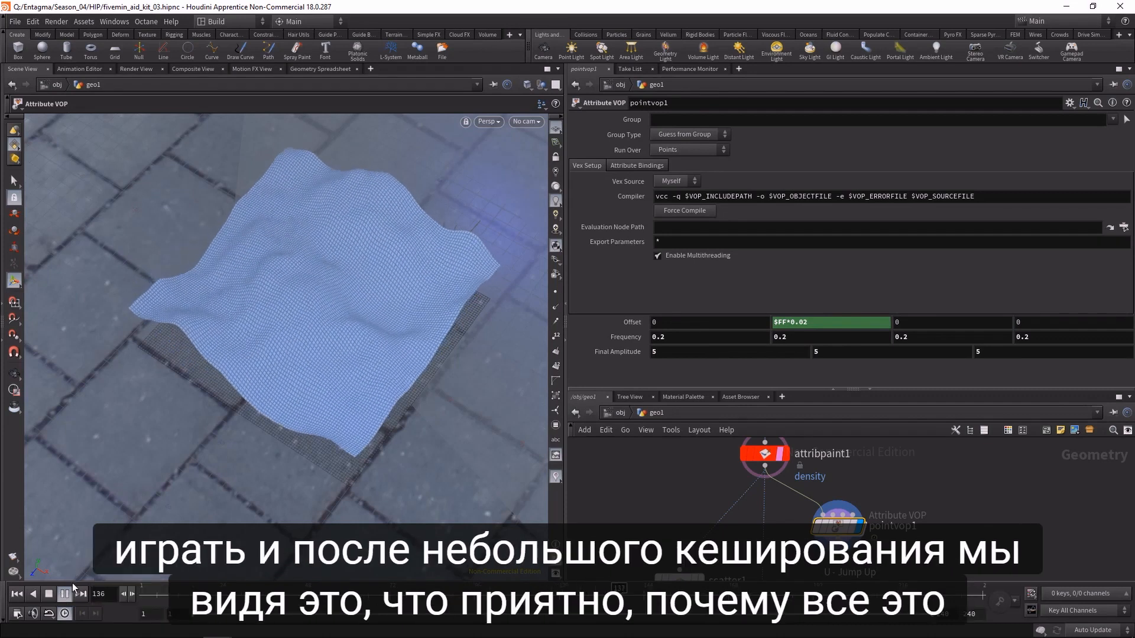
click(48, 593)
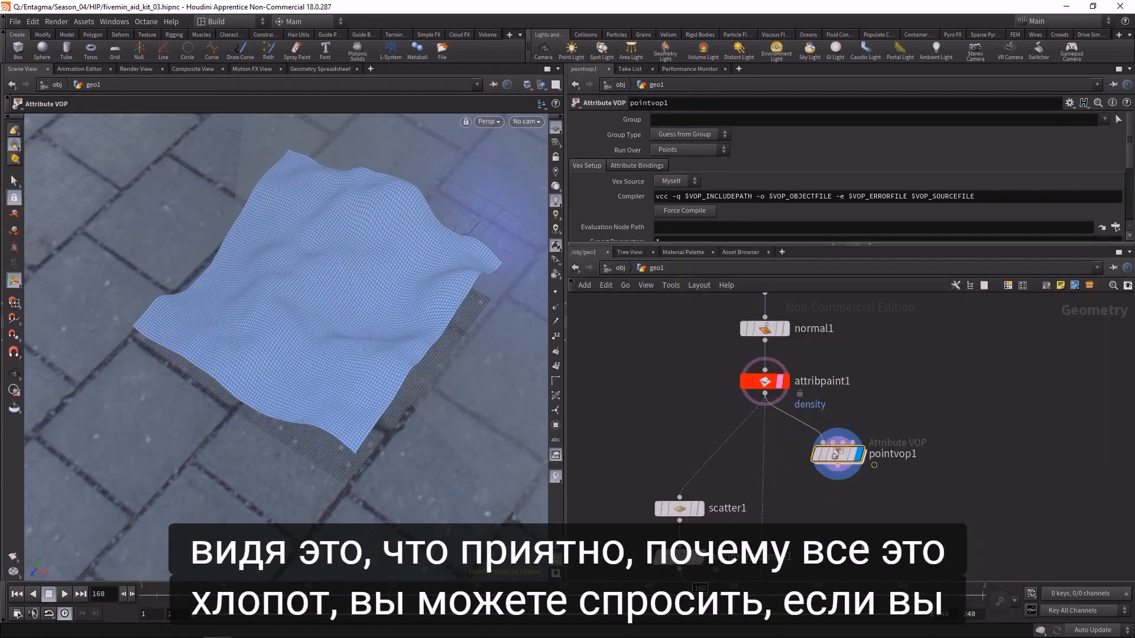
- Move pointvop1 further down and away from the scatter branch in the geo1 network
drag(838, 452, 927, 550)
click(788, 522)
middle_drag(789, 522, 797, 445)
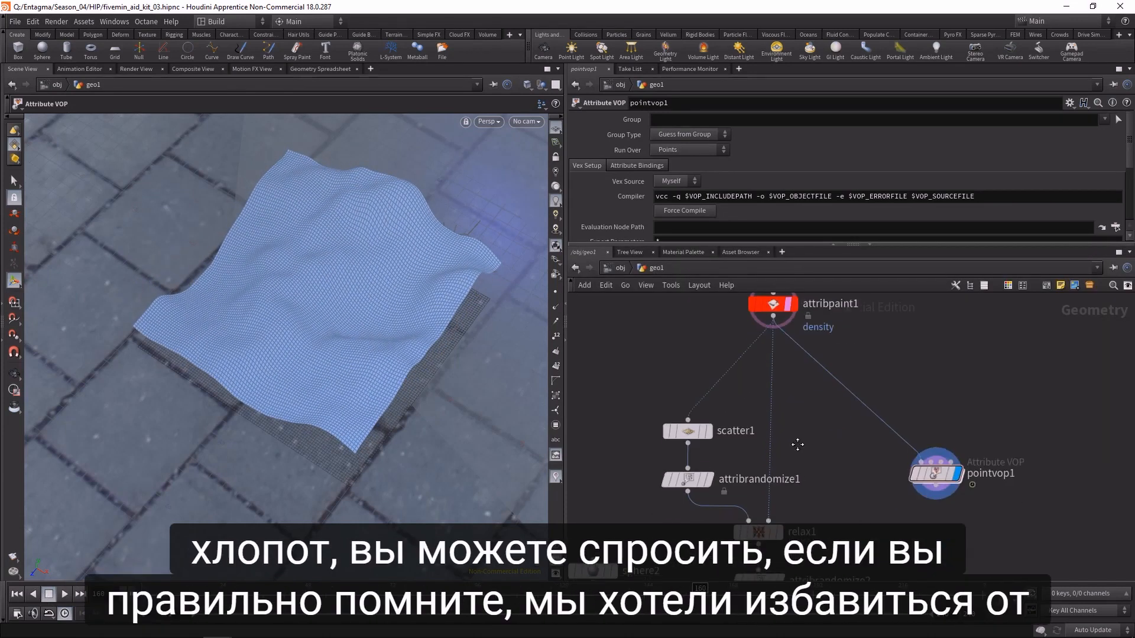
- Display relax1 in the viewport and open its node info to examine which point attributes it carries
mouse_move(685, 431)
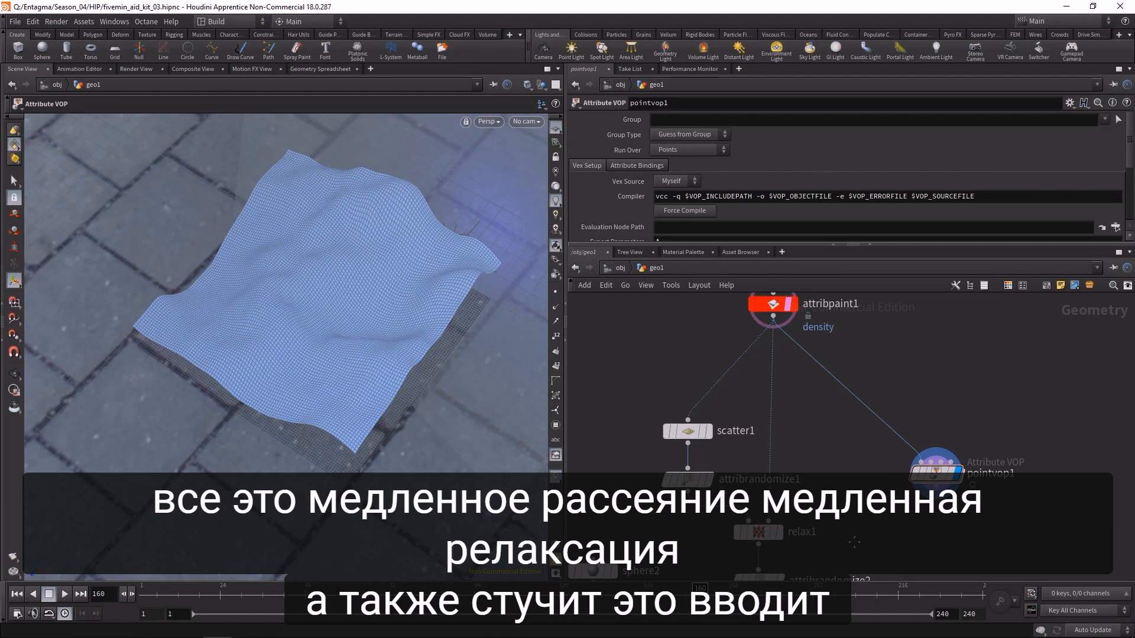
middle_drag(770, 542, 756, 436)
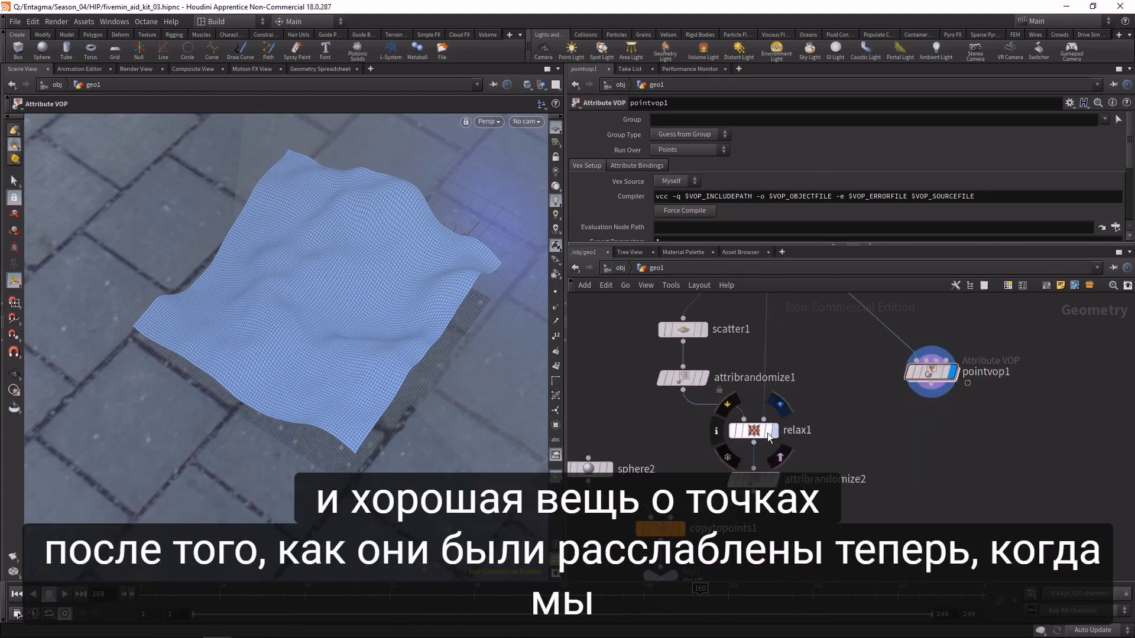
key(r)
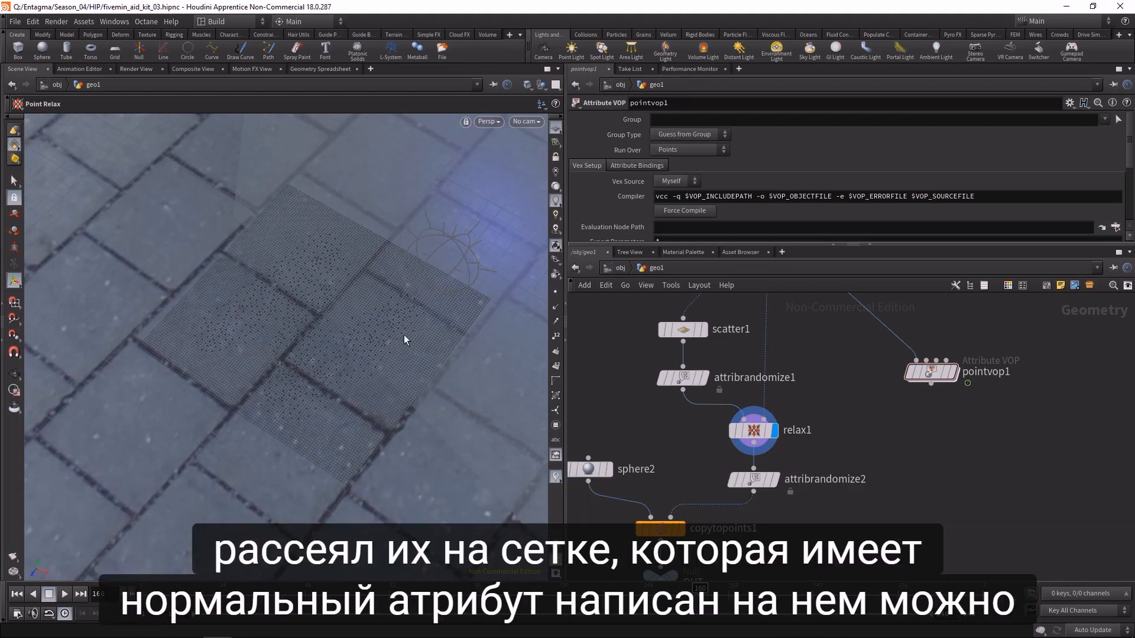
mouse_move(762, 435)
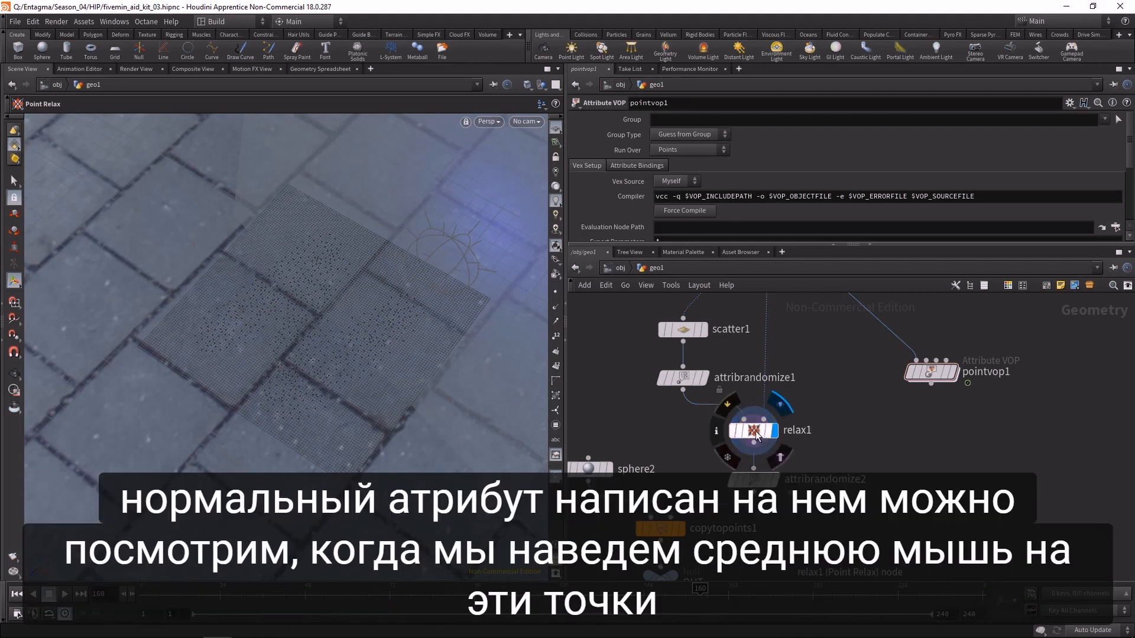
middle_click(760, 435)
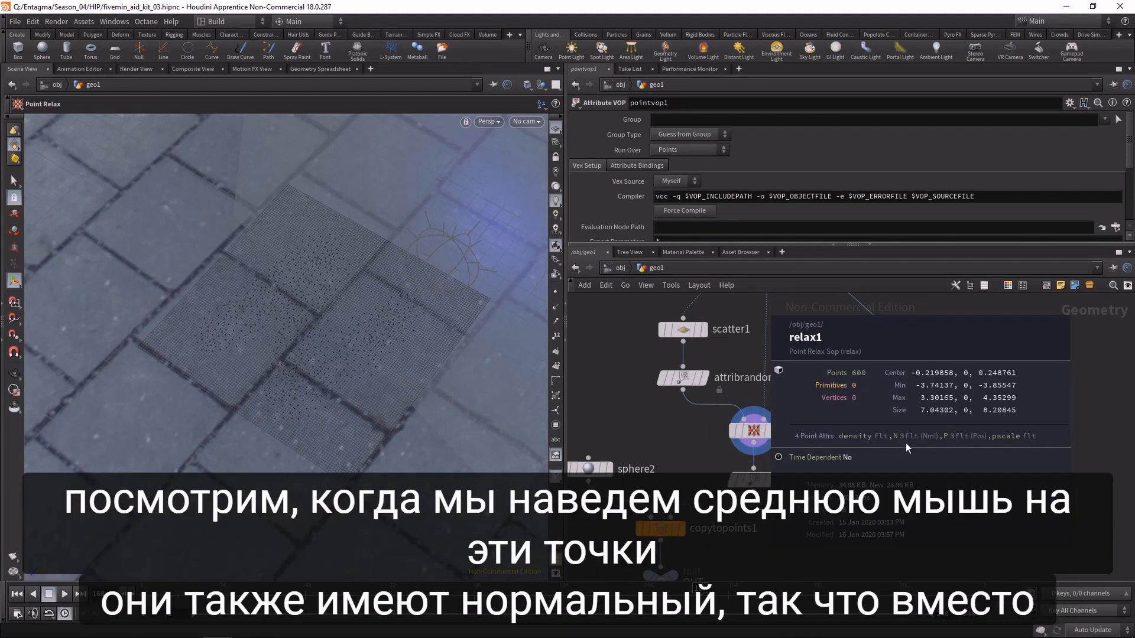
- Wire relax1's output into pointvop1's first input, display pointvop1 and play the timeline to check the moving points
scroll(910, 455, down, 5)
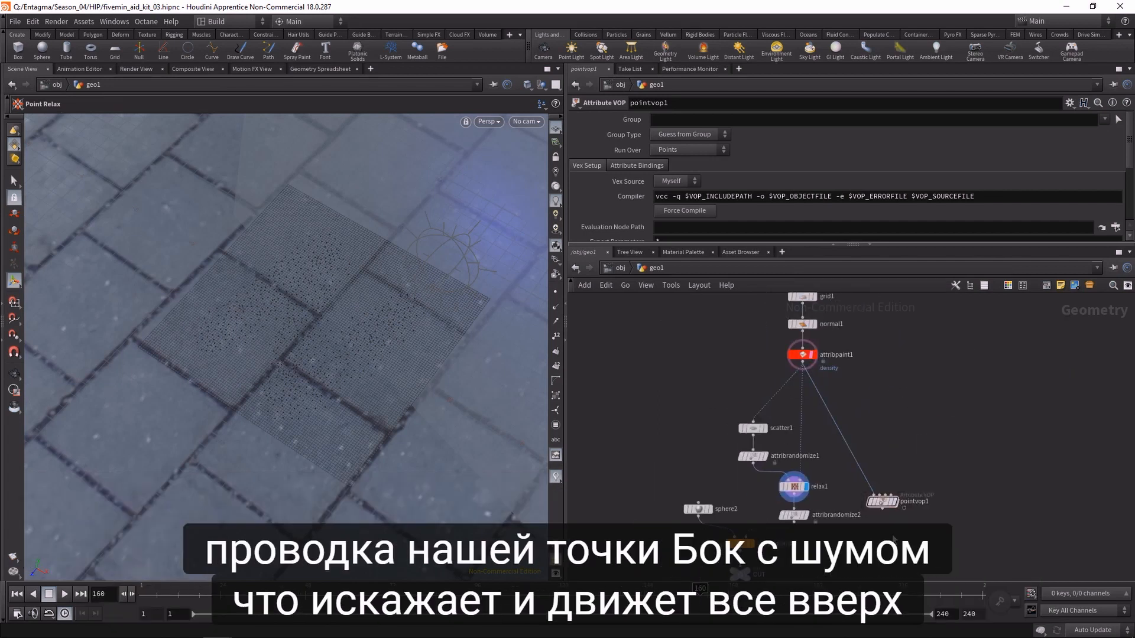
drag(793, 502, 874, 500)
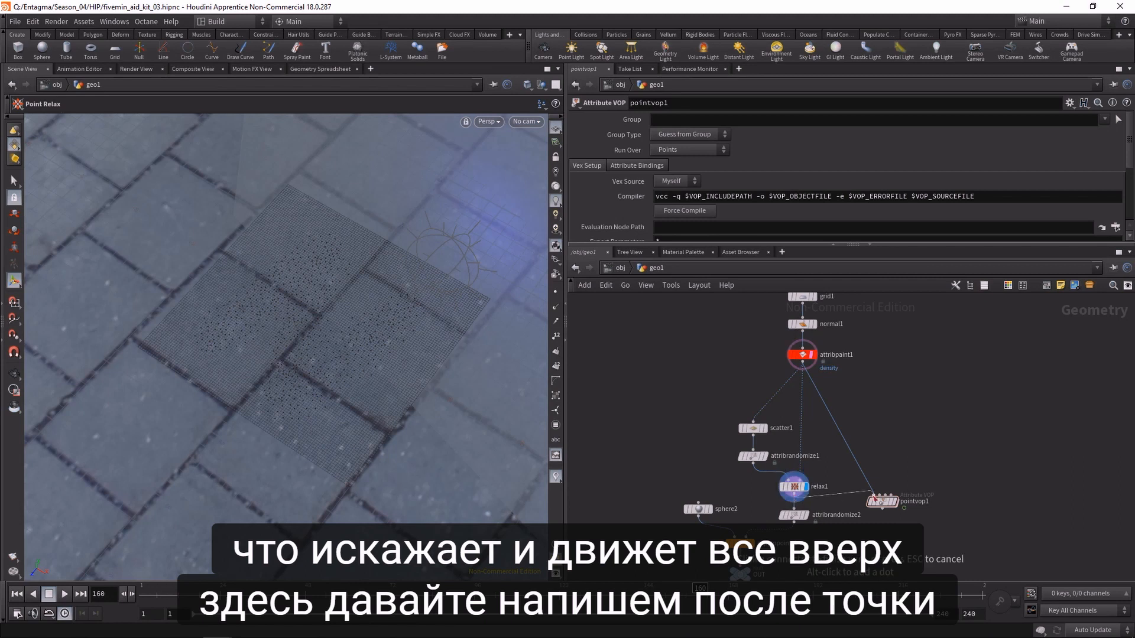
click(874, 498)
click(895, 504)
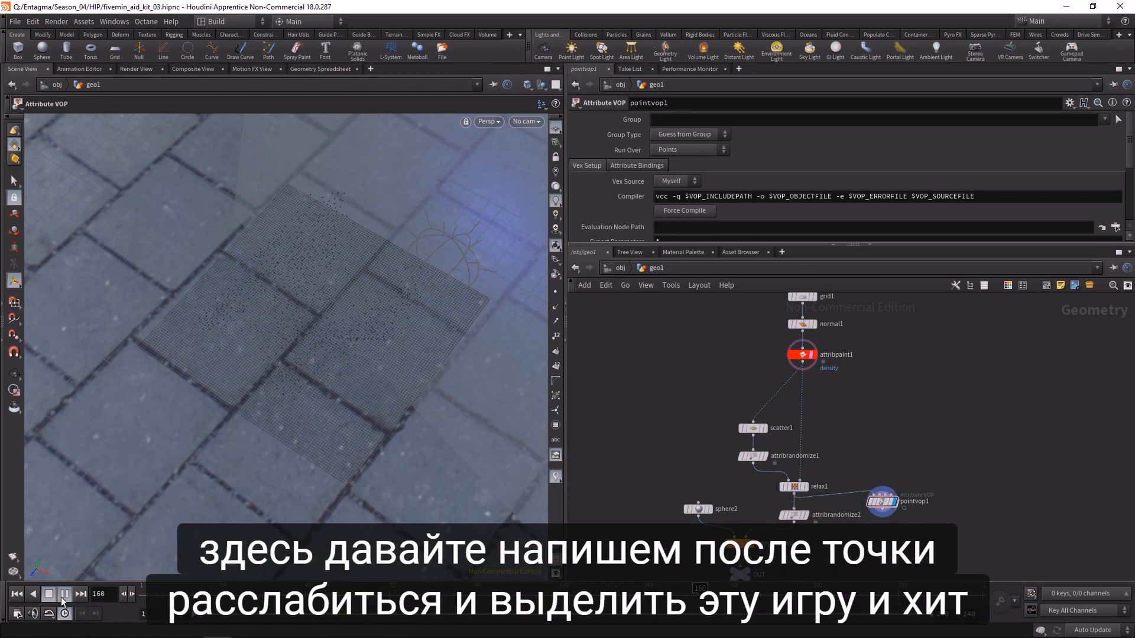
click(61, 597)
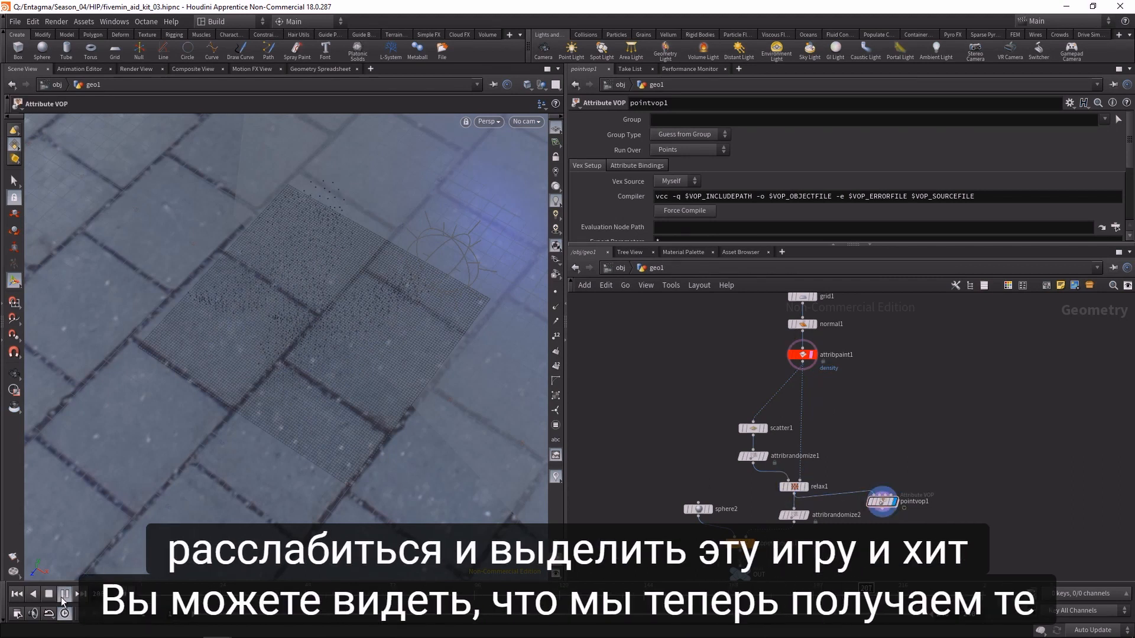
click(48, 595)
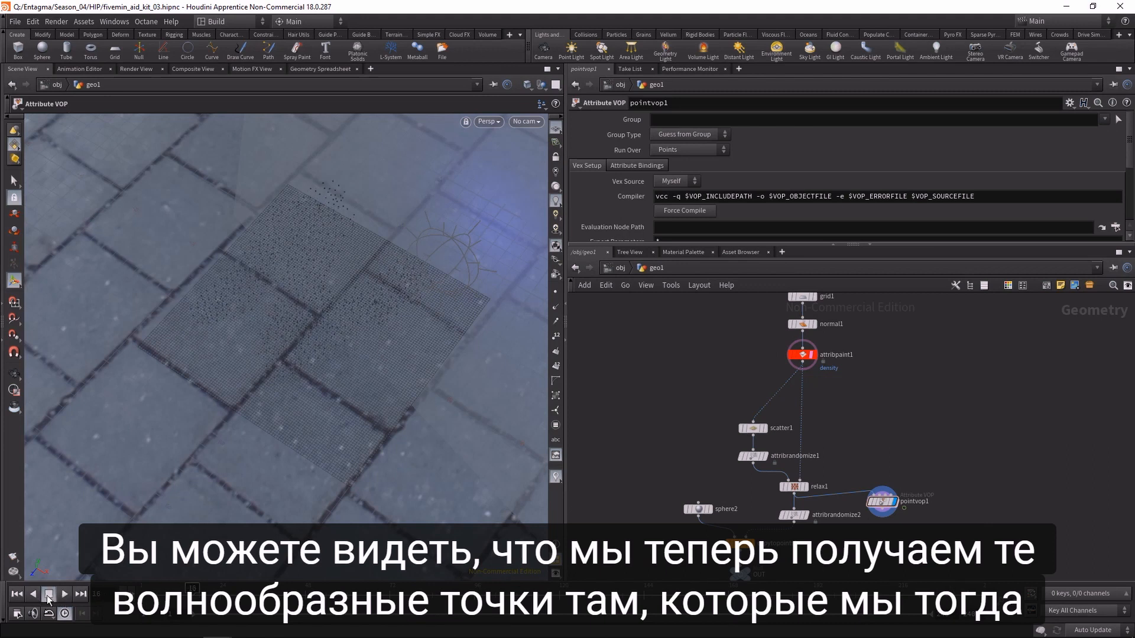
- Connect pointvop1 into attribrandomize2 and line it up between relax1 and attribrandomize2
middle_drag(828, 536, 815, 456)
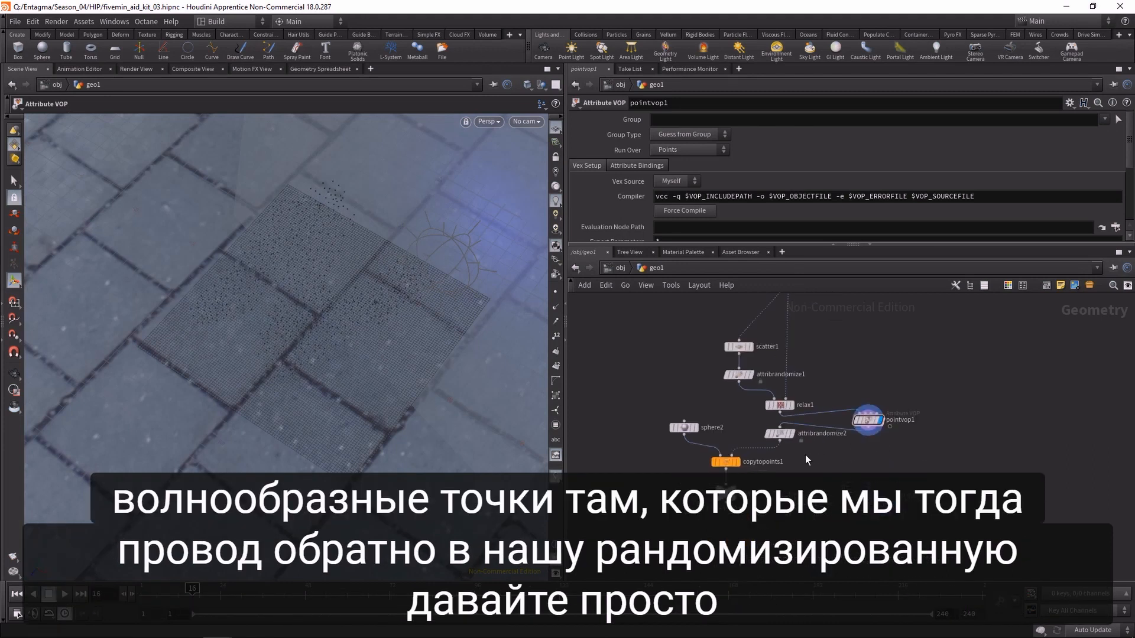
click(780, 407)
drag(814, 531, 654, 425)
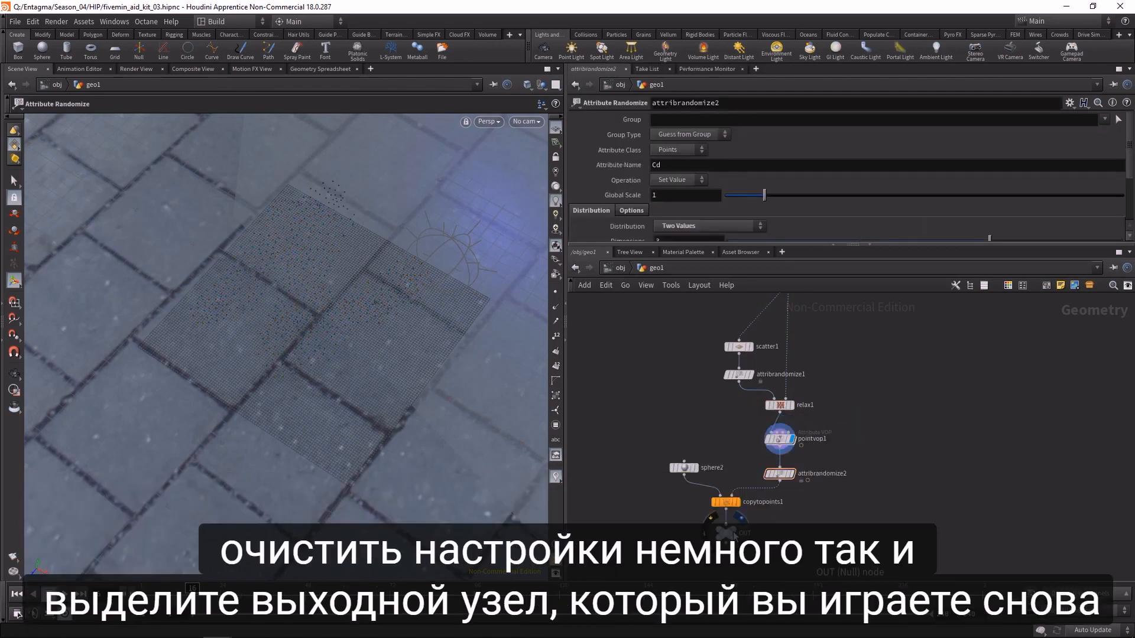
- Display the OUT null and play the timeline to check the animated spheres
click(736, 533)
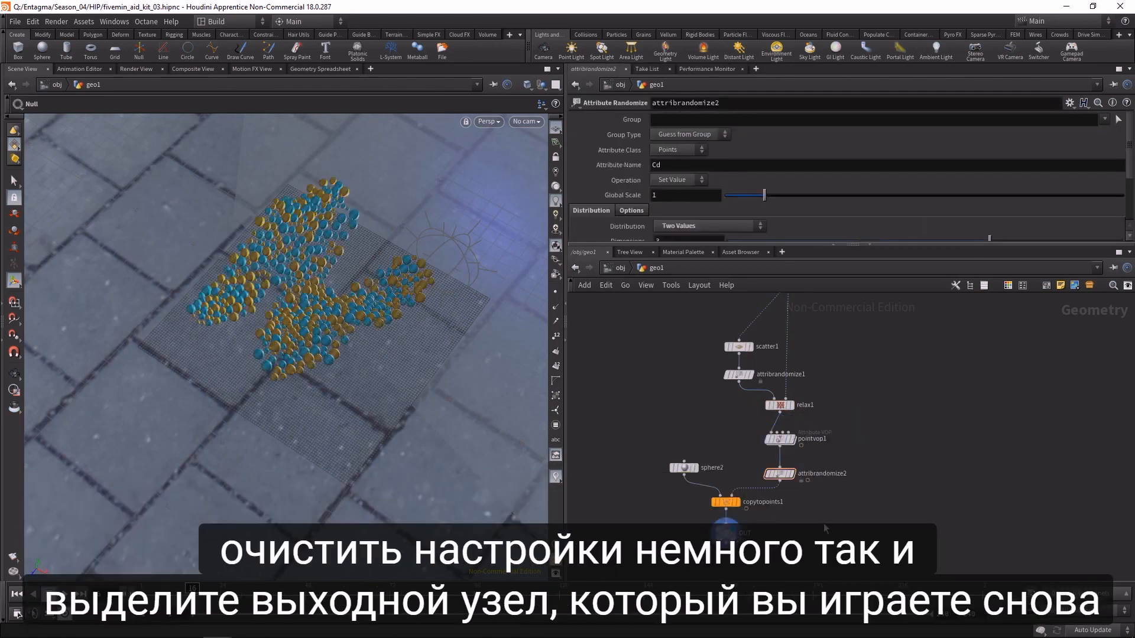
click(65, 595)
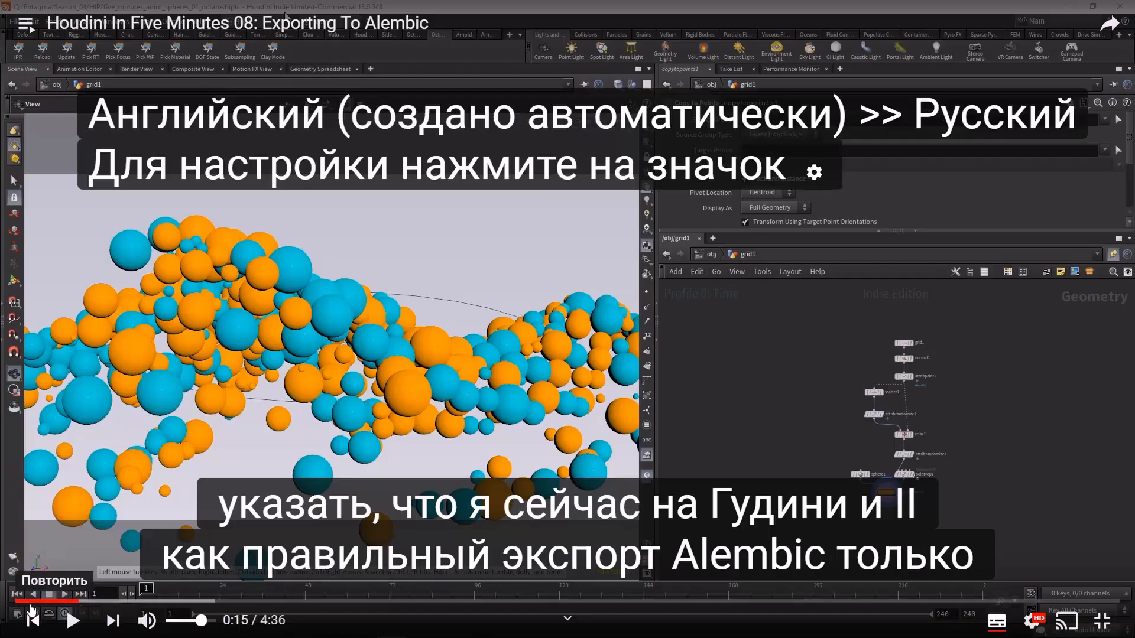
click(18, 603)
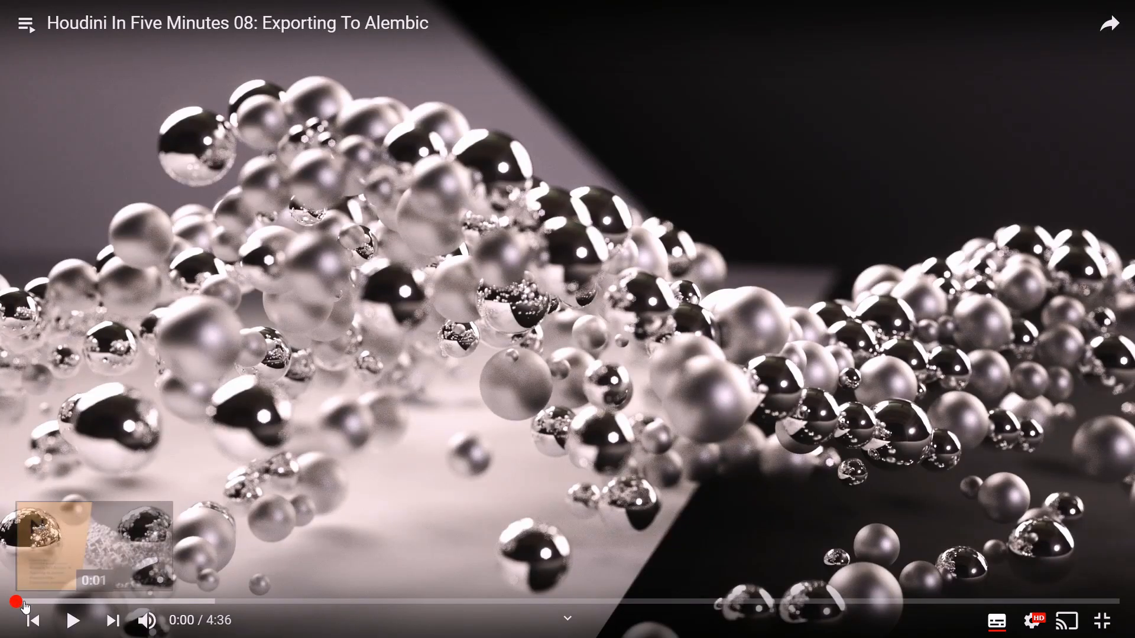
click(72, 619)
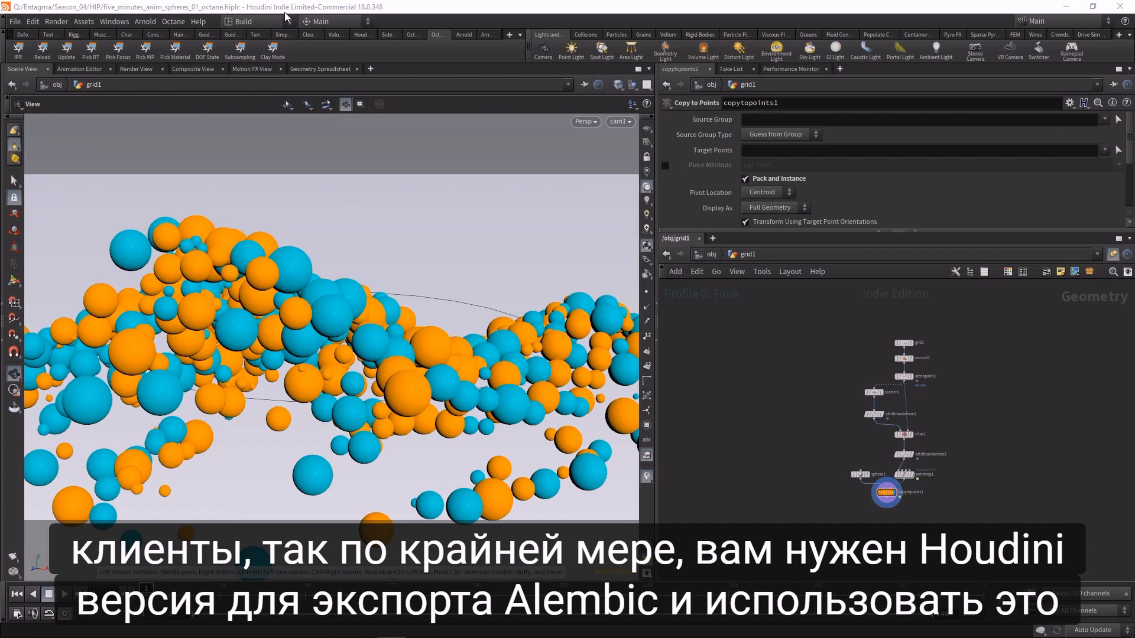
- Review the node chain in the grid1 network and play the timeline to examine the sphere animation
scroll(855, 509, up, 3)
middle_drag(855, 510, 830, 564)
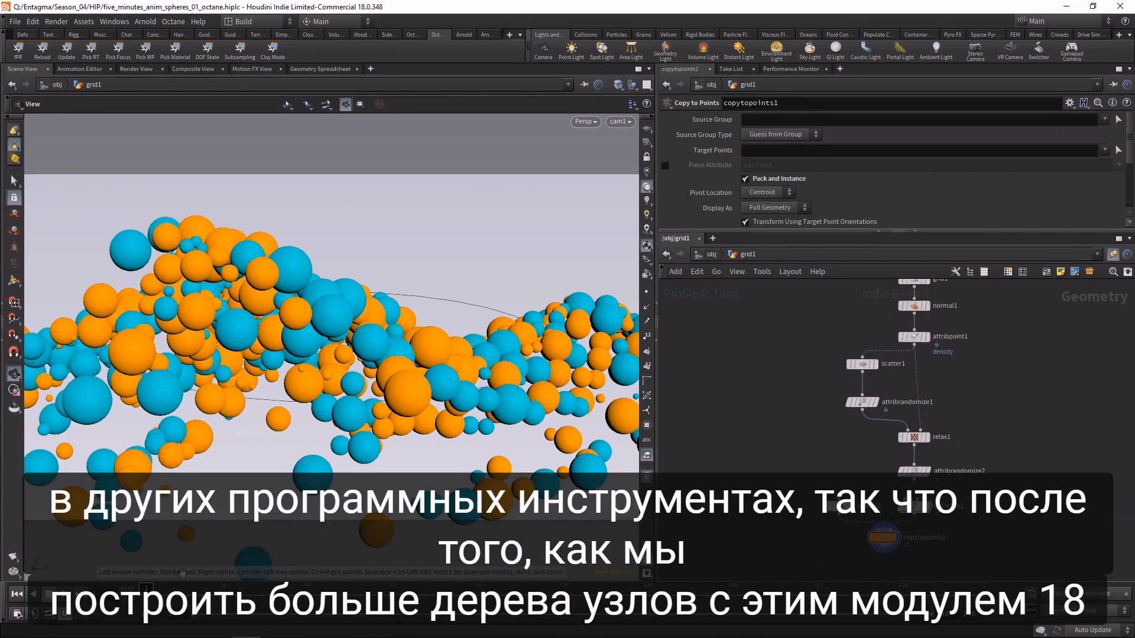
click(64, 594)
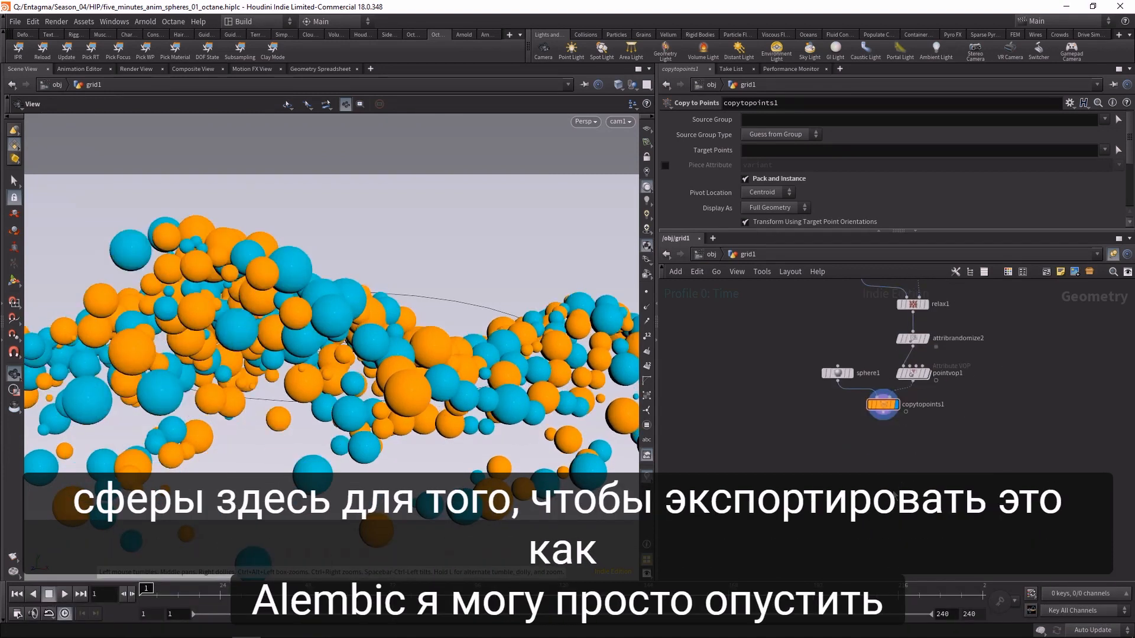
- Add a ROP Alembic Output node and place it directly below copytopoints1
key(Tab)
text(ale)
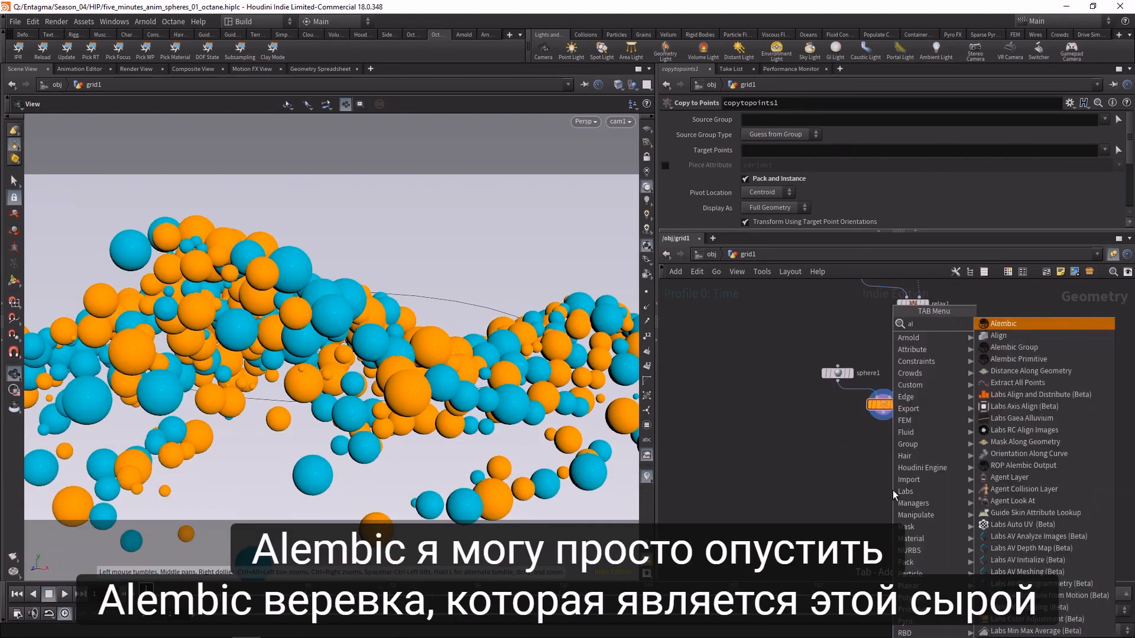
key(Down)
key(Down)
key(Down)
key(Return)
click(893, 493)
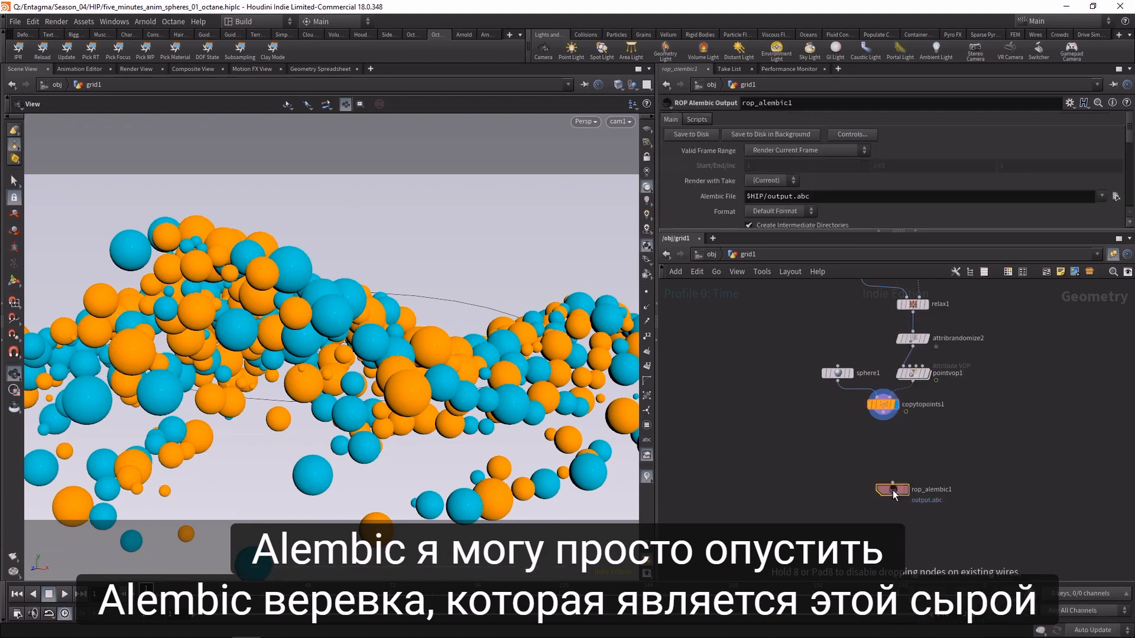
drag(892, 490, 881, 454)
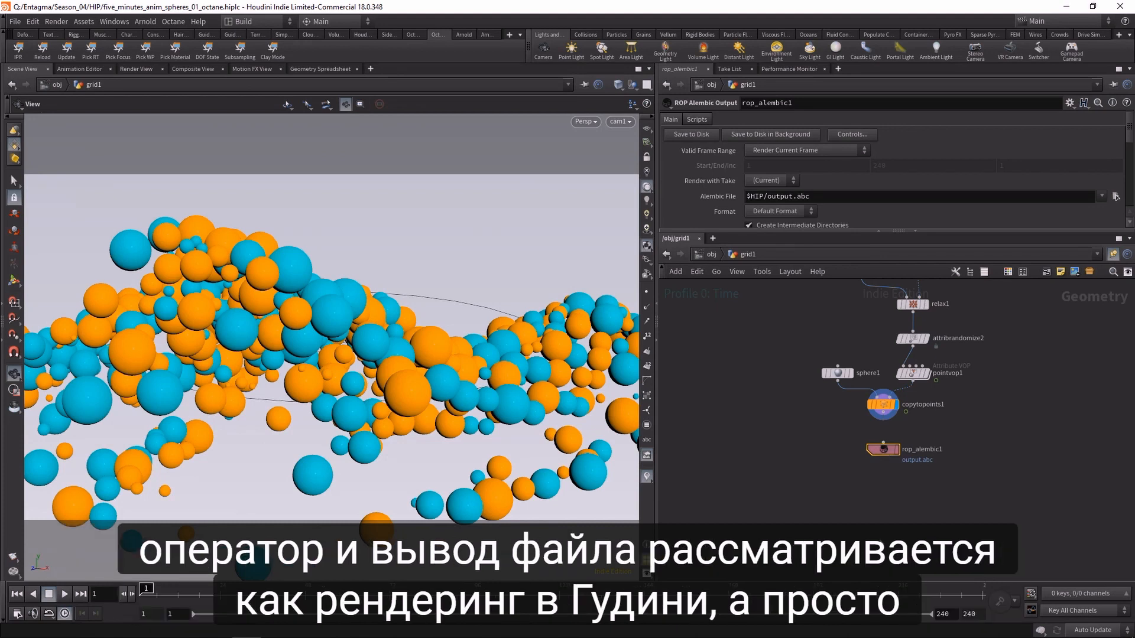
- Check copytopoints1's attribute info and move rop_alembic1 further down to make room beneath copytopoints1
drag(899, 229, 899, 319)
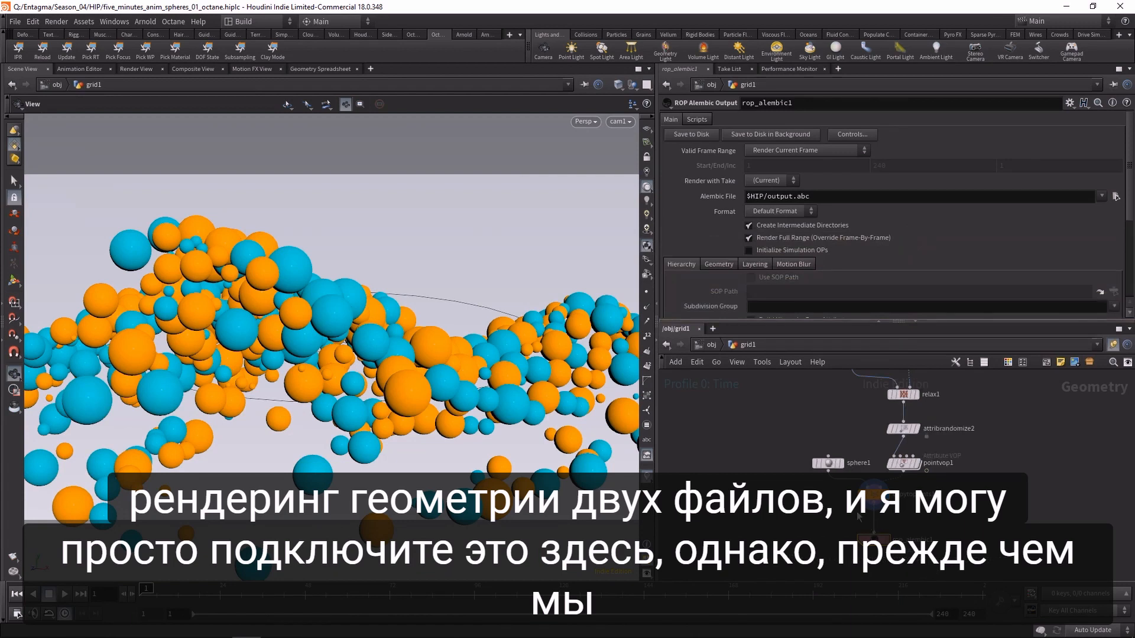
middle_click(873, 494)
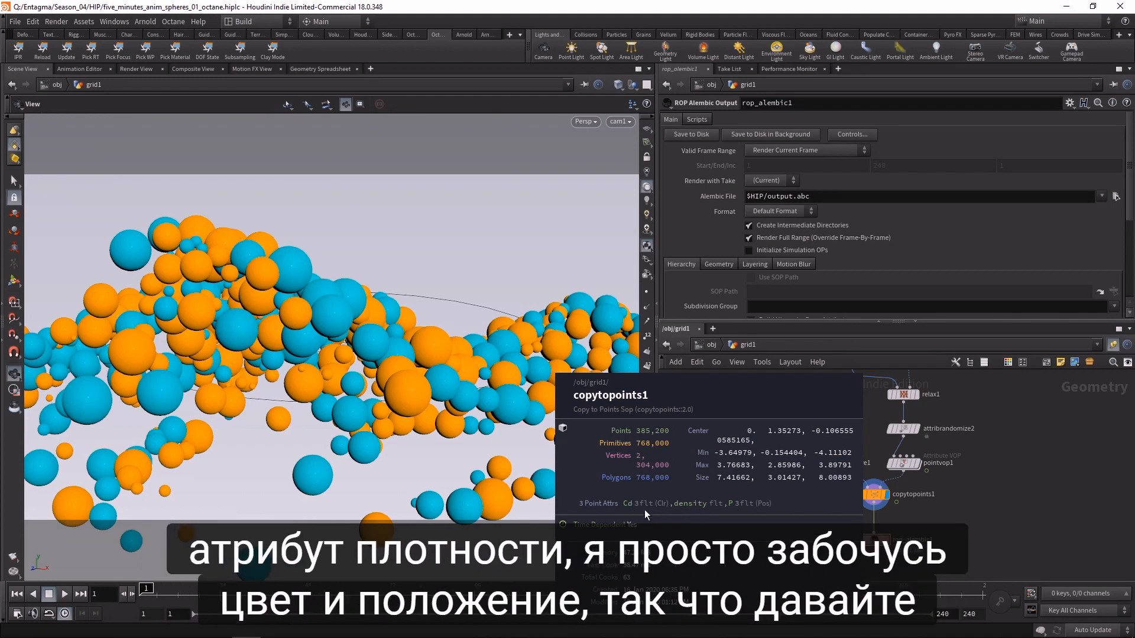
middle_drag(852, 518, 849, 465)
drag(868, 484, 869, 518)
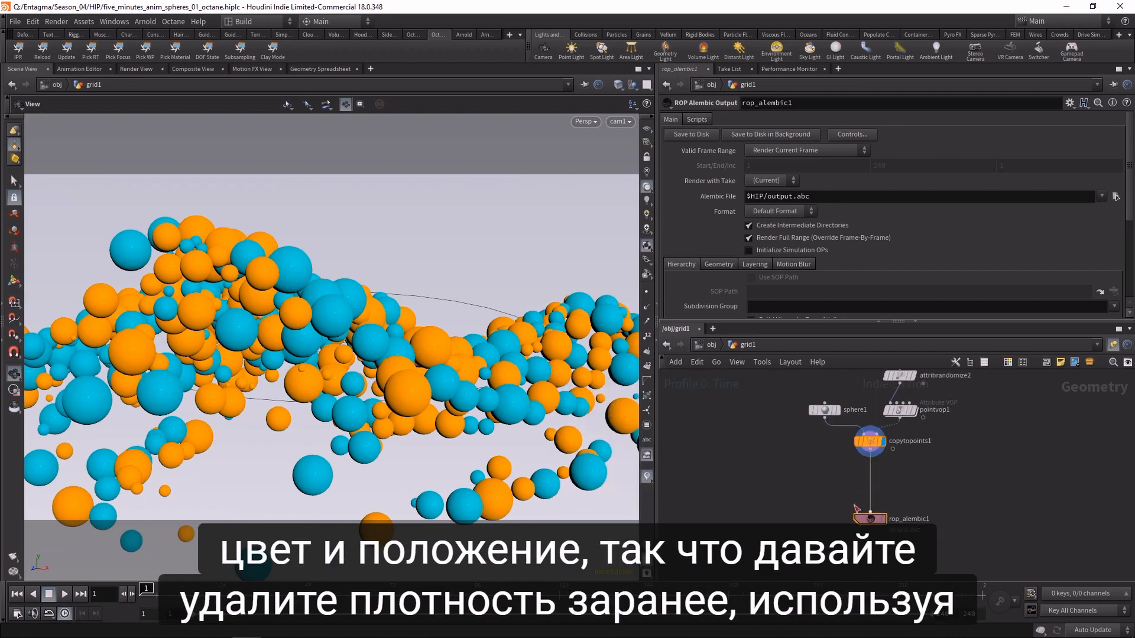
- Insert an Attribute Delete node between copytopoints1 and rop_alembic1 that removes the density point attribute
key(Tab)
text(attde)
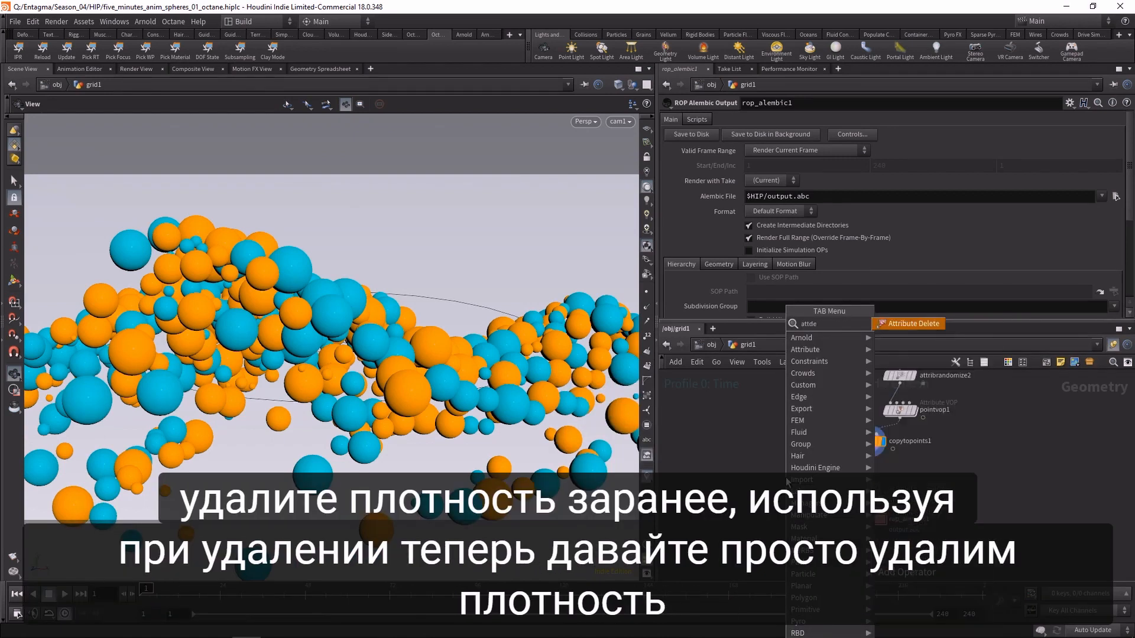
key(Return)
click(786, 478)
click(758, 120)
text(density)
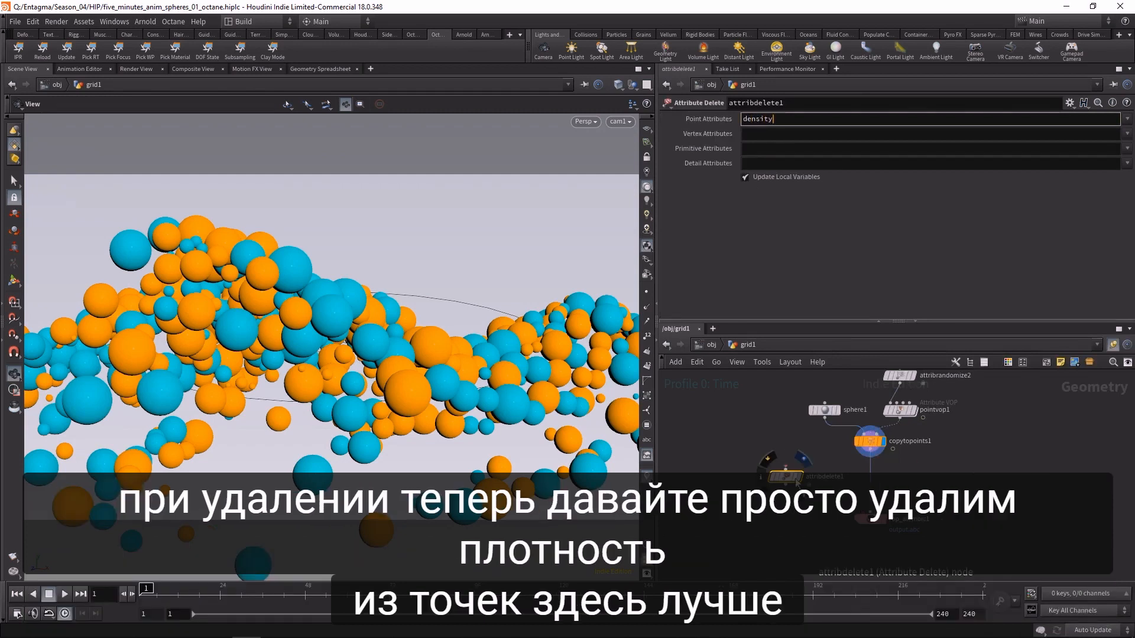
drag(785, 476, 871, 472)
middle_click(871, 472)
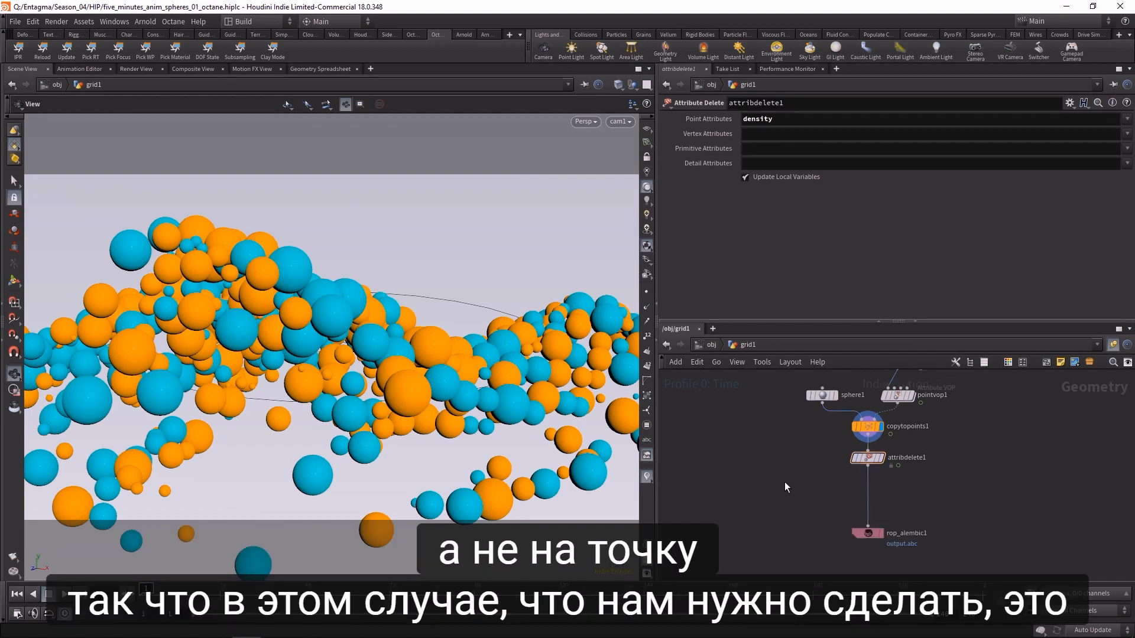
- Insert an Attribute Promote node below attribdelete1 promoting Cd from Point to Vertex, and check its attribute info
key(Tab)
text(attpro)
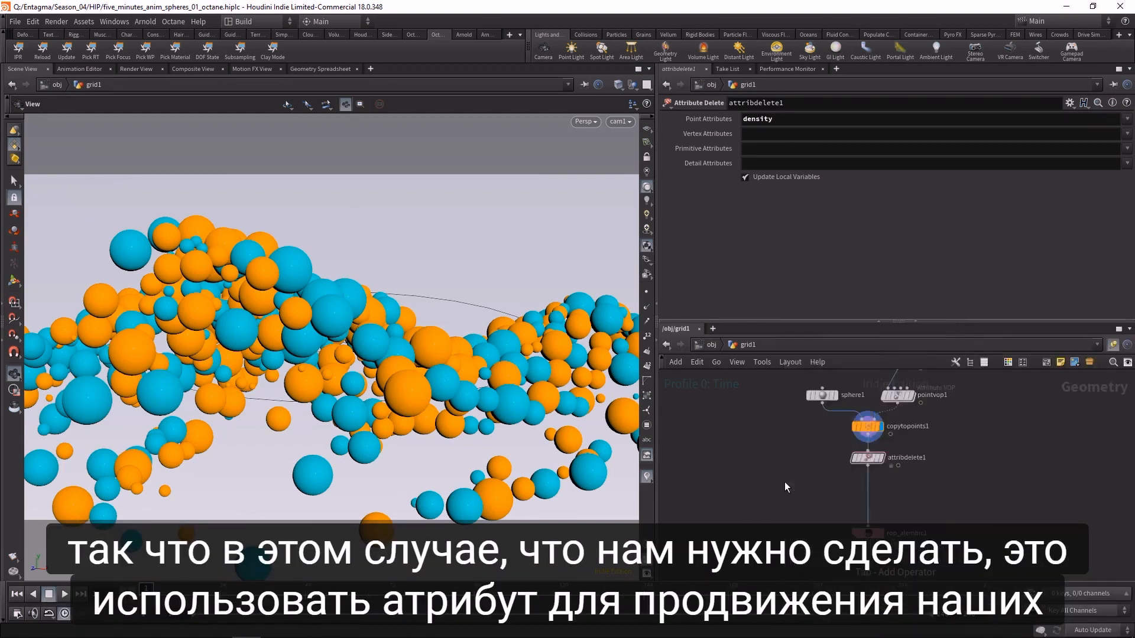
key(Return)
click(775, 150)
click(771, 162)
click(761, 121)
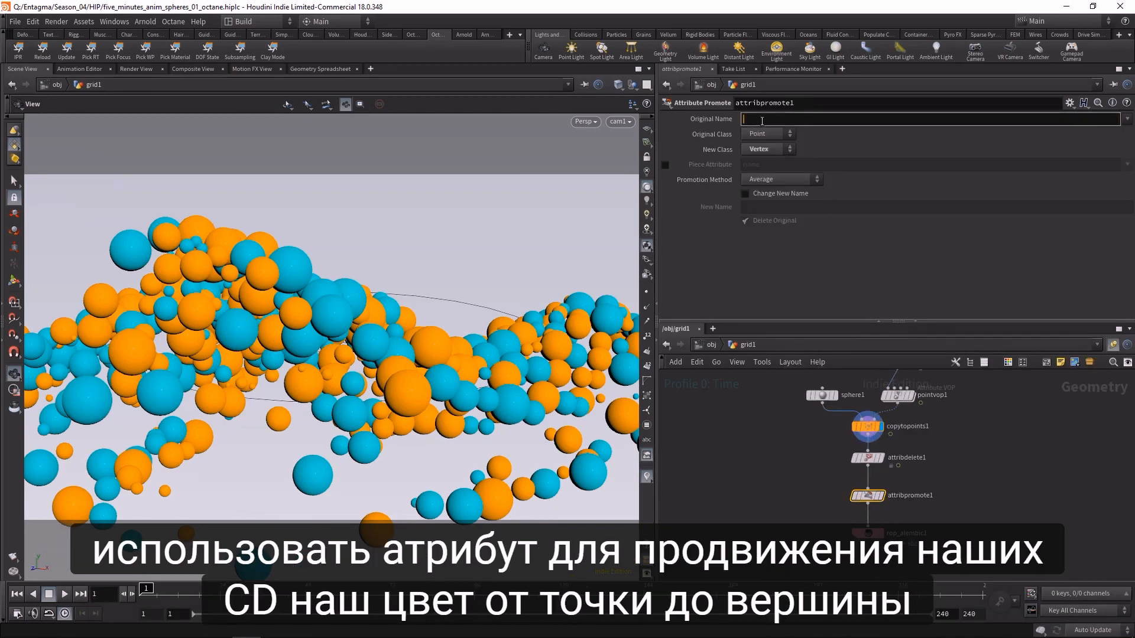
text(Cd)
scroll(865, 495, up, 2)
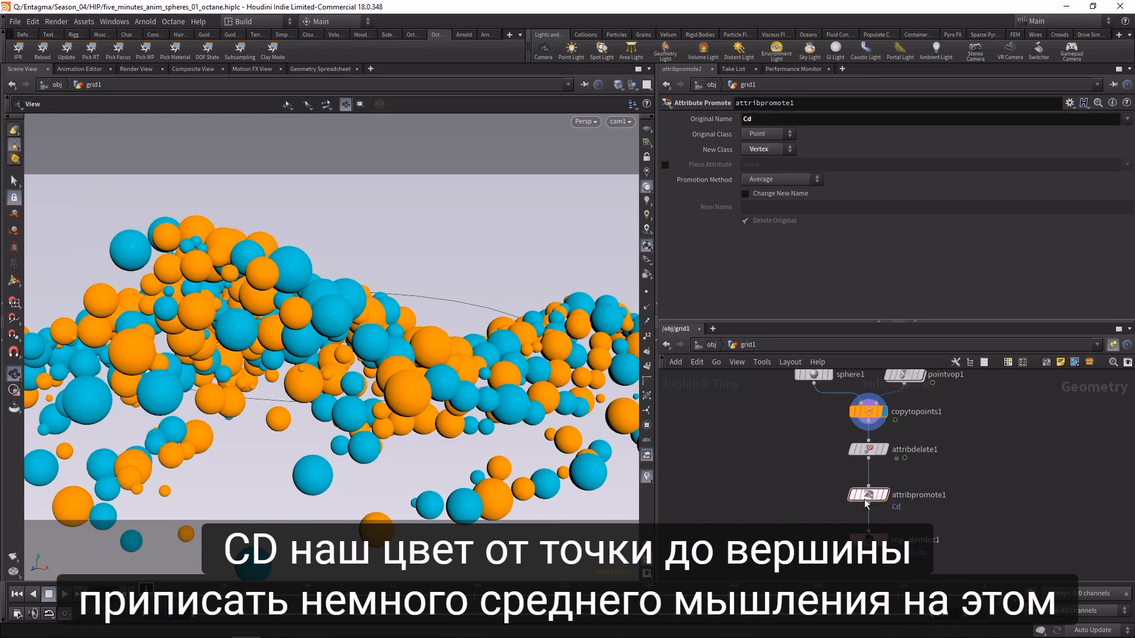
middle_click(865, 495)
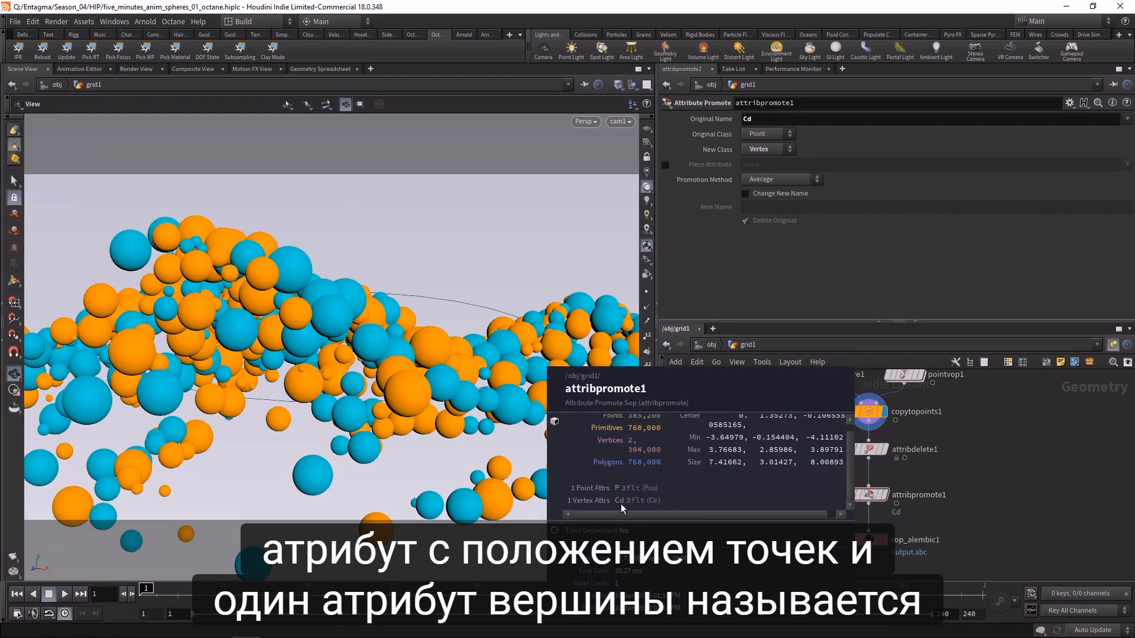
- Set rop_alembic1's valid frame range to Render Frame Range and save the Alembic file to disk
click(868, 539)
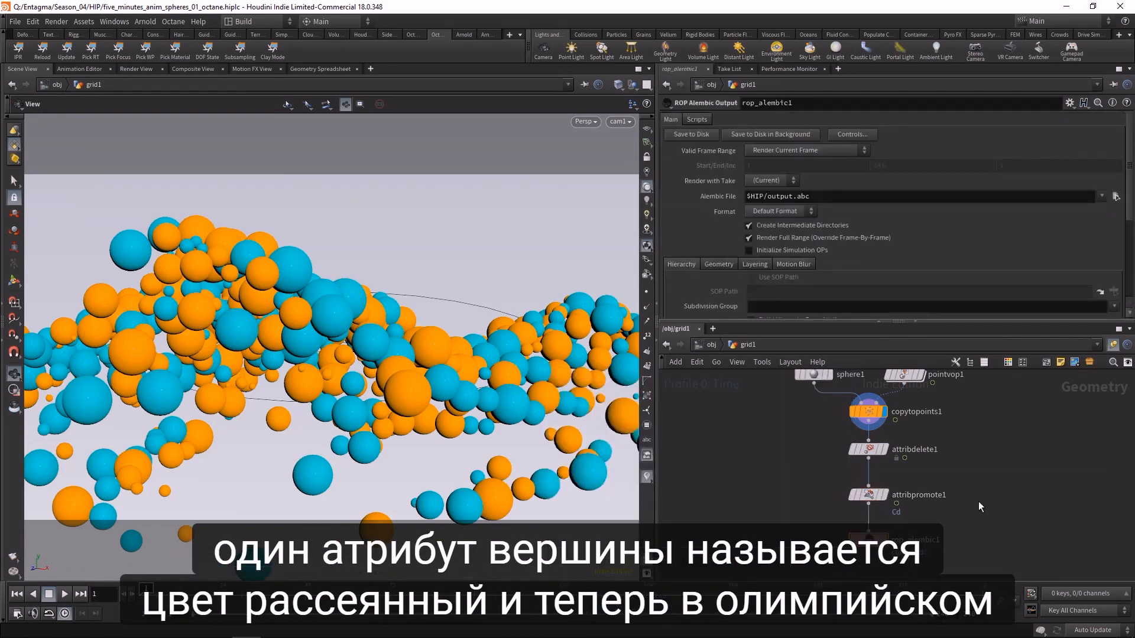
drag(897, 322, 897, 362)
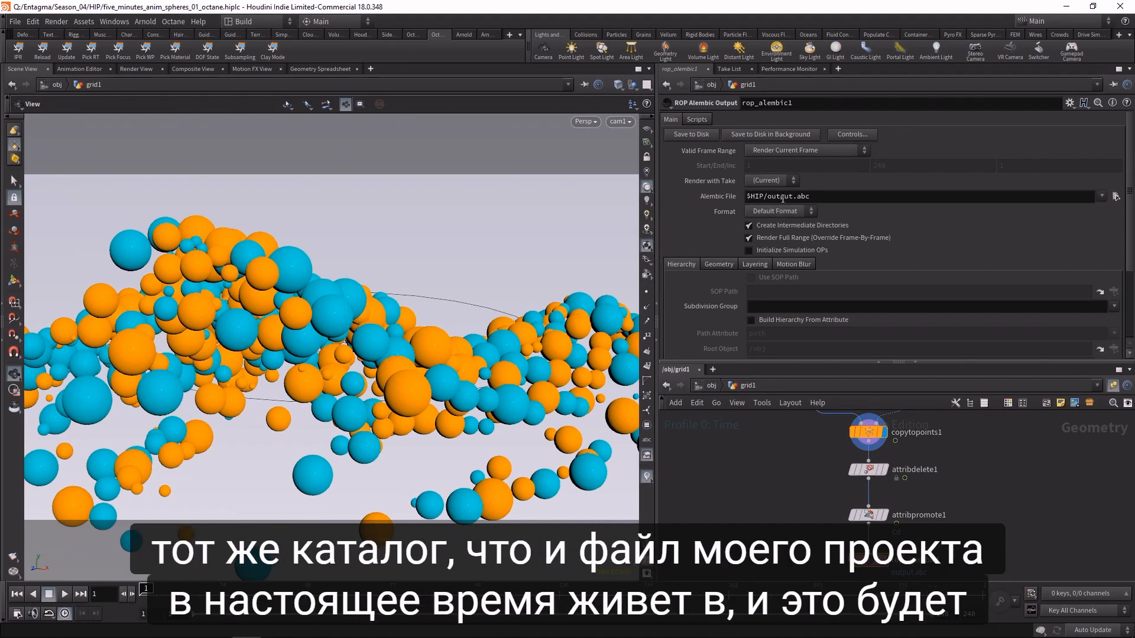
click(817, 151)
click(817, 171)
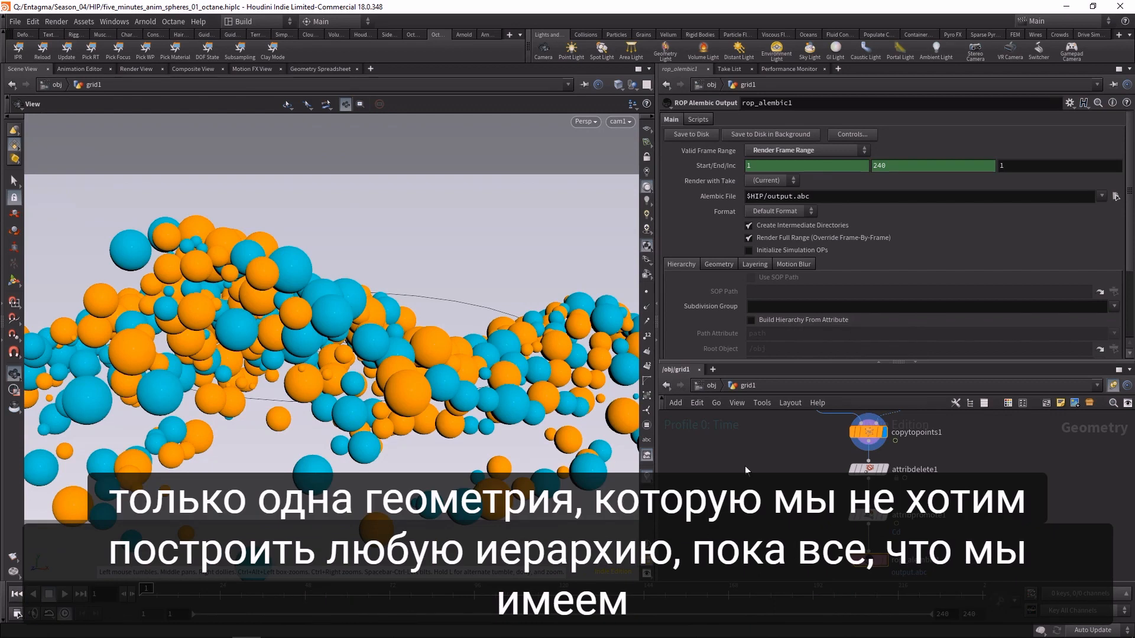
click(698, 135)
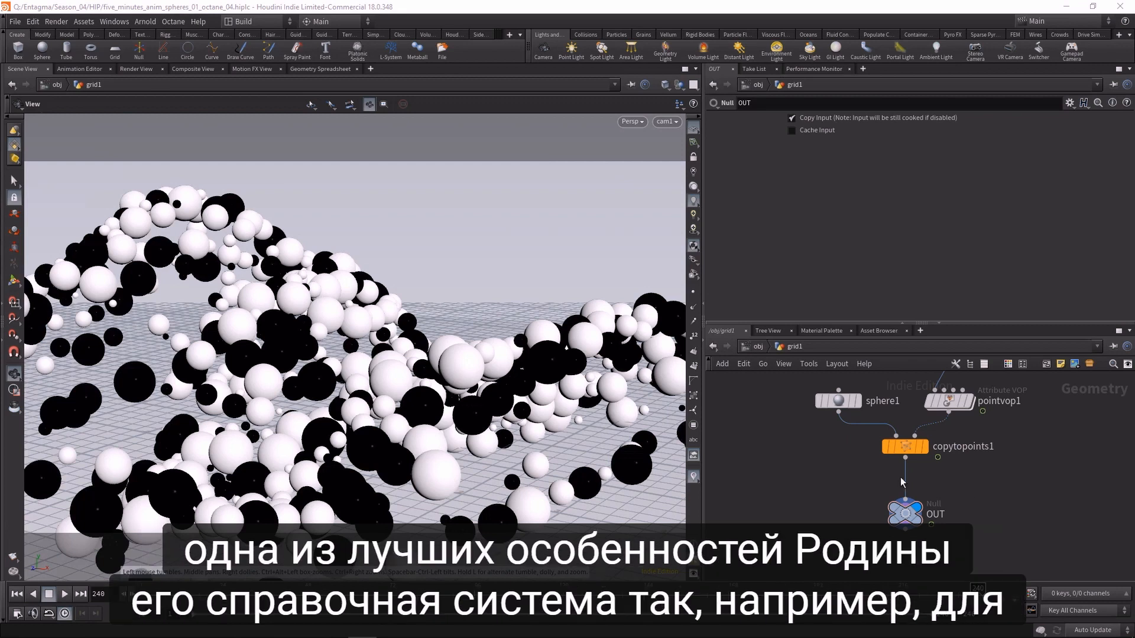
- Open the help page of the copytopoints1 node and reposition the help window for reading
click(913, 450)
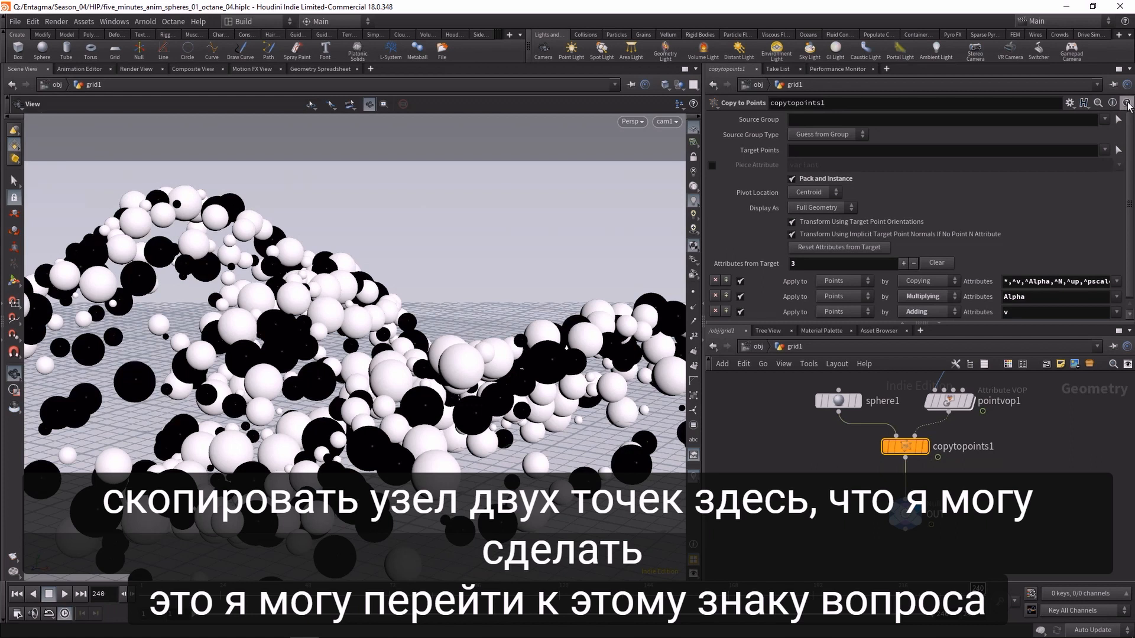
click(1127, 104)
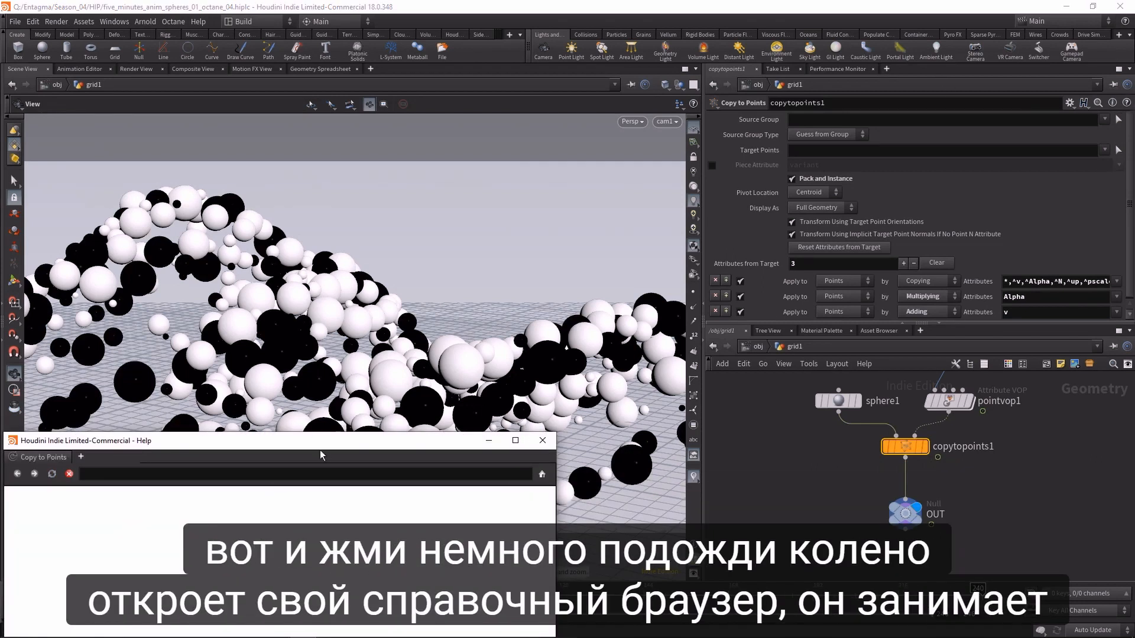
drag(371, 131, 405, 16)
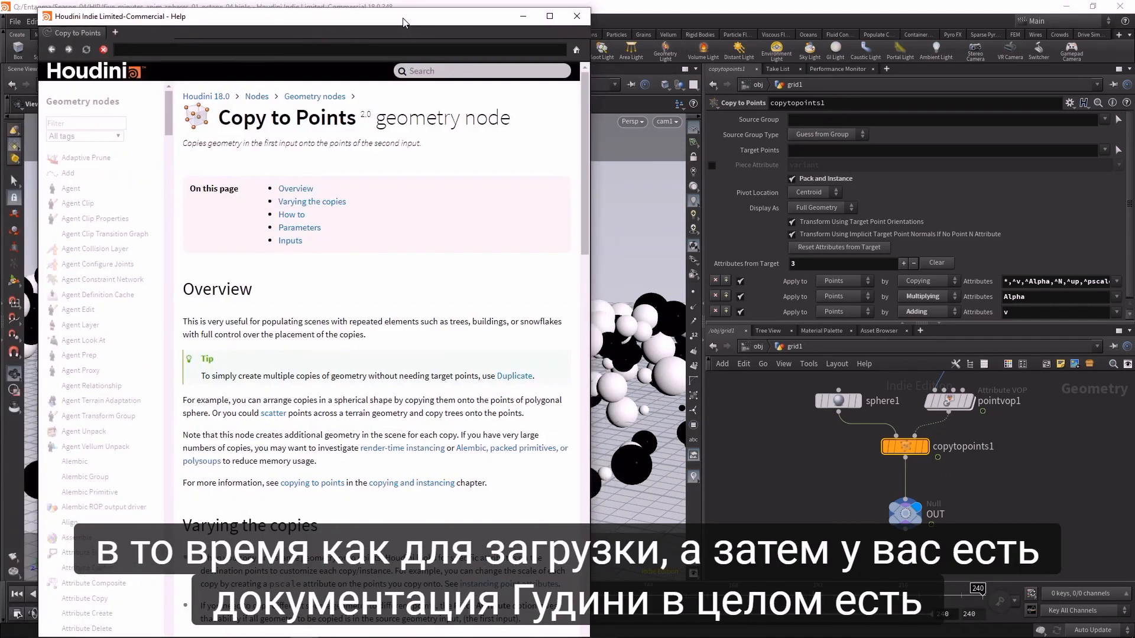
mouse_move(490, 9)
mouse_down()
mouse_move(608, 71)
mouse_move(591, 10)
mouse_move(494, 15)
mouse_up()
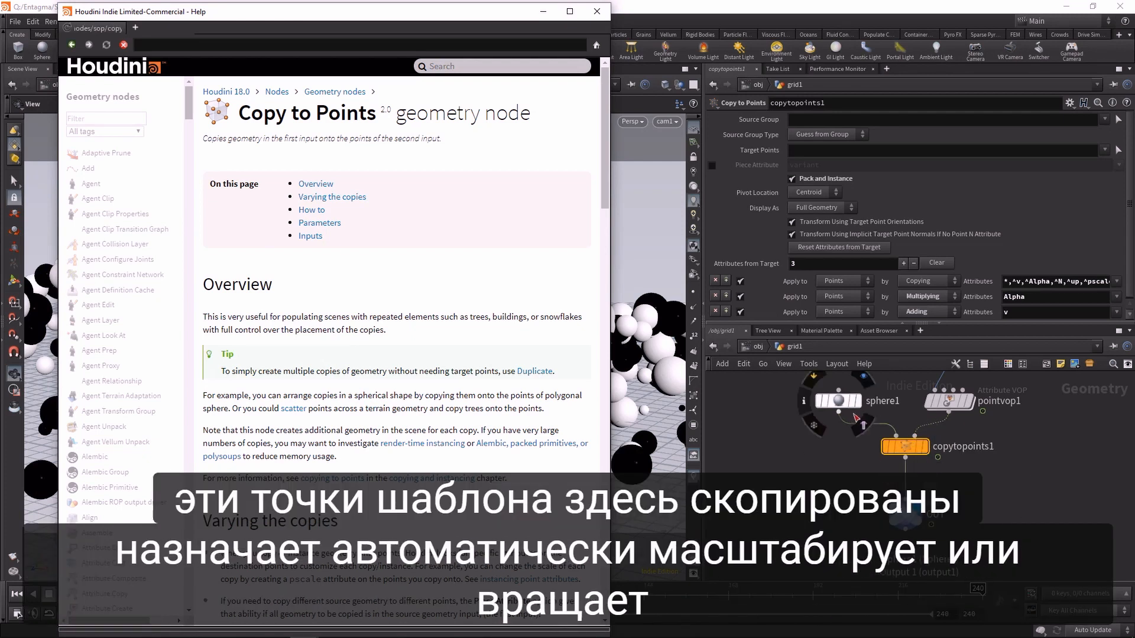
- Open the instancing point attributes page from the Varying the copies section and read through its attributes table
mouse_move(902, 452)
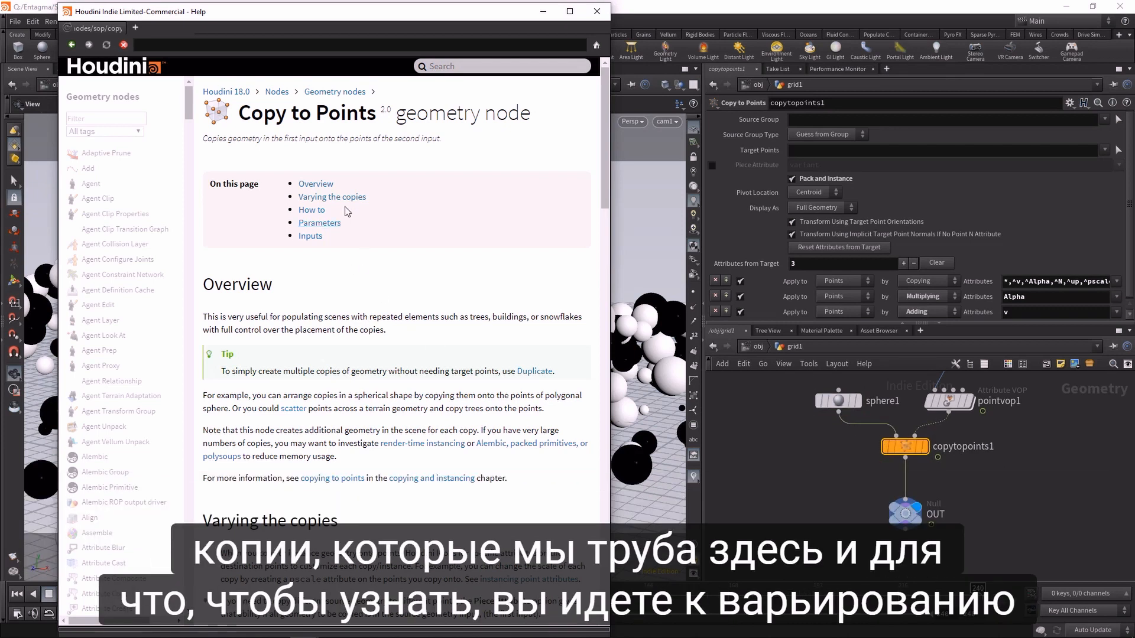
click(347, 204)
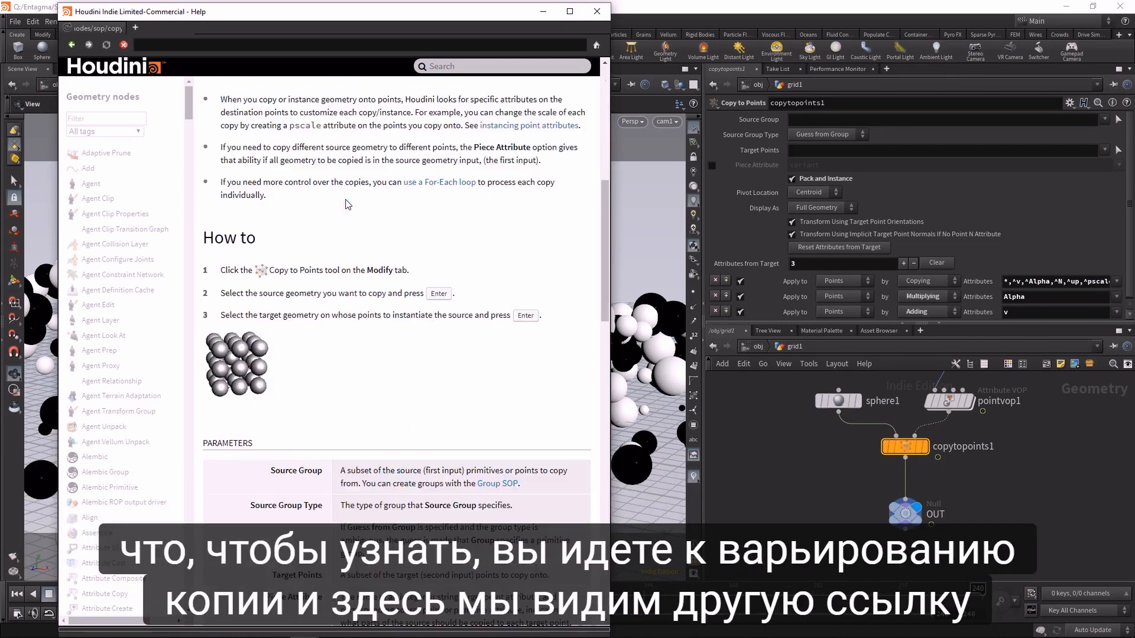
click(510, 127)
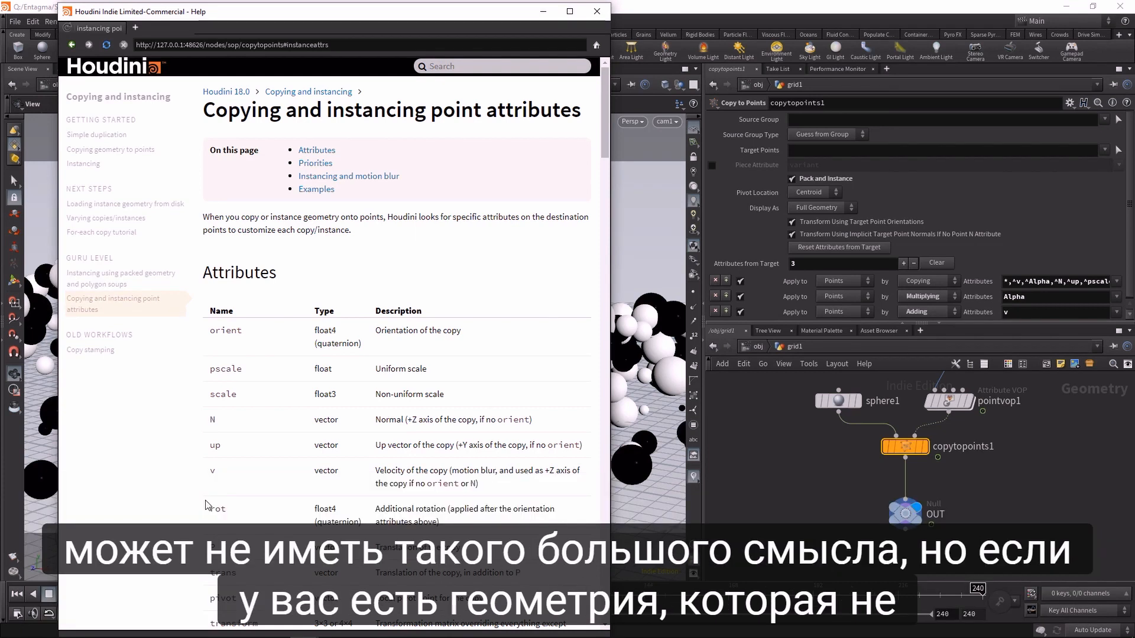
scroll(322, 517, down, 1)
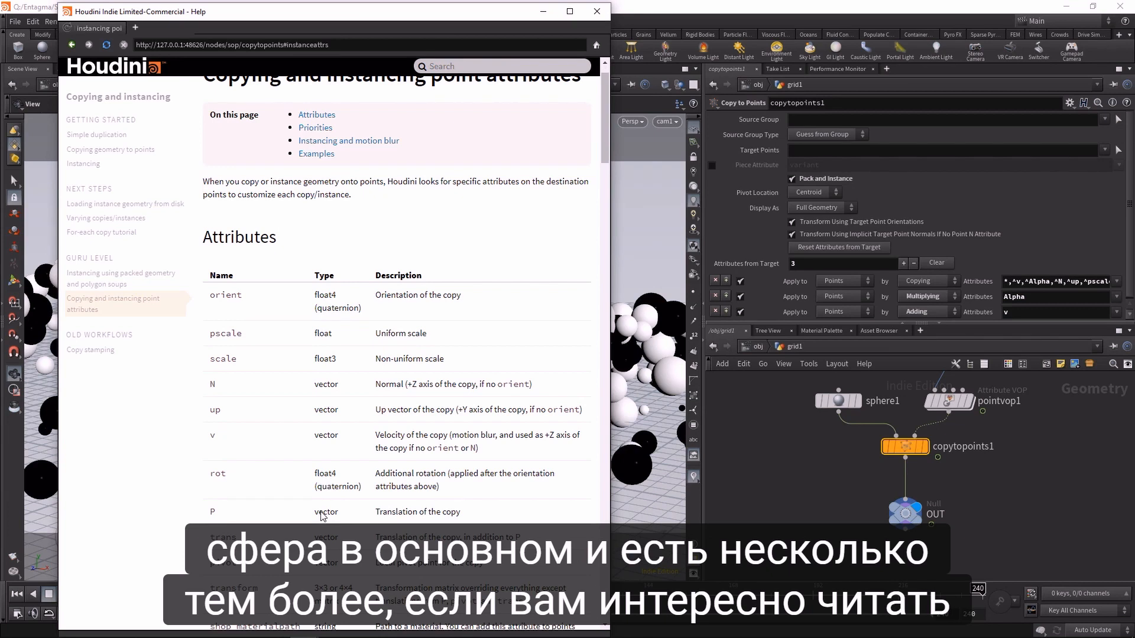
scroll(323, 516, up, 1)
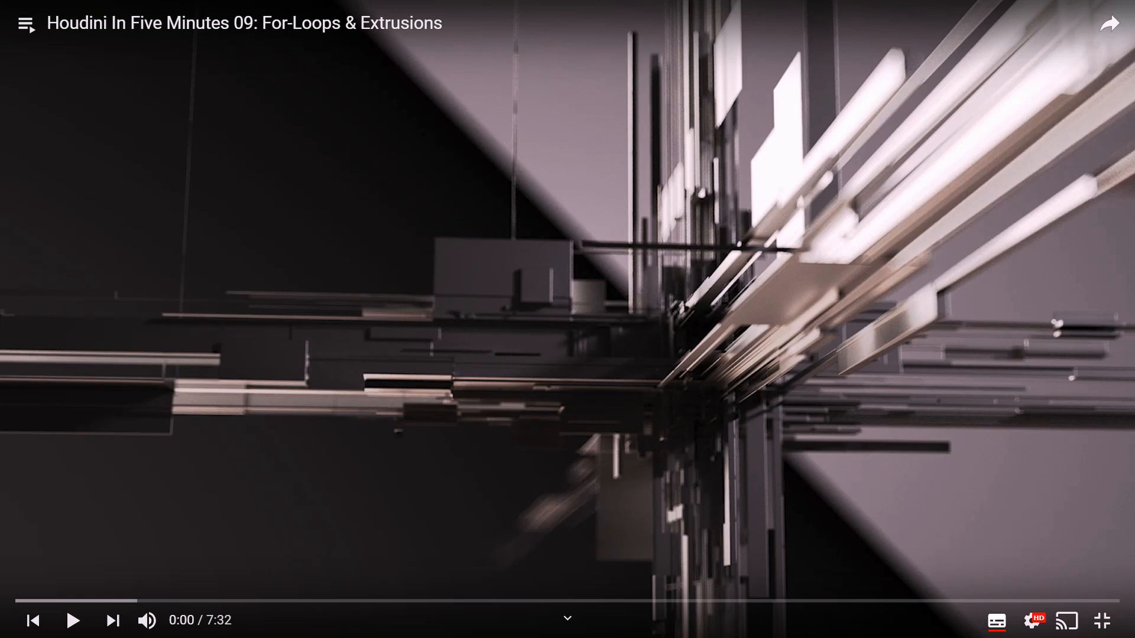
click(72, 620)
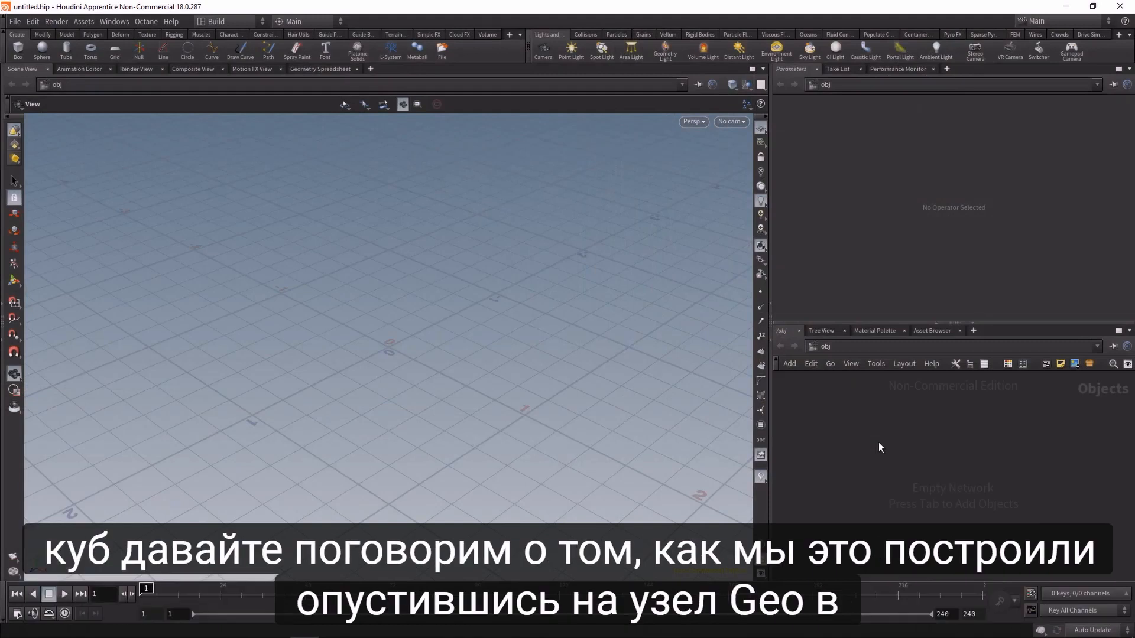
- Add a Geometry object to the empty object network and go inside it
key(Tab)
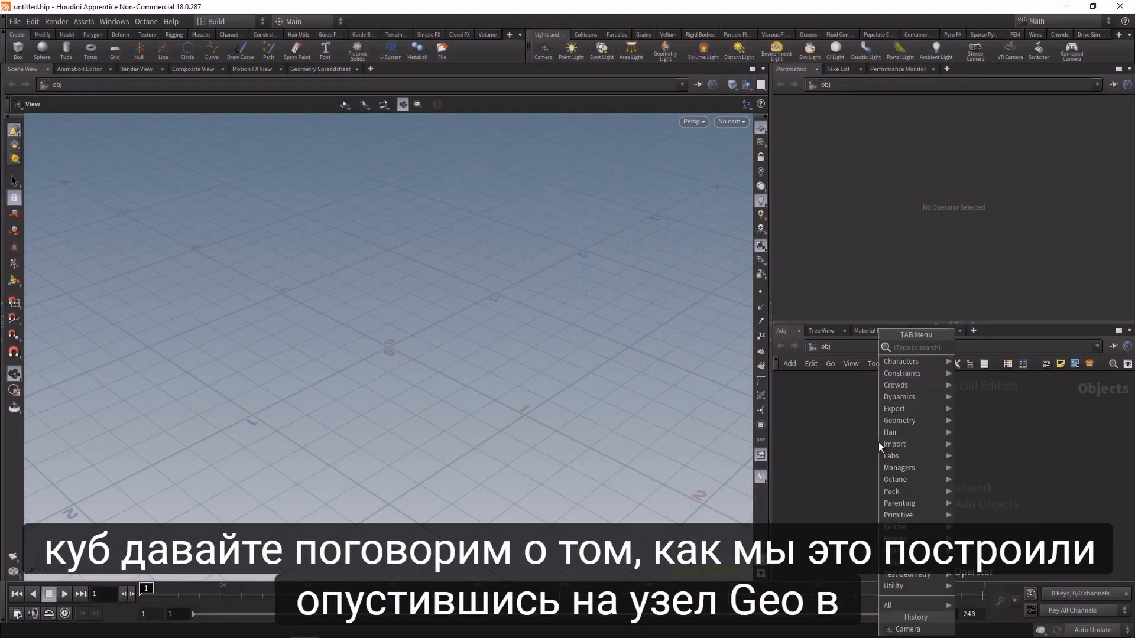
text(geo)
key(Return)
click(878, 442)
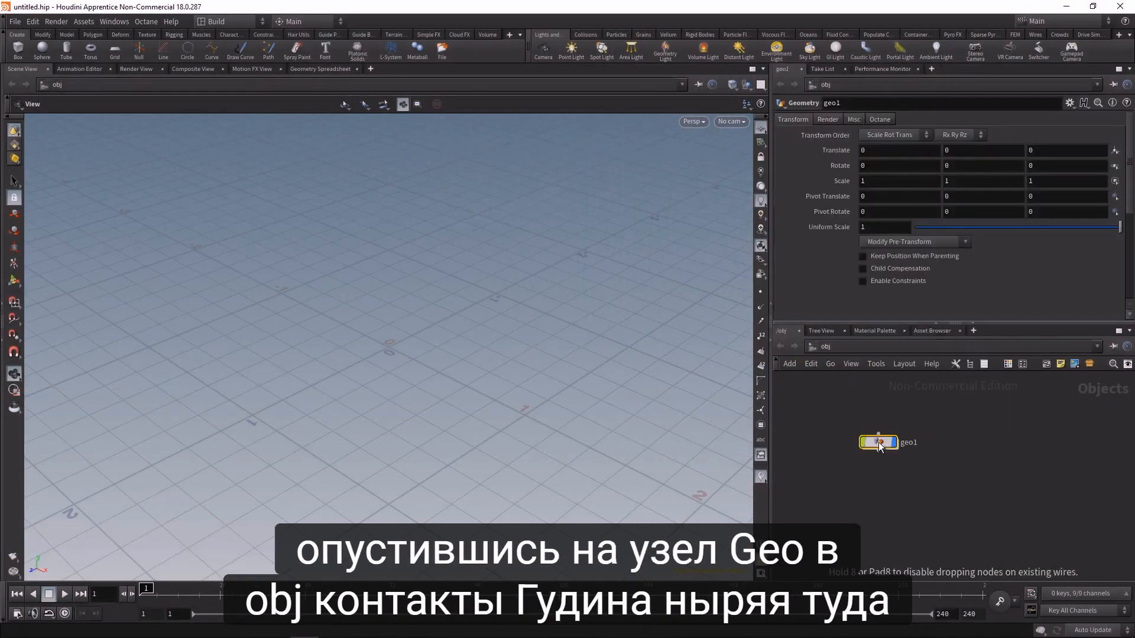
double_click(878, 441)
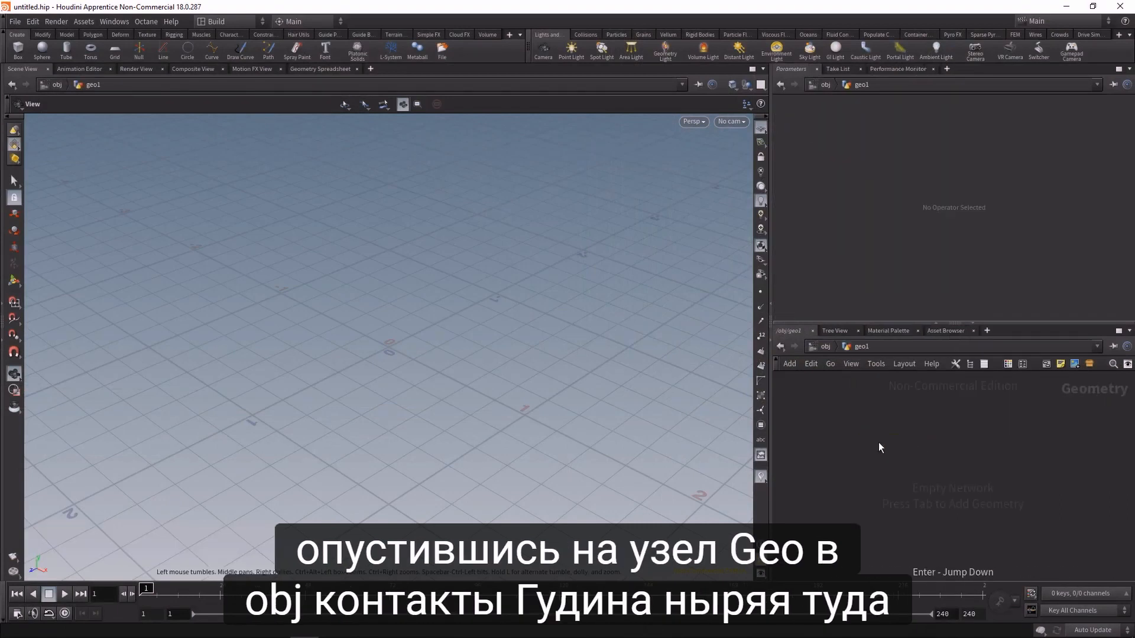
- Add a box inside geo1 and set its primitive type to Polygon Mesh
key(Tab)
text(cube)
key(Return)
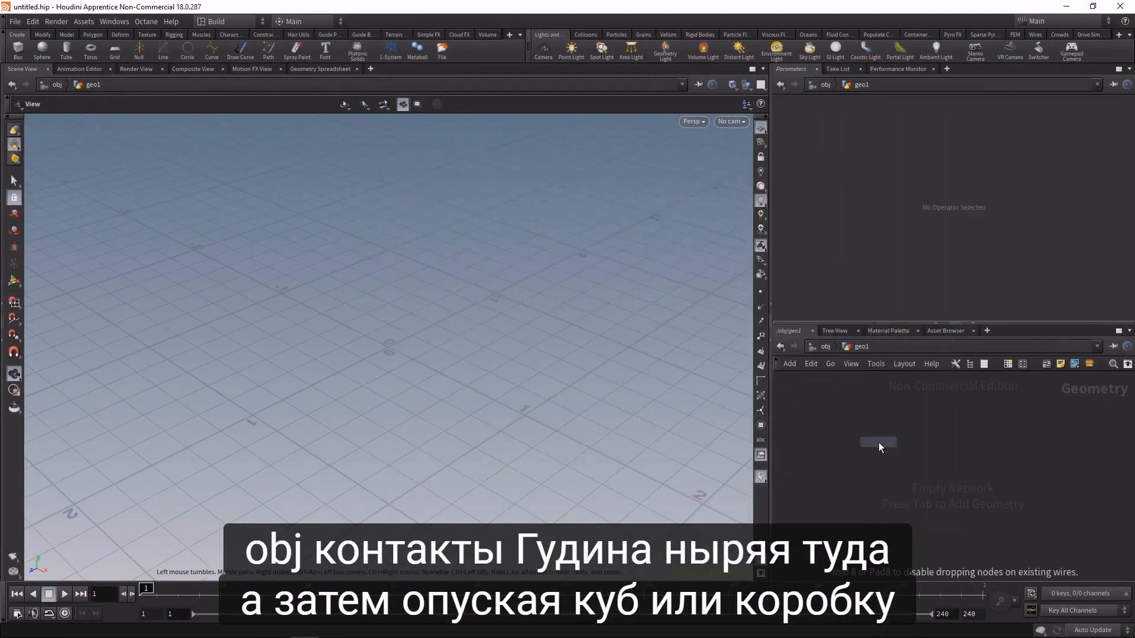
click(878, 442)
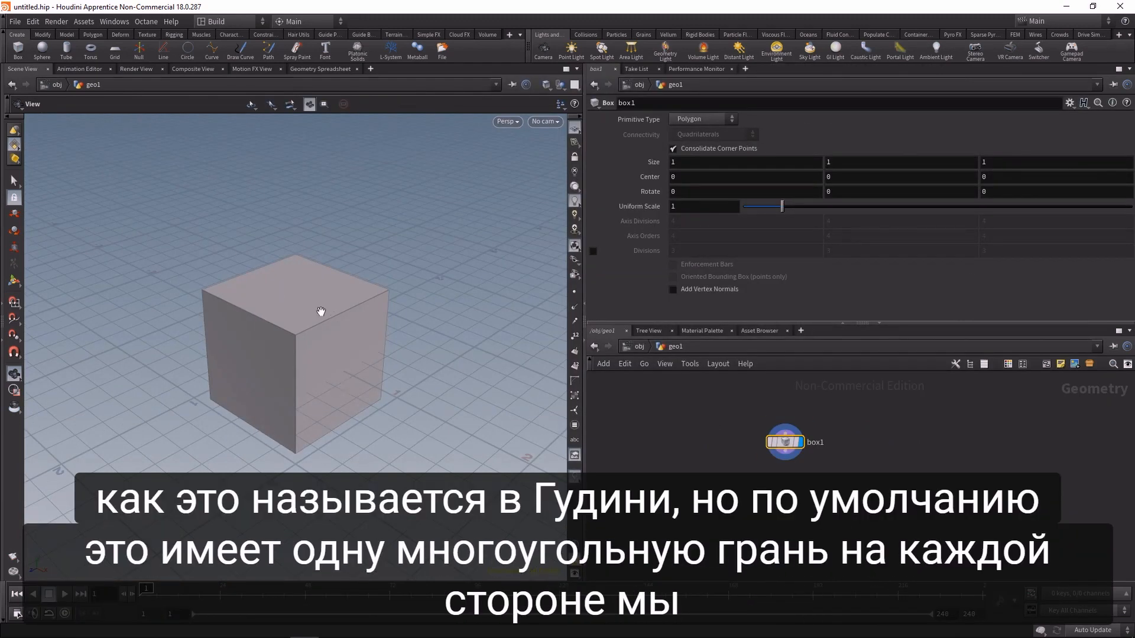
click(724, 124)
click(712, 144)
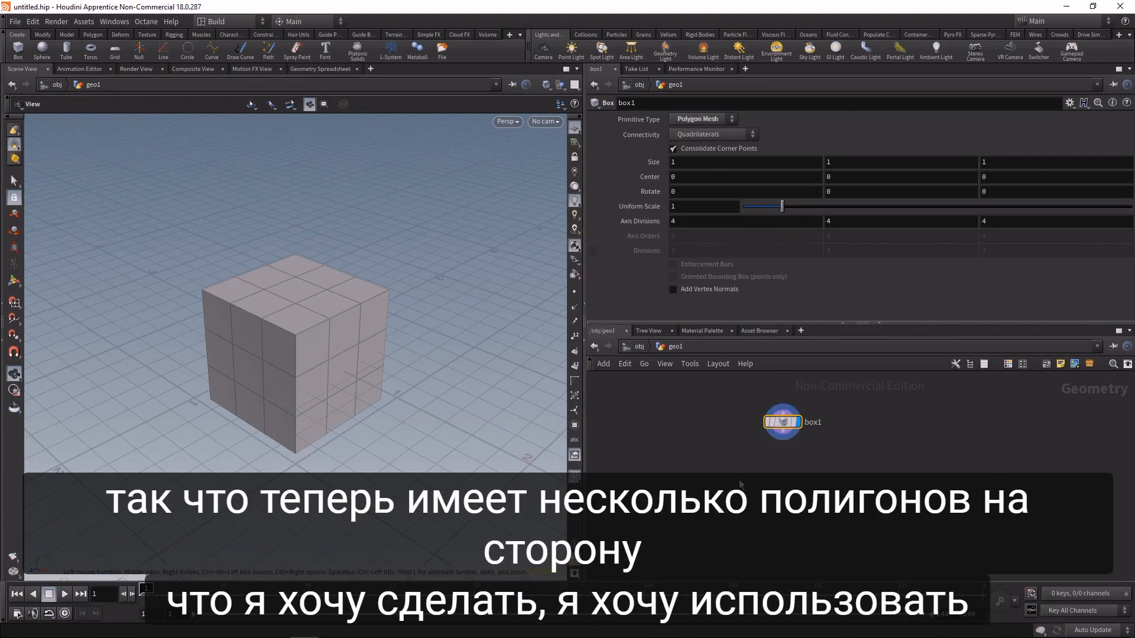
- Add a PolyExtrude node below box1, wired to the box's output and displayed
key(Tab)
text(polyex)
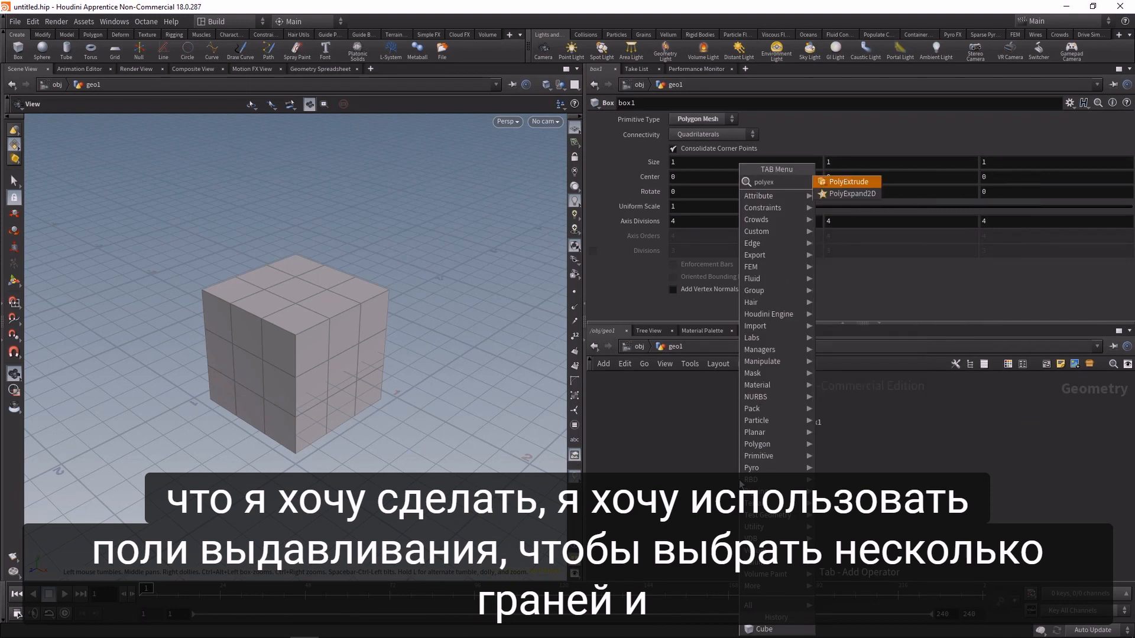
key(Return)
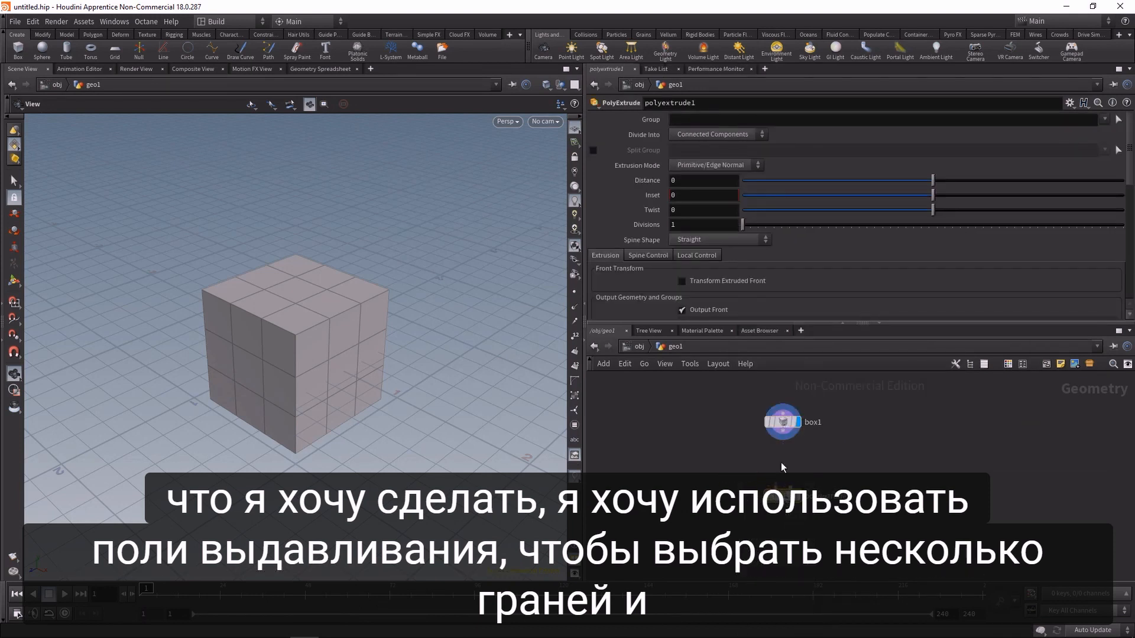
click(780, 496)
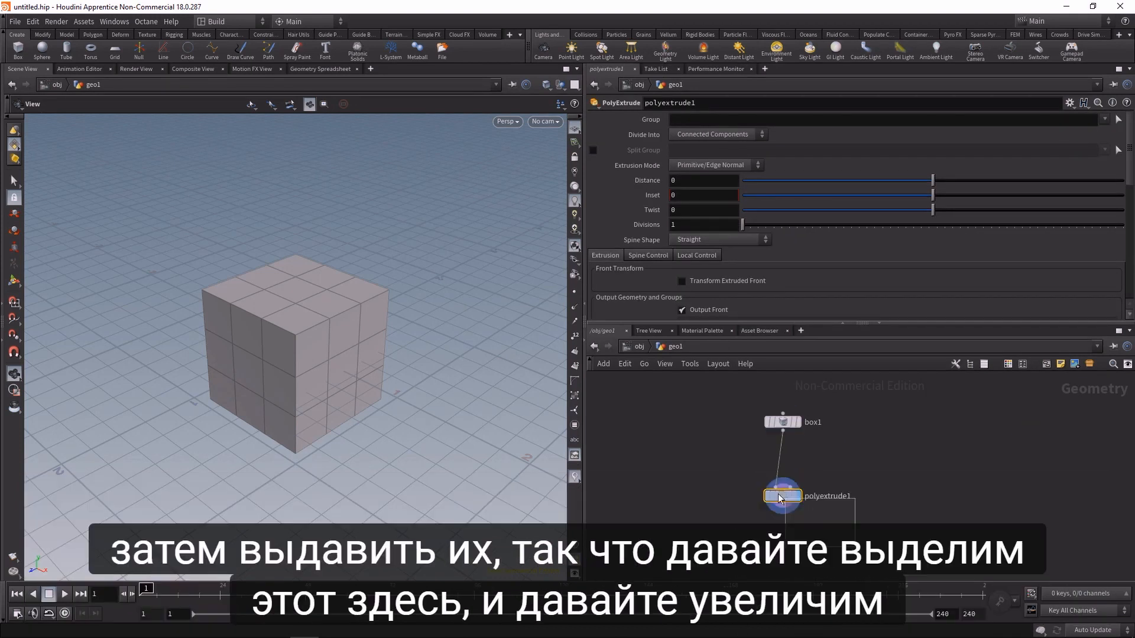
- Set polyextrude1's extrusion distance to 0.2 for all faces of the box
drag(938, 181, 984, 191)
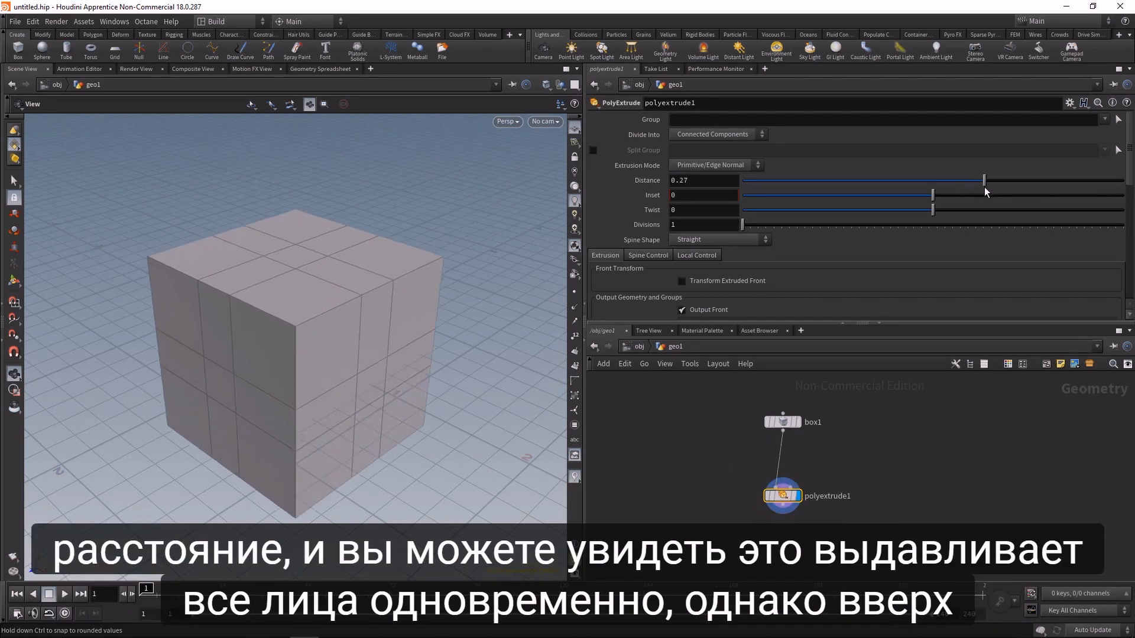
click(716, 182)
key(BackSpace)
key(BackSpace)
click(695, 118)
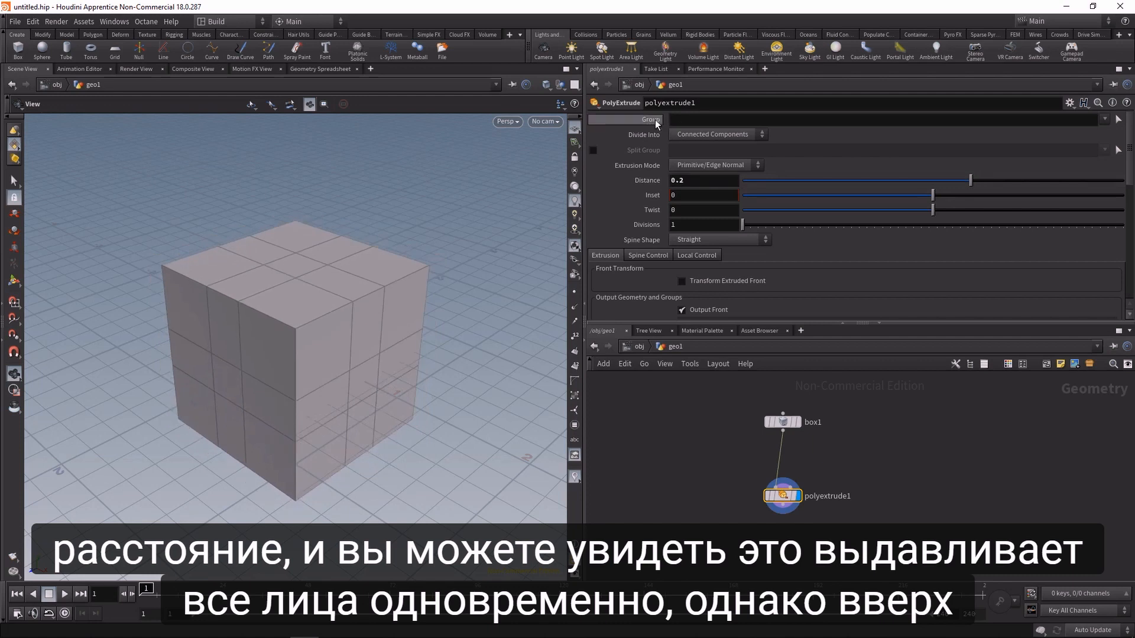
- Try extruding only primitives 0, 1 and 6 with polyextrude1's group, and clear the group again
text(0)
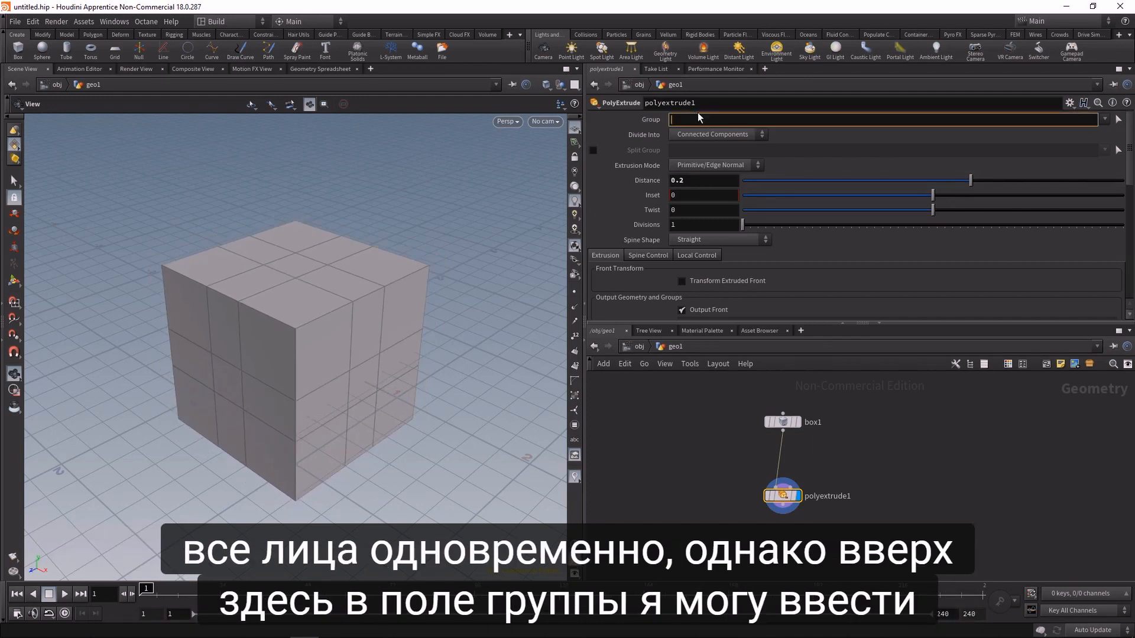
key(Return)
click(692, 123)
text(1)
key(Return)
click(702, 123)
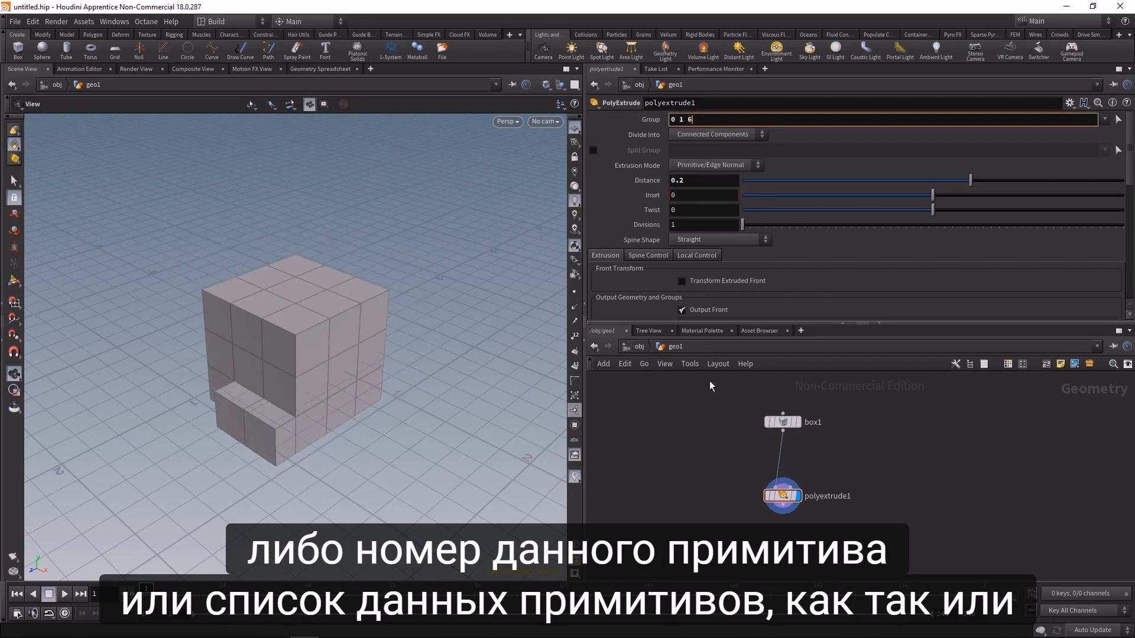
text(6)
key(Return)
drag(699, 121, 600, 118)
key(BackSpace)
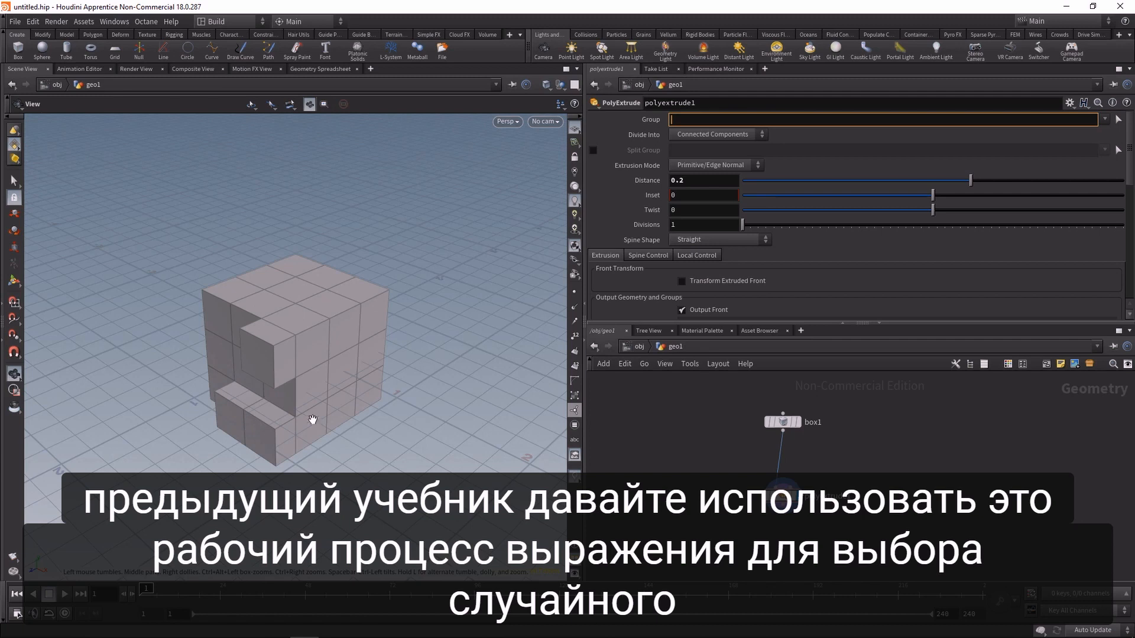
click(729, 535)
- Insert an Attribute Randomize node on the wire between box1 and polyextrude1, moving polyextrude1 down to make room
drag(783, 495, 782, 528)
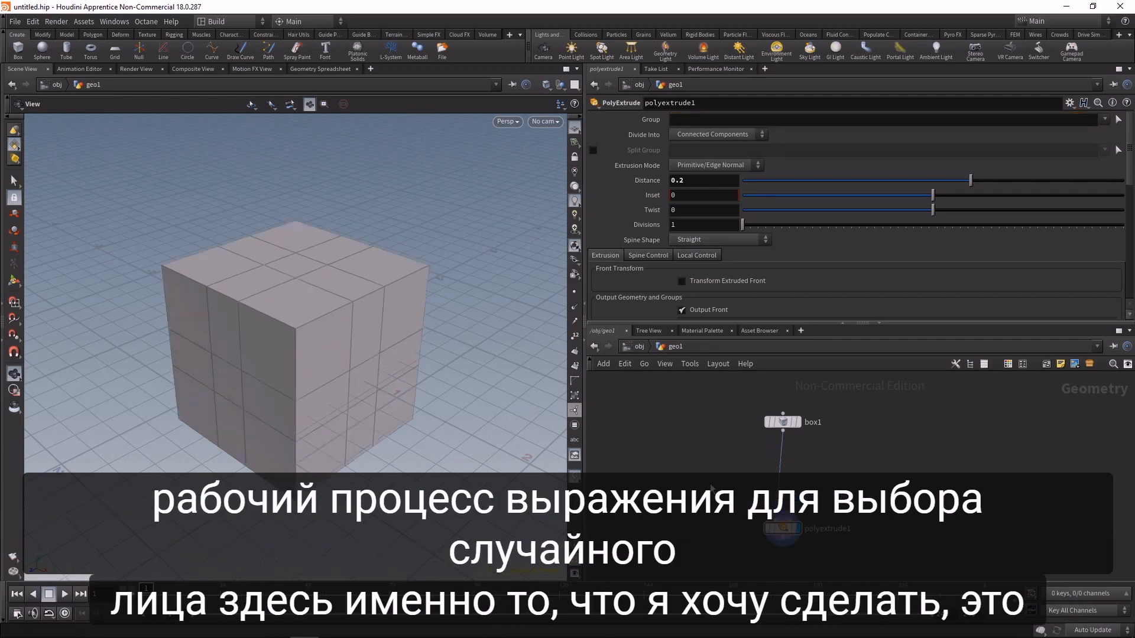
key(Tab)
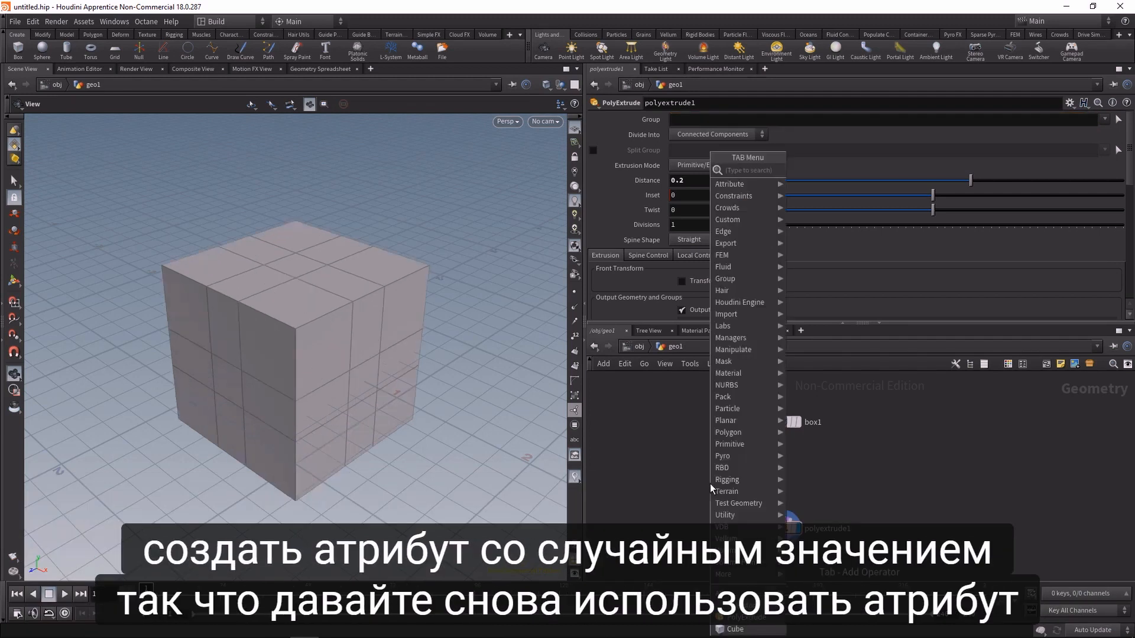
text(att)
text(rand)
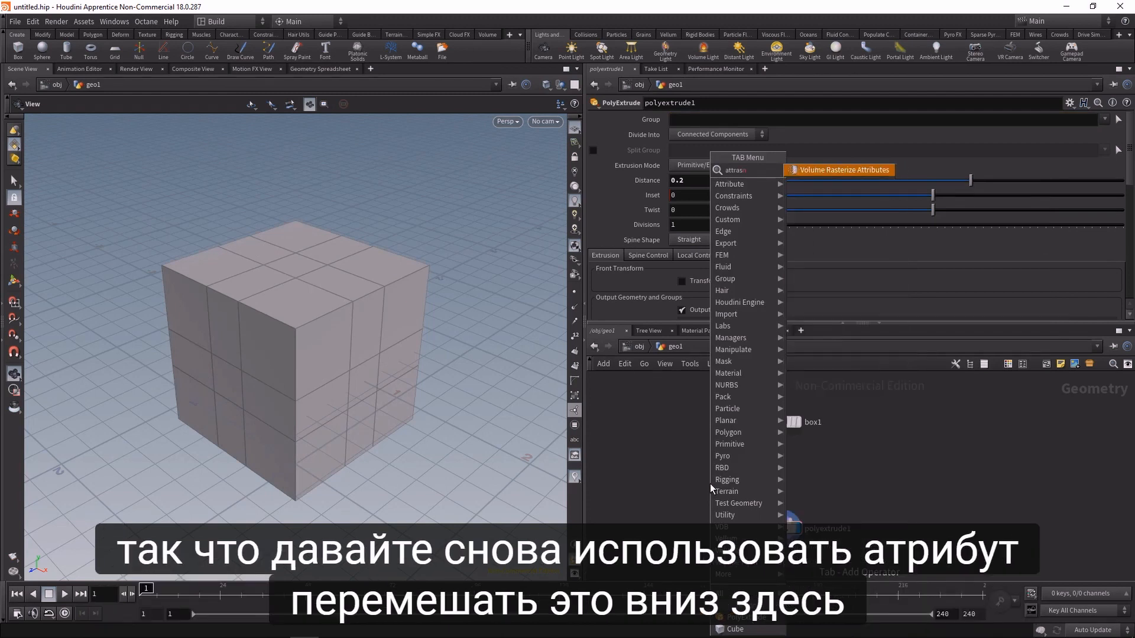
key(Return)
key(Return)
drag(710, 484, 783, 469)
- Make attribrandomize1 write a primitive attribute named active with 1 dimension
click(709, 150)
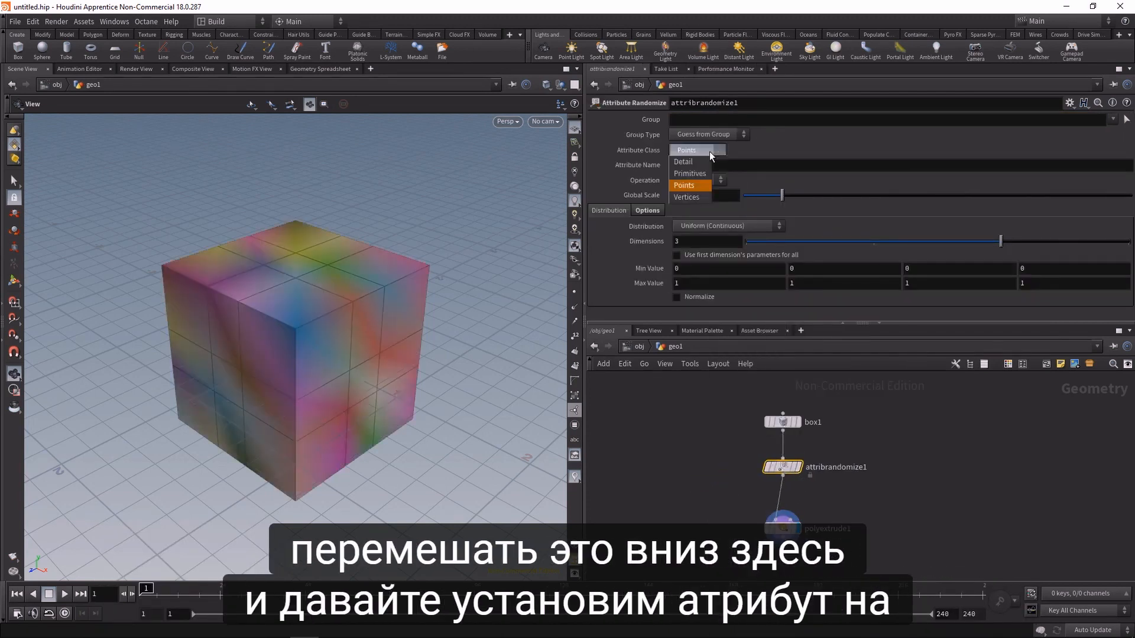
click(703, 175)
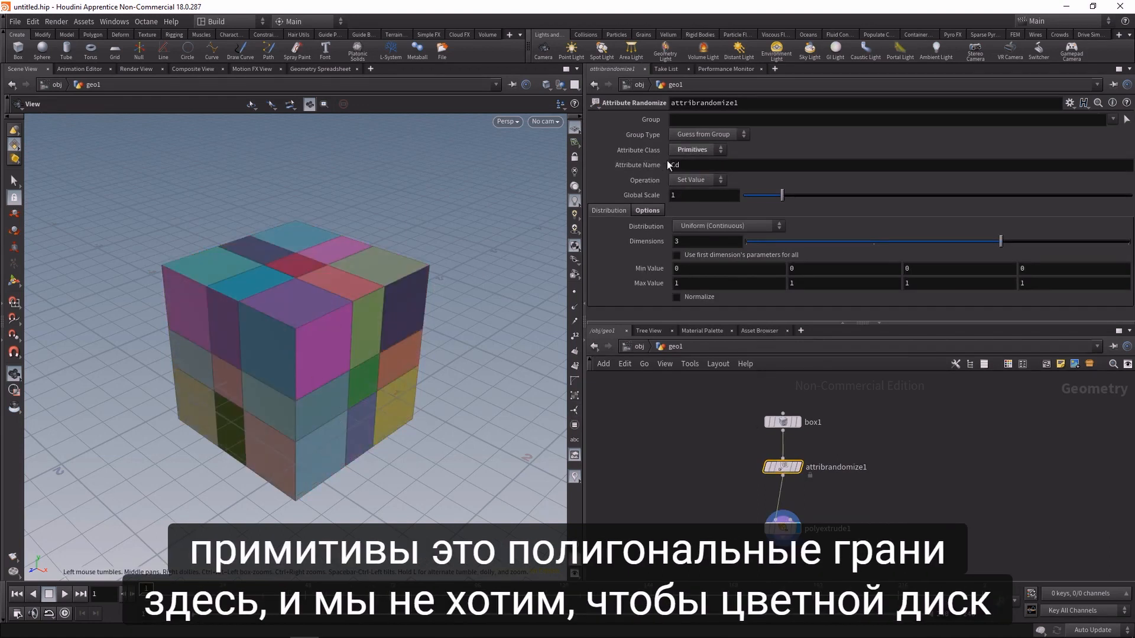
double_click(700, 168)
click(701, 242)
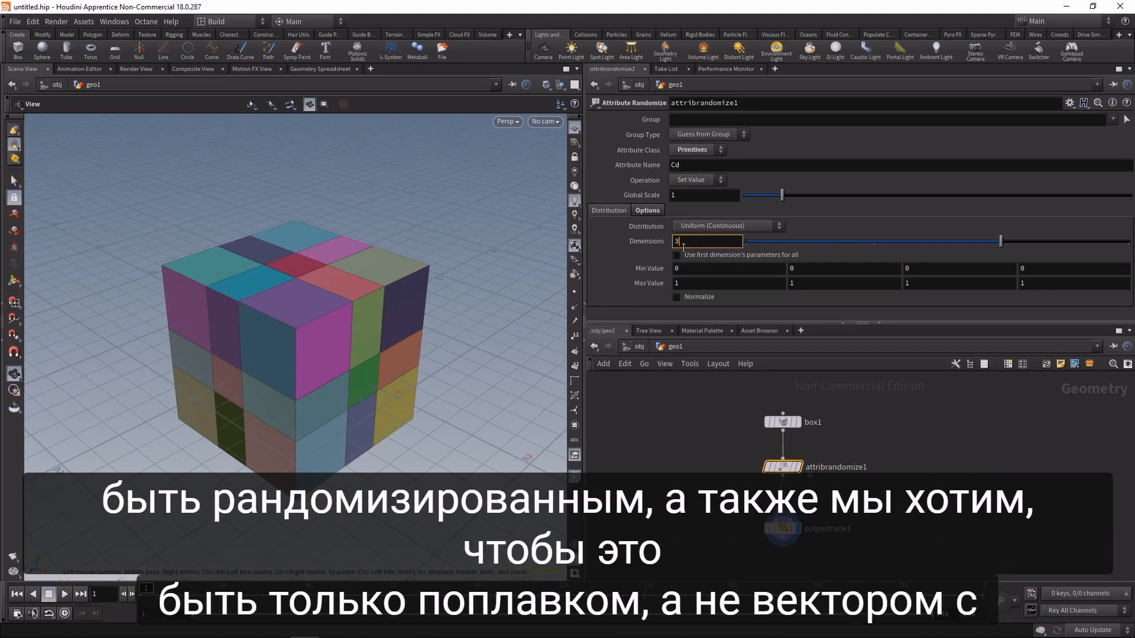
drag(867, 243, 776, 246)
click(664, 164)
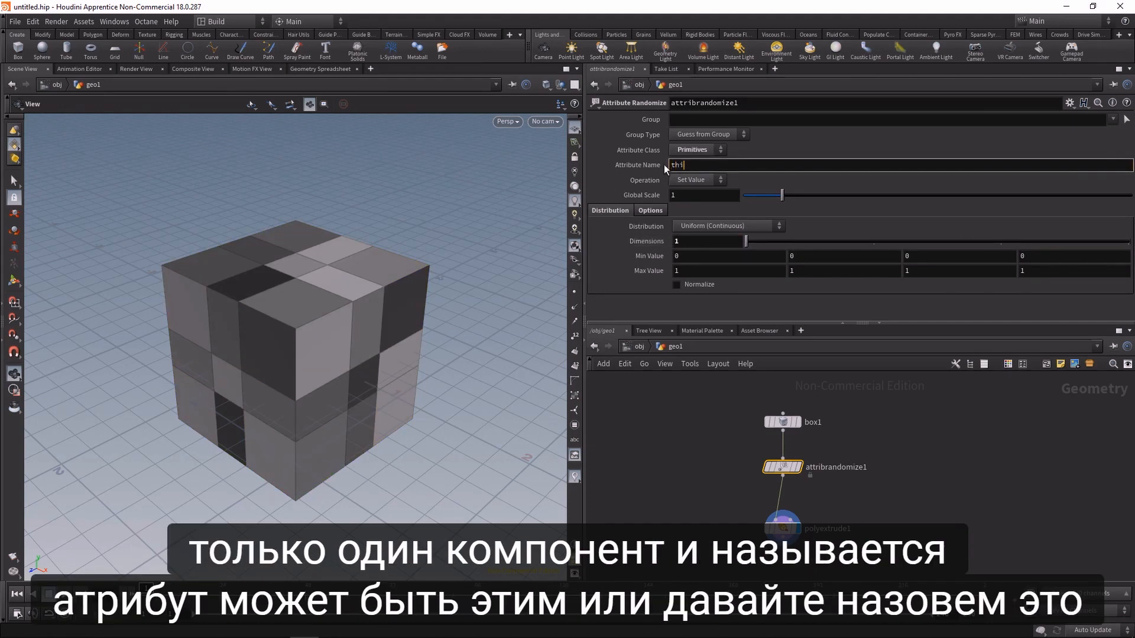
text(active)
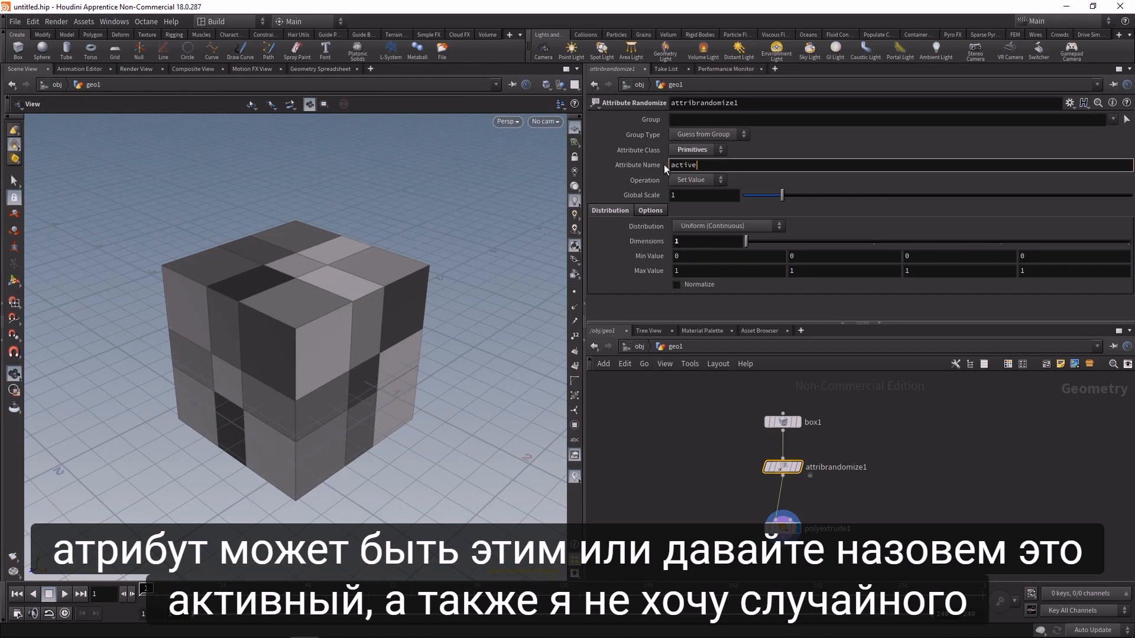
- Set attribrandomize1's distribution to Two Values with a probability of value B of 0.2
click(704, 224)
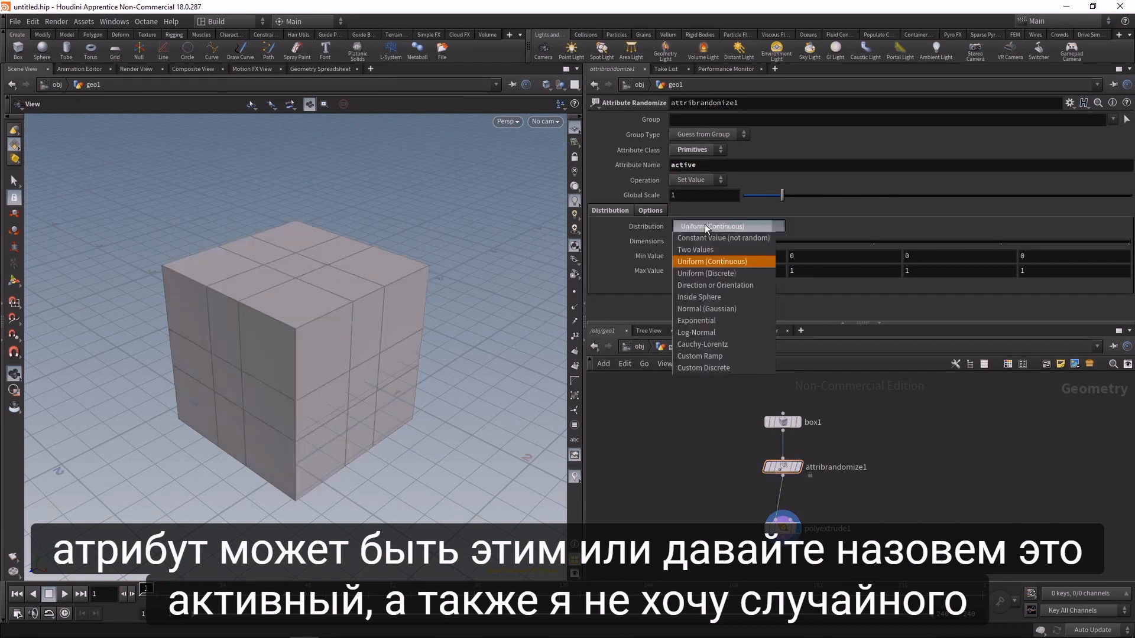
click(704, 250)
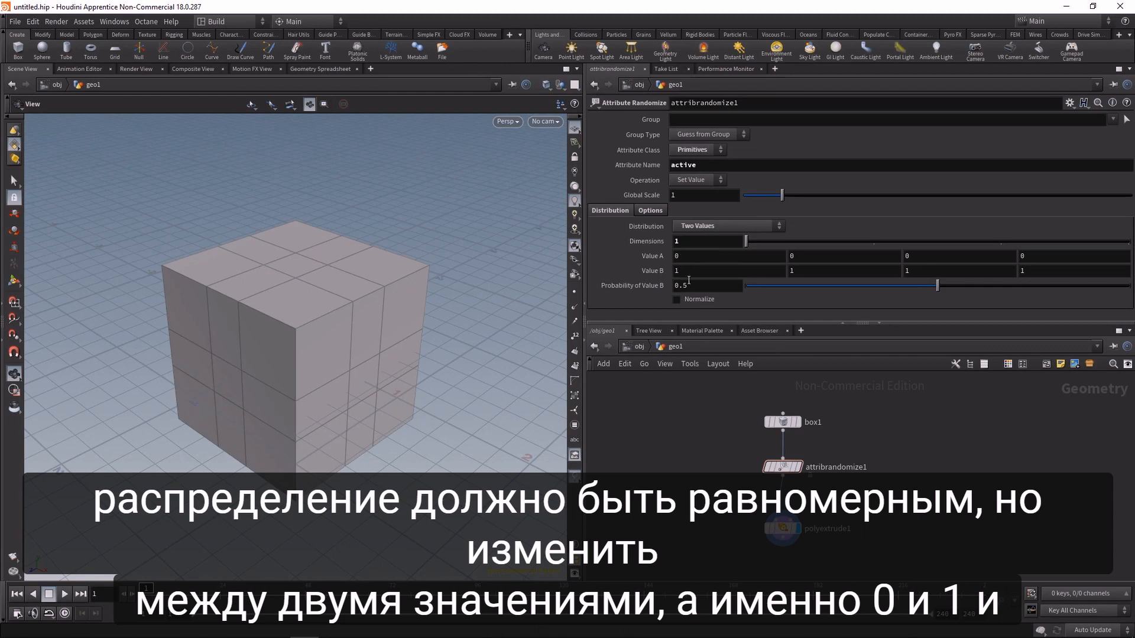
click(698, 287)
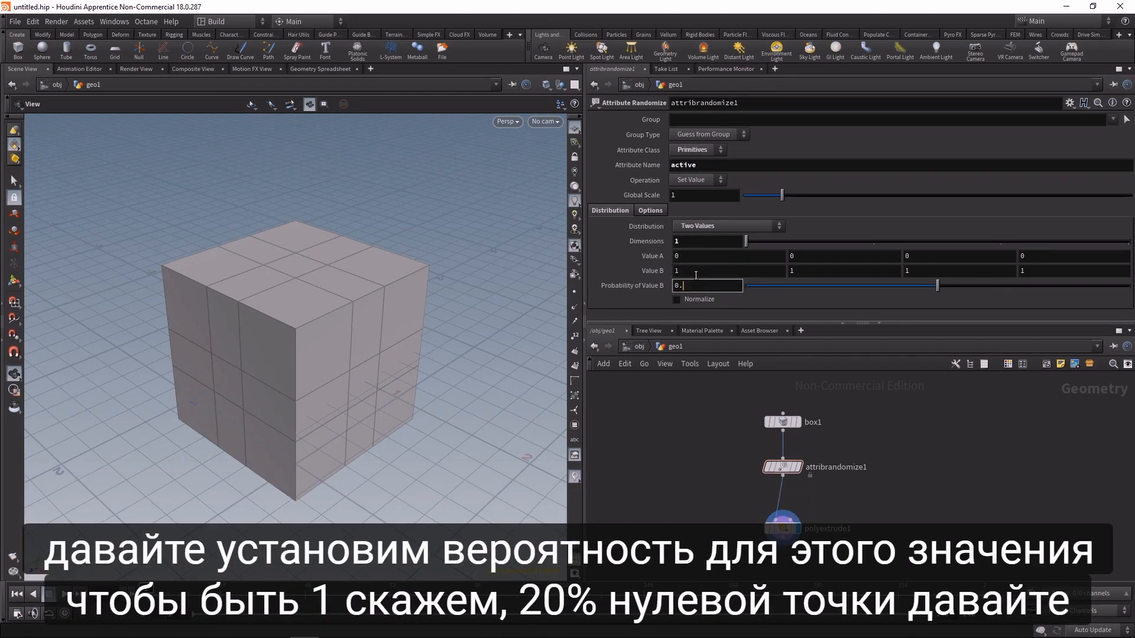
text(2)
key(Return)
- Check the primitives' active values in the geometry spreadsheet, sorted by active, and return to the scene view
click(322, 69)
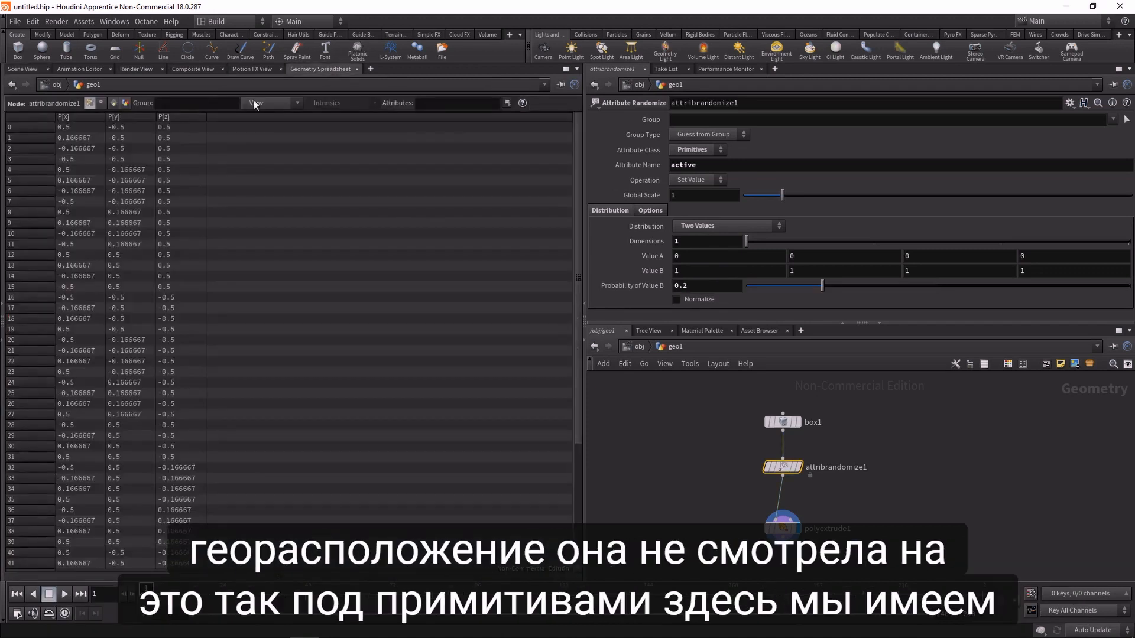
click(113, 103)
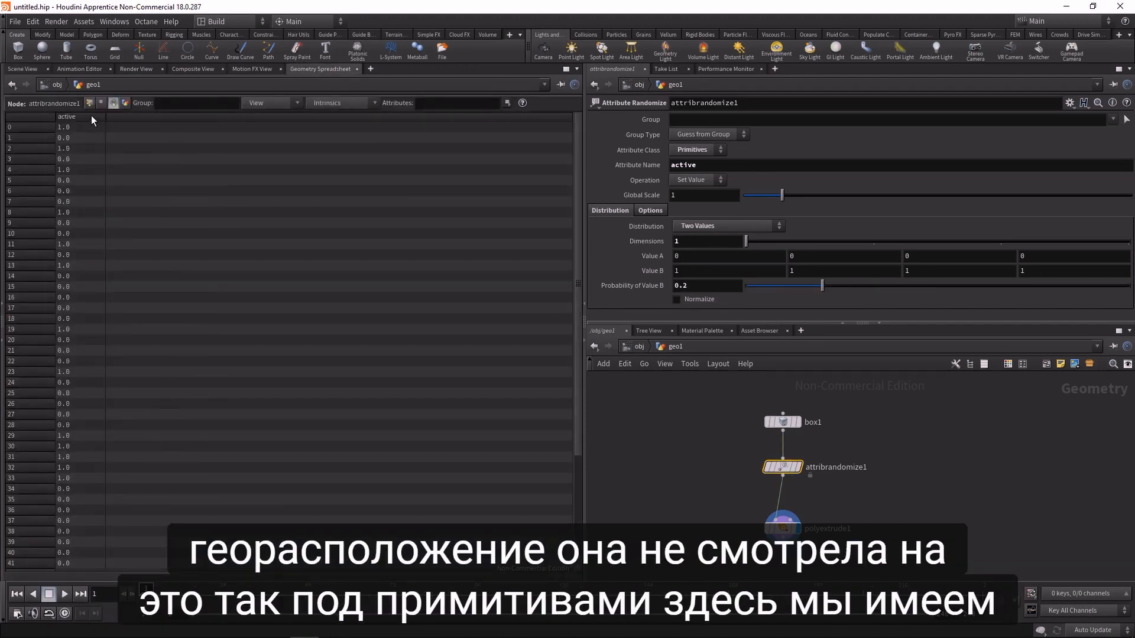
click(91, 116)
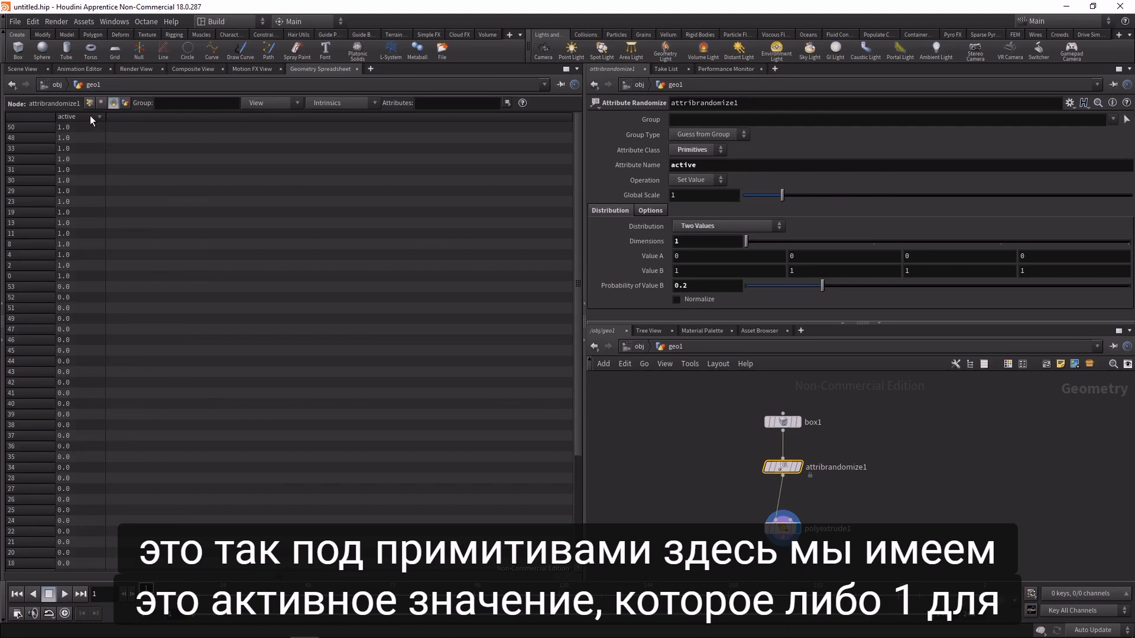
scroll(85, 509, down, 3)
click(18, 71)
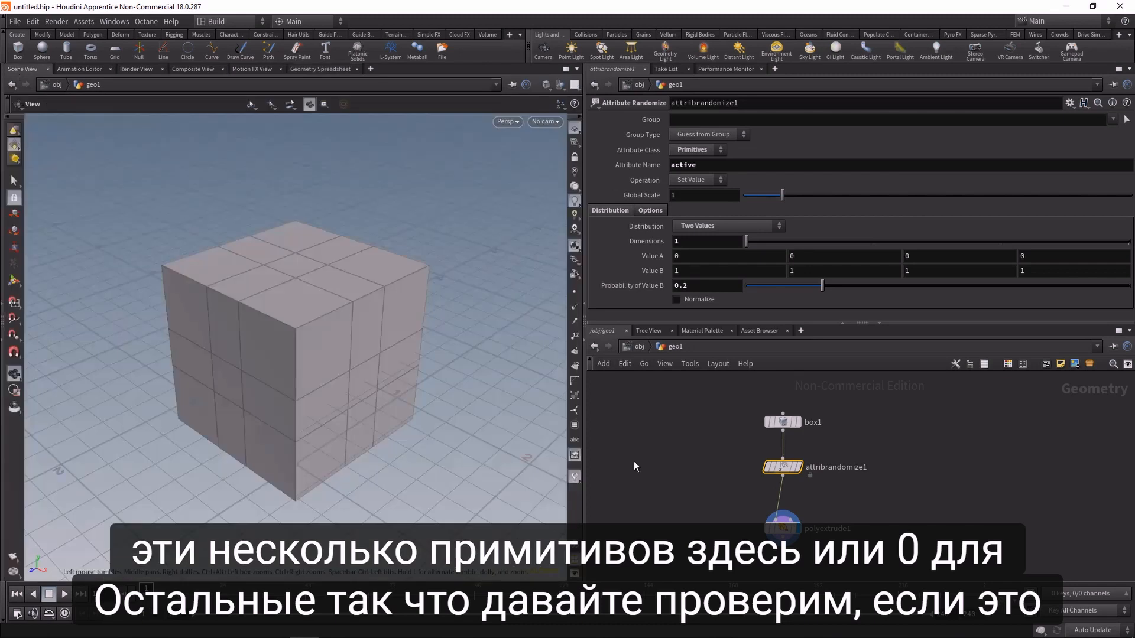
click(781, 526)
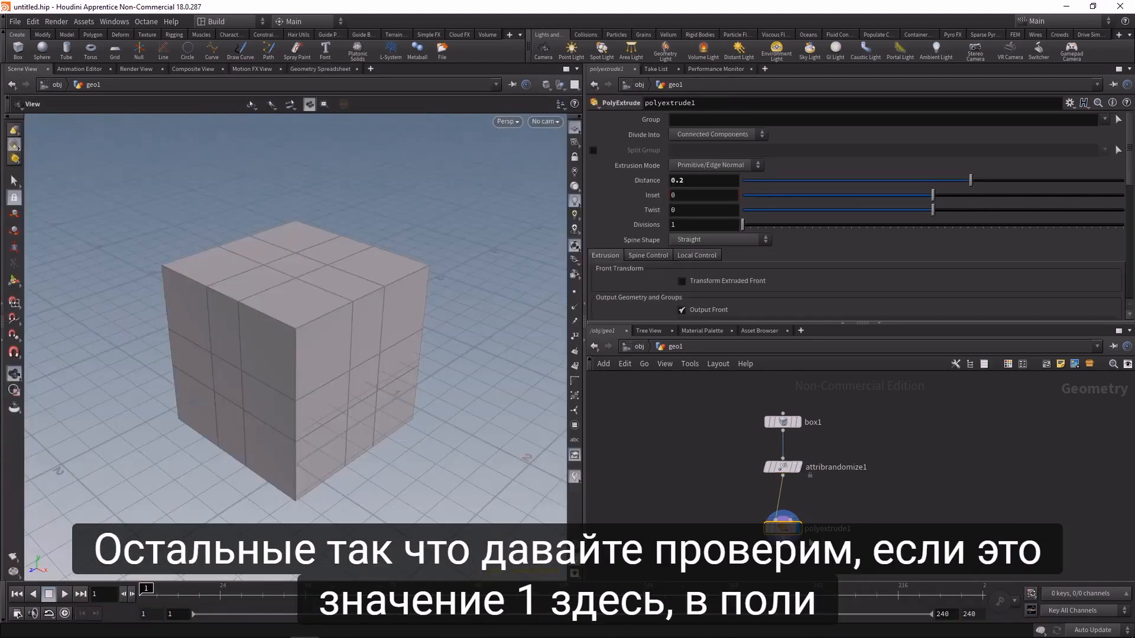
click(677, 119)
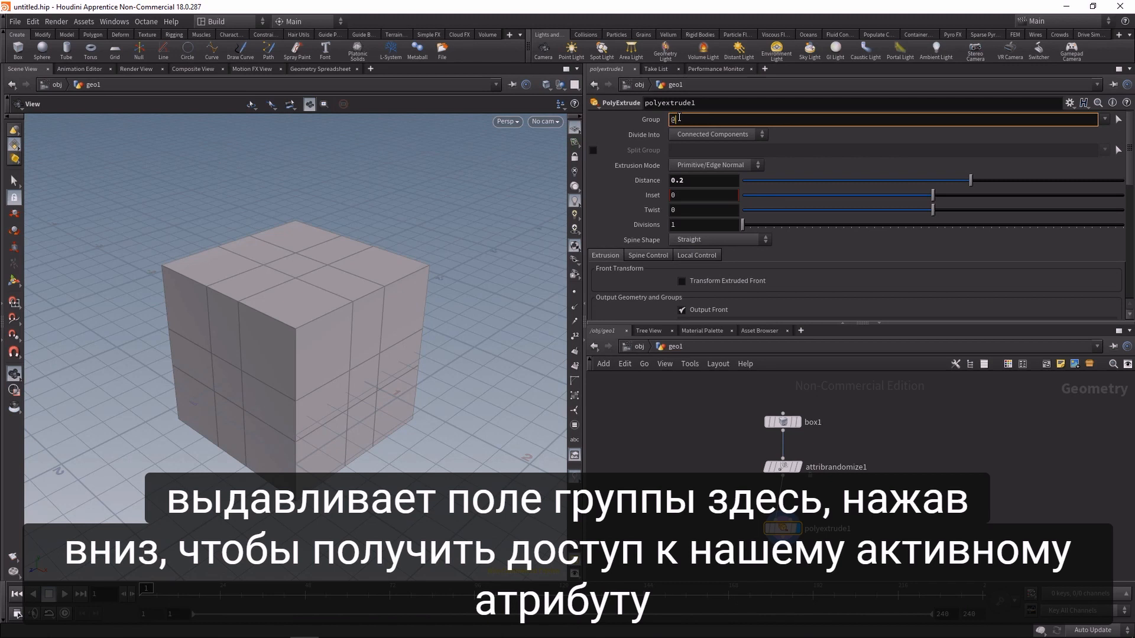
text(@active==1)
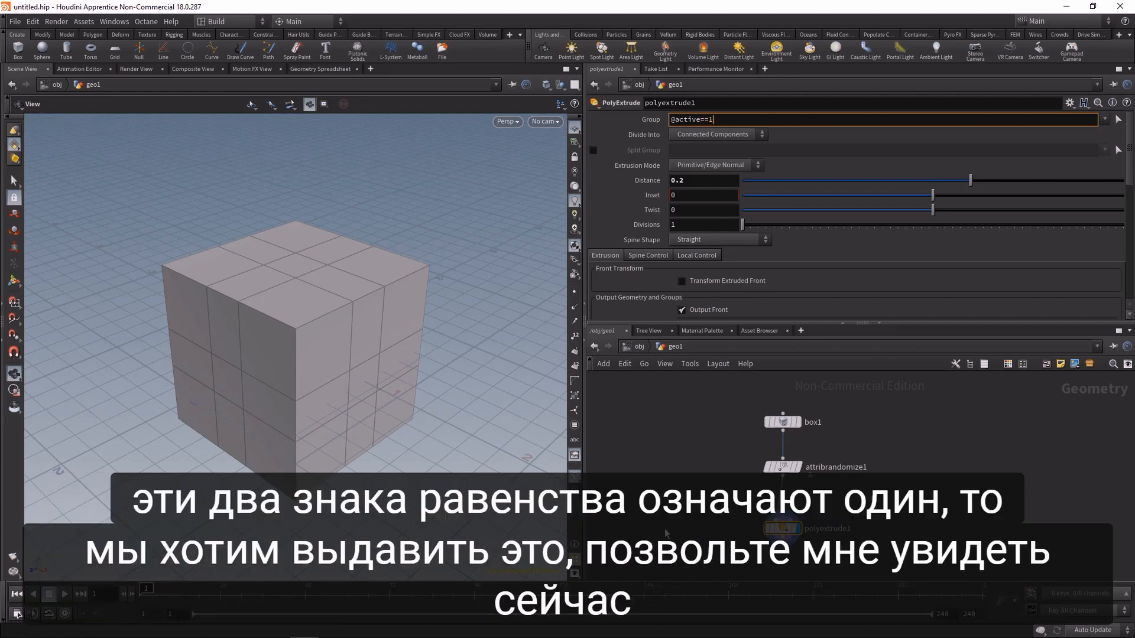
key(Return)
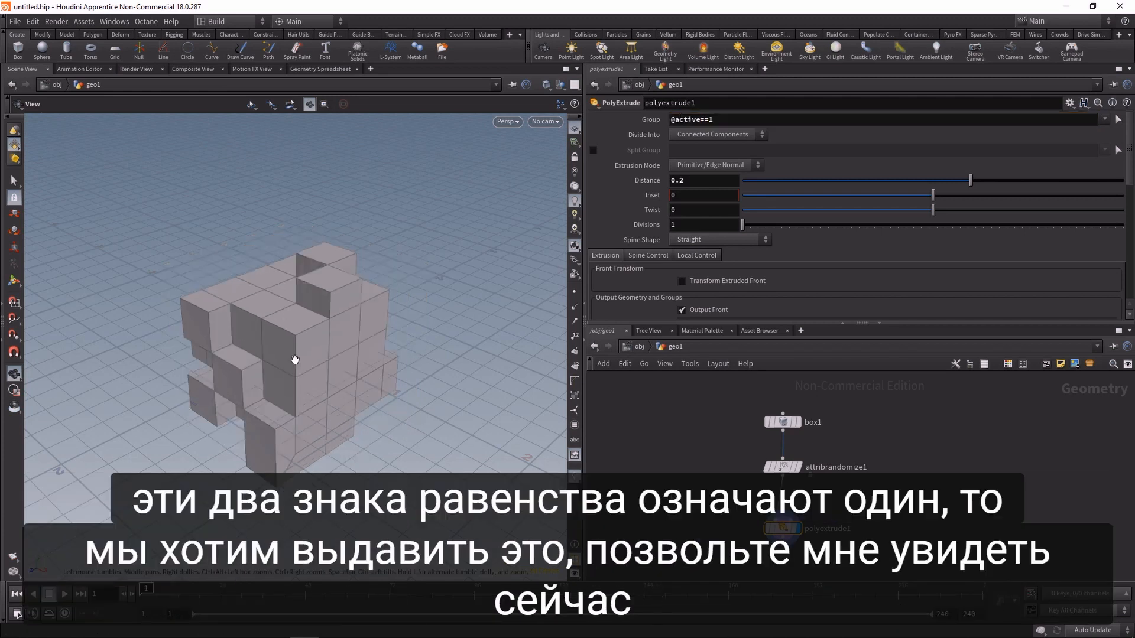
- Hide the viewport's reference grid and examine the extruded corner of the box up close
drag(272, 368, 203, 360)
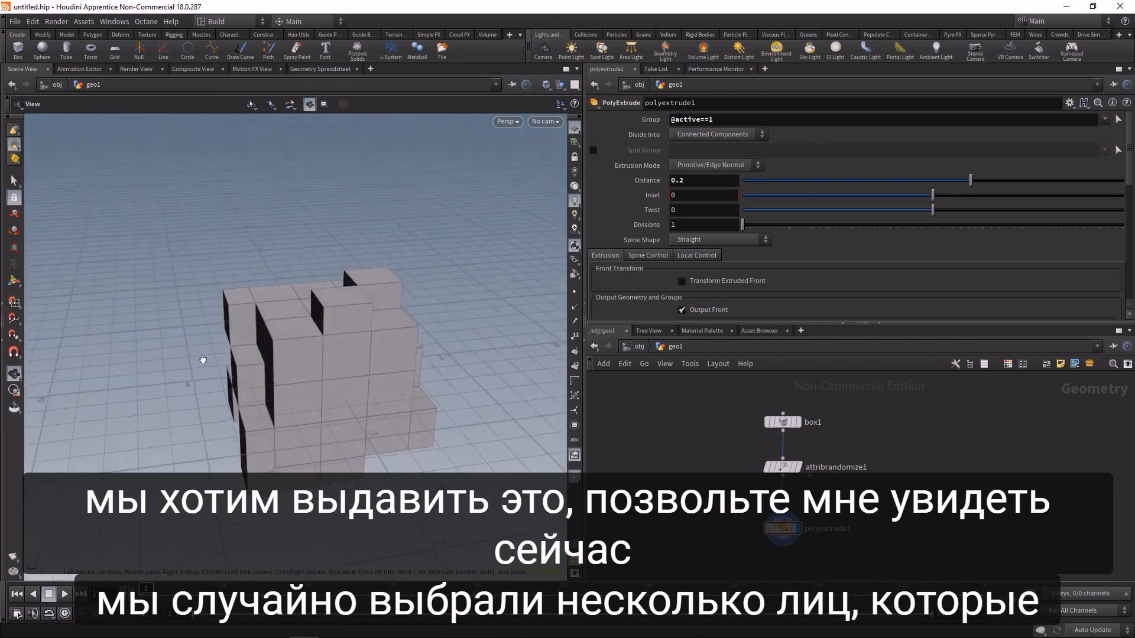
click(767, 528)
click(768, 529)
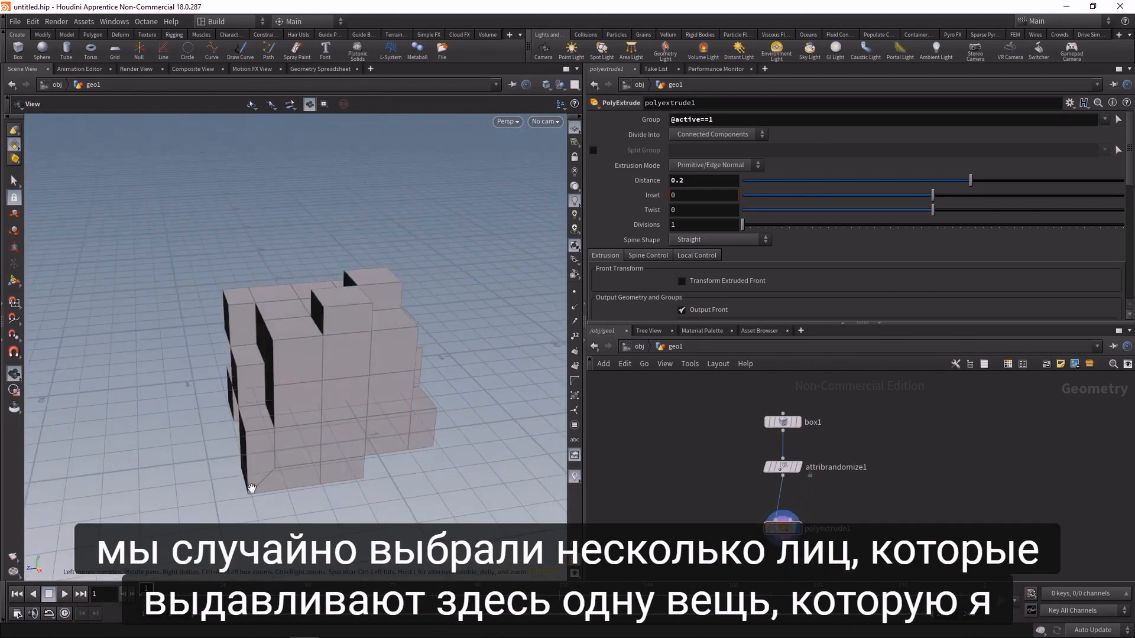
click(574, 127)
scroll(278, 470, up, 5)
middle_drag(277, 470, 299, 383)
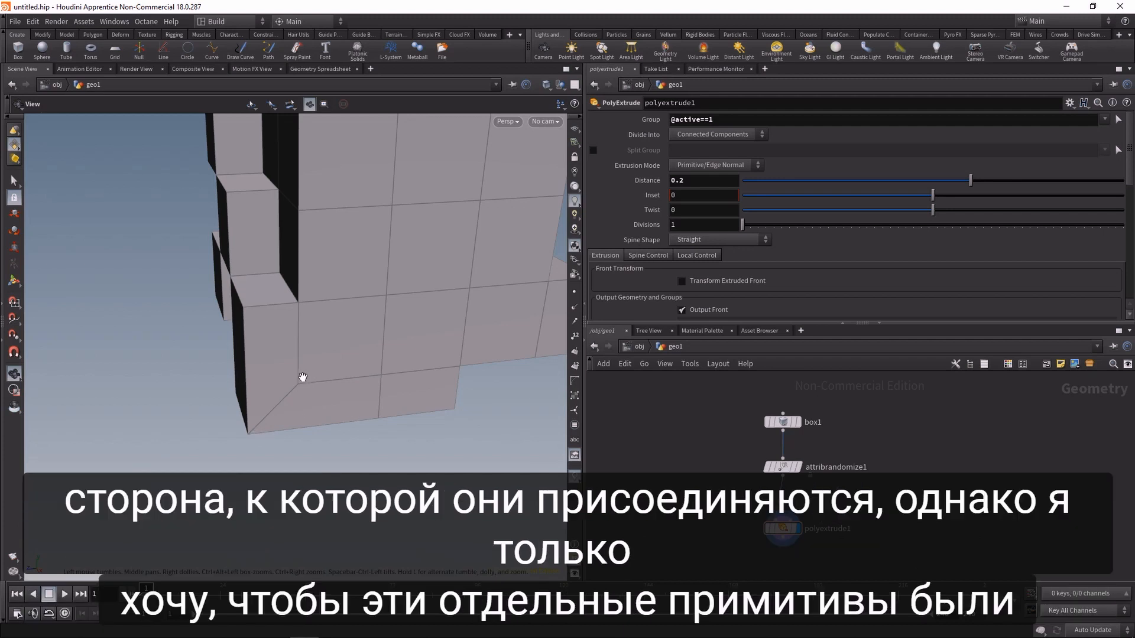
- Set polyextrude1's Divide Into option to Individual Elements
click(715, 134)
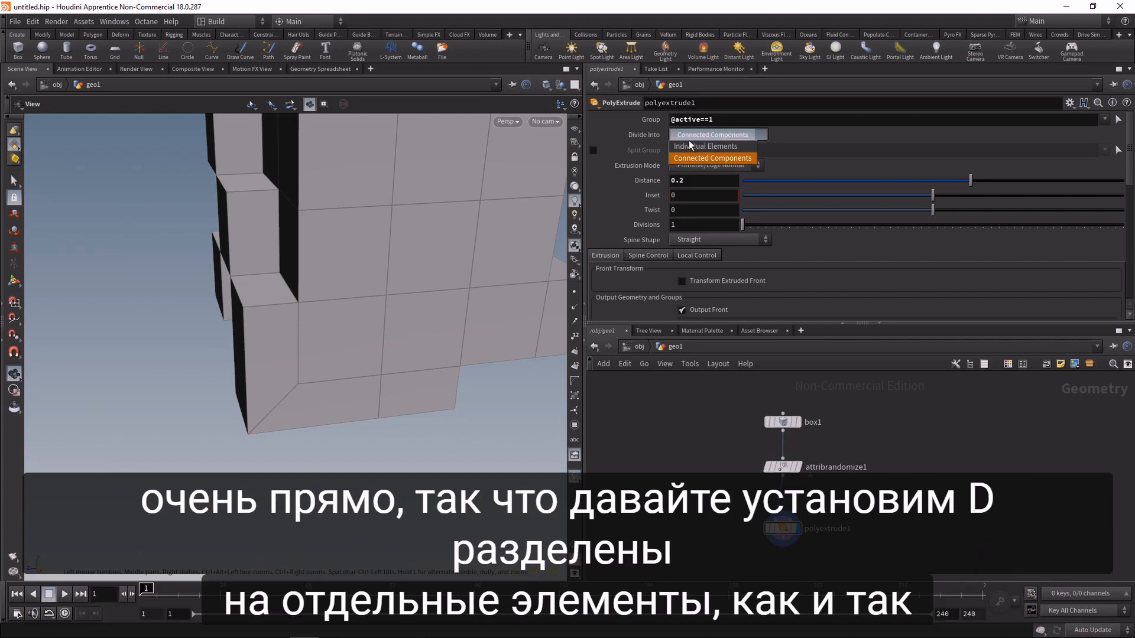
click(696, 147)
scroll(269, 408, down, 5)
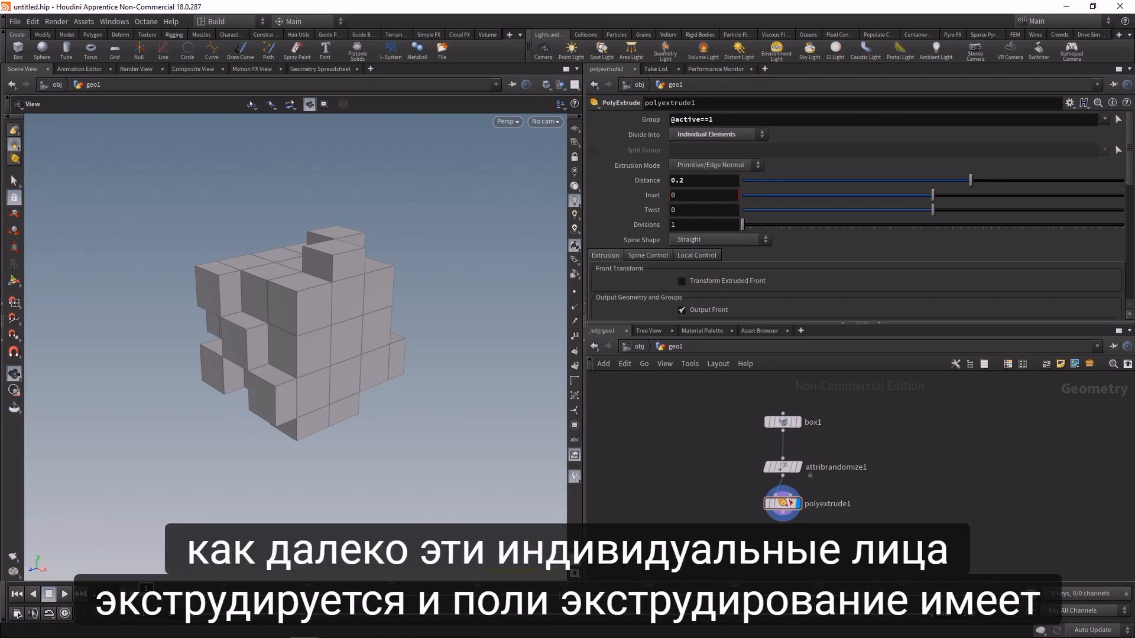
- Enable polyextrude1's local Distance Scale attribute, using zscale
click(694, 255)
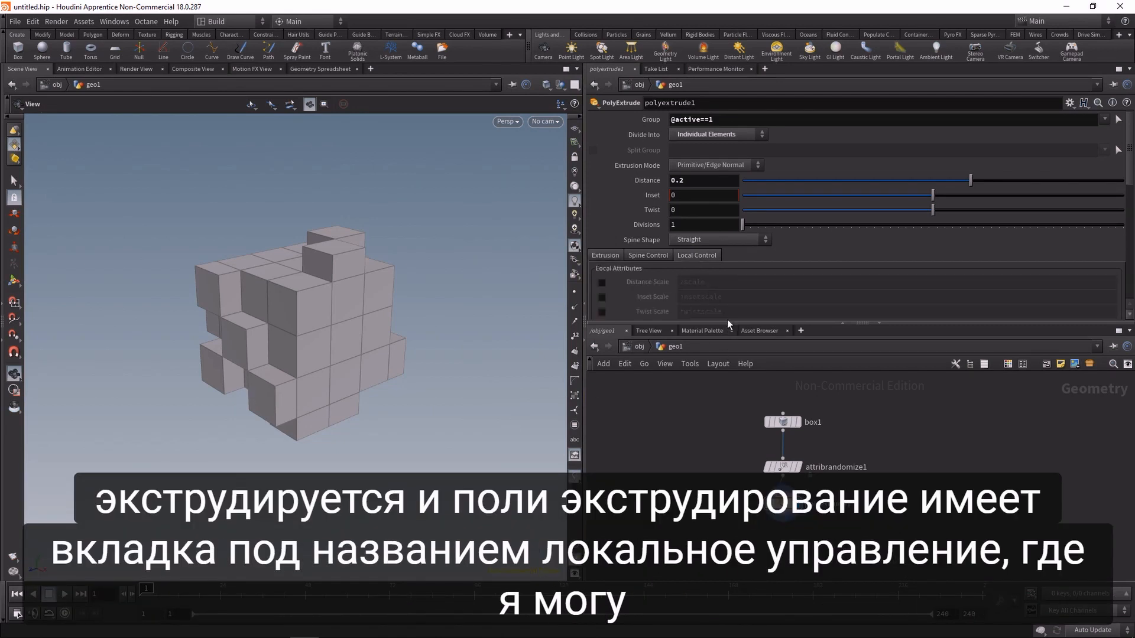
drag(728, 322, 698, 390)
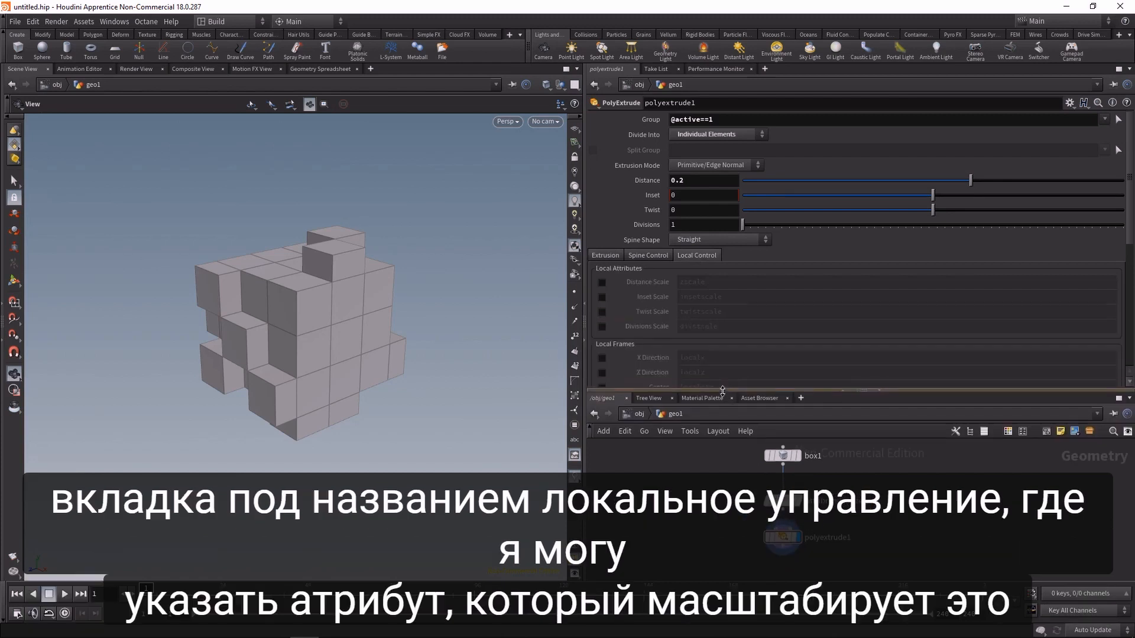
click(647, 283)
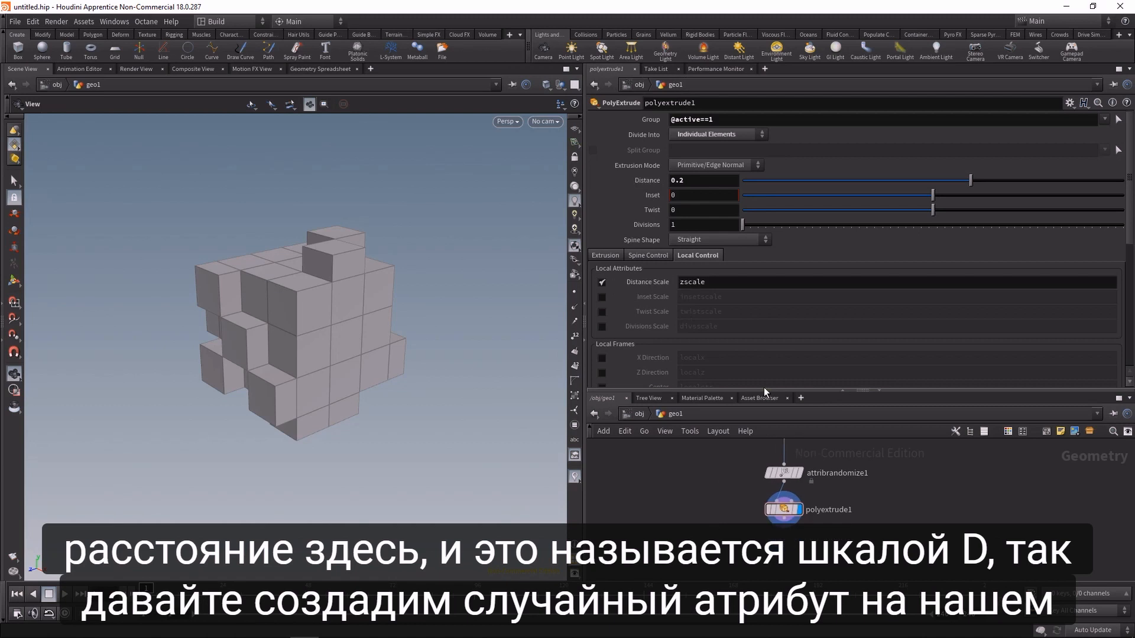
drag(765, 390, 767, 306)
- Insert a second Attribute Randomize node between box1 and attribrandomize1
drag(747, 502, 781, 469)
click(728, 450)
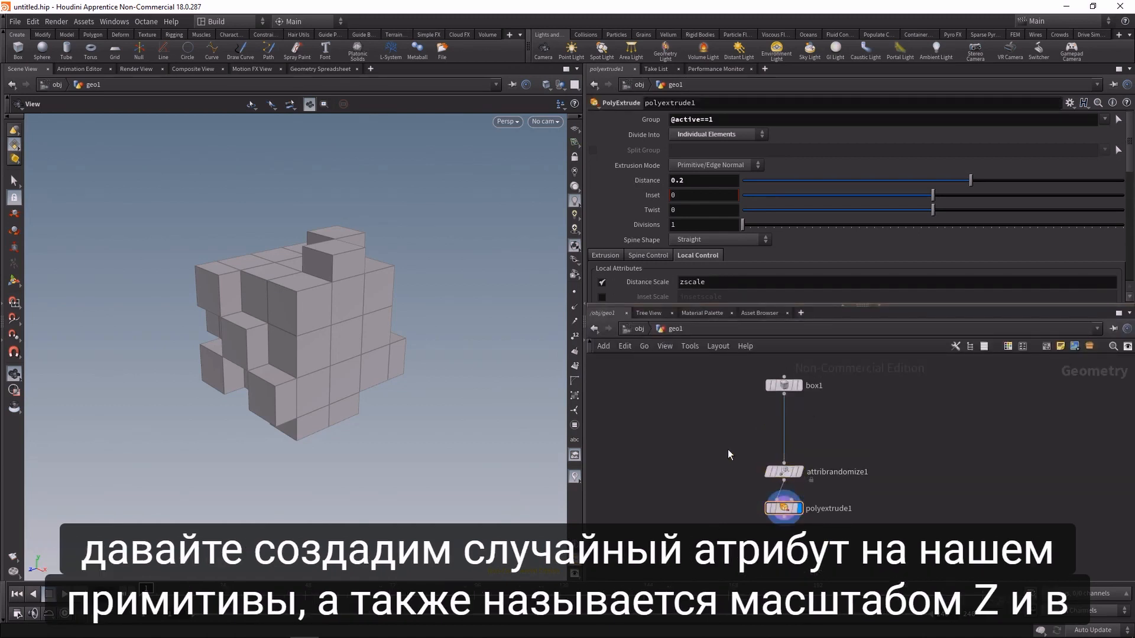
key(Tab)
text(attrib rand)
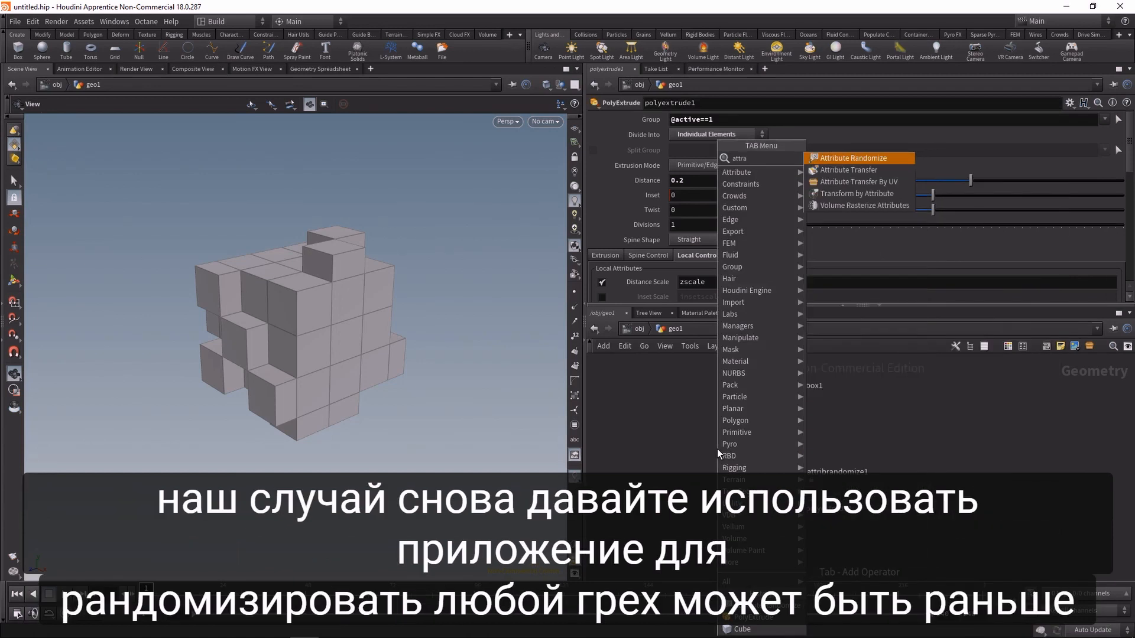
key(Return)
click(784, 436)
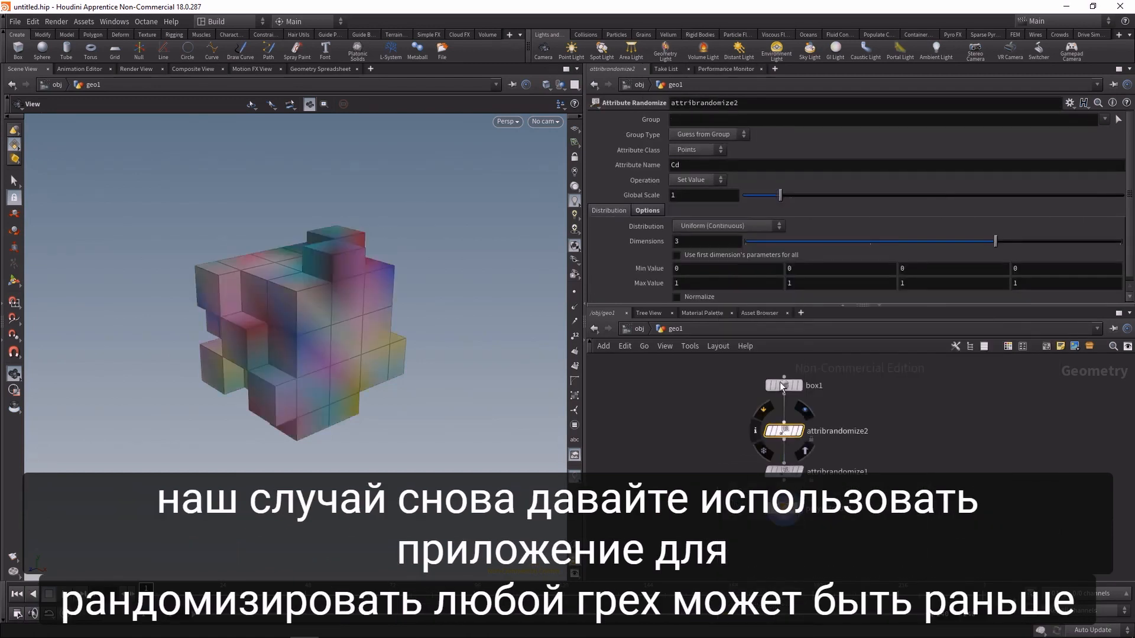
- Set attribrandomize2 to randomize a one-dimensional zscale attribute on primitives, and view the varied extrusions
click(710, 165)
text(zscale)
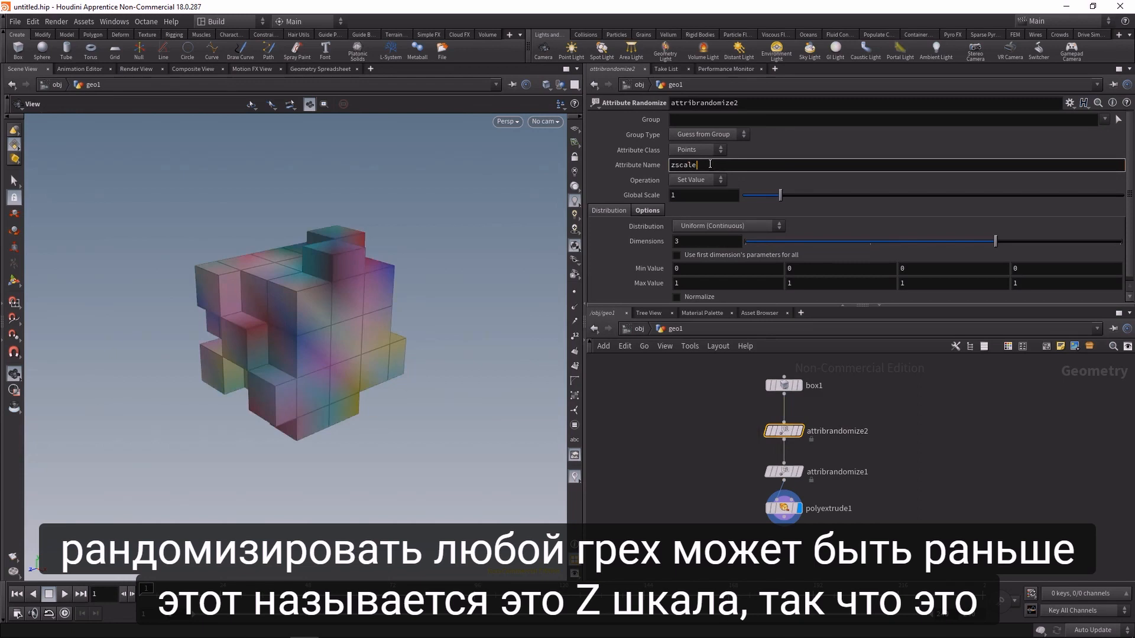
click(687, 240)
text(1)
key(Return)
click(698, 149)
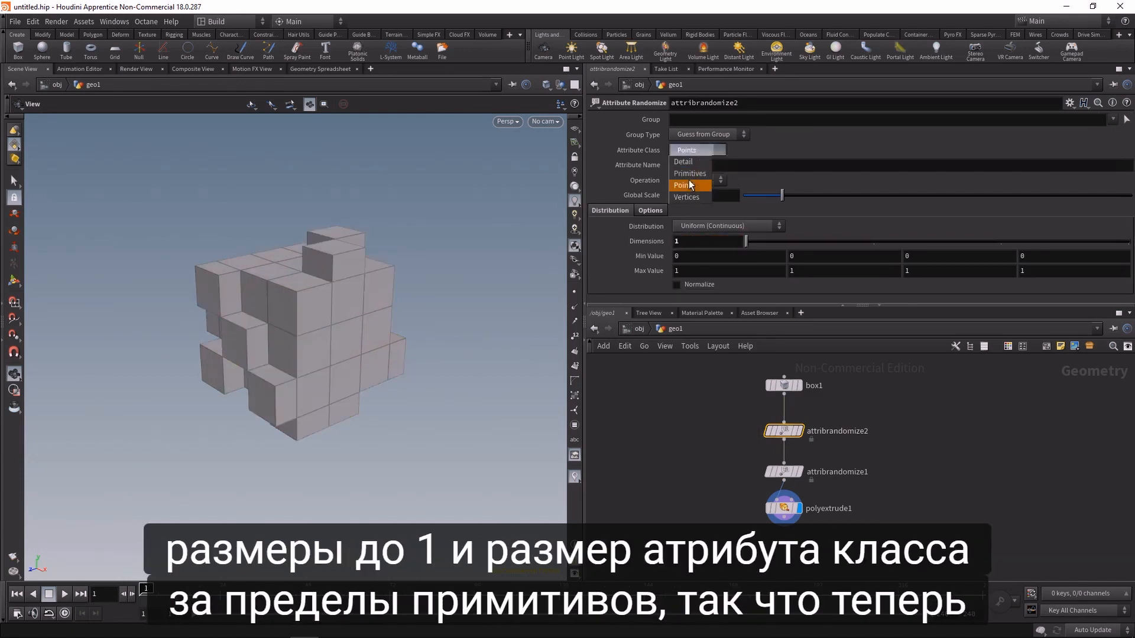
click(689, 173)
drag(206, 316, 303, 359)
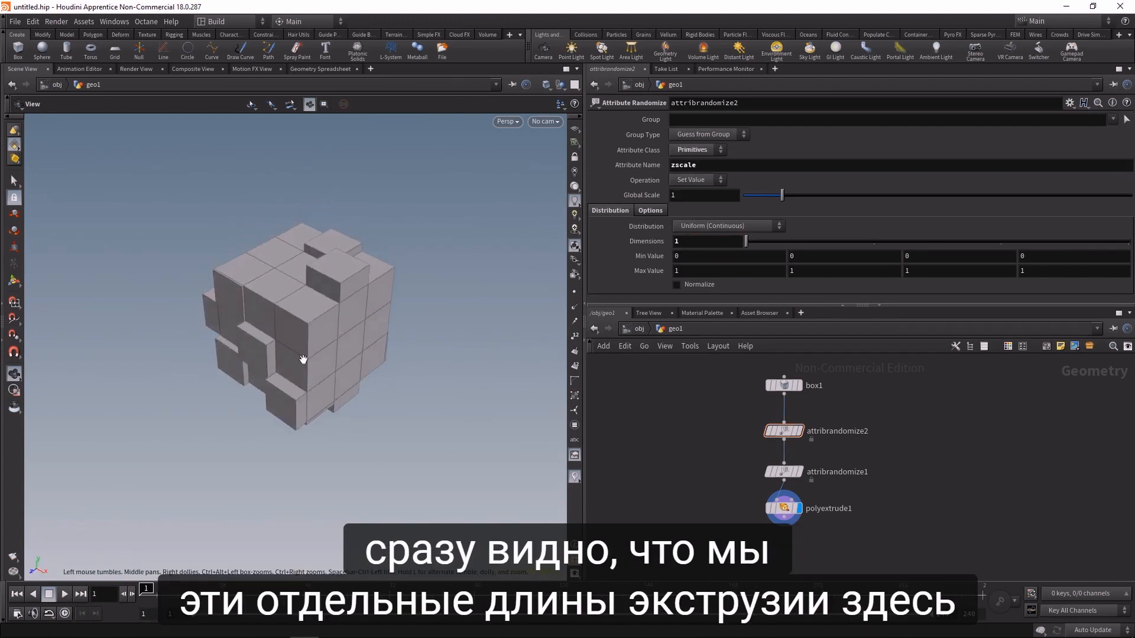
- Try larger extrusion distances on polyextrude1, including 1, and settle on a distance of 0.4
click(783, 508)
drag(972, 179, 1084, 179)
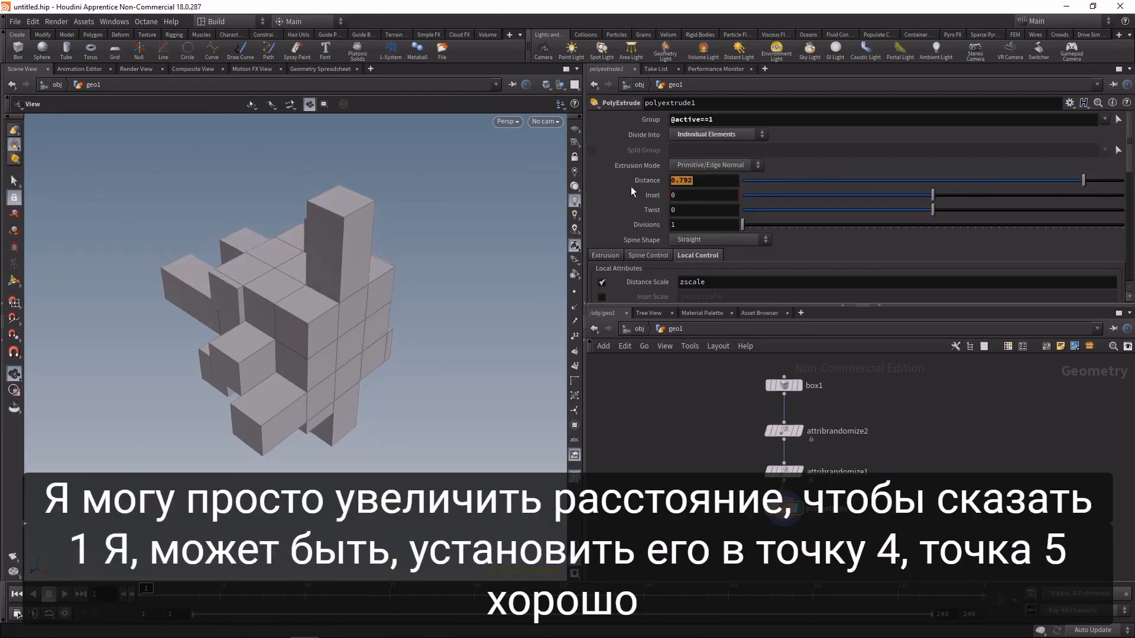
text(1)
key(Return)
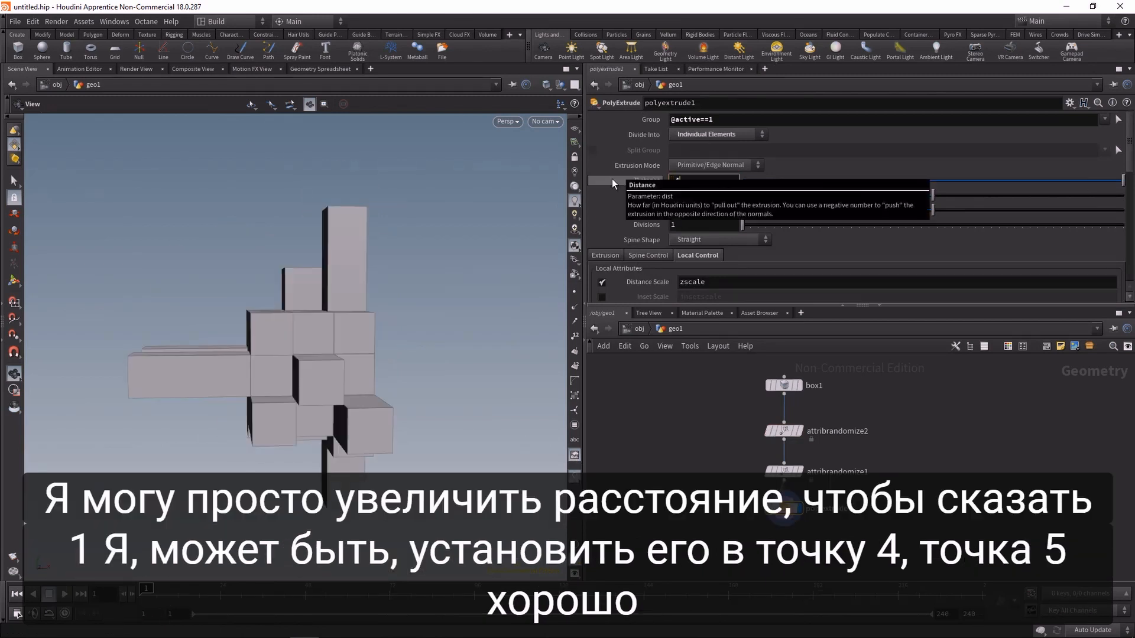
text(.4)
key(Return)
drag(358, 402, 299, 384)
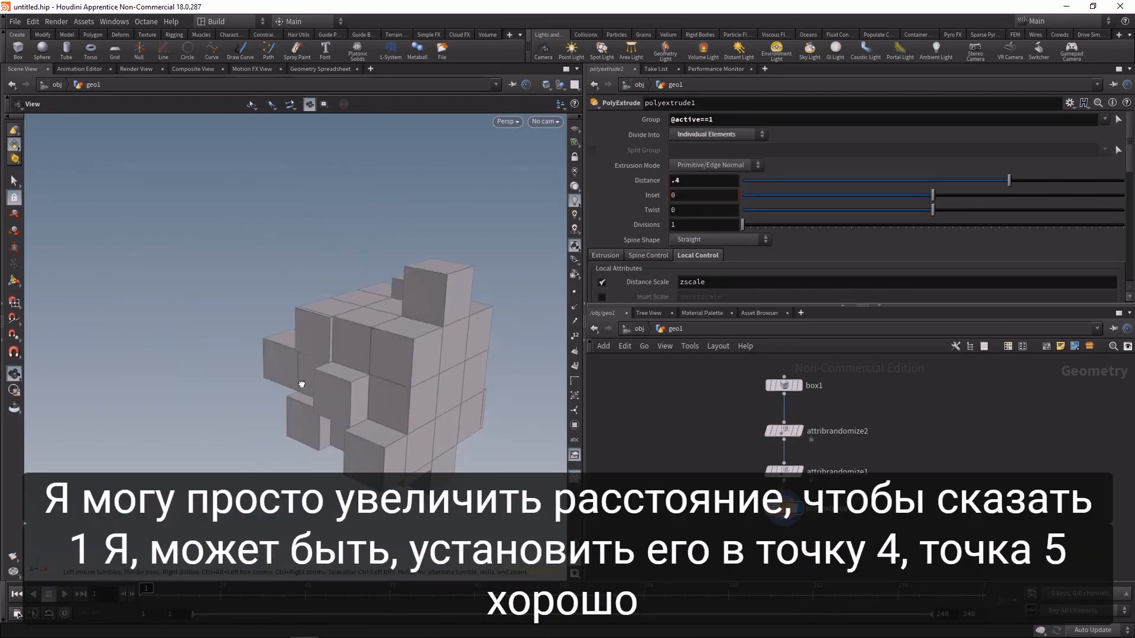
- Duplicate attribrandomize2, attribrandomize1 and polyextrude1 together, and feed polyextrude1's output into the copied chain with its final extrusion displayed
drag(777, 431, 786, 442)
drag(700, 421, 850, 566)
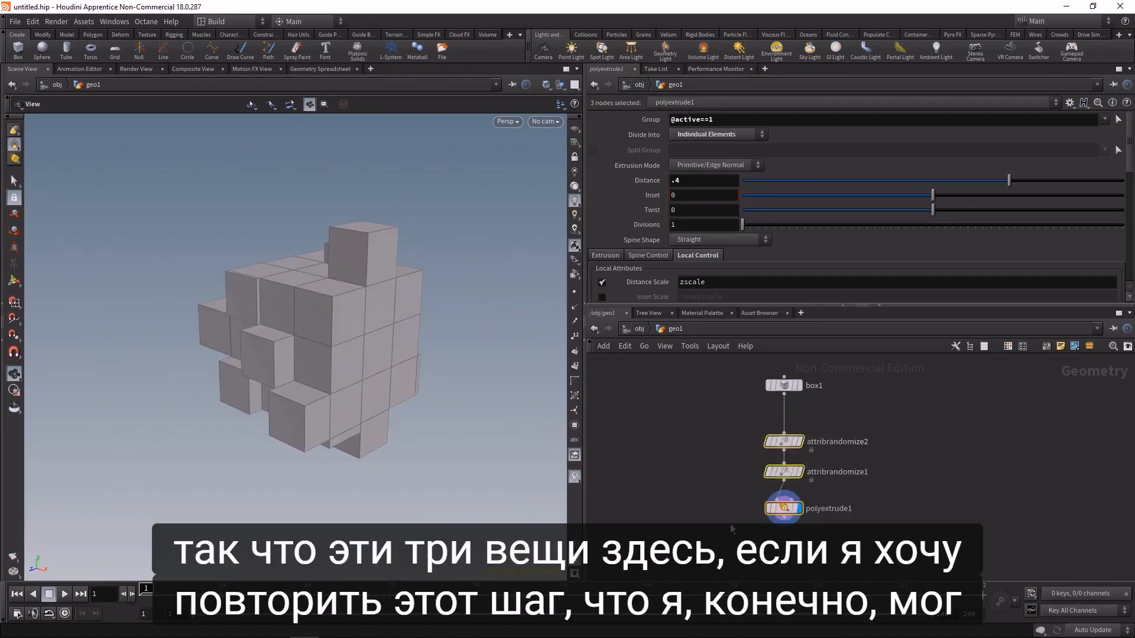
key(ctrl+c)
middle_drag(865, 575, 858, 495)
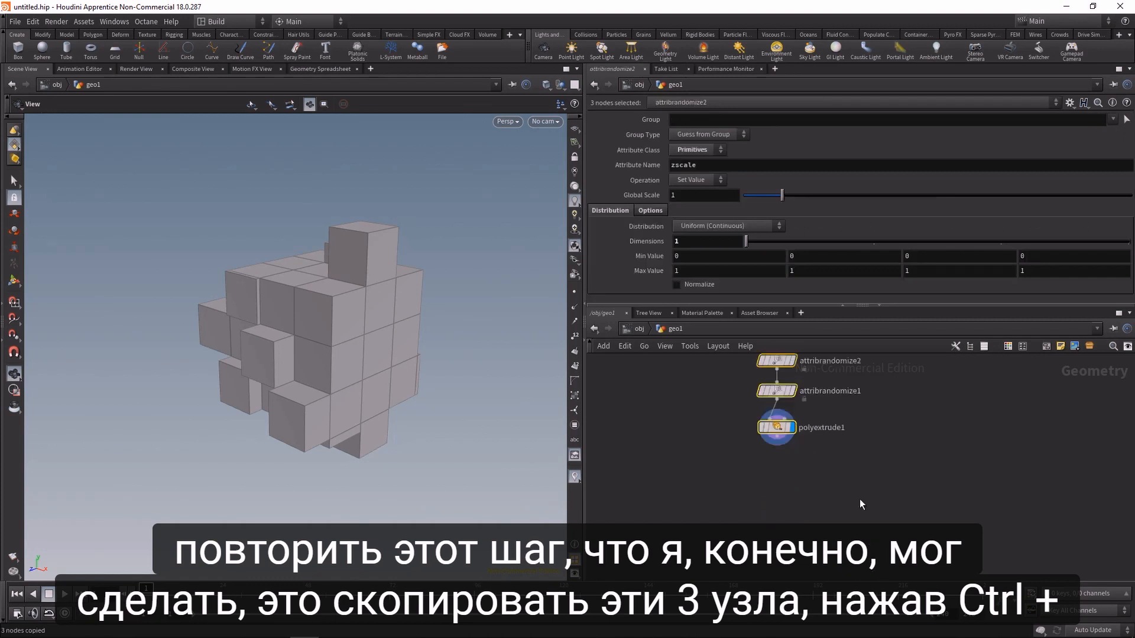
key(ctrl+v)
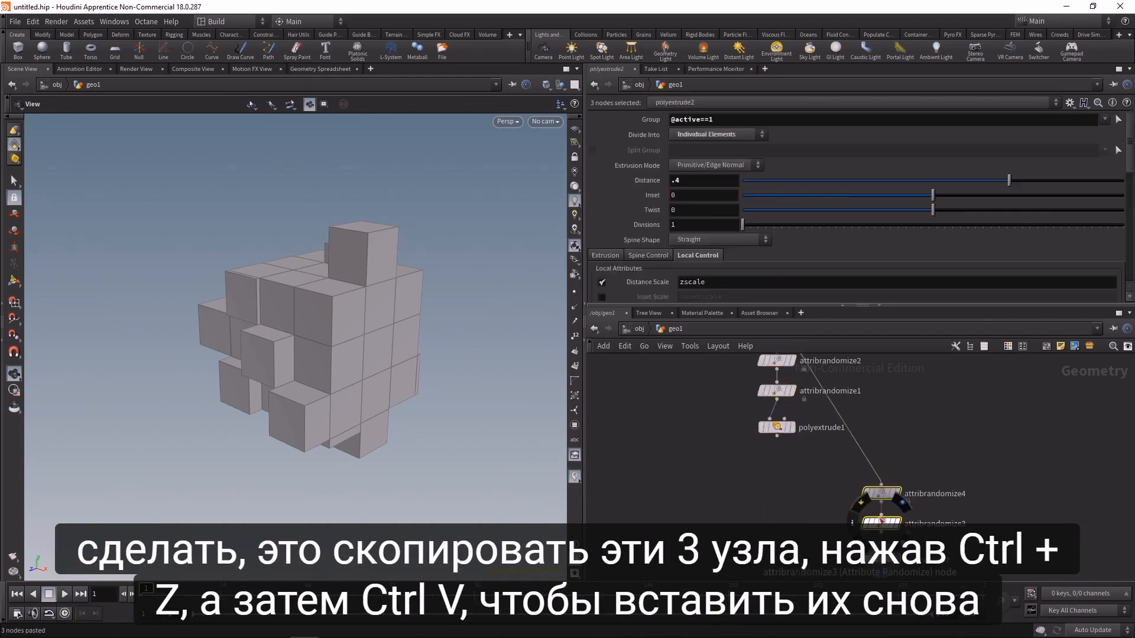
drag(885, 498, 847, 497)
click(771, 463)
drag(777, 436, 843, 484)
middle_drag(757, 486, 755, 474)
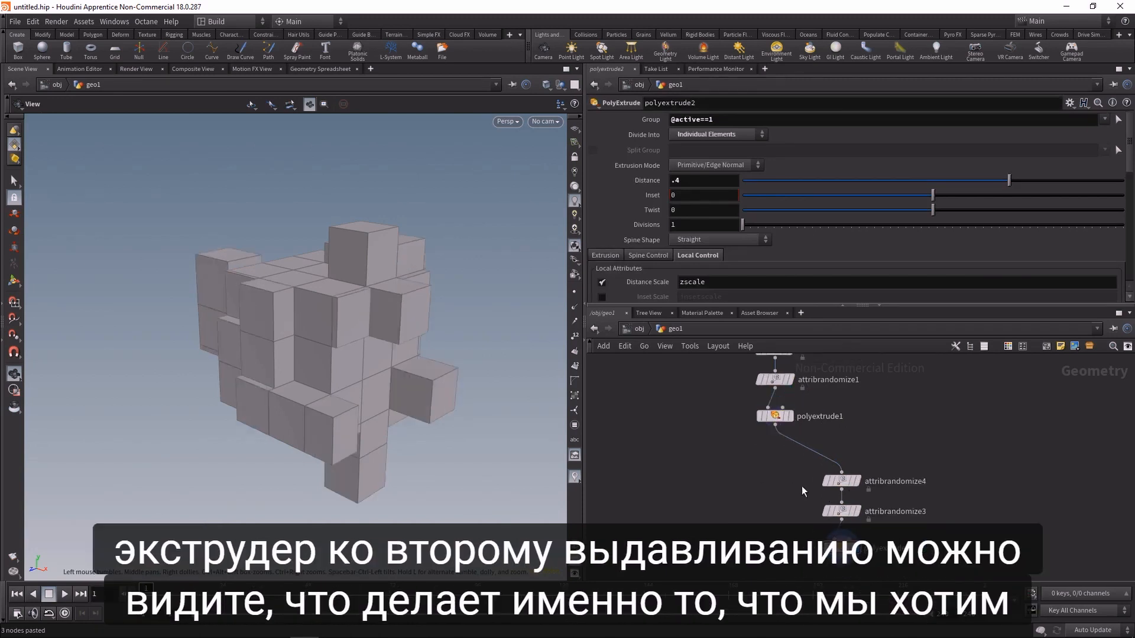
- Change the global seed of attribrandomize4, the copied zscale randomizer
click(844, 480)
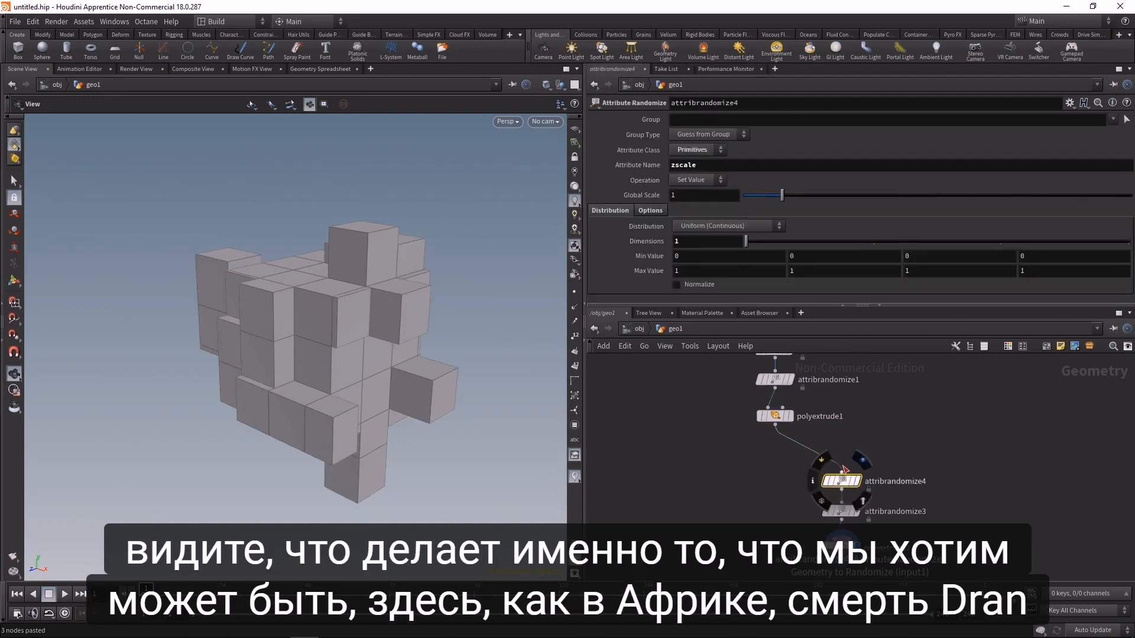
click(649, 212)
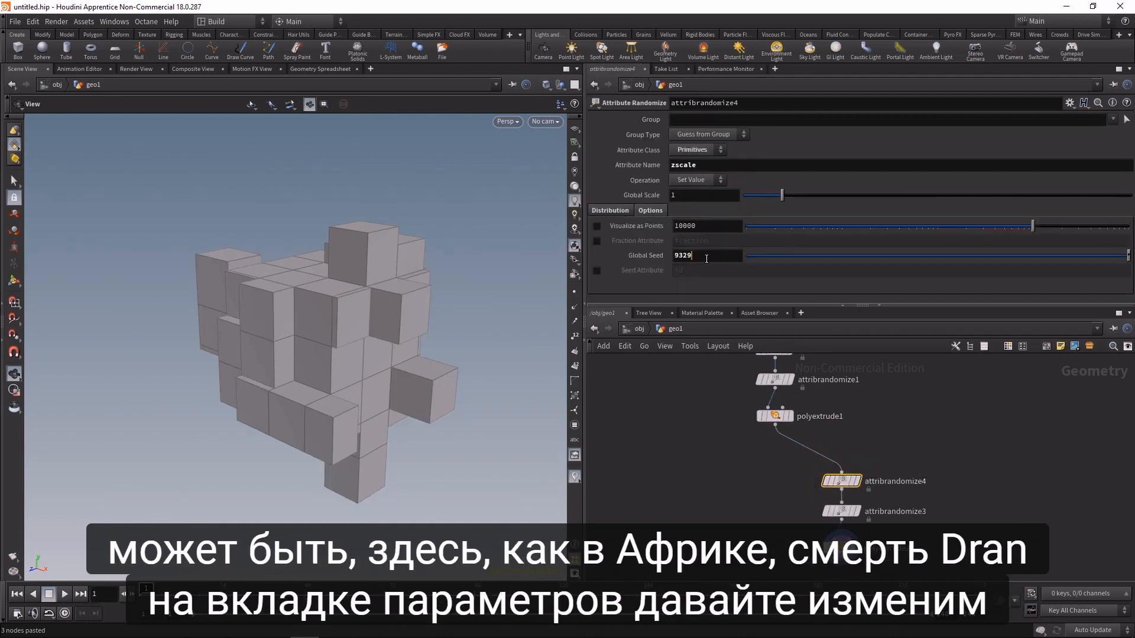
scroll(706, 258, up, 3)
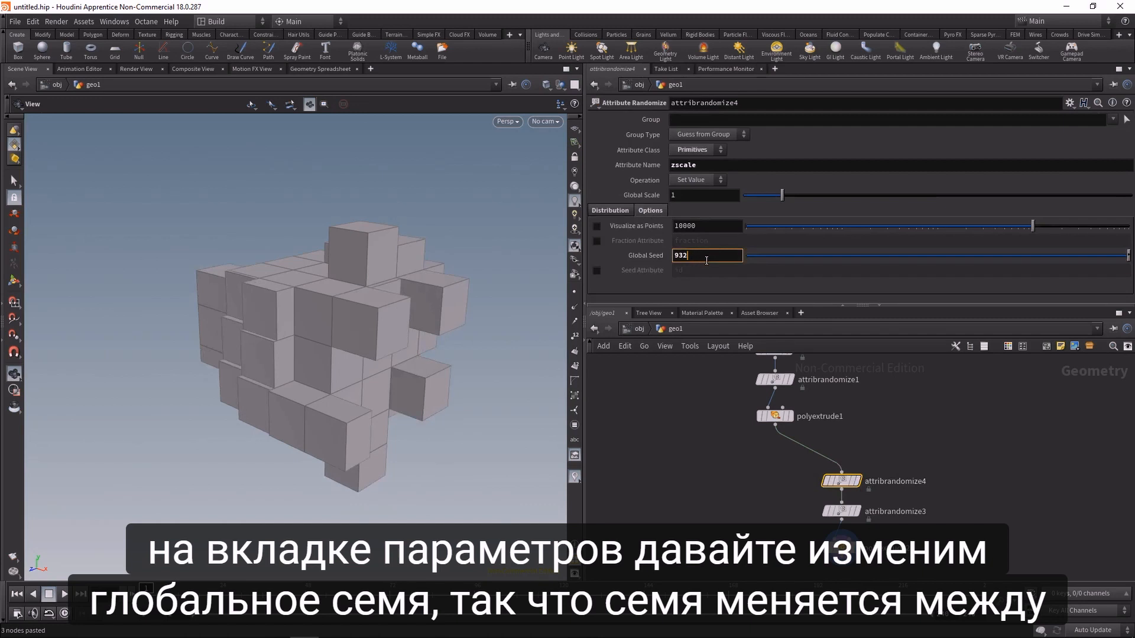
text(30)
key(Return)
- Set the global seed of attribrandomize3, the copied active randomizer, to 7600
click(842, 511)
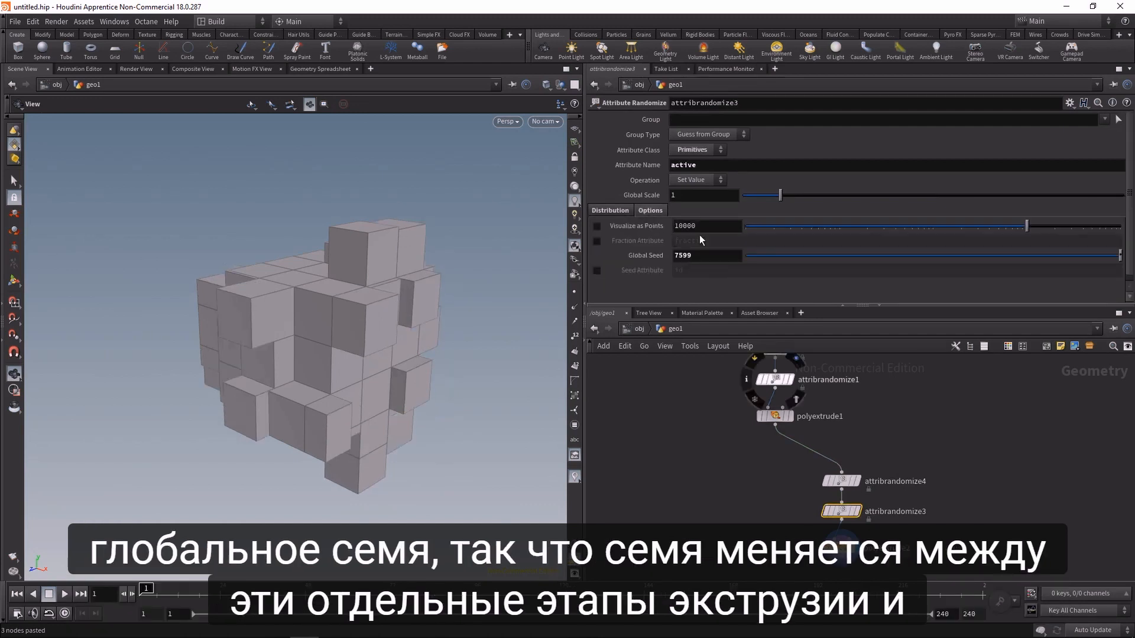
click(711, 257)
text(760)
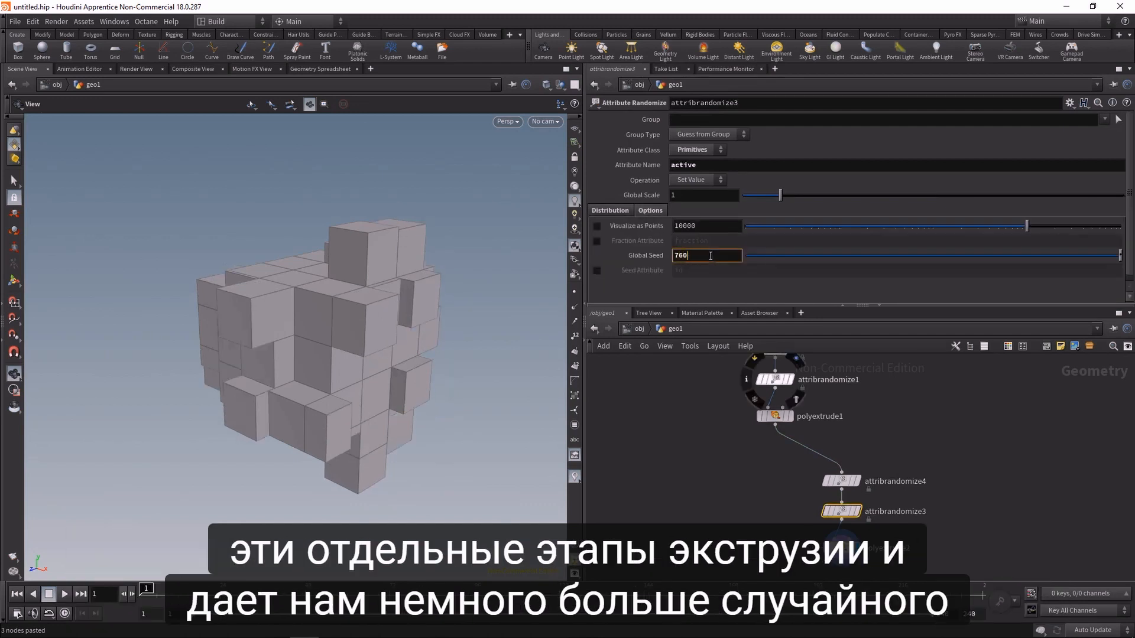
text(0)
key(Return)
scroll(778, 486, down, 3)
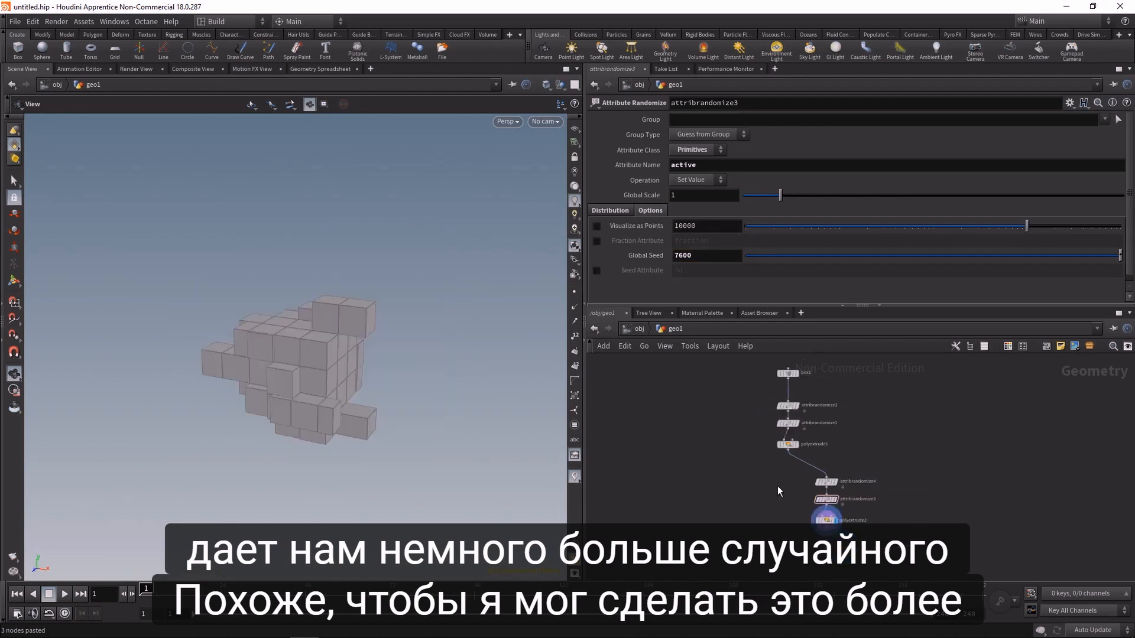
scroll(778, 486, down, 2)
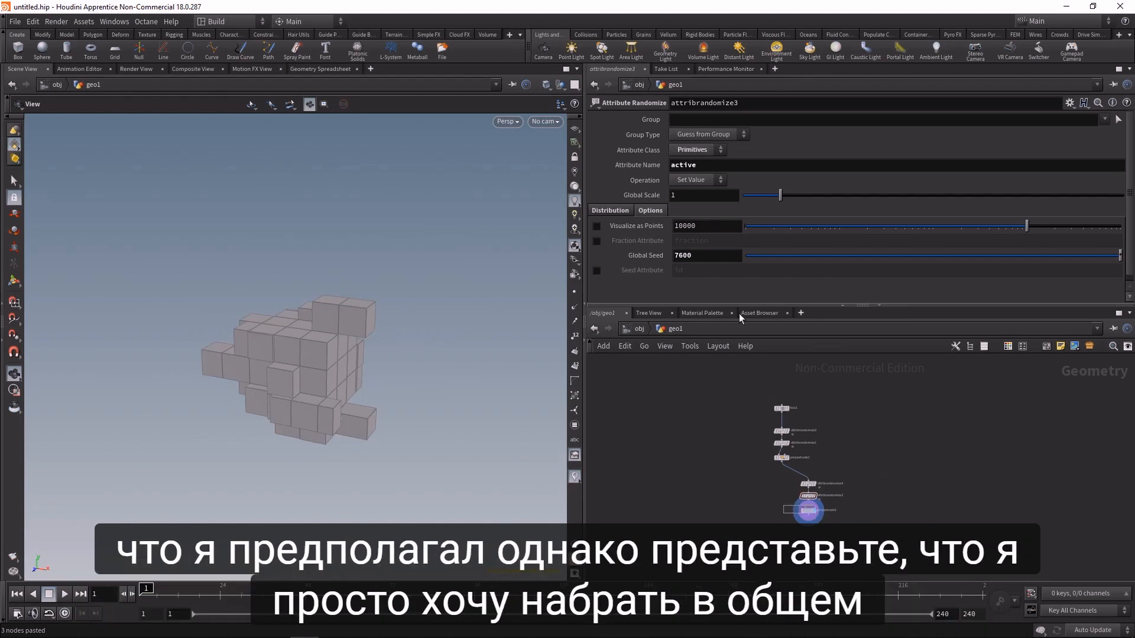
- Delete the three duplicated nodes attribrandomize4, attribrandomize3 and polyextrude2
click(808, 510)
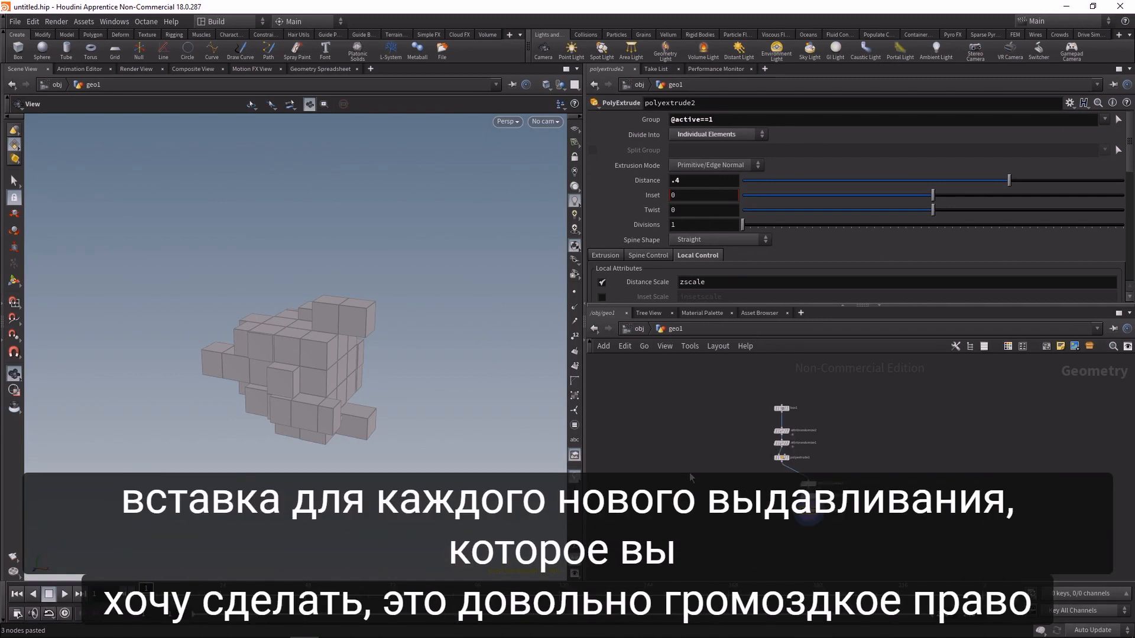
drag(749, 538, 849, 484)
key(Delete)
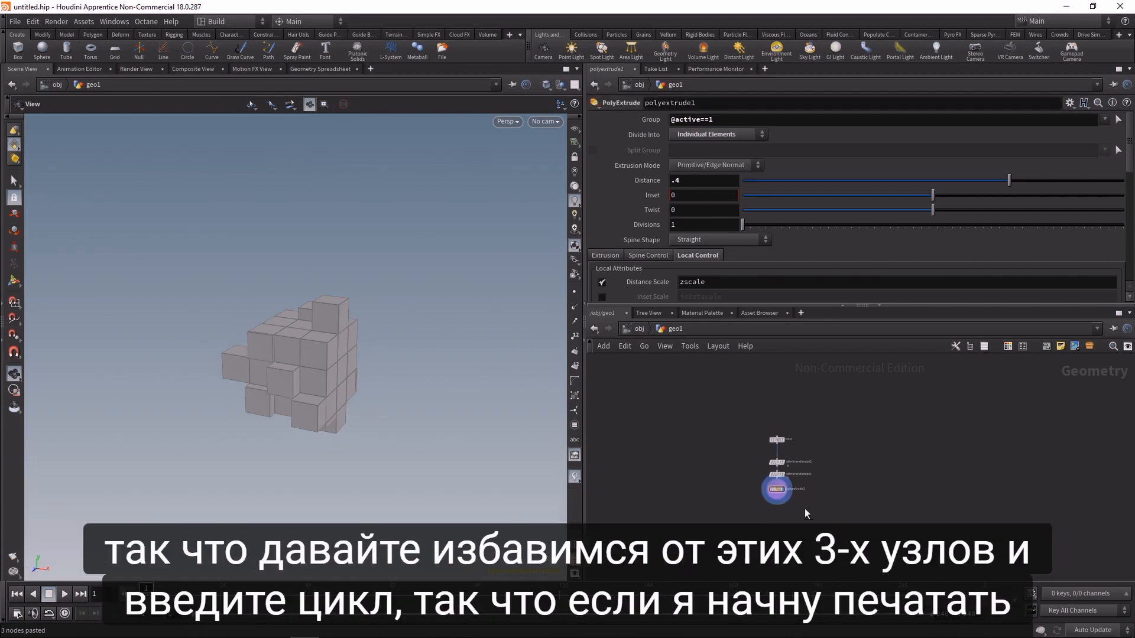
- Add a For-Loop with Feedback block beside the existing node chain
key(h)
key(Tab)
text(for)
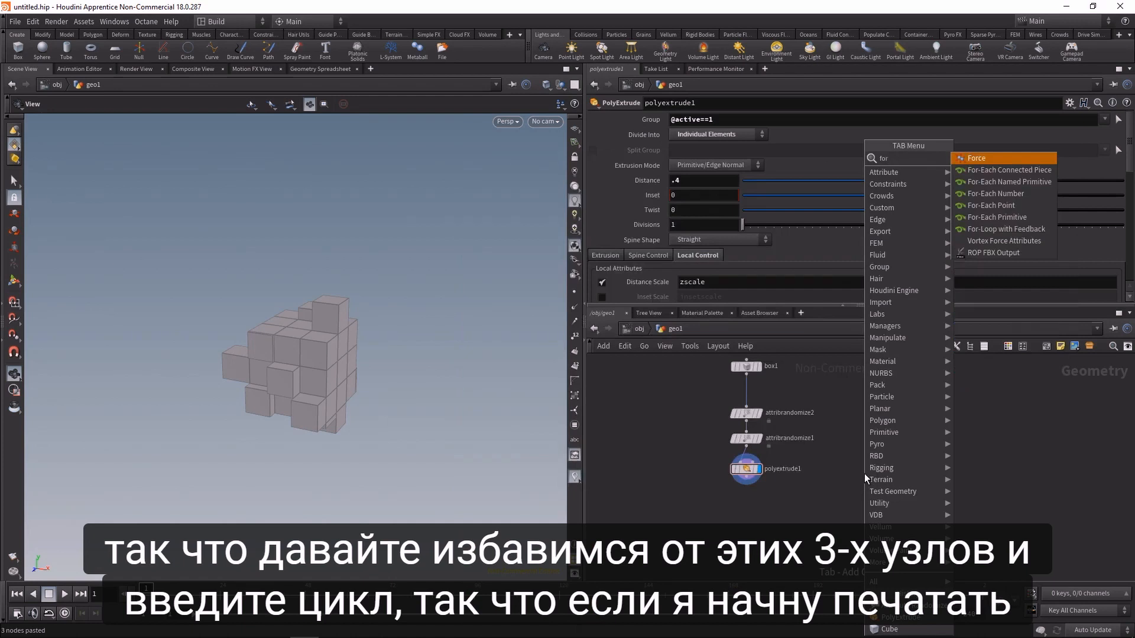
key(Down)
key(Down)
key(Down)
key(Down)
key(Down)
key(Down)
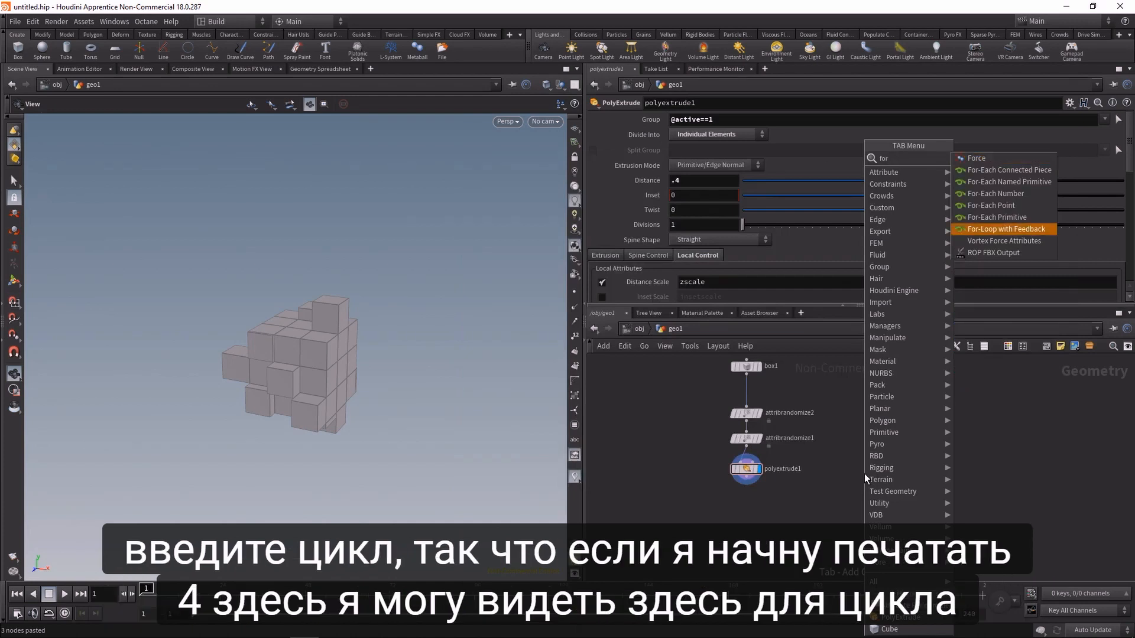
key(Return)
click(864, 474)
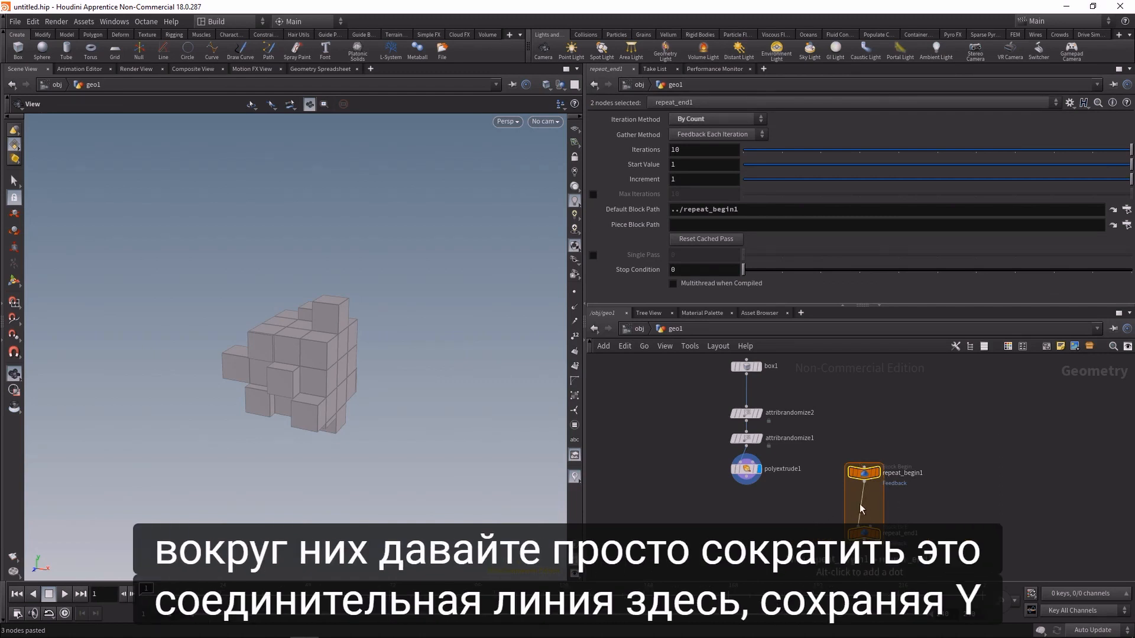
- Cut the wire between repeat_begin1 and repeat_end1
key(y)
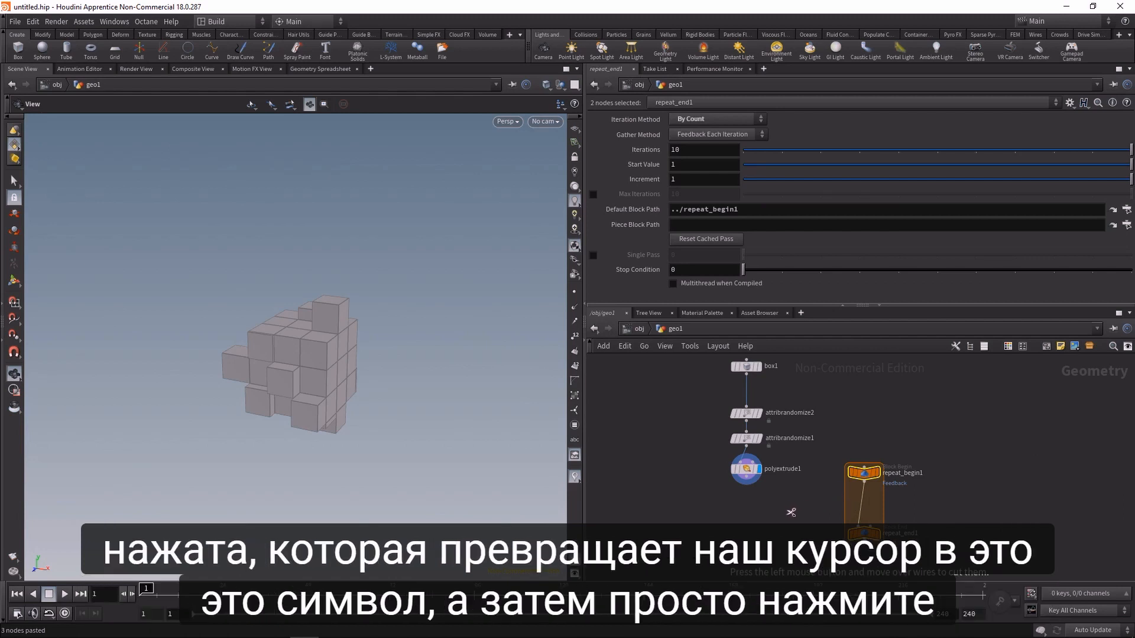
drag(790, 511, 864, 506)
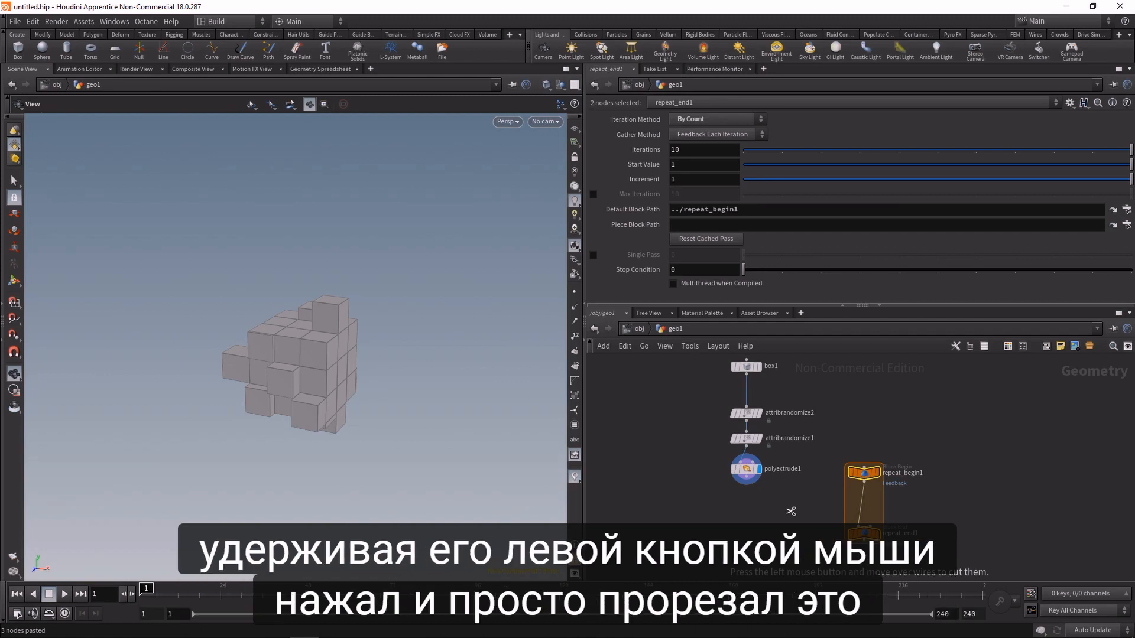
click(945, 416)
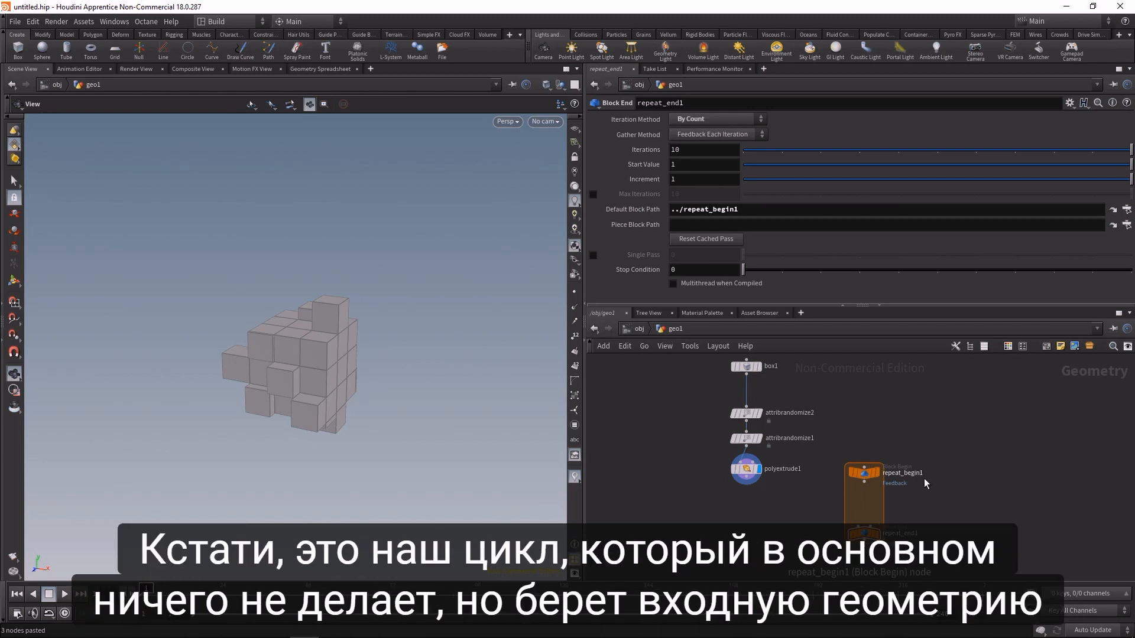
- Set the number of iterations on repeat_end1 to 1
mouse_move(866, 483)
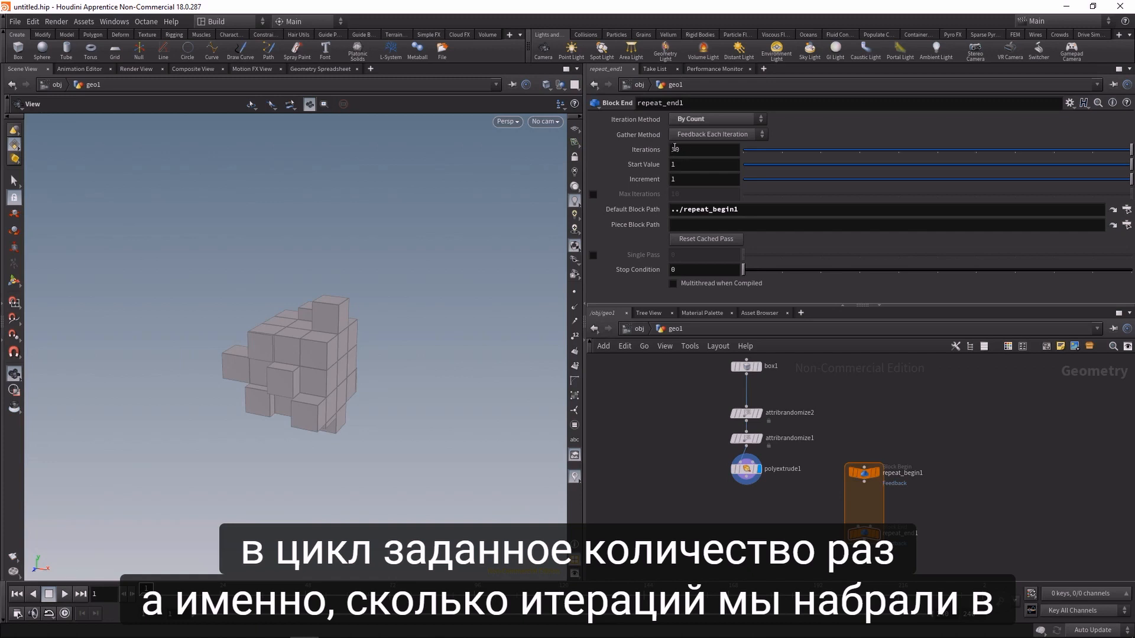
click(686, 151)
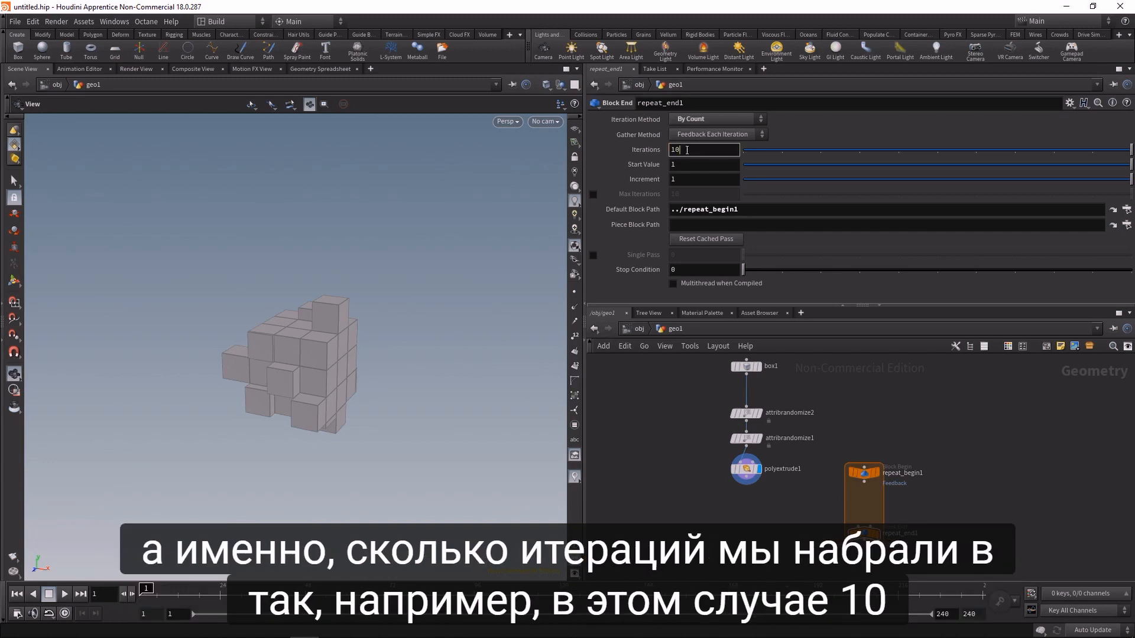
key(BackSpace)
key(Return)
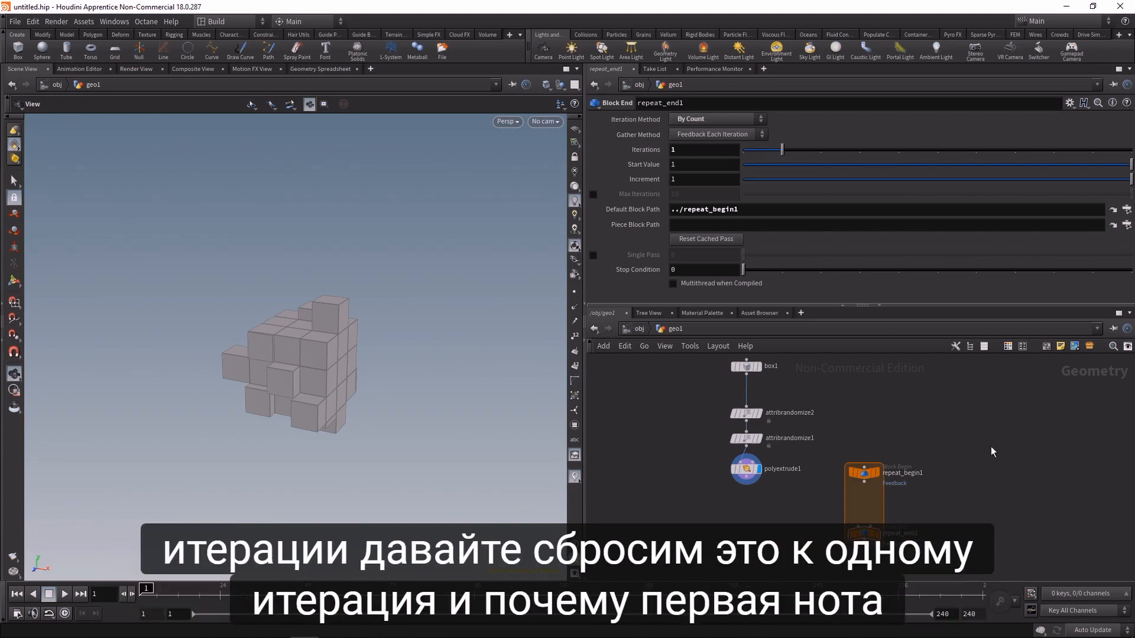
- Enclose the extrusion chain in the loop, with repeat_begin1 after box1 and repeat_end1 after polyextrude1, and display repeat_end1
drag(873, 477, 747, 398)
drag(864, 533, 748, 522)
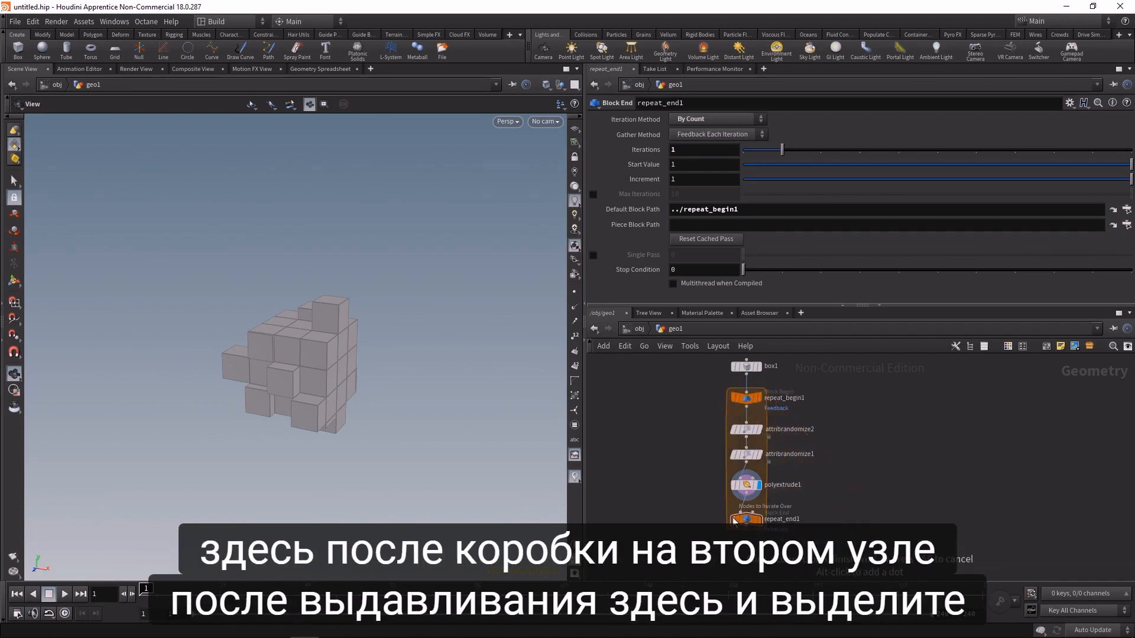
click(760, 521)
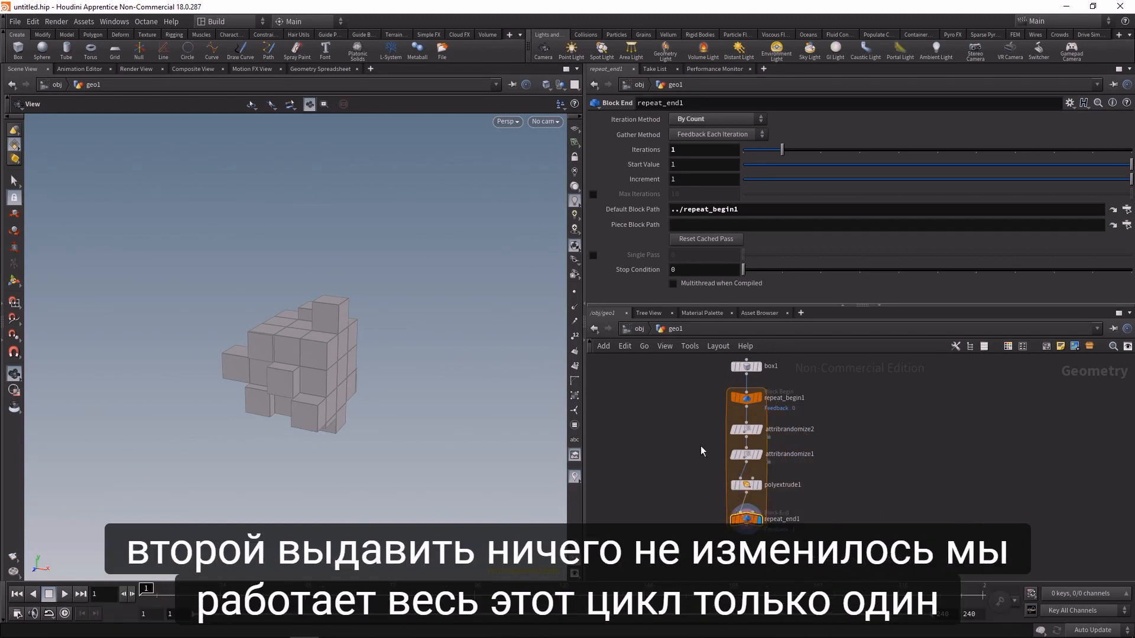
- Raise the loop's iteration count on repeat_end1, trying 4 and then setting it to 9
double_click(702, 149)
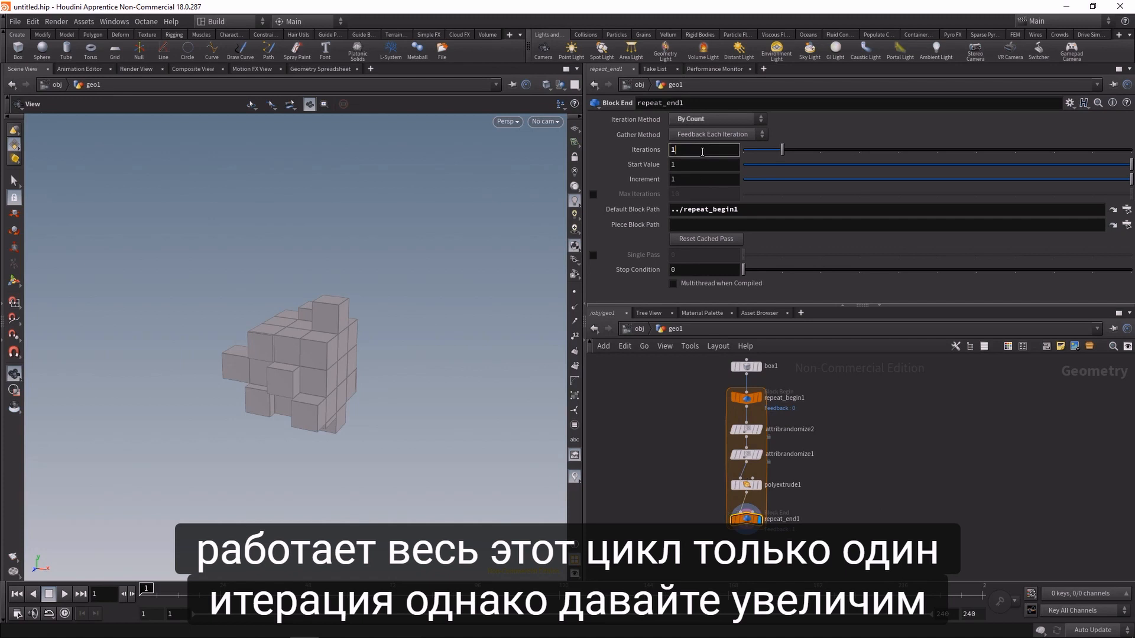
text(4)
key(BackSpace)
text(9)
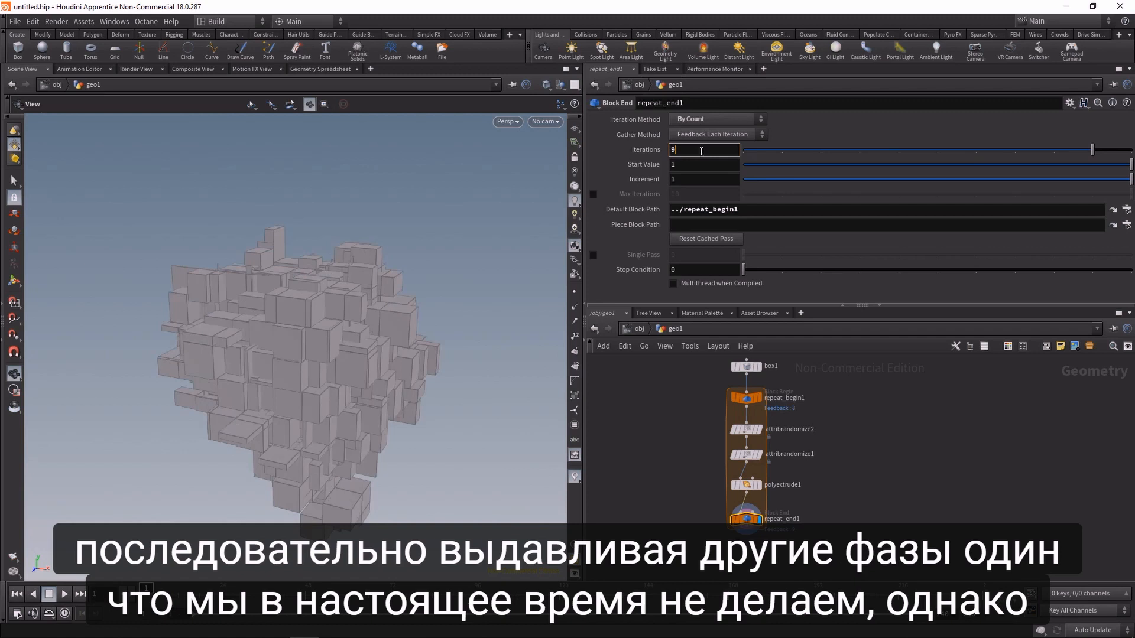
- Show the options of attribrandomize2 and look up its Global Seed parameter
click(745, 429)
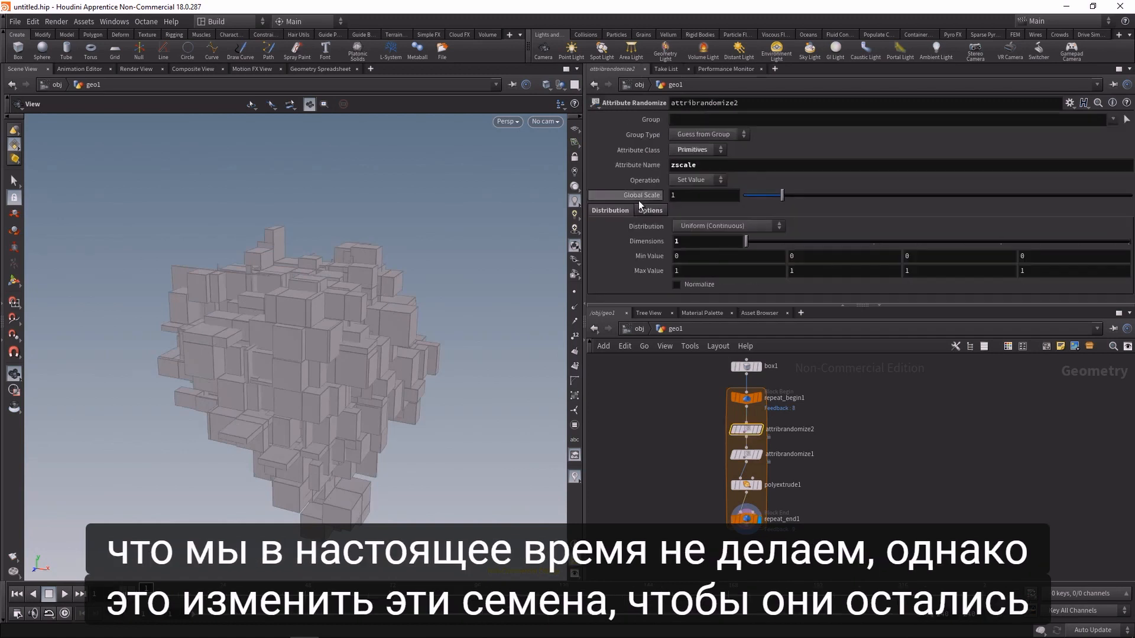
click(650, 211)
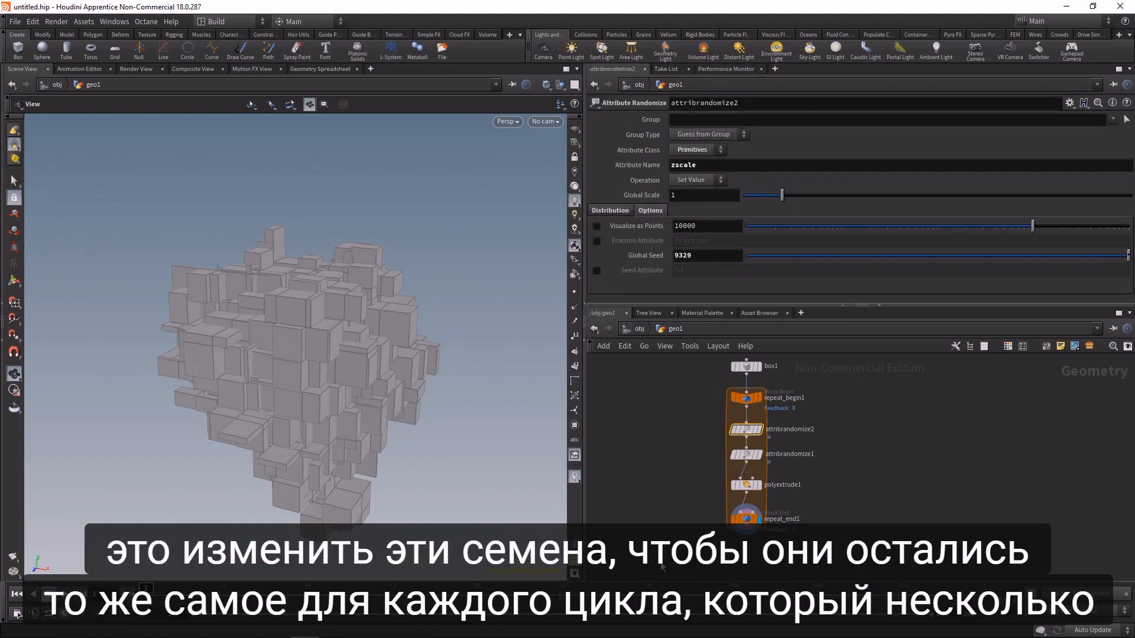
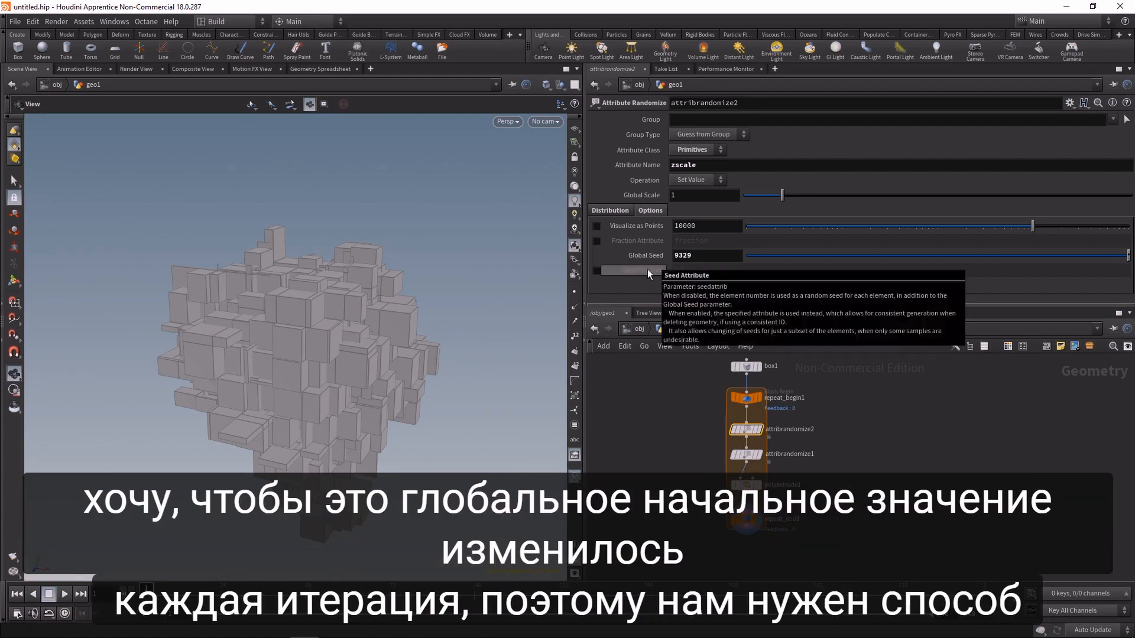
mouse_move(646, 257)
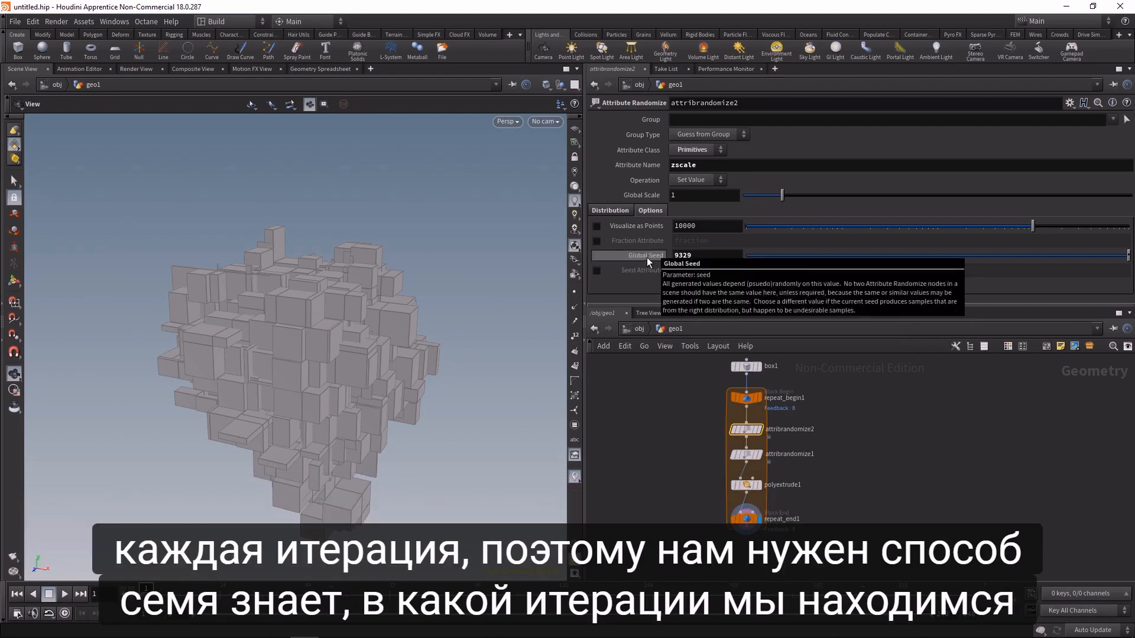
- Create a meta import node from repeat_begin1 and inspect the detail attributes it provides
click(767, 394)
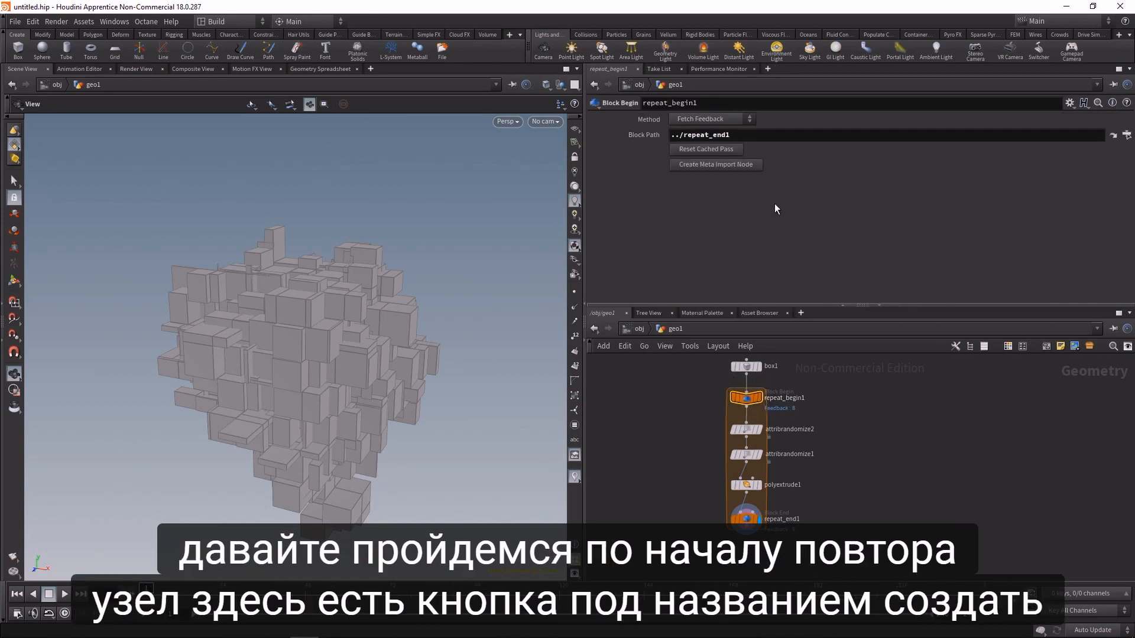
click(736, 166)
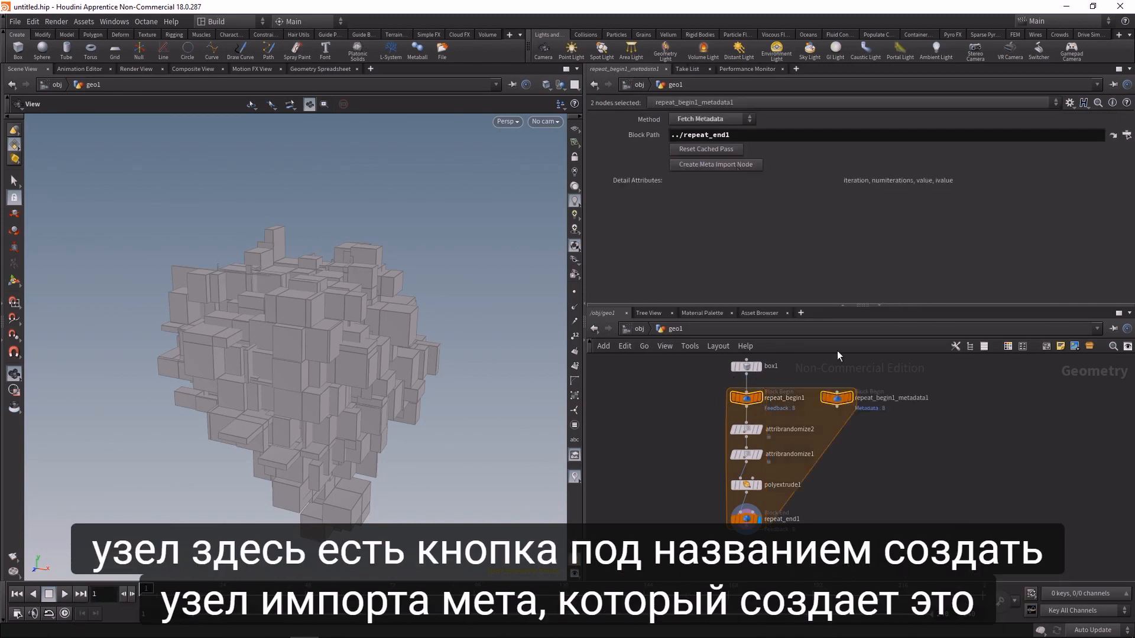
middle_click(838, 396)
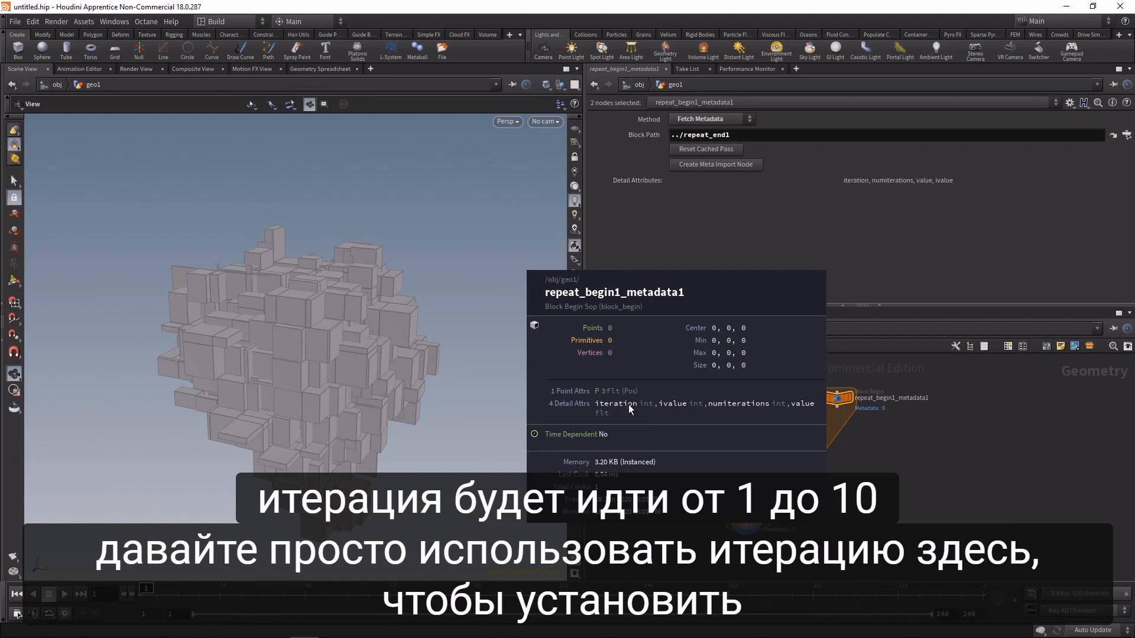
- Replace attribrandomize2's Global Seed with a detail() expression that references "../repeat_begin1_metadata1/"
click(746, 429)
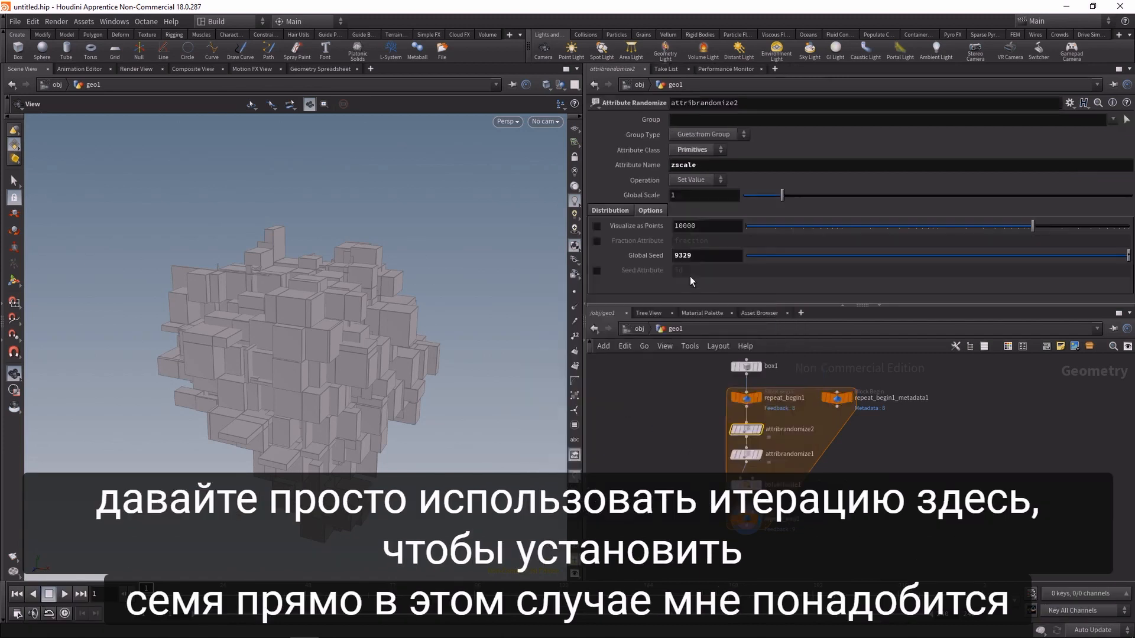
click(695, 255)
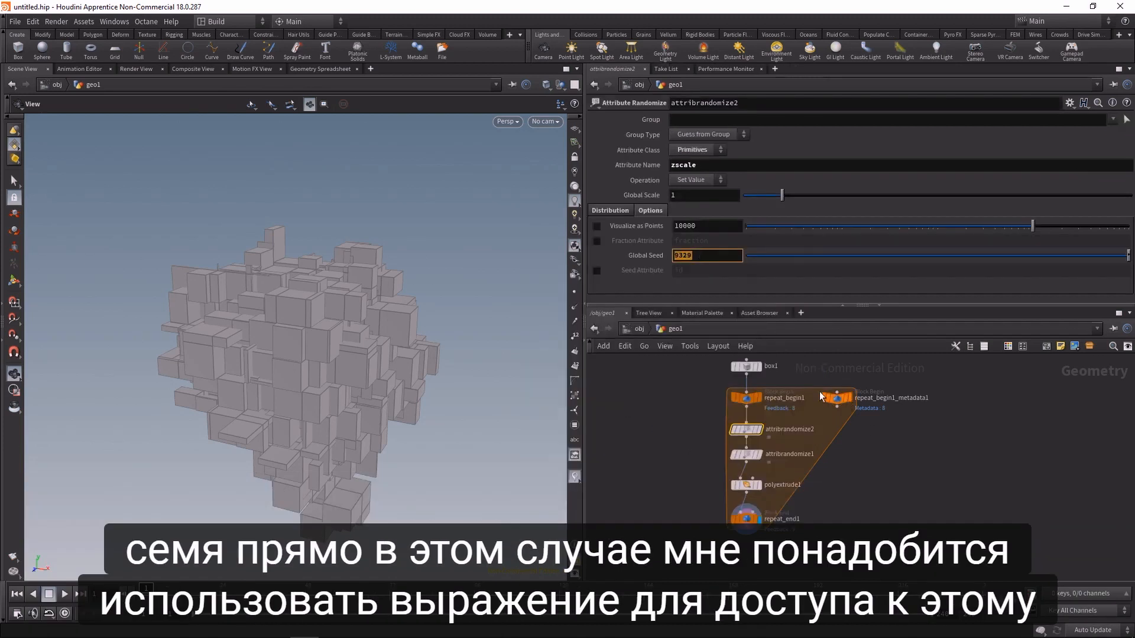
middle_drag(843, 407, 582, 410)
drag(730, 258, 673, 257)
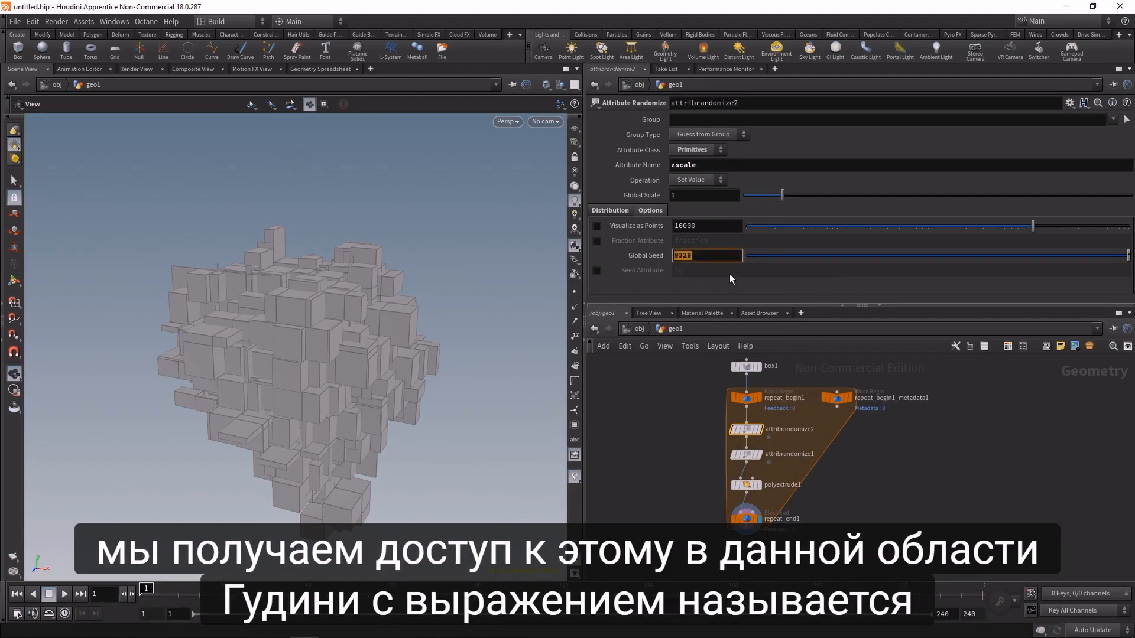
text(detail())
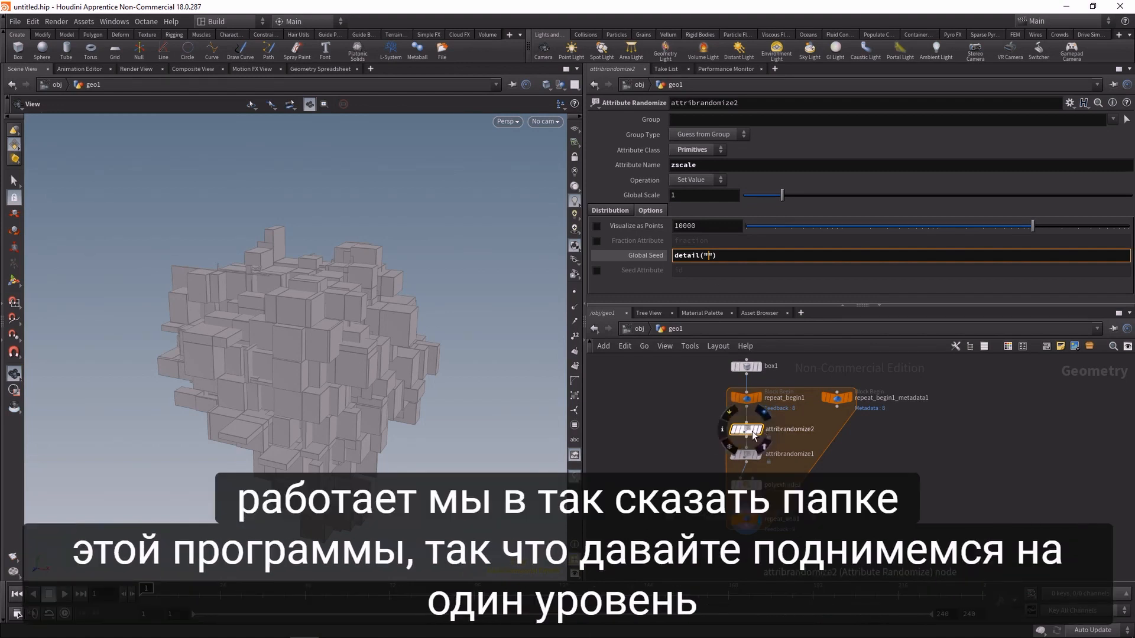
text(../)
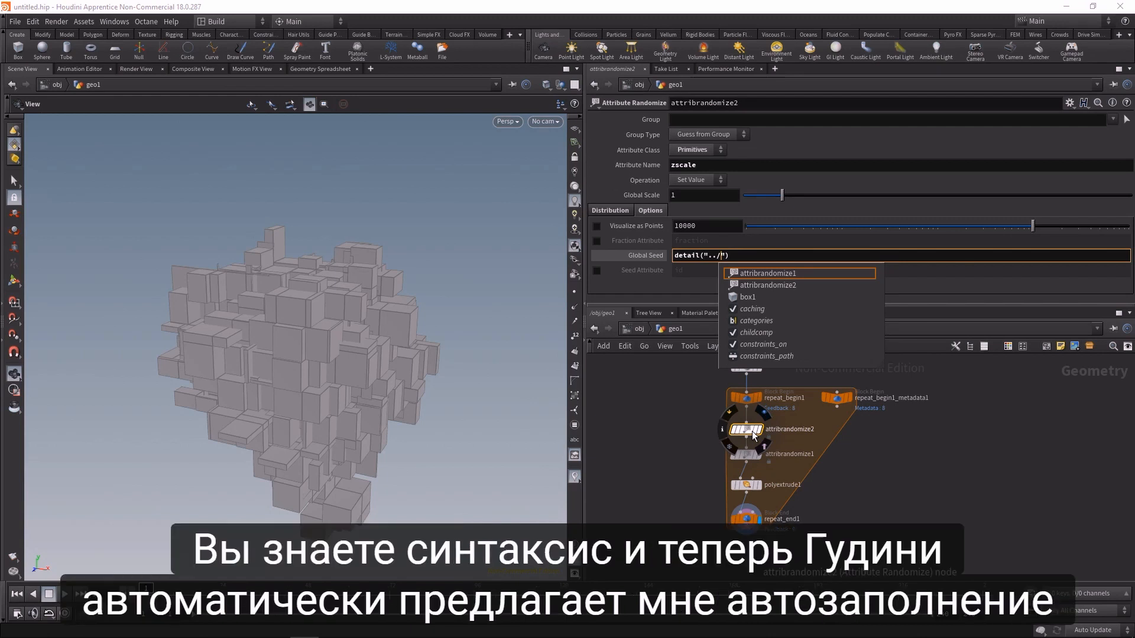
text(rep)
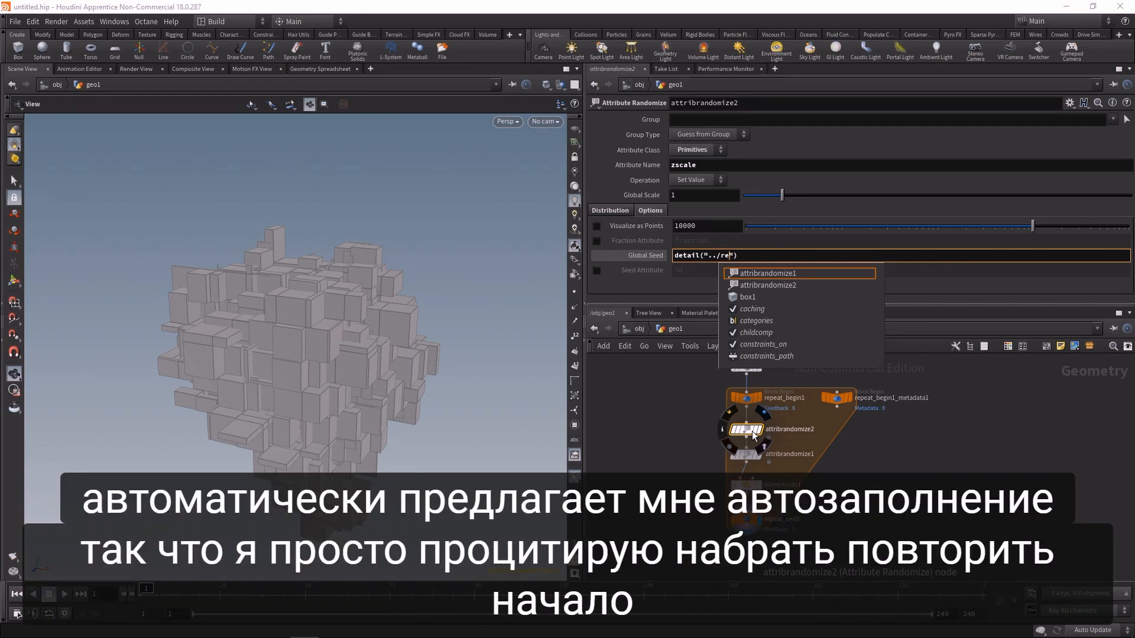
key(Down)
key(Down)
key(Down)
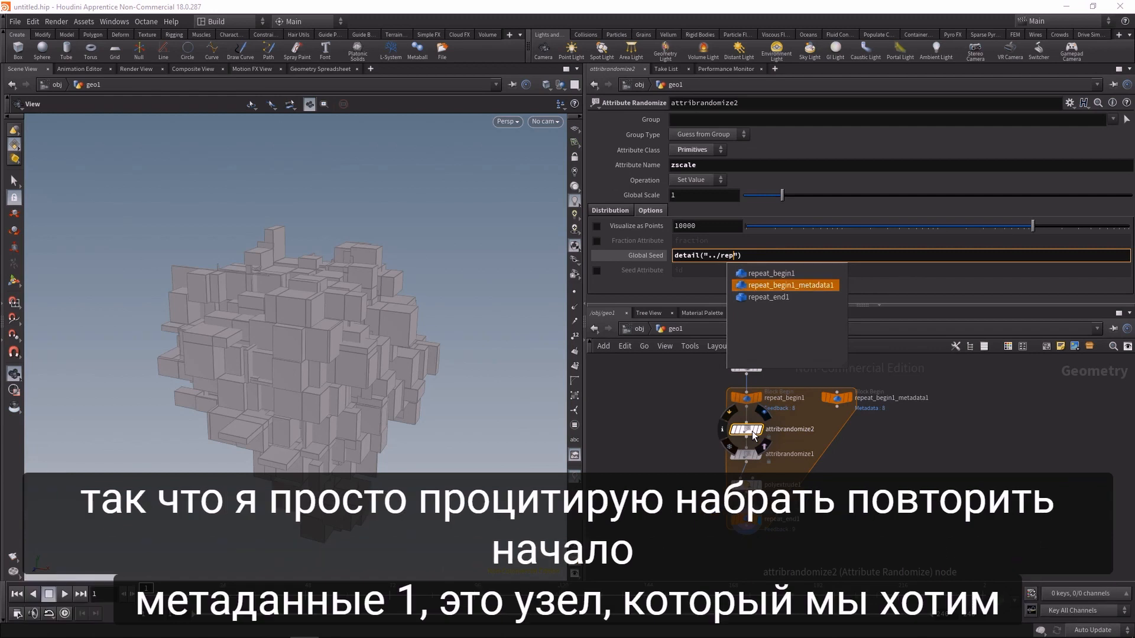
key(Return)
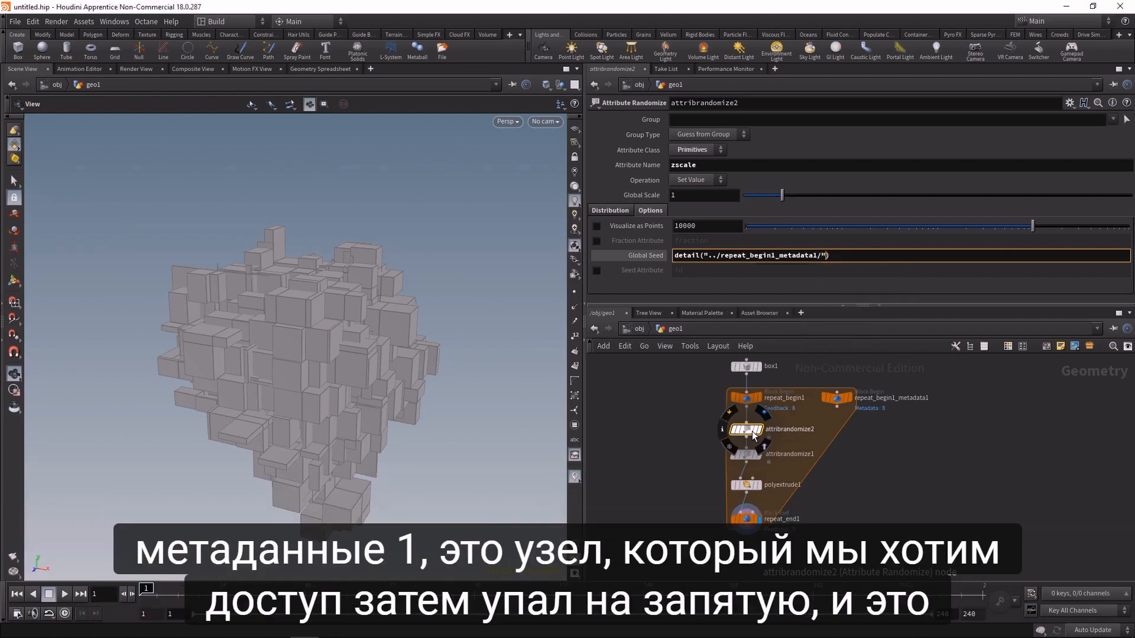
- Complete the Global Seed expression with the attribute "iteration" and index 0, giving detail("../repeat_begin1_metadata1/", "iteration", 0)
text(,)
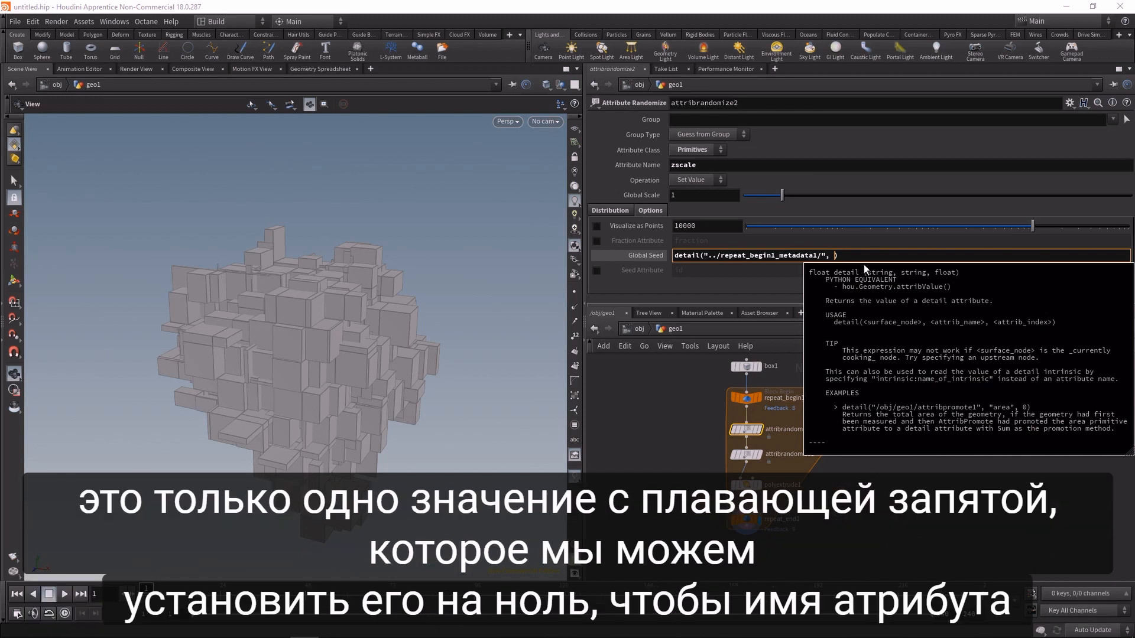
text(", "iteration")
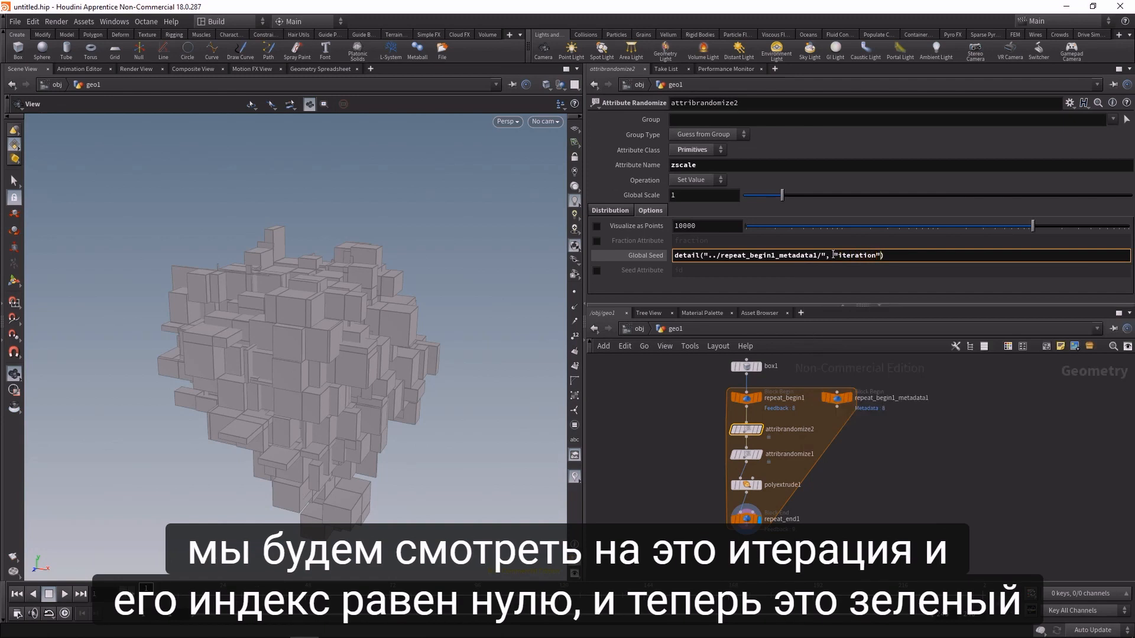
text(, 0)
key(Return)
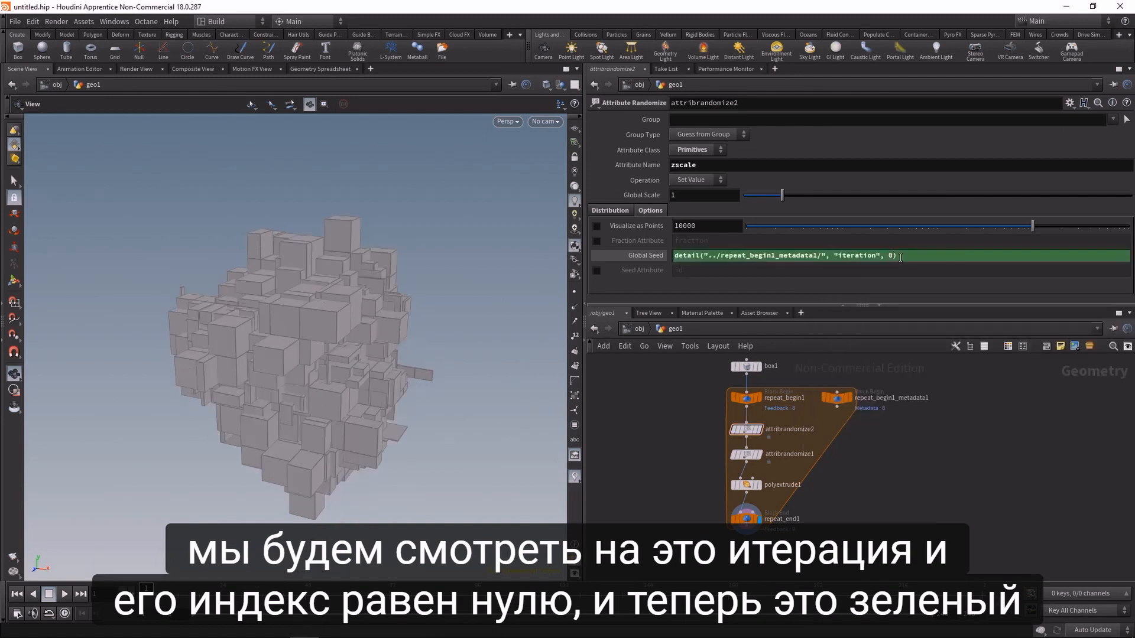
- Check the evaluated Global Seed of attribrandomize2, and copy its whole expression
click(640, 255)
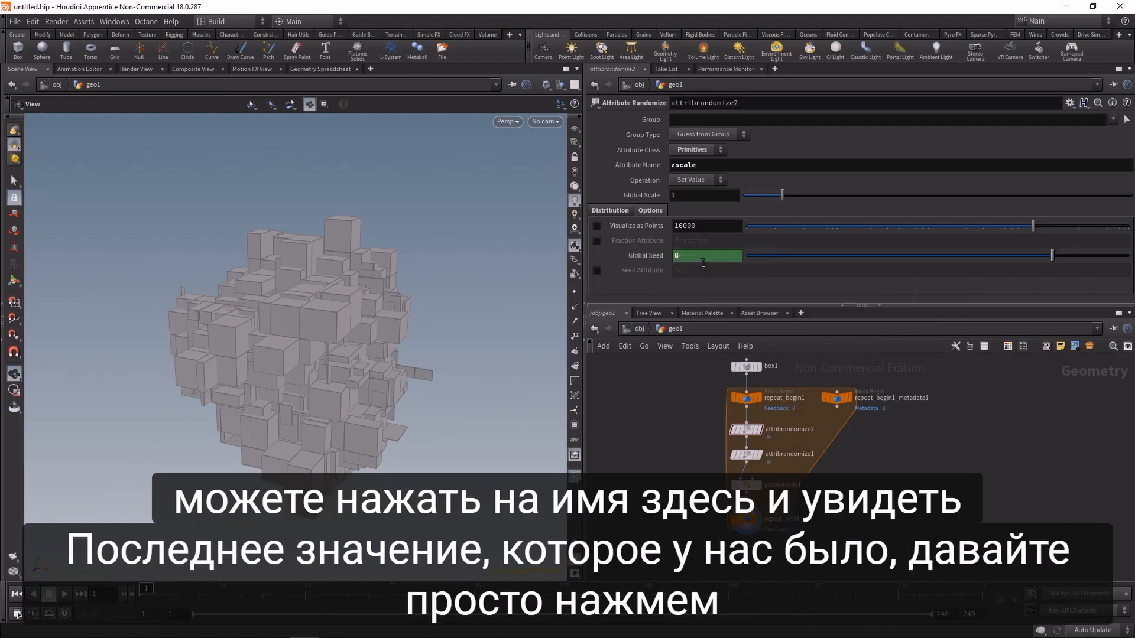
click(647, 255)
click(695, 255)
key(ctrl+a)
key(ctrl+c)
click(629, 253)
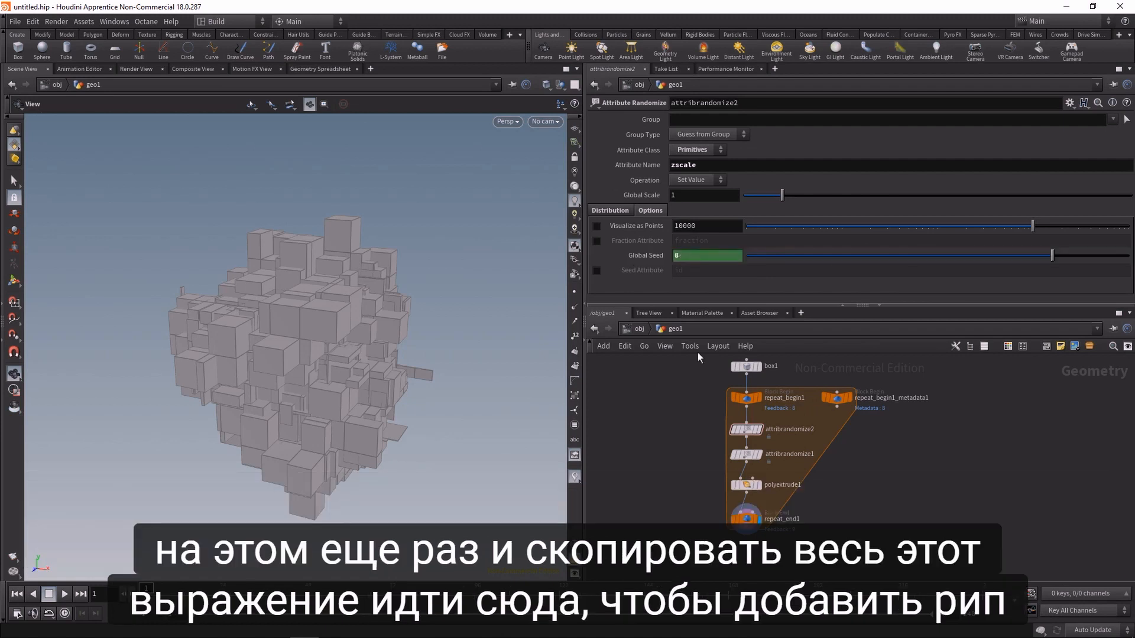
- Paste the iteration expression into attribrandomize1's Global Seed and add + 12345 to it
click(755, 461)
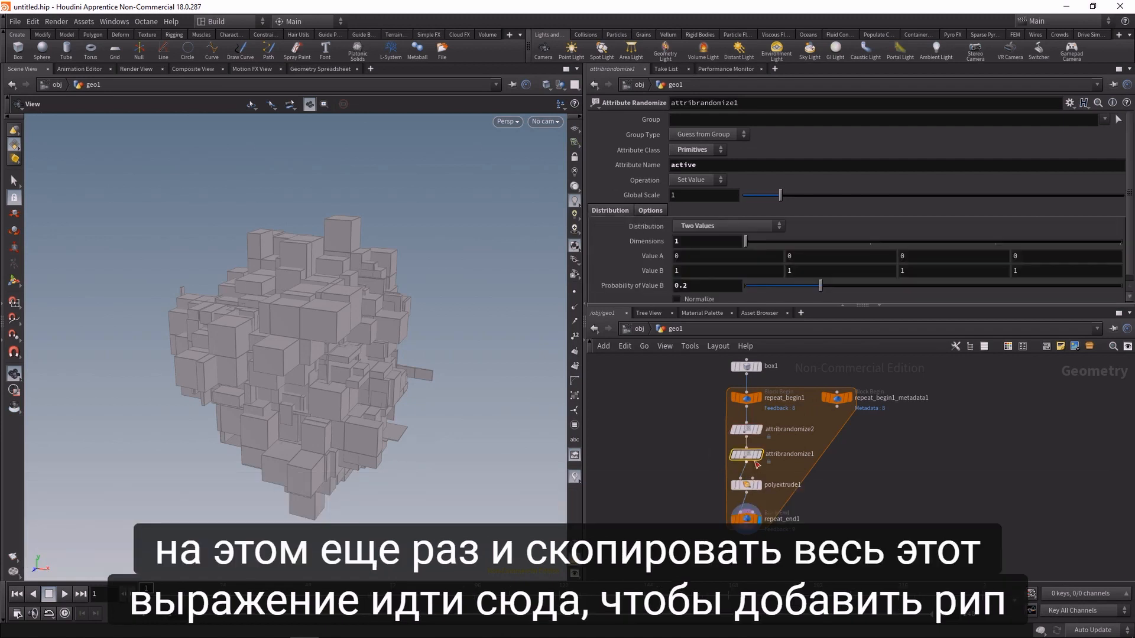
click(645, 210)
click(703, 256)
key(ctrl+v)
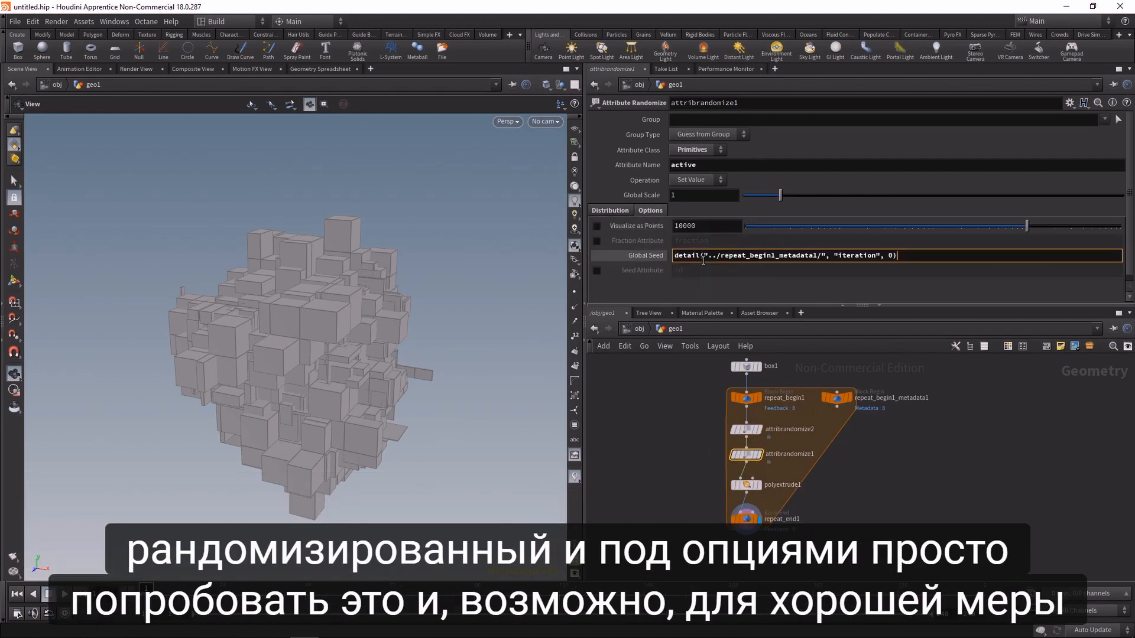
text(+ 12345)
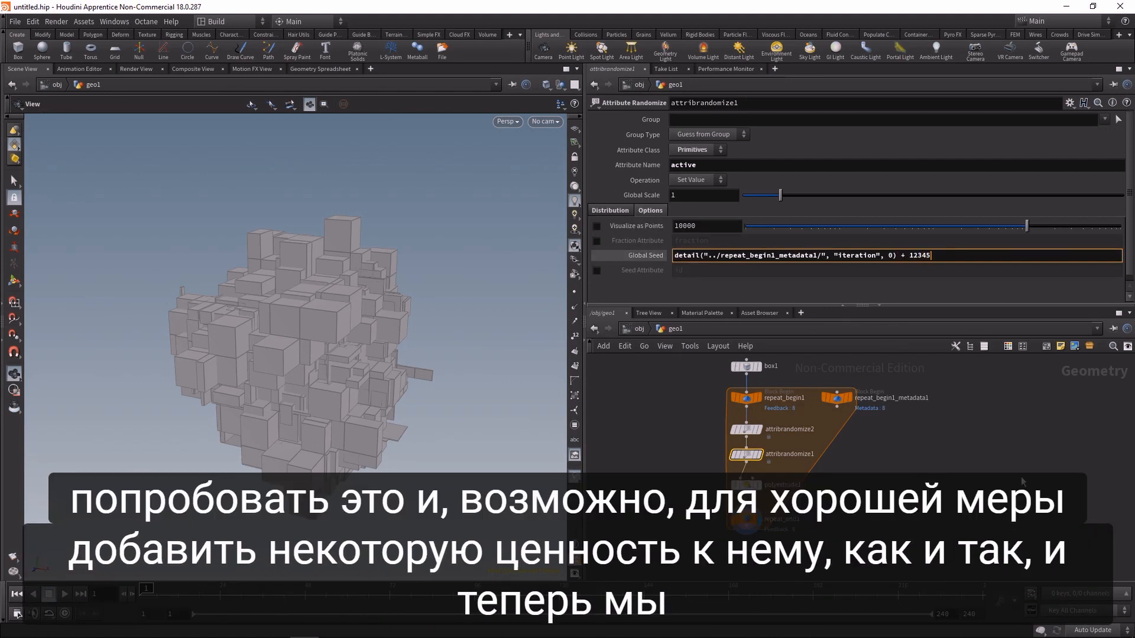
- Raise the number of iterations on repeat_end1
click(746, 520)
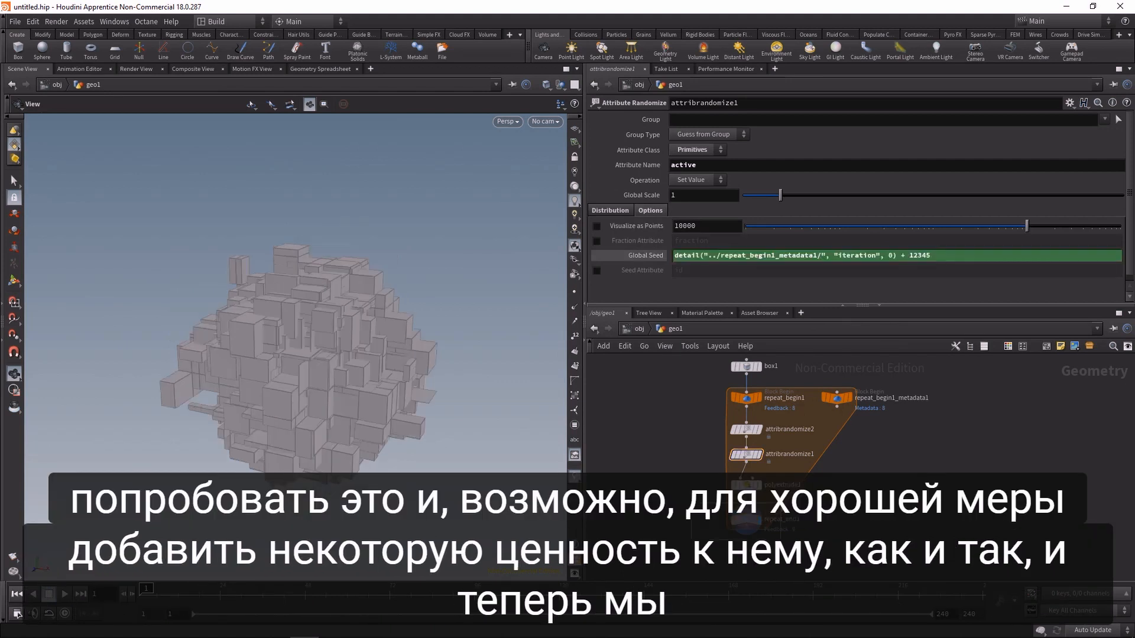
drag(1095, 156, 1133, 163)
- Increase polyextrude1's extrusion Distance slightly and lower the Probability of Value B on attribrandomize1
click(746, 484)
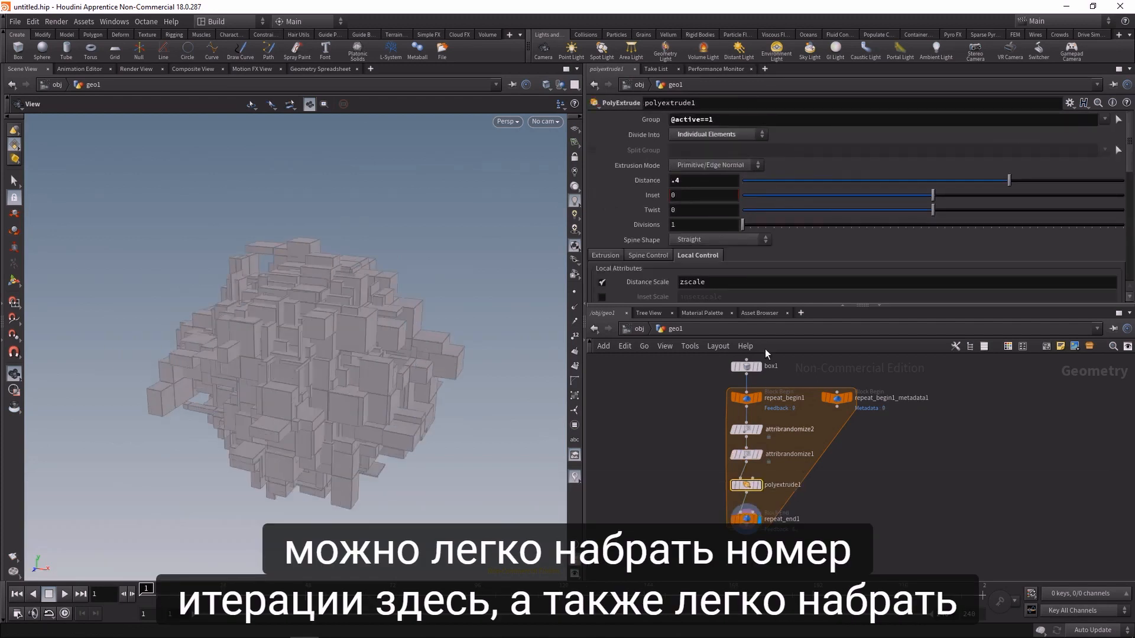
mouse_move(1007, 180)
mouse_down()
mouse_move(950, 179)
mouse_move(1020, 178)
mouse_up()
click(762, 457)
drag(821, 285, 752, 294)
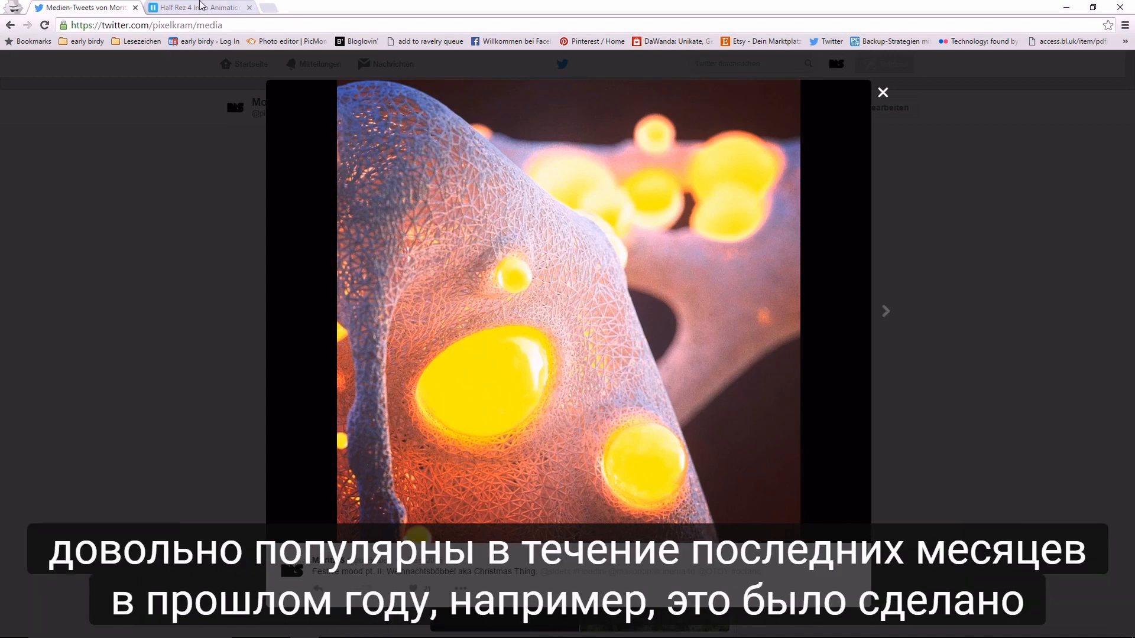
- Watch the Half Rez 4 Intro Animation on Vimeo as a denting reference, and return to the Twitter image
click(200, 7)
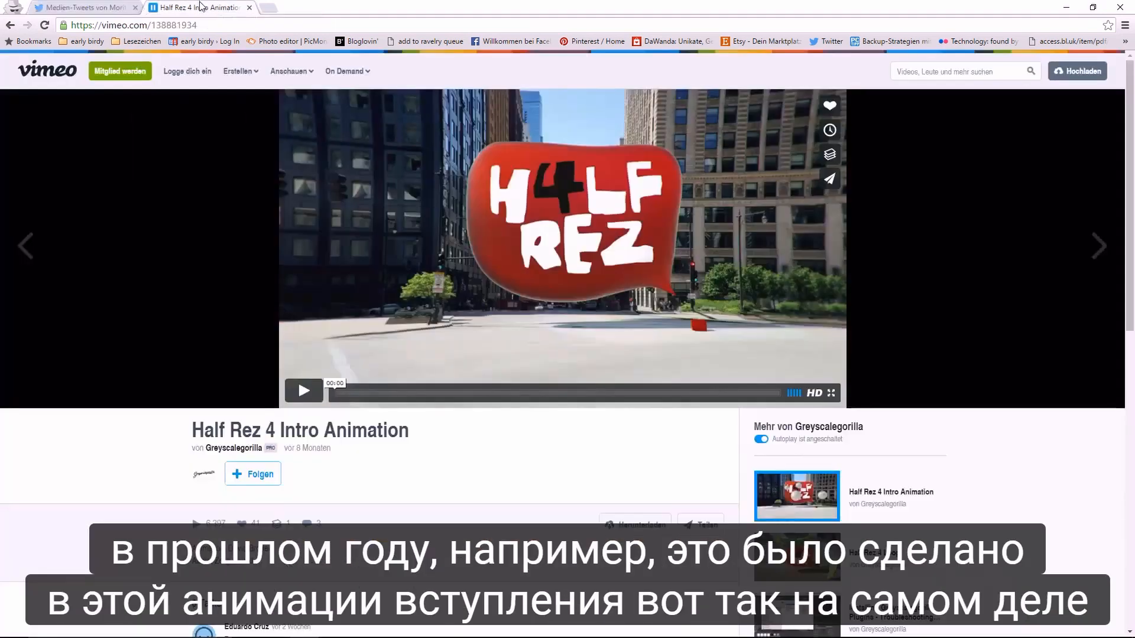
click(304, 392)
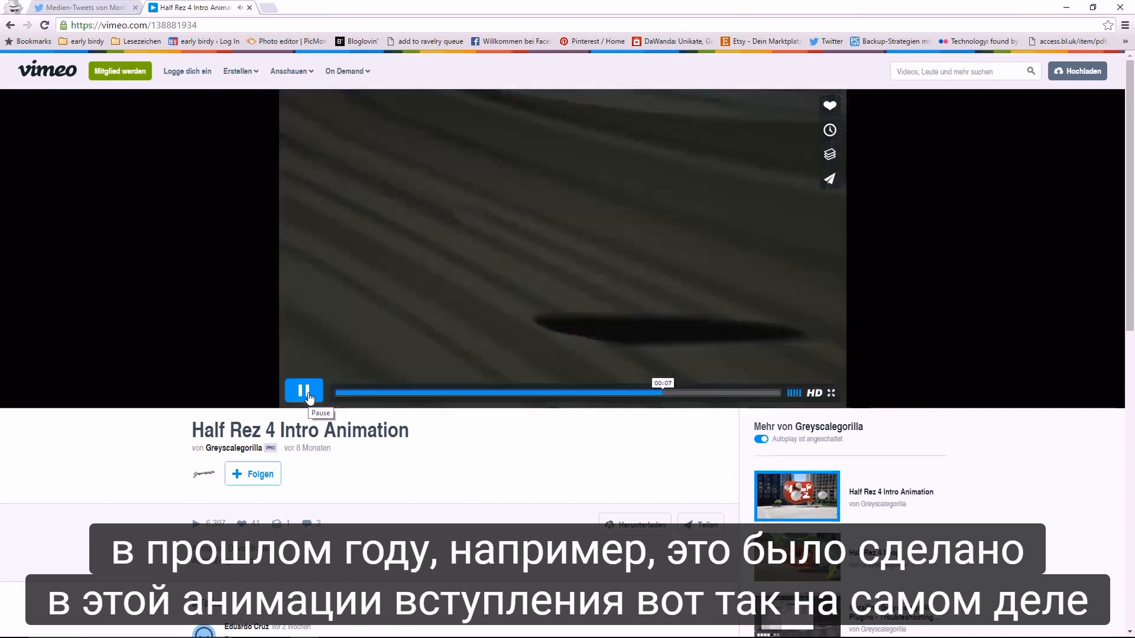
click(308, 397)
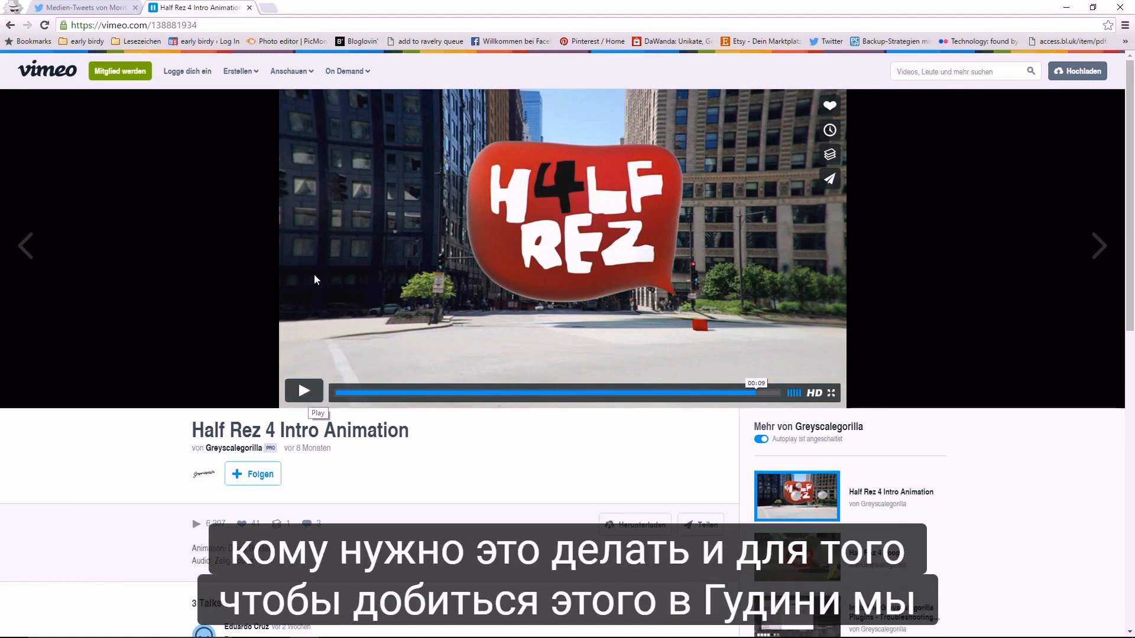
click(108, 4)
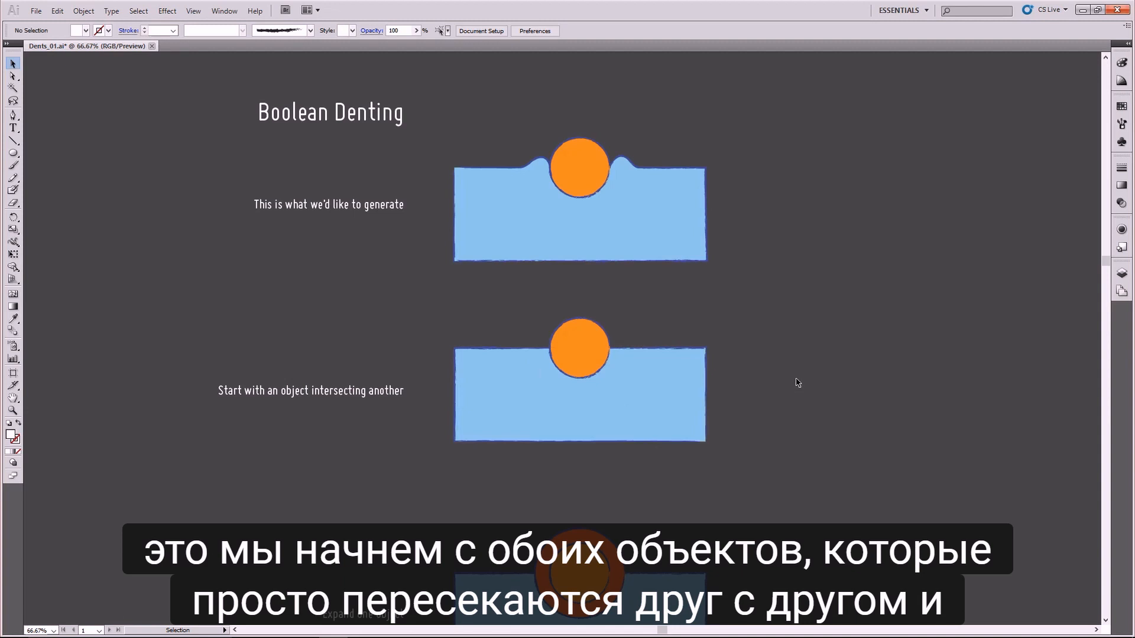
- Study the Boolean Denting diagrams in Dents_01.ai, from the intersecting objects to the expansion of both objects
scroll(798, 383, down, 3)
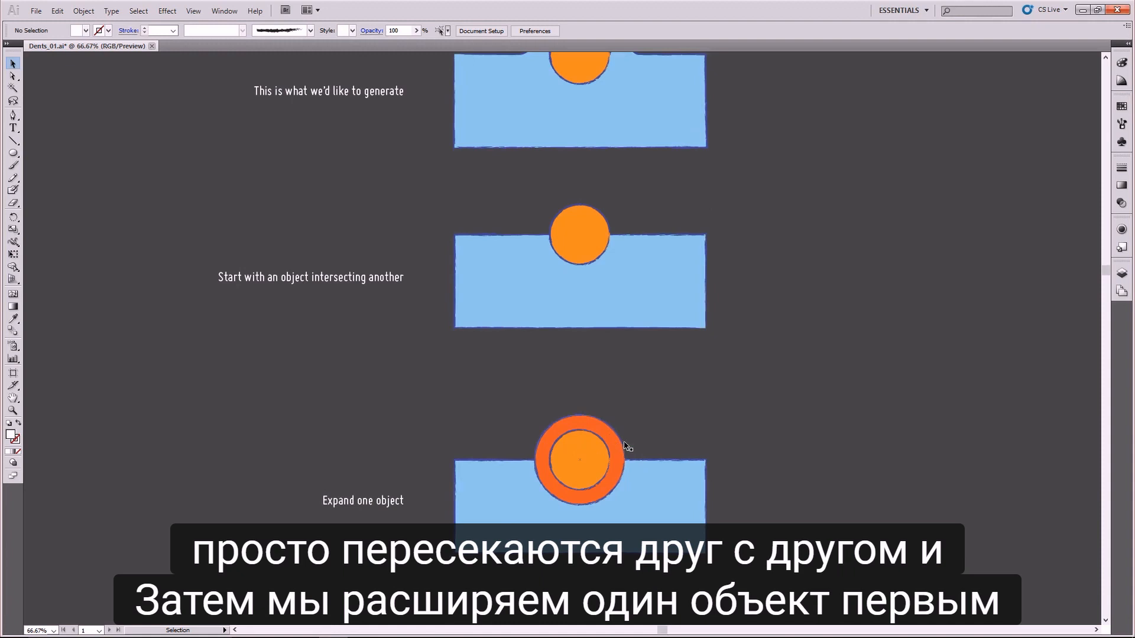
scroll(717, 445, down, 6)
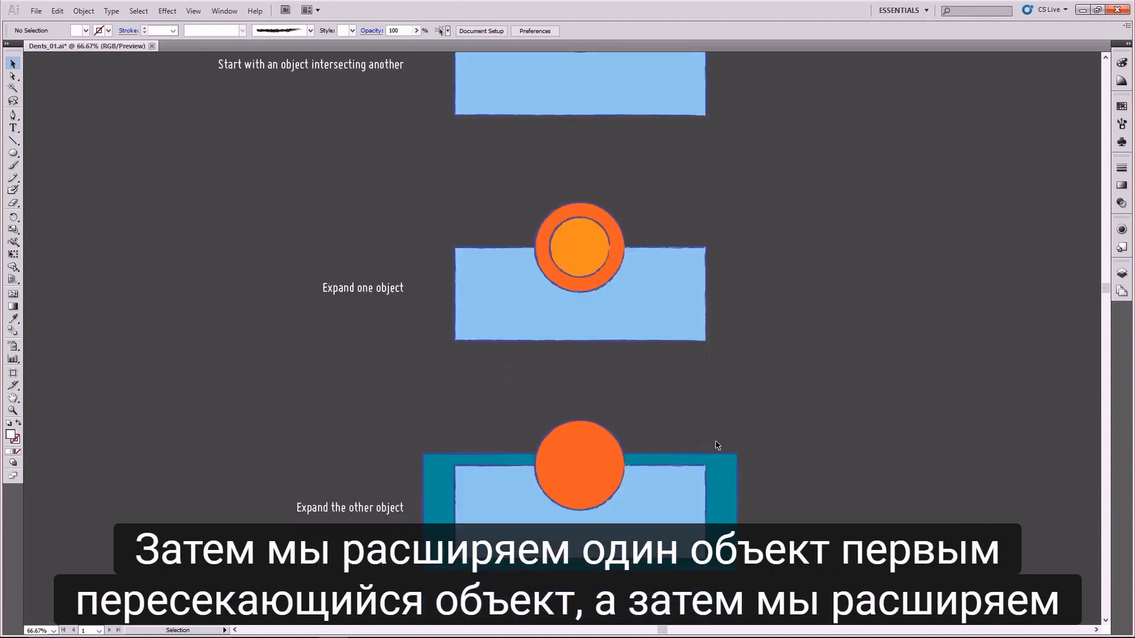
scroll(717, 443, down, 2)
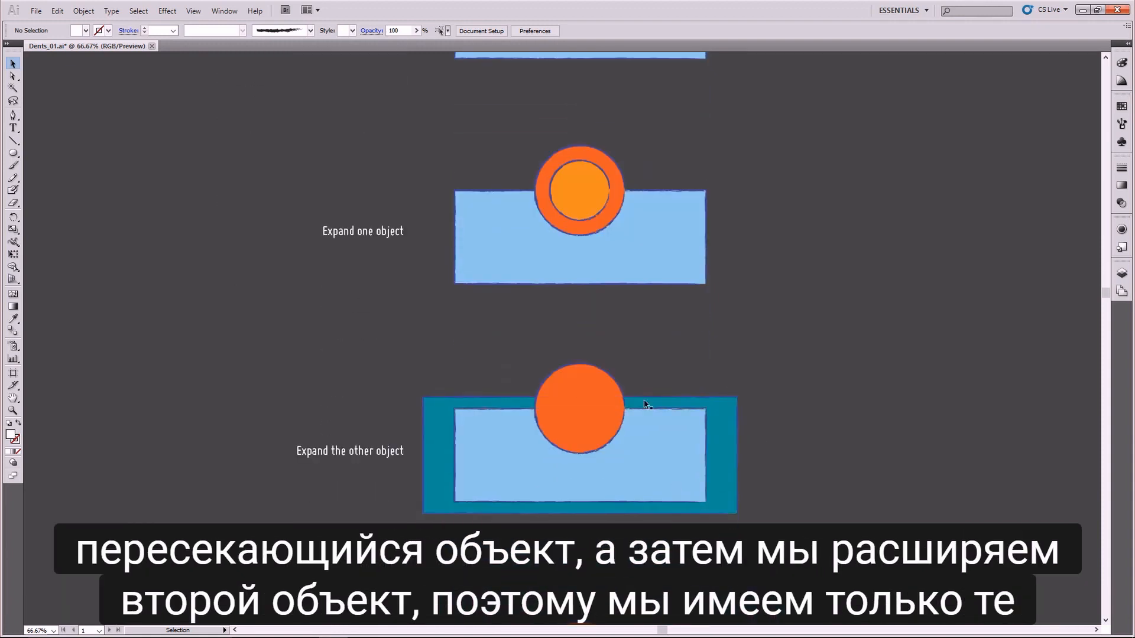
scroll(819, 349, up, 3)
scroll(819, 350, up, 2)
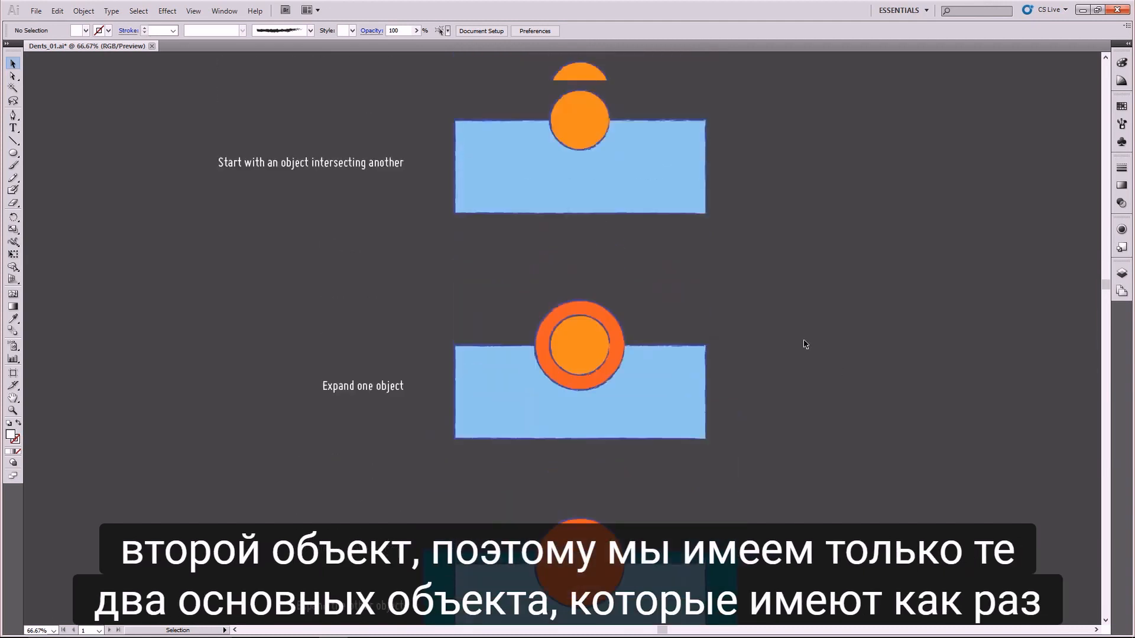
scroll(732, 512, down, 2)
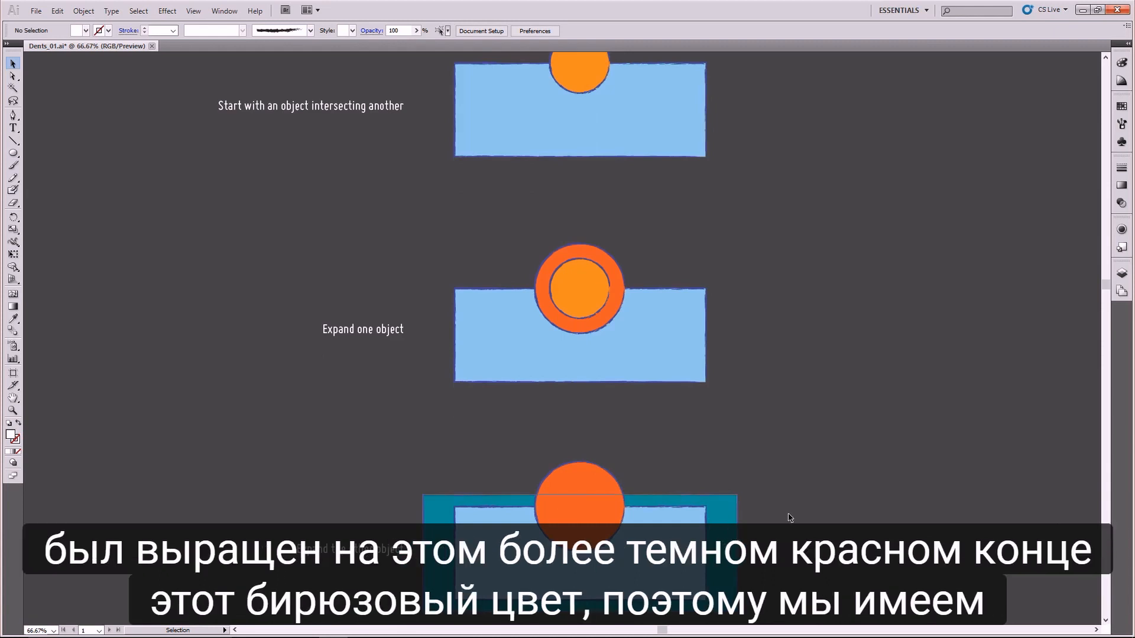
- Study the remaining Boolean Denting diagrams in Dents_01.ai, from intersecting the expanded objects to merging with the original geo and rounding corners
scroll(731, 530, down, 8)
scroll(824, 515, down, 5)
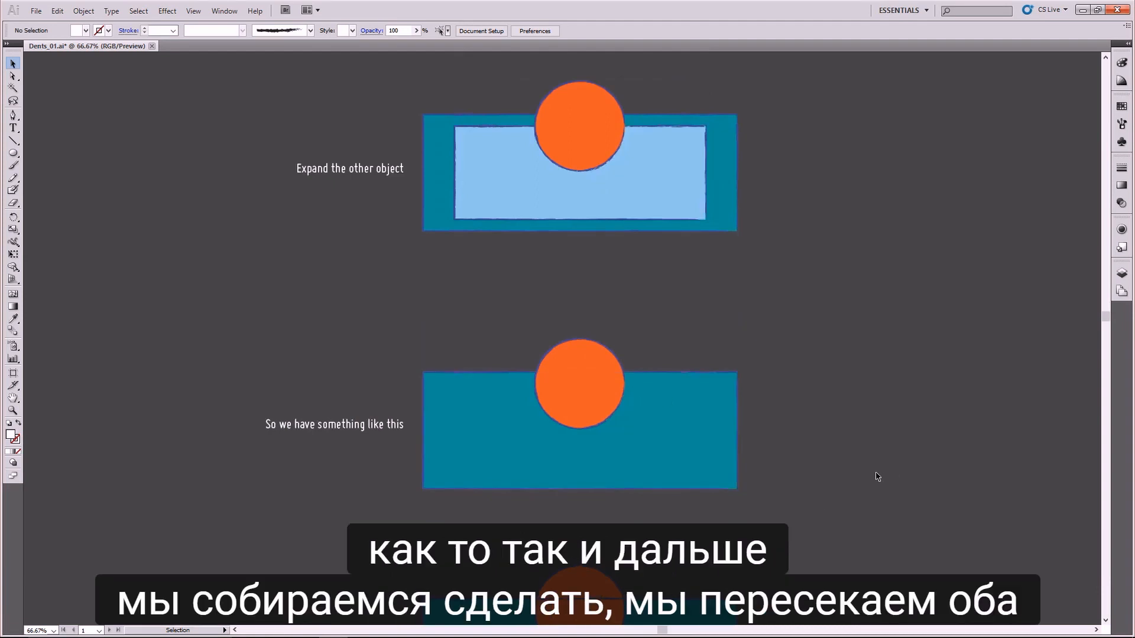
scroll(877, 476, down, 3)
scroll(877, 477, down, 4)
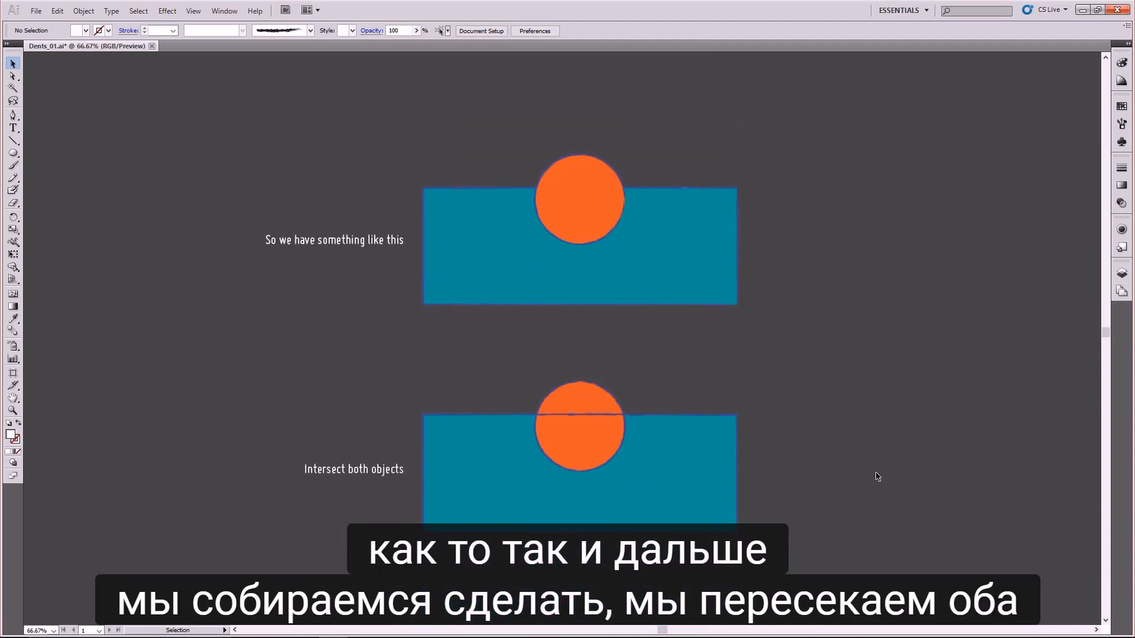
scroll(868, 474, down, 5)
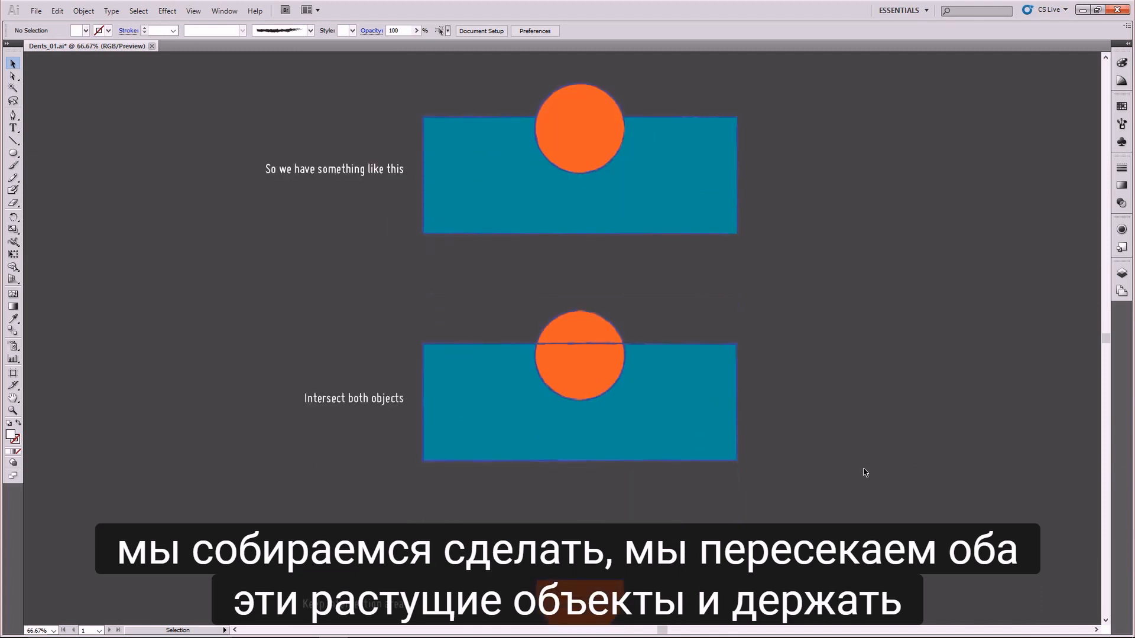
scroll(865, 473, down, 4)
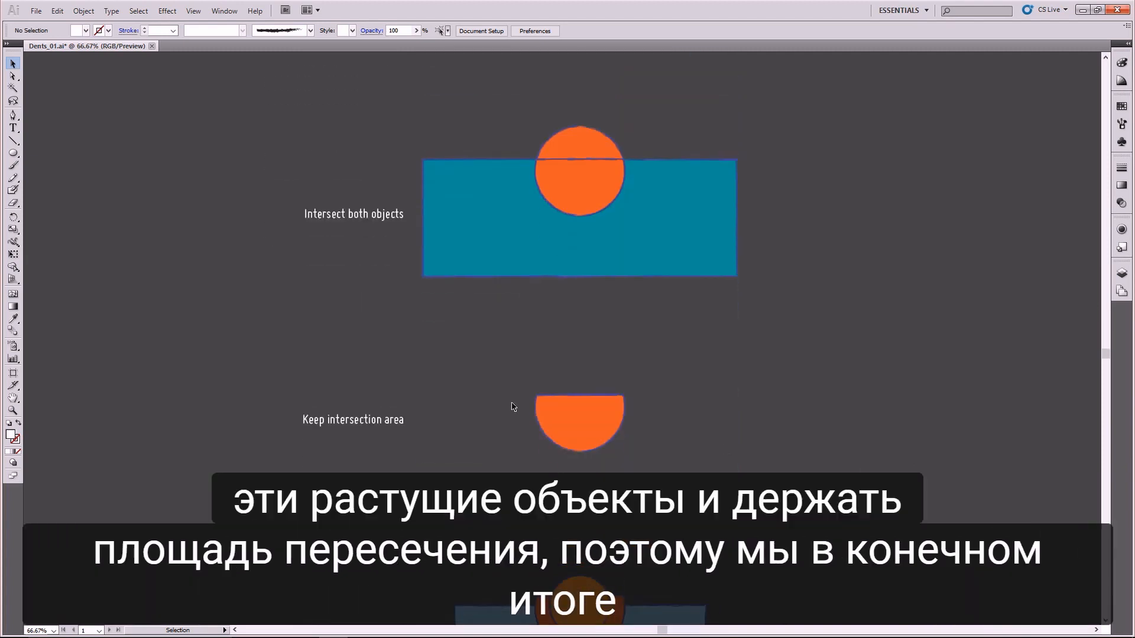
scroll(658, 445, down, 5)
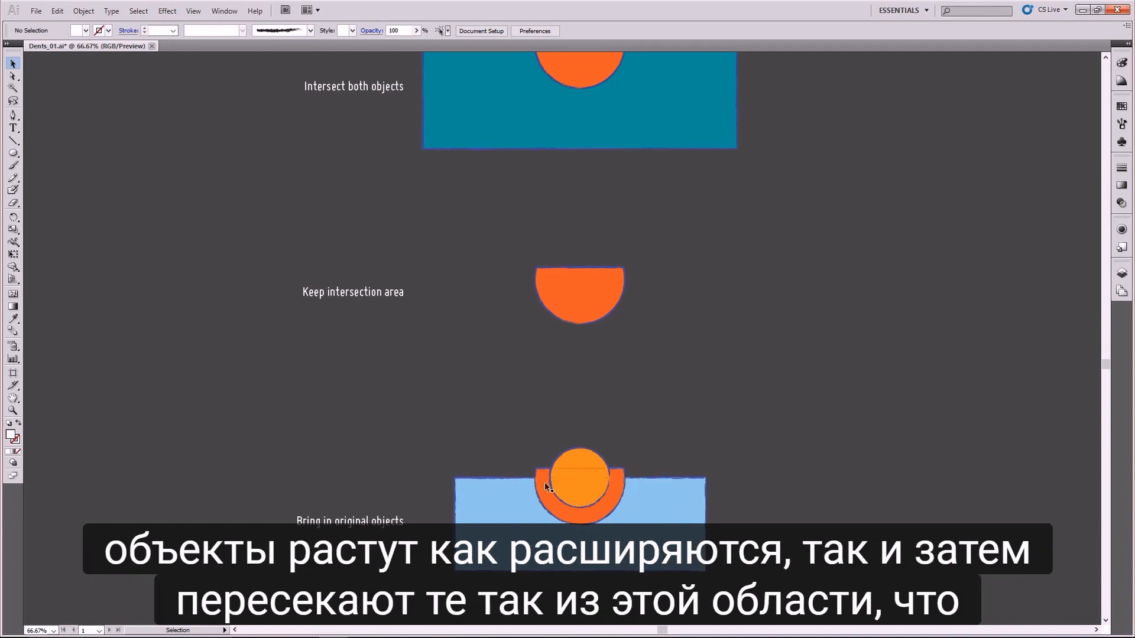
scroll(633, 481, down, 10)
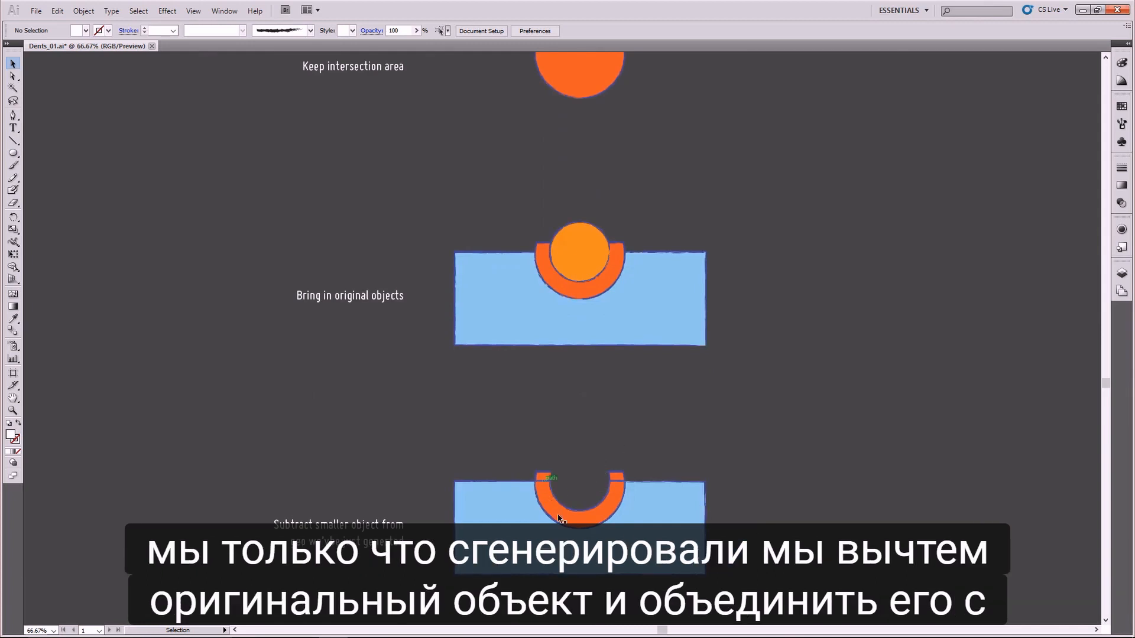
scroll(628, 484, down, 3)
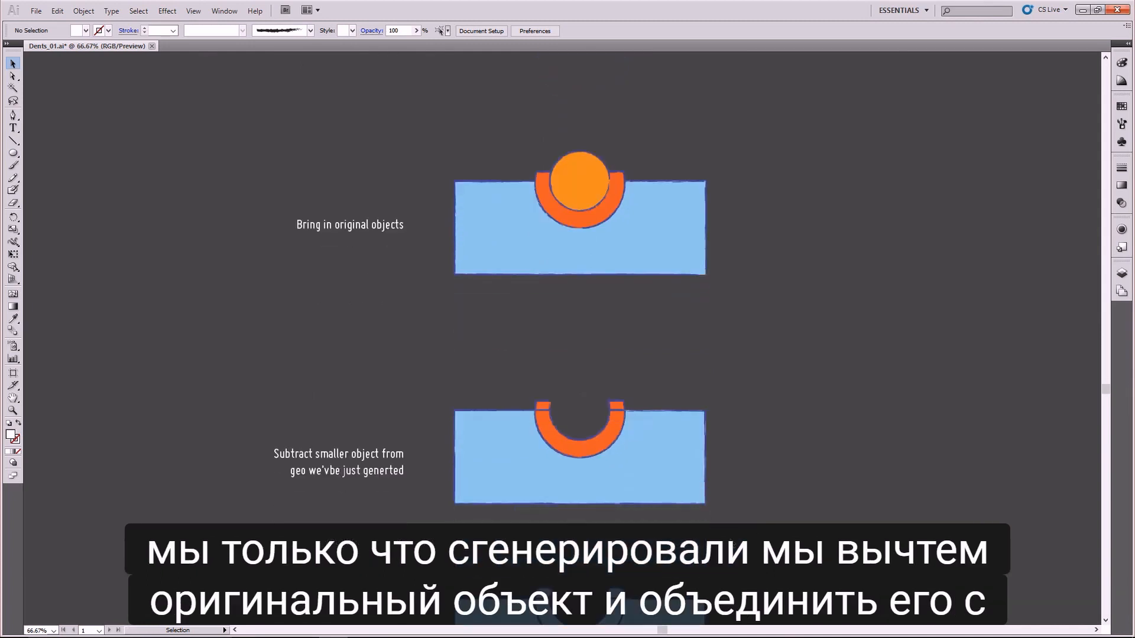
scroll(628, 483, down, 2)
scroll(668, 370, down, 1)
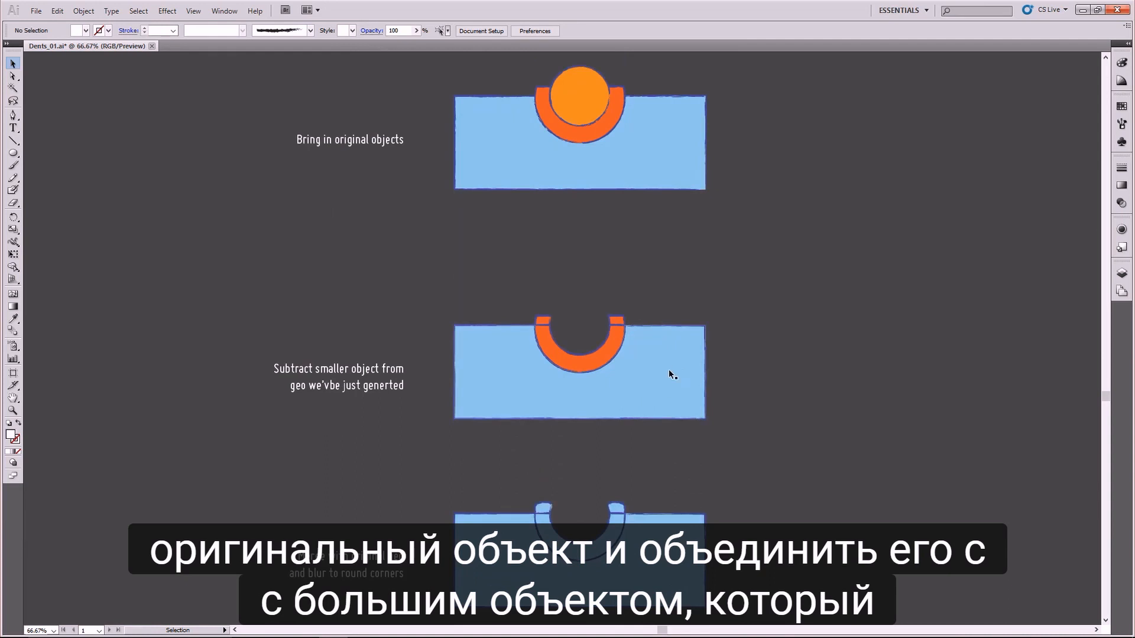
scroll(682, 410, down, 3)
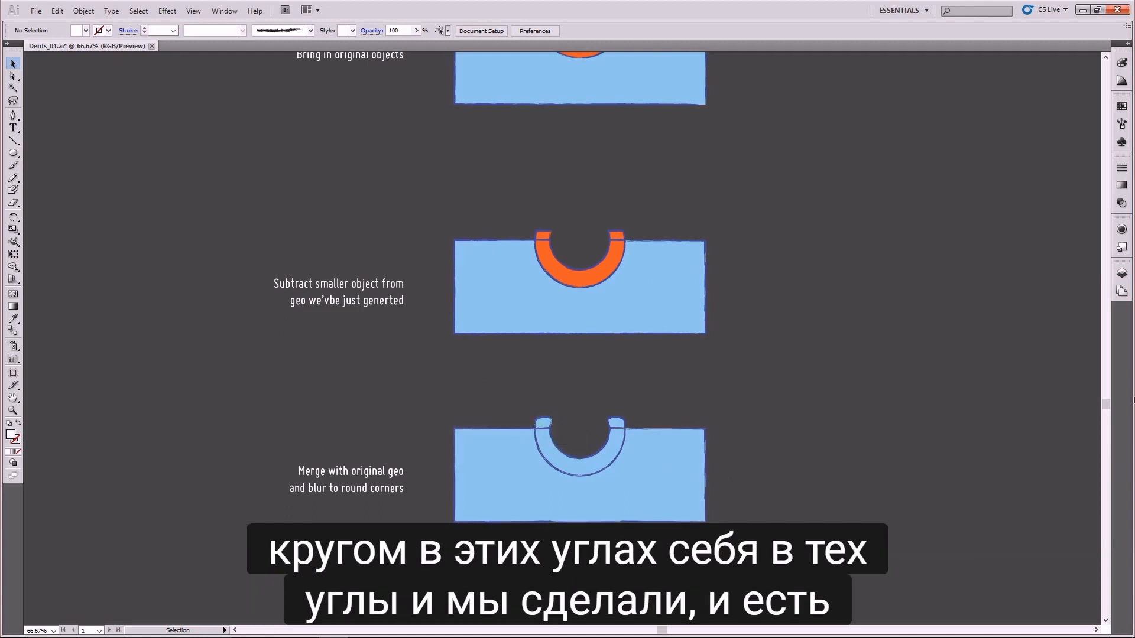
drag(1105, 404, 1088, 262)
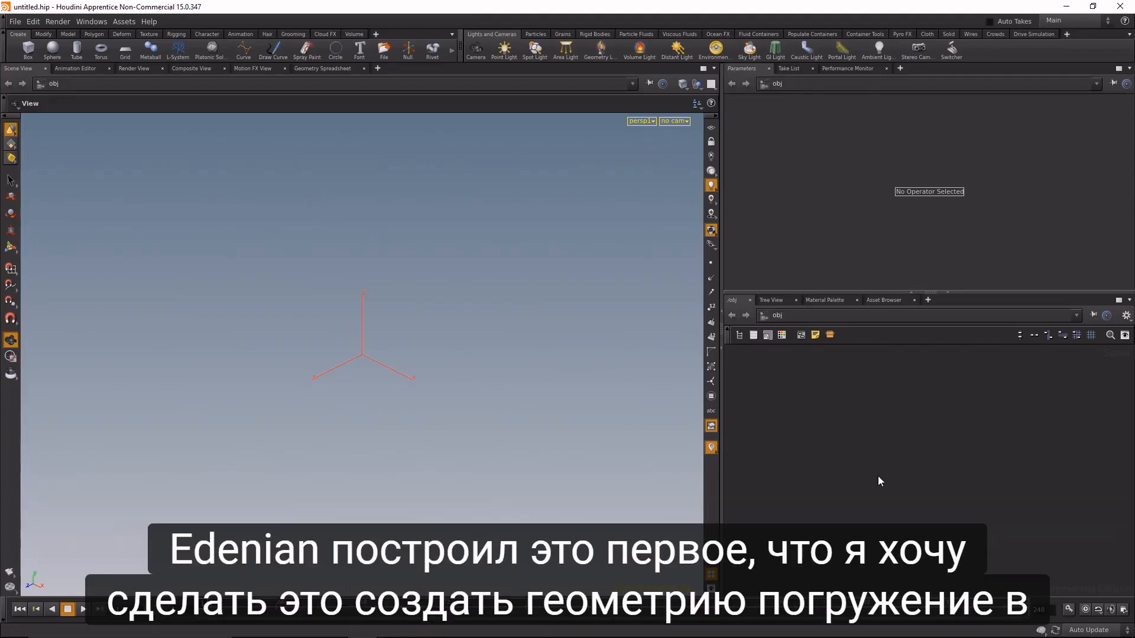
- In the empty Houdini scene, create a Geometry object, go inside it and delete its default node
key(Tab)
text(geo)
key(Return)
click(878, 476)
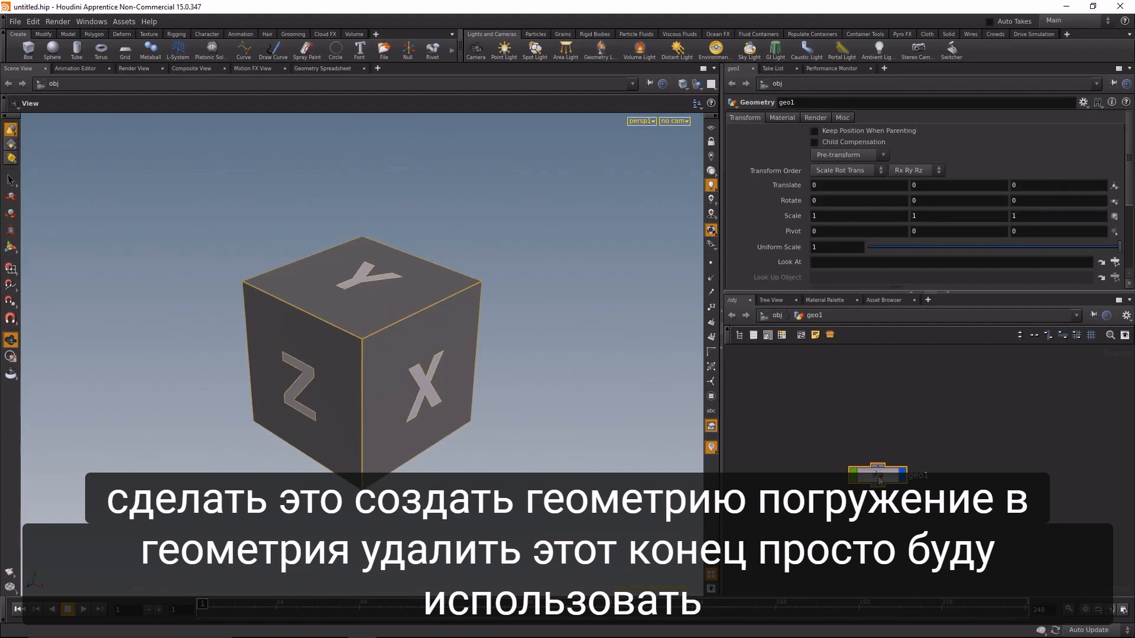
double_click(879, 478)
key(Delete)
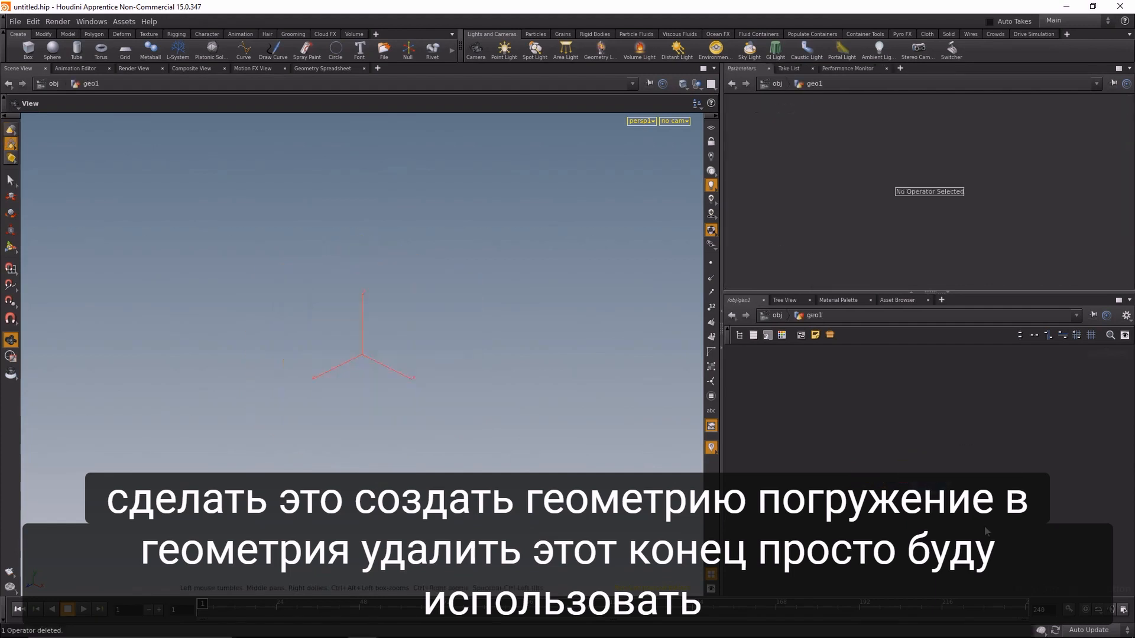
- Add a Sphere node to the geo1 network and move it up and aside to leave room for a second one
key(Tab)
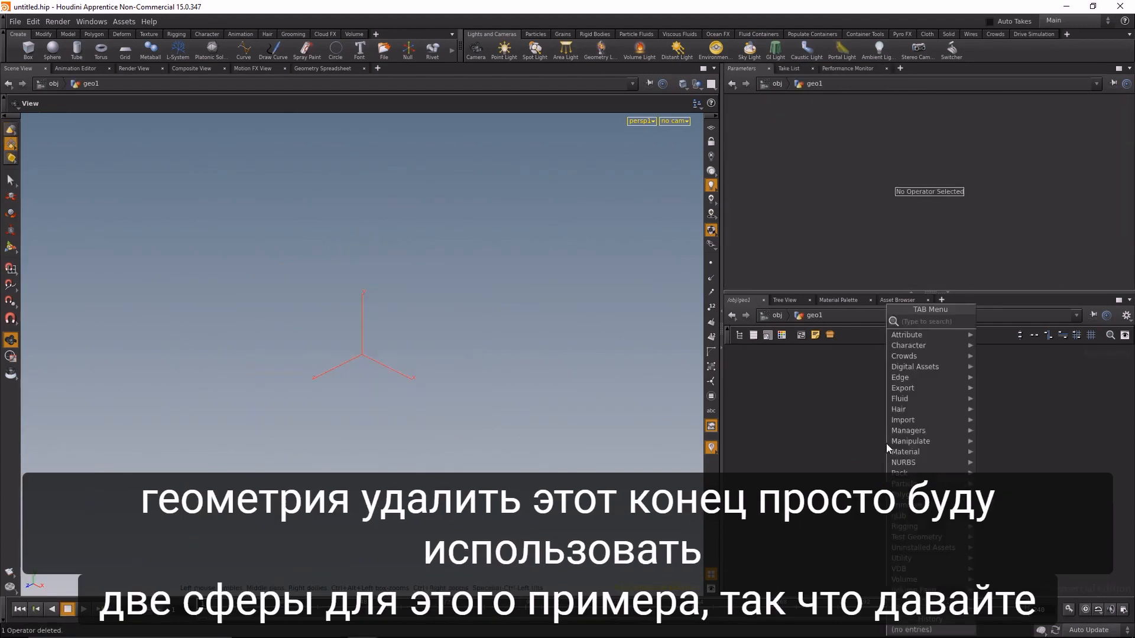
text(sphere)
key(Return)
click(885, 443)
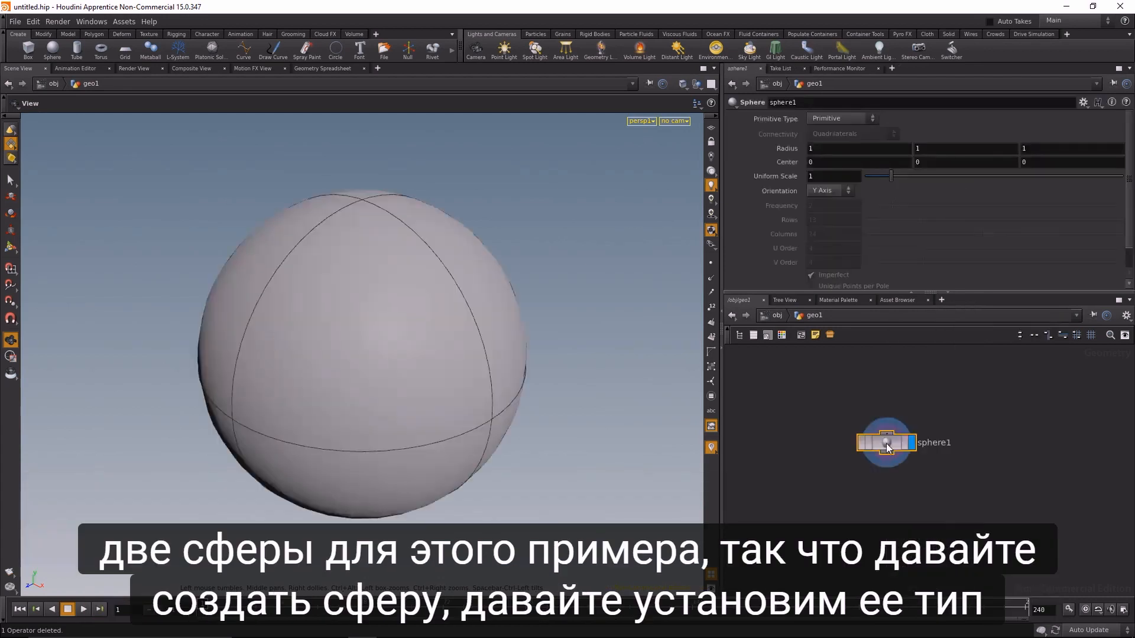
drag(887, 443, 814, 416)
- Set sphere1's Primitive Type to Polygon and its Frequency to 32
click(848, 119)
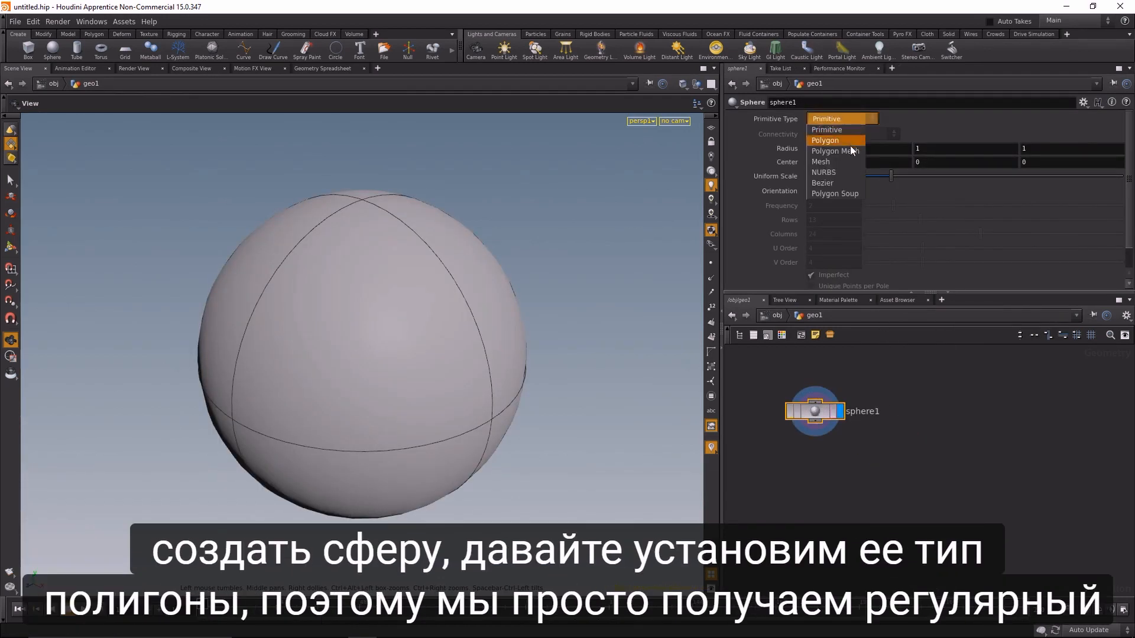
click(847, 143)
drag(826, 207, 713, 215)
text(32)
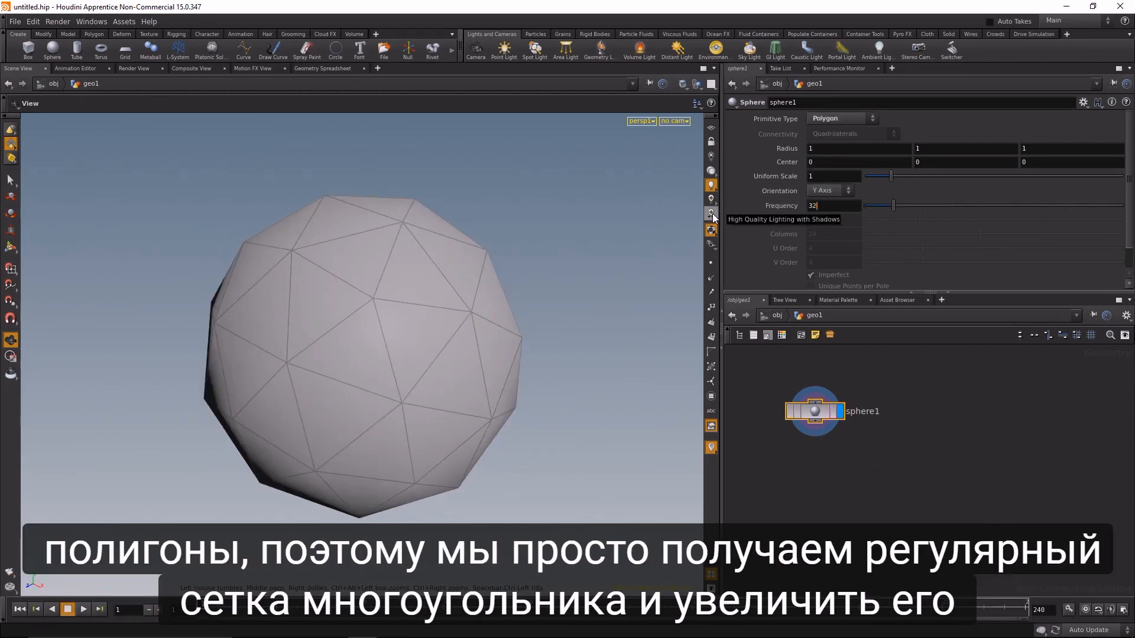
key(Return)
- Duplicate sphere1, place the copy beside it, display sphere1 and show sphere2 as a template
drag(878, 385, 783, 438)
key(ctrl+c)
key(ctrl+v)
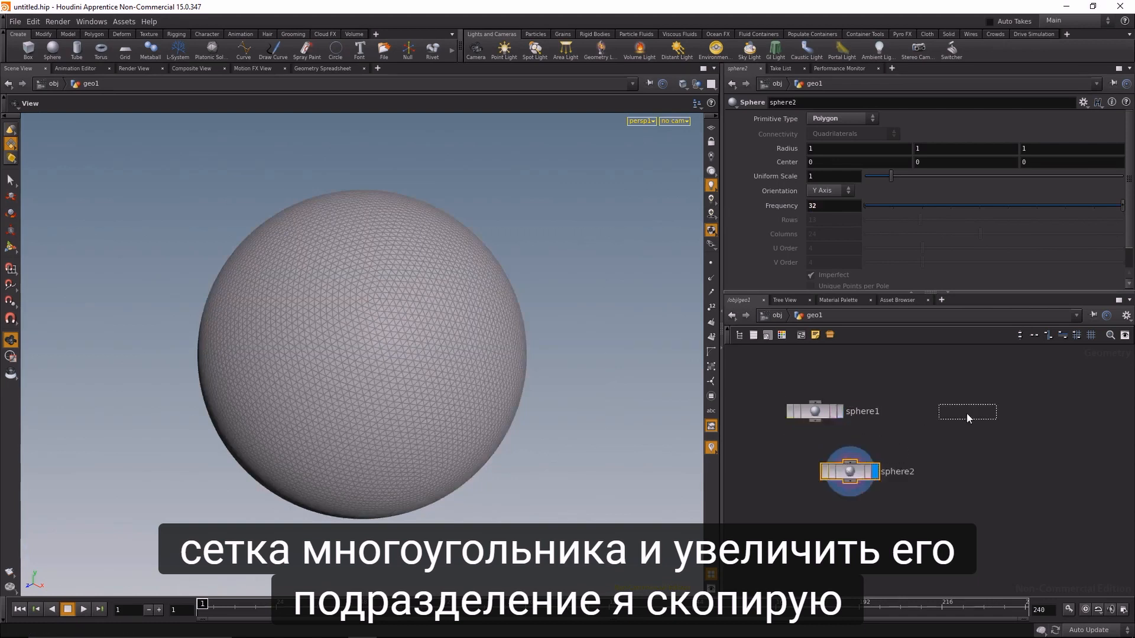
click(966, 414)
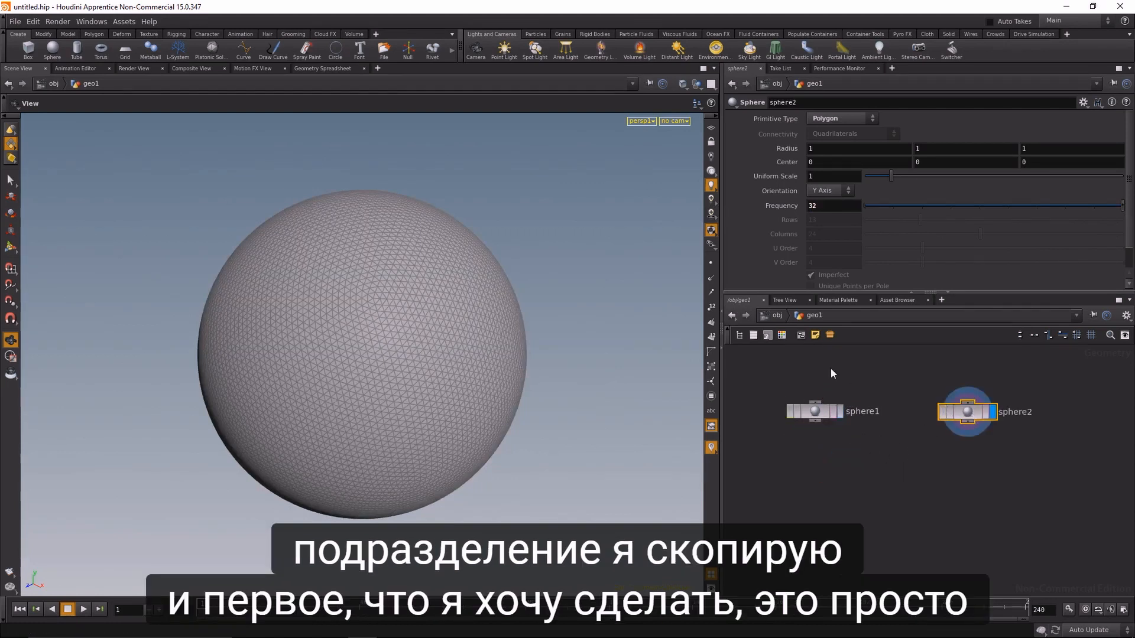
click(814, 414)
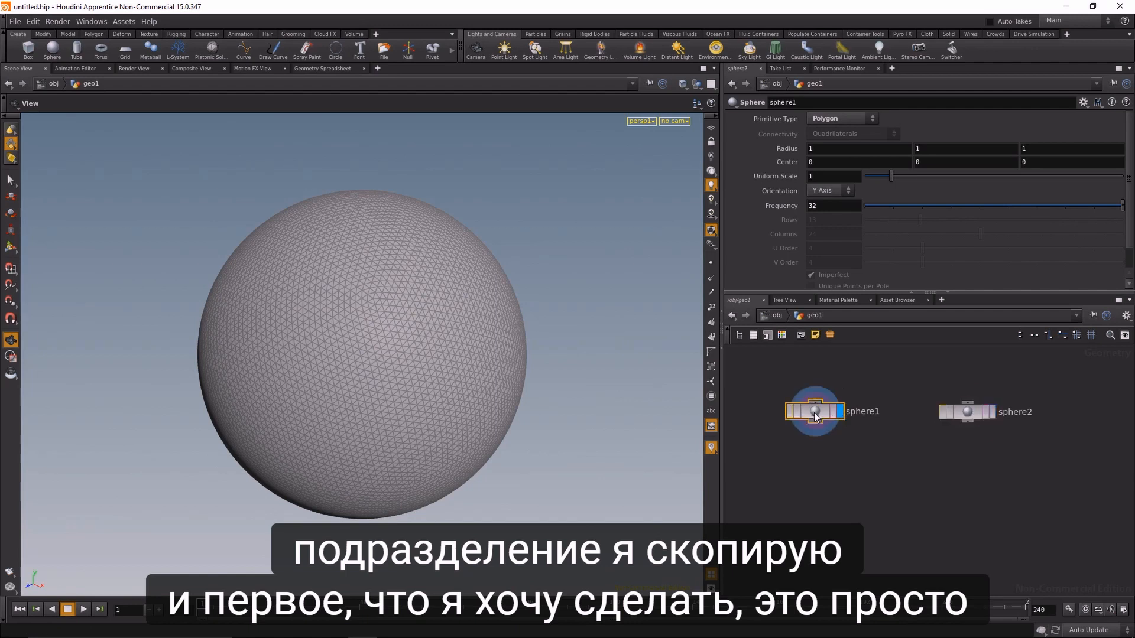
click(985, 412)
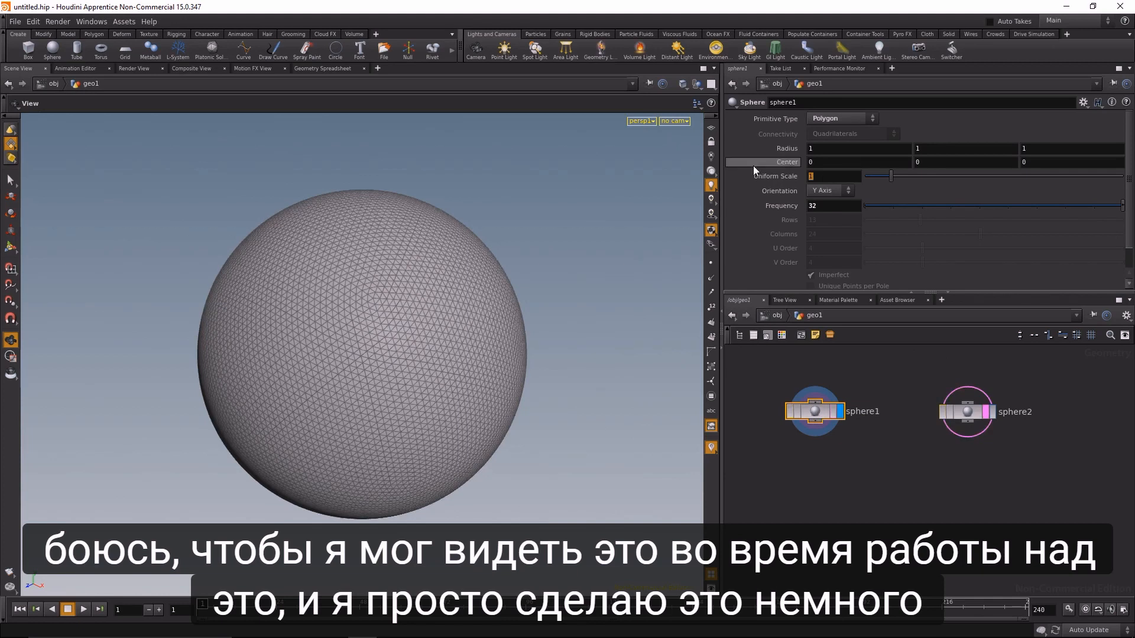
- Set sphere1's Uniform Scale to .3 and its Y Center to 1
text(.3)
key(Return)
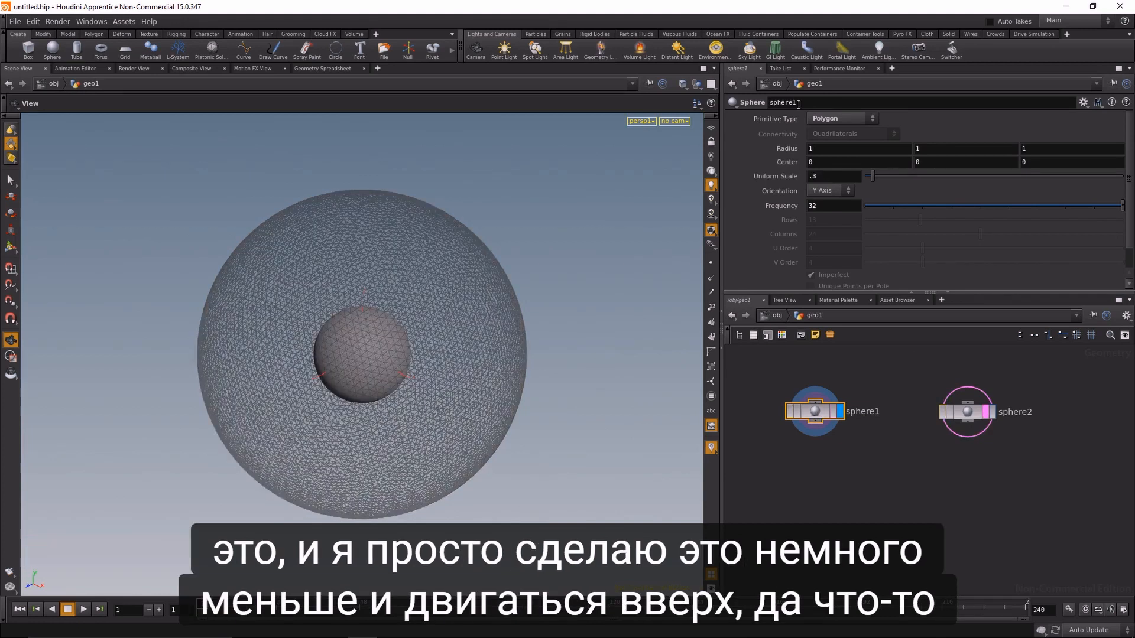
click(945, 162)
scroll(946, 161, up, 10)
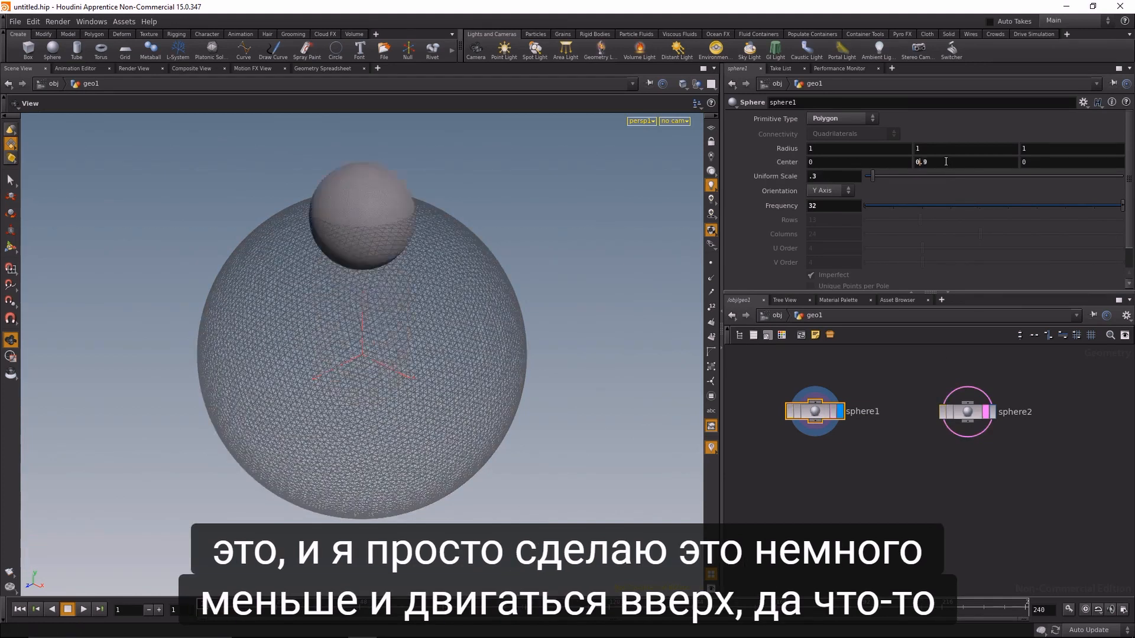
scroll(945, 161, down, 1)
scroll(945, 161, up, 1)
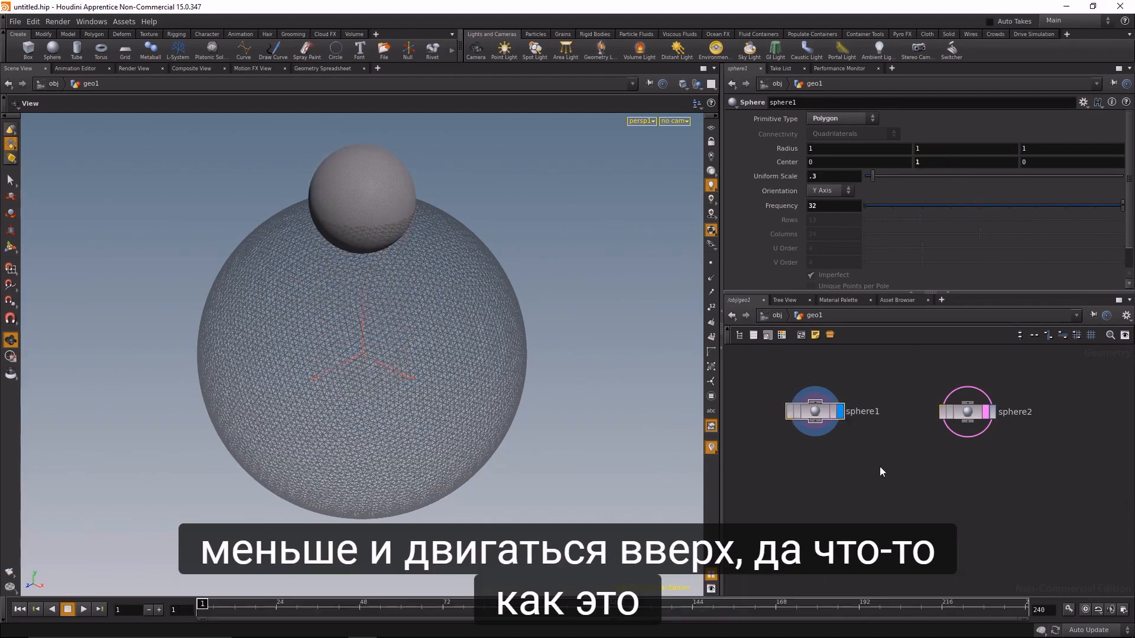
click(930, 477)
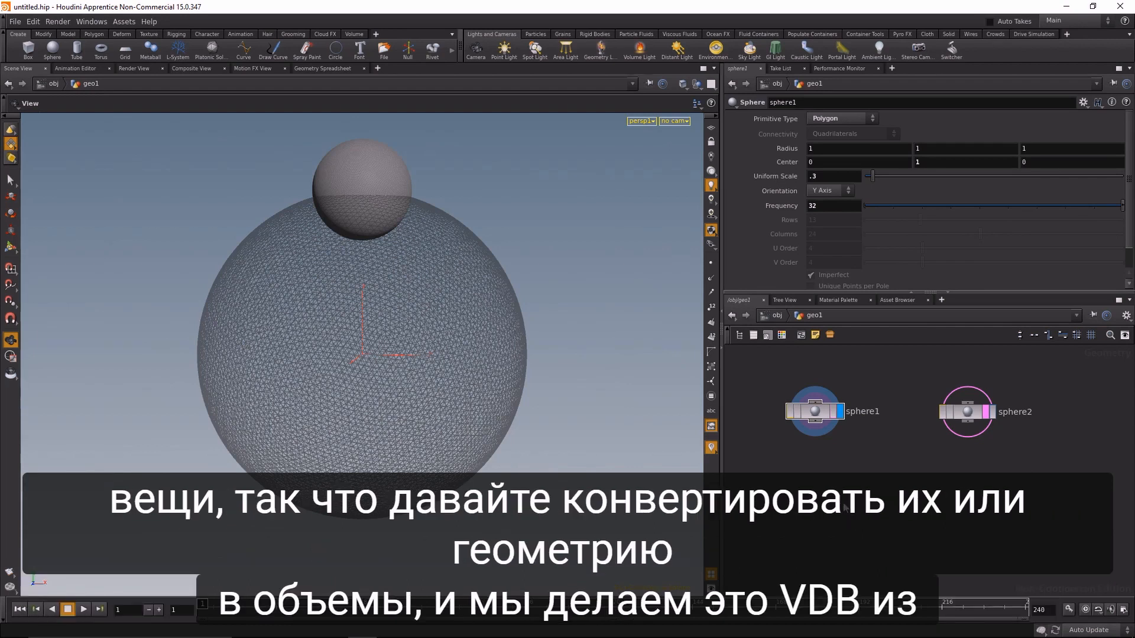
- Add a VDB from Polygons node below sphere1, connect sphere1 to it and display the result
key(Tab)
text(vdb)
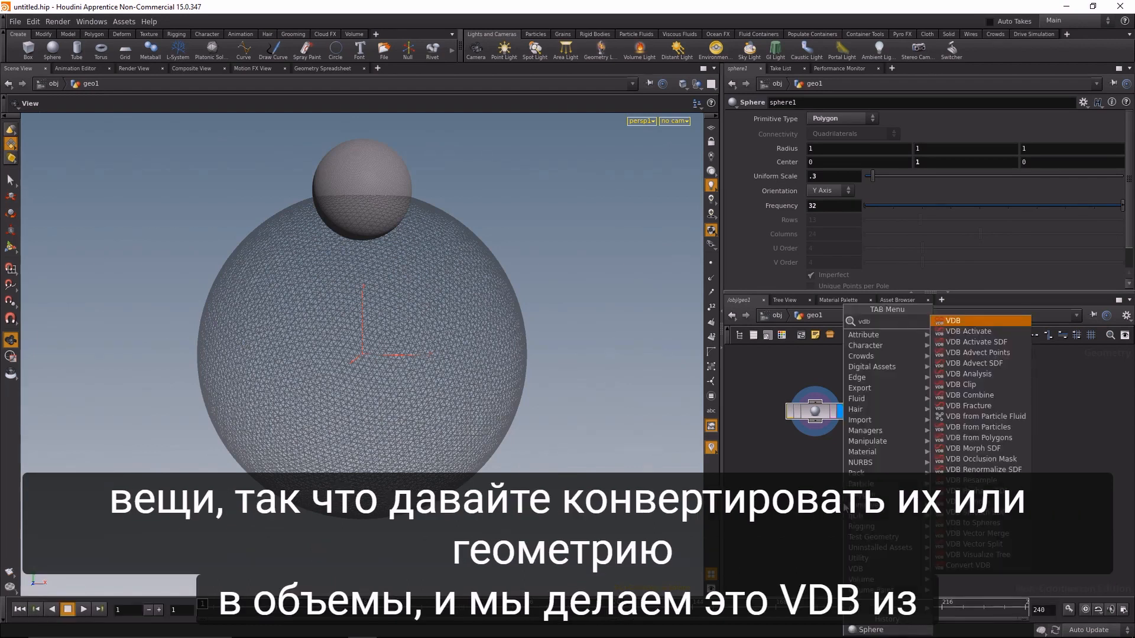
text(frompo)
key(Return)
drag(843, 507, 813, 480)
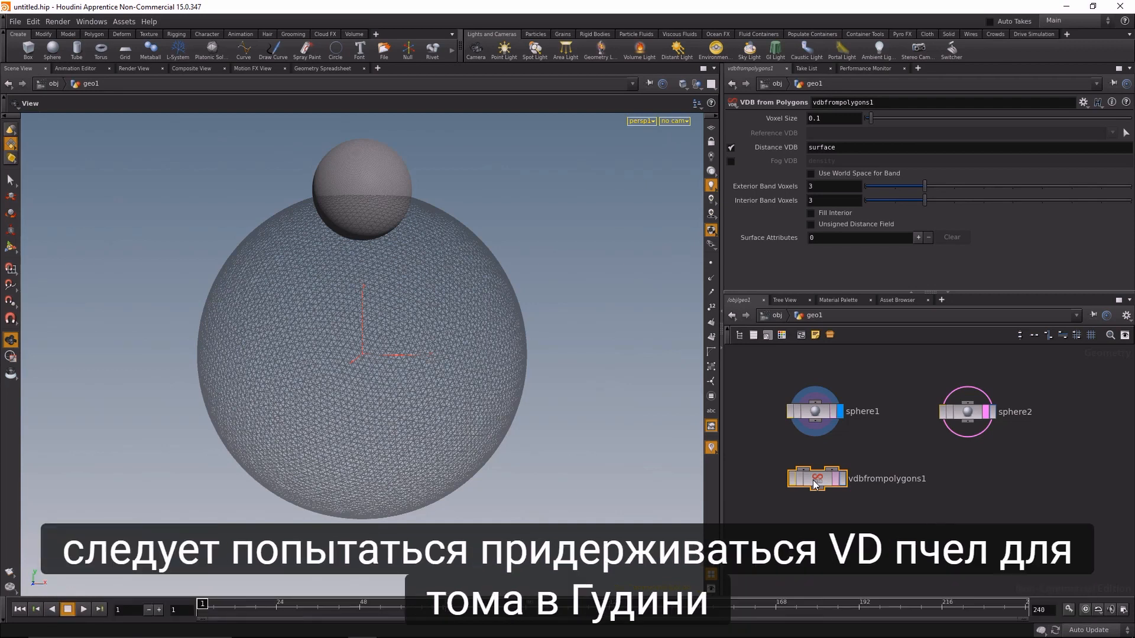
drag(819, 429, 843, 483)
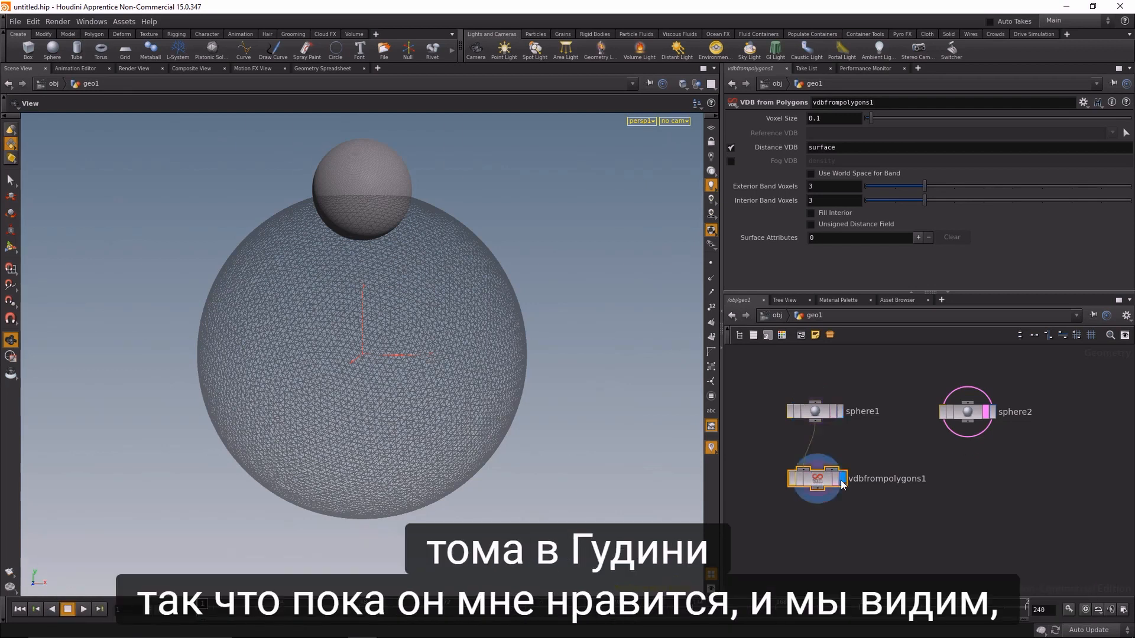
click(842, 484)
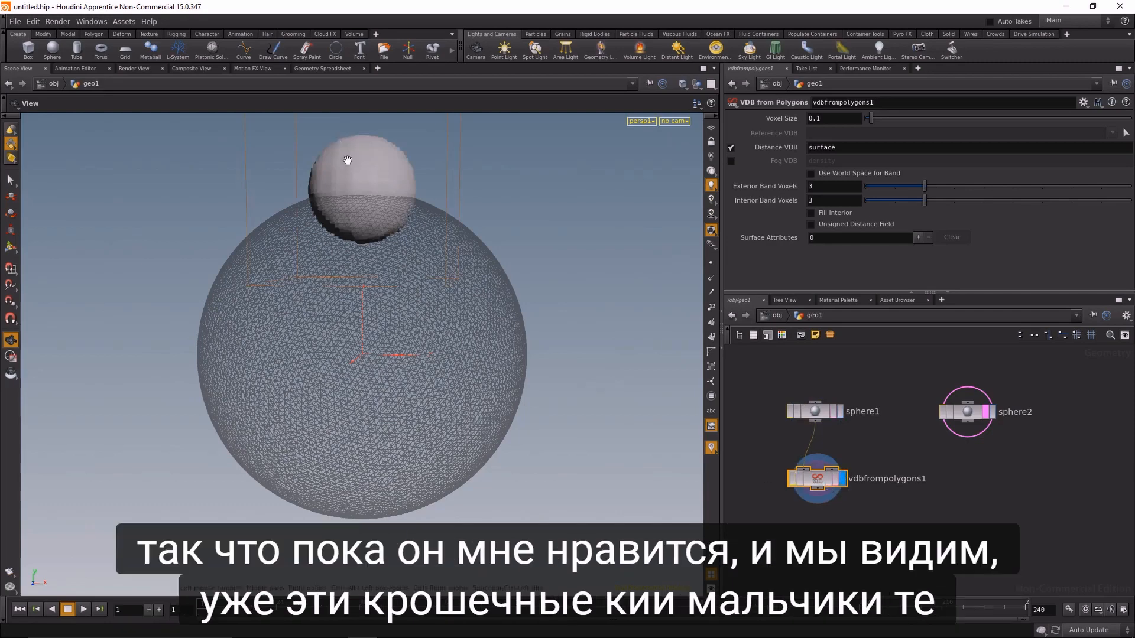
- Inspect the small sphere's coarse volume and set vdbfrompolygons1's Voxel Size to 0.02
scroll(347, 160, up, 5)
drag(379, 227, 418, 220)
scroll(418, 221, down, 2)
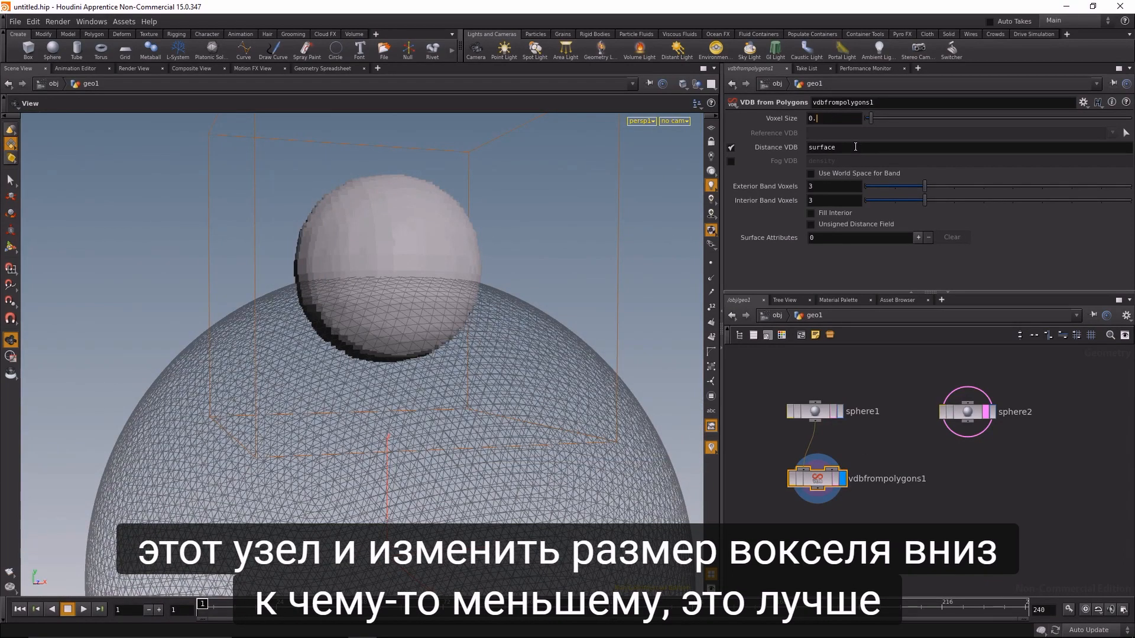
text(2)
key(Return)
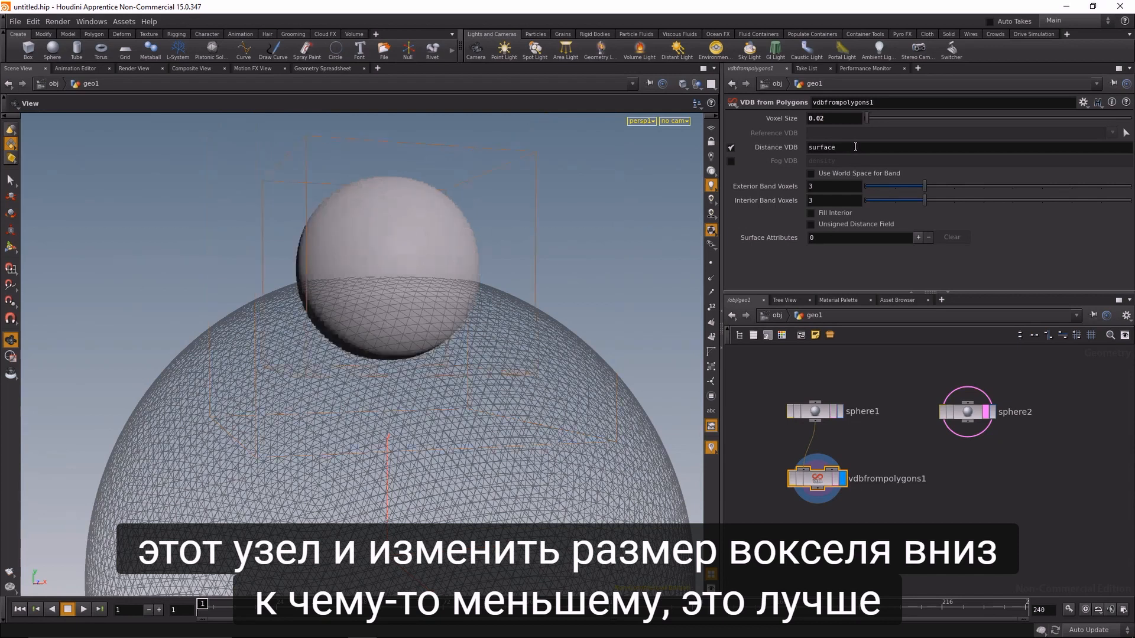
right_drag(470, 284, 463, 370)
drag(463, 370, 378, 363)
- Duplicate vdbfrompolygons1, place the copy under sphere2, and connect sphere2 to it
middle_drag(965, 574, 904, 570)
key(ctrl+c)
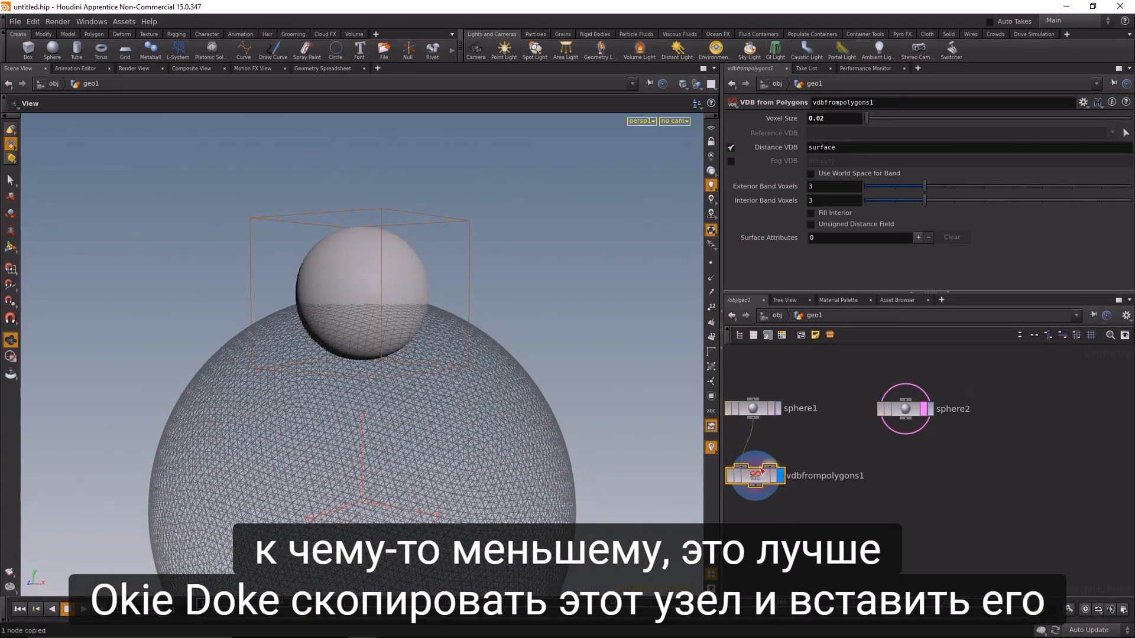
key(ctrl+v)
drag(764, 485, 903, 481)
drag(904, 419, 889, 470)
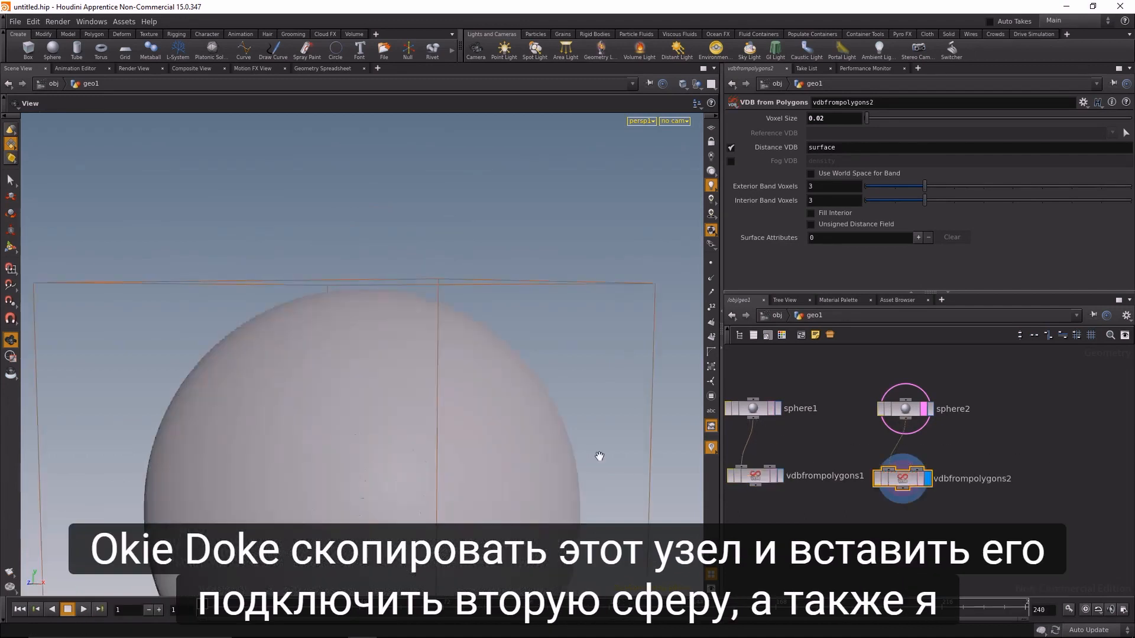
- Compare the two volumes by displaying vdbfrompolygons1 and returning the display to vdbfrompolygons2
drag(407, 515, 508, 434)
click(781, 478)
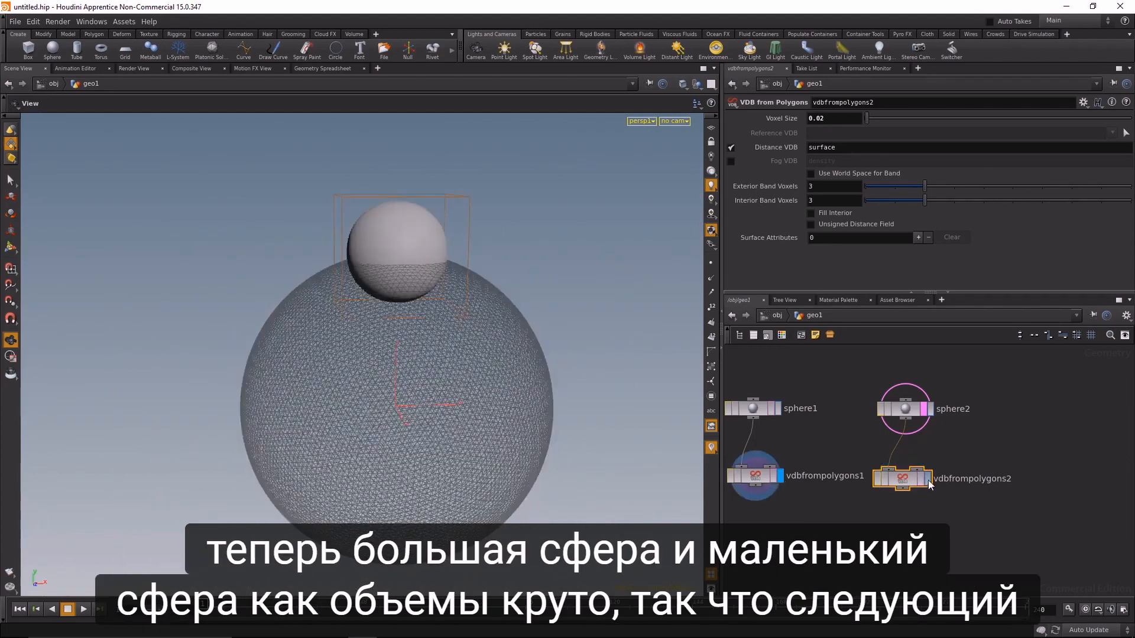
click(927, 480)
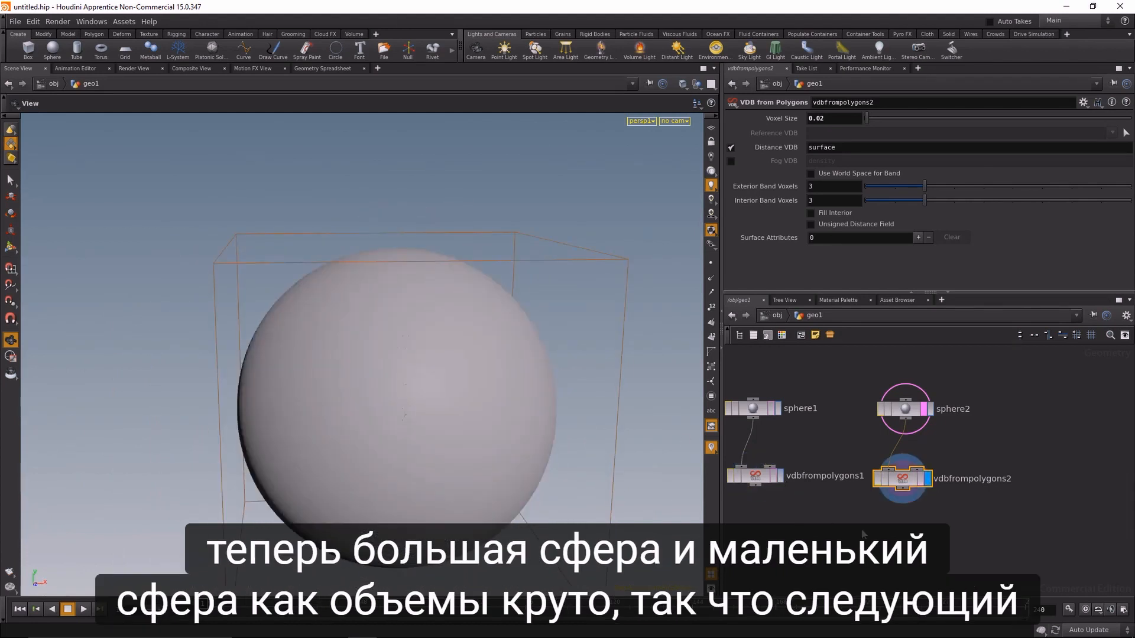
middle_drag(862, 531, 931, 515)
drag(524, 470, 579, 474)
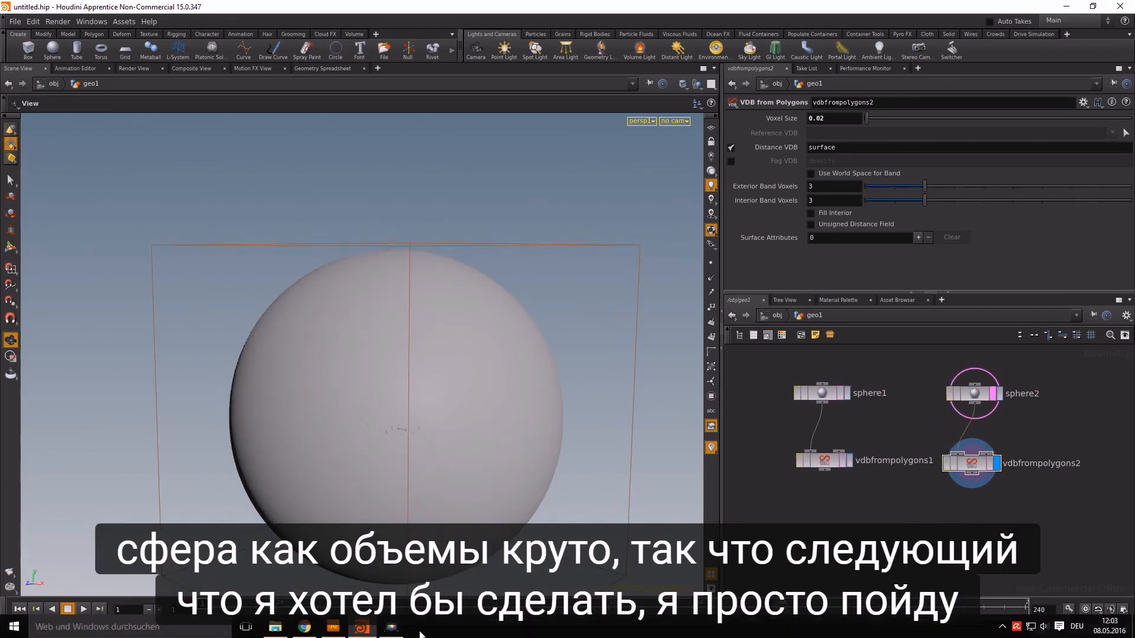
- Review the expand-object diagrams in Illustrator and return to Houdini
click(332, 627)
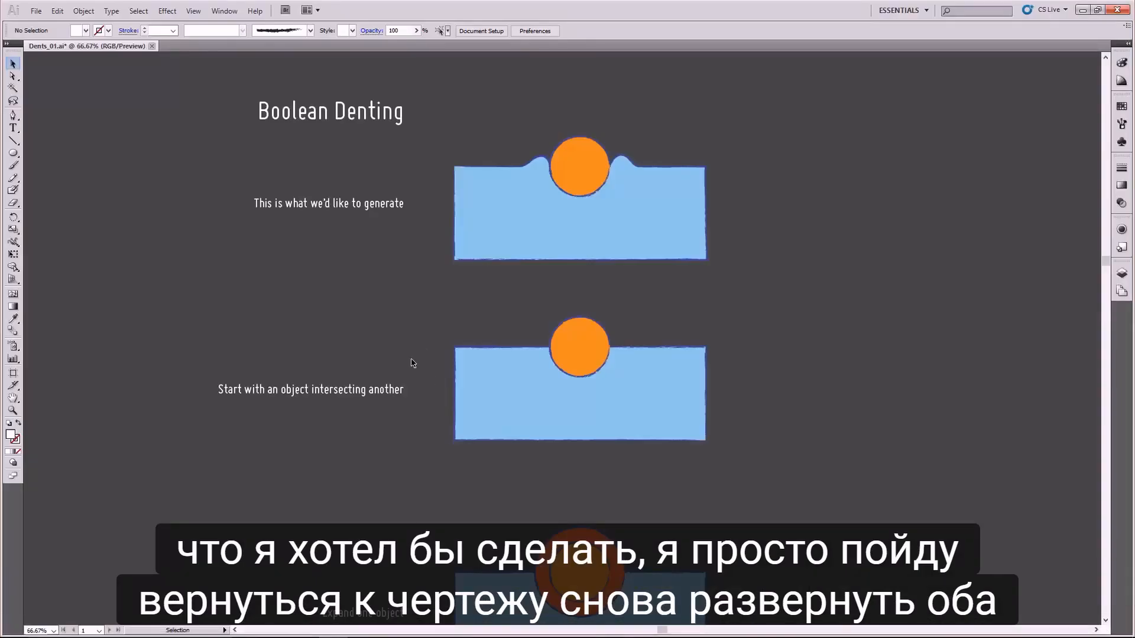
scroll(412, 363, down, 3)
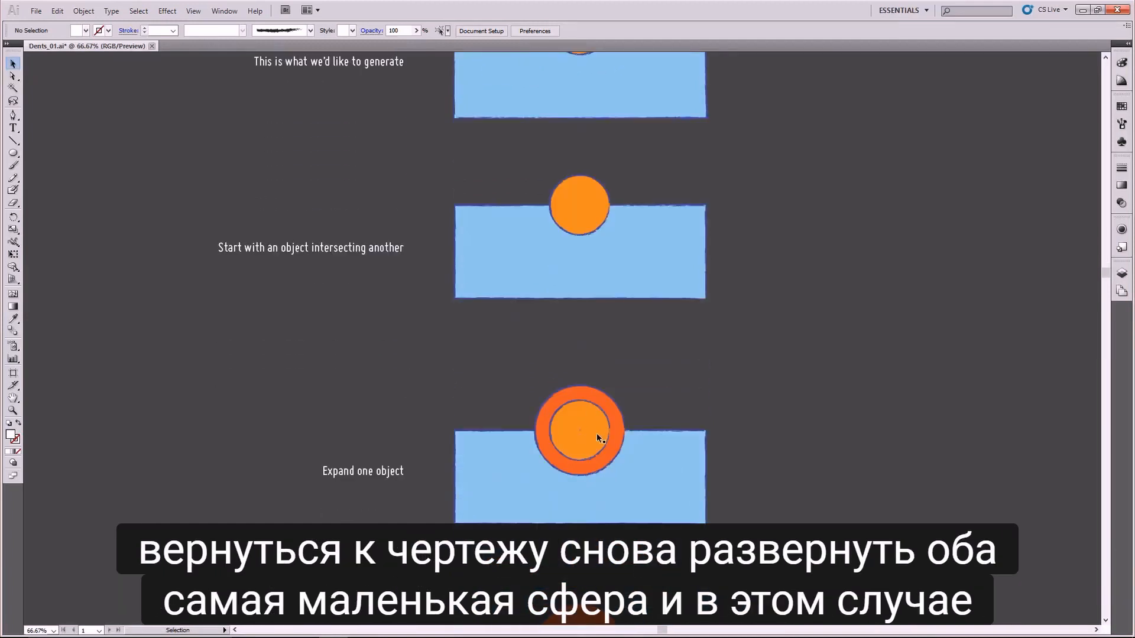
scroll(667, 492, down, 2)
scroll(667, 492, down, 2)
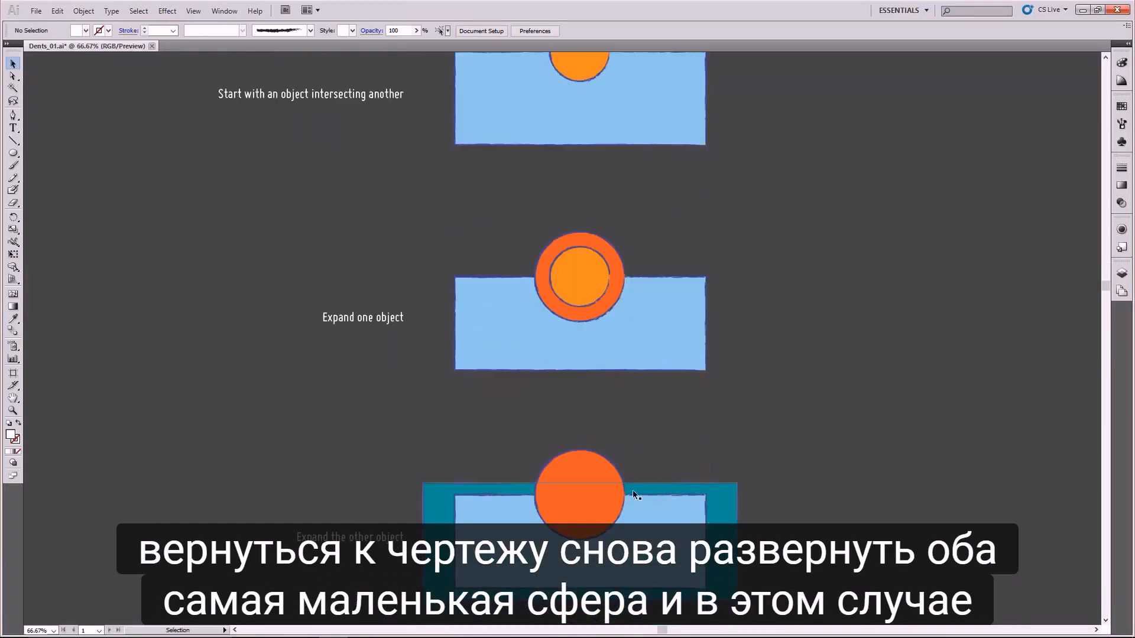
click(1082, 10)
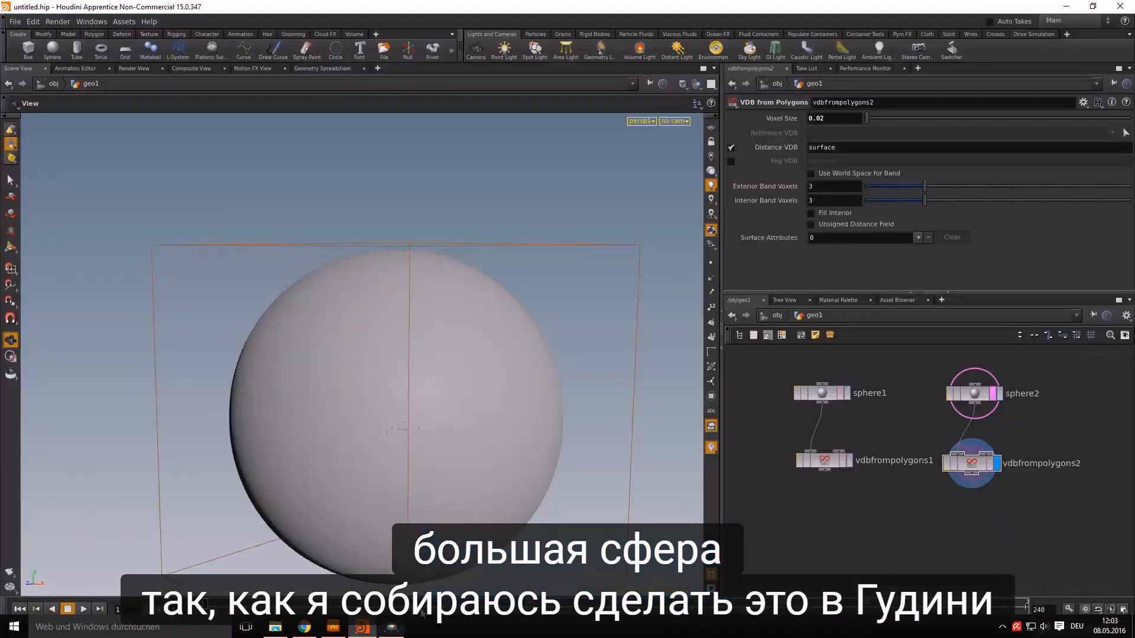
- Add a VDB Reshape SDF node below vdbfrompolygons1, connect vdbfrompolygons1 to its first input and display the result
key(Tab)
text(vdbres)
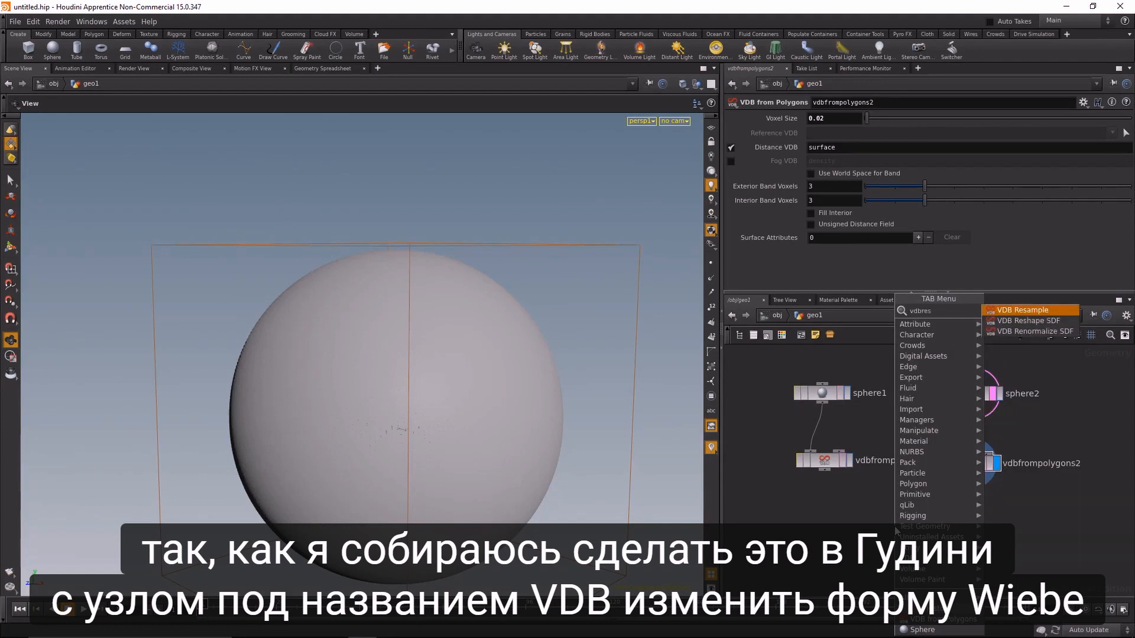
key(Down)
key(Return)
click(895, 527)
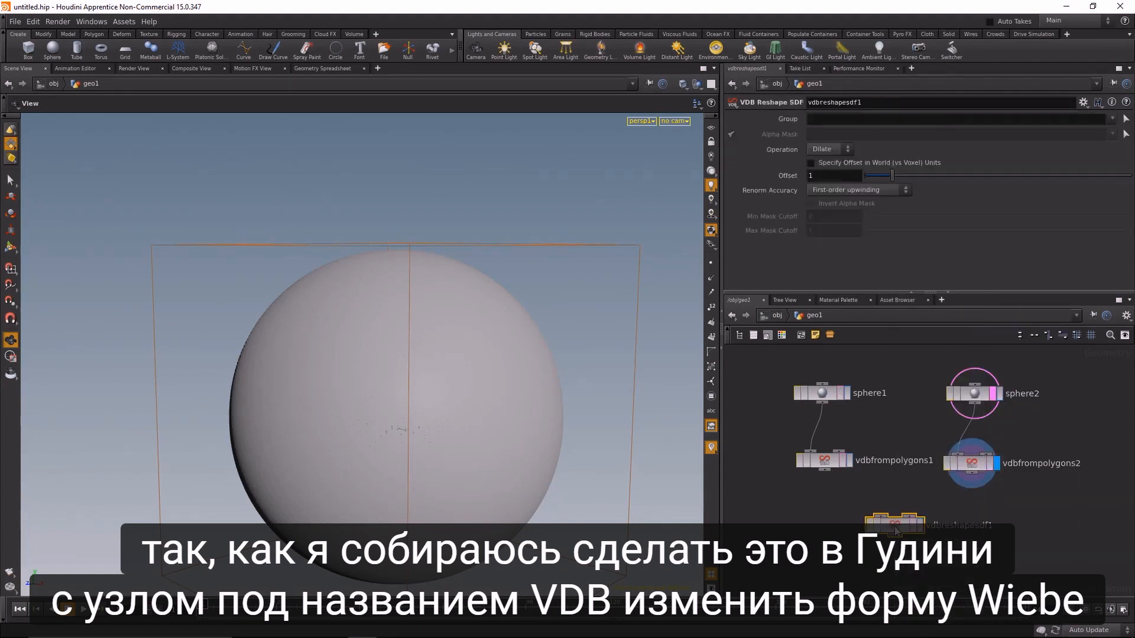
drag(895, 529, 830, 528)
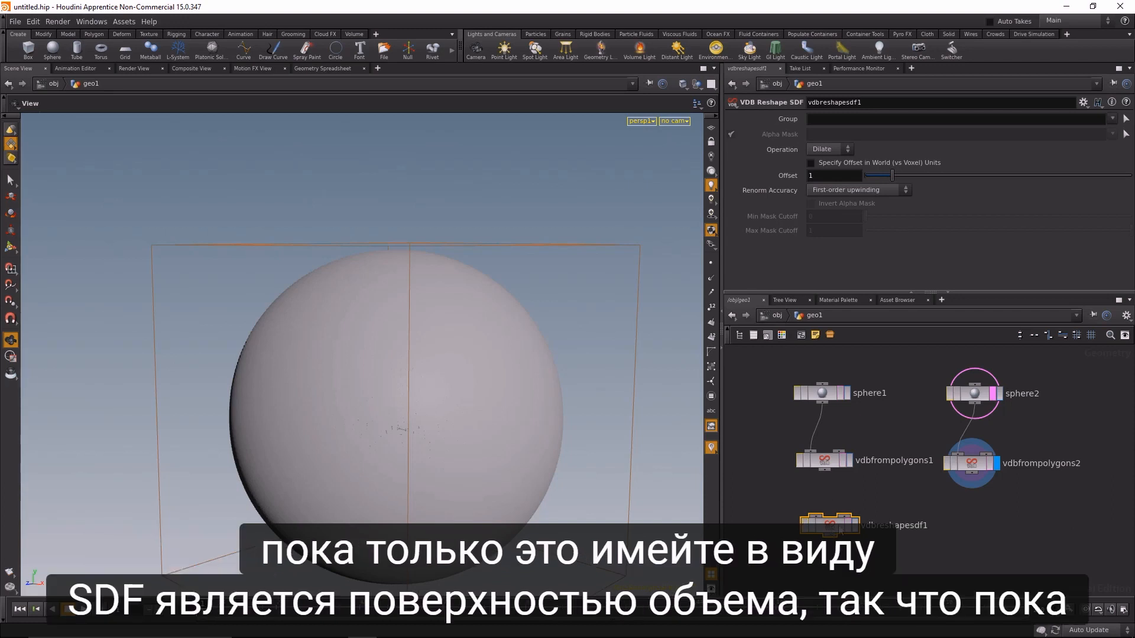
drag(825, 473, 817, 515)
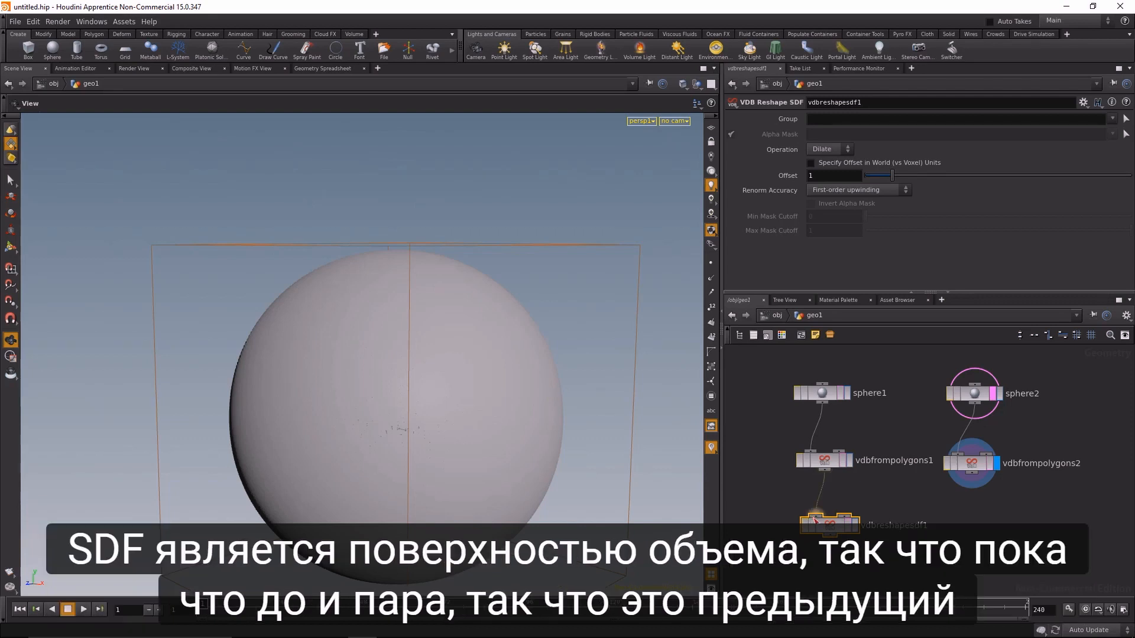
click(851, 523)
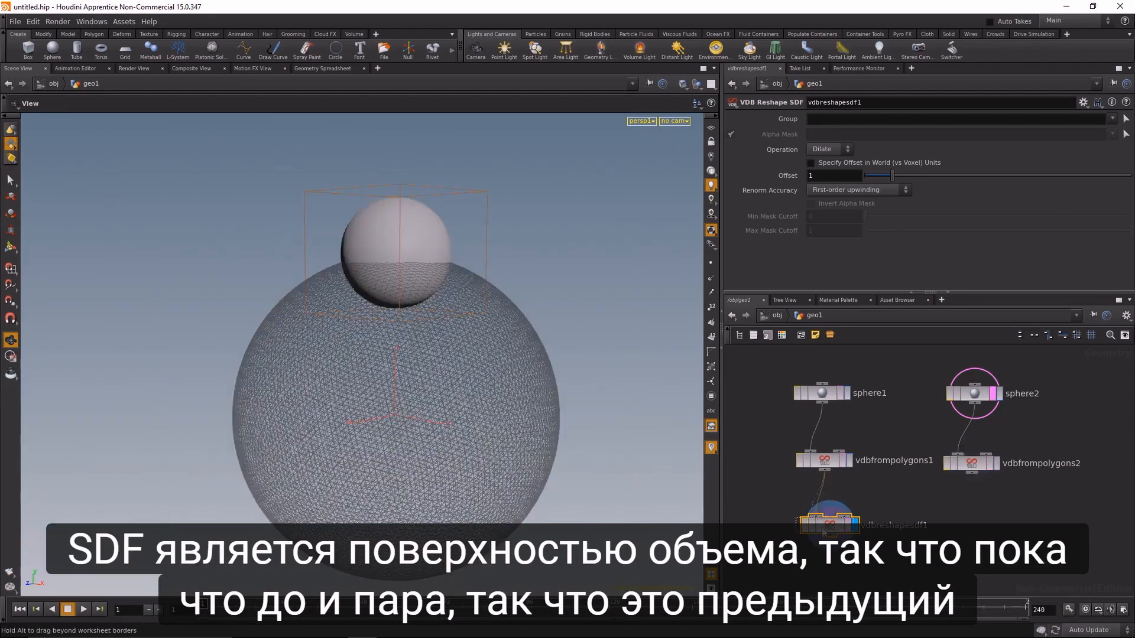
- Compare the small sphere's volume before and after dilation by alternating the display between vdbfrompolygons1 and vdbreshapesdf1
click(849, 461)
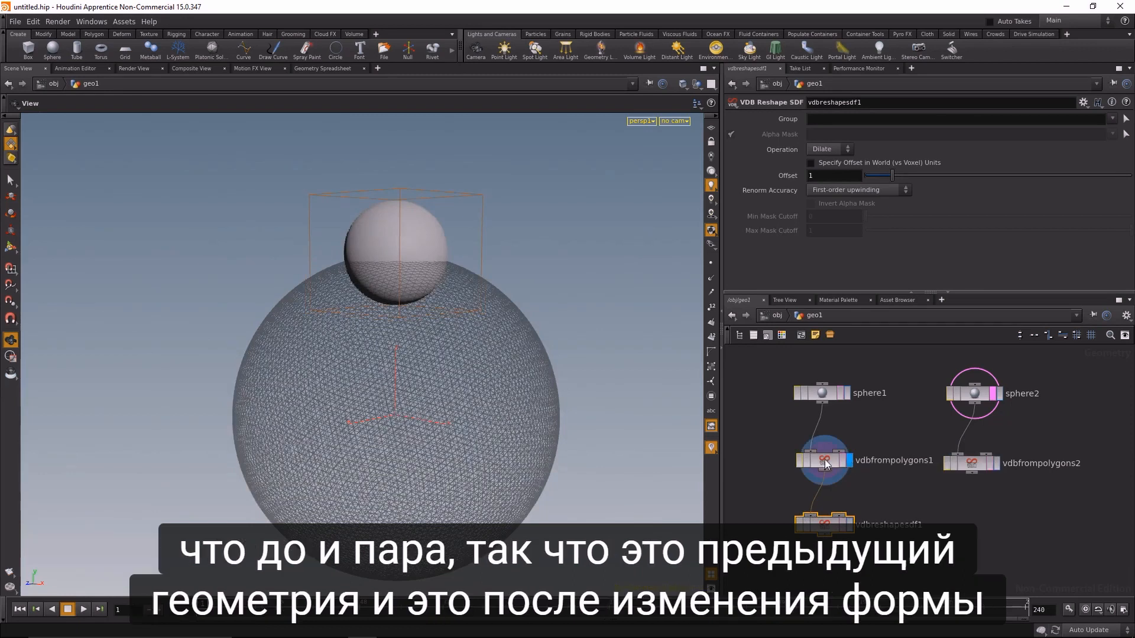
click(850, 523)
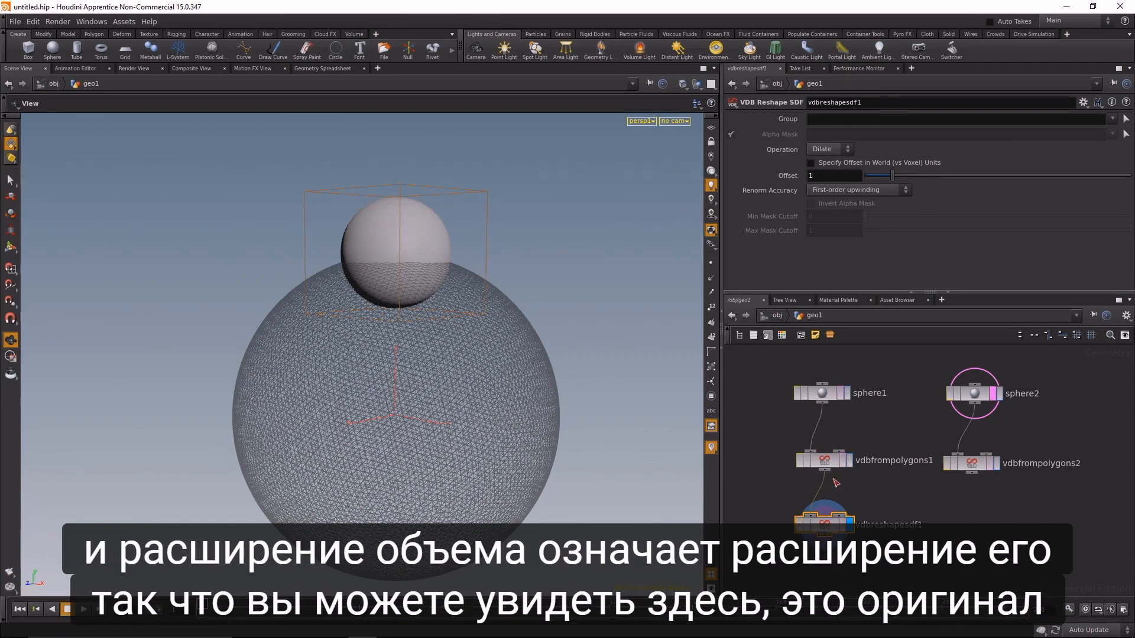
click(849, 460)
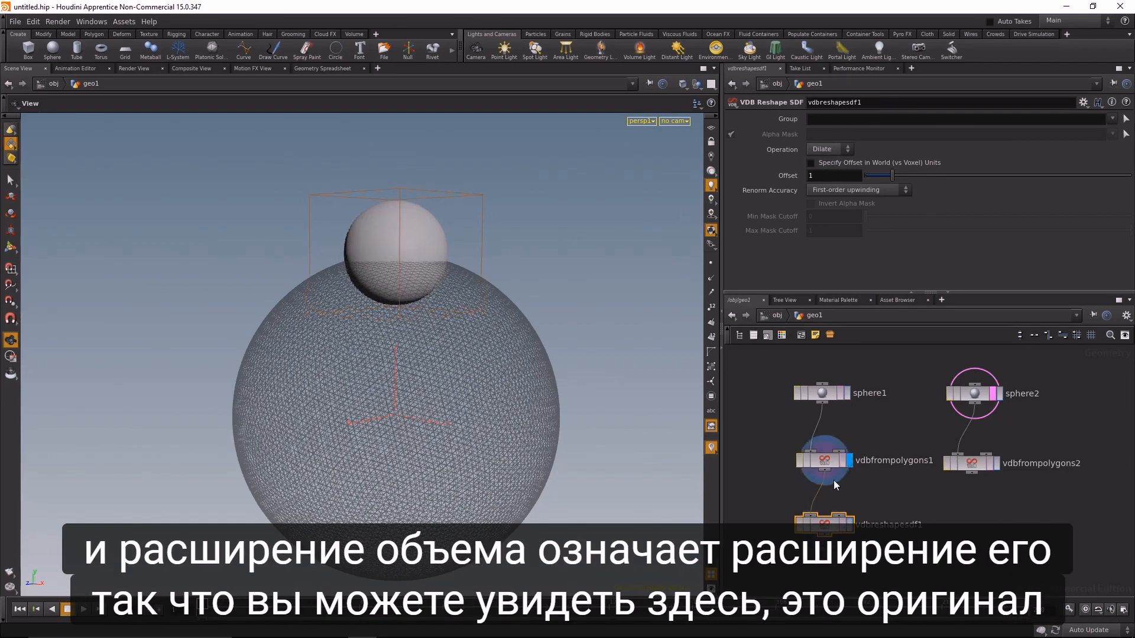
click(850, 523)
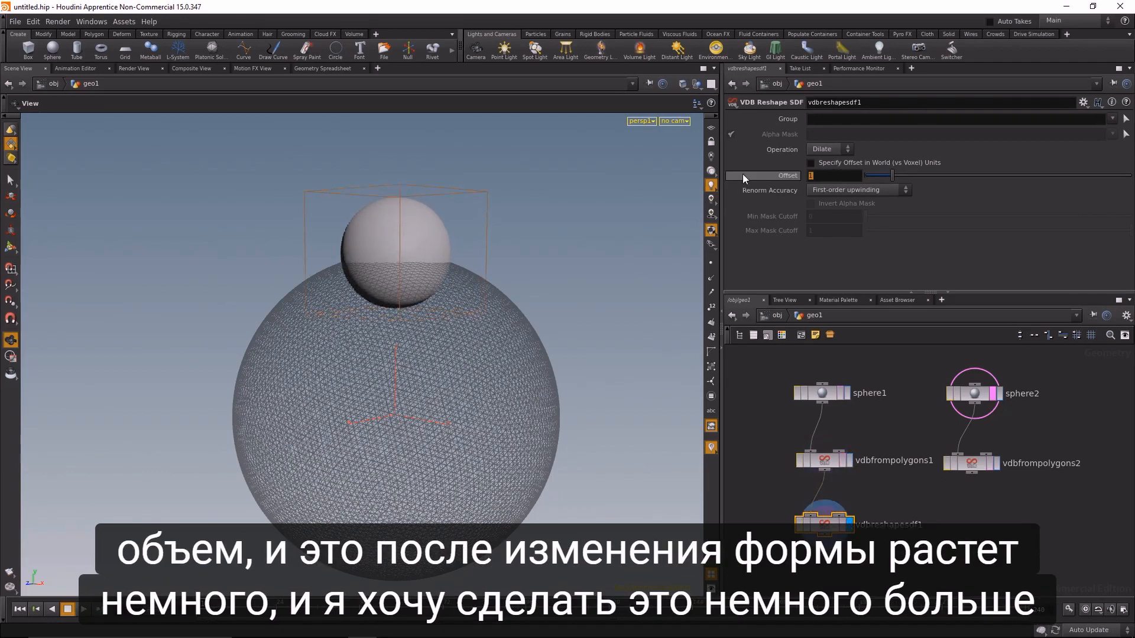
- Try an Offset of 5 on vdbreshapesdf1 and reduce it to 4 voxels
text(5)
key(Return)
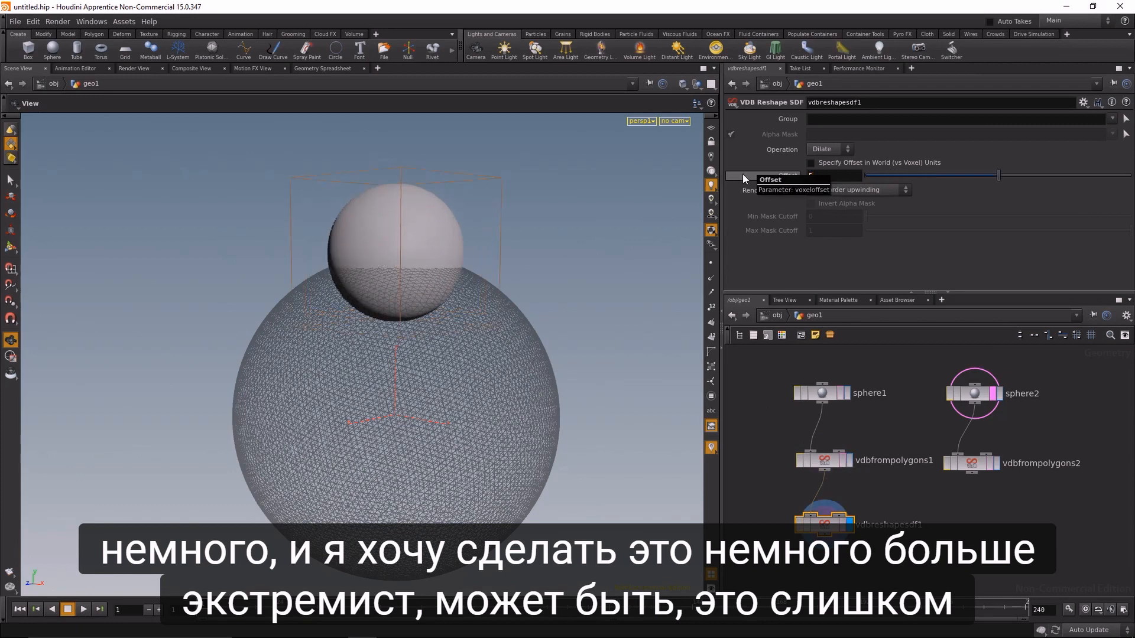
drag(825, 176, 773, 172)
text(4)
key(Return)
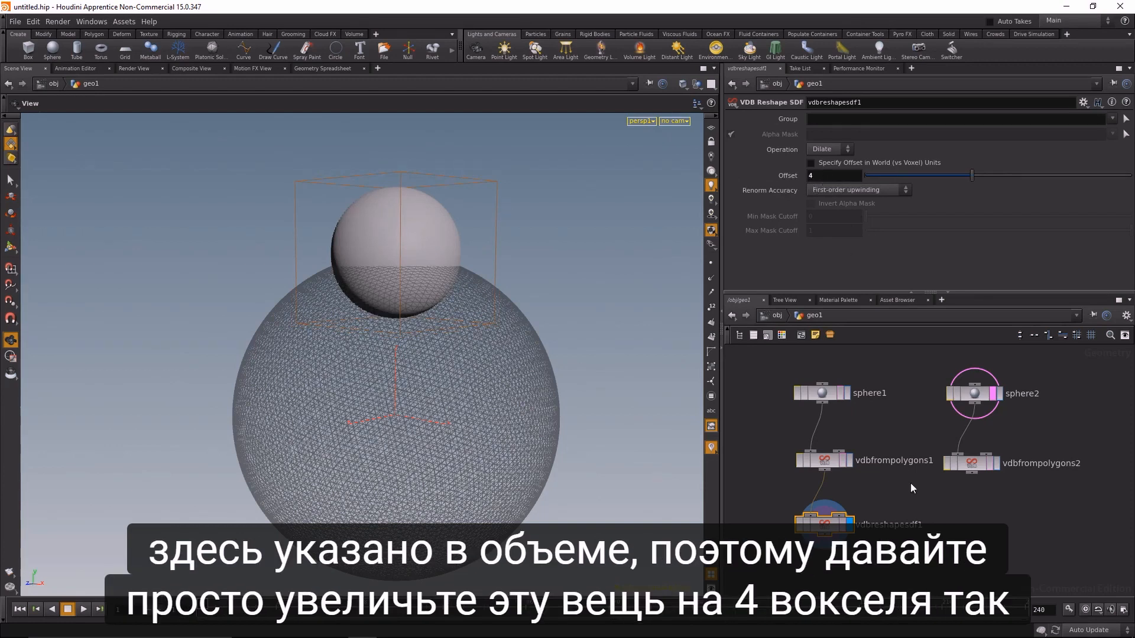
- Duplicate vdbreshapesdf1, place the copy under vdbfrompolygons2, connect vdbfrompolygons2 to it and display it
key(ctrl+c)
key(ctrl+v)
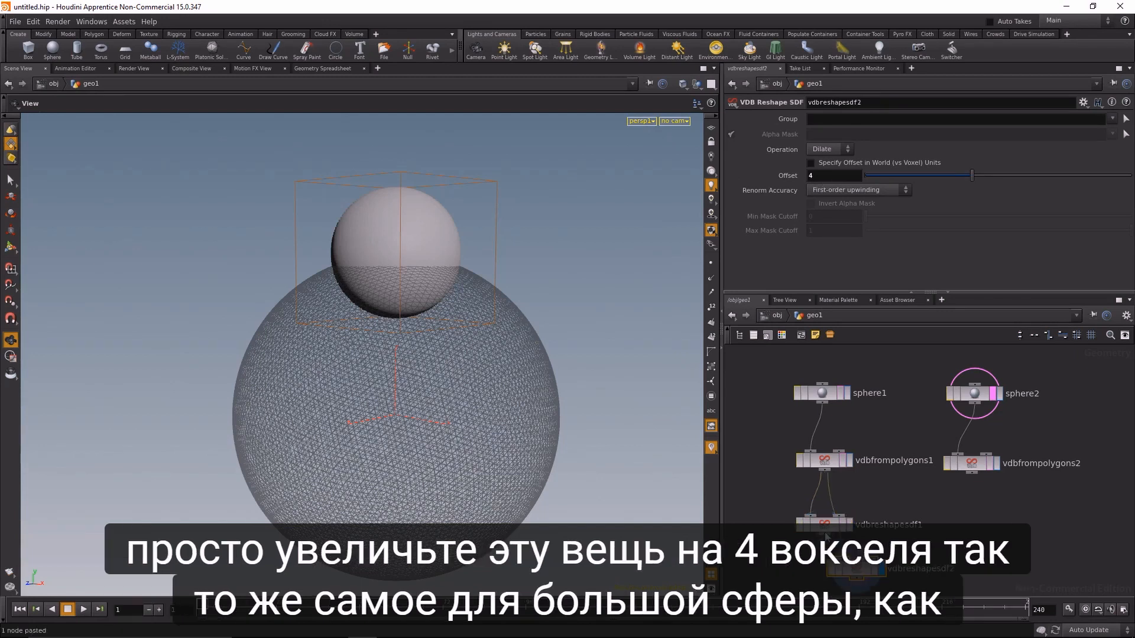
drag(864, 569, 969, 531)
mouse_move(972, 474)
mouse_down()
mouse_move(947, 518)
mouse_move(975, 524)
mouse_up()
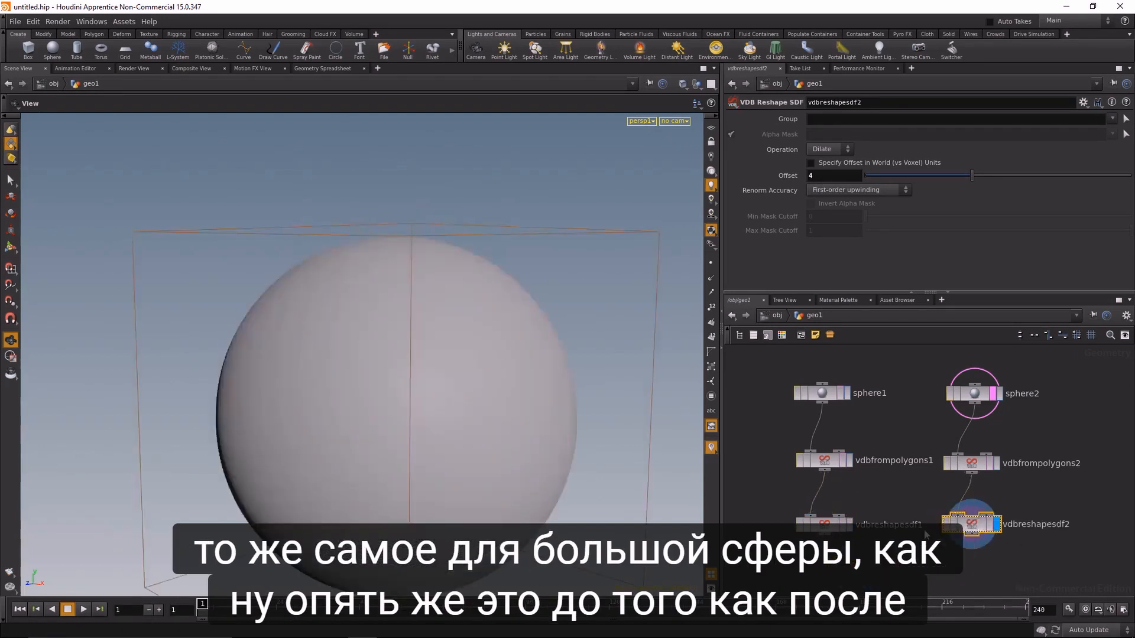
- Compare the large sphere's volume before and after dilation, and display vdbreshapesdf1 to view the expanded small sphere
click(997, 464)
click(997, 528)
middle_drag(920, 546, 924, 494)
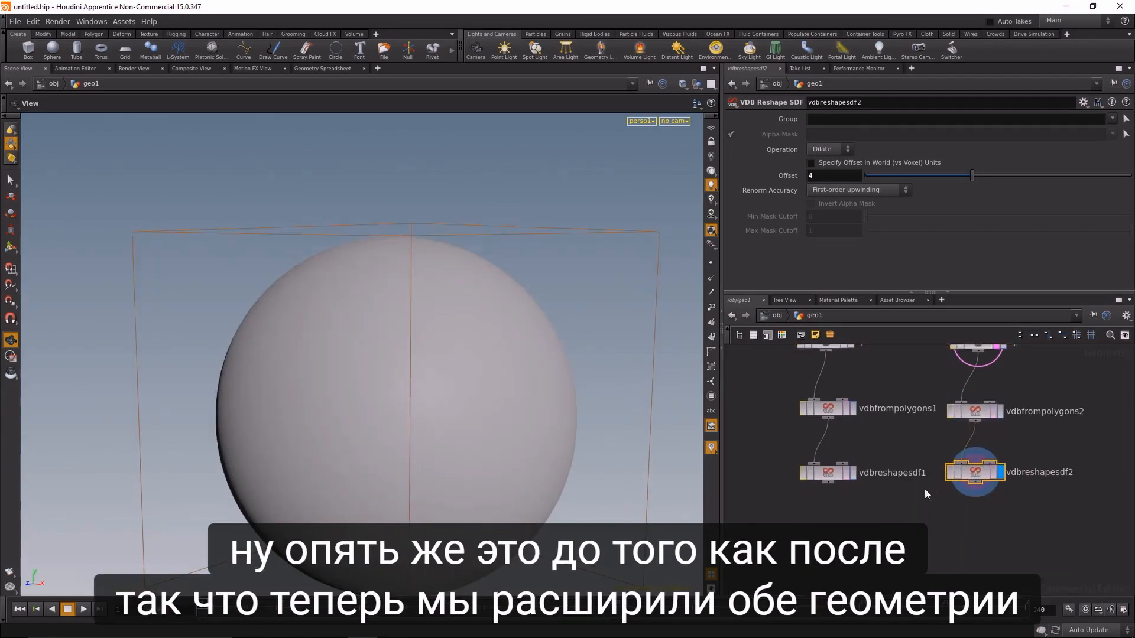
click(852, 473)
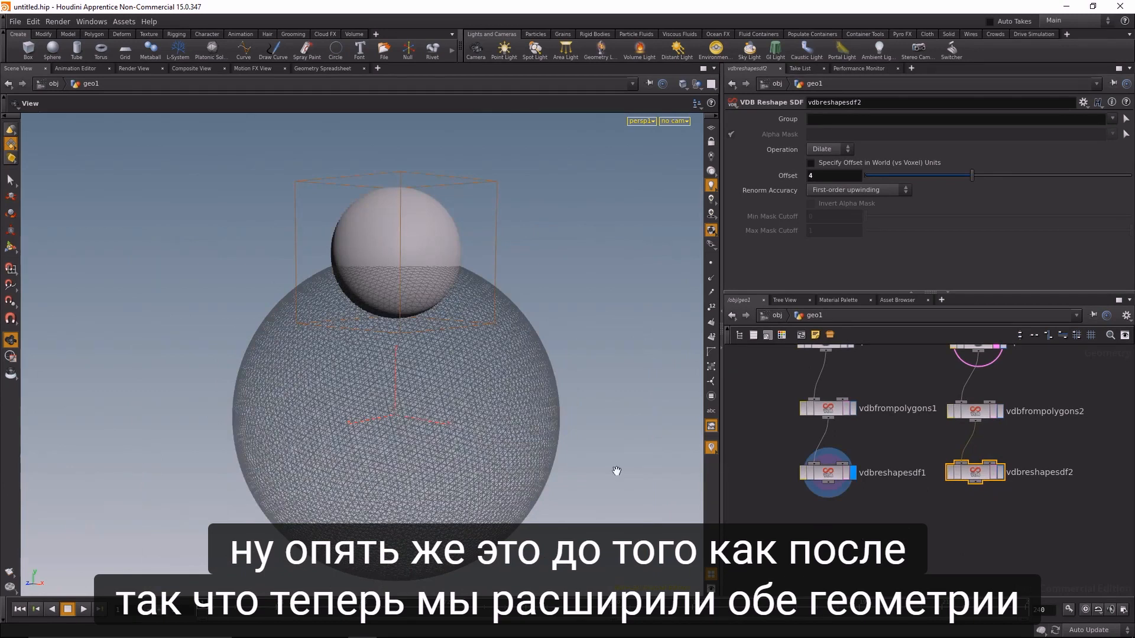
- Switch to Illustrator and review the diagram for intersecting both expanded objects
click(332, 626)
scroll(778, 455, down, 6)
scroll(778, 455, down, 5)
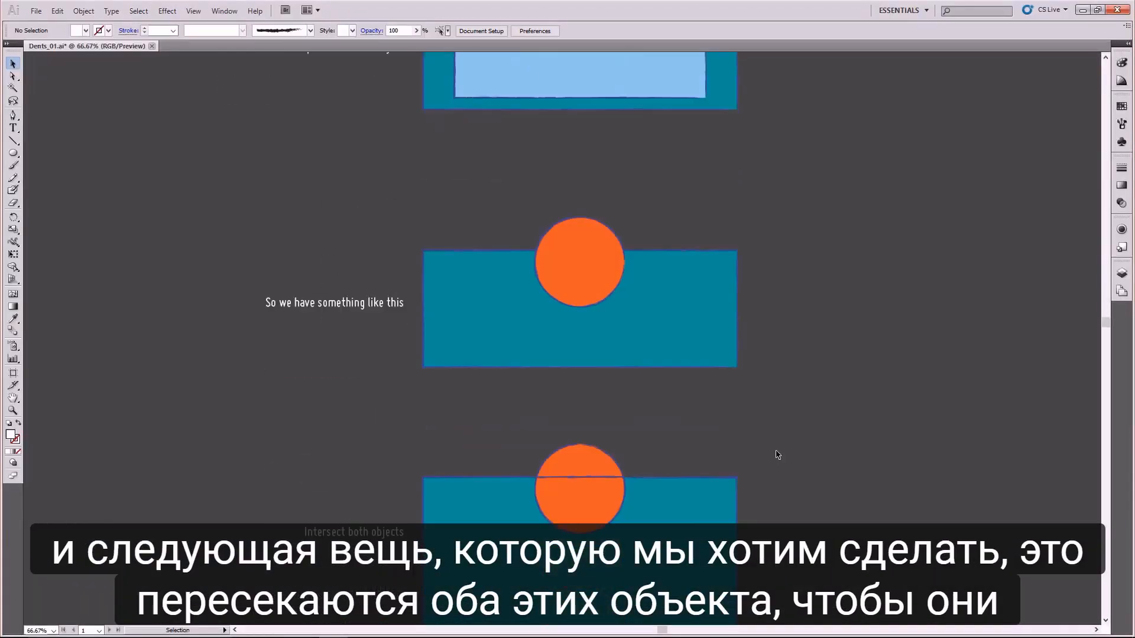
scroll(777, 454, down, 1)
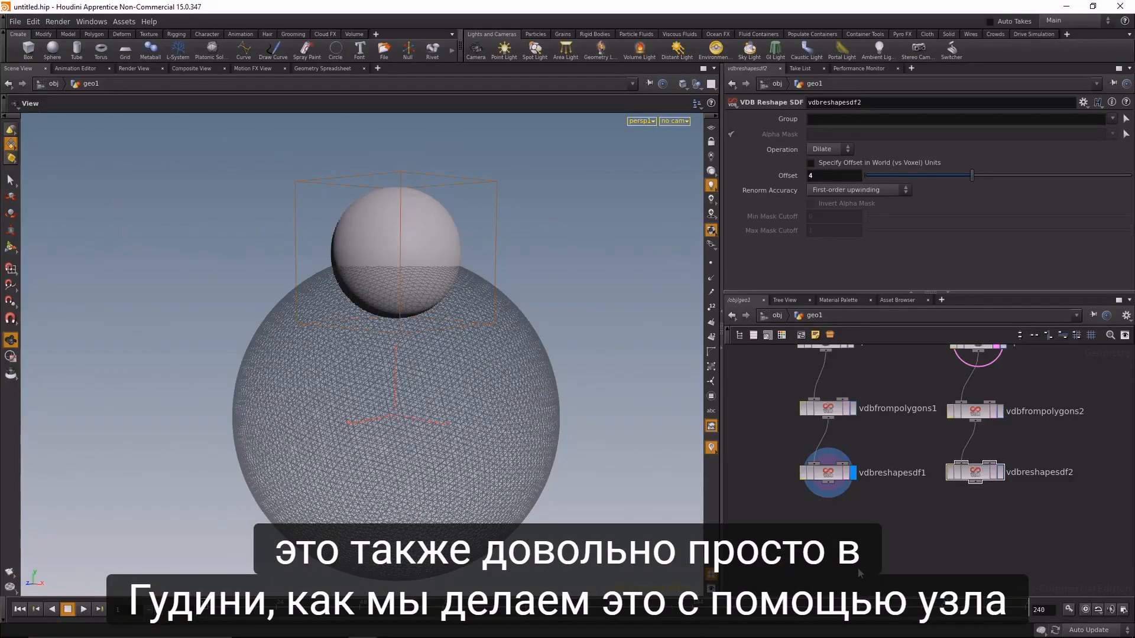
- Add a VDB Combine node fed by vdbreshapesdf1 and vdbreshapesdf2, display it, and set its Operation to SDF Intersection
key(Tab)
text(vdbc)
key(Down)
key(Return)
drag(859, 572, 917, 559)
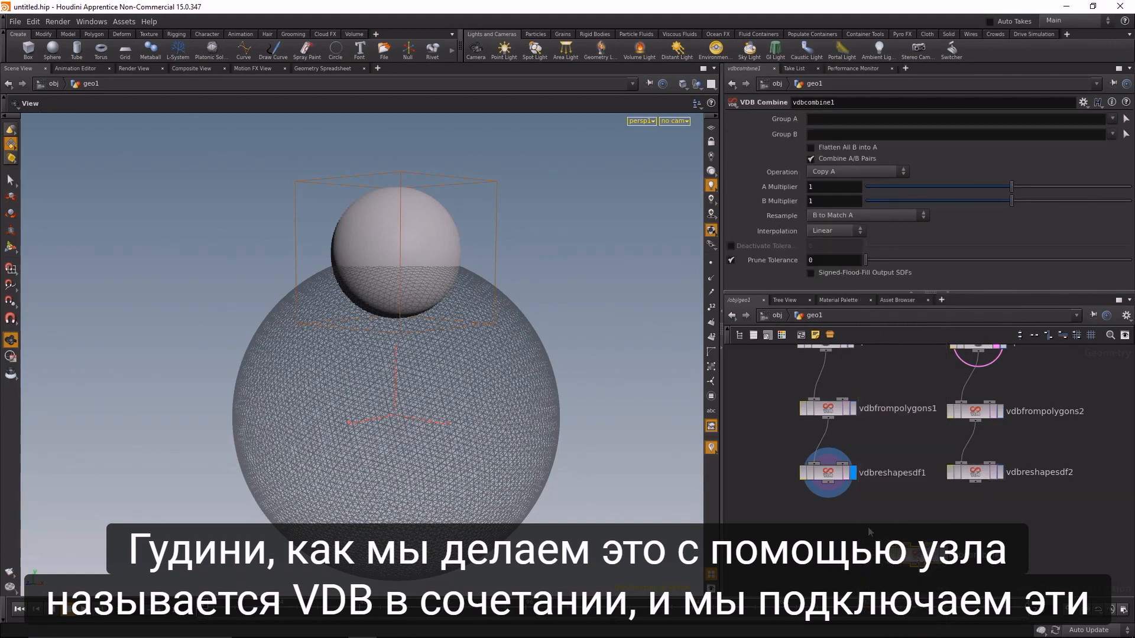
click(828, 484)
click(974, 483)
click(942, 558)
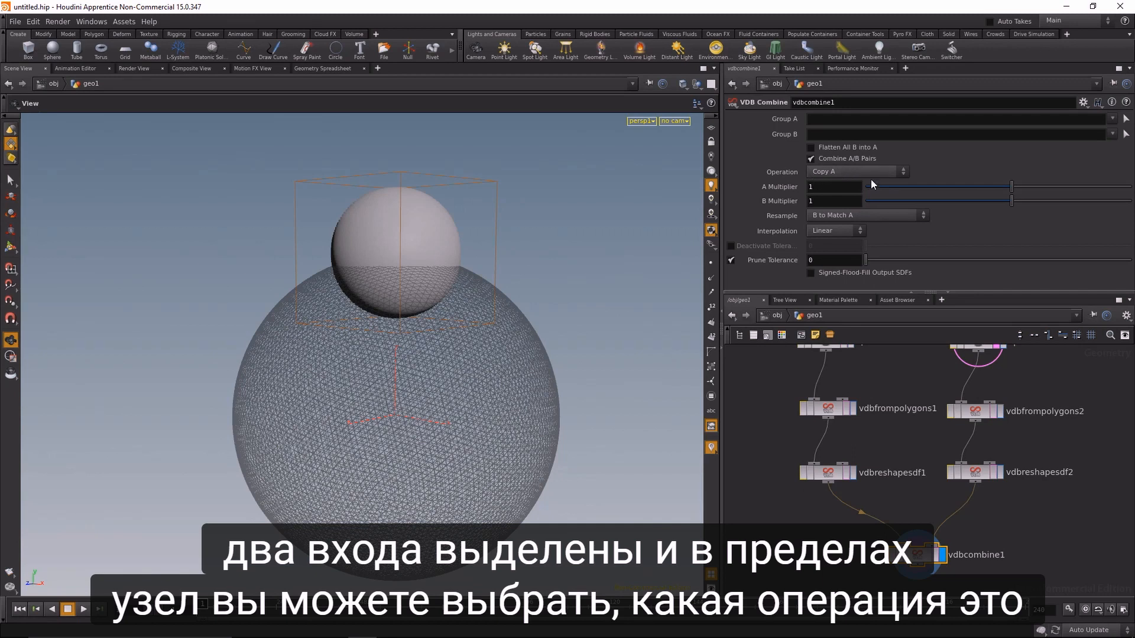
click(834, 169)
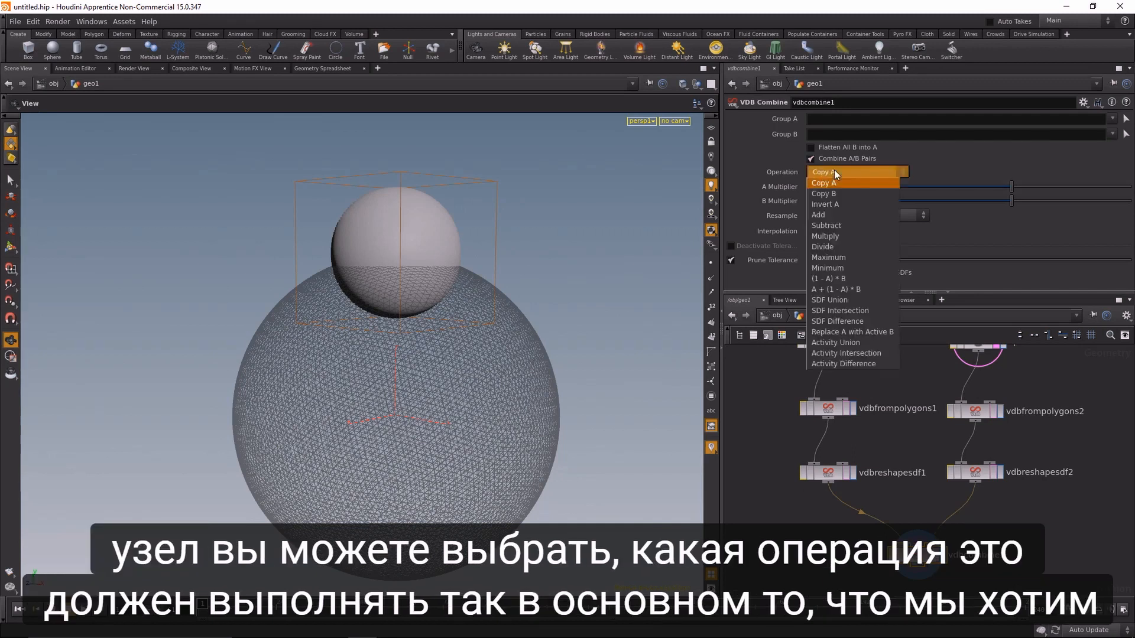
click(835, 311)
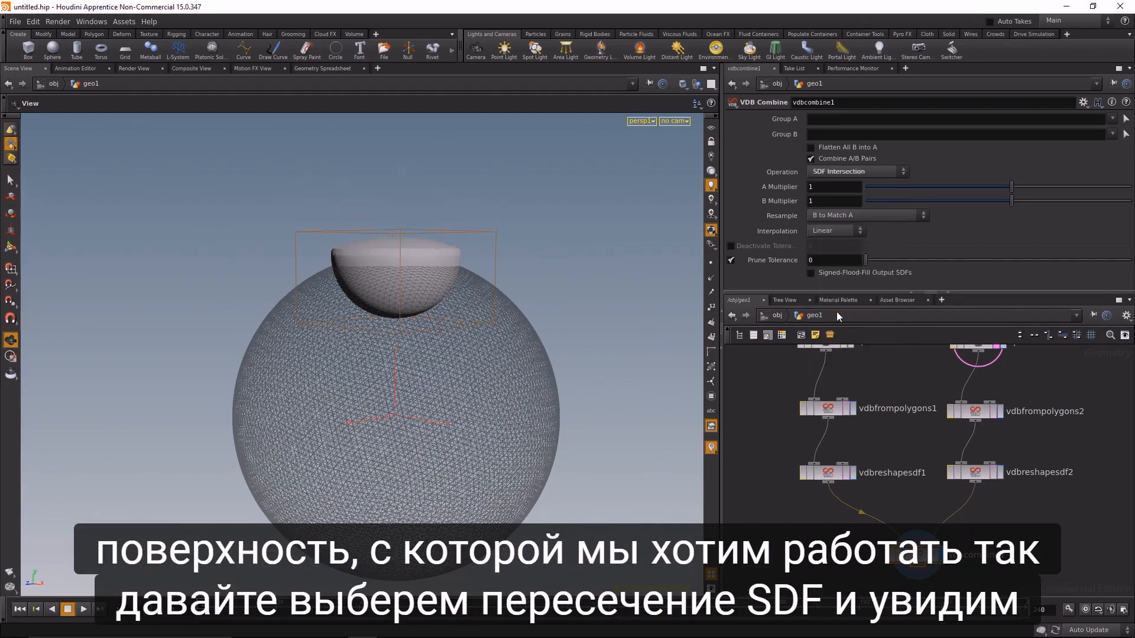
- Inspect the intersection volume from another angle and compare it with the two expanded sphere volumes
drag(460, 277, 481, 254)
click(999, 472)
click(853, 472)
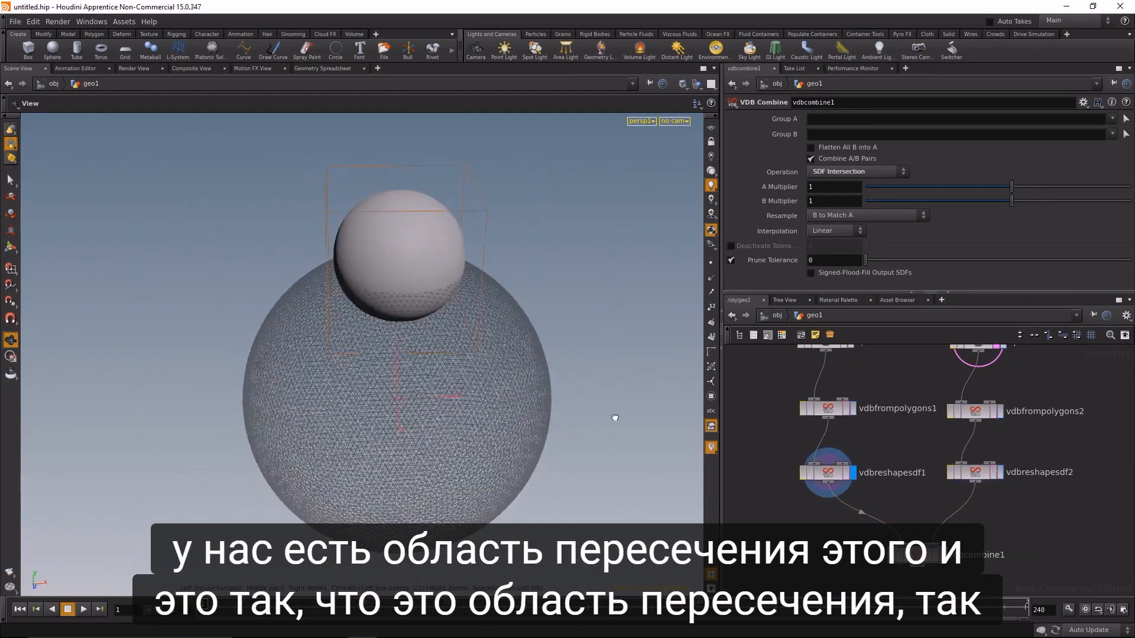
drag(437, 284, 467, 278)
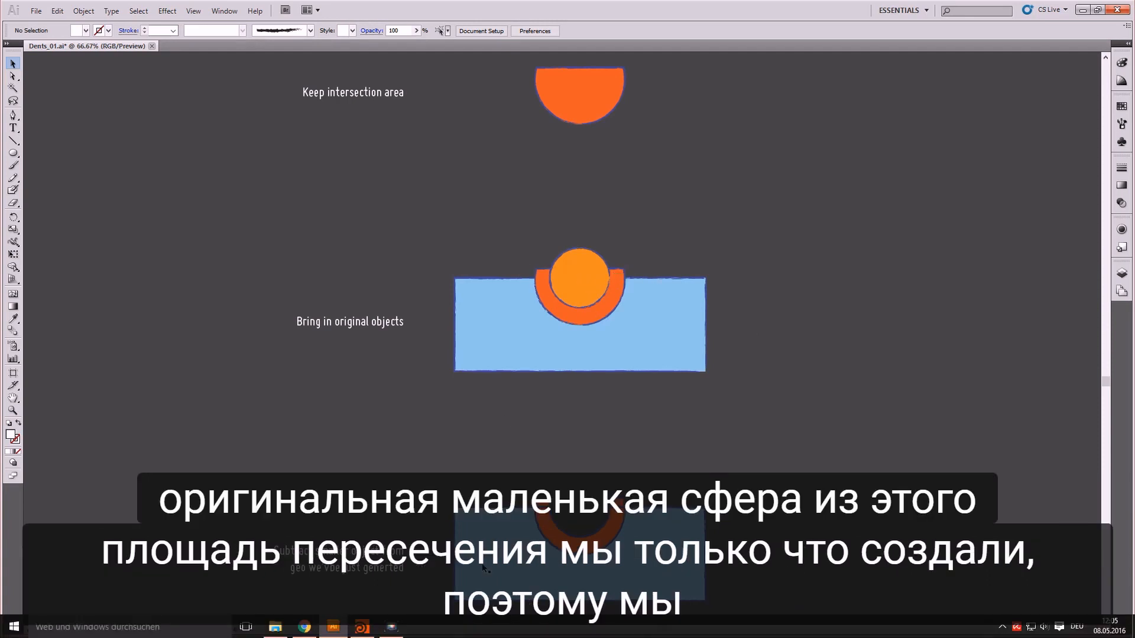
- Check the diagram for subtracting the smaller object in Illustrator and switch back to Houdini
scroll(606, 371, down, 5)
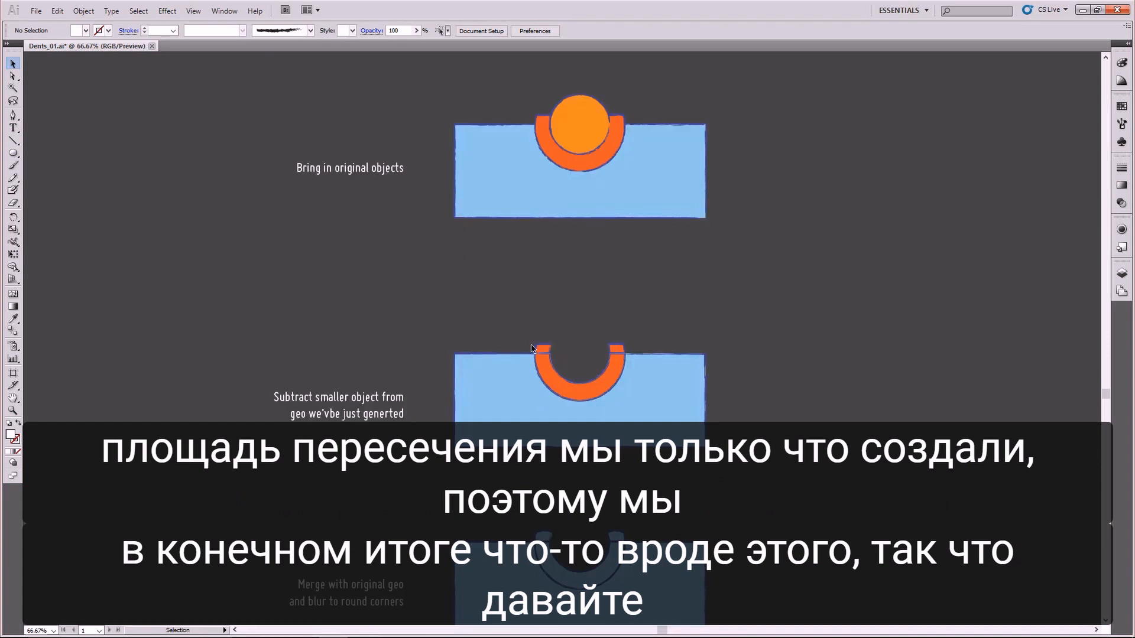
click(361, 626)
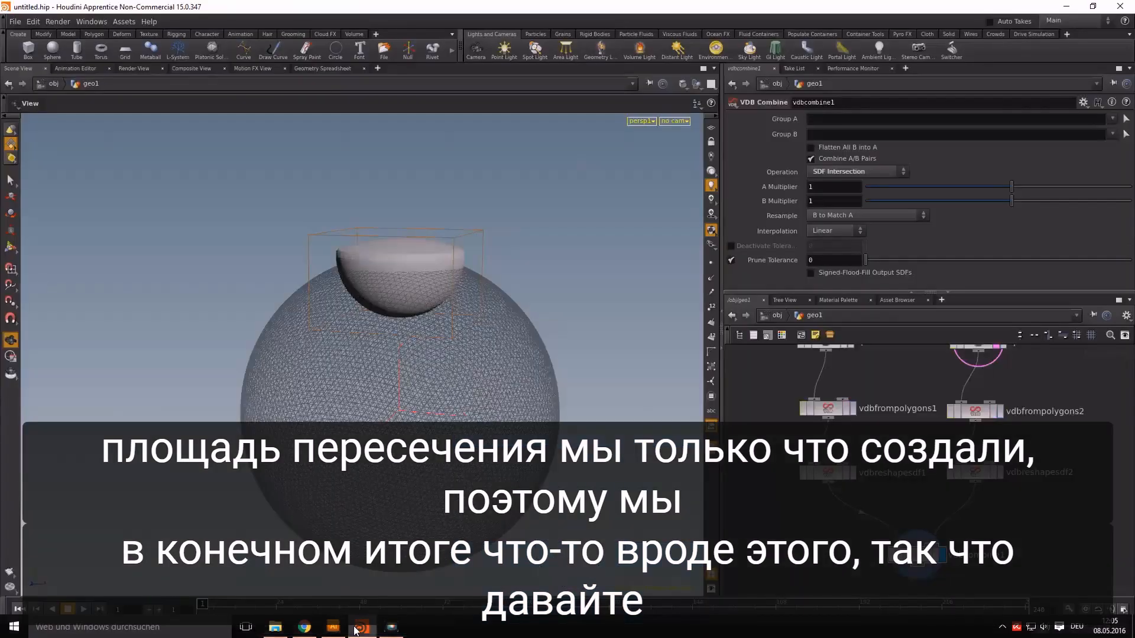
- Add a second VDB Combine node below, connecting vdbcombine1 to its first input and vdbfrompolygons1 to its second
scroll(839, 538, down, 2)
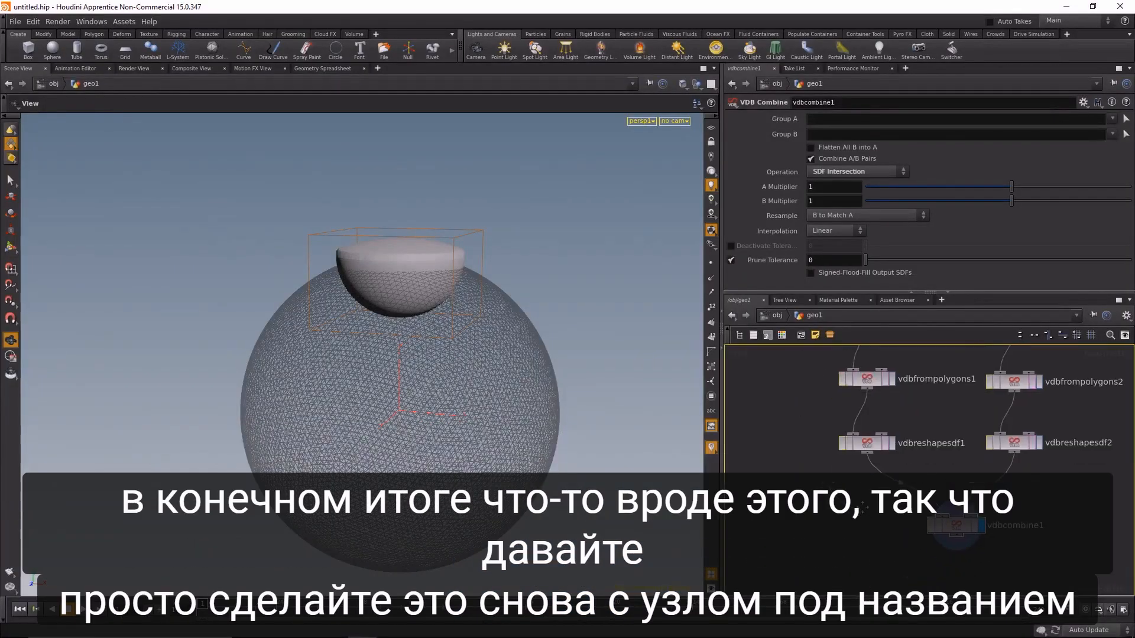
key(Tab)
text(vdbc)
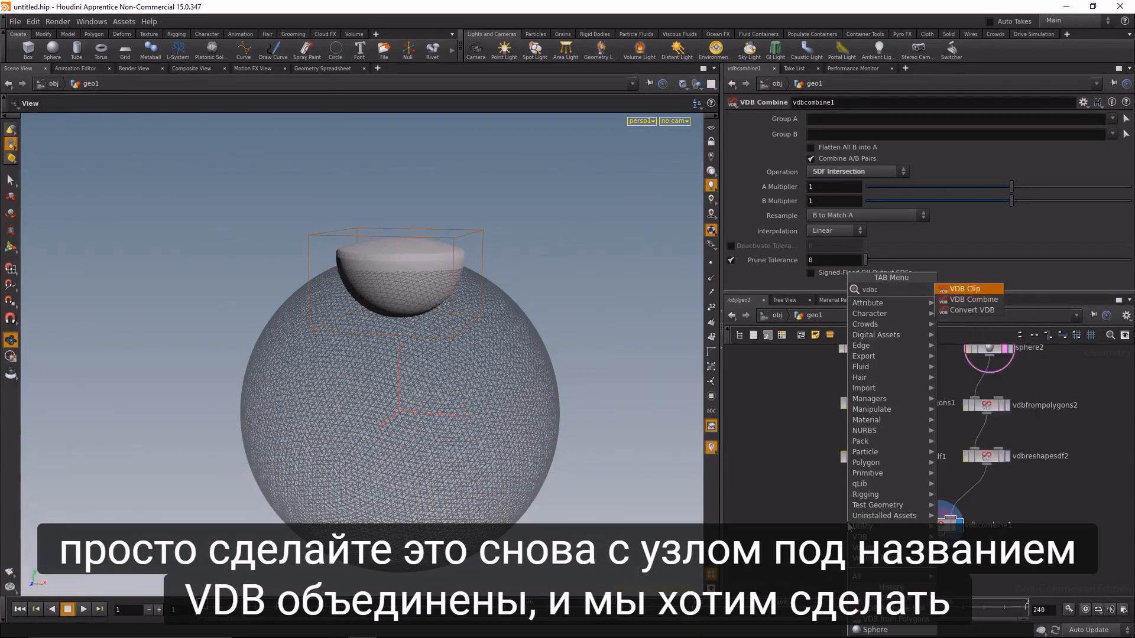
key(Down)
key(Down)
key(Up)
key(Return)
click(848, 523)
drag(848, 523, 848, 569)
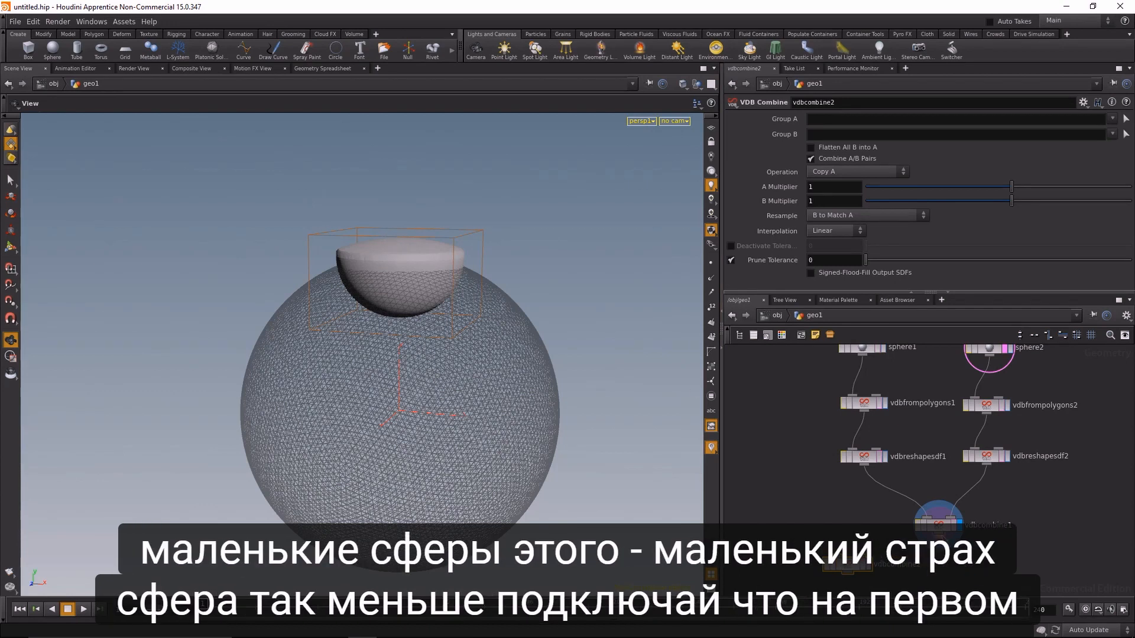
middle_drag(849, 532, 845, 498)
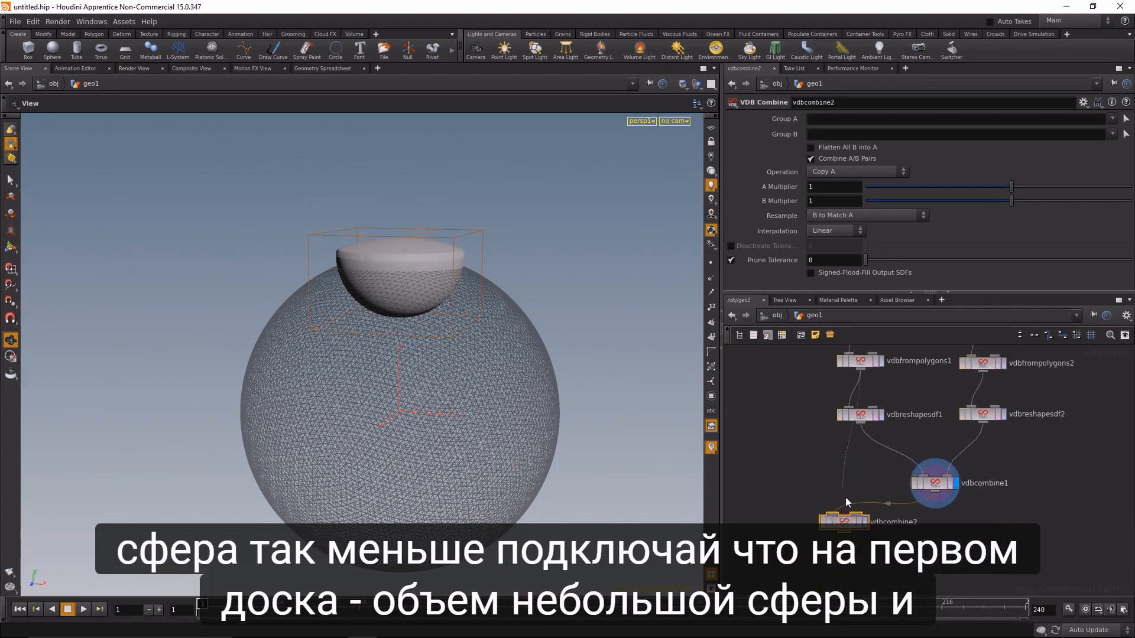
- Display the second VDB Combine node and set its Operation to SDF Difference
click(865, 520)
click(846, 172)
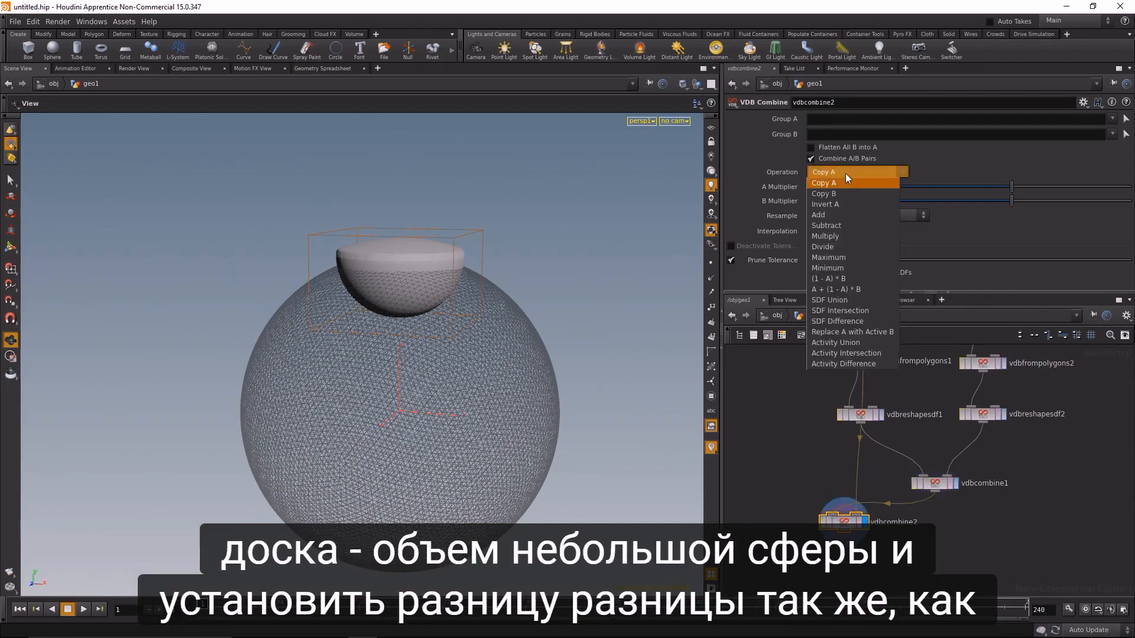
click(865, 320)
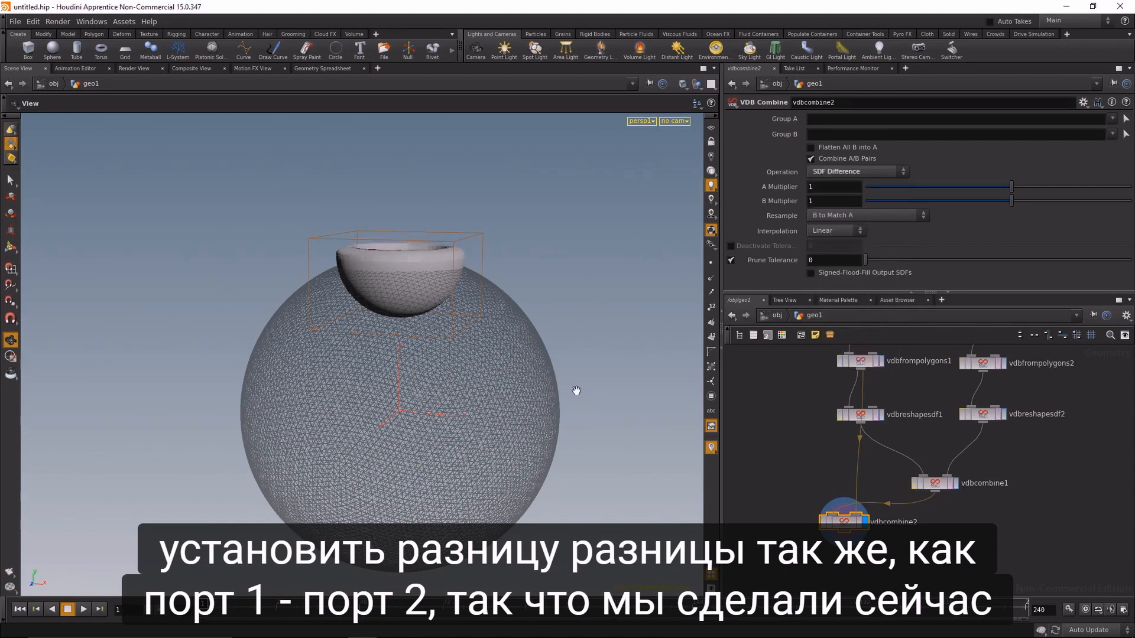
- Turn off the wireframe template of the large sphere and place vdbcombine2 directly below vdbcombine1
drag(443, 264, 371, 305)
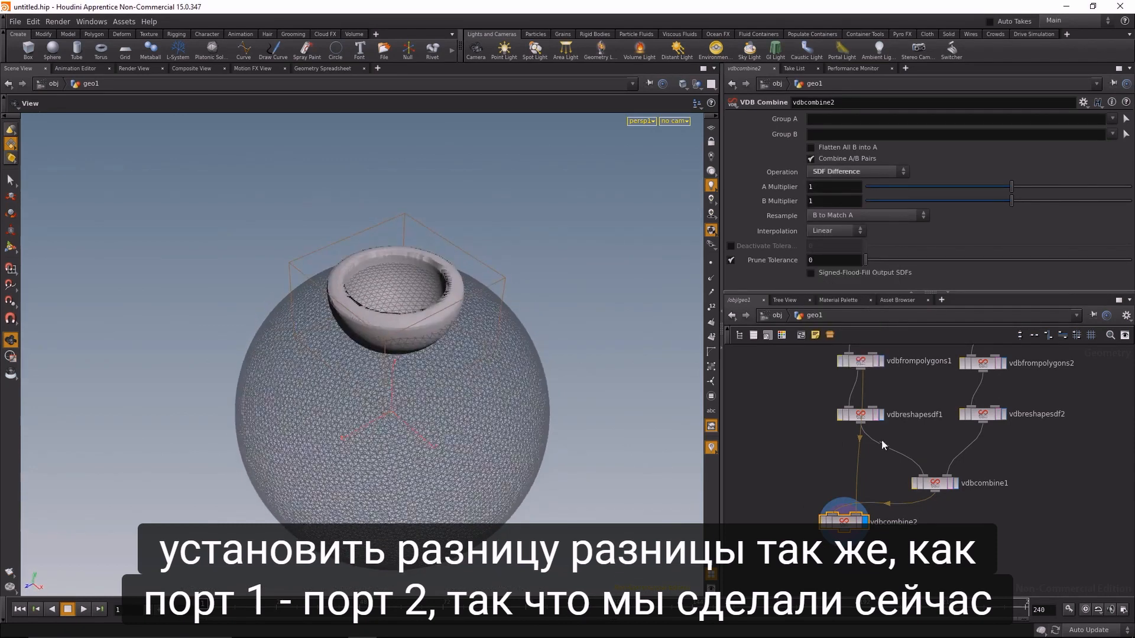
middle_drag(881, 438, 882, 554)
click(1001, 425)
drag(515, 321, 480, 318)
middle_drag(800, 551, 802, 418)
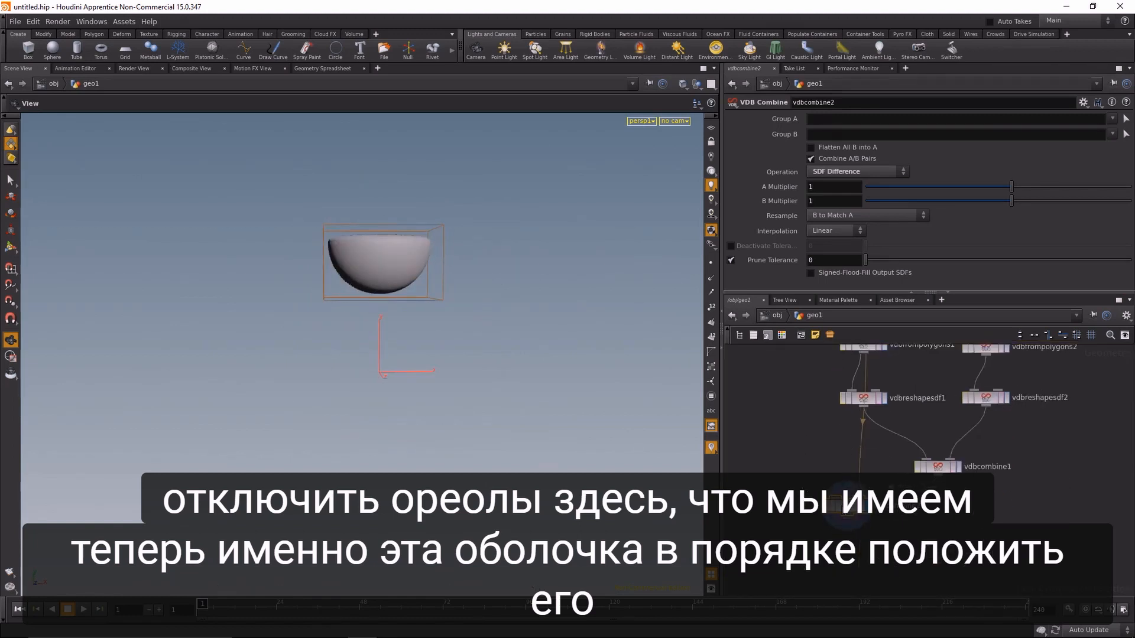
click(940, 525)
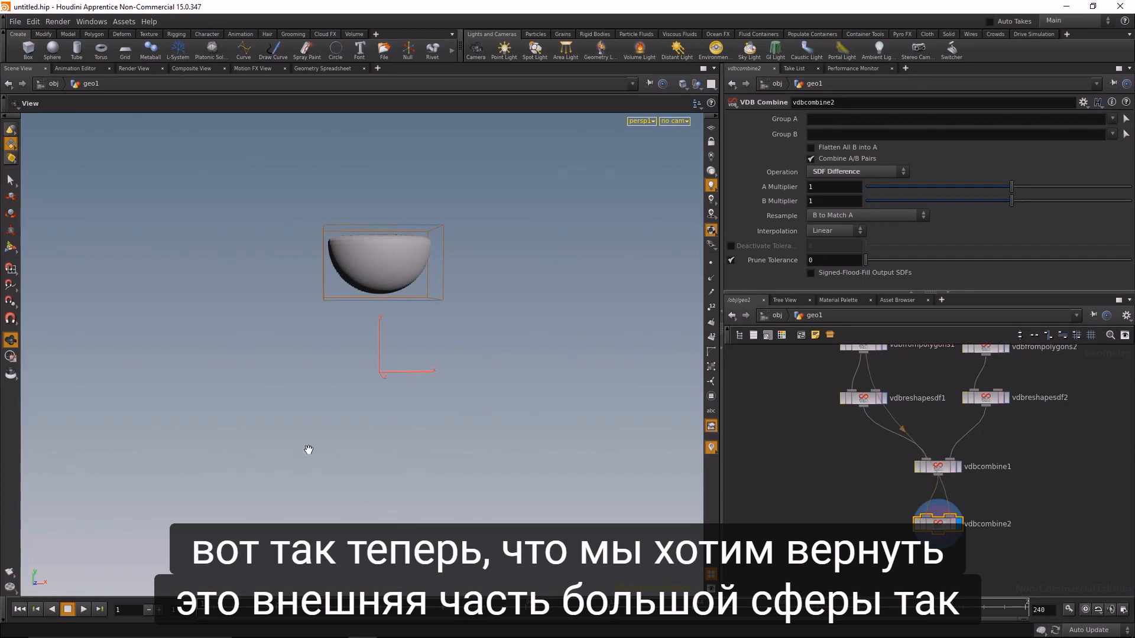
- Display vdbreshapesdf2 to examine the expanded large sphere, and switch the display back to vdbcombine2
drag(459, 296, 428, 358)
click(1005, 397)
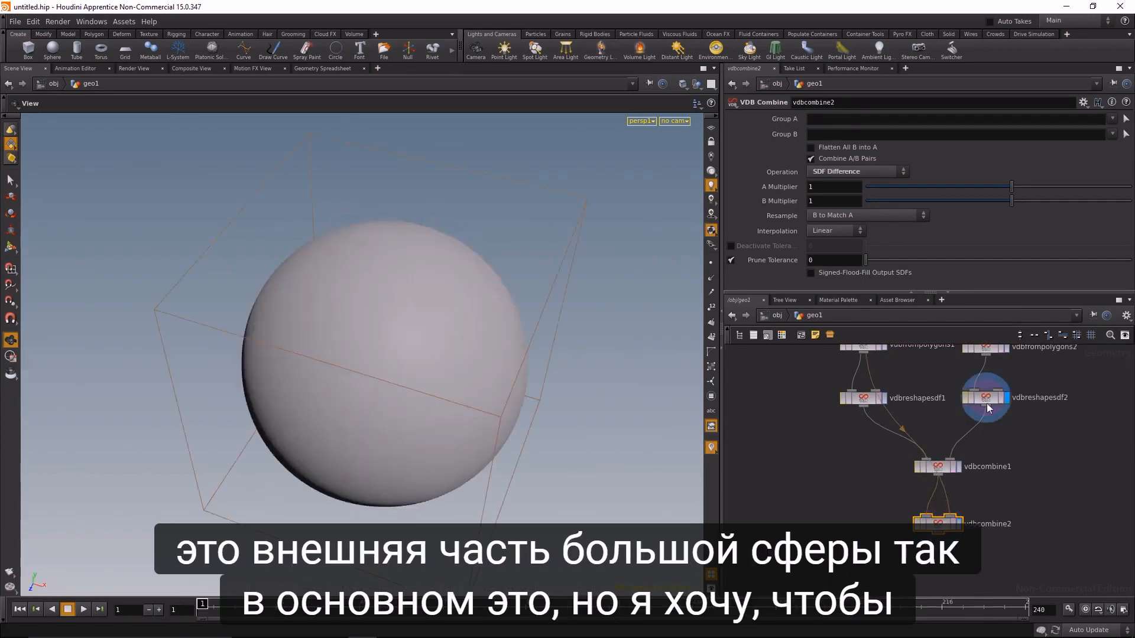
drag(526, 292, 591, 331)
middle_drag(856, 484, 828, 509)
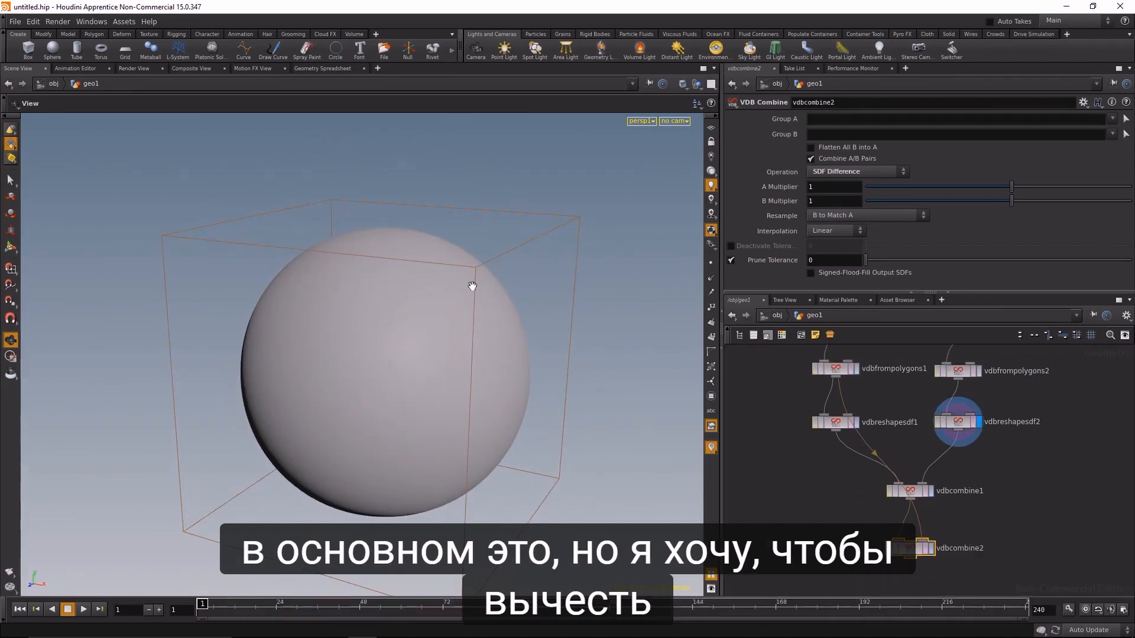
click(932, 548)
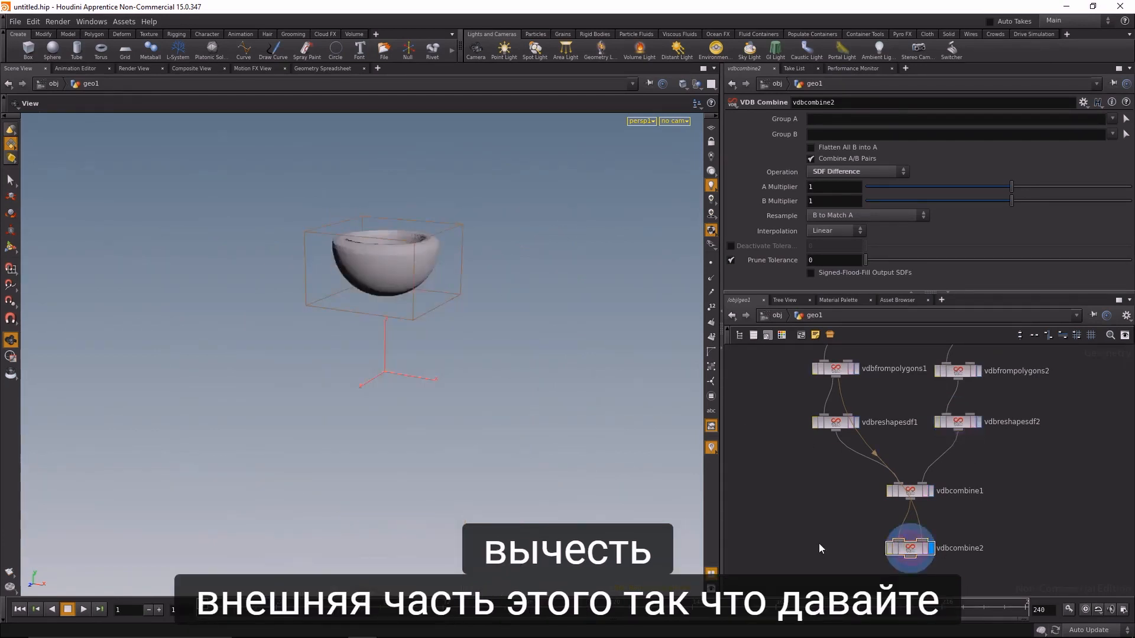
- Add a third VDB Combine node, connecting vdbreshapesdf2 to its first input and vdbreshapesdf1 to its second
key(Tab)
text(com)
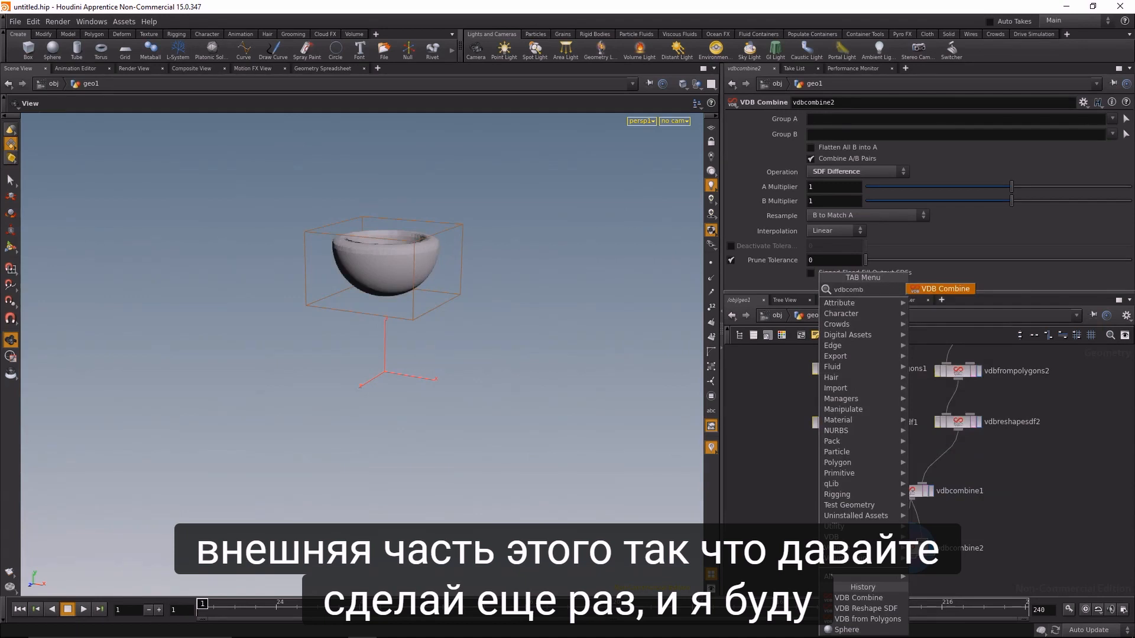
key(Return)
click(813, 571)
drag(958, 432, 818, 535)
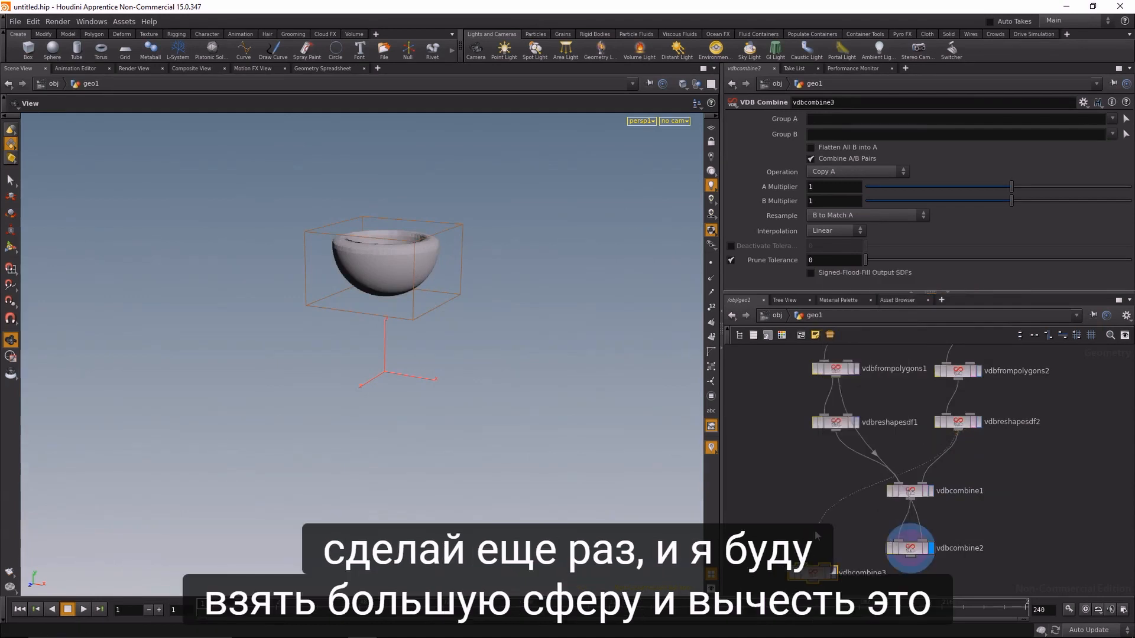
click(856, 422)
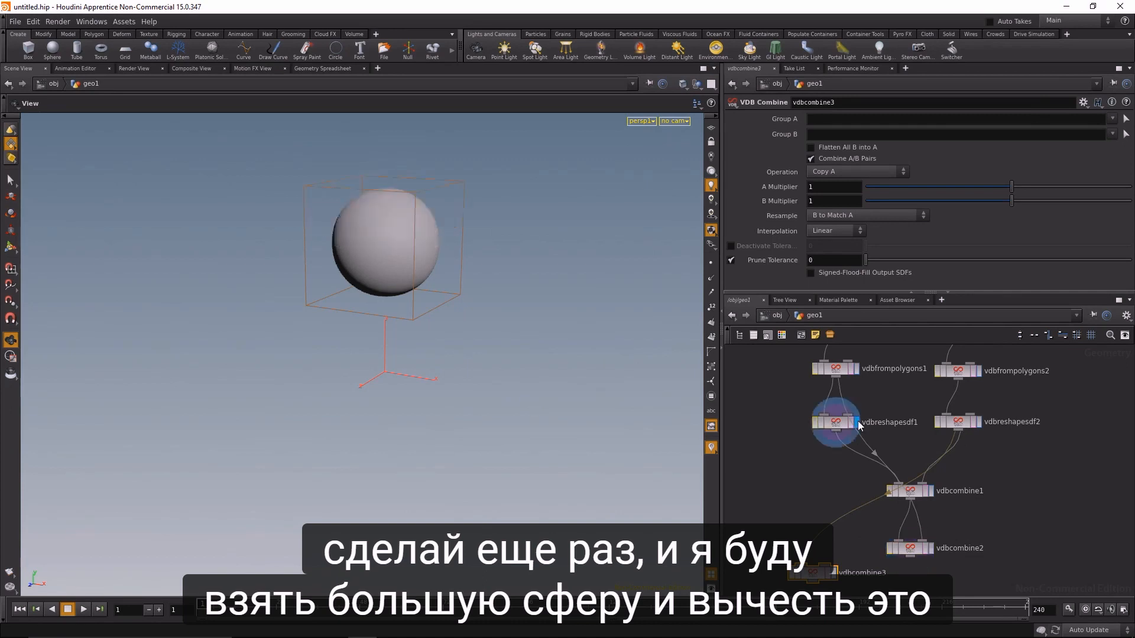
drag(836, 432, 824, 565)
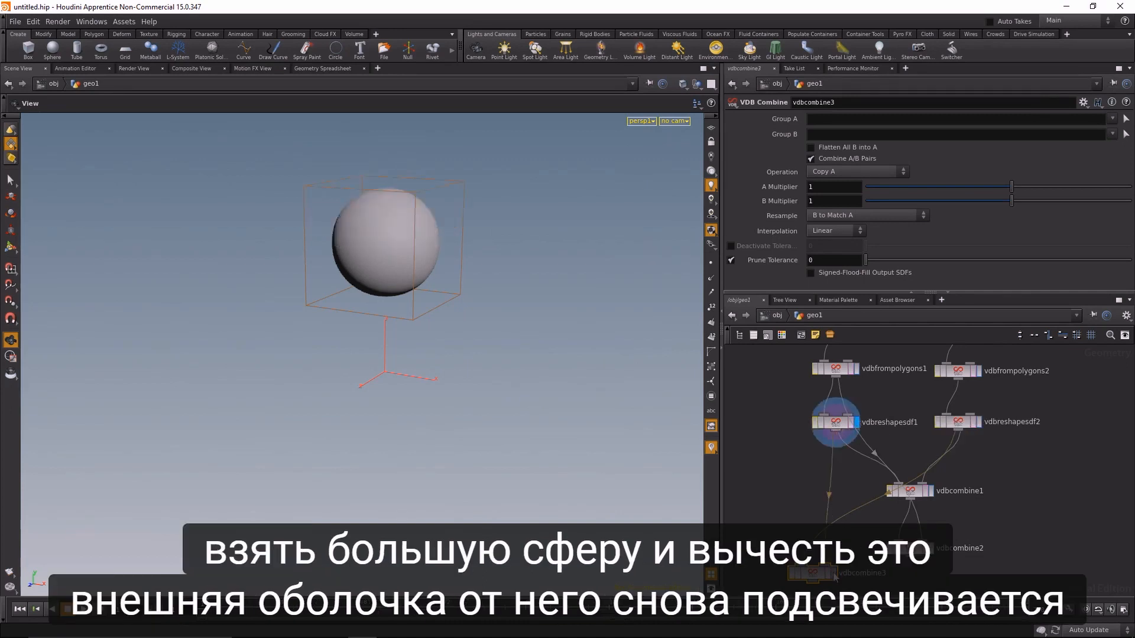
- Display vdbcombine3, set its Operation to SDF Difference and inspect the cut in the large sphere
click(834, 573)
click(861, 174)
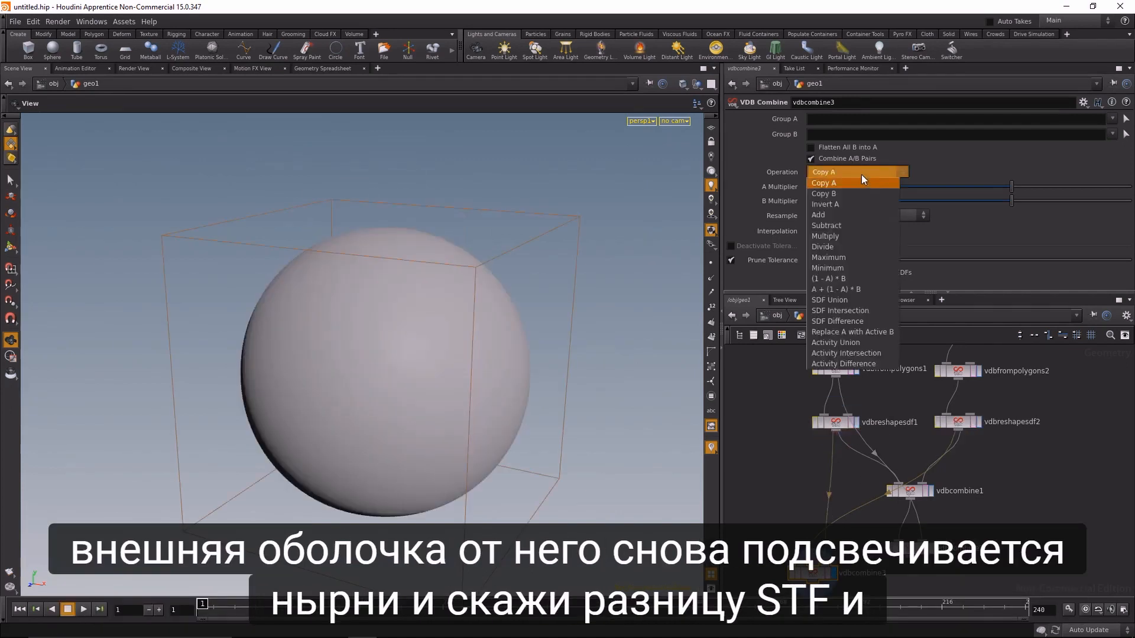
click(850, 322)
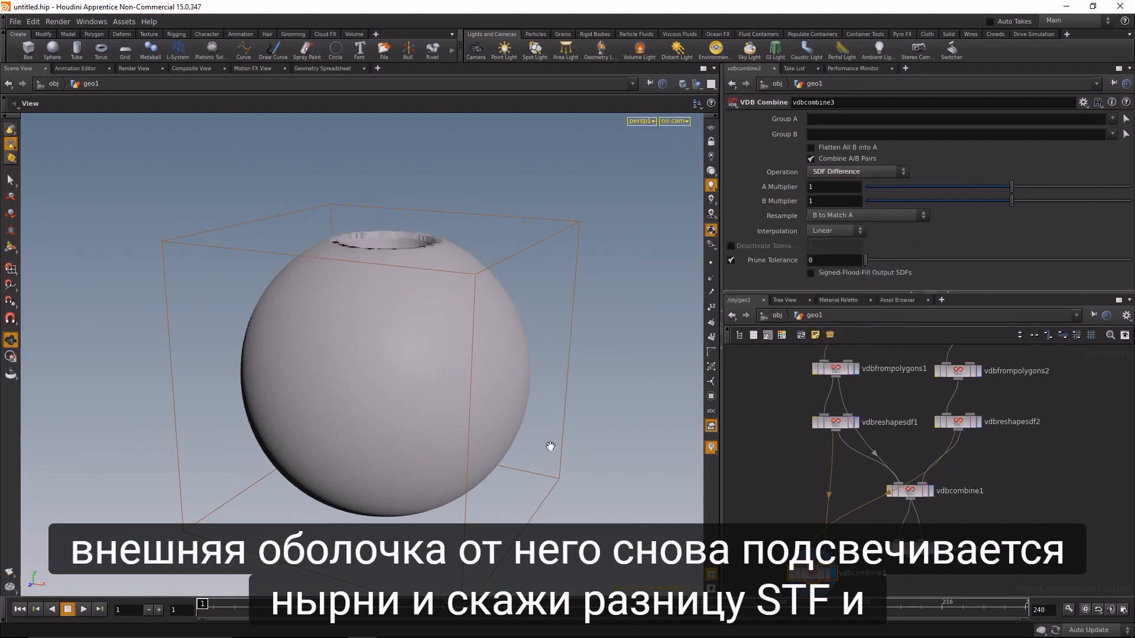
drag(430, 304, 464, 398)
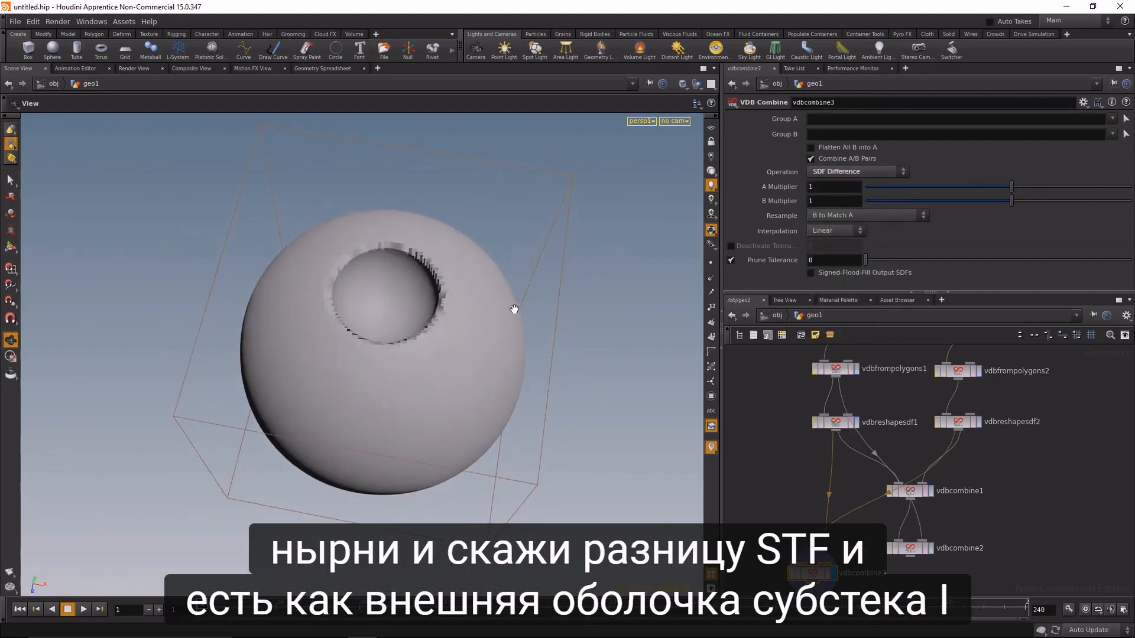
drag(460, 420, 482, 369)
- Rewire the first input of vdbcombine3 to vdbfrompolygons2, so the unexpanded large sphere is used
mouse_move(1043, 443)
middle_down()
mouse_move(1045, 455)
mouse_move(1052, 425)
middle_up()
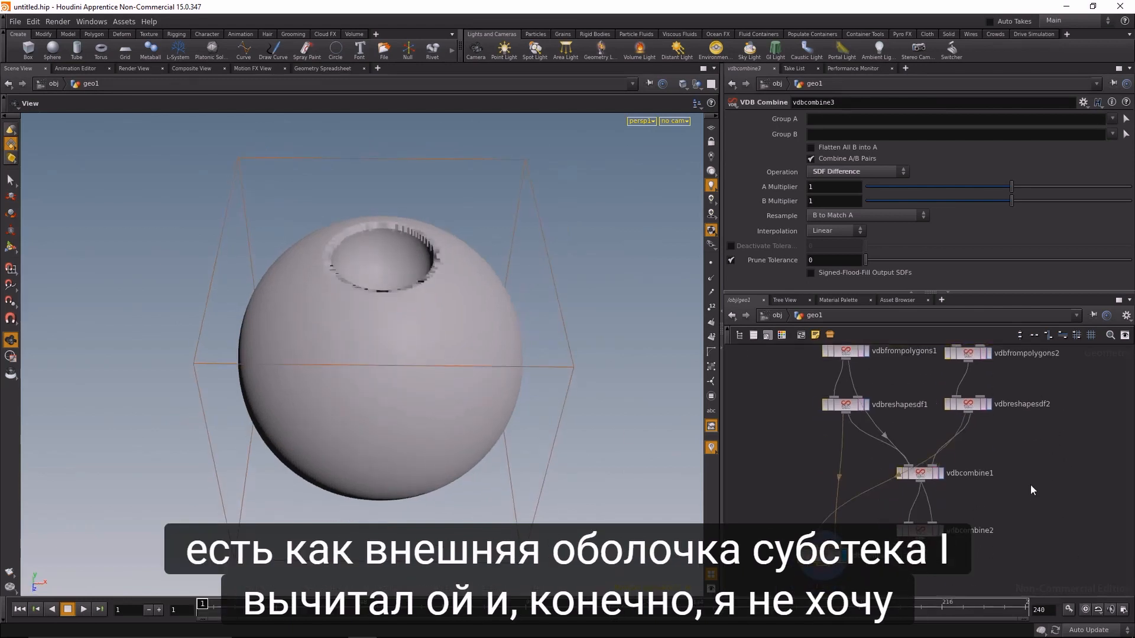
click(969, 400)
middle_drag(979, 386, 985, 414)
click(975, 389)
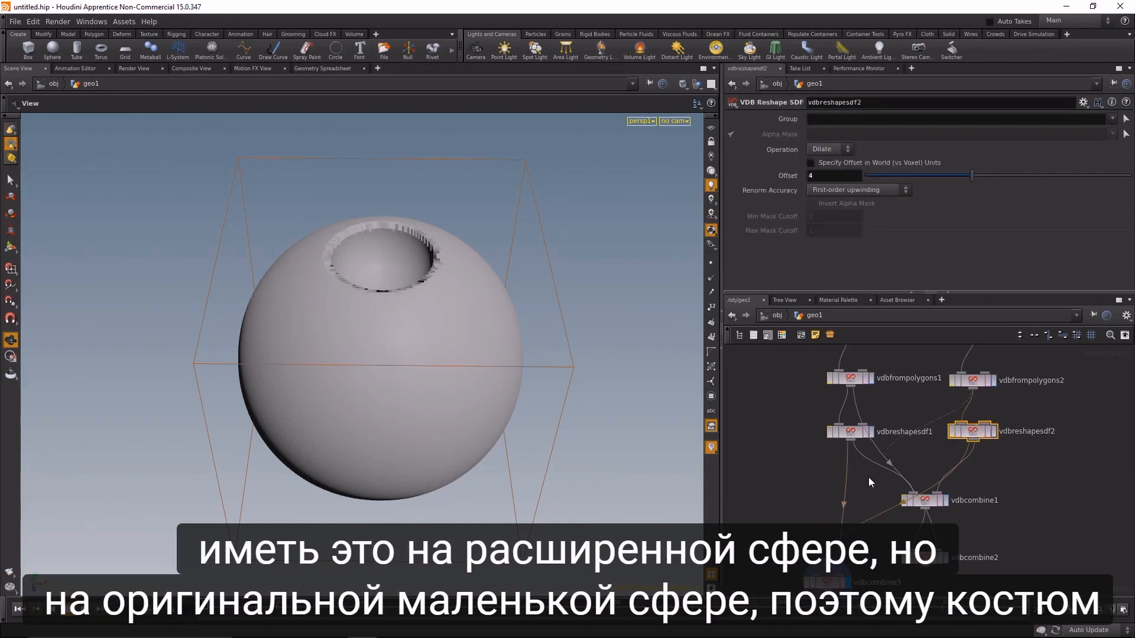
click(818, 578)
- Inspect the subtracted large sphere from the side and compare it with the shell from vdbcombine2
drag(512, 389, 550, 390)
middle_drag(957, 566, 948, 506)
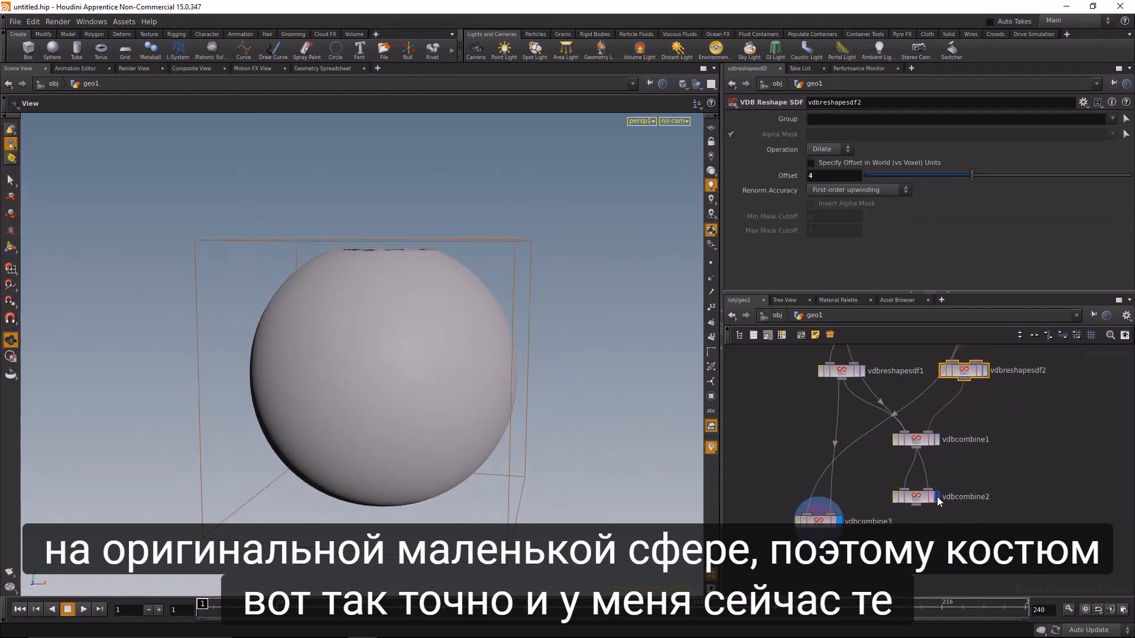
click(937, 496)
click(840, 522)
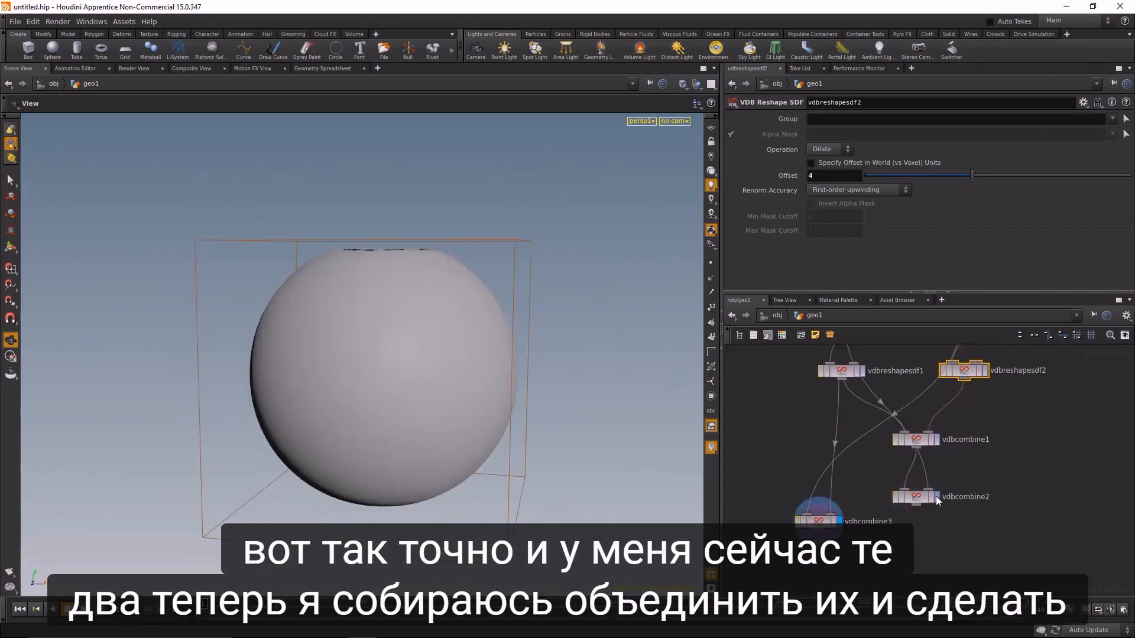
- Display vdbcombine2, move vdbcombine3 beside it, and add a VDB Combine node fed by both
click(937, 498)
drag(813, 527, 820, 502)
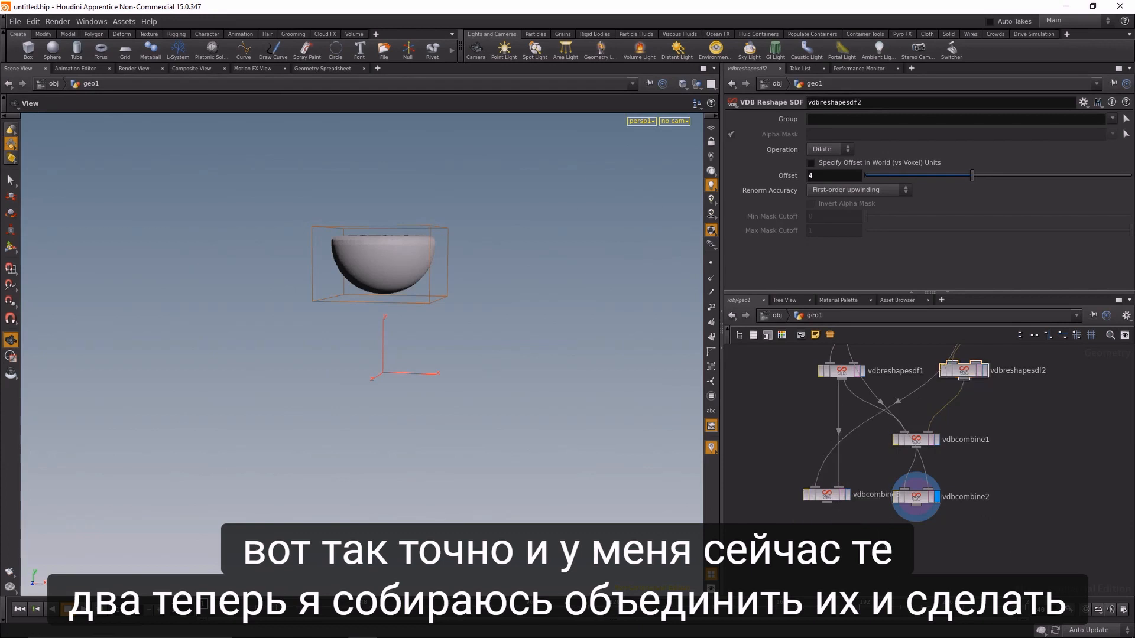
key(Tab)
text(vdbcom)
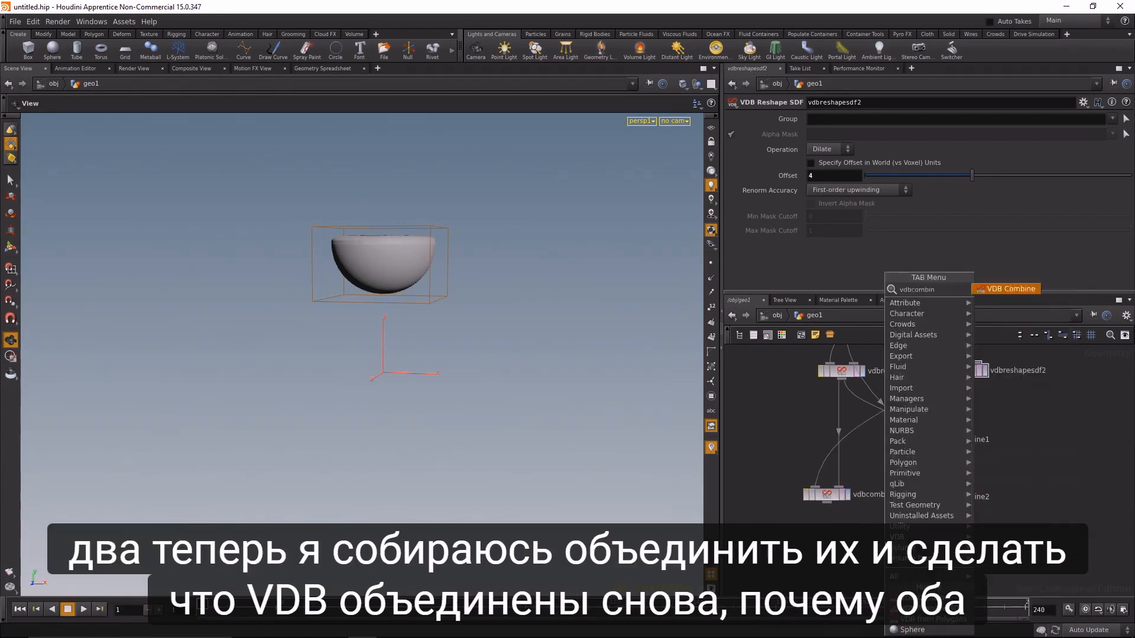
text(bin)
key(Return)
drag(827, 504, 834, 535)
drag(921, 515, 916, 505)
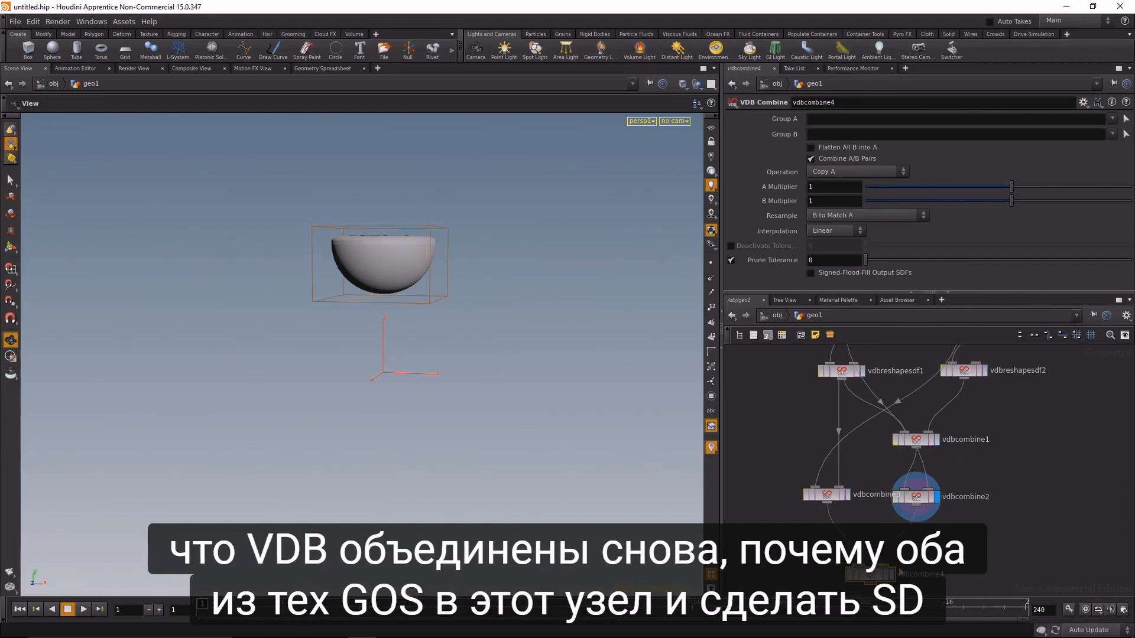
- Display the new VDB Combine node and set its operation to SDF Union
click(891, 574)
click(849, 172)
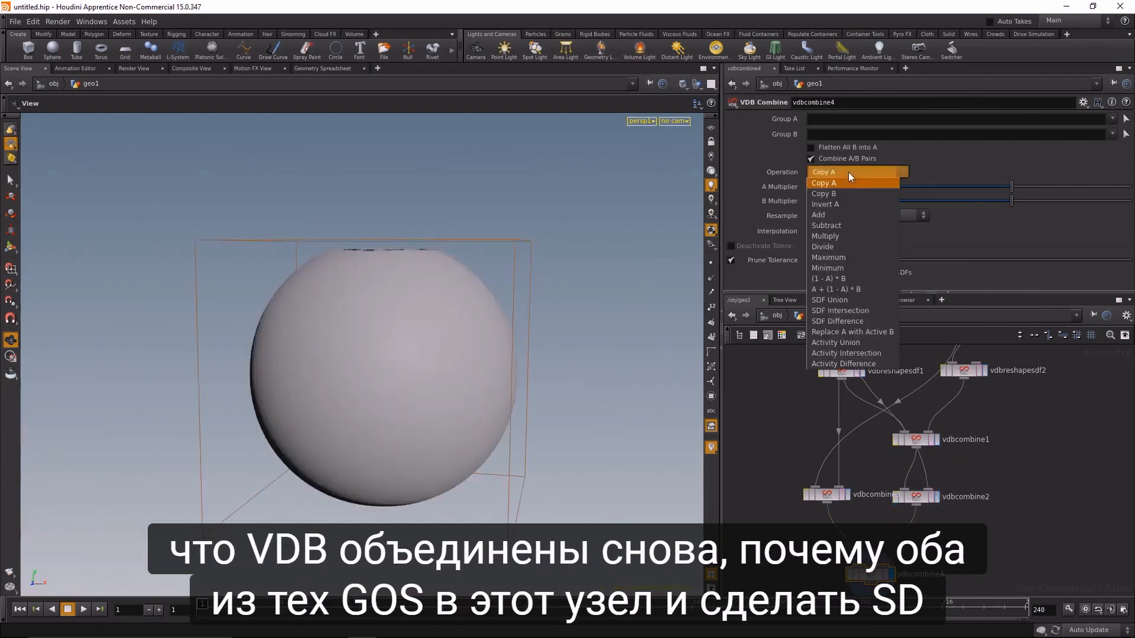
click(859, 299)
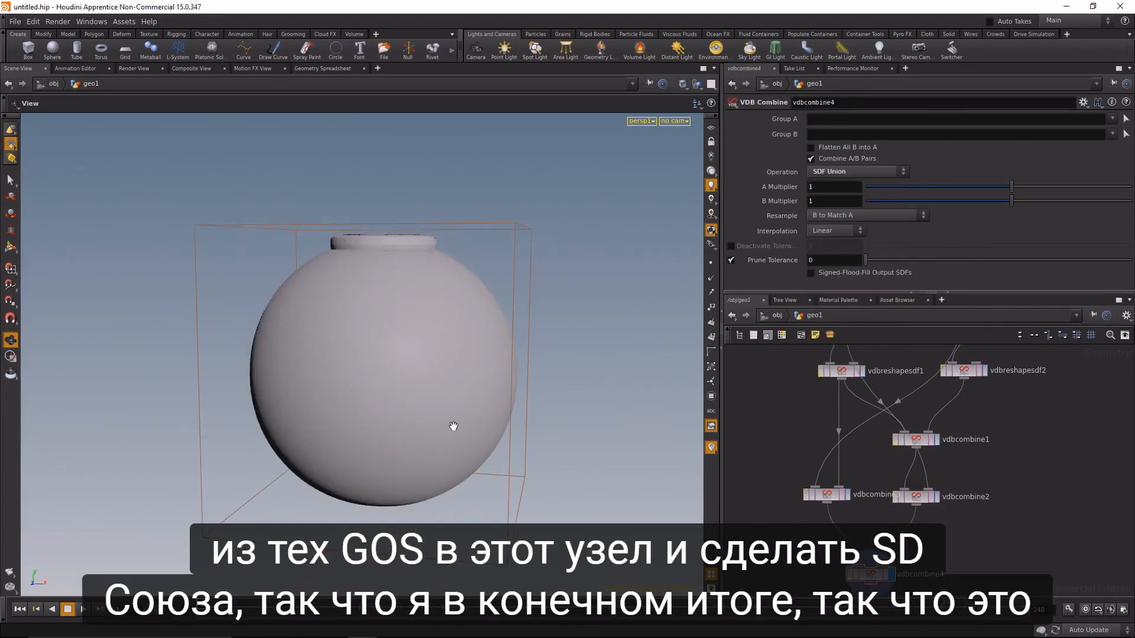
drag(459, 324, 383, 348)
middle_drag(802, 527, 859, 460)
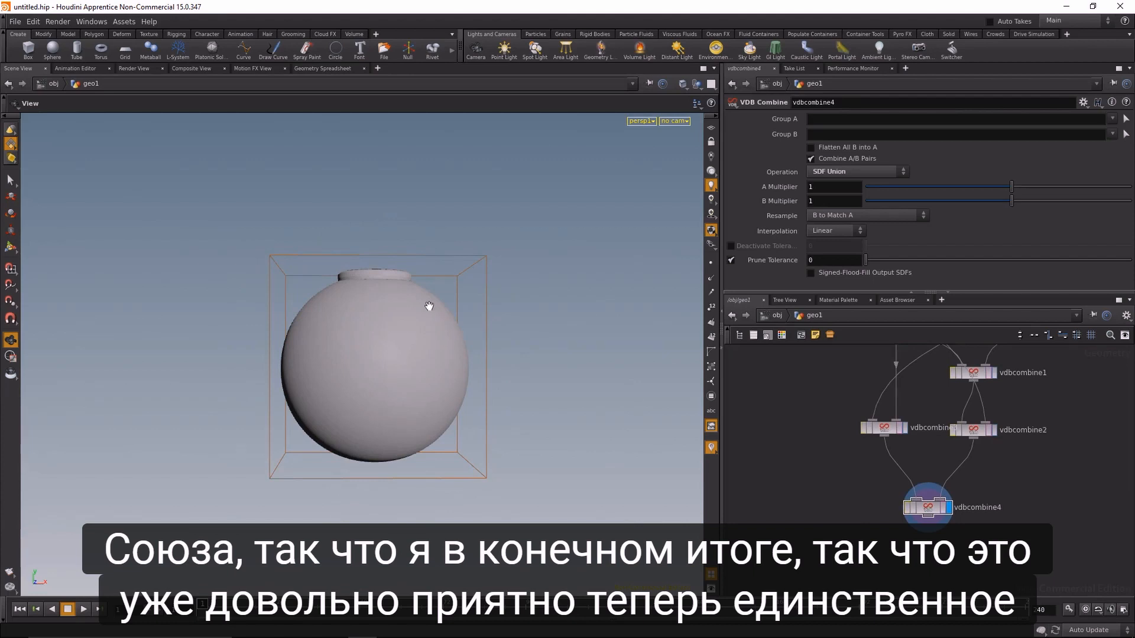
- Add a VDB Smooth SDF node below vdbcombine4, connect it to that node's output and display the smoothed result
scroll(486, 284, up, 6)
scroll(508, 269, up, 1)
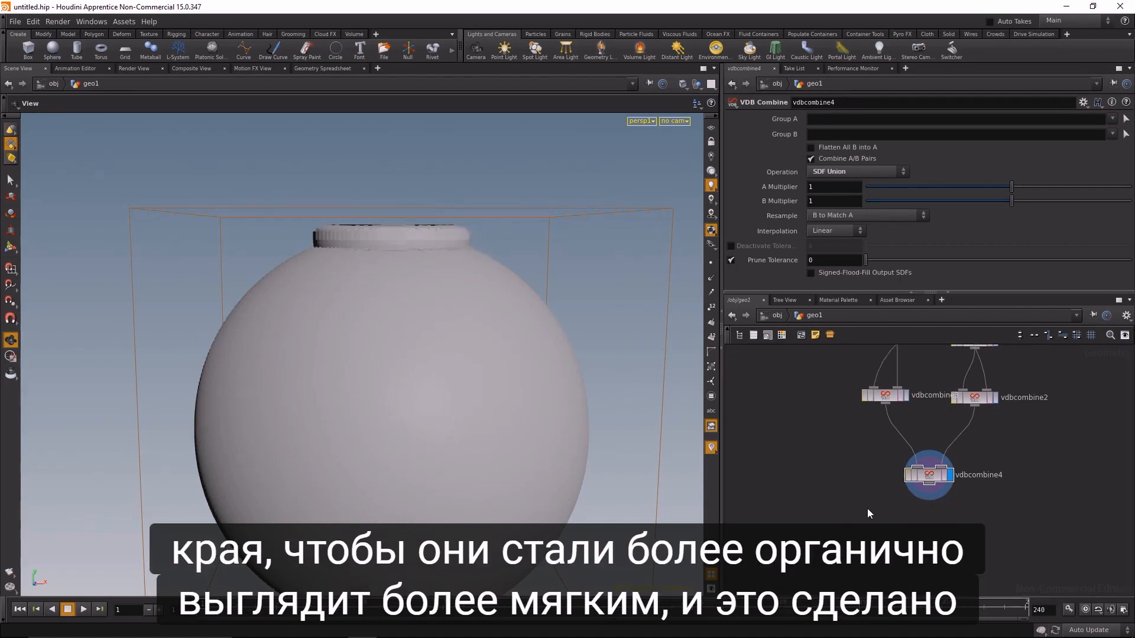
key(Tab)
text(vdbsmo)
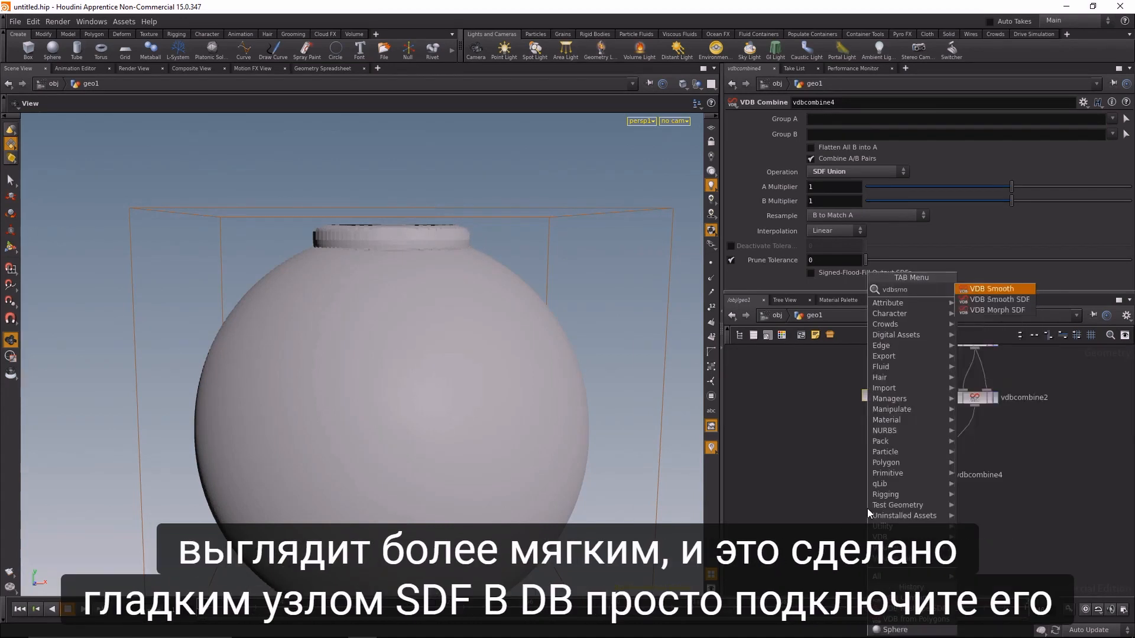
key(Down)
key(Return)
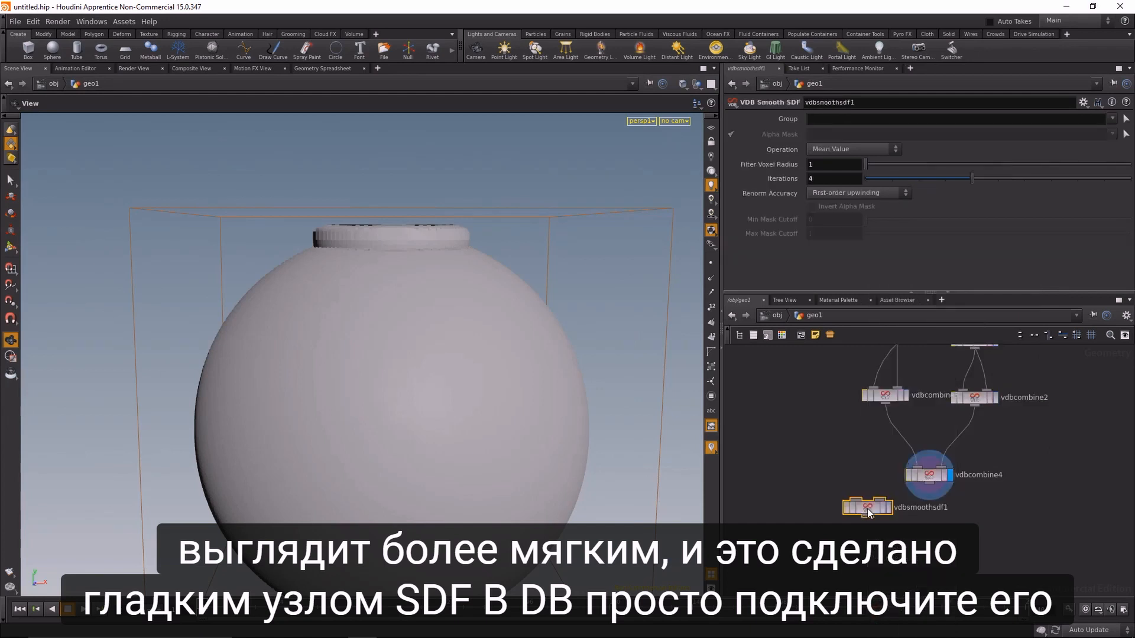
click(929, 535)
drag(931, 488, 925, 522)
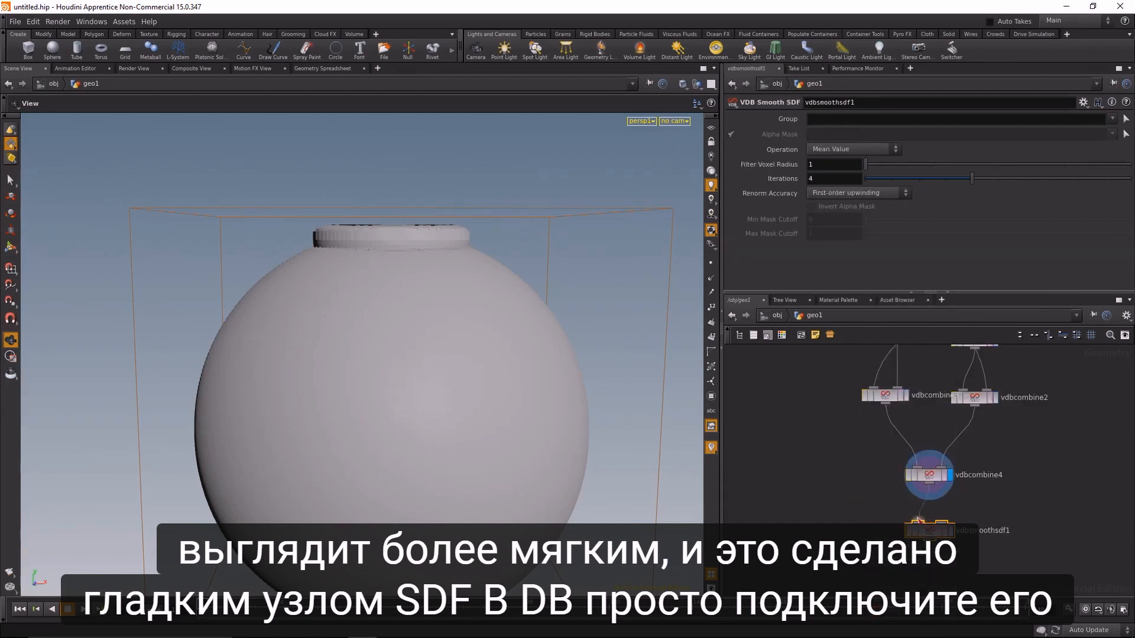
drag(431, 272, 468, 374)
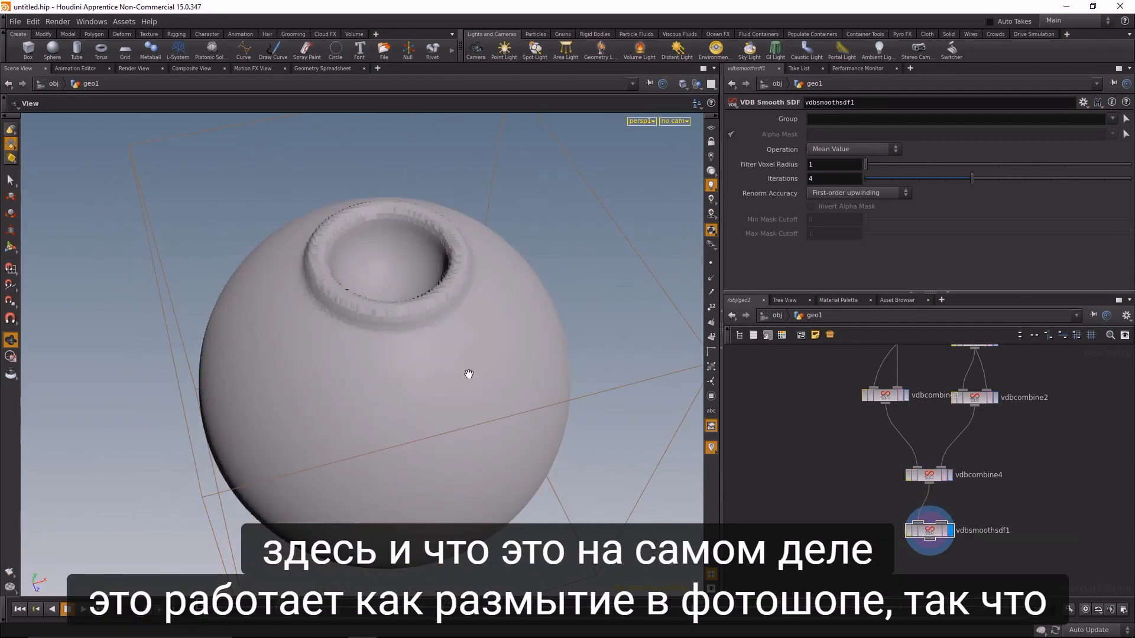
drag(436, 397, 426, 253)
drag(430, 347, 482, 369)
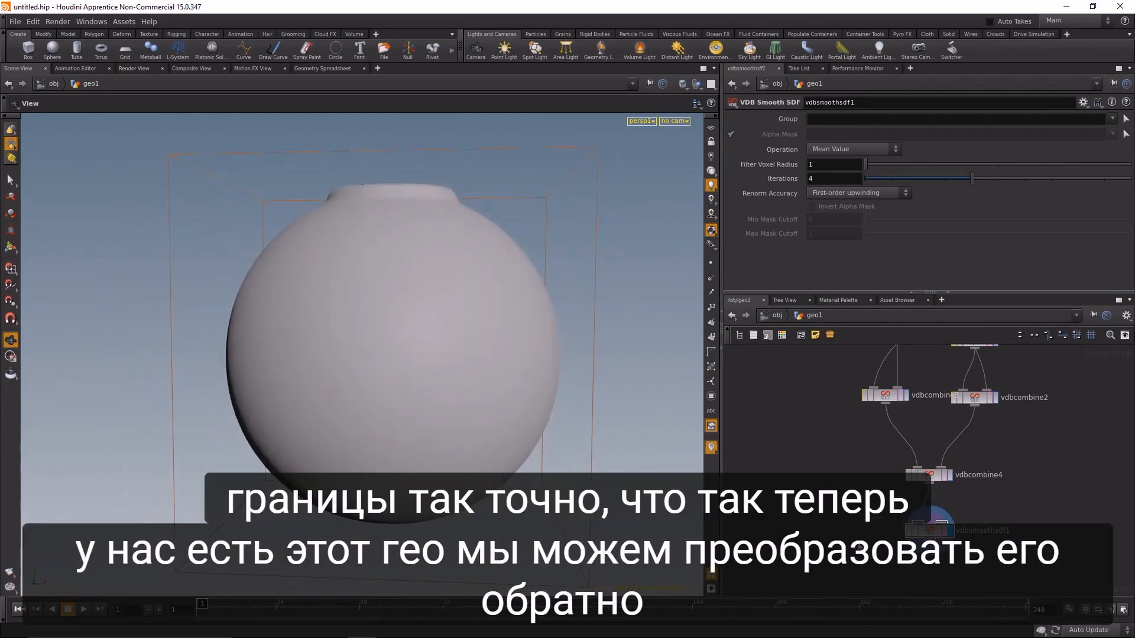
- Add a Convert VDB node after the smoothing node, display it and set it to convert to Polygons
middle_drag(855, 552, 869, 490)
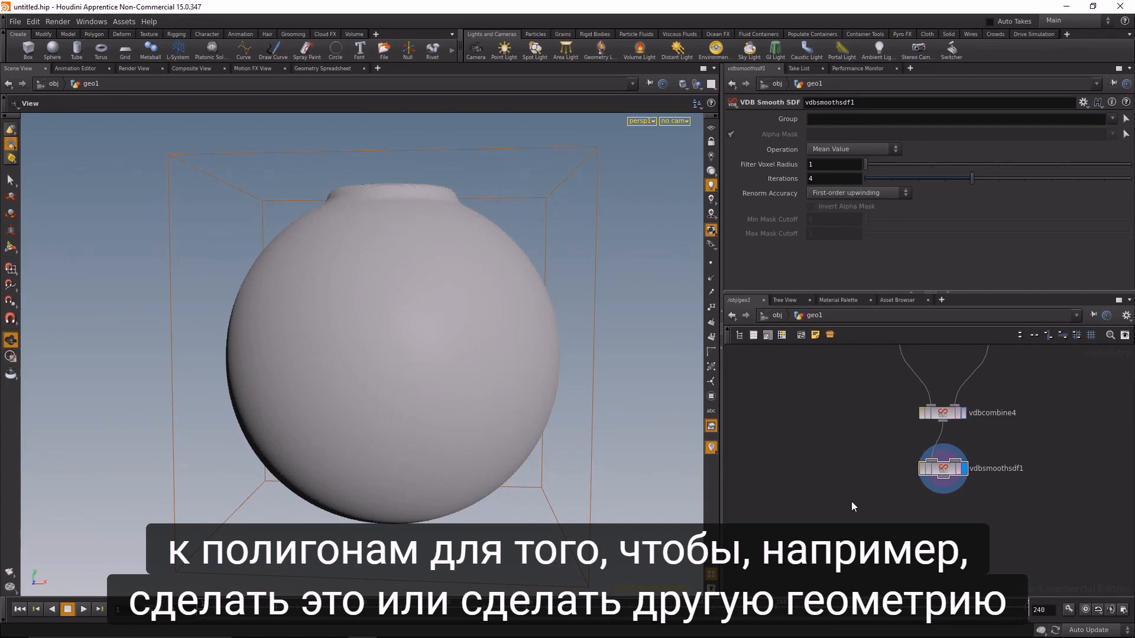
key(Tab)
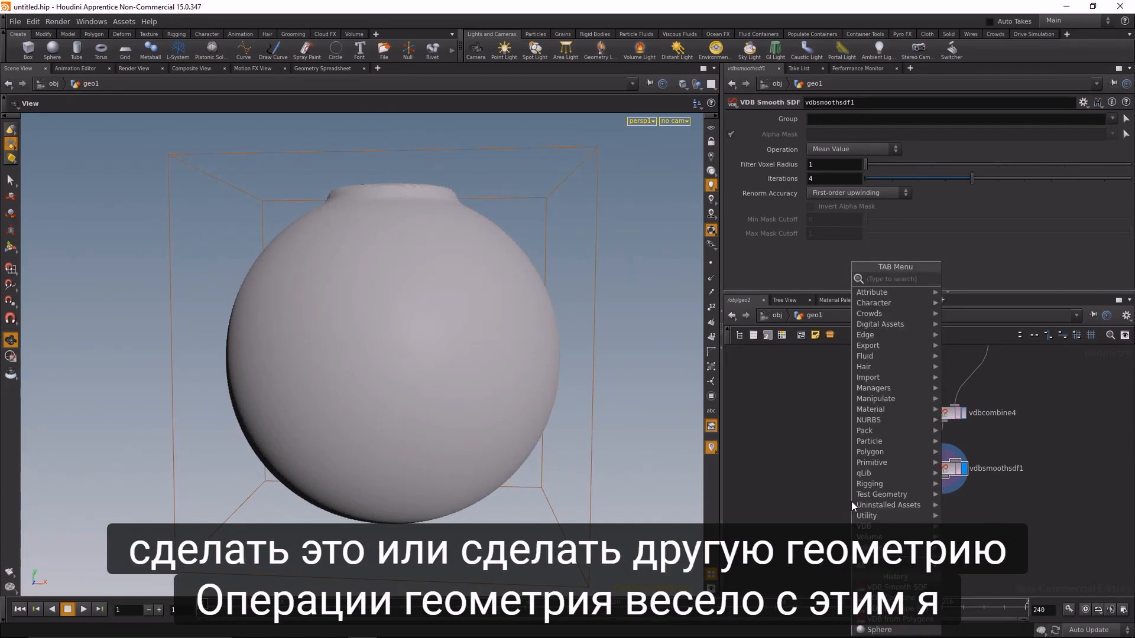
text(vdbconv)
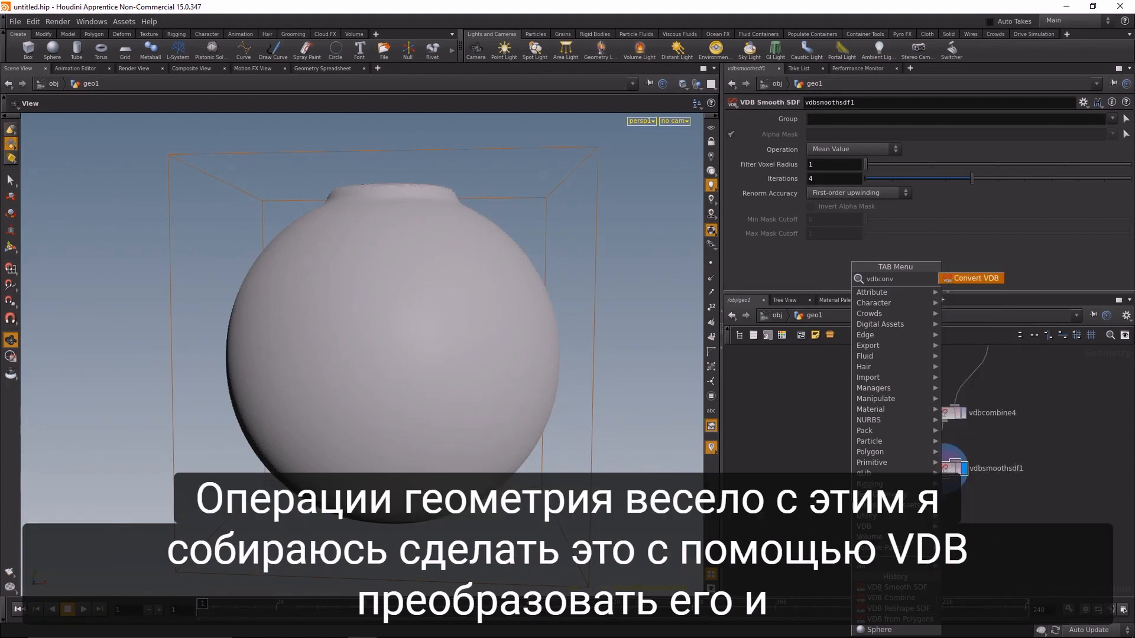
key(Return)
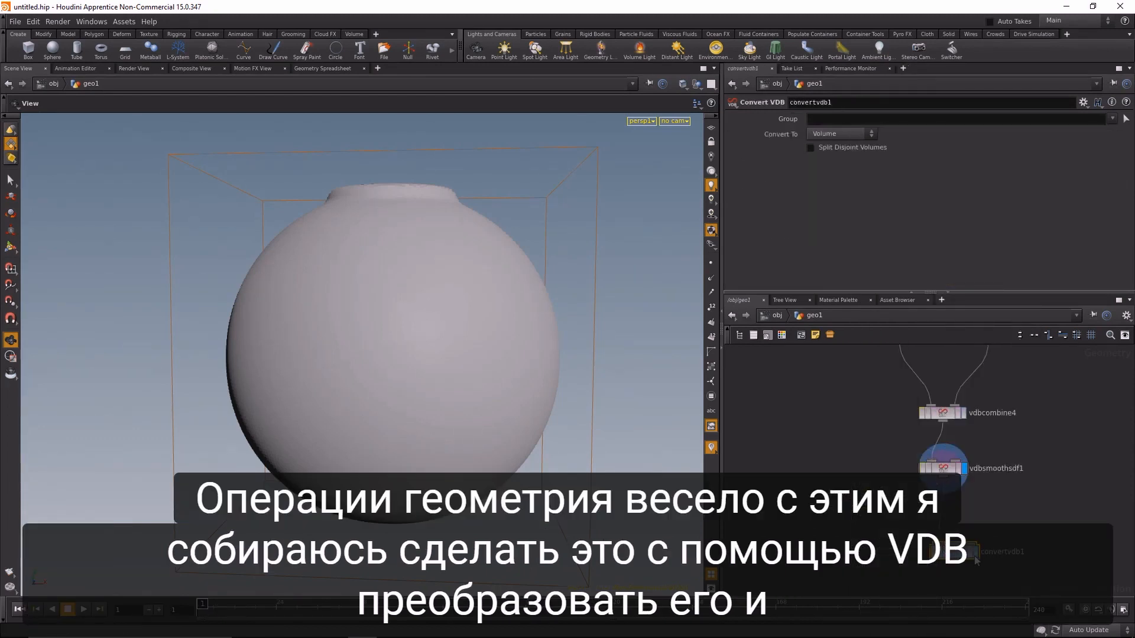
click(965, 524)
click(838, 134)
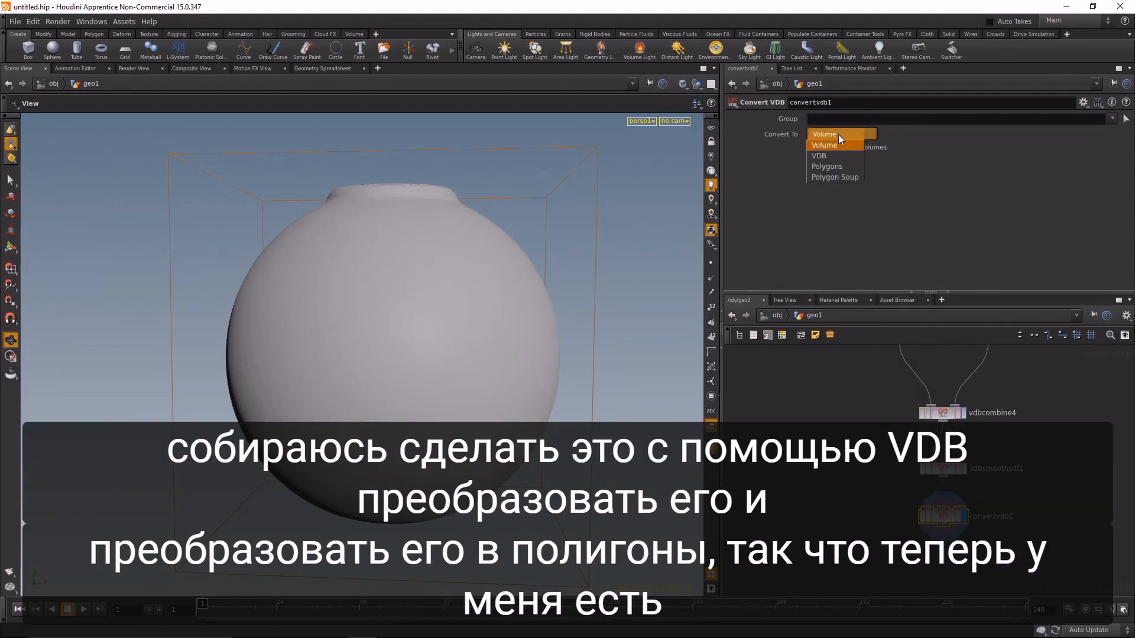
click(830, 168)
drag(441, 353, 663, 399)
- Add a Merge node combining the converted polygon geometry with the original sphere1, and display it
drag(934, 295, 933, 220)
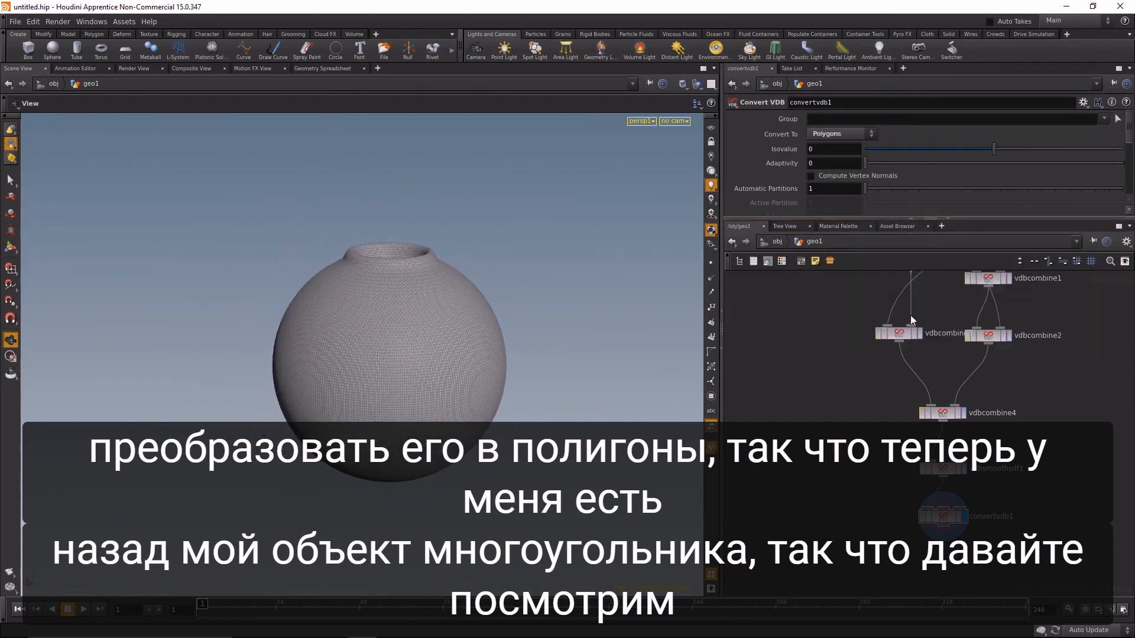
scroll(854, 440, down, 3)
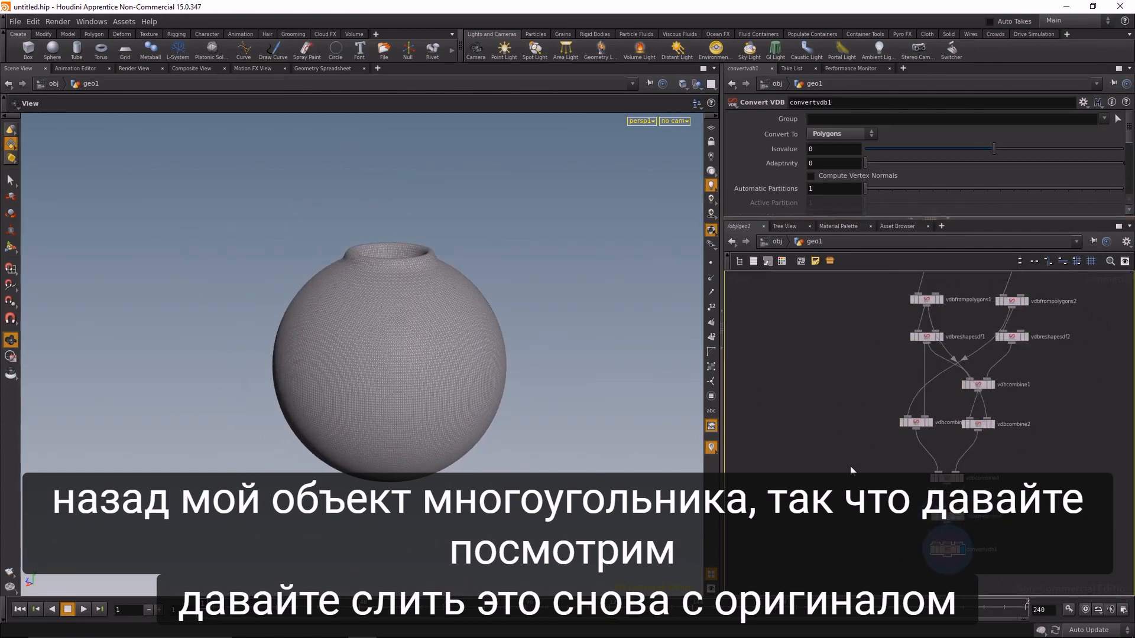
key(Tab)
text(mer)
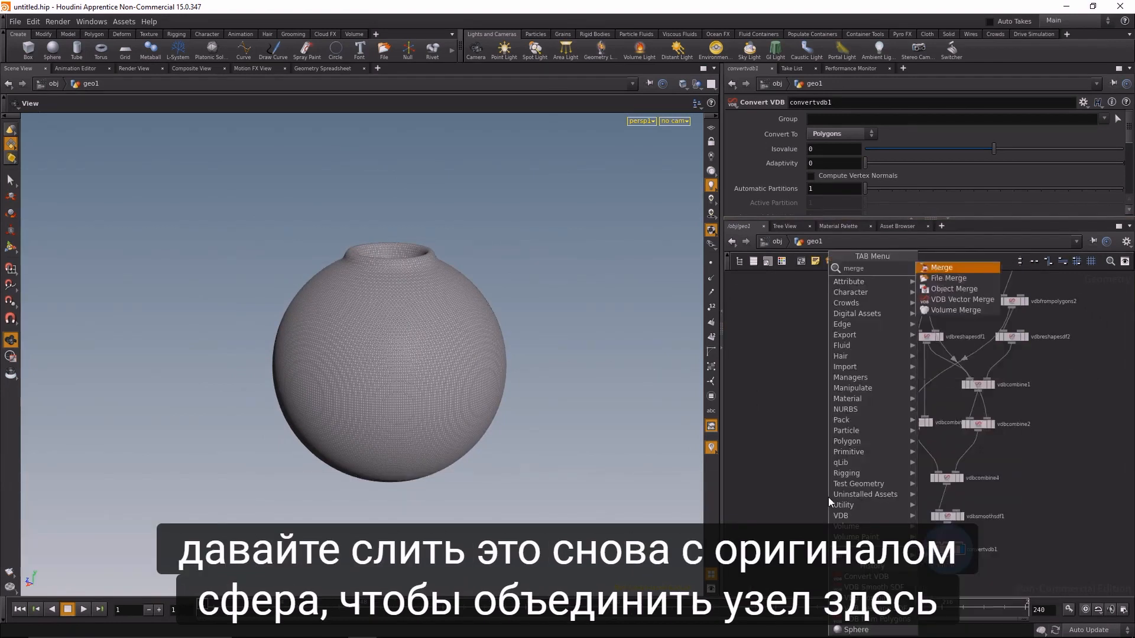
key(Return)
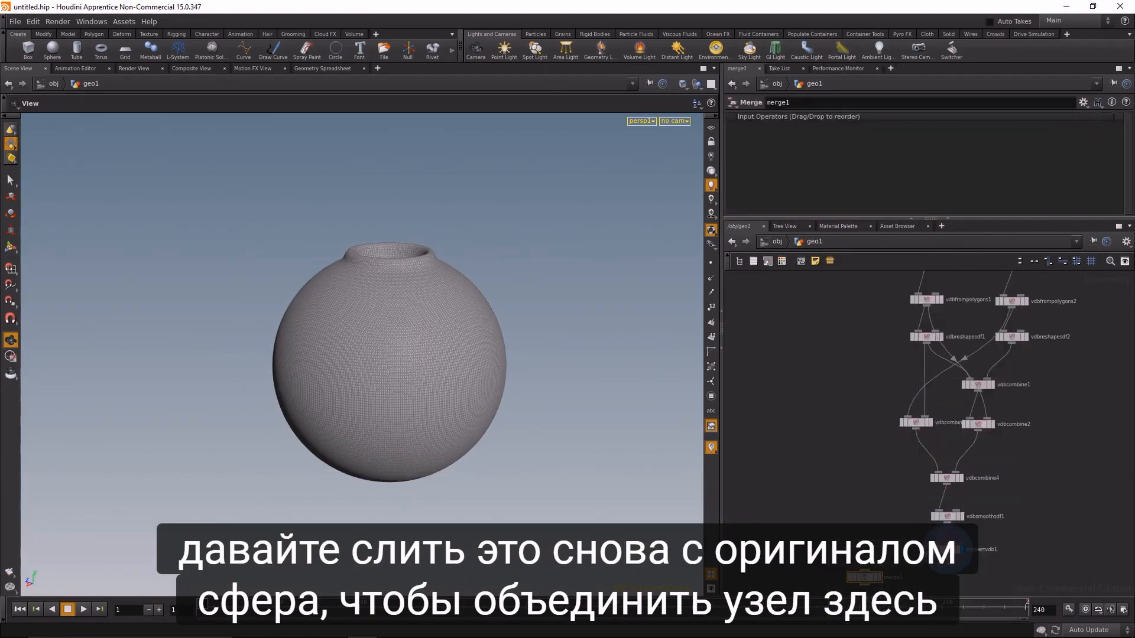
click(864, 572)
middle_drag(855, 429, 860, 491)
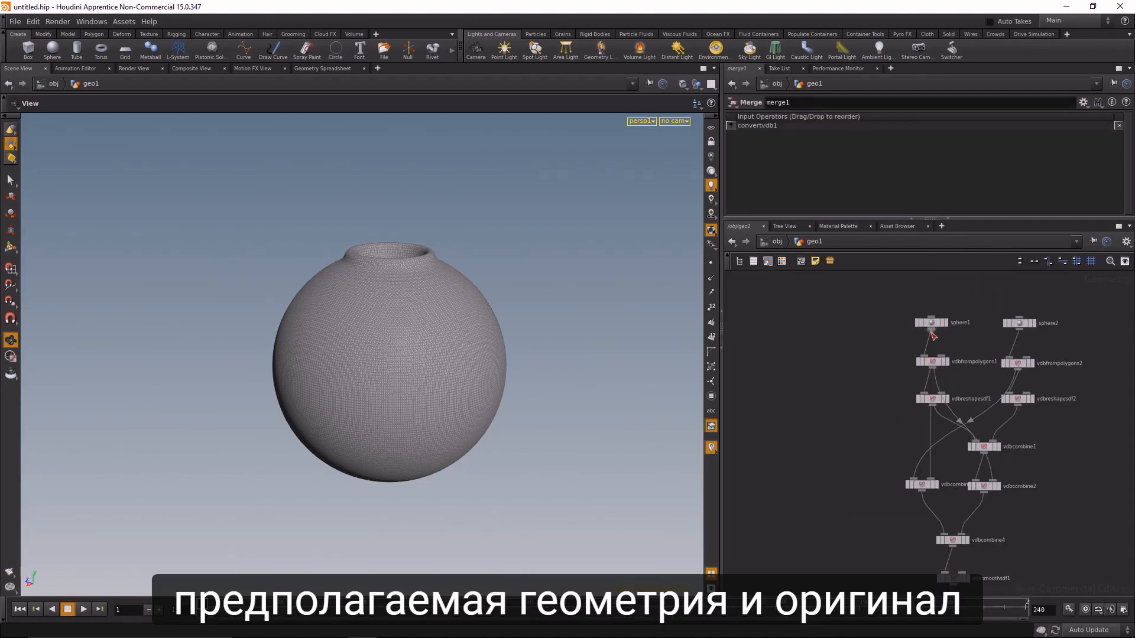
middle_drag(817, 447, 808, 304)
click(861, 492)
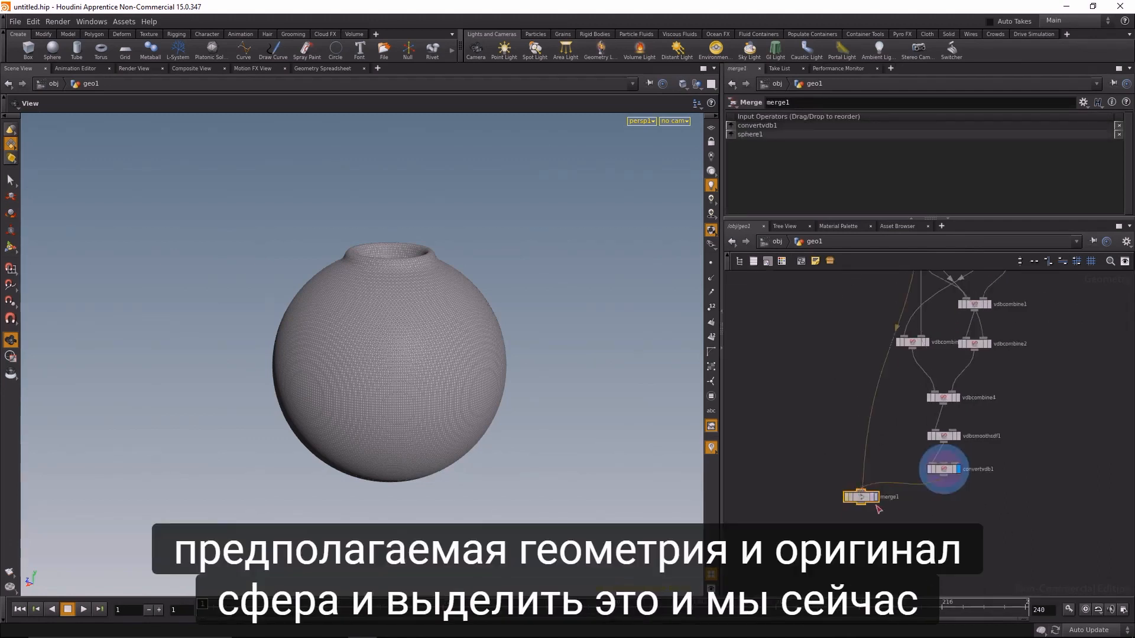
click(874, 498)
drag(427, 294, 598, 295)
- Try Y center values between 0.7 and 1.4 on sphere1, and return the Y center to 1
middle_drag(830, 381, 792, 455)
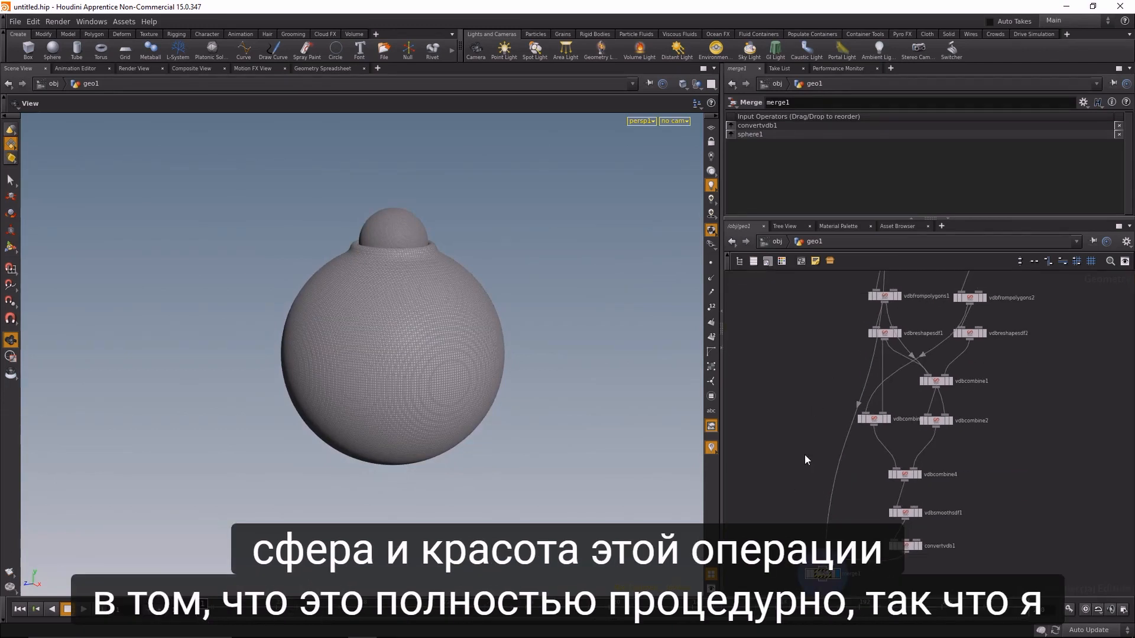
middle_drag(818, 380, 815, 449)
drag(840, 319, 909, 337)
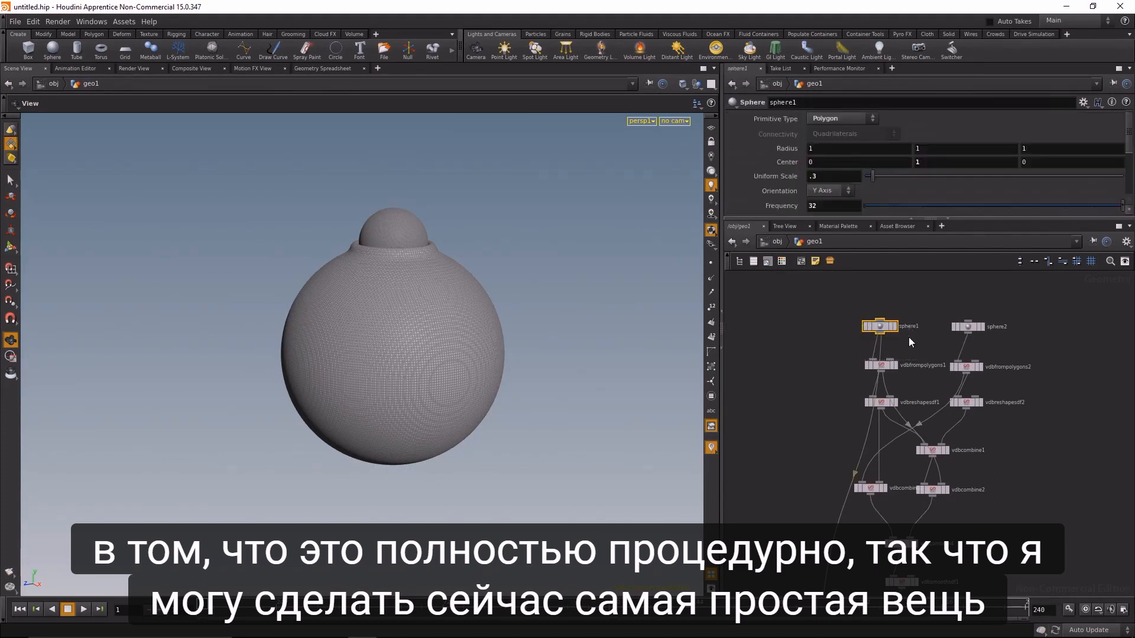
click(933, 162)
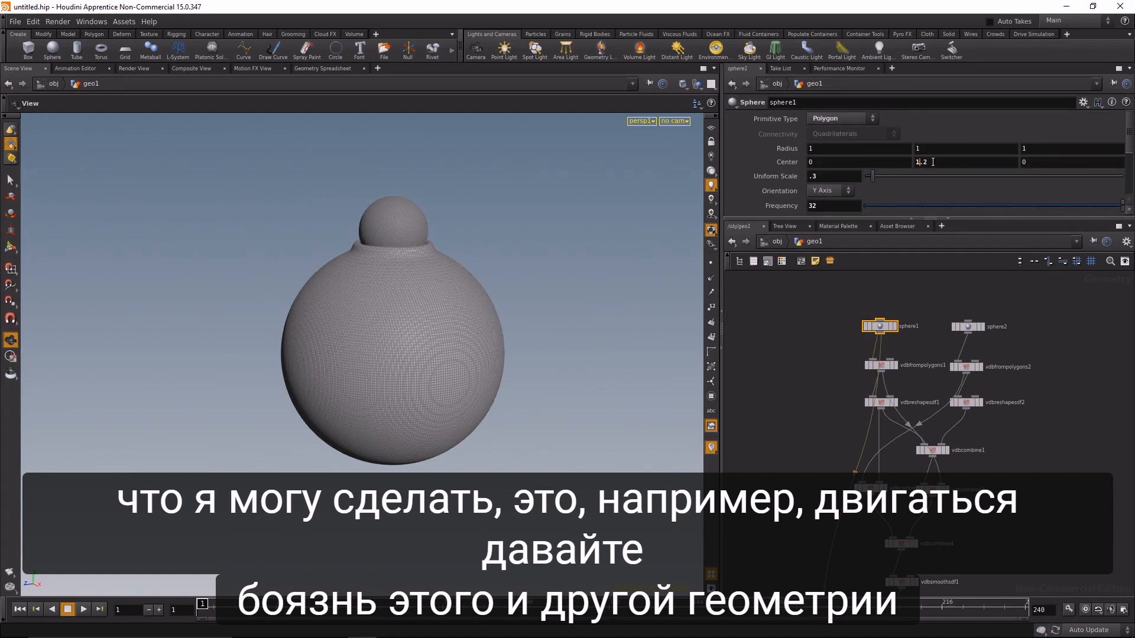
key(Up)
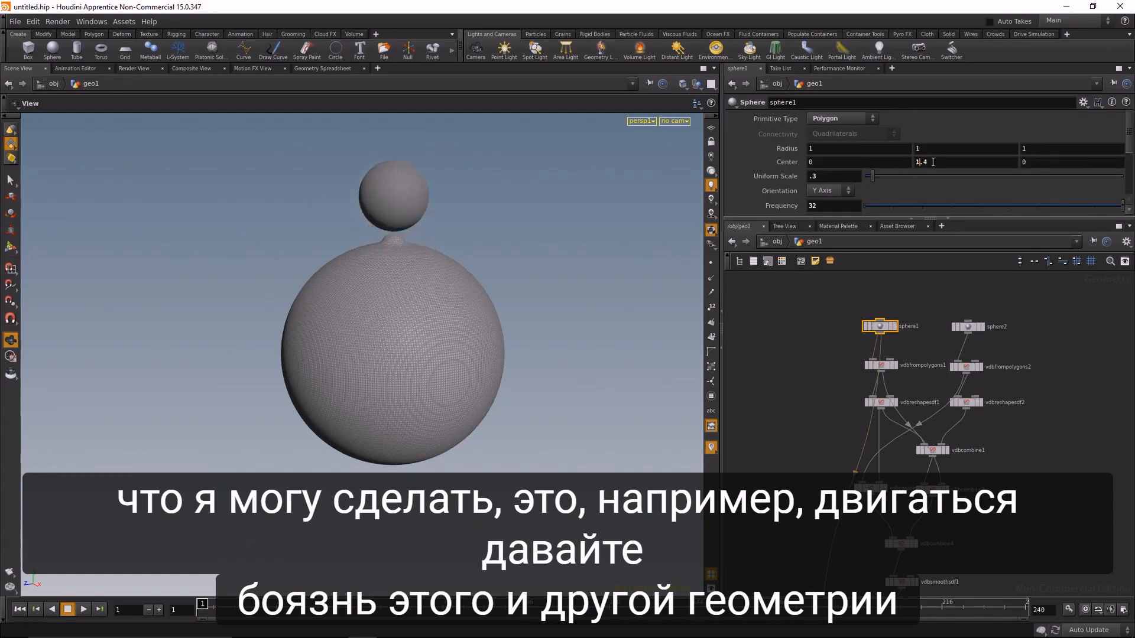
key(Down)
key(Down)
key(Down)
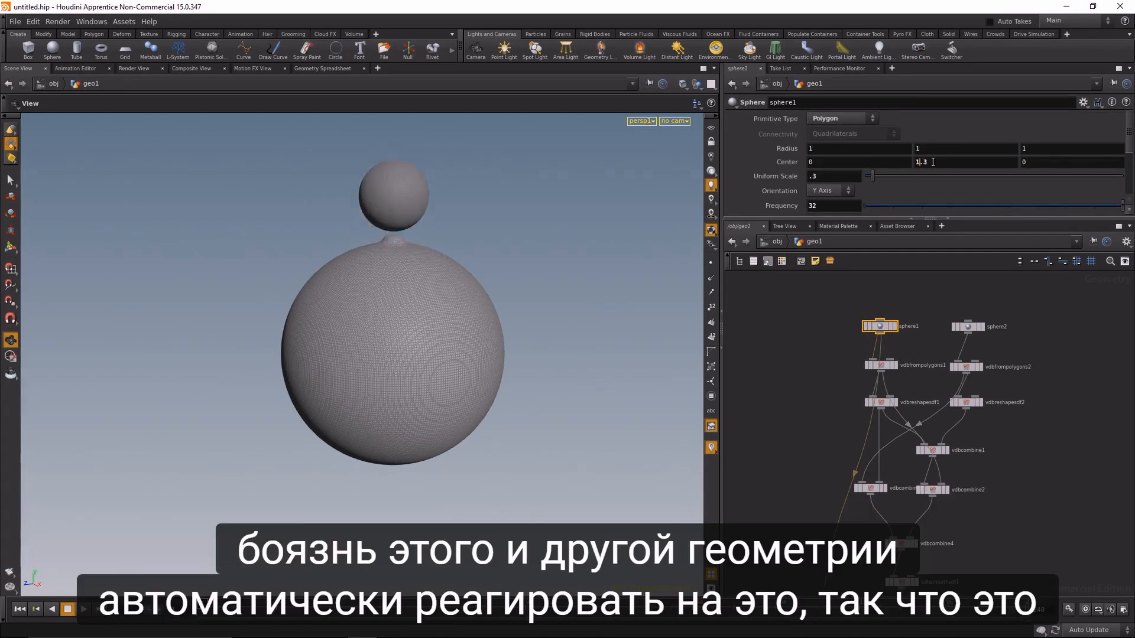
key(Down)
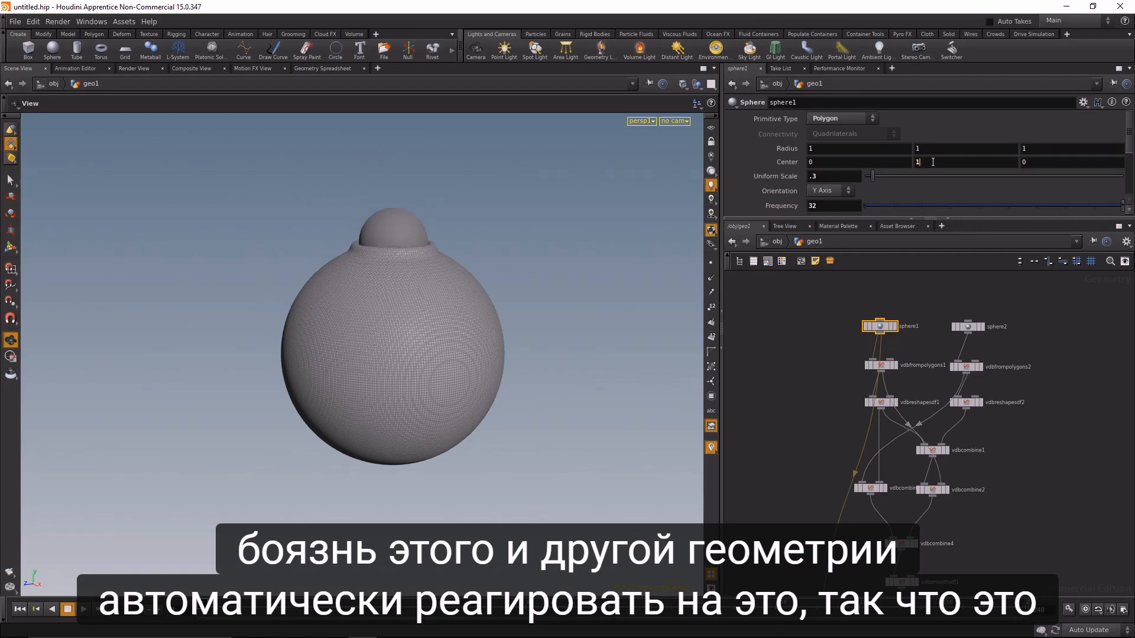
key(Down)
key(Down)
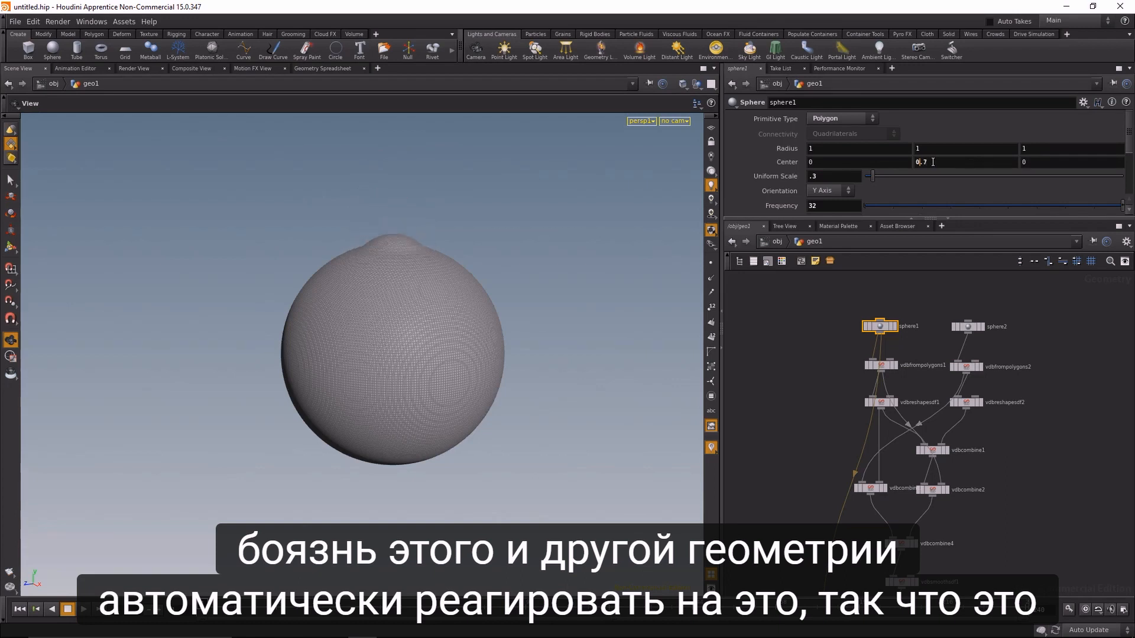
key(Up)
key(Up)
key(Up)
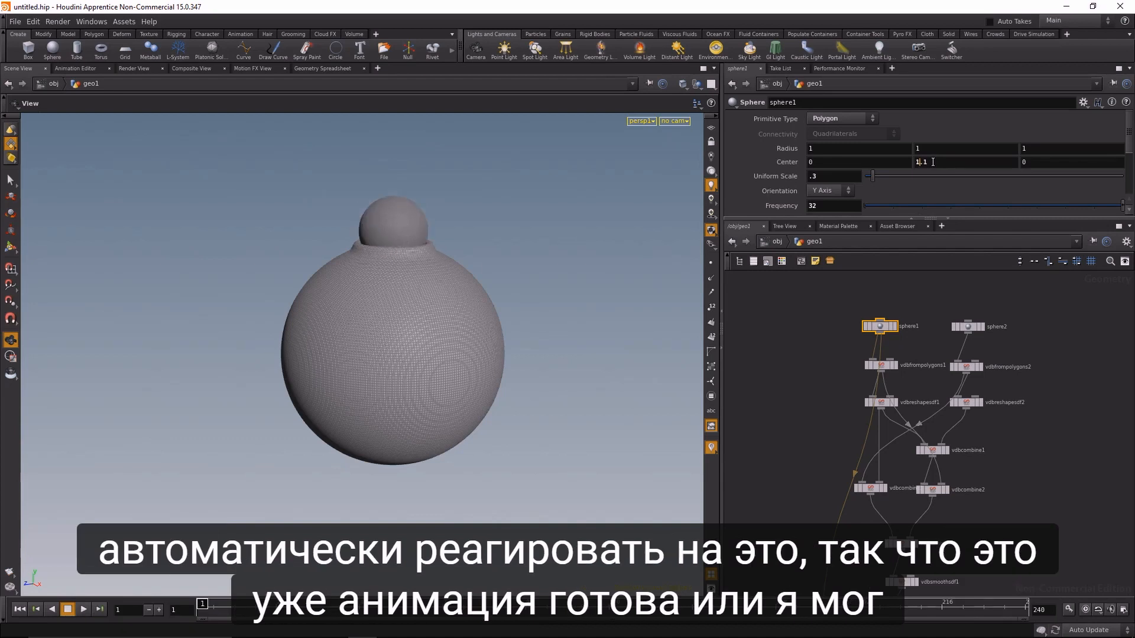
click(788, 322)
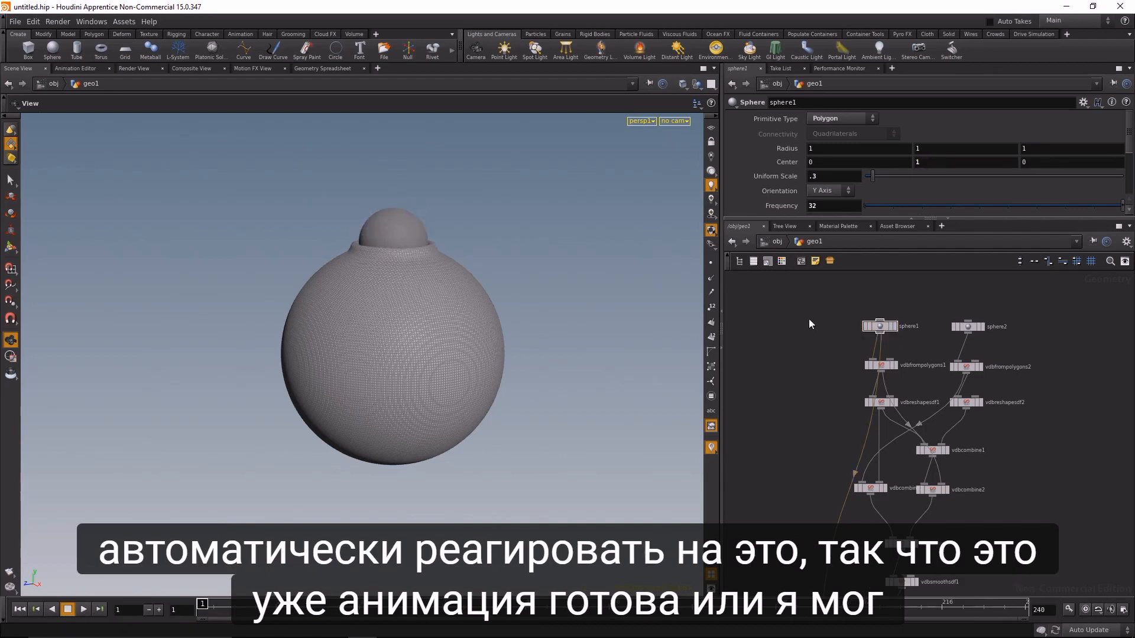
- Add a Platonic Solids node beside sphere1 in the network
key(Tab)
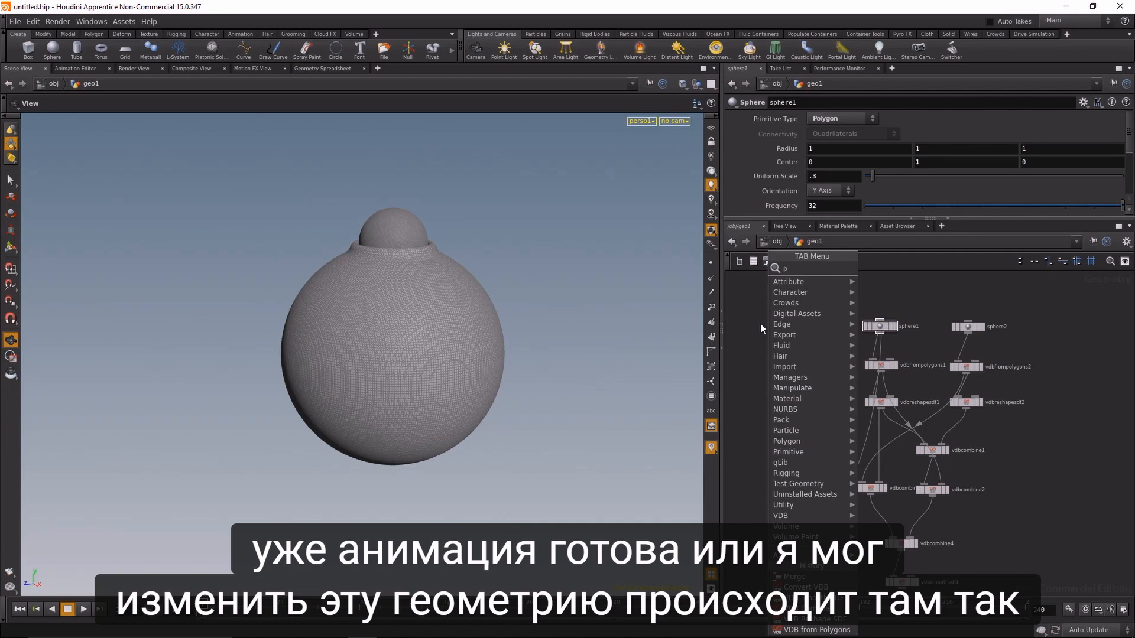
text(platno)
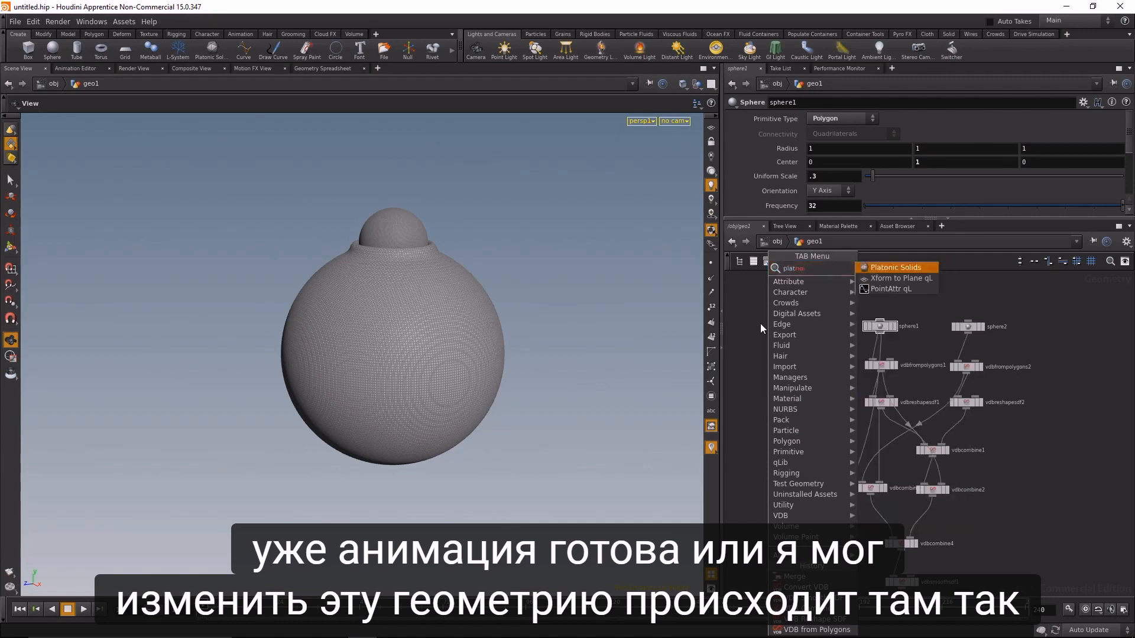
key(Return)
click(760, 324)
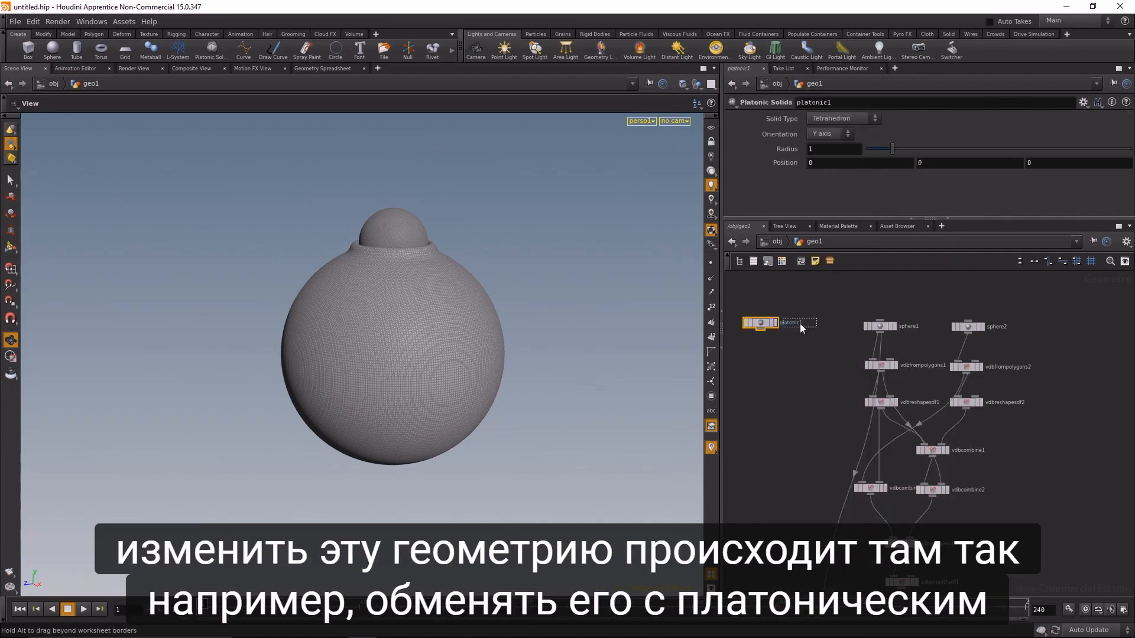
- Insert a Null node between sphere1 and the VDB network, and feed it from the Platonic Solids node instead
drag(794, 324, 805, 322)
drag(881, 333, 859, 300)
click(803, 370)
key(Tab)
text(nu)
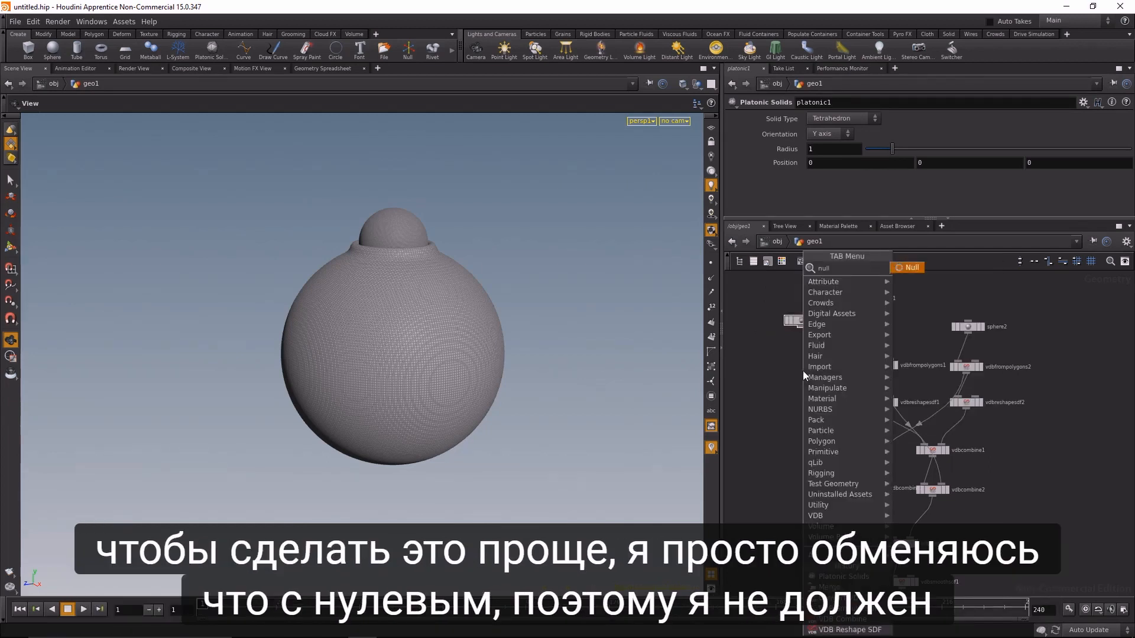
key(Return)
drag(804, 370, 866, 332)
drag(796, 324, 861, 329)
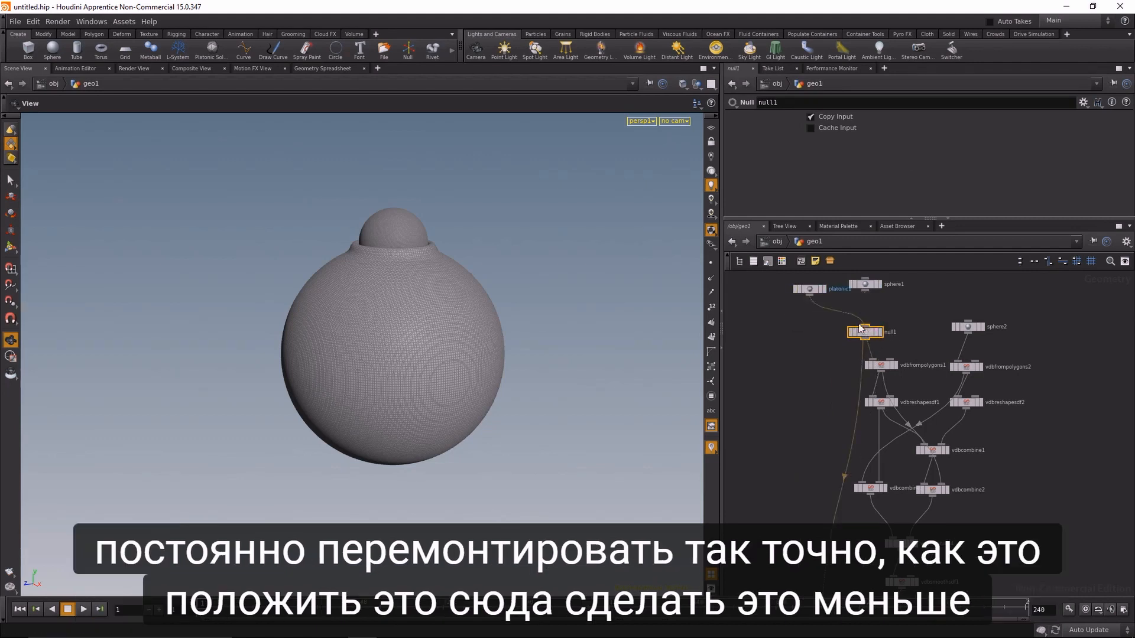
- Set the platonic solid's radius to 0.4 and its Y position to 1, trying Y values up to 1.3
click(813, 290)
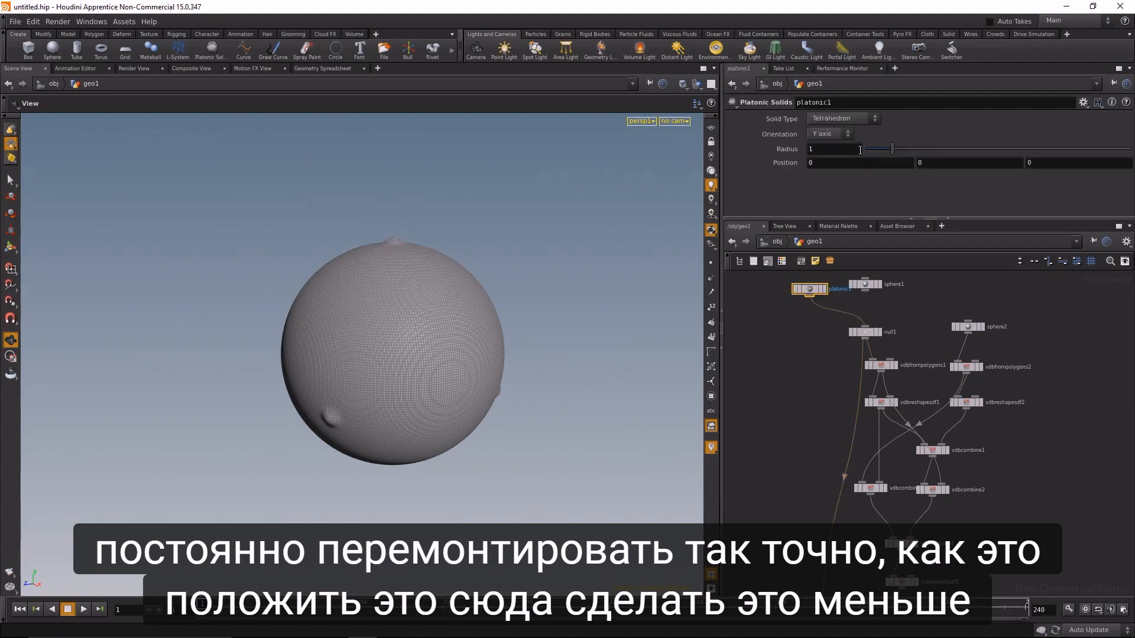
text(.3)
click(955, 163)
text(0.9)
key(Up)
key(Up)
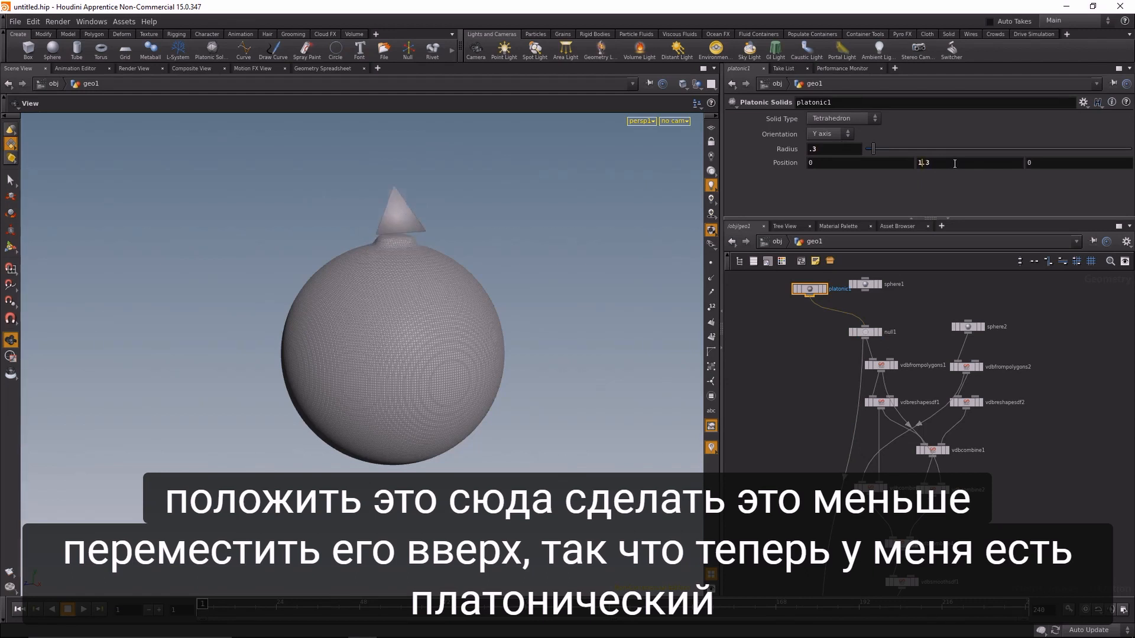
key(Down)
key(Down)
key(Down)
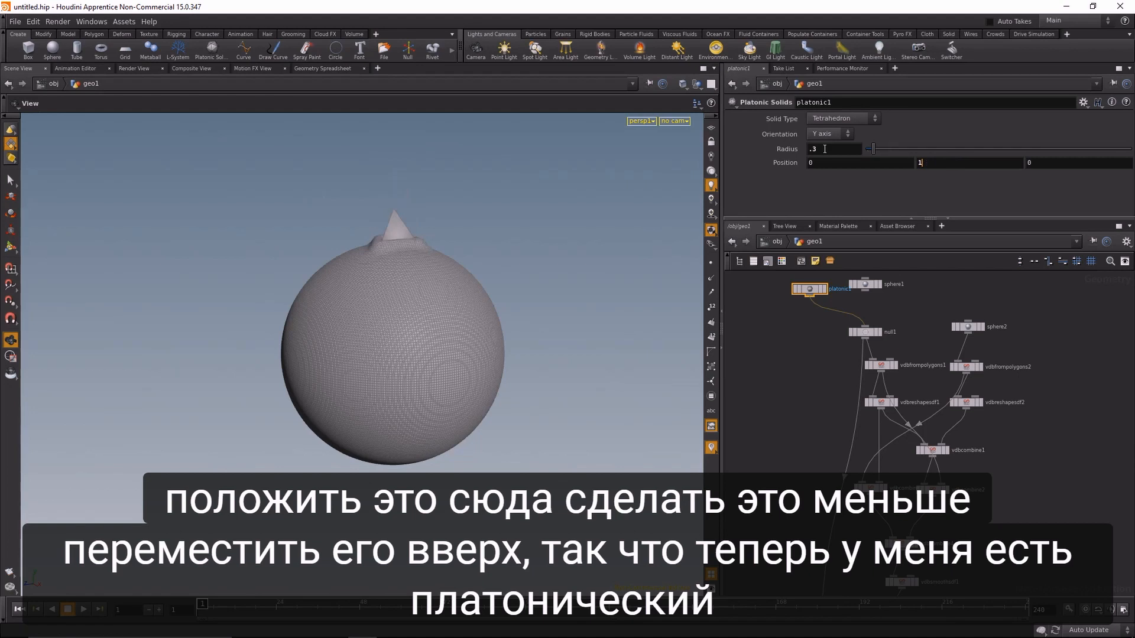
key(Up)
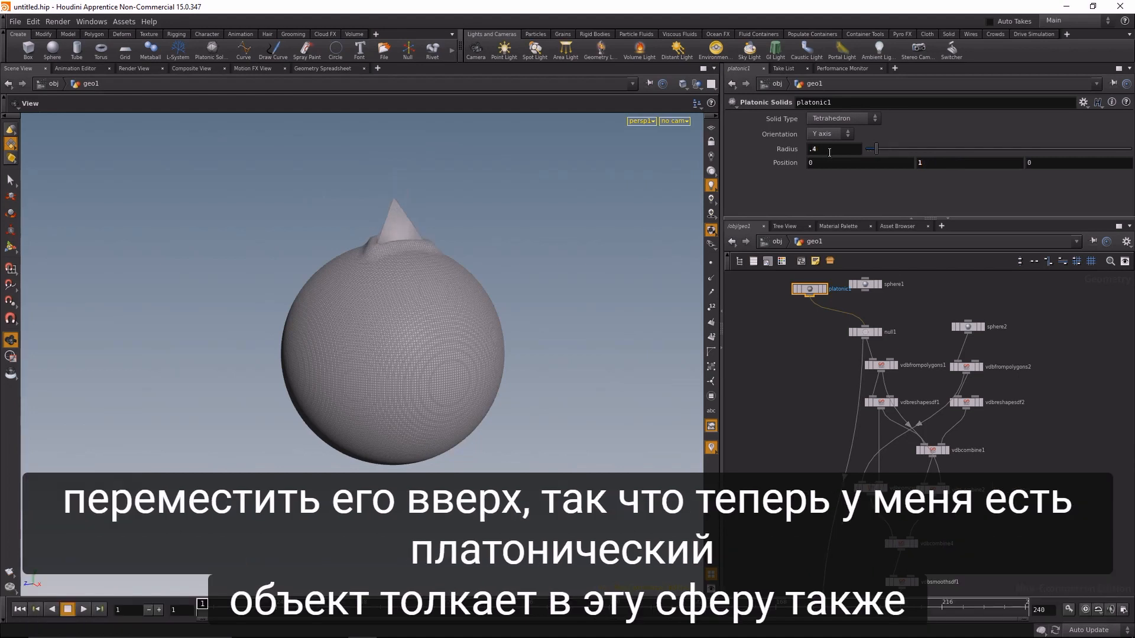
drag(520, 224, 539, 235)
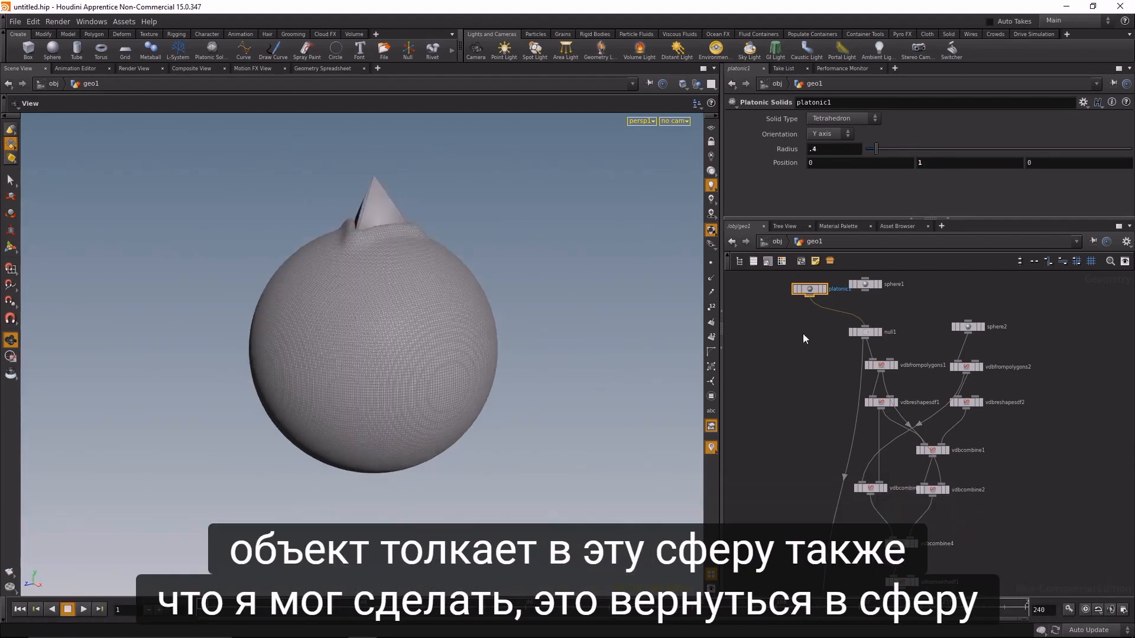
- Reconnect sphere1 to the Null node and delete the Platonic Solids node
middle_drag(802, 335, 829, 406)
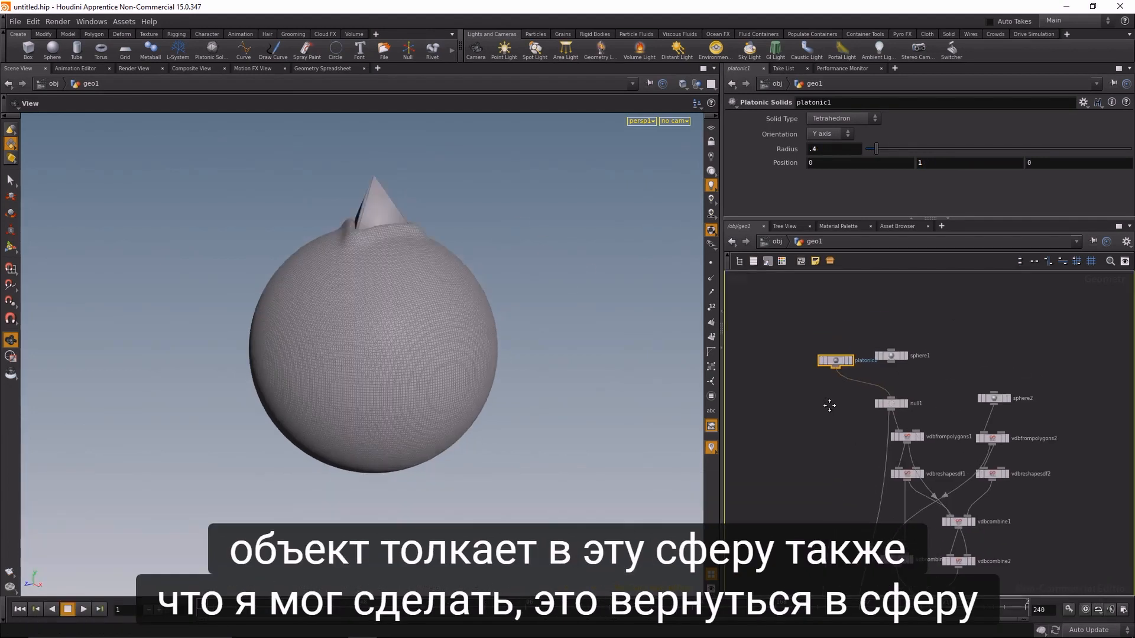
click(891, 398)
mouse_move(842, 361)
mouse_down()
mouse_move(802, 385)
mouse_move(793, 417)
mouse_move(759, 439)
mouse_up()
key(Delete)
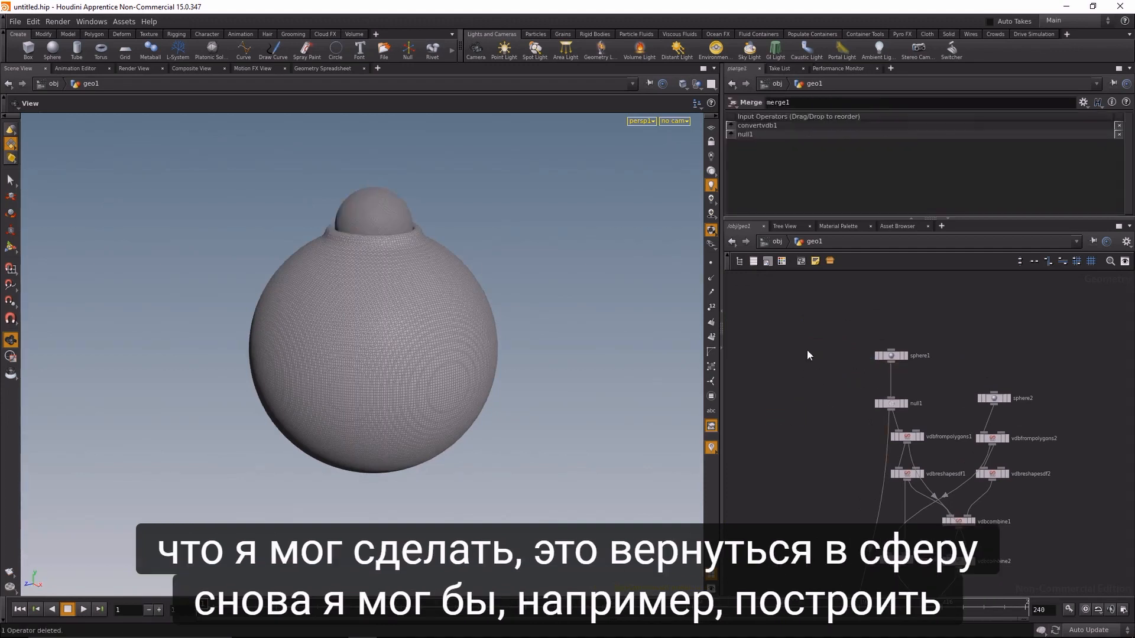
- Add a Scatter node fed by sphere2 and display it
key(Tab)
text(scat)
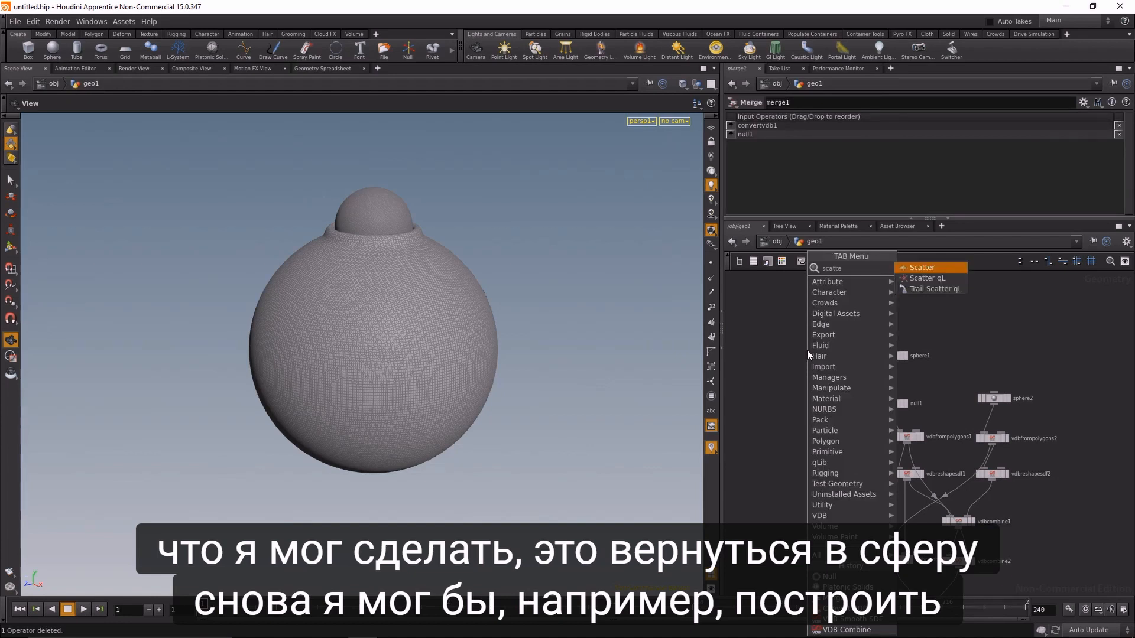
key(Return)
click(806, 350)
drag(809, 350, 973, 319)
drag(994, 405, 984, 307)
drag(994, 406, 975, 317)
click(987, 320)
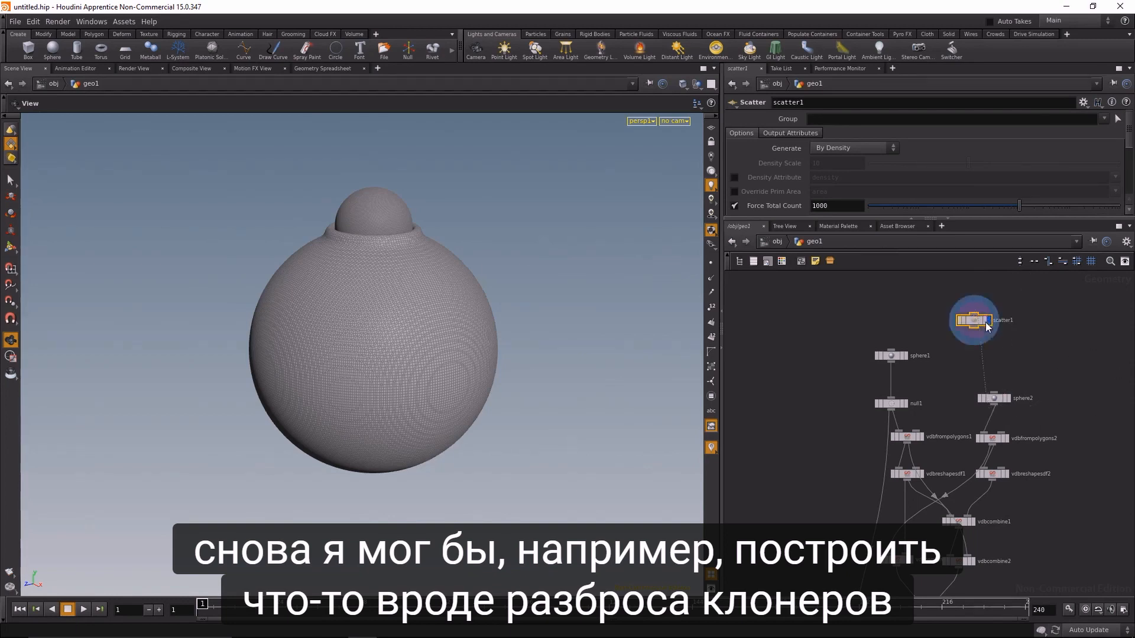
- Set the Scatter node's Force Total Count to 20
key(BackSpace)
key(BackSpace)
key(BackSpace)
key(BackSpace)
text(20)
key(Return)
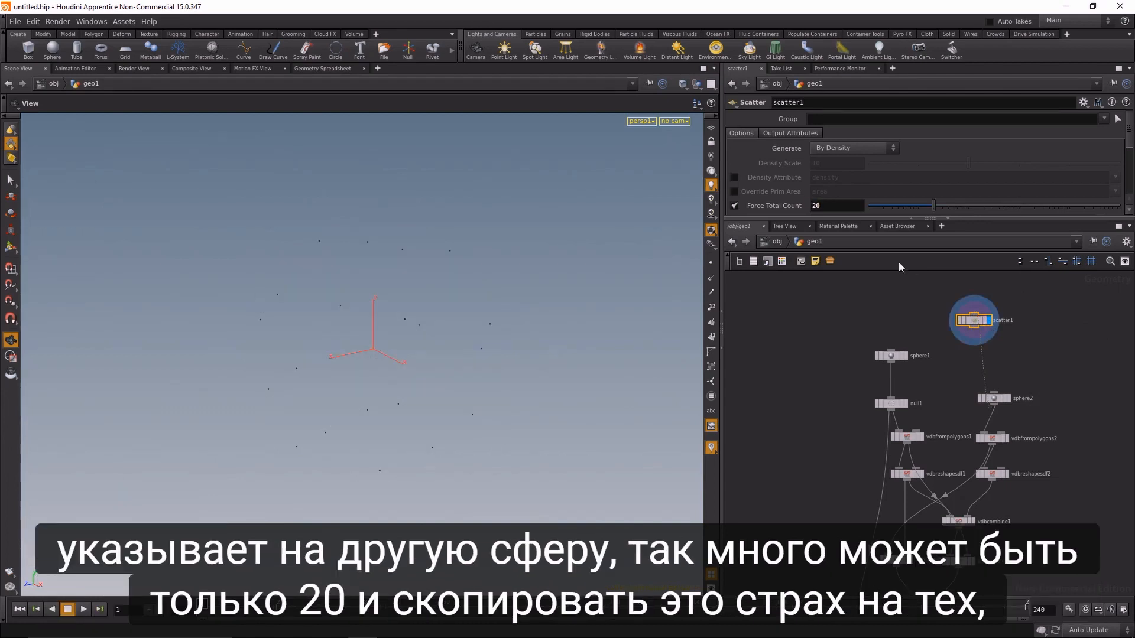
- Add and display a Copy node that places sphere1 on the scattered points, and set sphere1's Y center to 0
key(Tab)
text(copy)
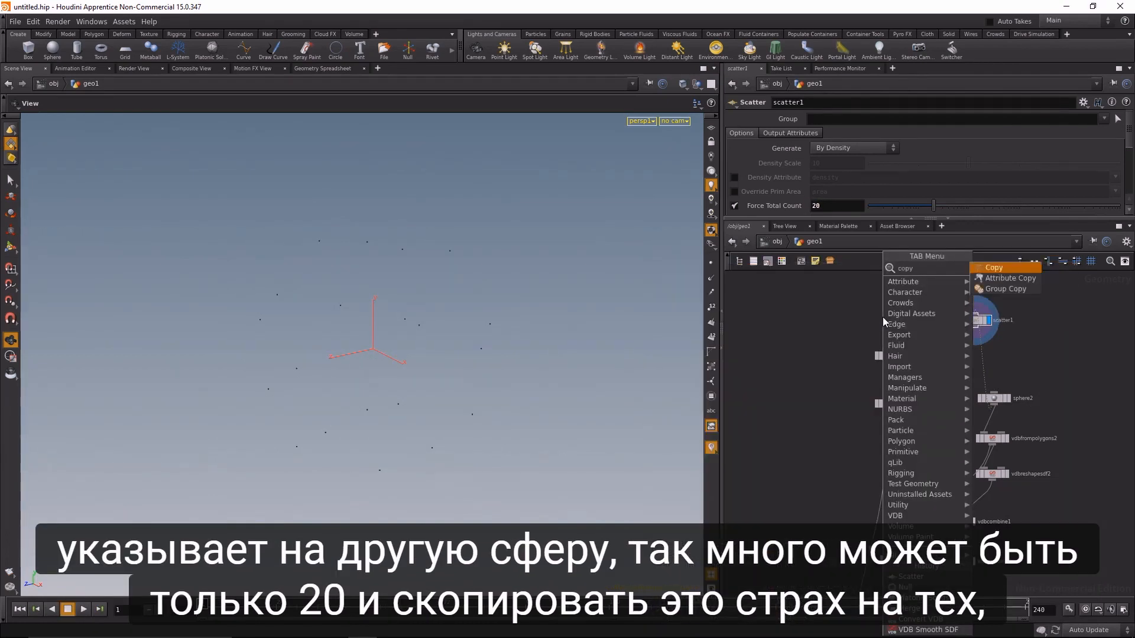
key(Return)
click(881, 316)
mouse_move(894, 367)
mouse_down()
mouse_move(810, 324)
mouse_move(877, 309)
mouse_move(907, 350)
mouse_up()
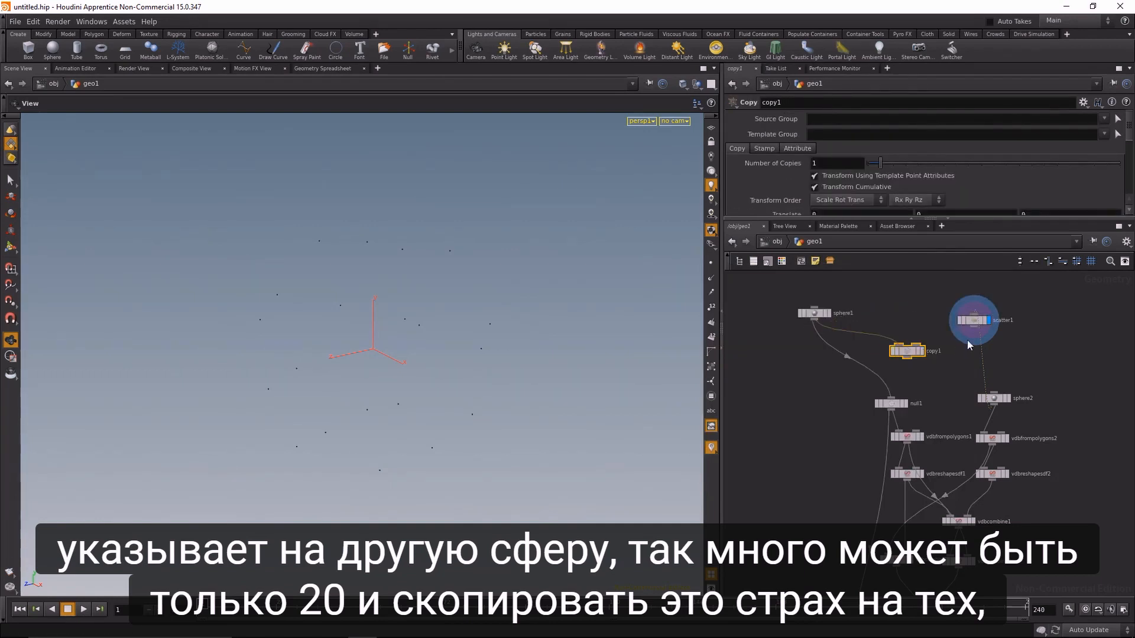
drag(974, 328, 916, 343)
click(922, 351)
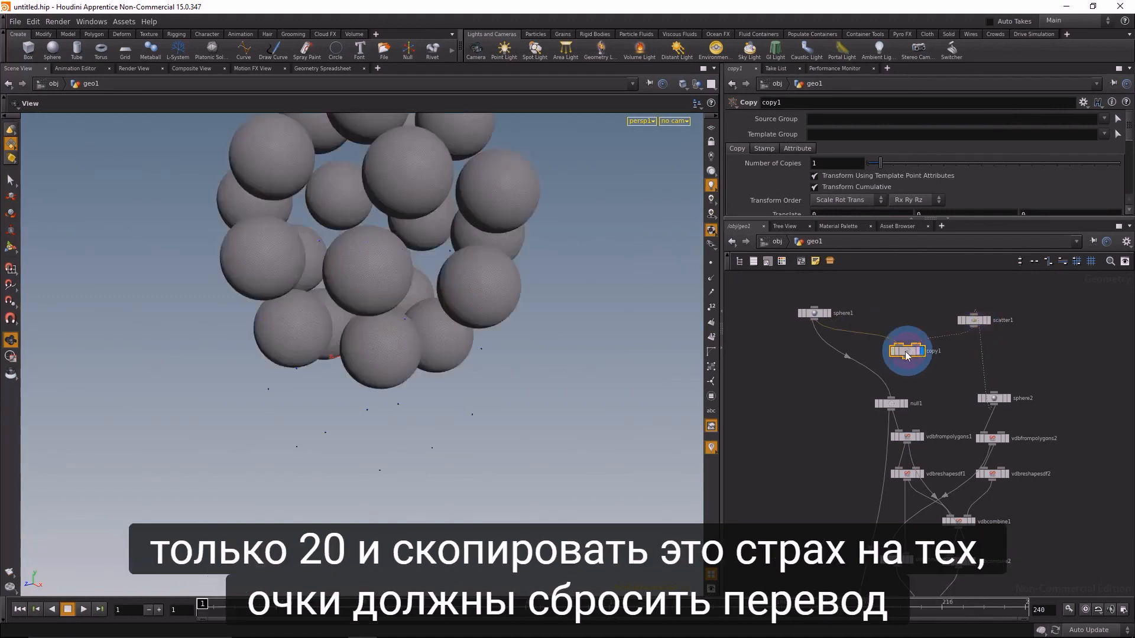
click(824, 317)
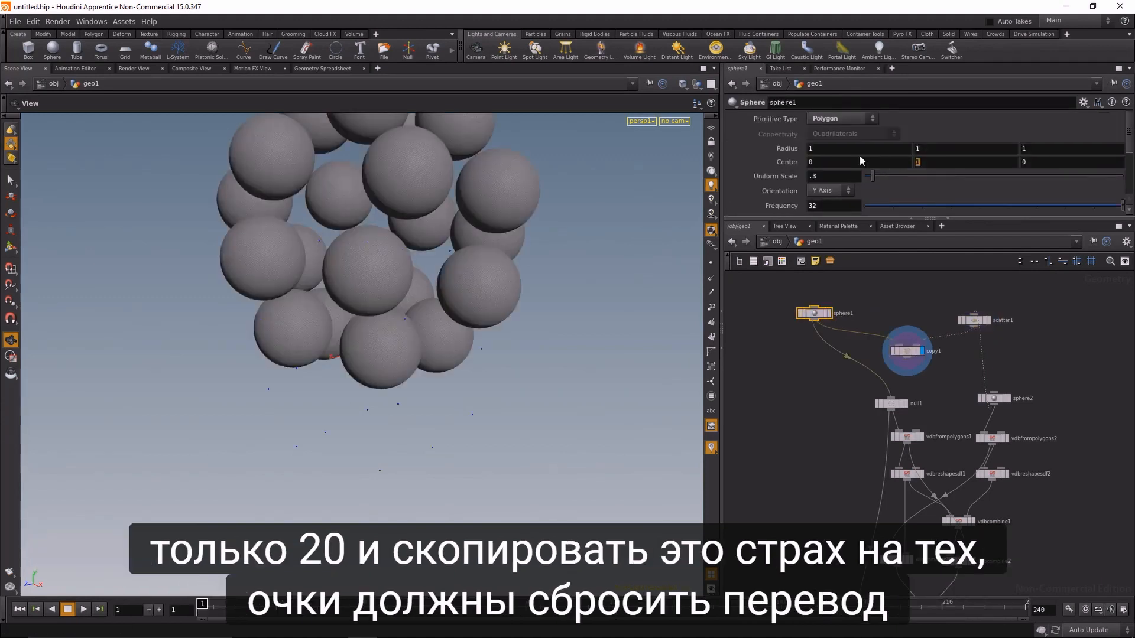
key(Return)
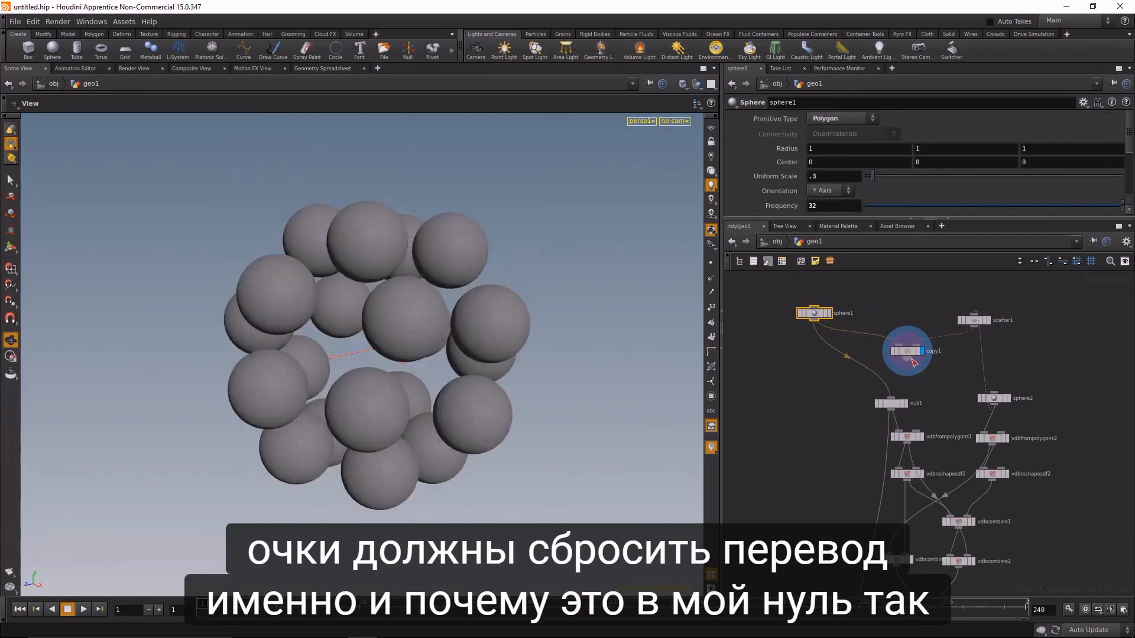
- Feed the Copy node into the Null node and display the final Merge node
click(895, 396)
middle_drag(824, 458, 833, 284)
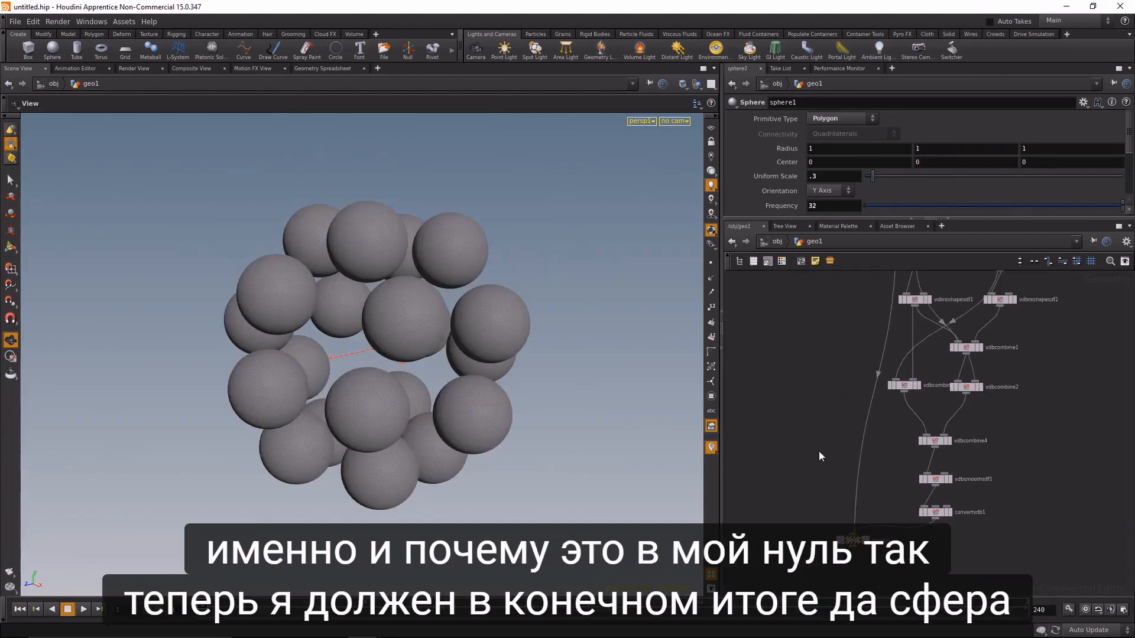
click(853, 531)
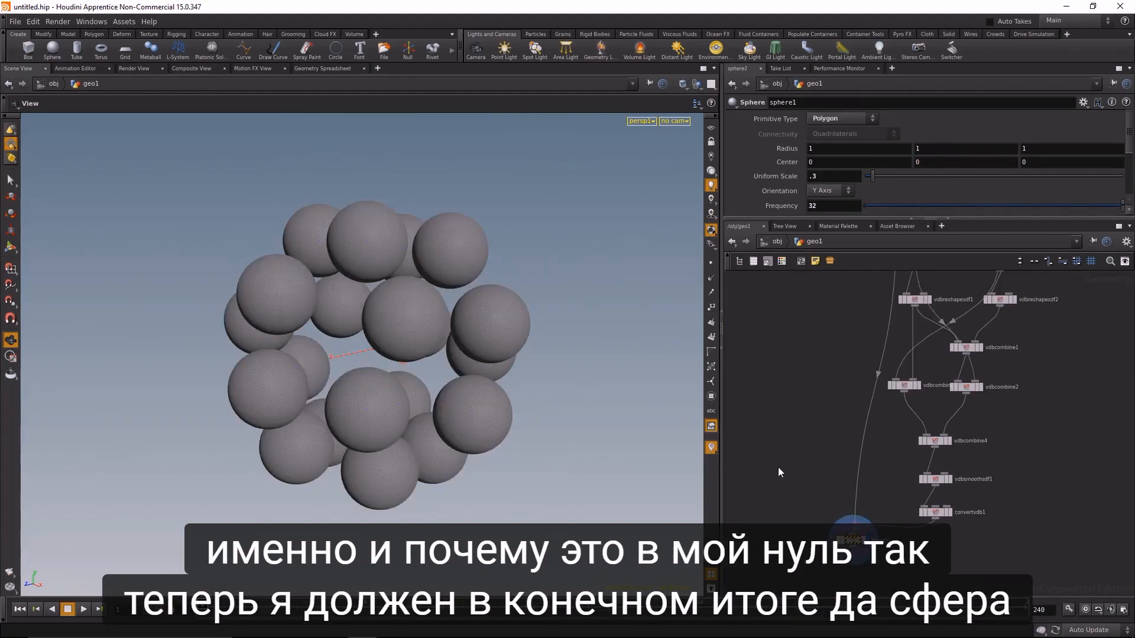
drag(482, 370, 608, 324)
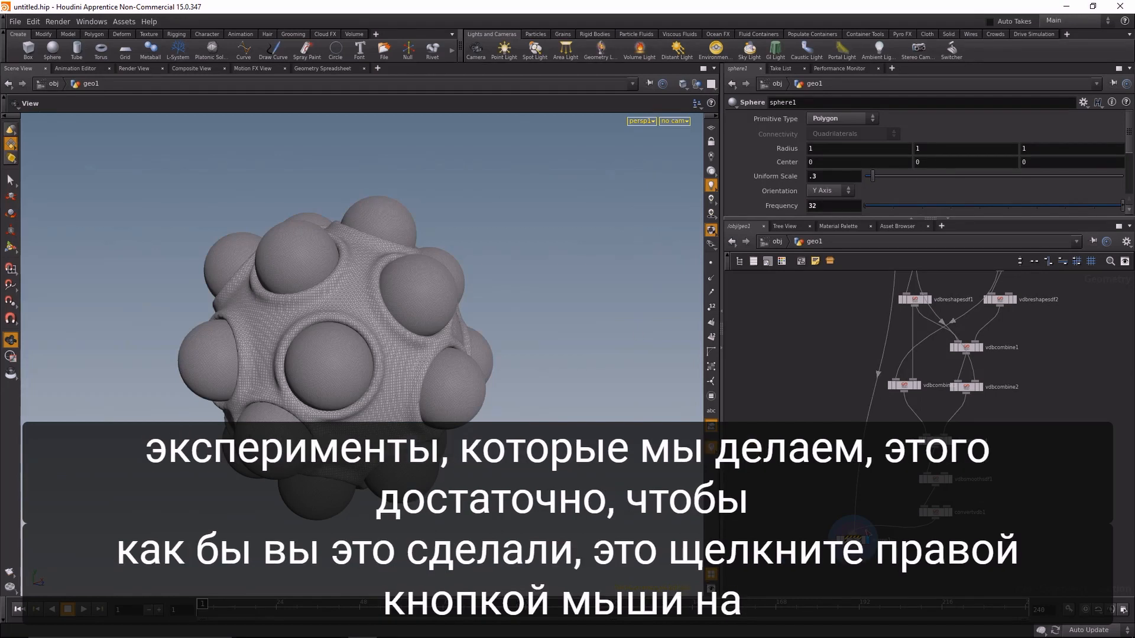
- Open Save Geometry for the Merge node and enter dents.obj as the output file
right_click(852, 539)
mouse_move(870, 533)
click(1018, 534)
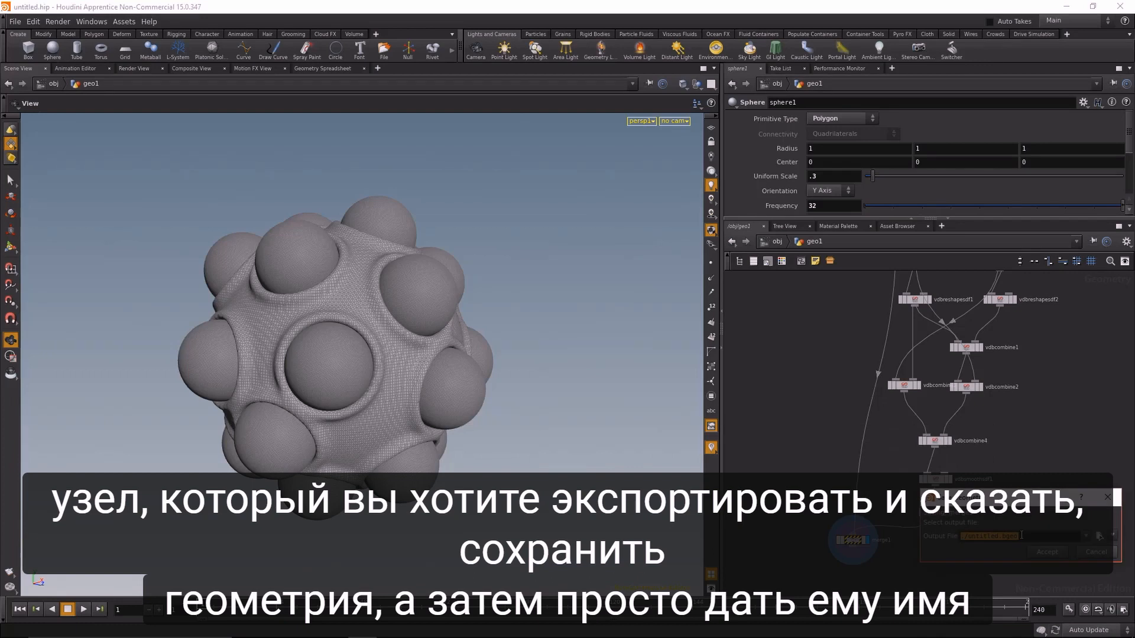
click(1059, 536)
key(BackSpace)
key(BackSpace)
key(BackSpace)
key(BackSpace)
key(BackSpace)
key(BackSpace)
key(BackSpace)
key(BackSpace)
key(BackSpace)
key(BackSpace)
key(BackSpace)
text(dents.obj)
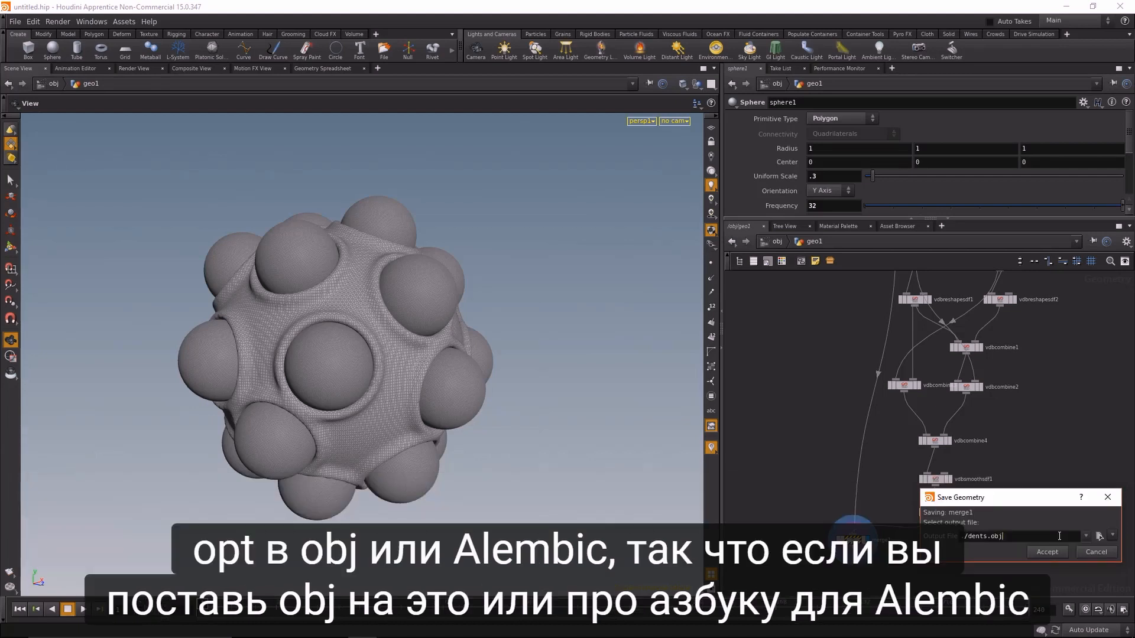
- Change the output file to dents.abc and save the geometry as Alembic
key(BackSpace)
key(BackSpace)
key(BackSpace)
text(abc)
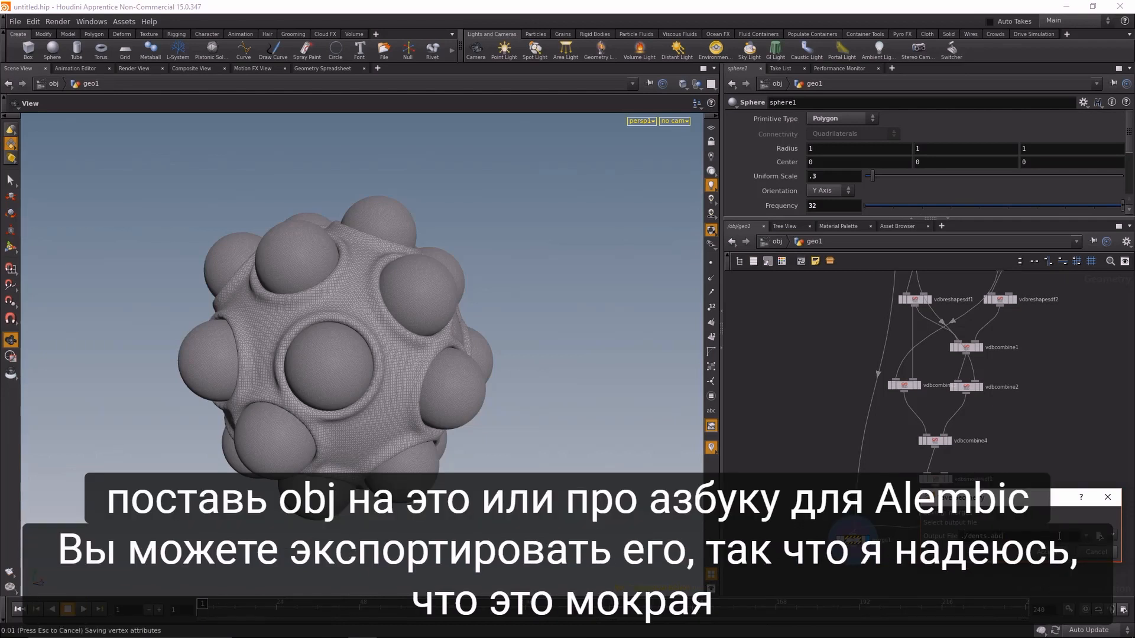
key(Return)
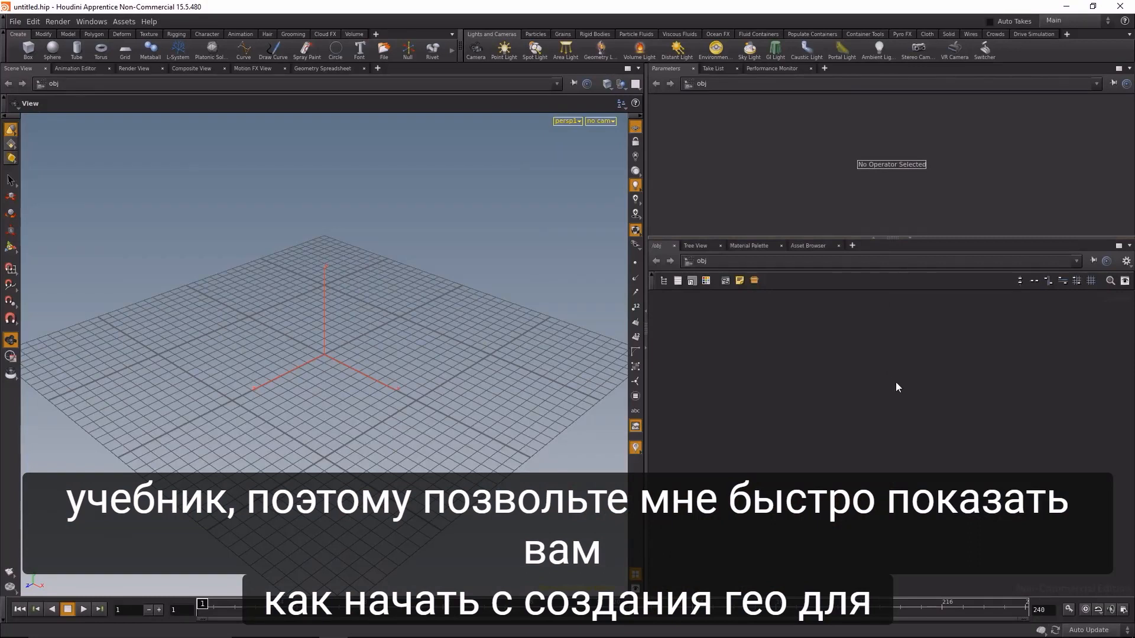
- Create a Sphere object in the empty scene and enter its geometry network
key(Tab)
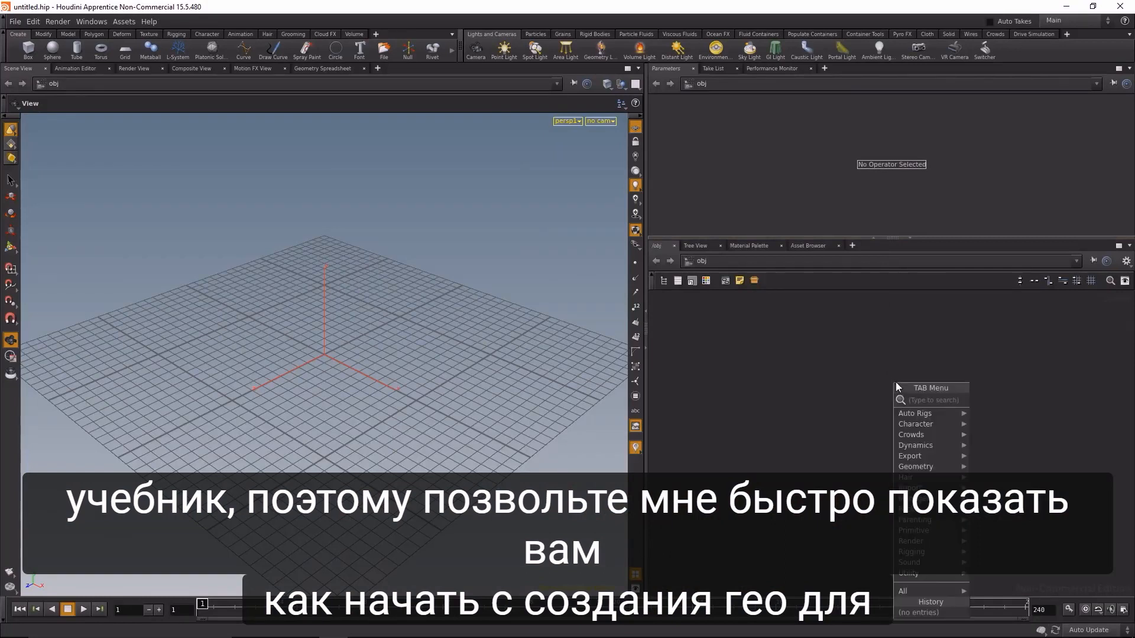
text(spher)
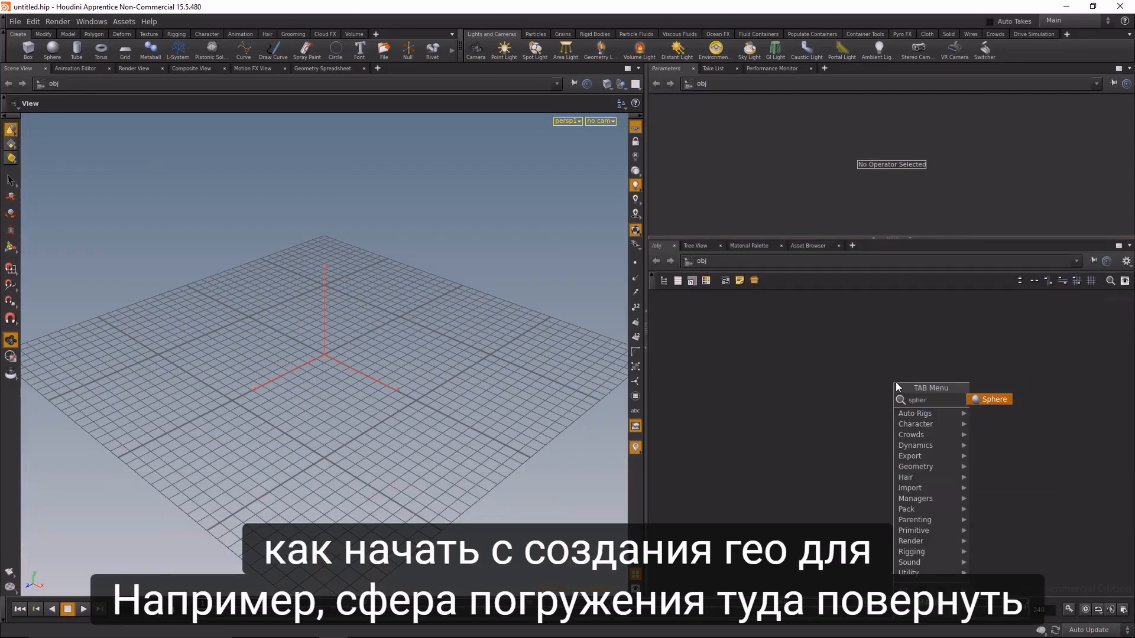
key(Return)
click(895, 382)
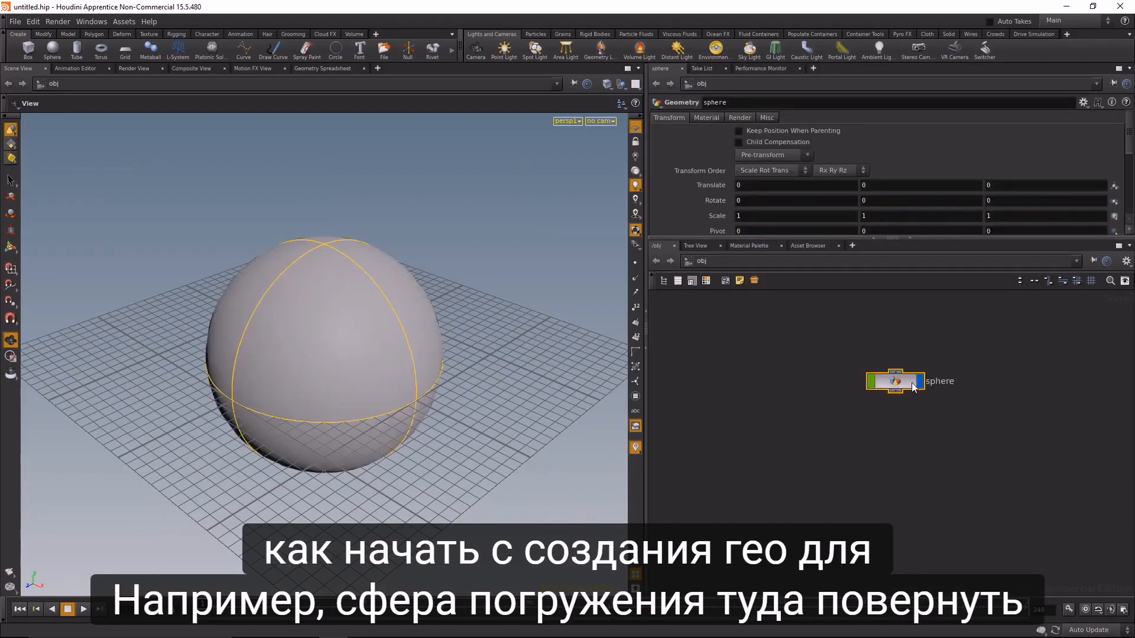
double_click(912, 386)
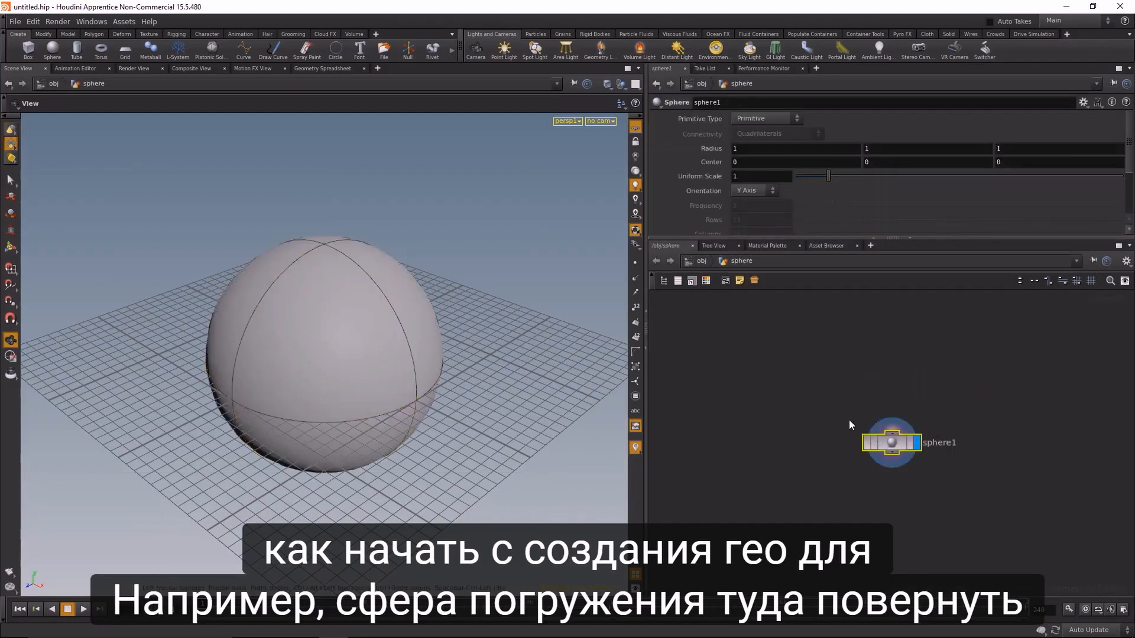
- Enlarge the parameter area and set the sphere's Primitive Type to Polygon
drag(889, 237, 889, 341)
click(775, 121)
click(771, 140)
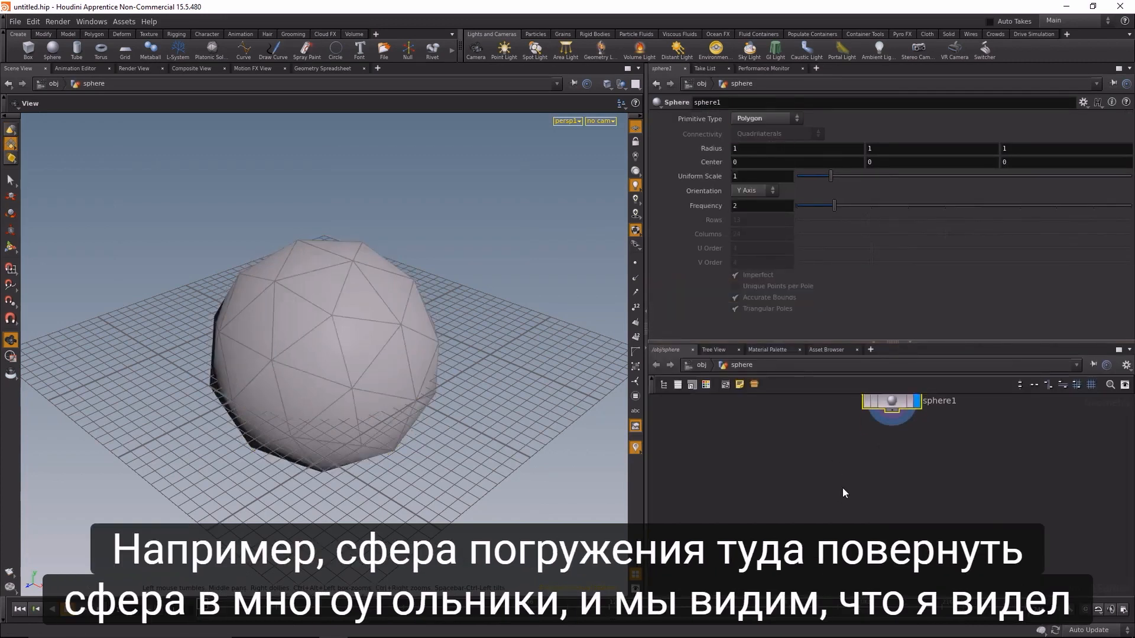
- Add an IsoOffset node fed by sphere1 and display it as a fog volume
key(Tab)
text(iso)
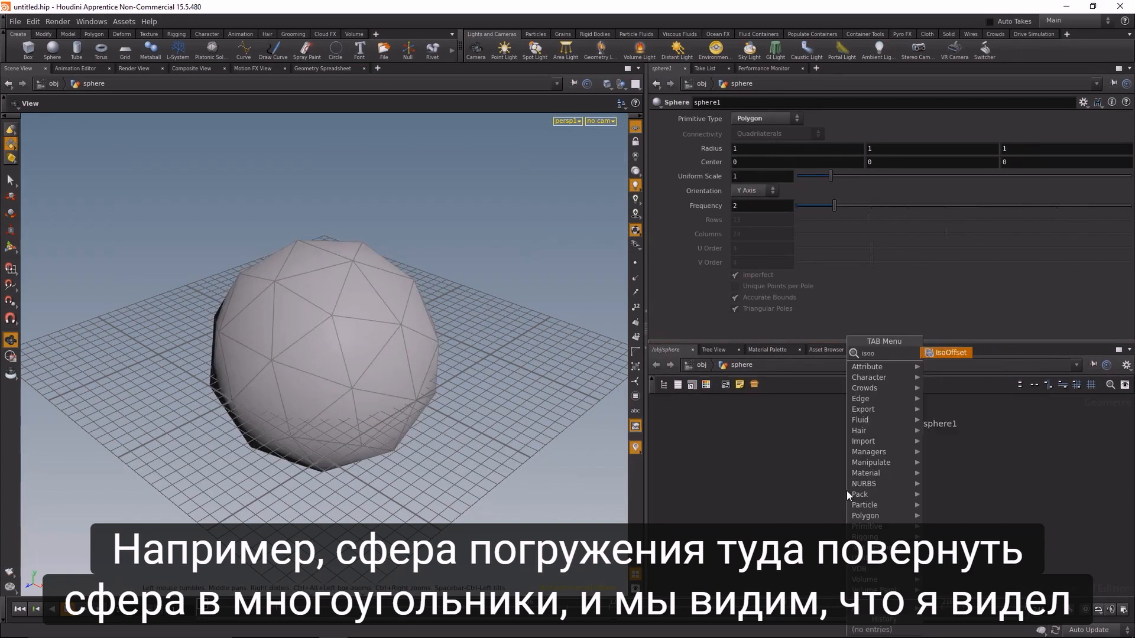
key(Return)
click(846, 491)
drag(892, 433, 847, 480)
click(873, 490)
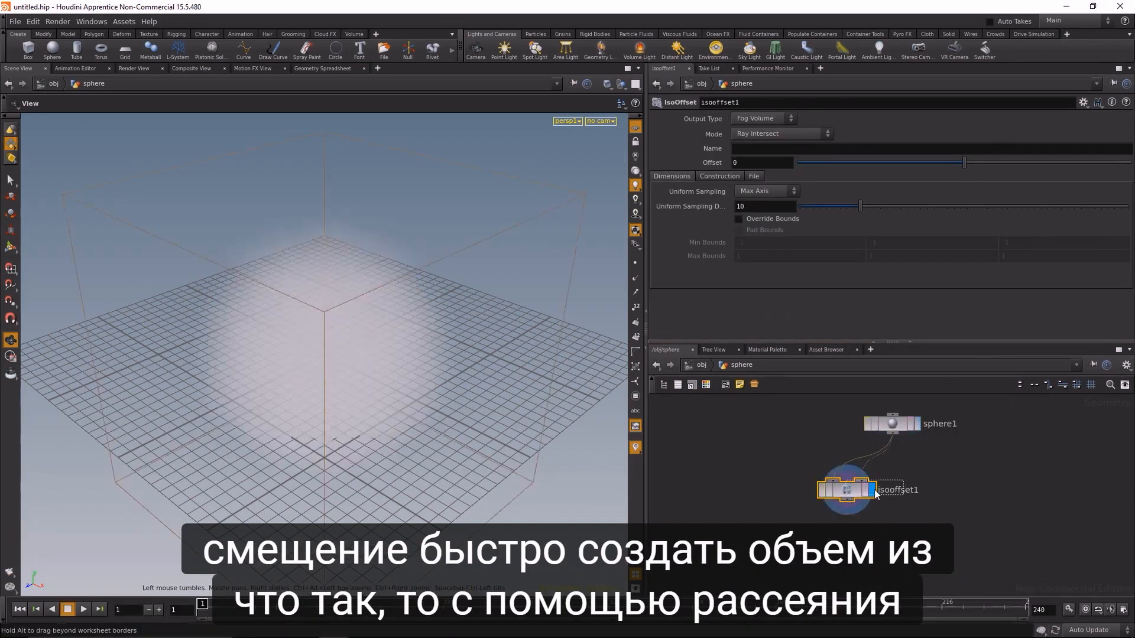
- Tidy the node layout, then add a Scatter node after isooffset1 and display it
key(l)
key(Tab)
text(scatt)
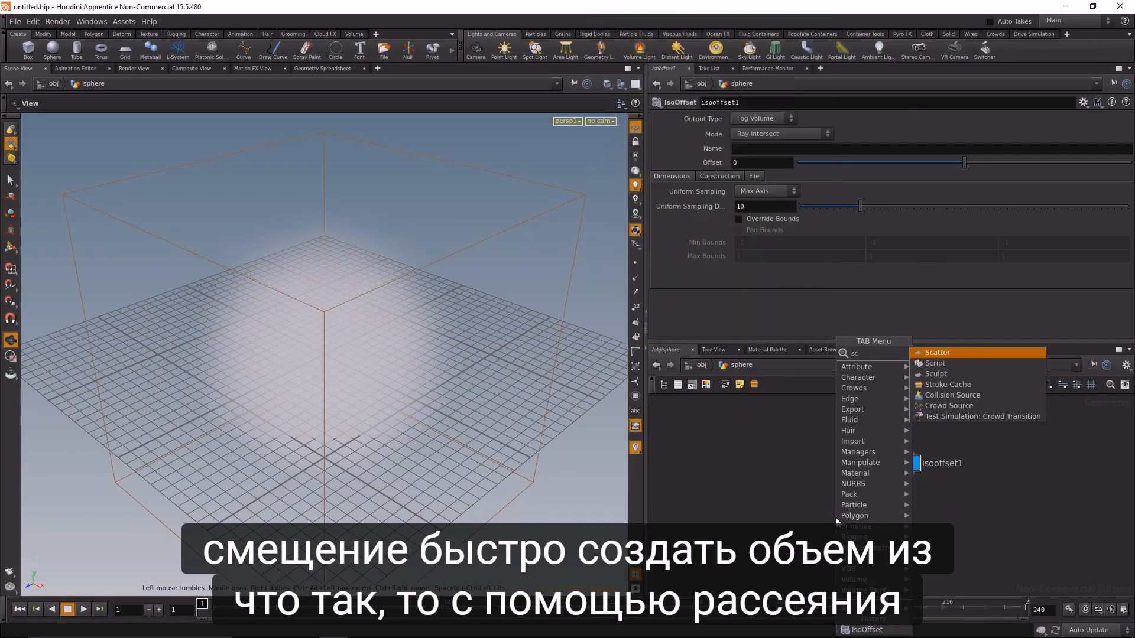
key(Return)
click(891, 529)
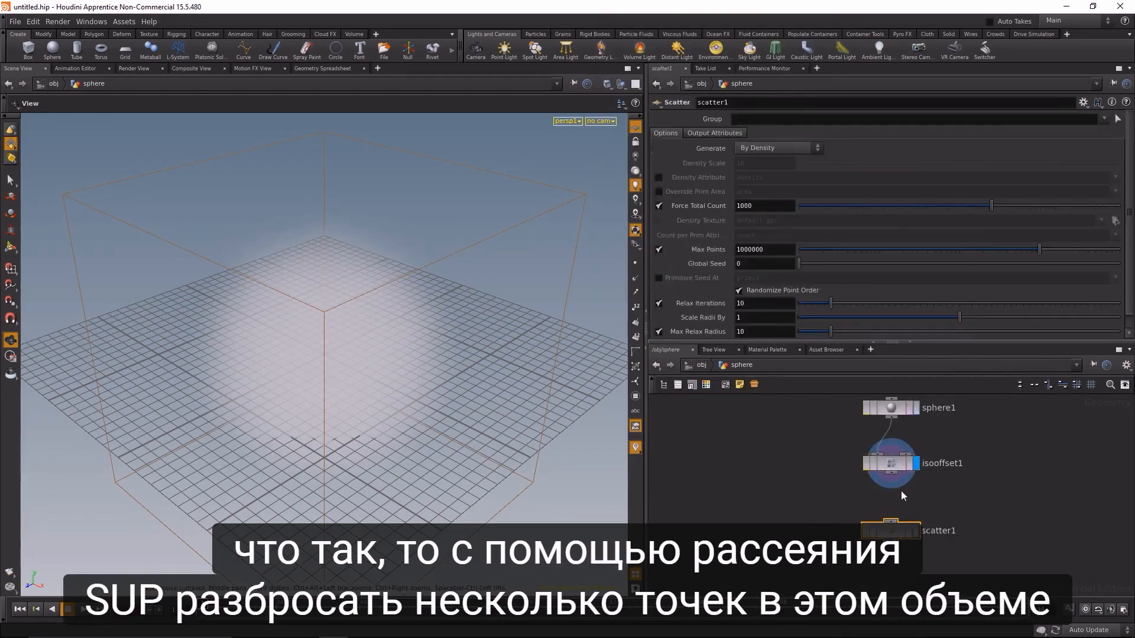
click(917, 531)
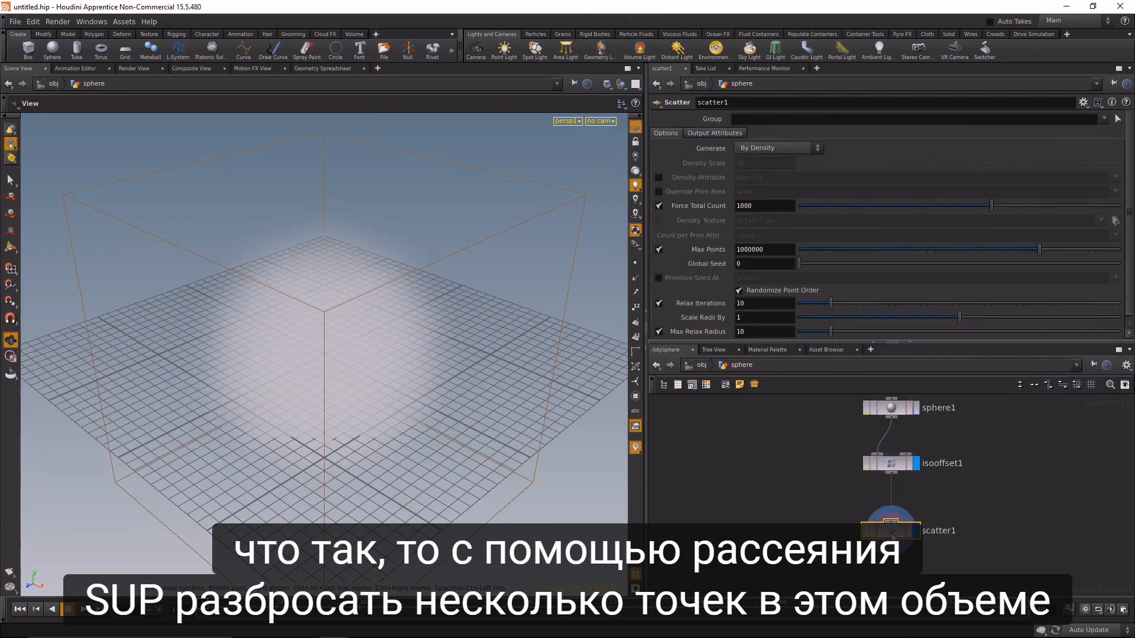
- Set the Scatter node's Force Total Count to 50
key(BackSpace)
key(BackSpace)
key(BackSpace)
key(BackSpace)
text(50)
key(Return)
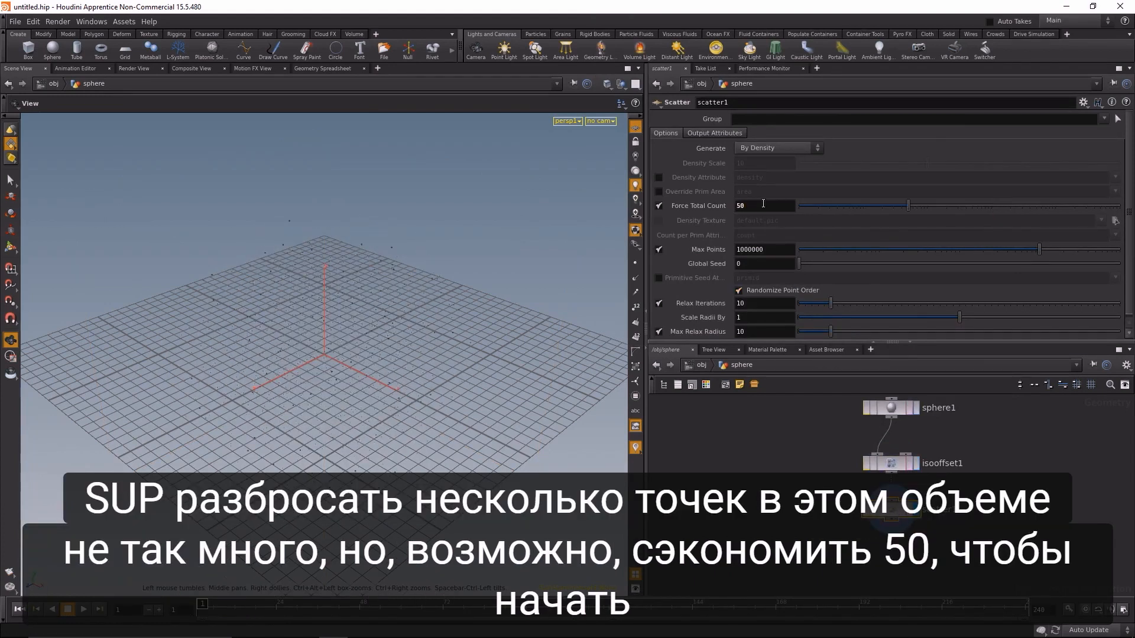
- Add a Connect Adjacent Pieces node after scatter1 and display its result
middle_drag(825, 573, 809, 518)
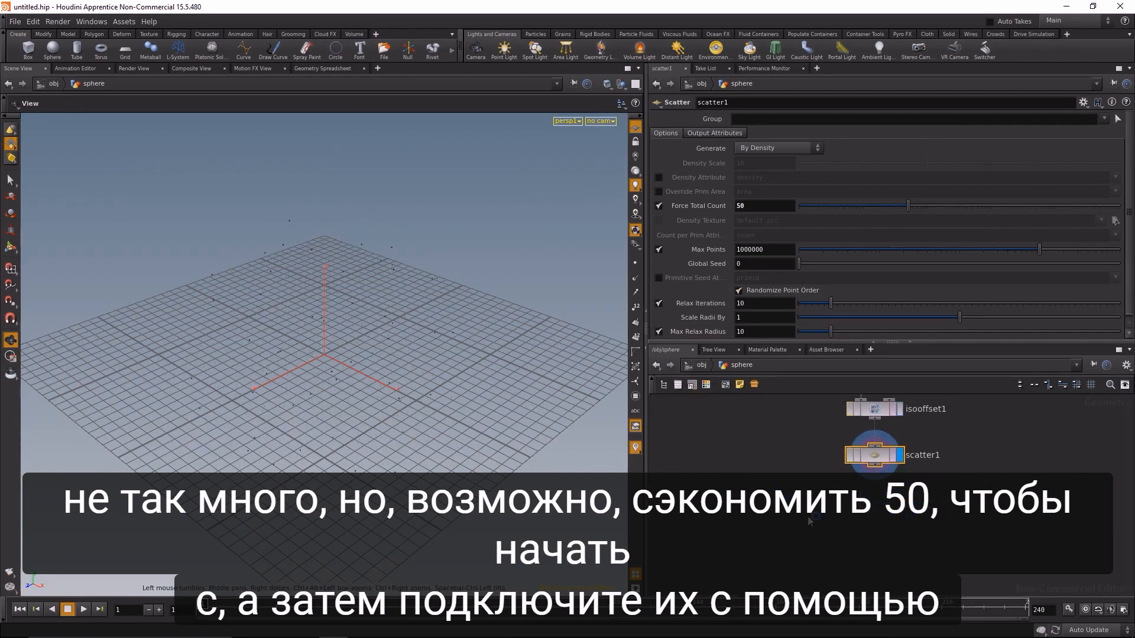
key(Tab)
text(conn)
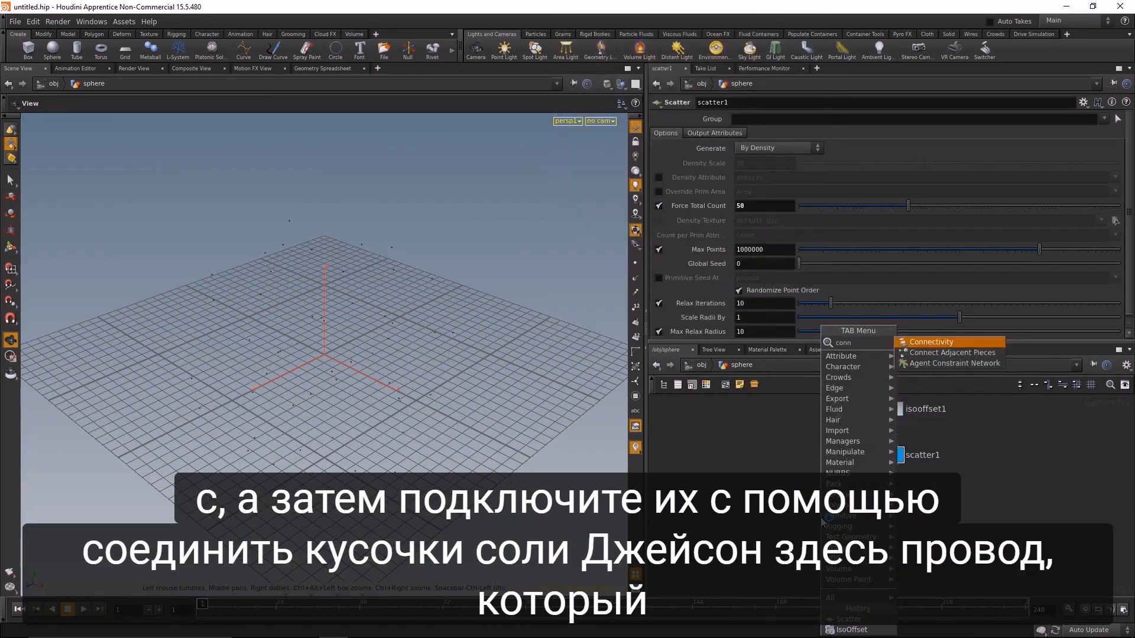
key(Down)
key(Return)
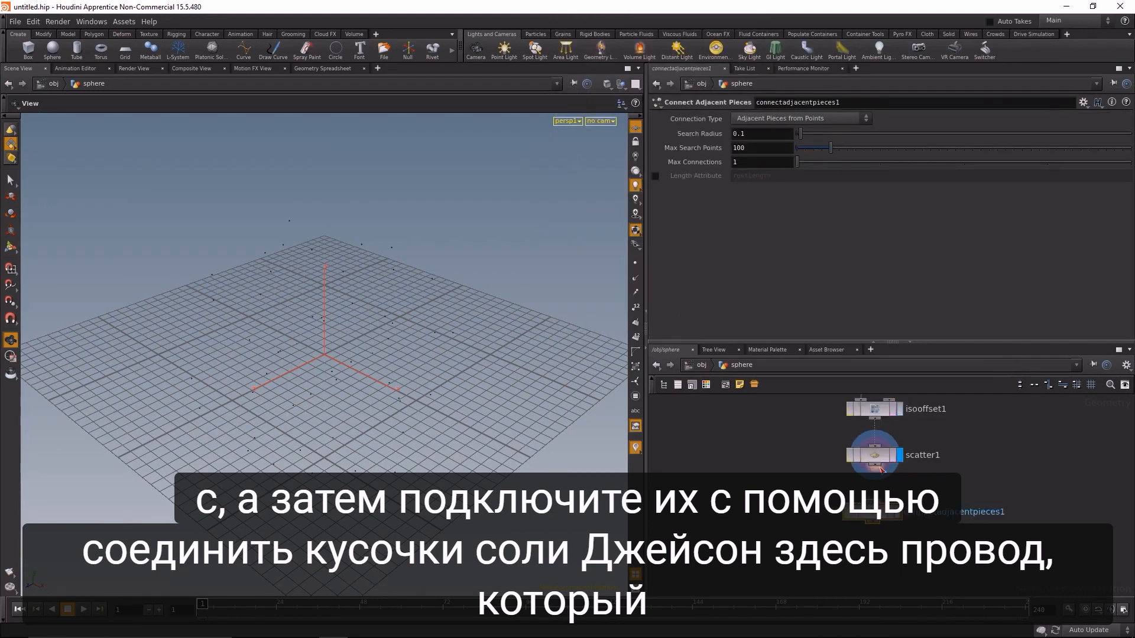
click(872, 518)
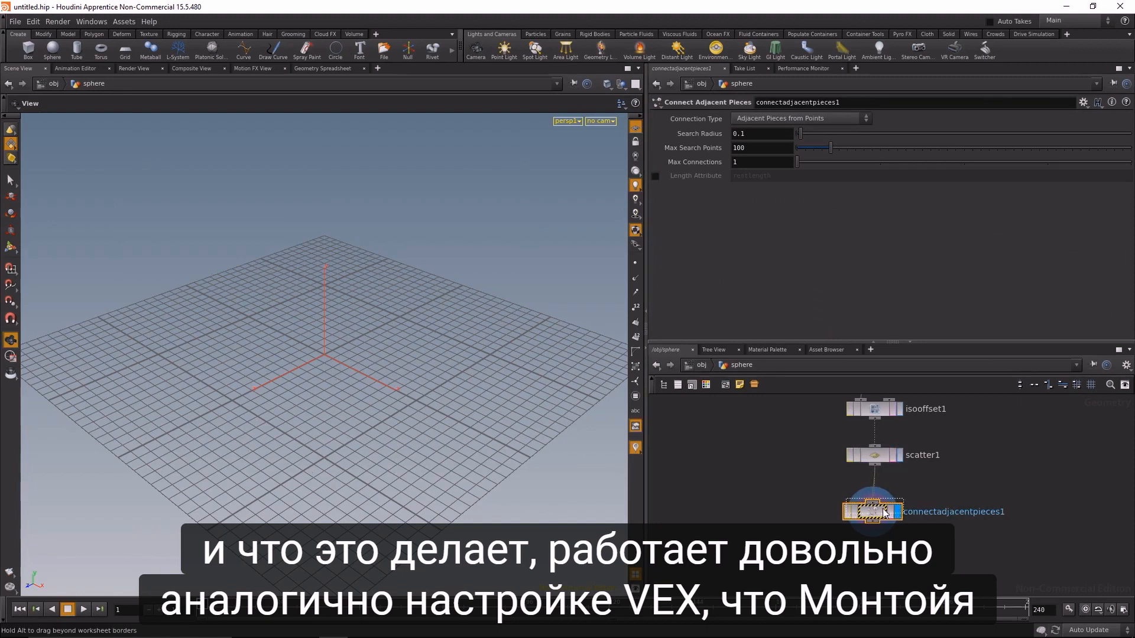
- Set the Connection Type to Adjacent Points, with a Search Radius of 0.39 and Max Search Points of 11
click(816, 120)
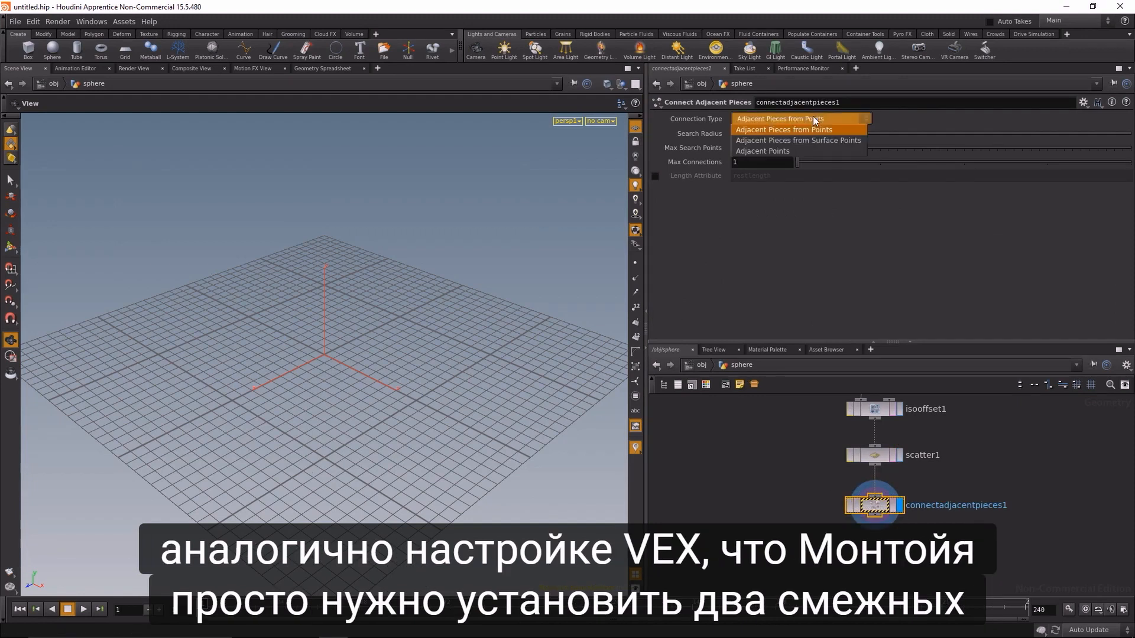
click(788, 150)
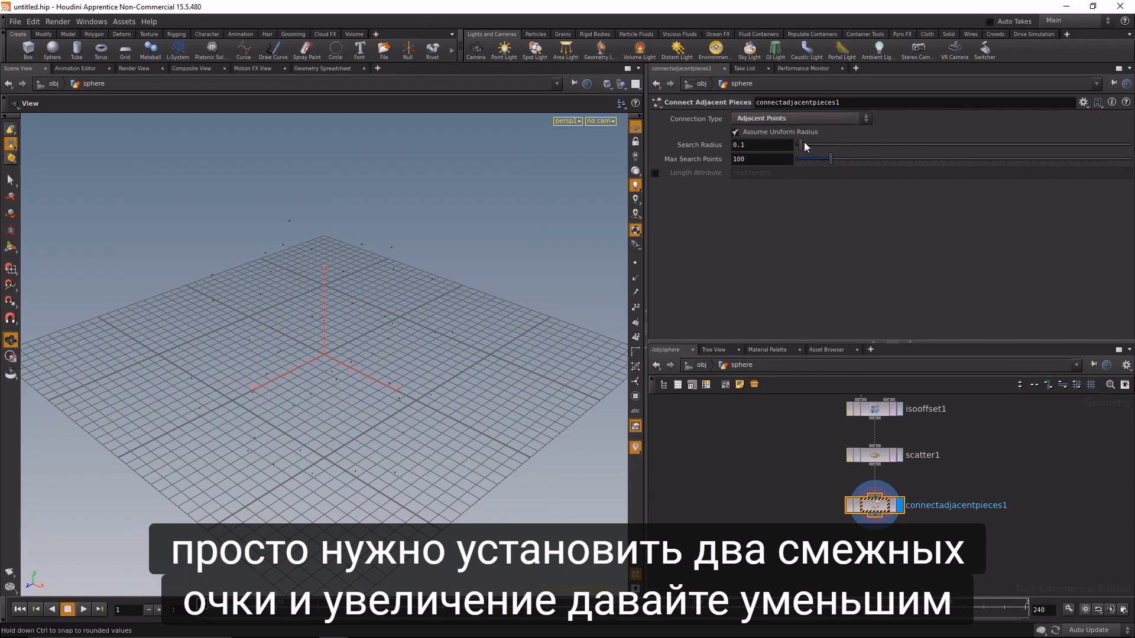
drag(830, 159, 828, 158)
mouse_move(814, 163)
mouse_down()
mouse_move(800, 159)
mouse_move(810, 147)
mouse_up()
- Hide the viewport's reference grid and reduce the Connect Adjacent Pieces node's Max Search Points to 5
click(636, 128)
drag(443, 414, 420, 337)
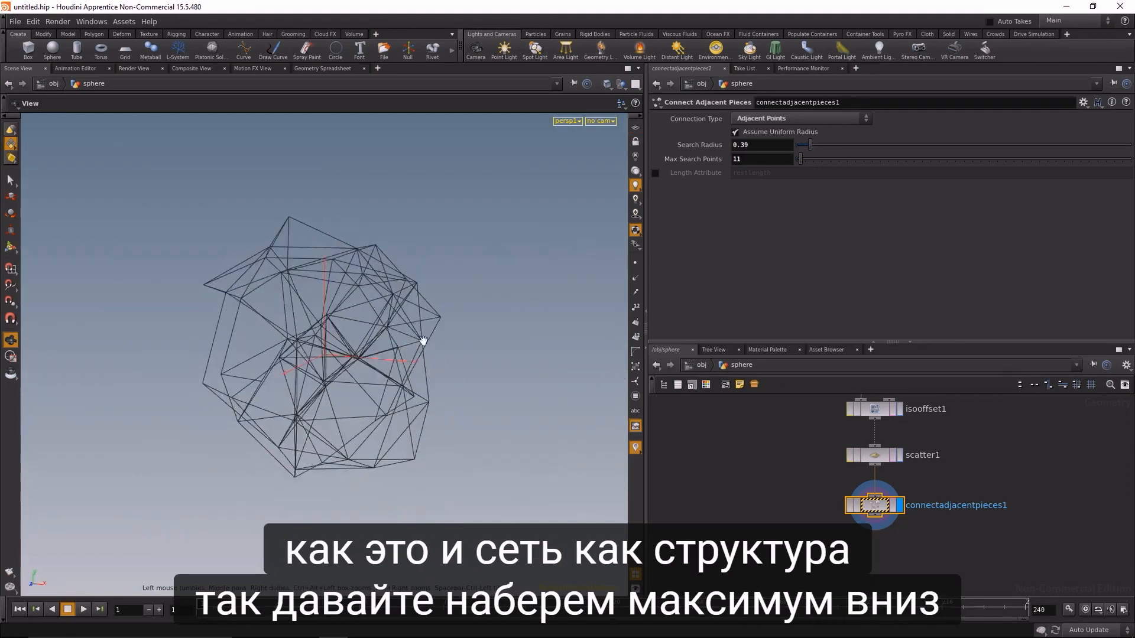
drag(762, 342, 768, 270)
drag(799, 159, 797, 161)
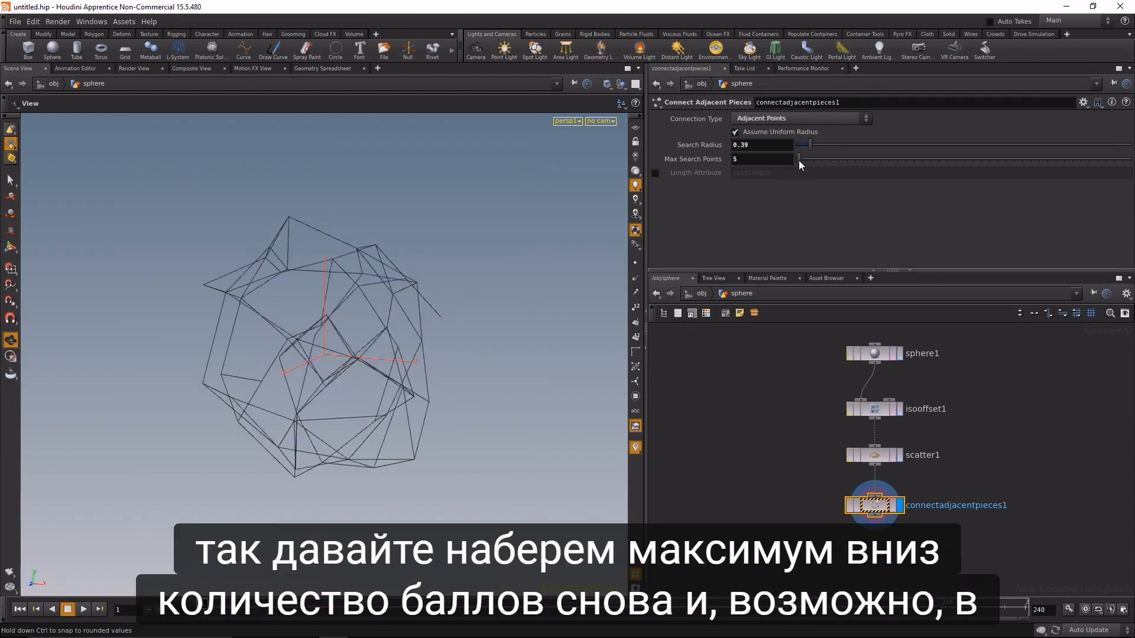
- Set the scatter1 node's Relax Iterations to 1 for a less even point distribution
click(880, 455)
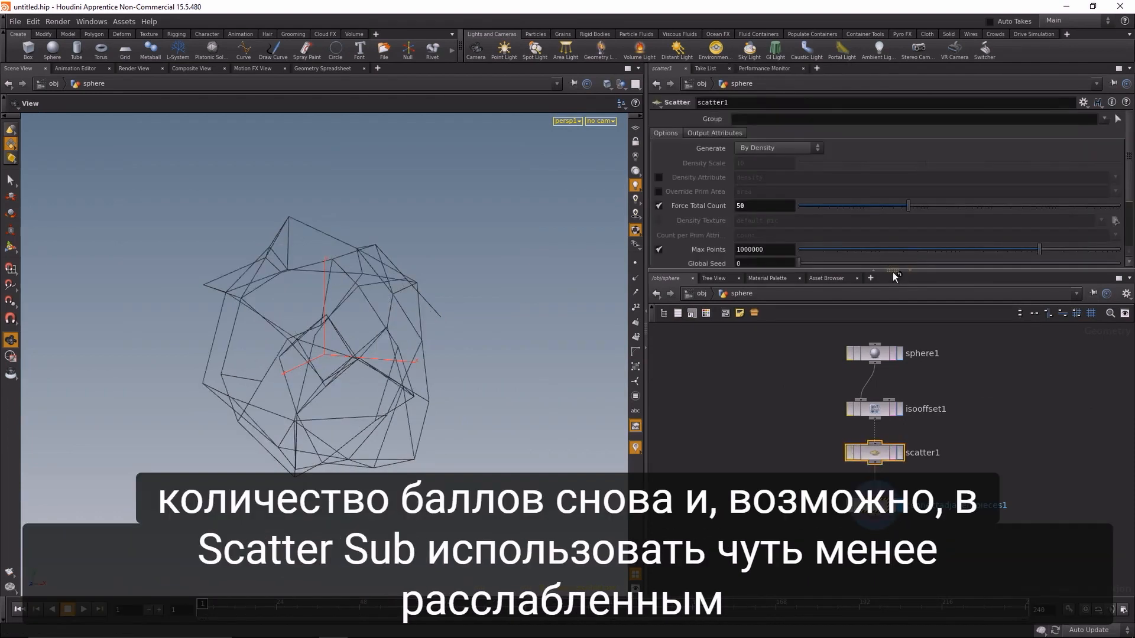
drag(892, 270, 892, 386)
drag(832, 303, 804, 306)
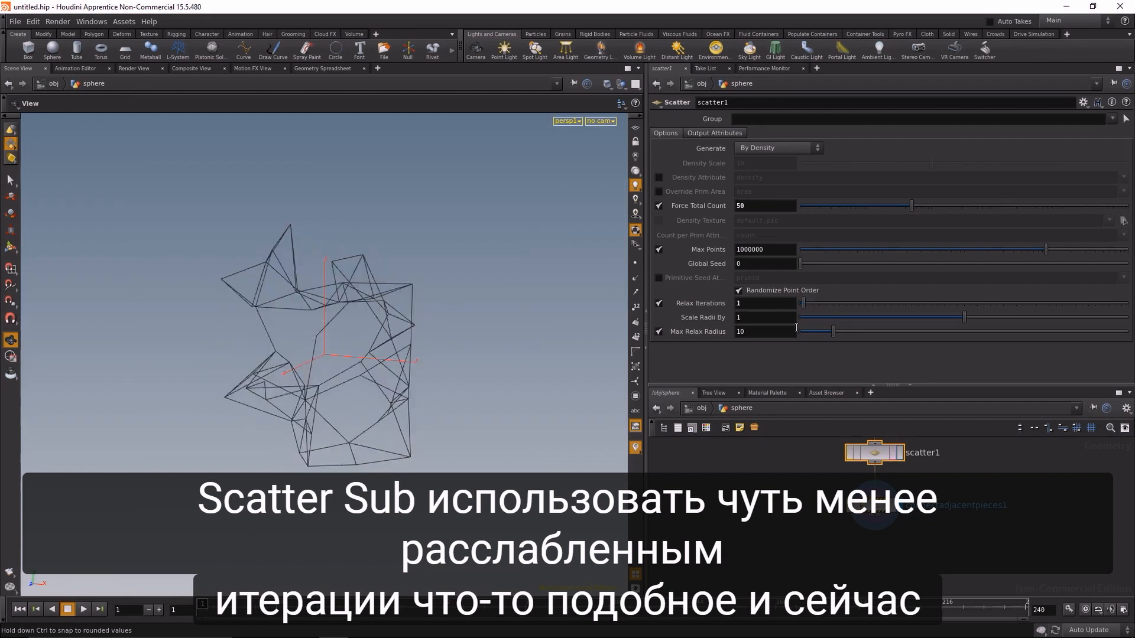
mouse_move(393, 363)
mouse_down()
mouse_move(530, 340)
mouse_move(409, 357)
mouse_up()
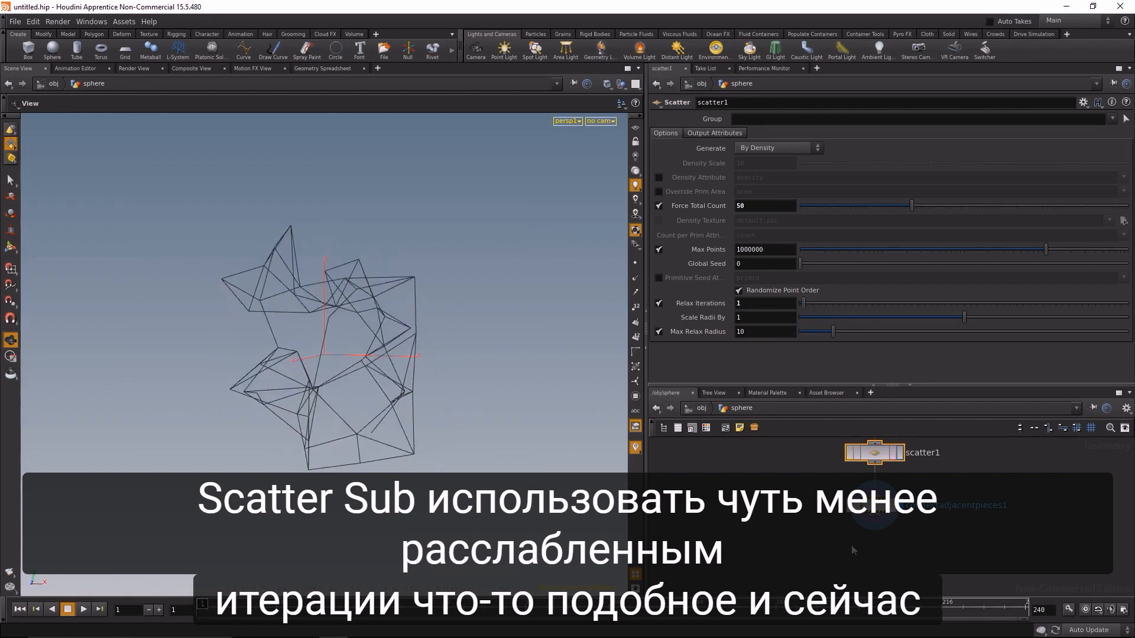
drag(889, 385, 856, 256)
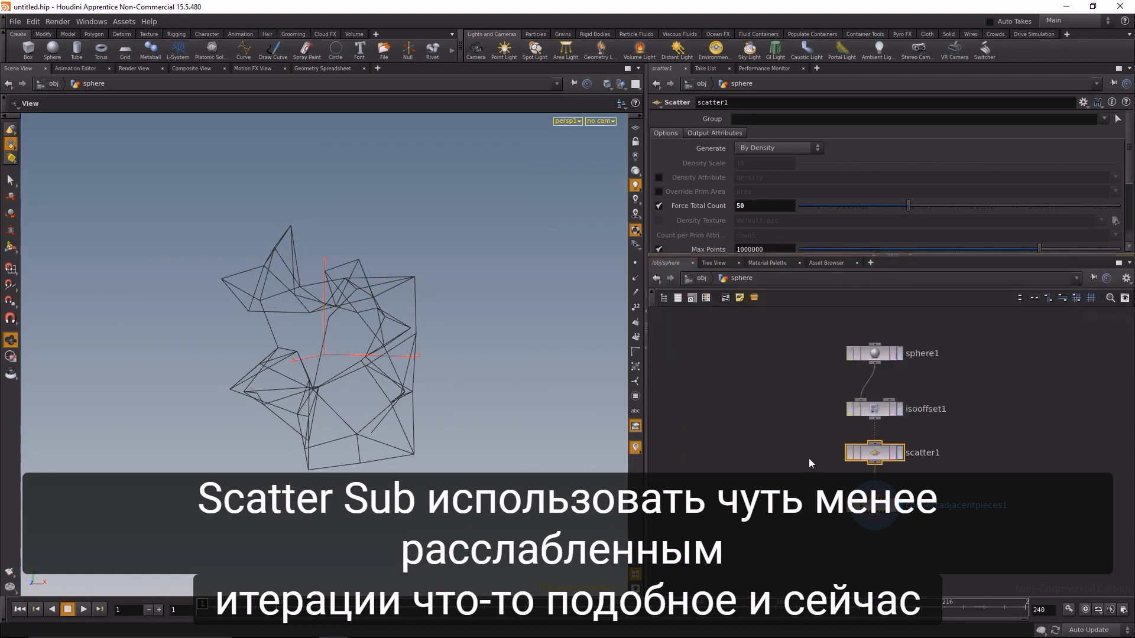
- Add a Wireframe node fed by connectadjacentpieces1 and display it
middle_drag(794, 494, 798, 476)
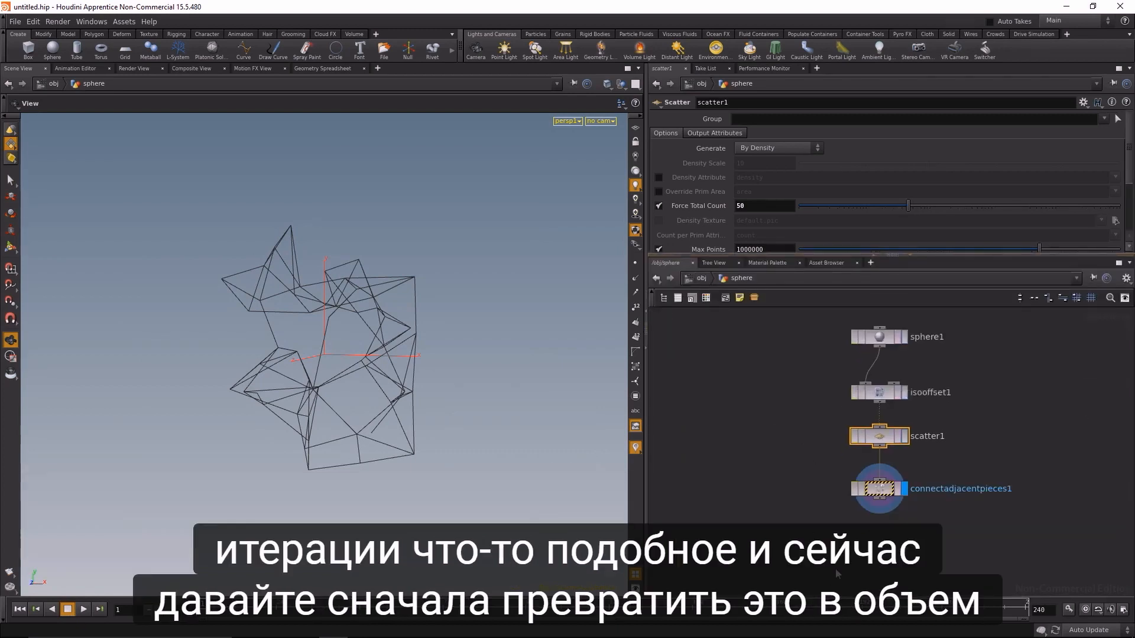
key(Tab)
text(wi)
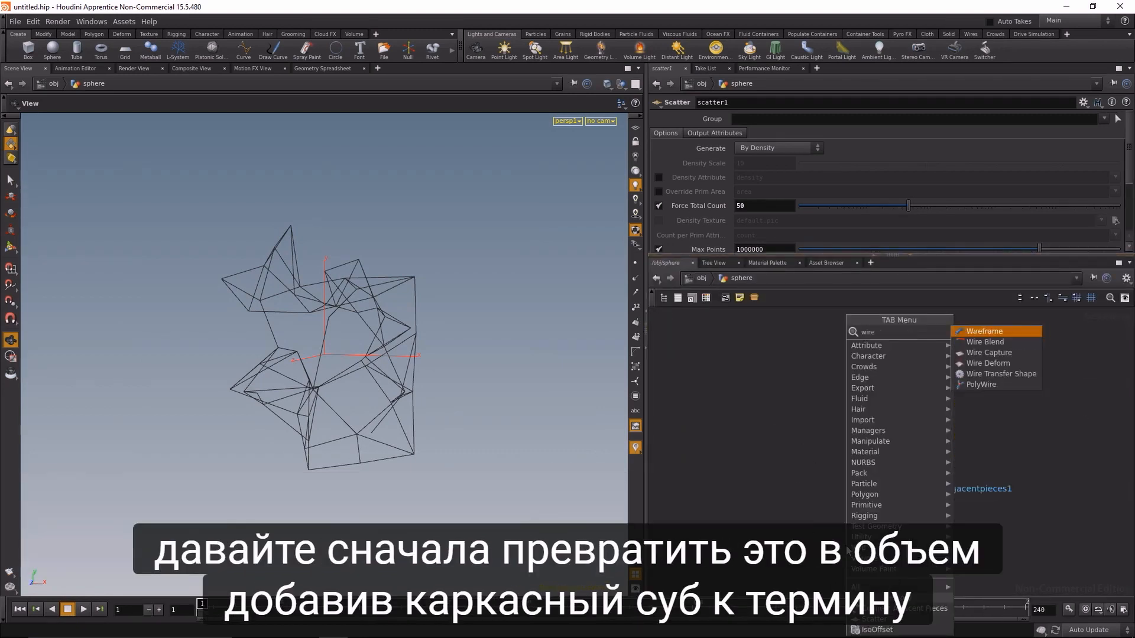
key(Return)
drag(879, 499, 847, 536)
click(879, 527)
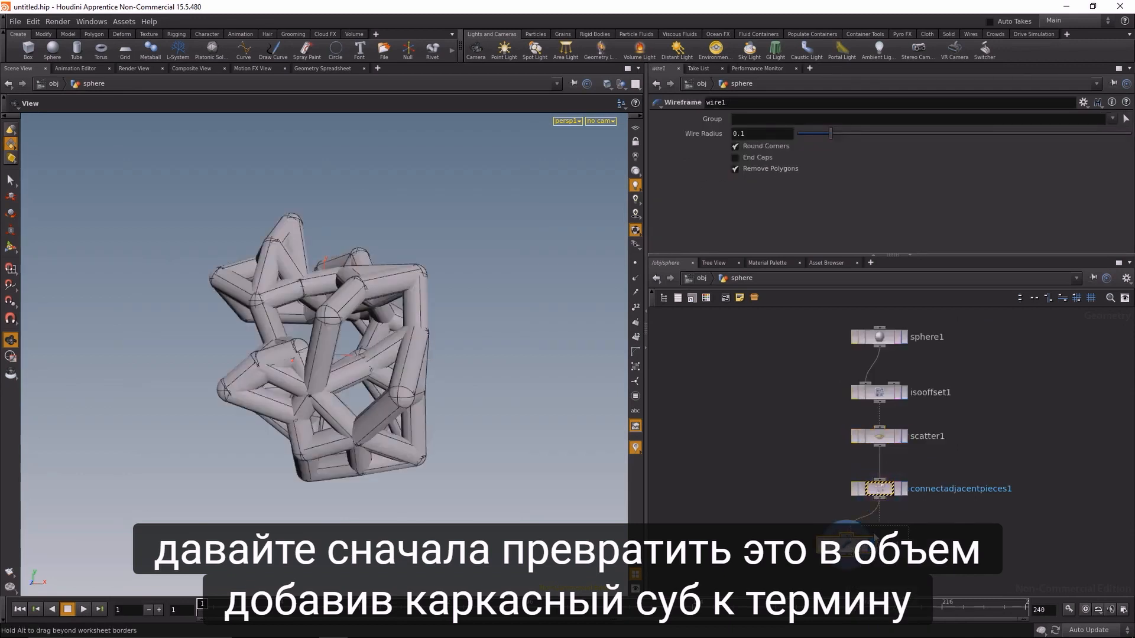
- Set the Wireframe node's Wire Radius to 0.05
drag(256, 426, 338, 299)
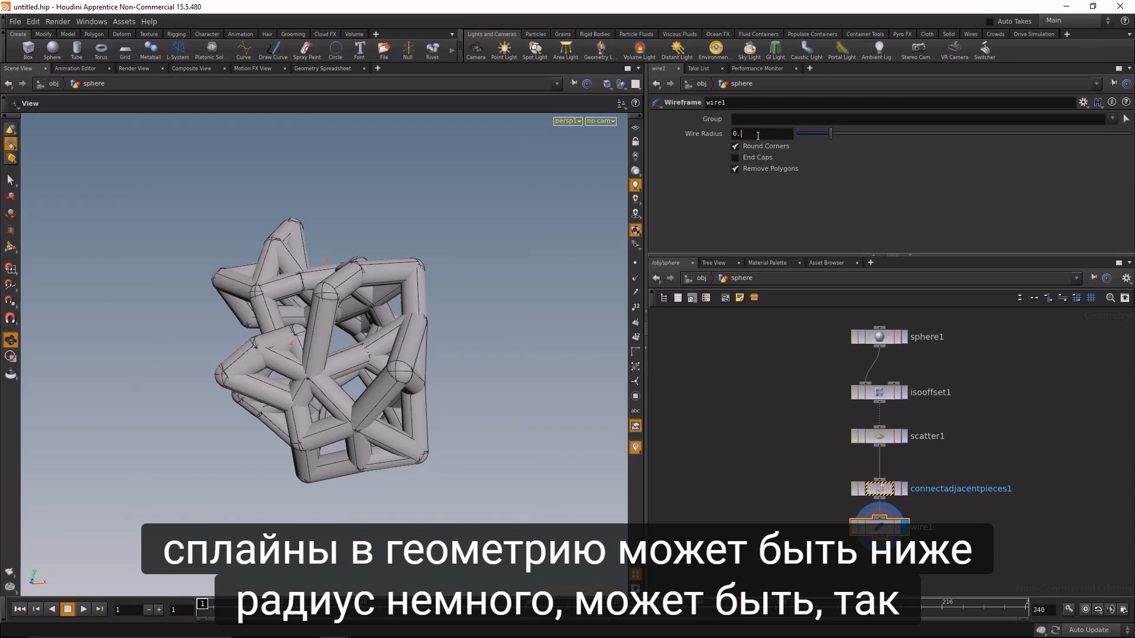
text(75)
key(Return)
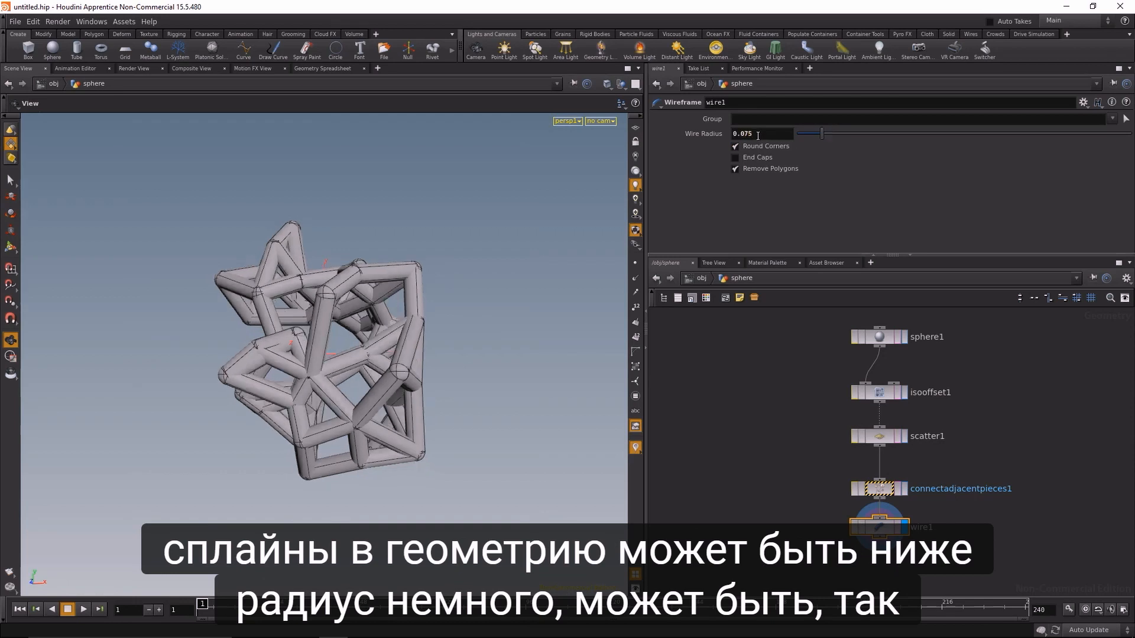
key(BackSpace)
key(BackSpace)
text(5)
key(Return)
- Add a VDB from Polygons node after wire1, display it and line it up below the chain
middle_drag(811, 418, 855, 373)
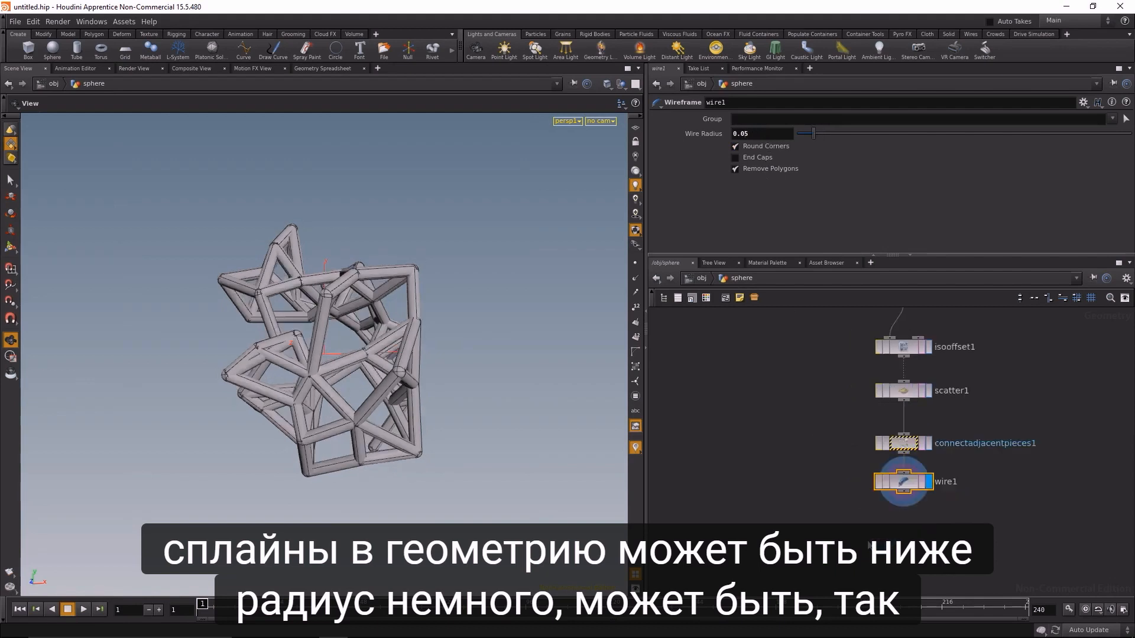
key(Tab)
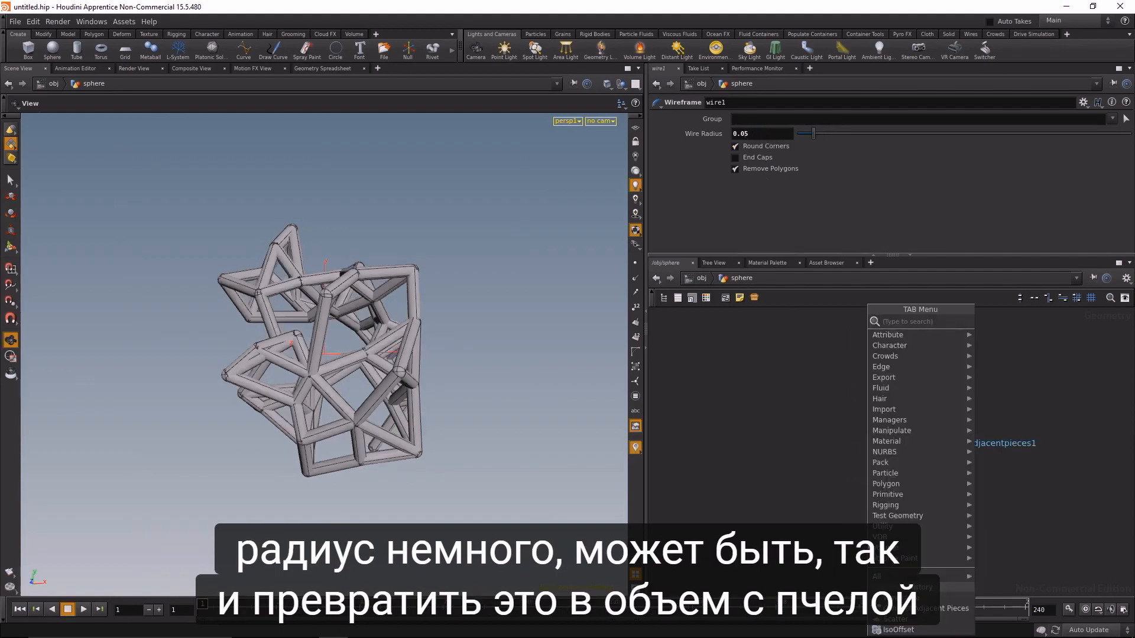
text(vdbf)
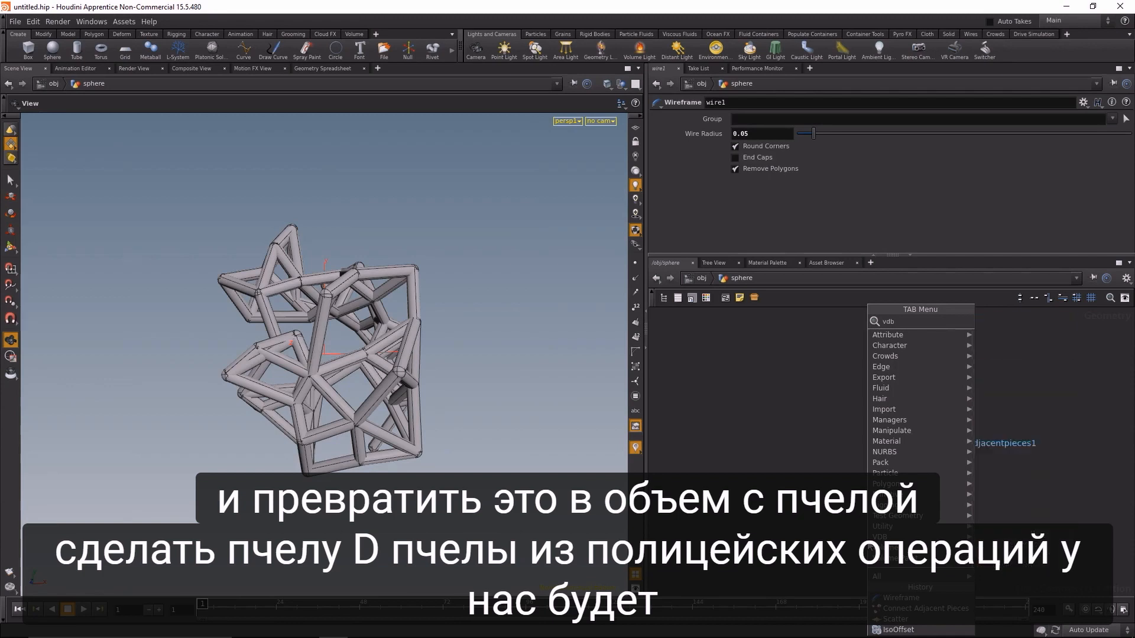
key(Down)
key(Down)
key(Down)
key(Return)
click(869, 544)
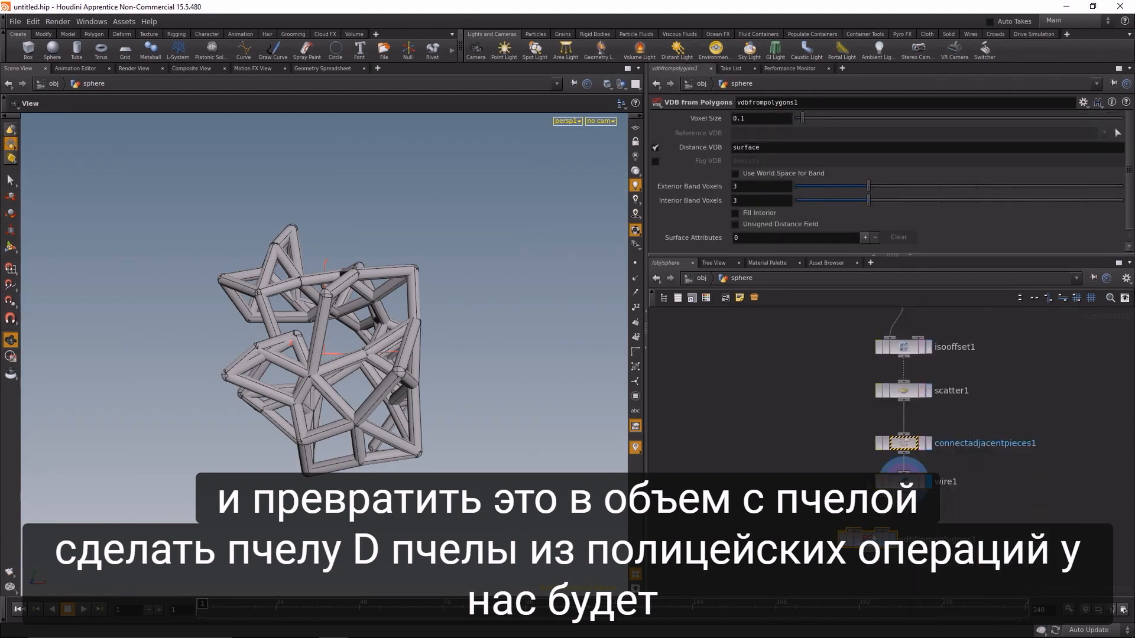
click(893, 539)
drag(871, 541, 907, 539)
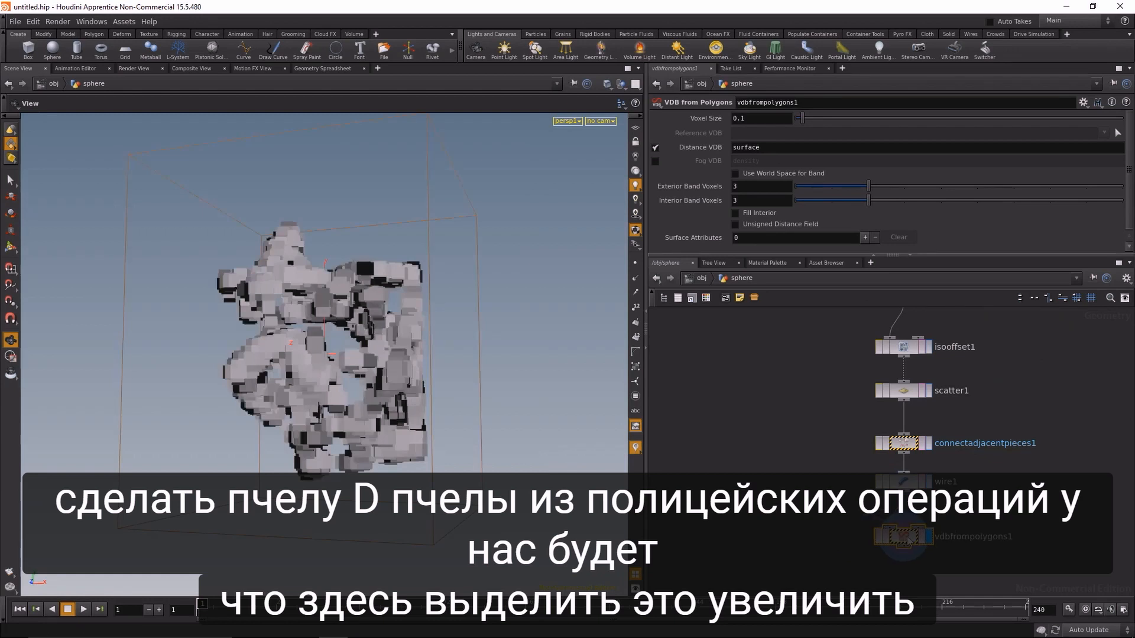
- Set the VDB from Polygons node's Voxel Size to 0.01 and inspect the volume
click(771, 120)
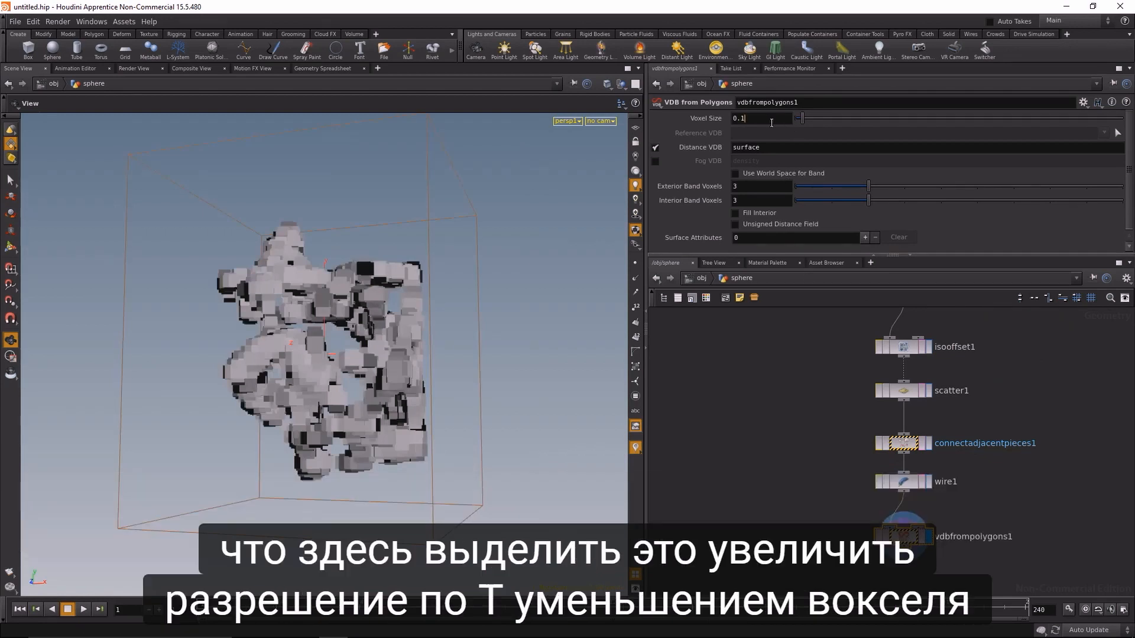
text(0)
key(Return)
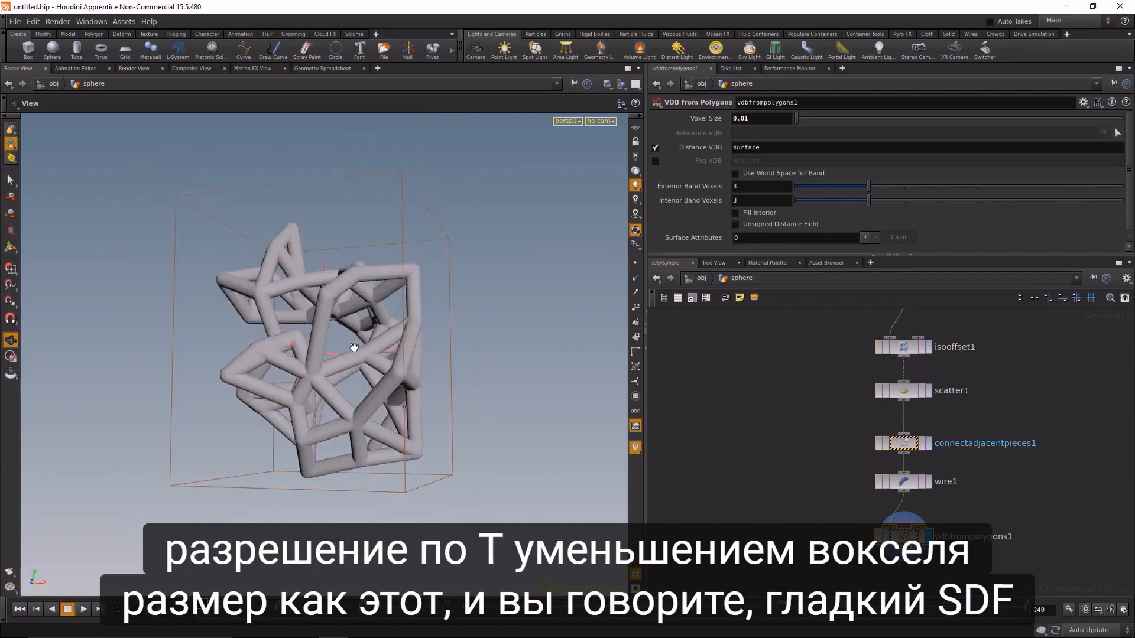
drag(275, 282, 283, 305)
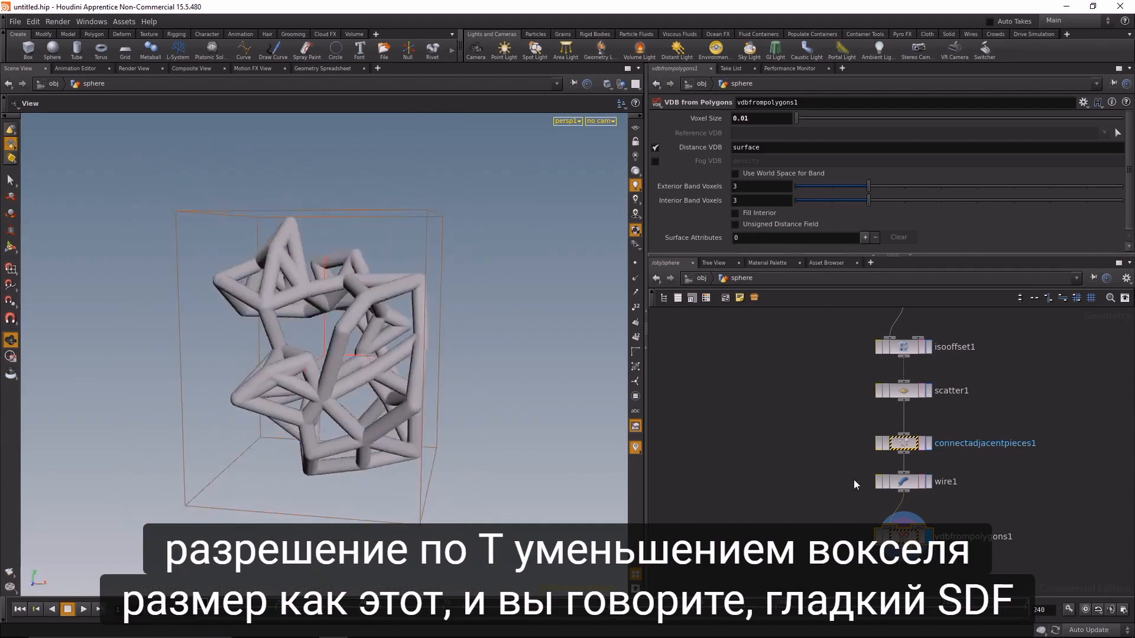
- Add a VDB Smooth SDF node after vdbfrompolygons1 and display it
middle_drag(854, 481, 845, 448)
key(Tab)
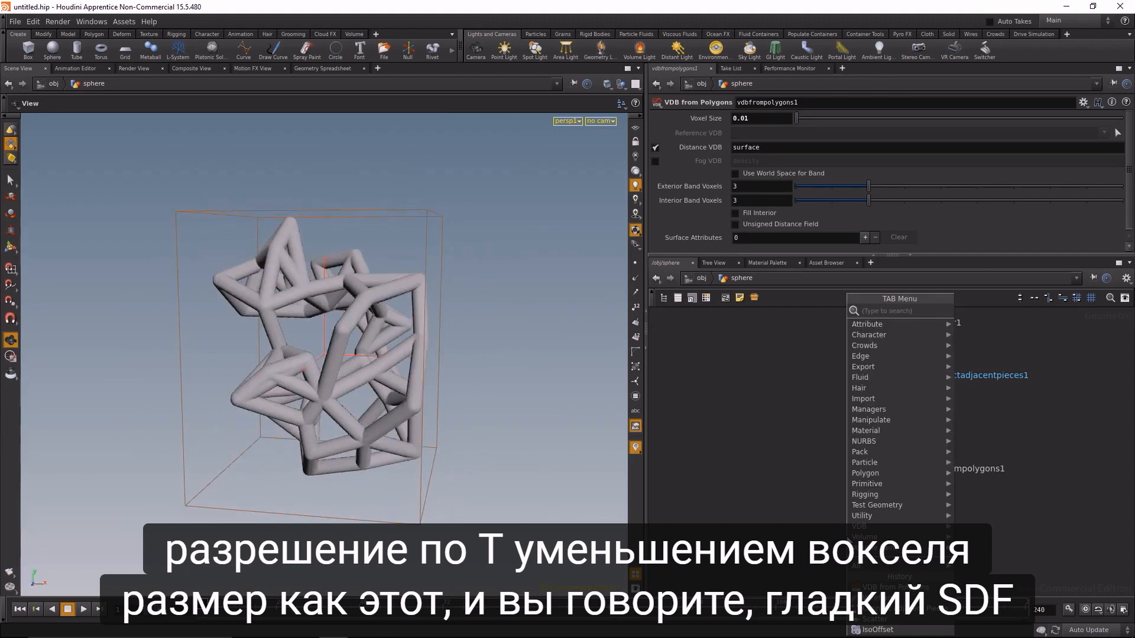
text(smooth)
key(Down)
key(Down)
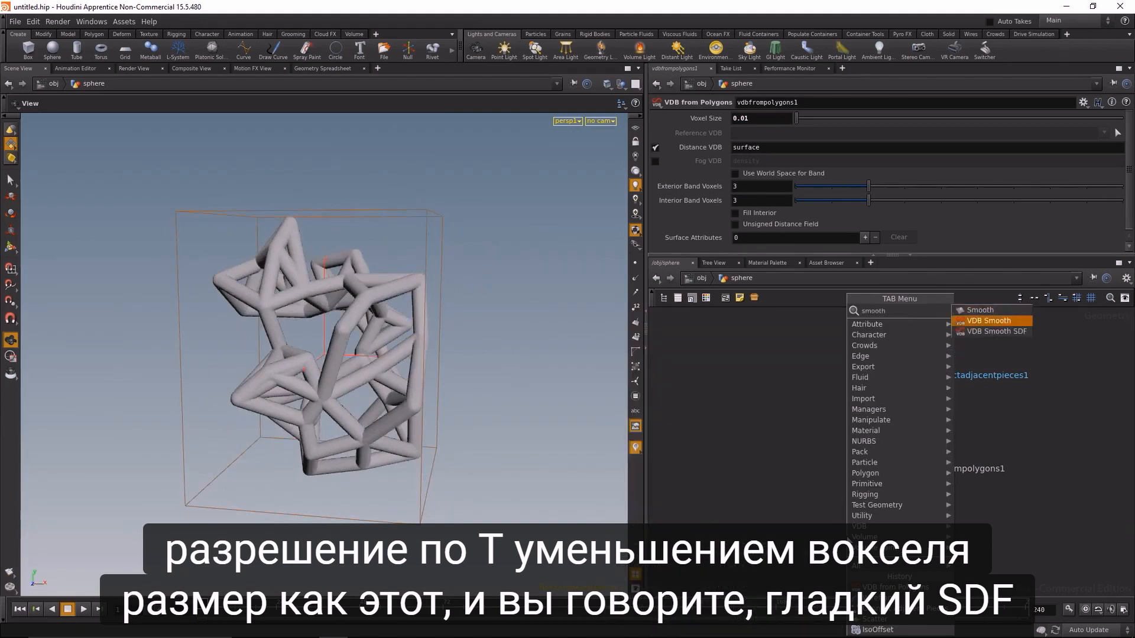
key(Return)
click(898, 527)
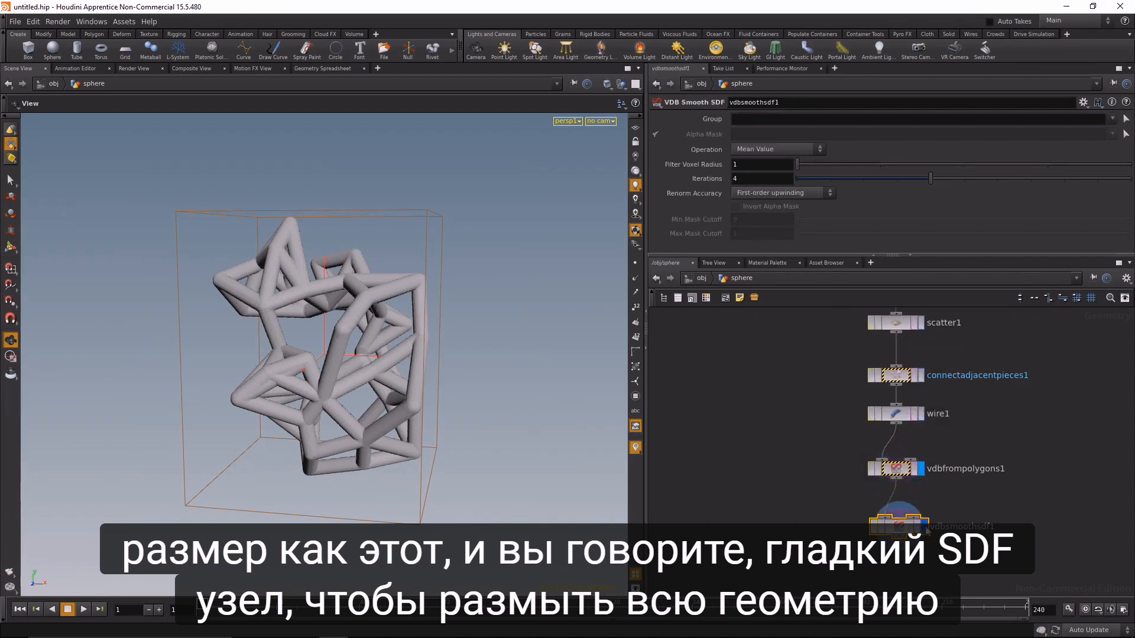
drag(902, 531, 899, 520)
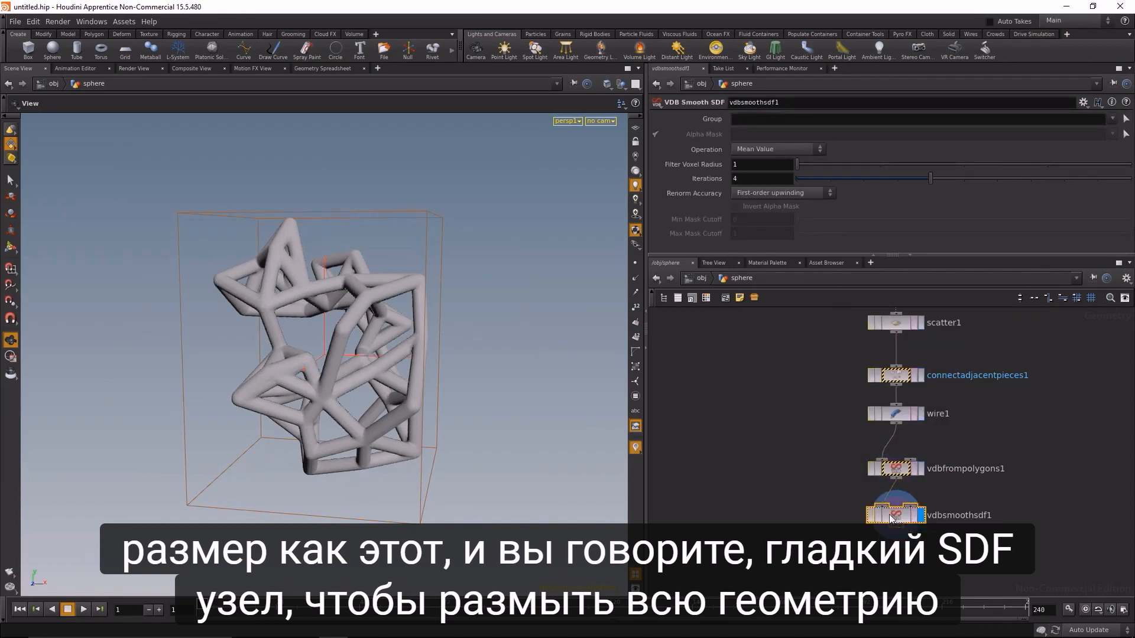
- Set the VDB Smooth SDF node's Filter Voxel Radius to 2 and inspect the smoothed joints
text(2)
key(Return)
drag(348, 349, 344, 326)
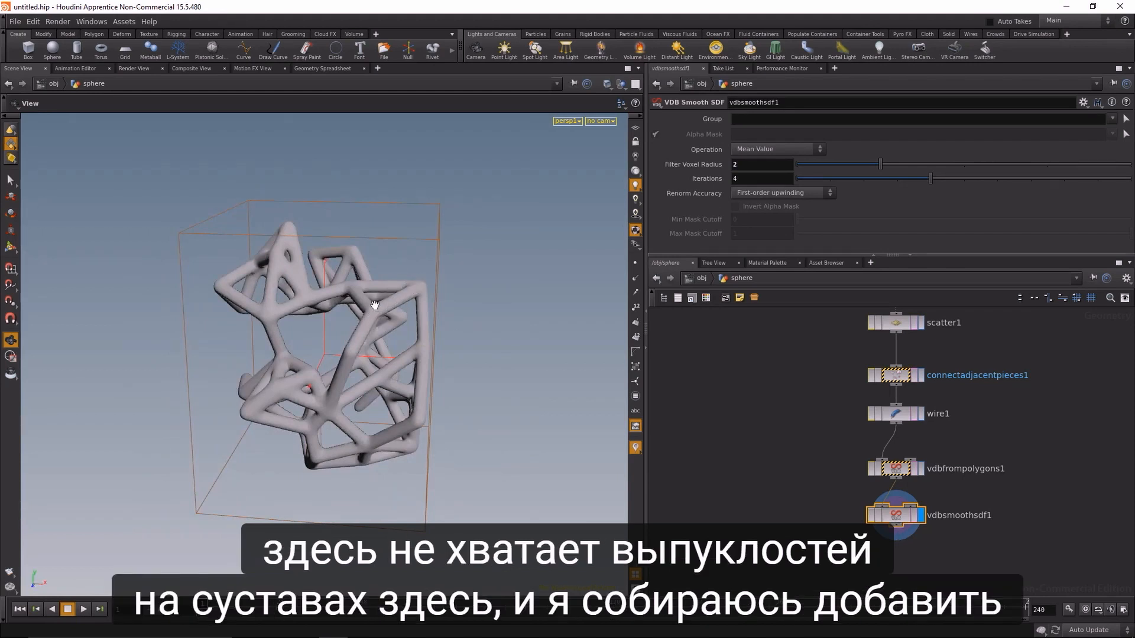
- Add a Copy node in free space beside the main node chain
middle_drag(741, 383, 811, 437)
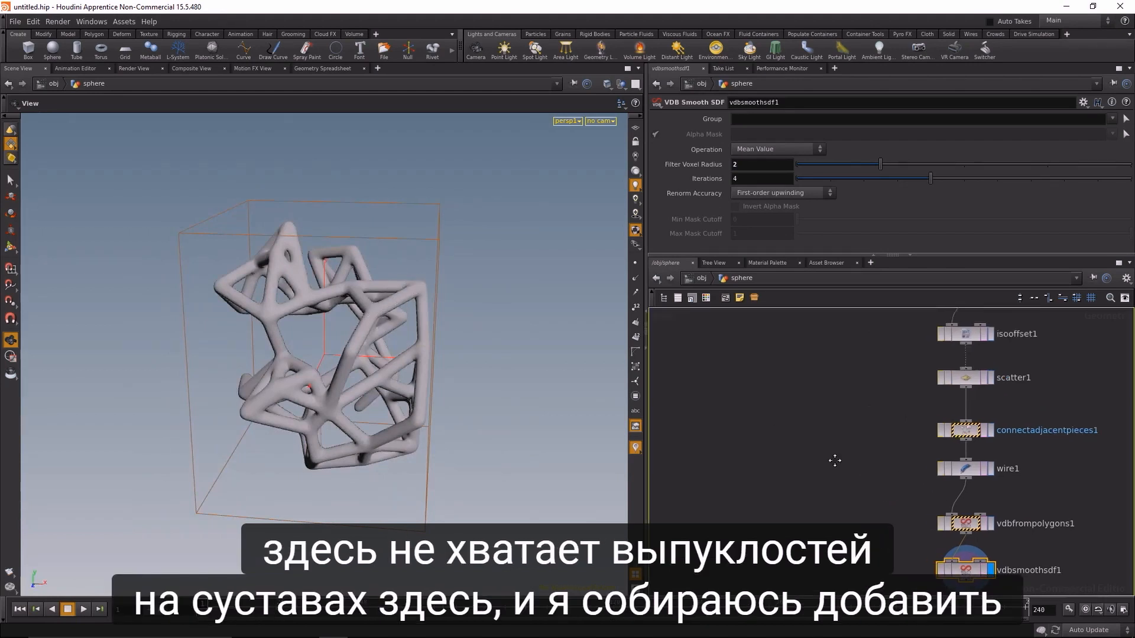
key(Tab)
text(copy)
key(Return)
click(811, 438)
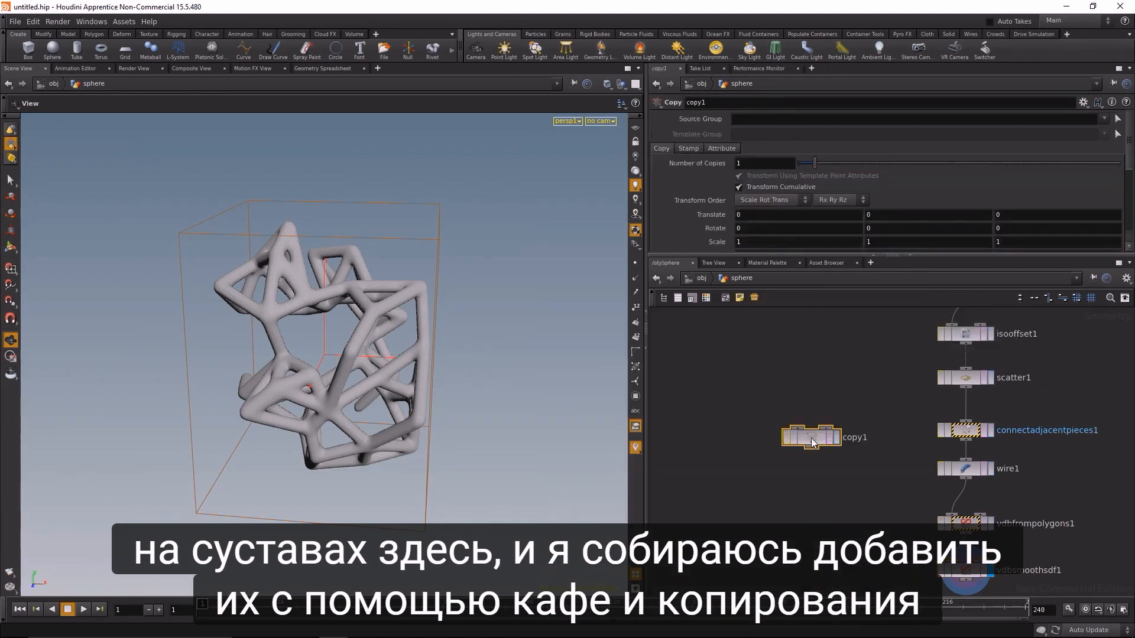
drag(811, 438, 858, 487)
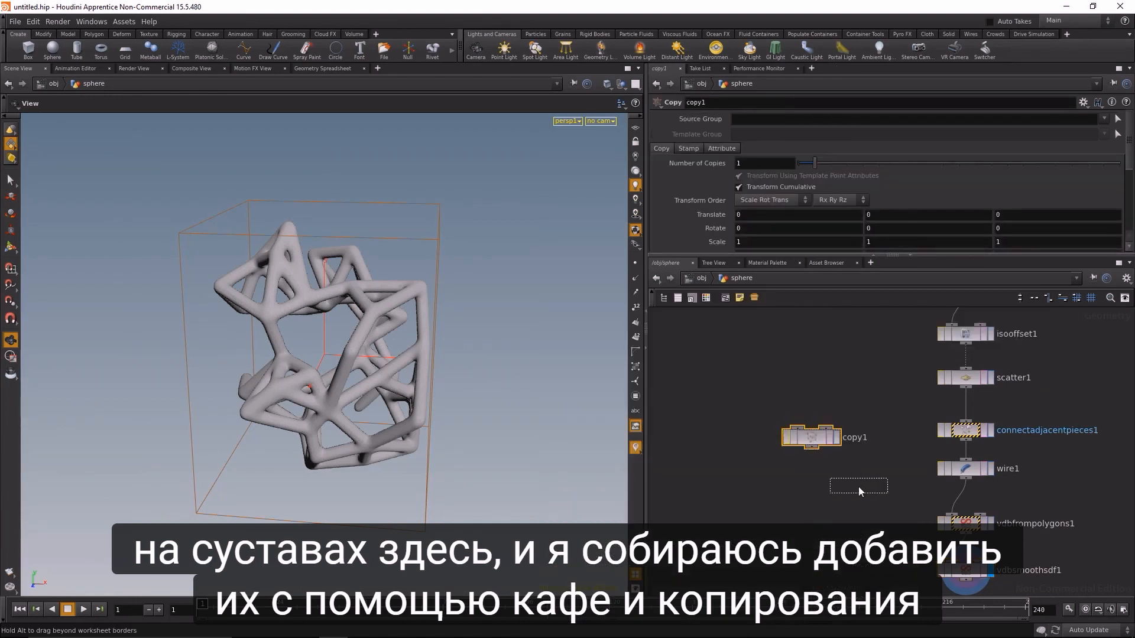
- Add a second Sphere node, copy it onto the scatter1 points through copy1, and display the copies
key(Tab)
text(sphere)
key(Return)
click(782, 420)
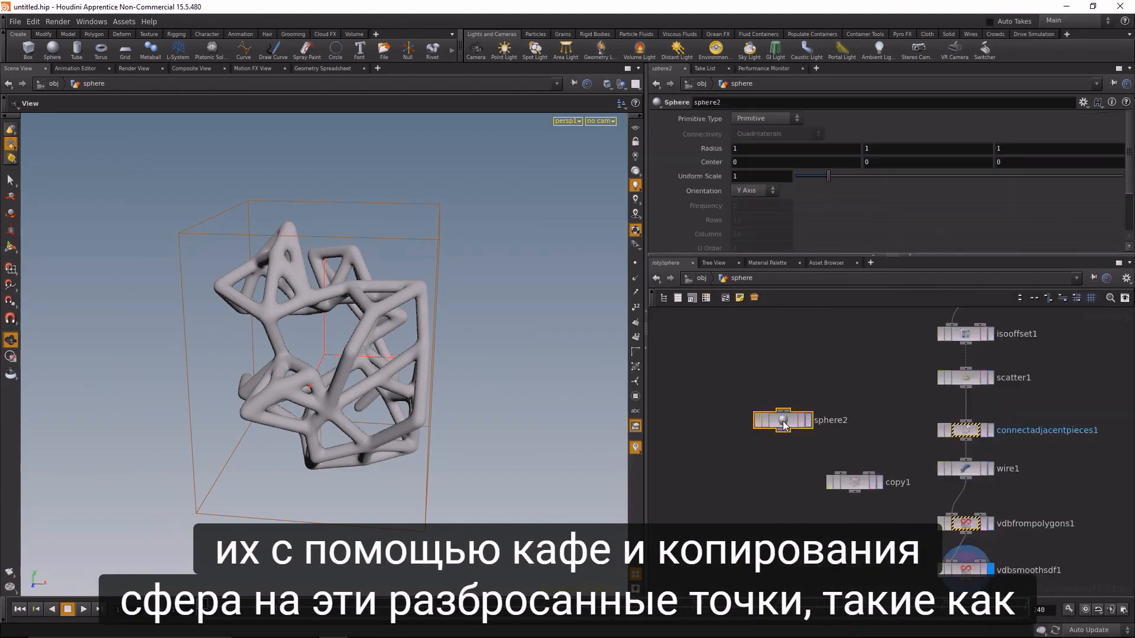
drag(783, 431, 841, 471)
drag(965, 394, 877, 481)
click(880, 483)
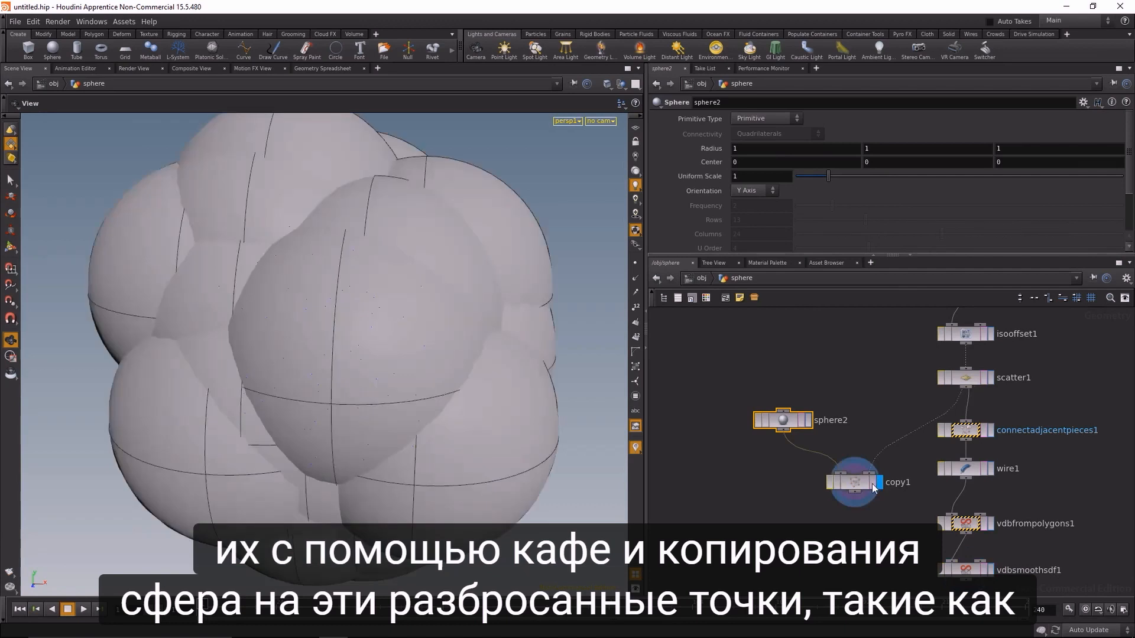
- Set sphere2 to the Polygon primitive type with Frequency 8 and reduce its Uniform Scale to 0.13
click(856, 484)
click(786, 422)
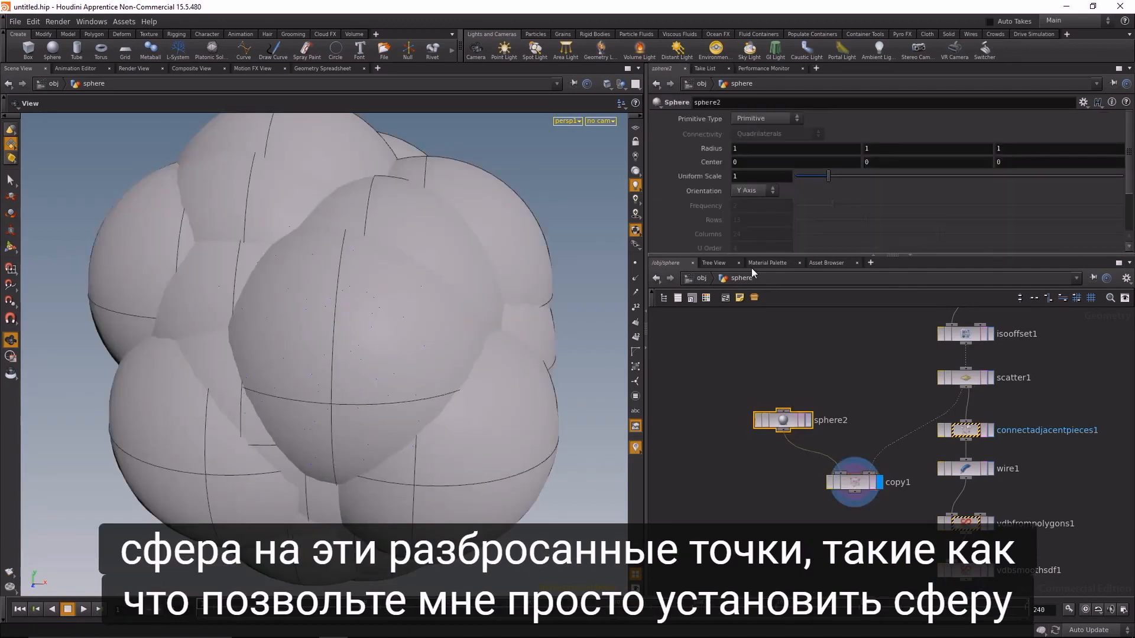
click(767, 119)
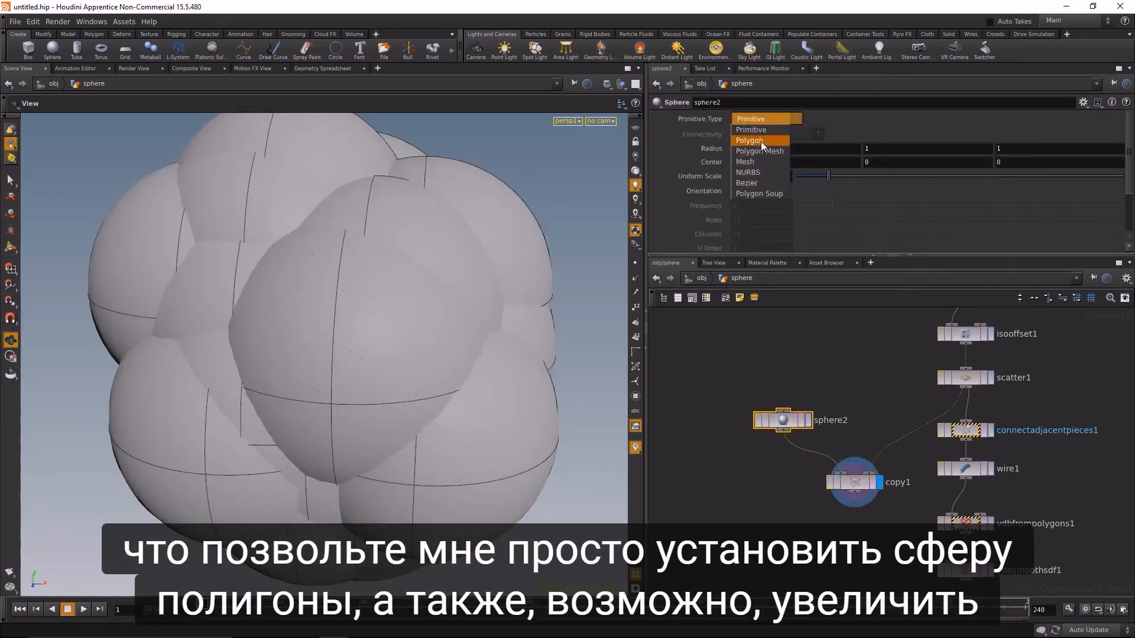
click(759, 141)
drag(754, 207, 669, 206)
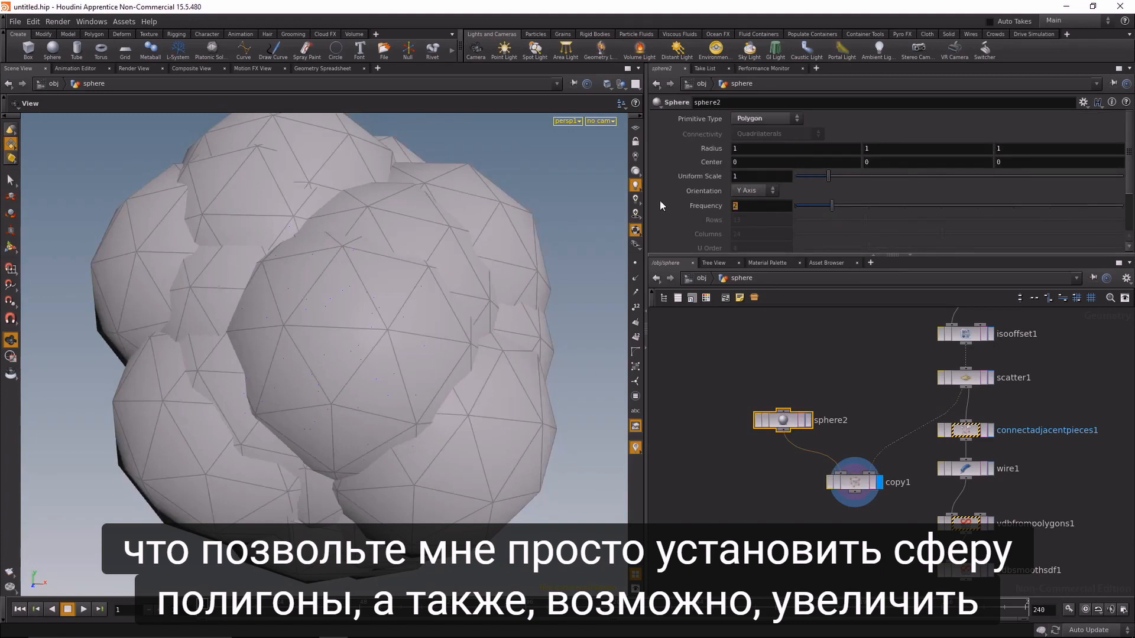
text(8)
key(Return)
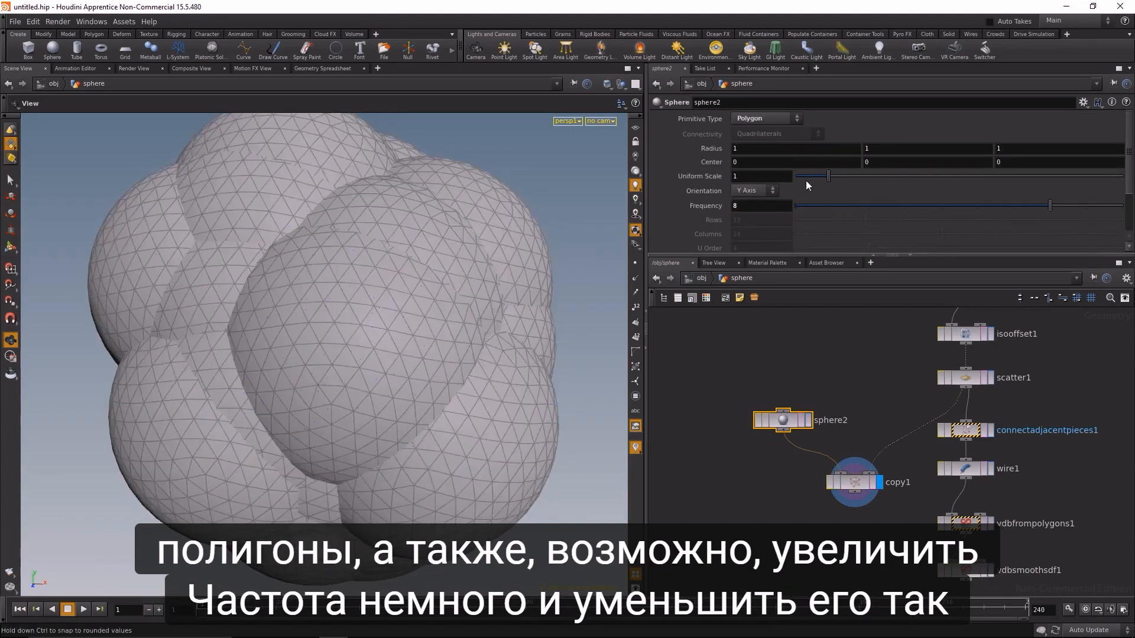
drag(829, 180, 802, 186)
- Move the two VDB nodes further down the network to leave room for another node below wire1
middle_drag(926, 501, 929, 394)
drag(909, 513, 968, 524)
middle_drag(904, 414, 920, 471)
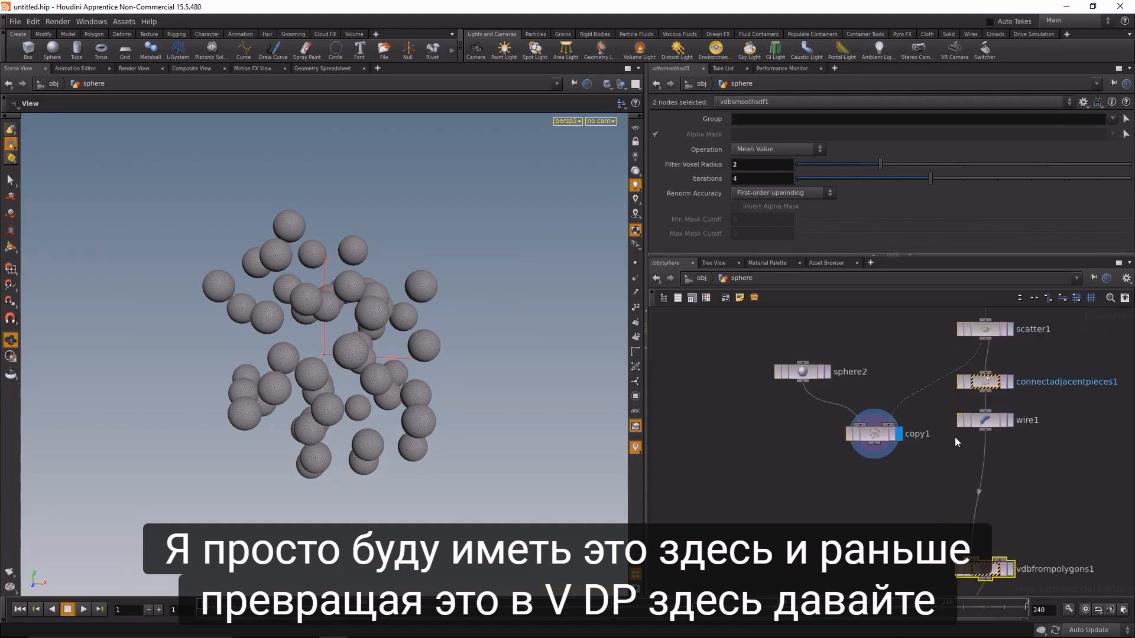
drag(975, 422, 975, 440)
- Add a Merge node that combines copy1 and wire1, and display the merged geometry
key(Tab)
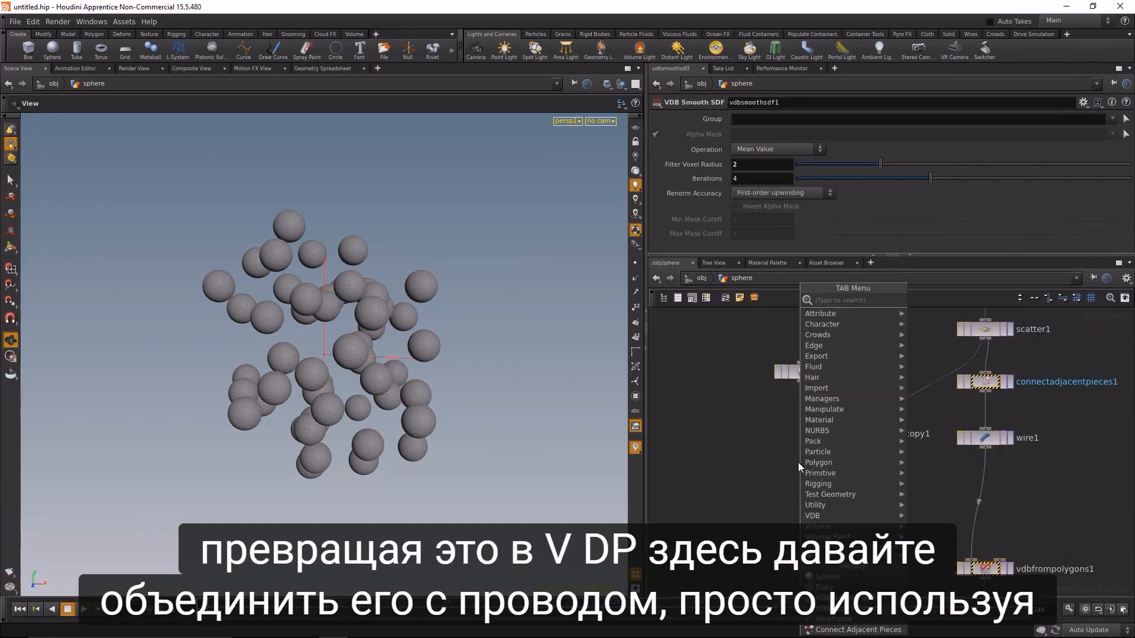
text(merge)
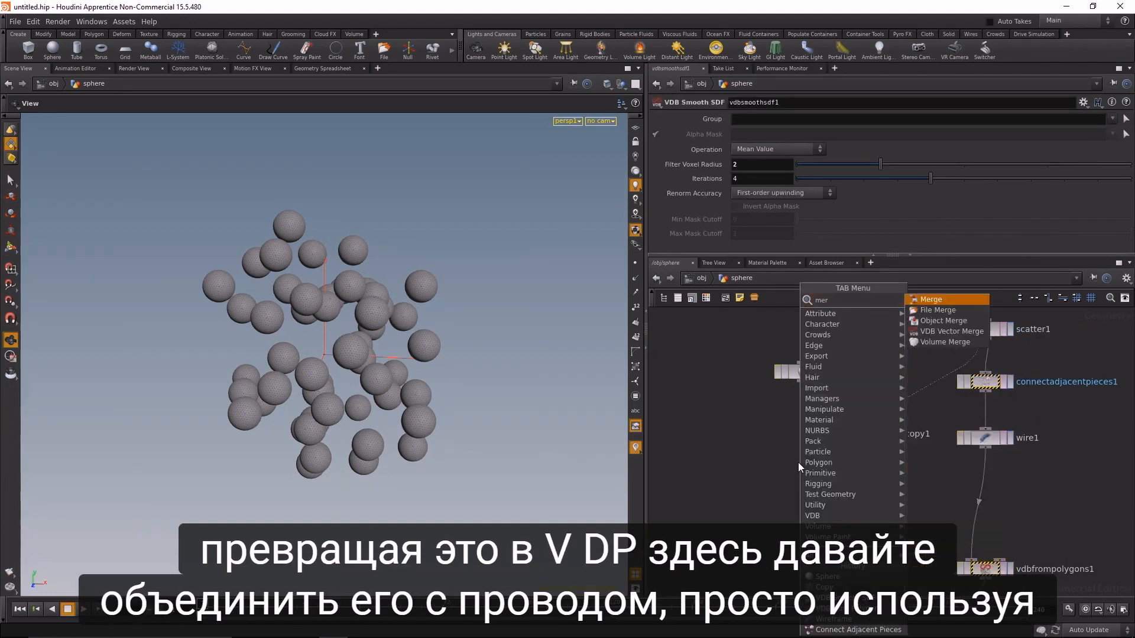
key(Return)
click(923, 491)
click(874, 443)
click(923, 482)
click(985, 448)
click(929, 482)
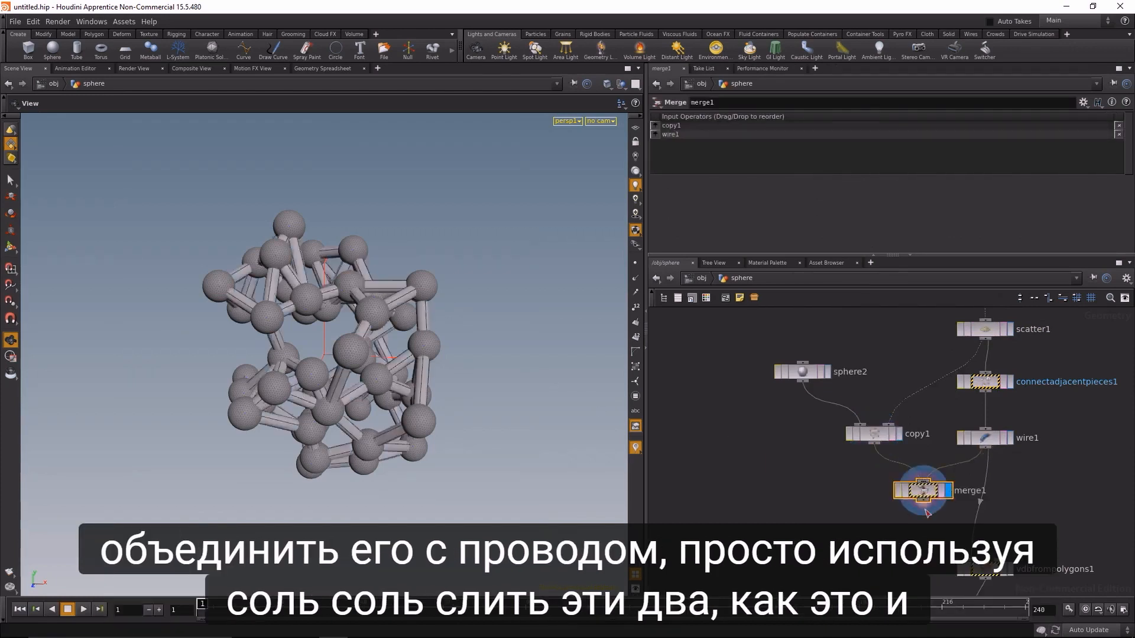
- Feed merge1 into vdbfrompolygons1 and place it in line with the main node chain
click(925, 509)
click(972, 558)
drag(923, 495, 975, 507)
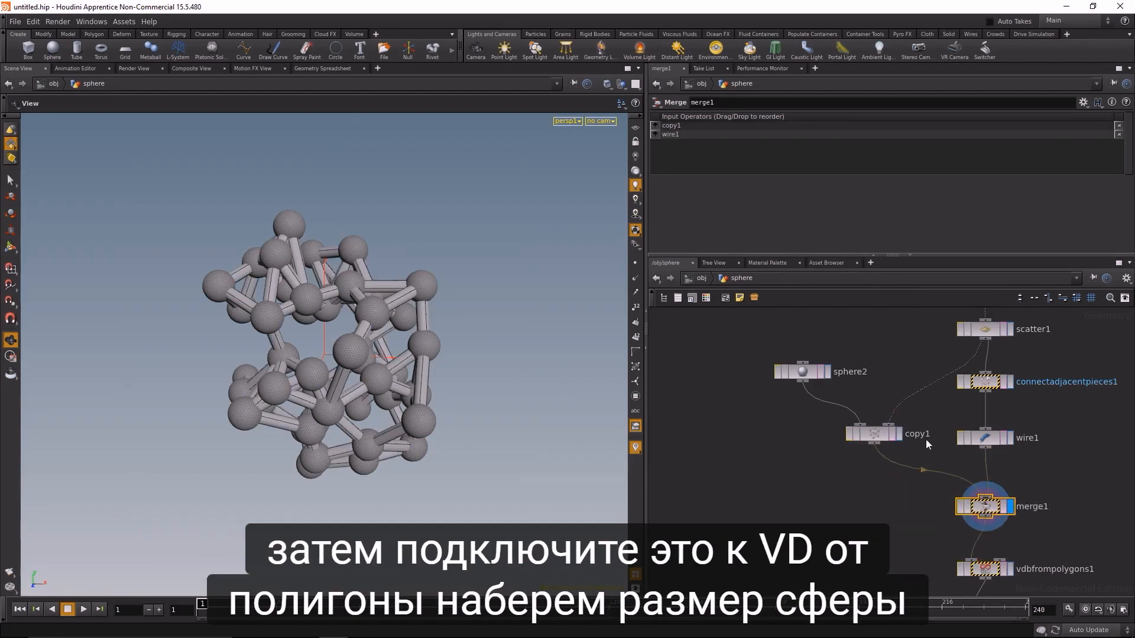
- Set sphere2's Uniform Scale to 0.1, display vdbsmoothsdf1 and inspect the smoothed network
click(805, 373)
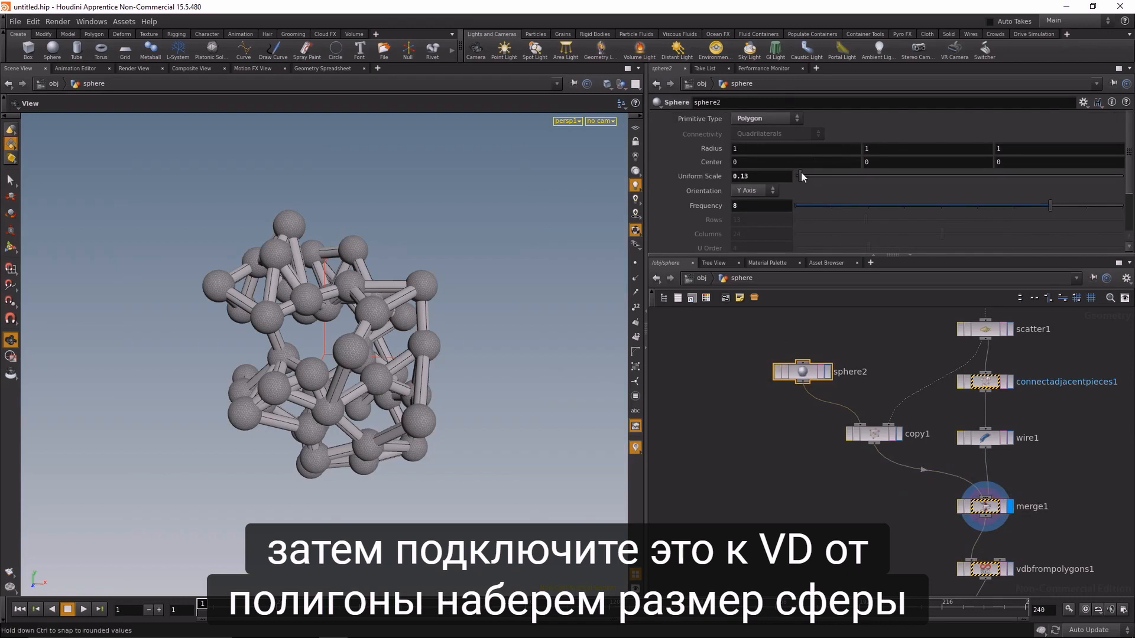
key(Return)
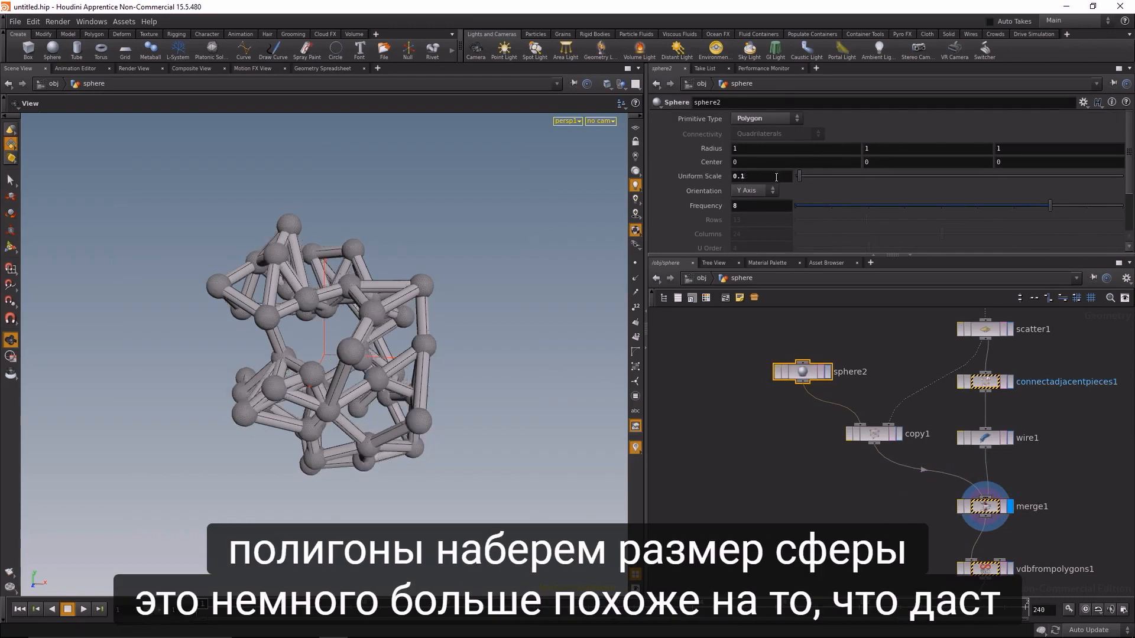
middle_drag(841, 519, 803, 410)
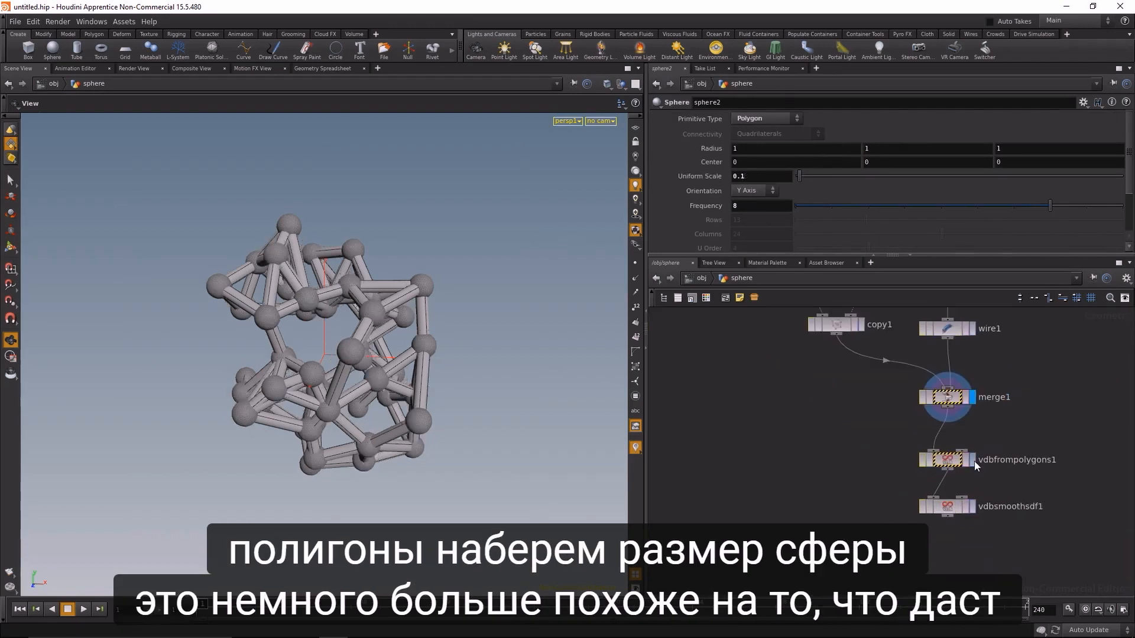
click(972, 460)
click(974, 508)
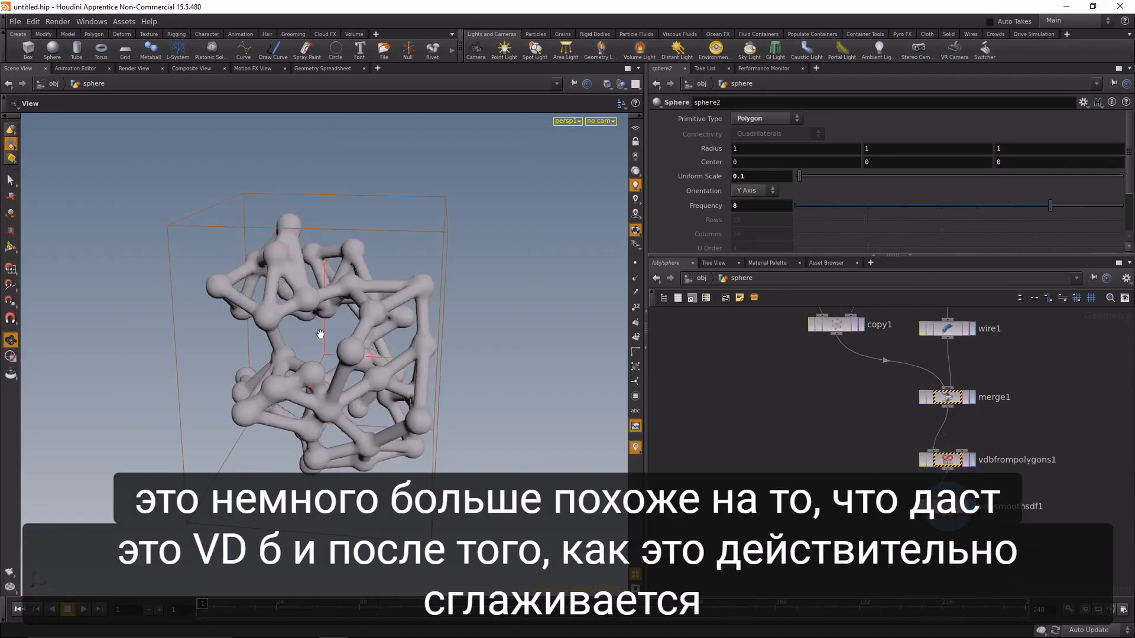
drag(320, 333, 349, 285)
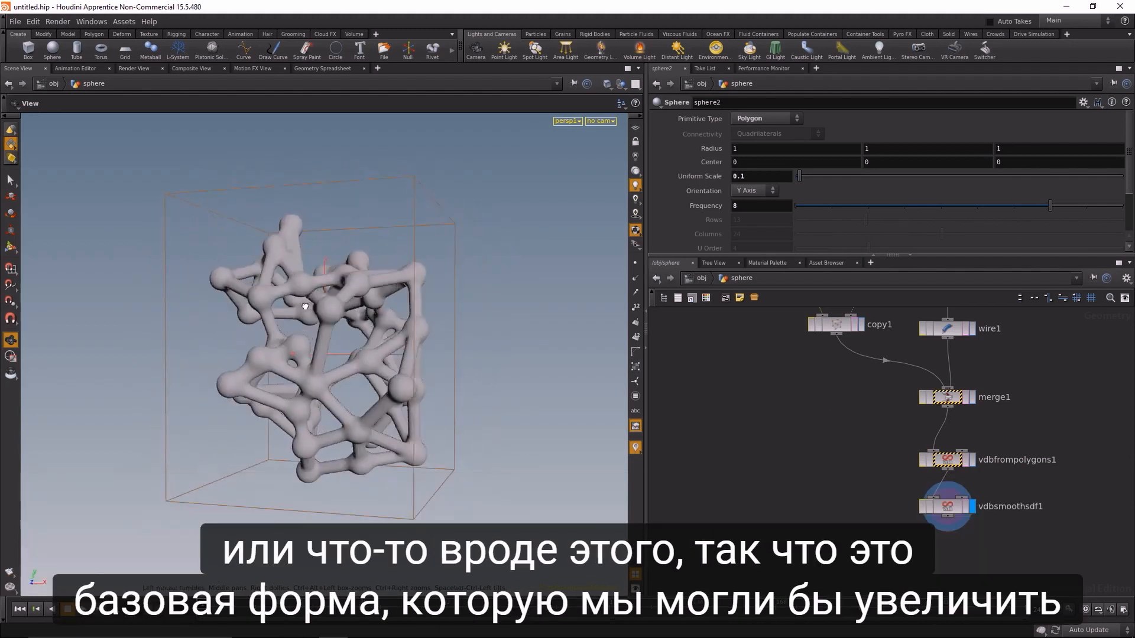
- Set the smoothing Iterations of vdbsmoothsdf1 to 6
click(949, 506)
drag(745, 179, 672, 194)
text(6)
key(Return)
- Set sphere2's Uniform Scale to 0.08 and inspect the thinner joints
middle_drag(801, 382, 811, 454)
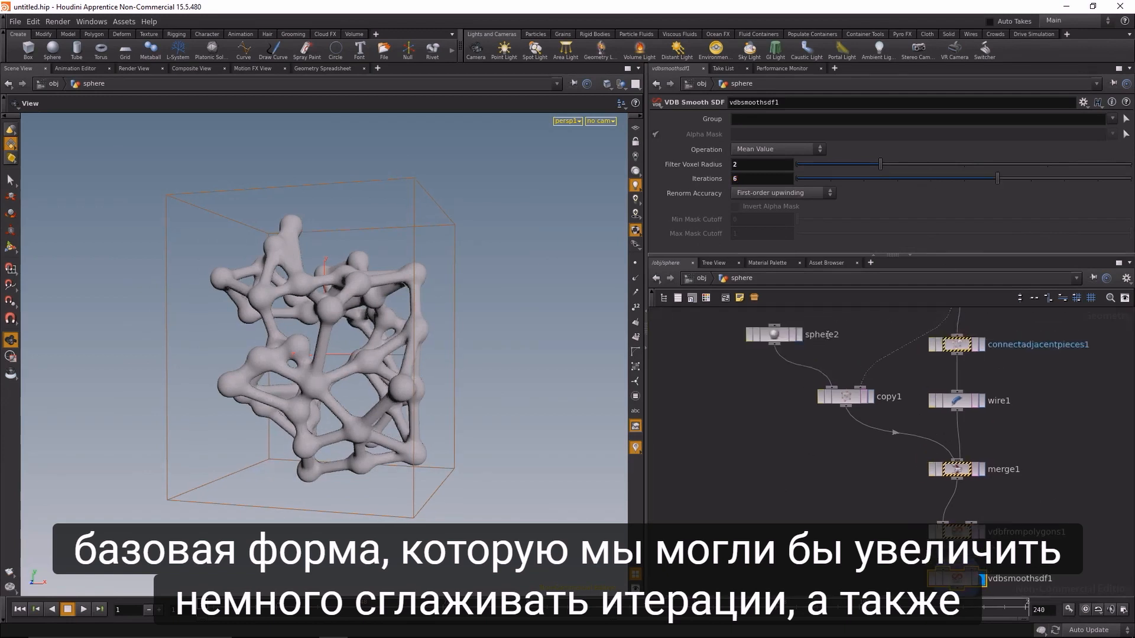
click(772, 334)
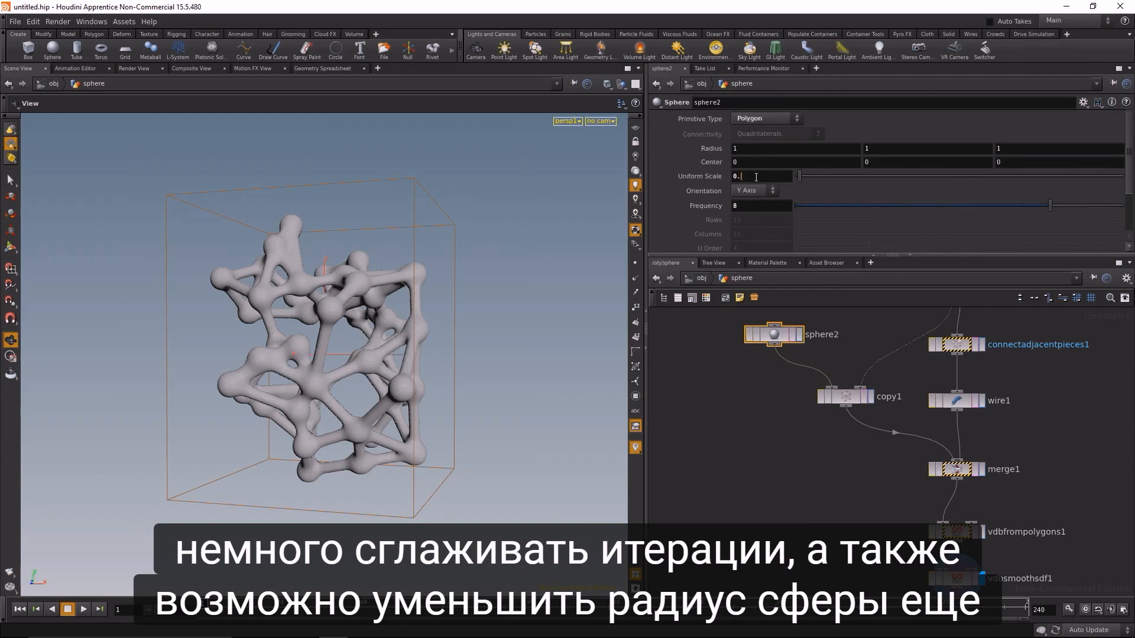
click(781, 509)
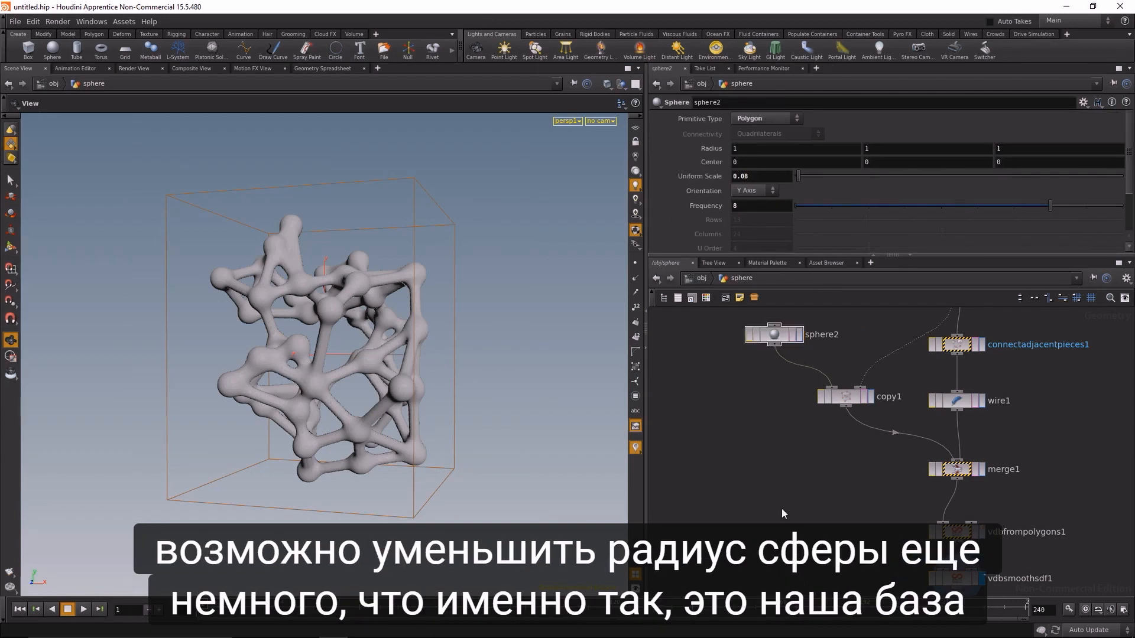
drag(369, 405, 425, 441)
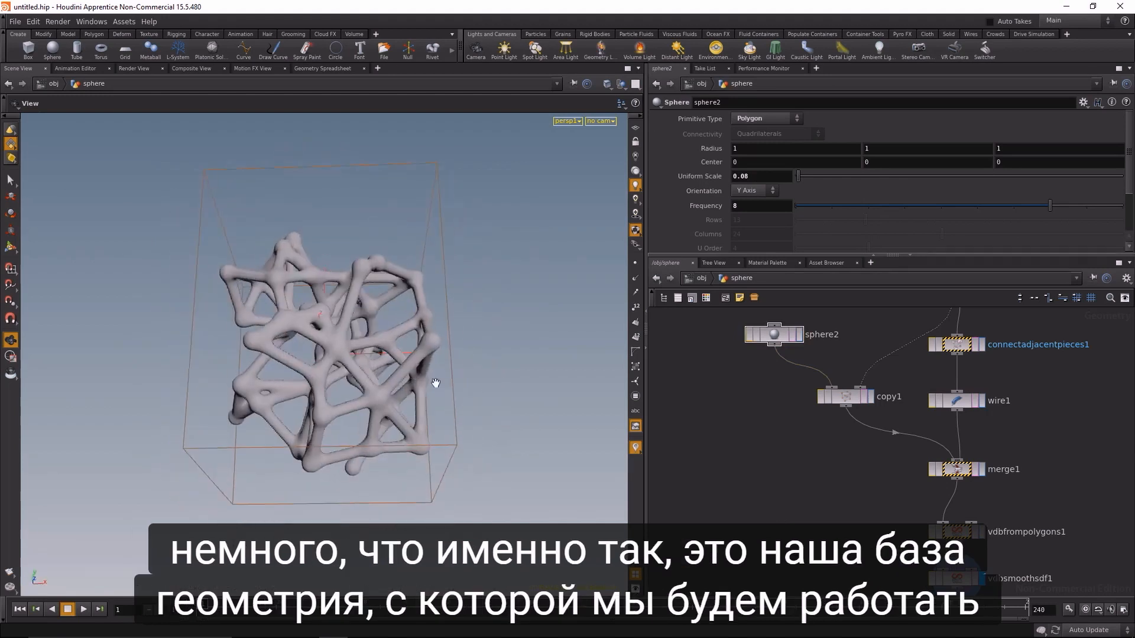
- Add a Convert VDB node directly below vdbsmoothsdf1 at the end of the chain
middle_drag(828, 545, 825, 513)
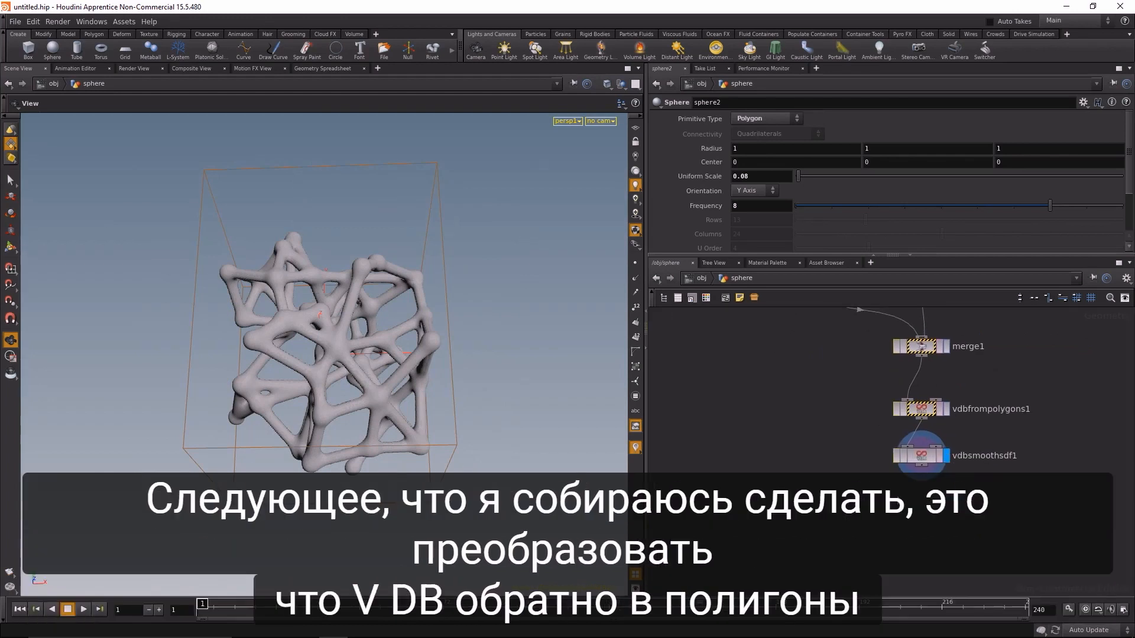
key(Tab)
text(conver)
key(Down)
key(Down)
key(Down)
key(Return)
click(896, 495)
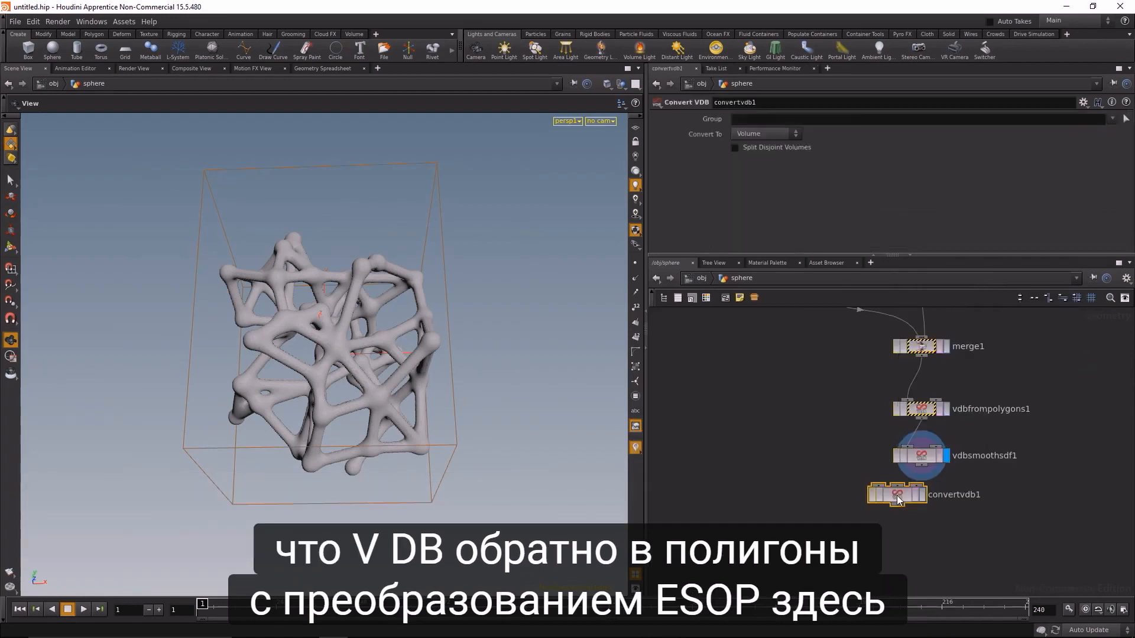
drag(897, 499, 924, 521)
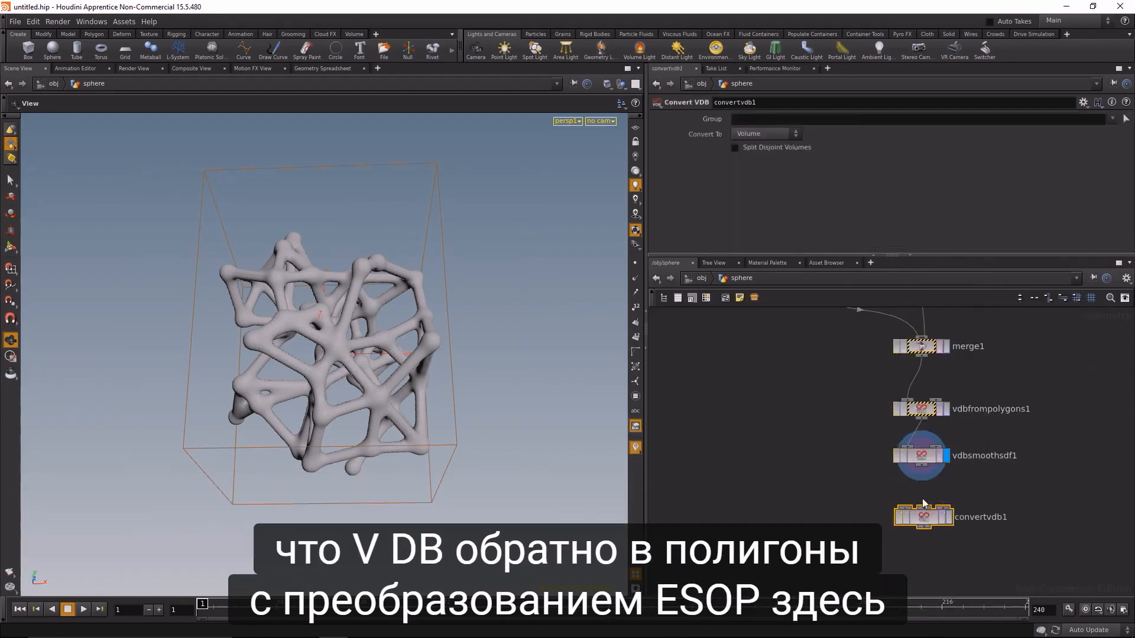
- Set convertvdb1 to convert to Polygons, display it and inspect the resulting mesh up close
click(774, 137)
click(762, 168)
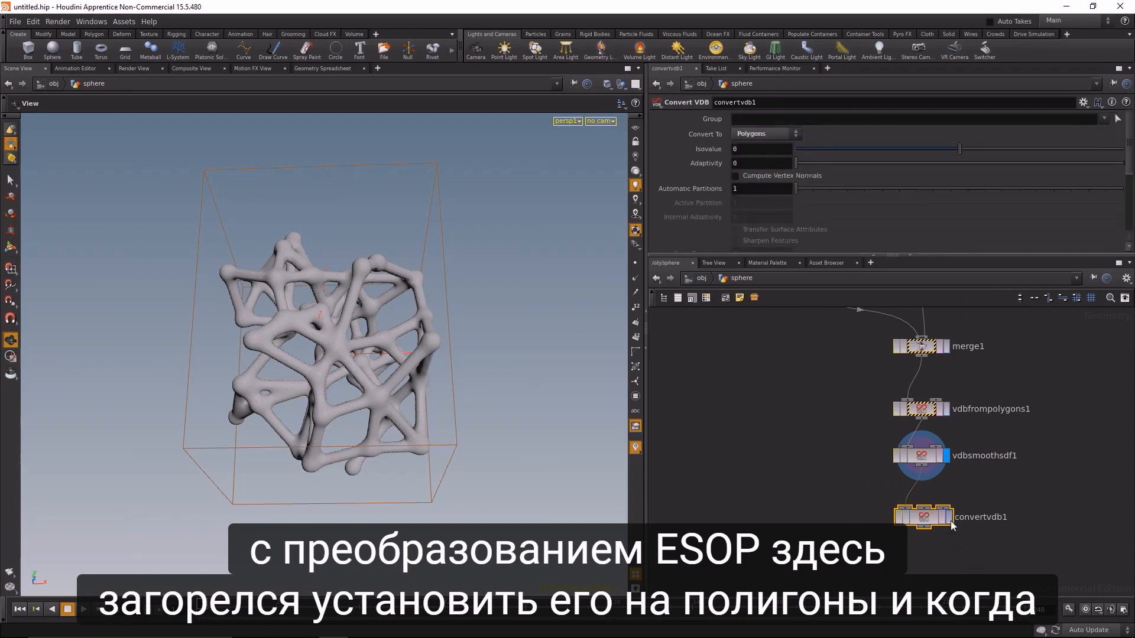
click(948, 517)
drag(329, 355, 362, 366)
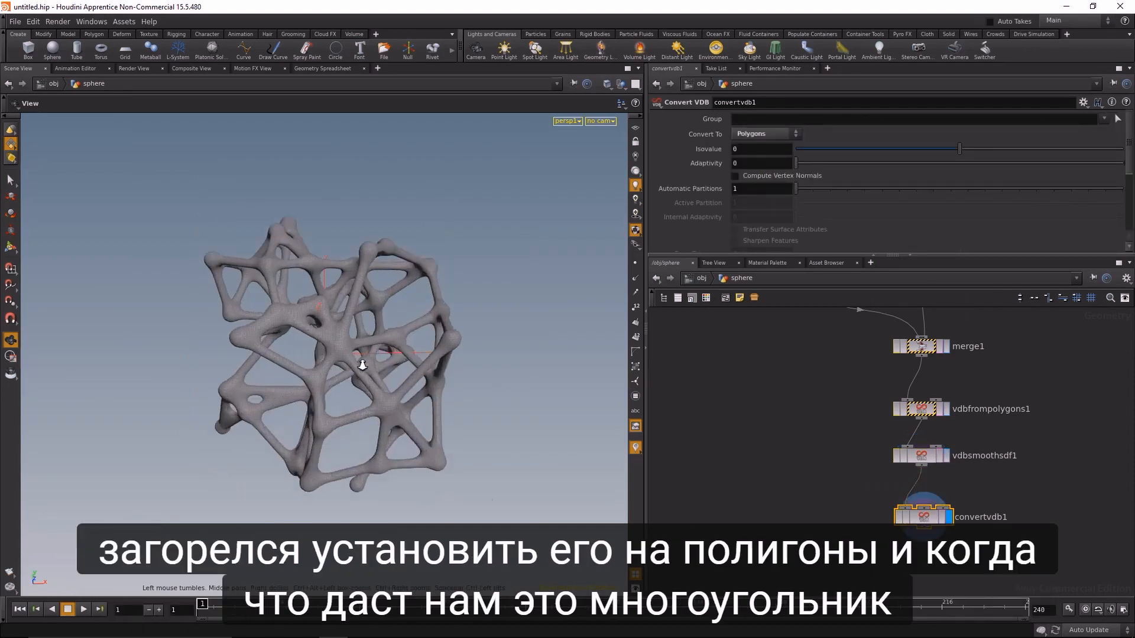
scroll(362, 365, up, 10)
drag(377, 451, 343, 394)
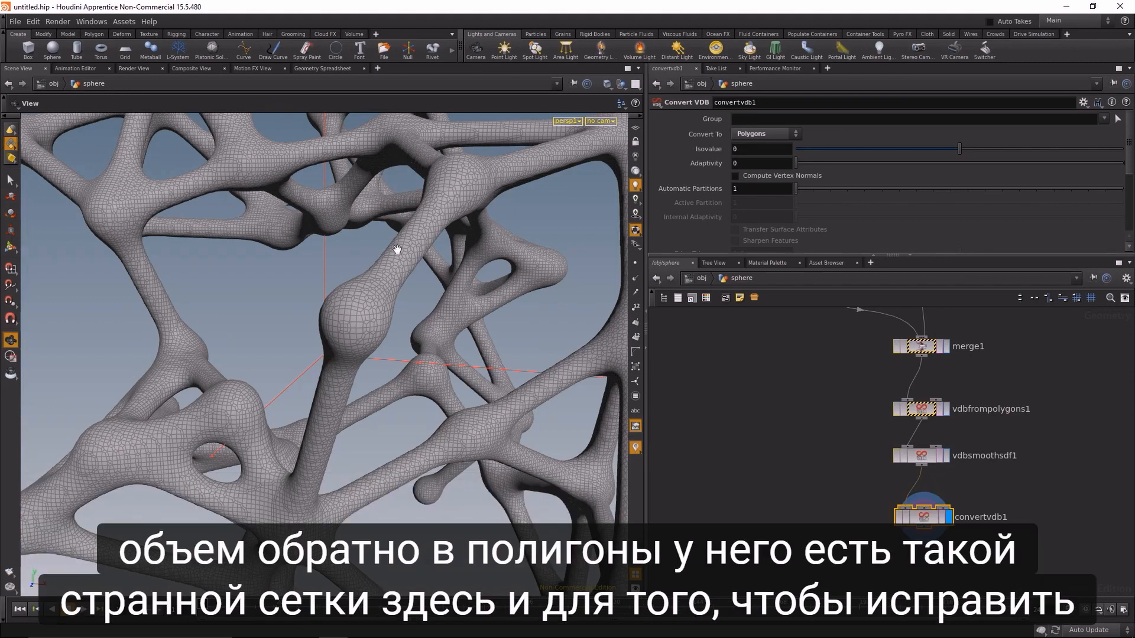
- Add a Remesh node after convertvdb1, display it and inspect the mesh from several angles
middle_drag(774, 545, 744, 442)
click(819, 499)
key(Tab)
text(mesh)
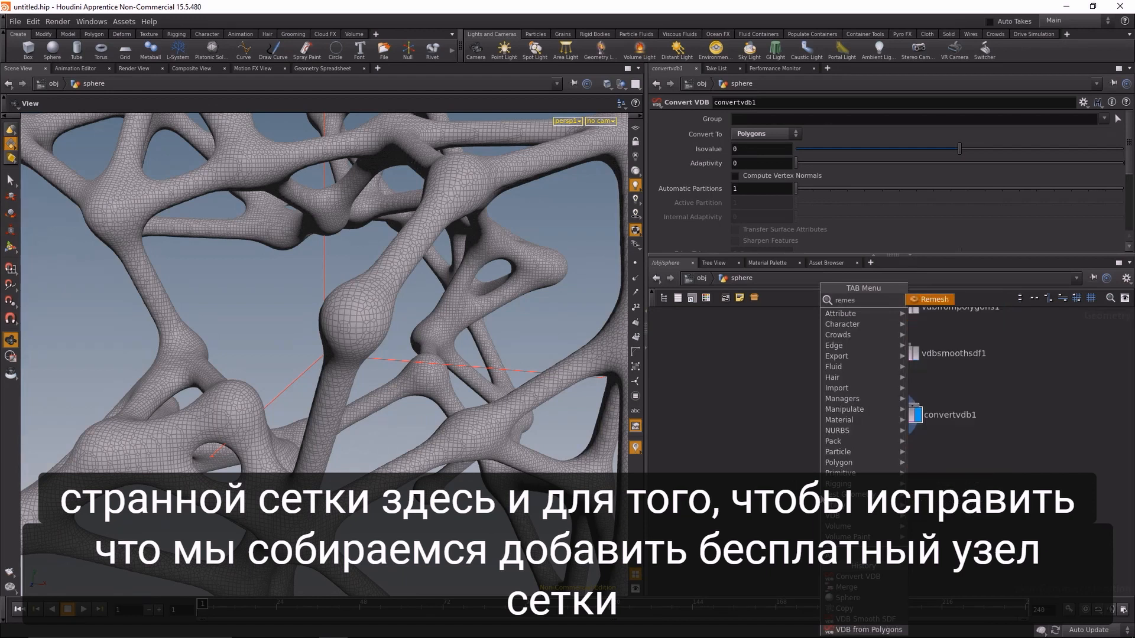
key(Return)
click(821, 499)
drag(822, 498, 913, 494)
drag(893, 425, 894, 464)
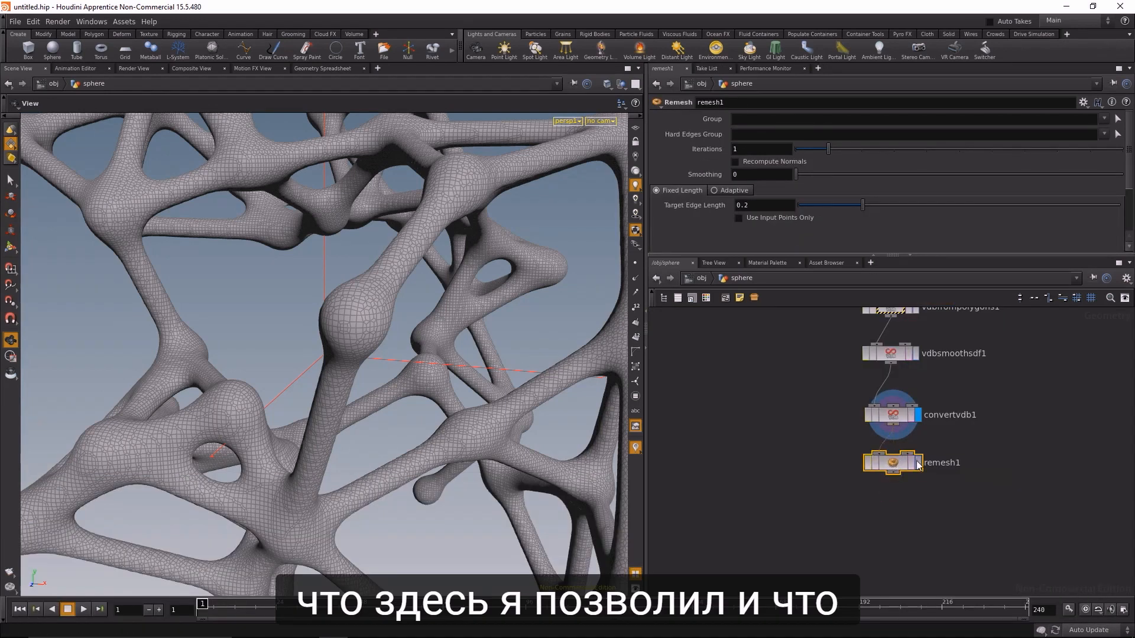
click(918, 463)
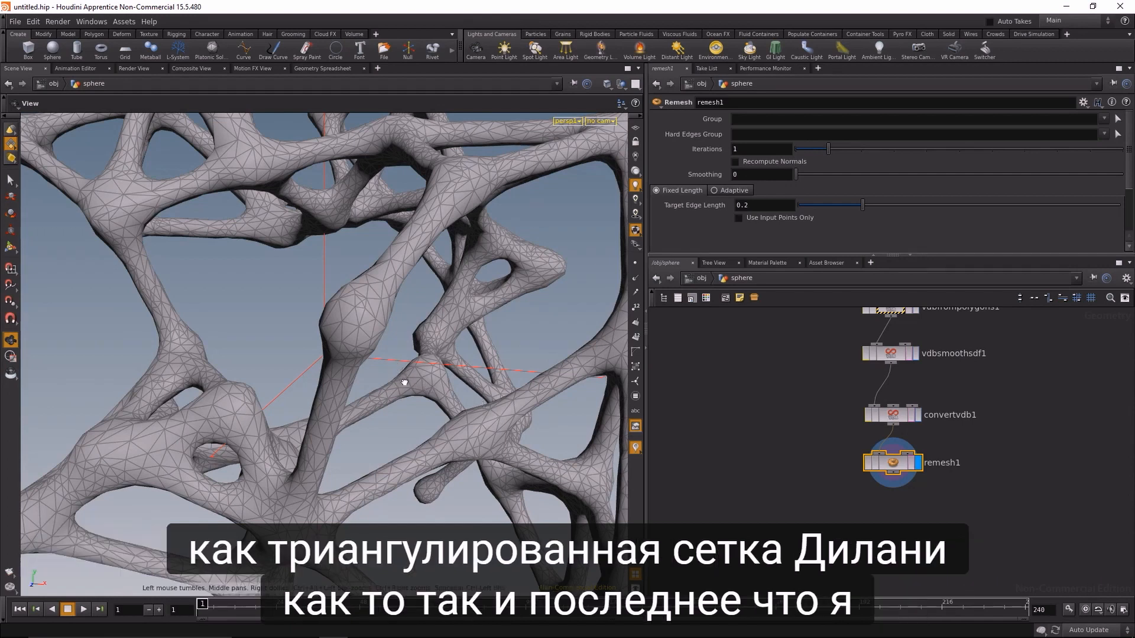
drag(407, 383, 445, 396)
right_drag(445, 396, 298, 556)
drag(370, 431, 307, 341)
- Add a second Wireframe node below remesh1 and set its Wire Radius to 0.01
middle_drag(851, 546, 843, 519)
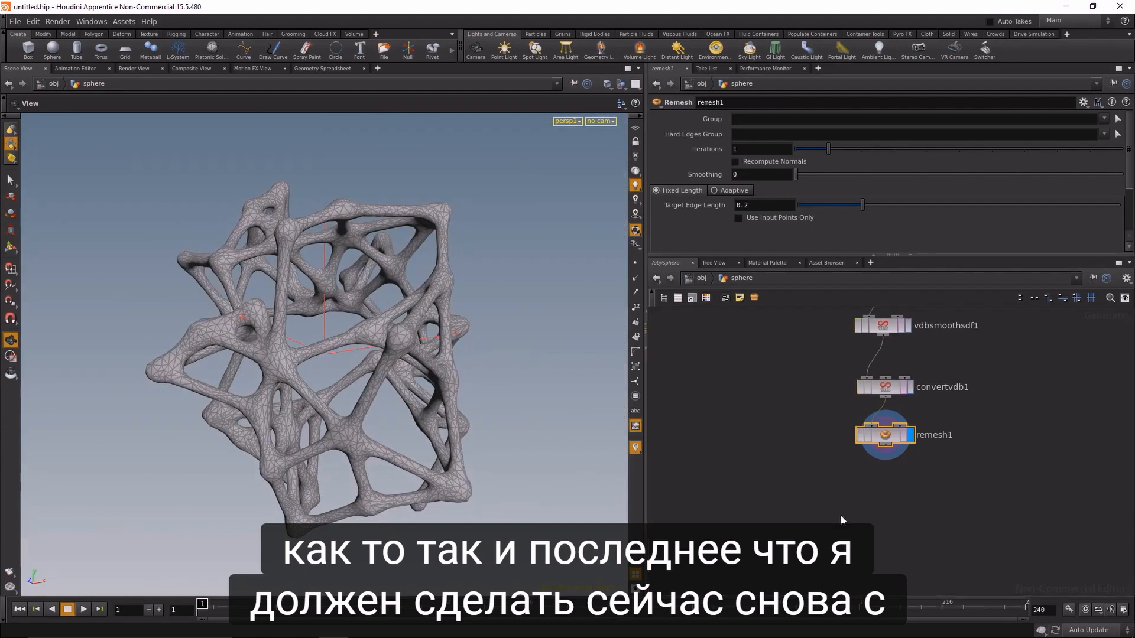
key(Tab)
text(wire)
key(Return)
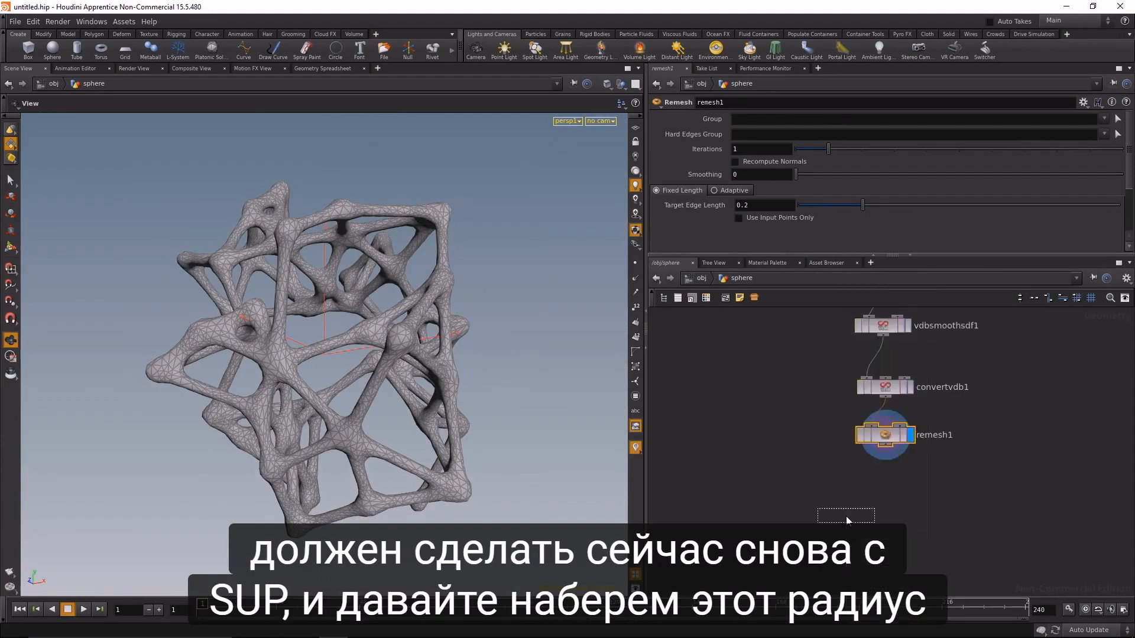
click(847, 521)
drag(847, 520, 892, 507)
key(Left)
text(0)
key(Return)
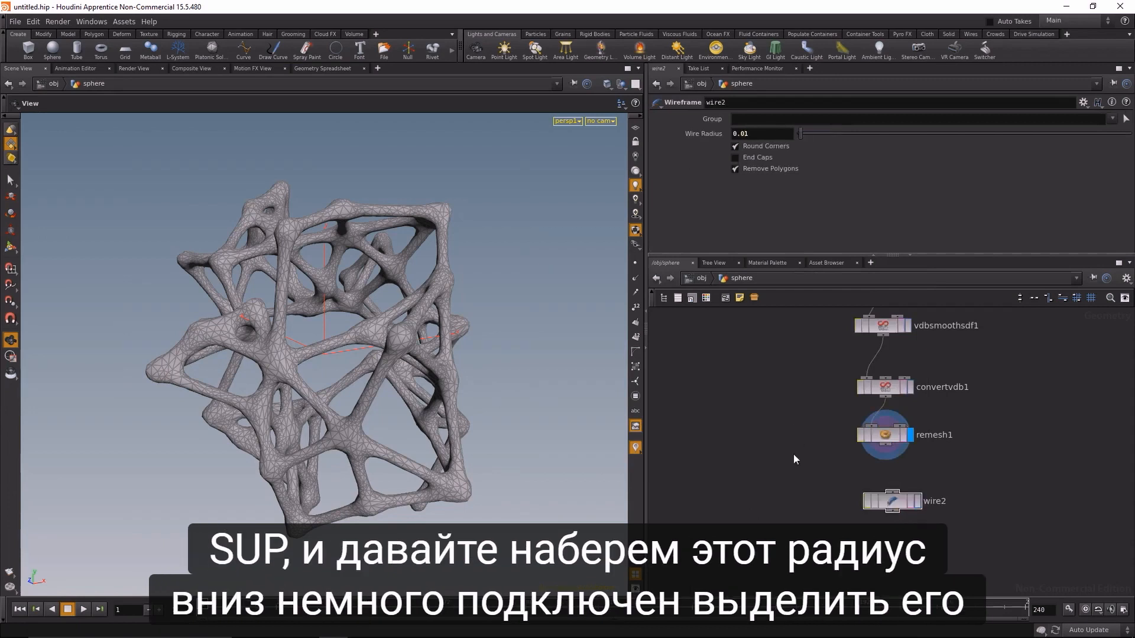
- Connect remesh1 to wire2, line the node up with the chain and display the wireframe
drag(888, 450, 896, 494)
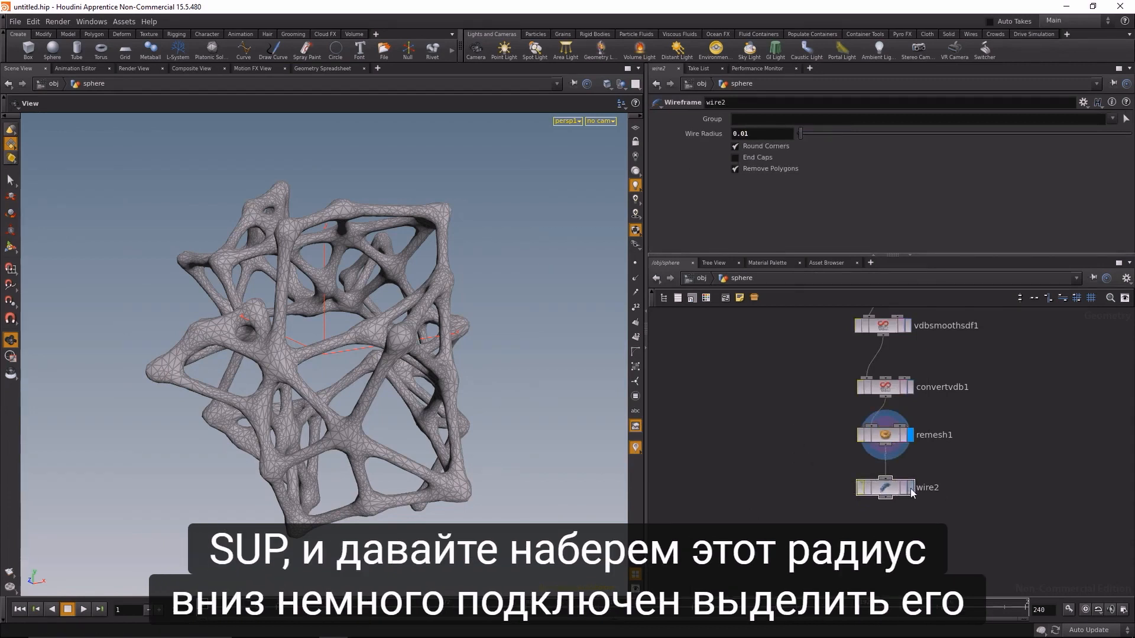
click(910, 487)
scroll(320, 404, up, 5)
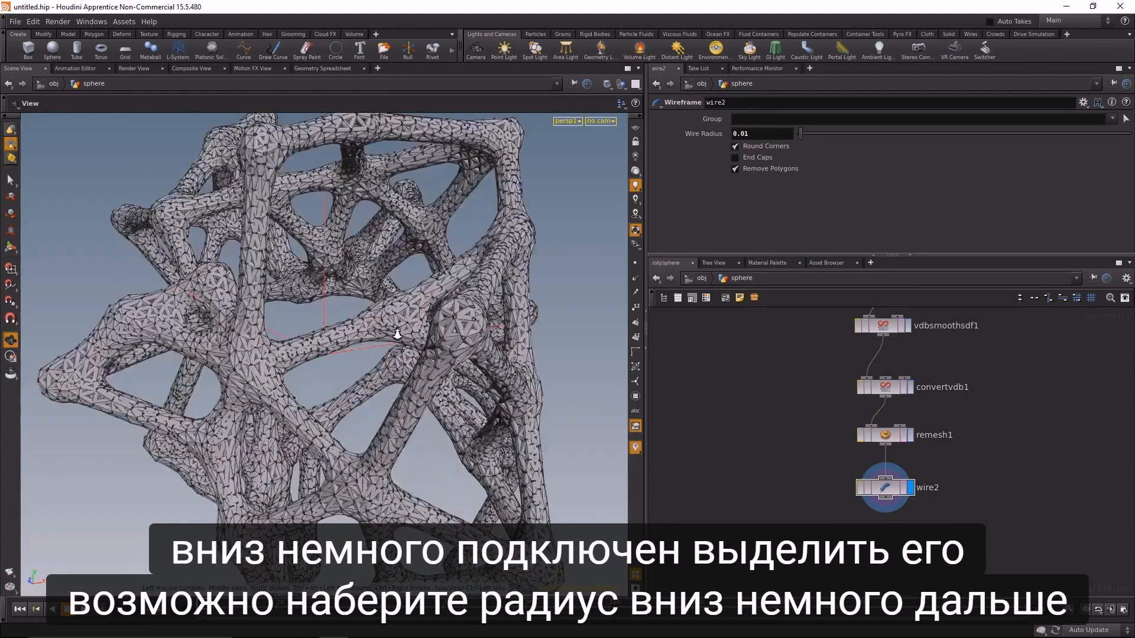
- Set wire2's Wire Radius to 0.002
click(762, 134)
key(BackSpace)
text(02)
key(Return)
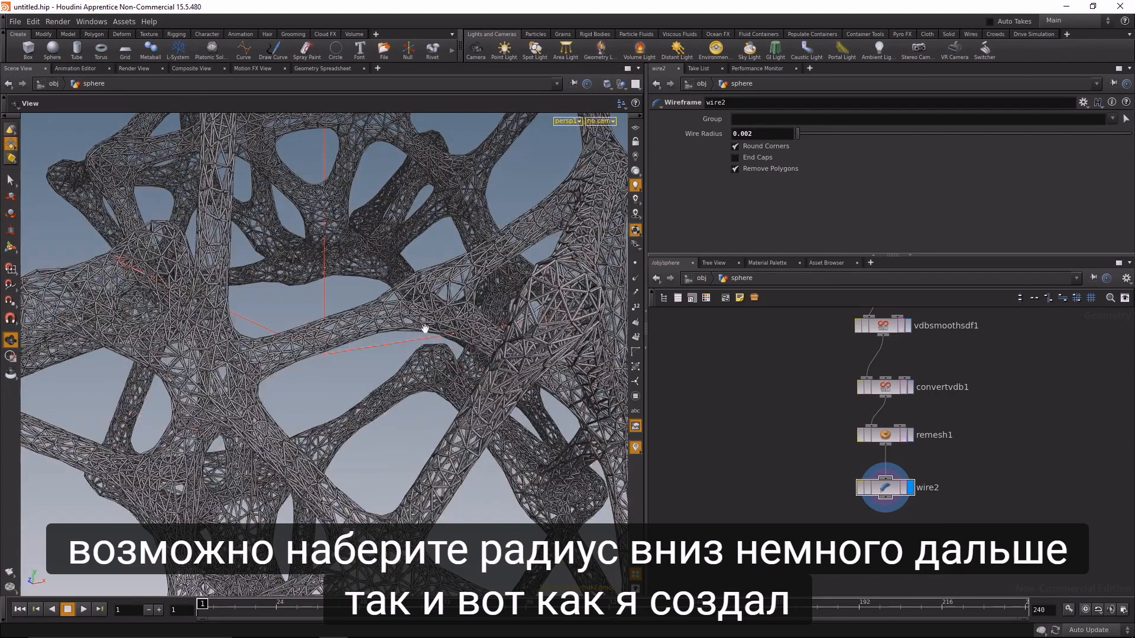
- Examine the fine wireframe structure up close and from several angles
drag(417, 355, 458, 402)
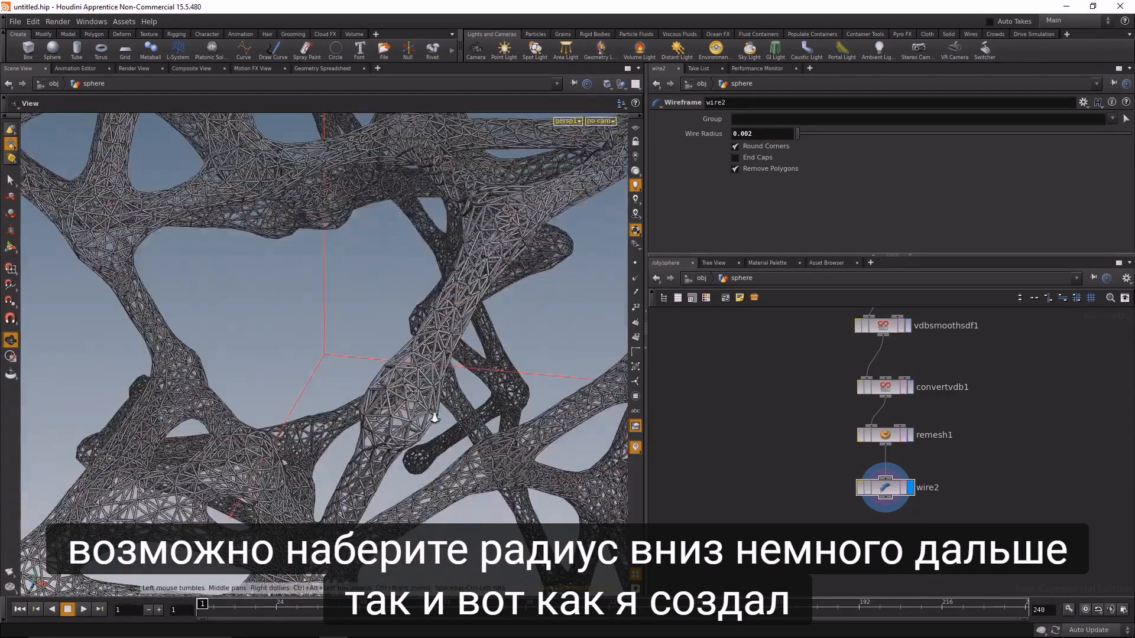
right_drag(434, 417, 457, 388)
drag(423, 358, 448, 385)
right_drag(414, 409, 394, 421)
drag(395, 396, 410, 377)
right_drag(414, 376, 509, 334)
drag(508, 334, 447, 375)
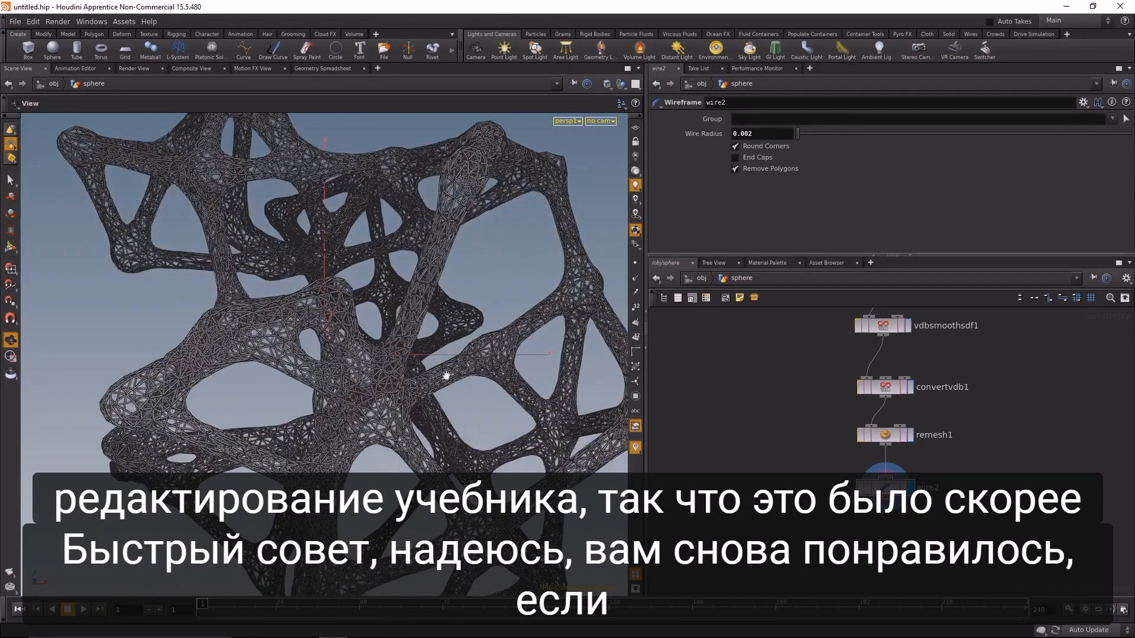
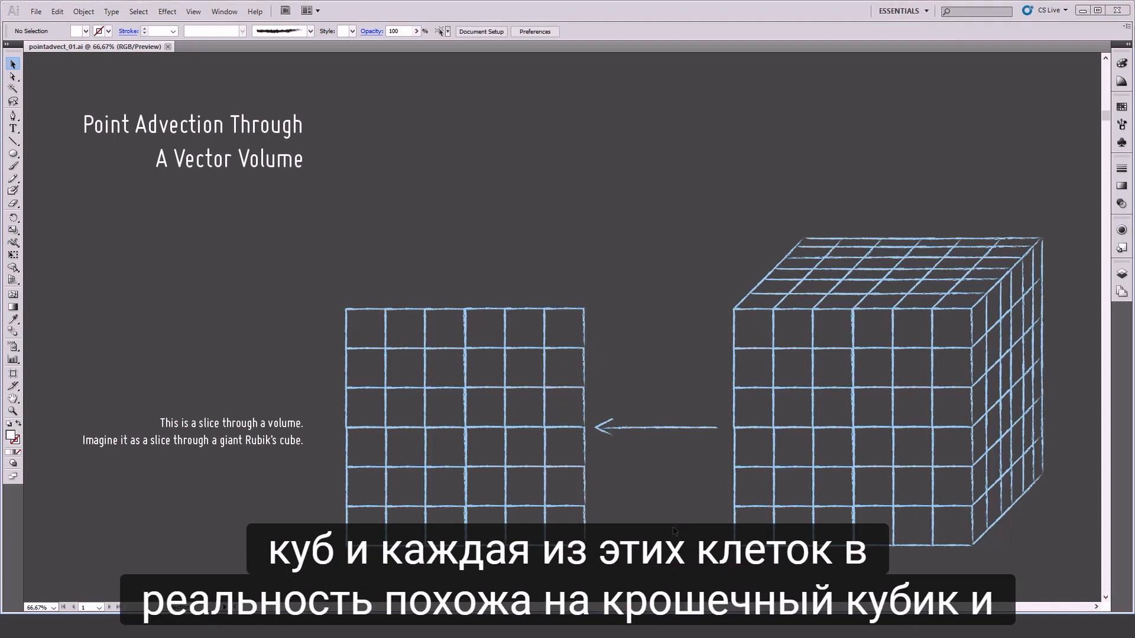
- Read through the point advection diagrams in Illustrator, from the volume slice and stored vectors to the moving point
scroll(675, 520, down, 10)
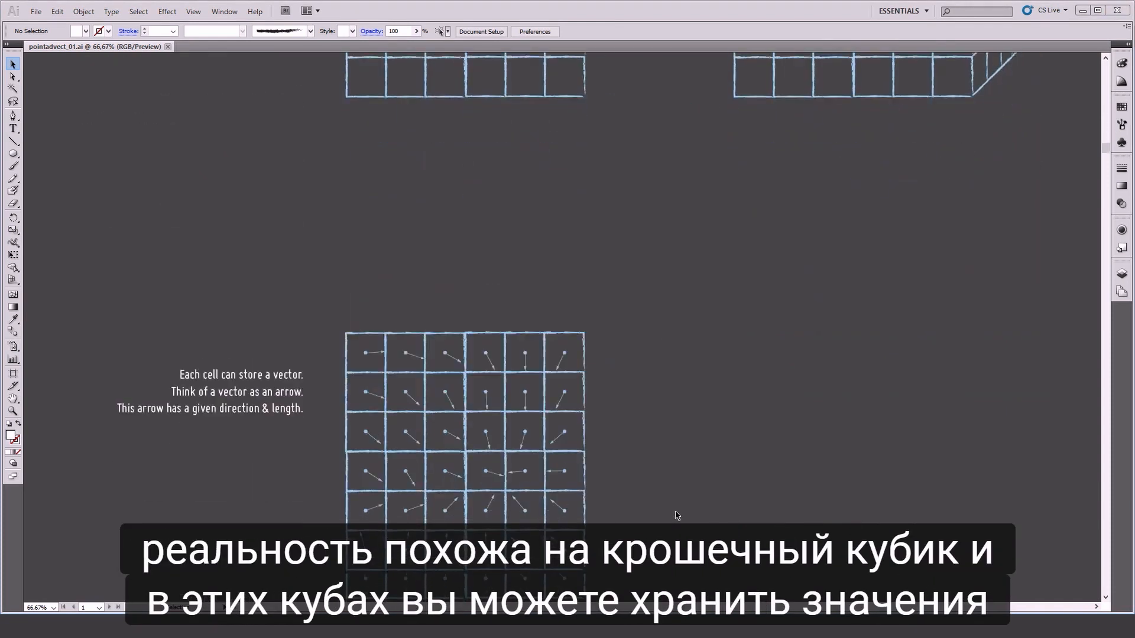
scroll(676, 516, down, 2)
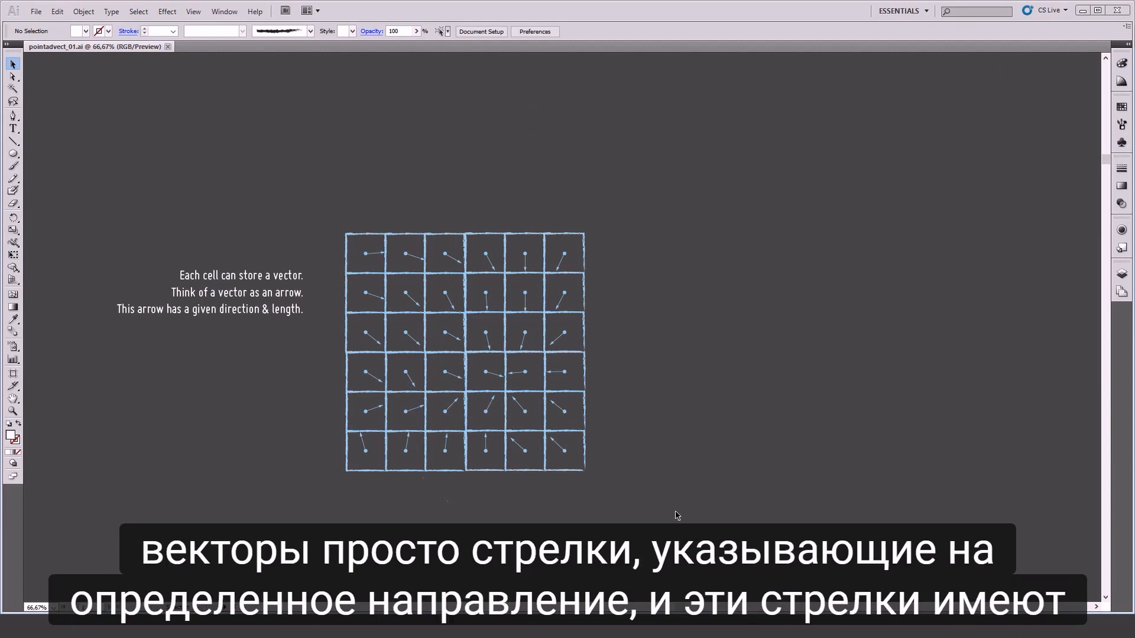
scroll(676, 515, down, 10)
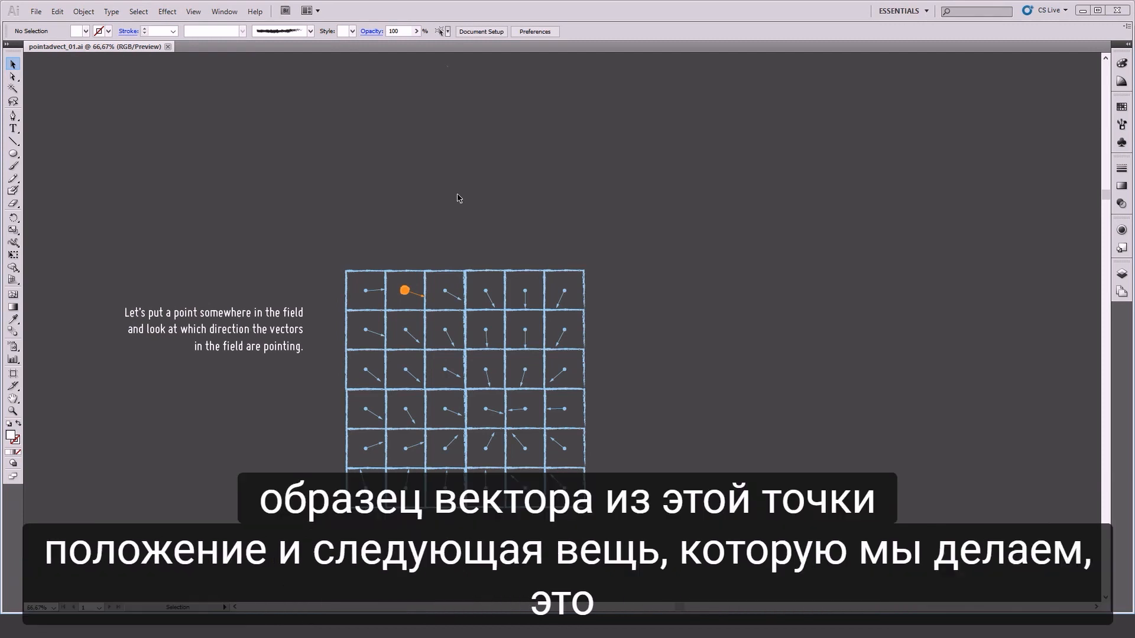
scroll(662, 261, down, 5)
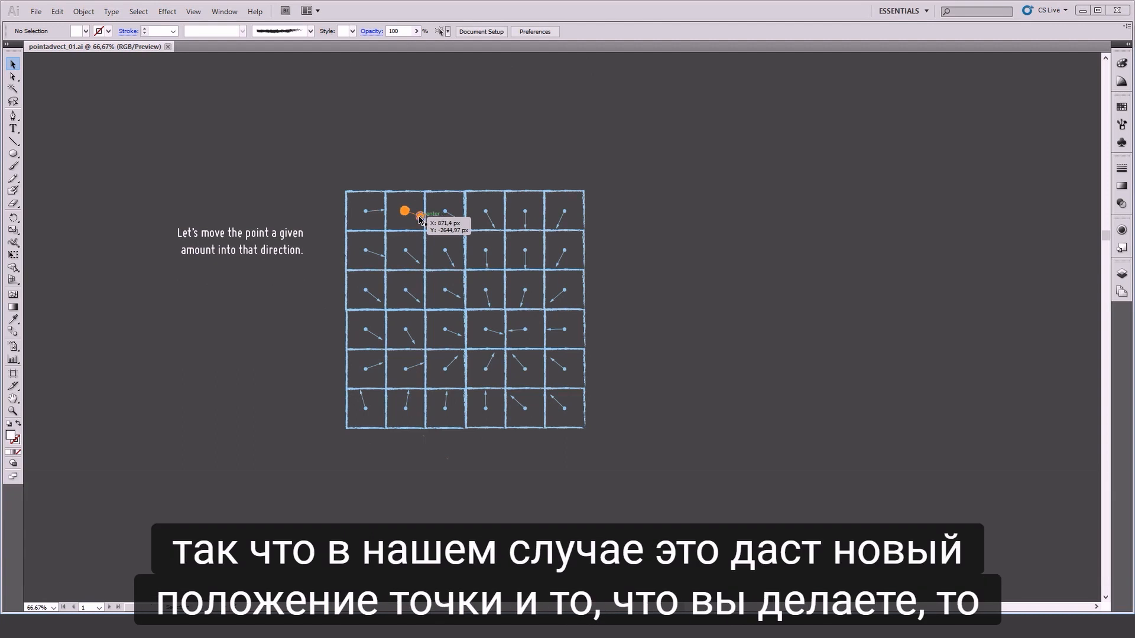
scroll(750, 388, down, 5)
scroll(751, 388, down, 2)
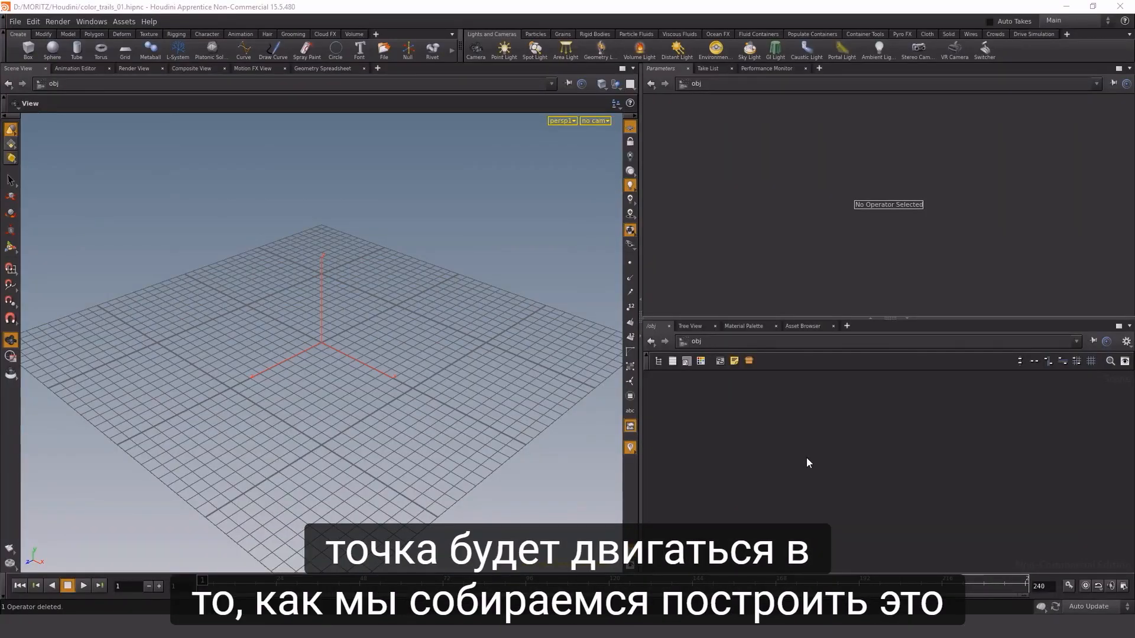
- Create a Geometry object in the empty Houdini scene, go inside it and delete its default file node
key(Tab)
text(geo)
key(Return)
click(807, 460)
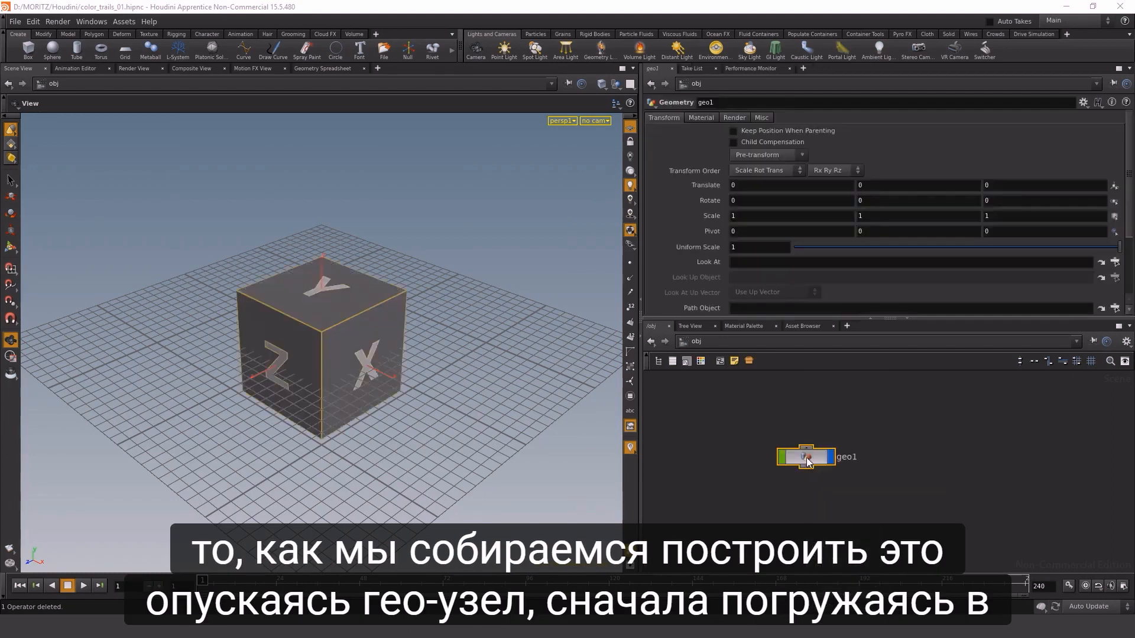
double_click(806, 458)
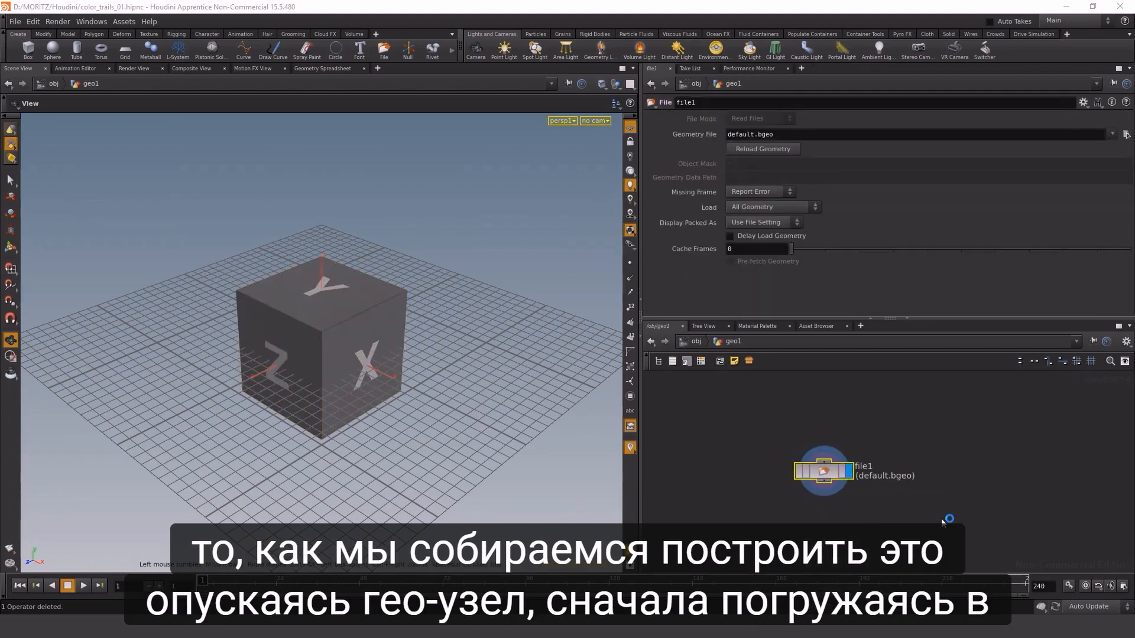
key(Delete)
- Add a Grid node to the empty geo1 network as the starting surface for the points
key(Tab)
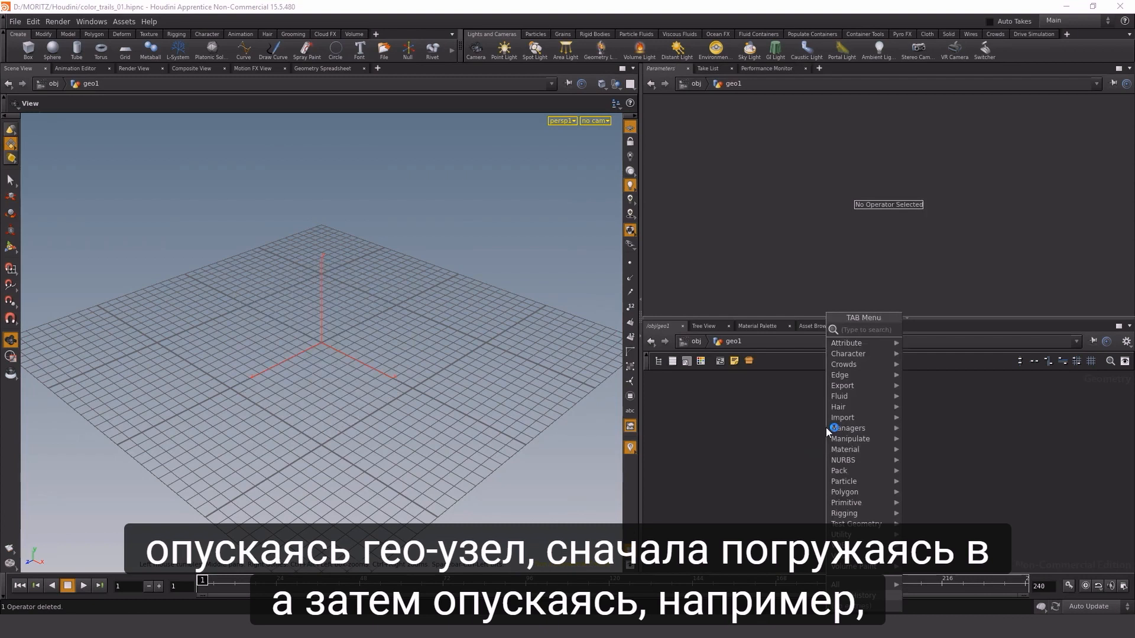
text(grid)
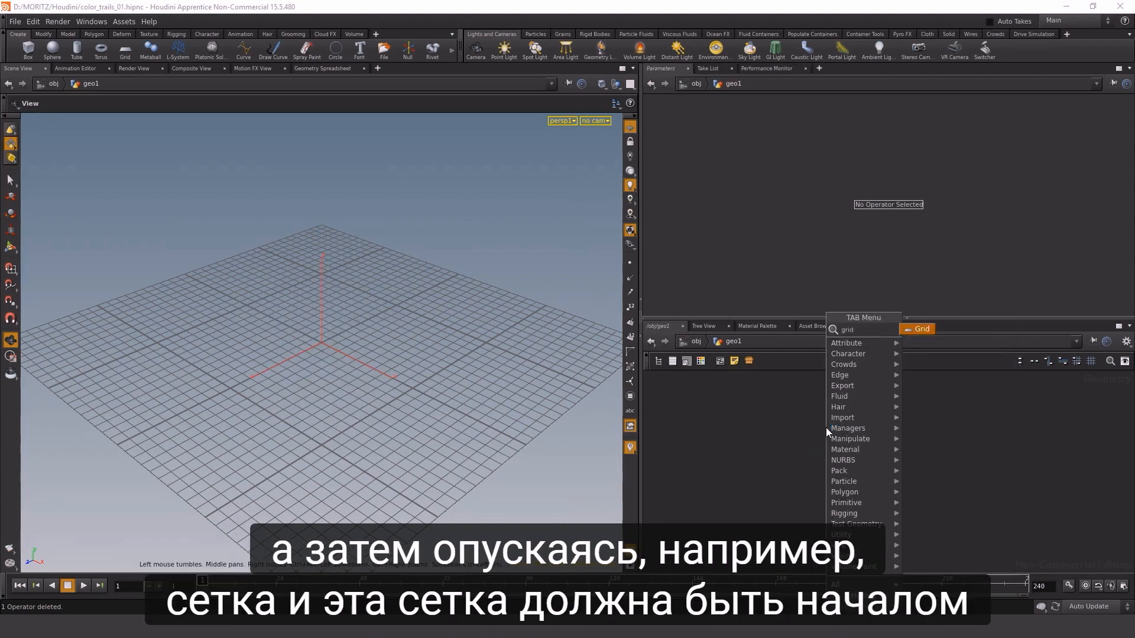
key(Return)
click(826, 428)
drag(827, 431, 748, 434)
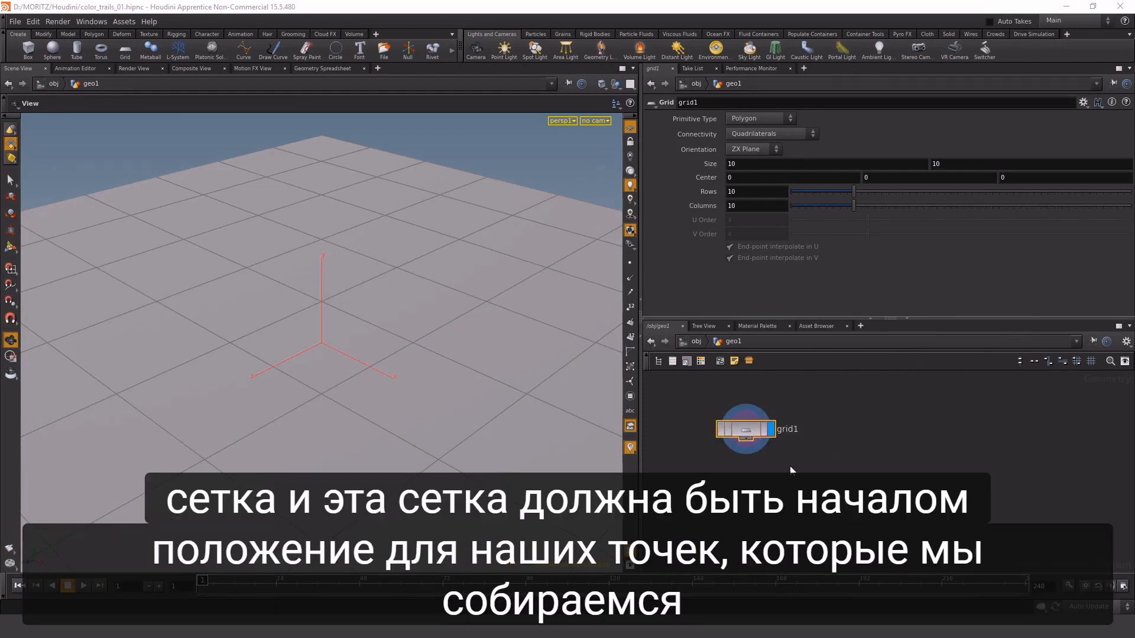
- Set the grid's Size to 2 by 2
double_click(760, 163)
text(2)
key(Tab)
text(2)
key(Return)
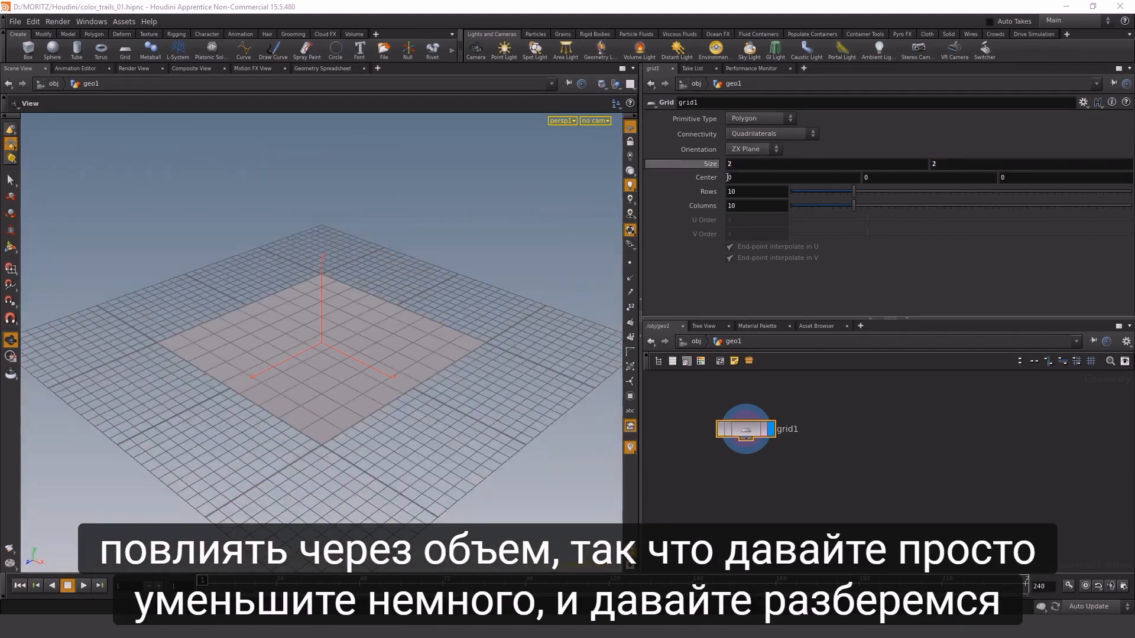
- Add a displayed Scatter node connected below grid1 and hide the viewport's reference grid
key(Tab)
text(scatter)
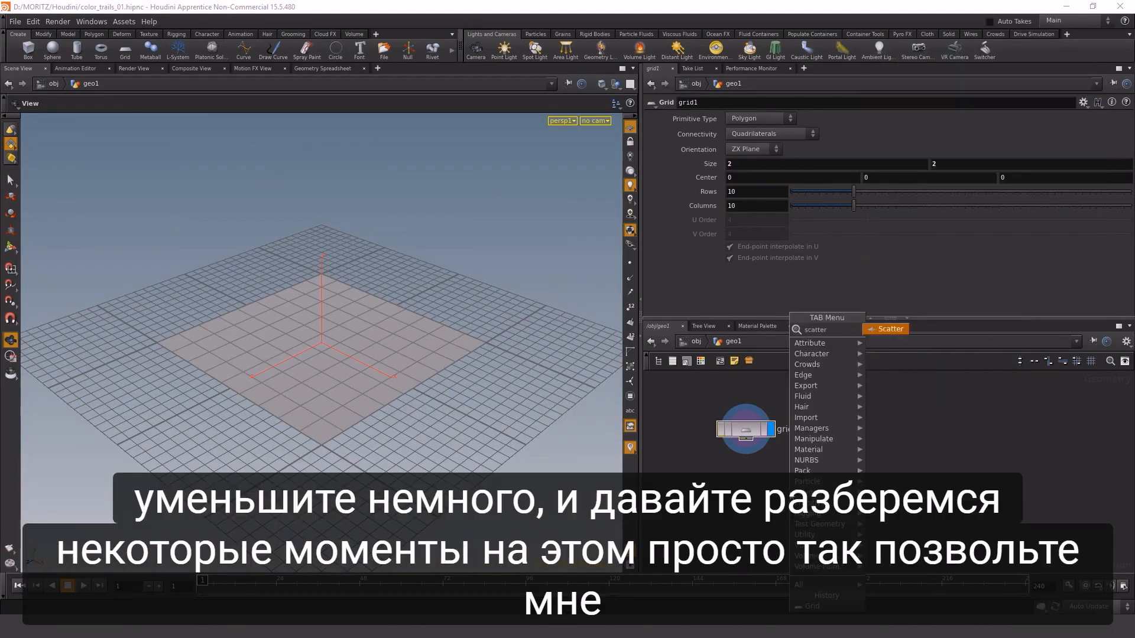
key(Return)
click(752, 496)
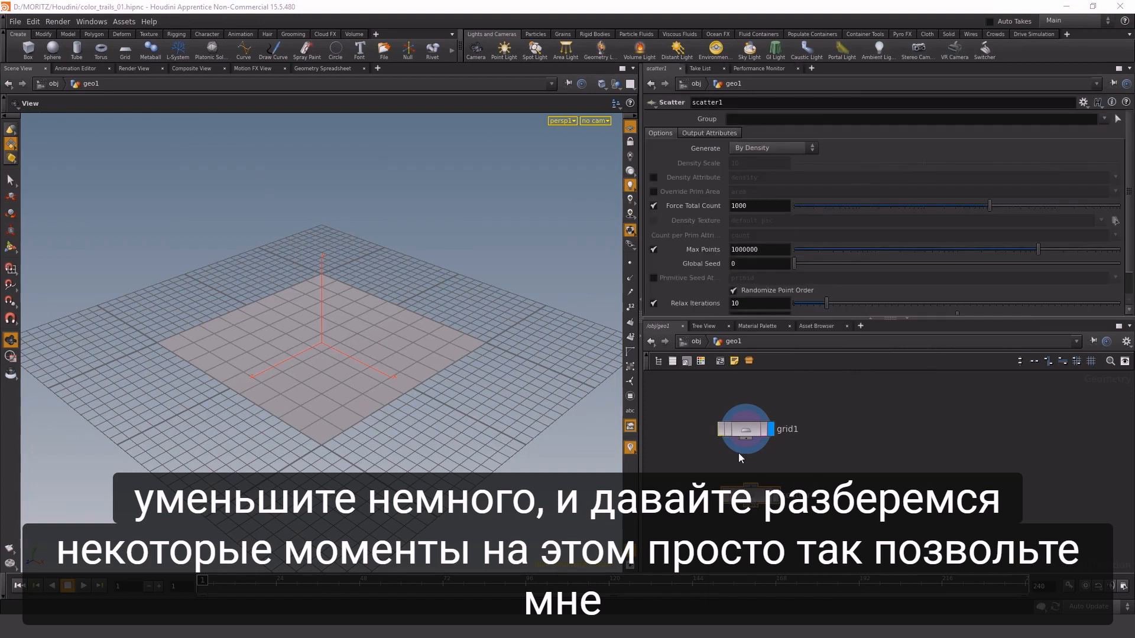
click(776, 498)
mouse_move(764, 498)
mouse_down()
mouse_move(745, 481)
mouse_move(759, 479)
mouse_up()
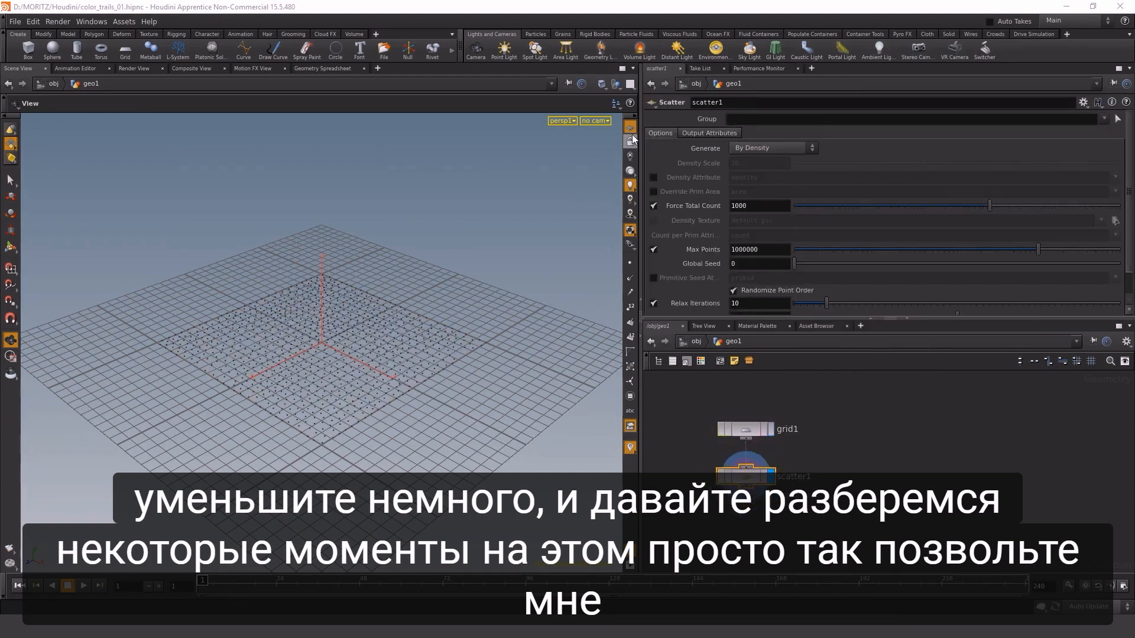
click(630, 127)
drag(511, 316, 443, 330)
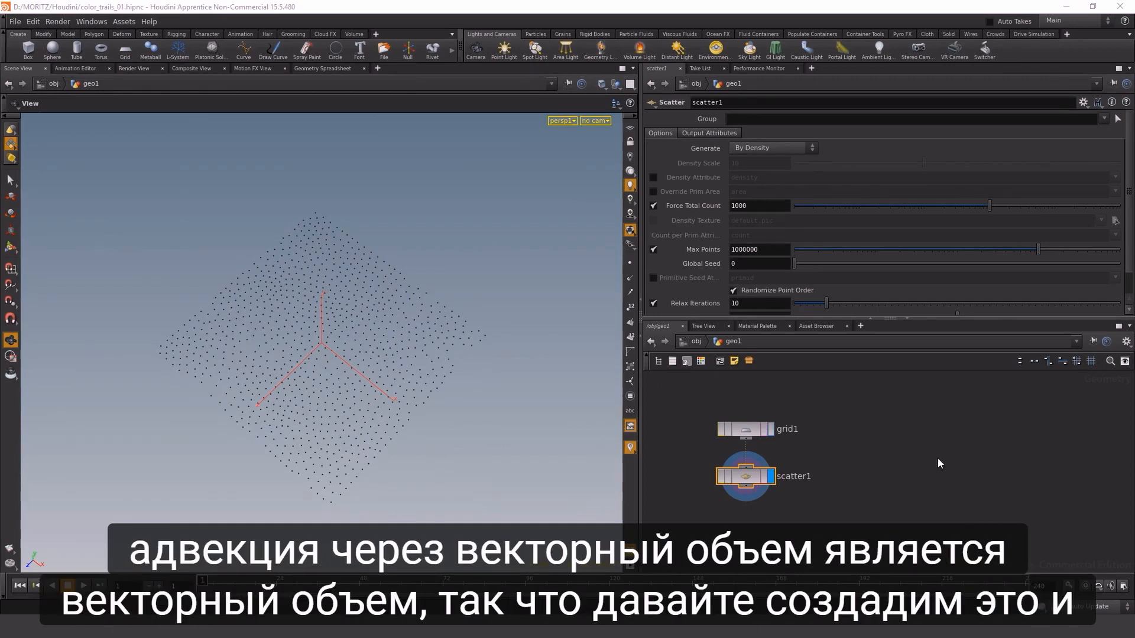
- Add a Volume node beside the grid chain, display it and show scatter1 as a template
key(Tab)
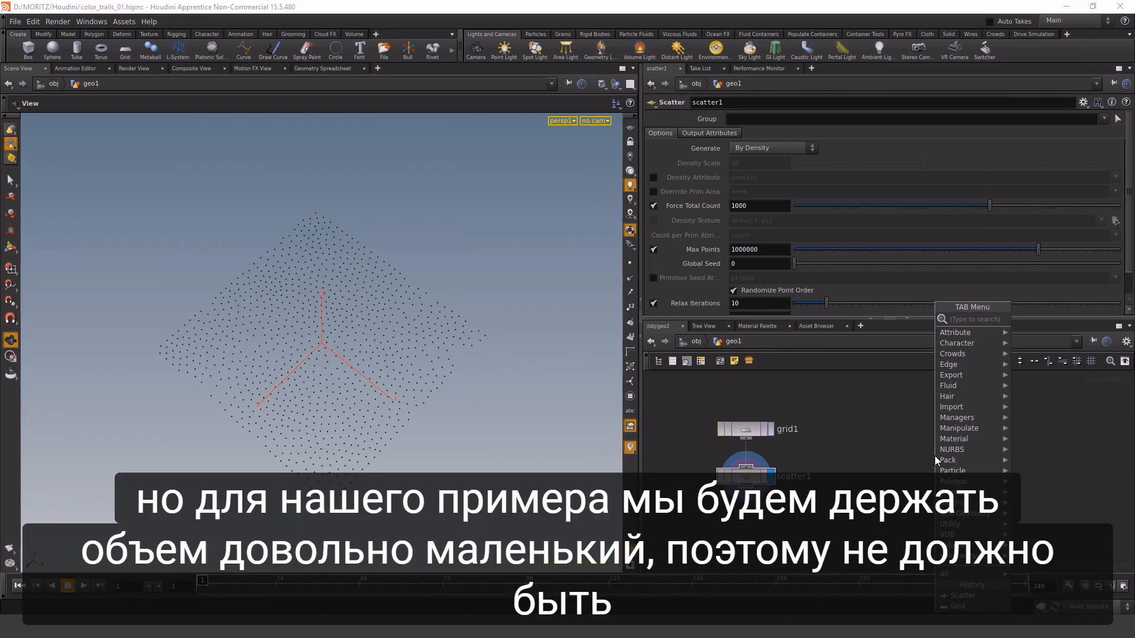
text(vol)
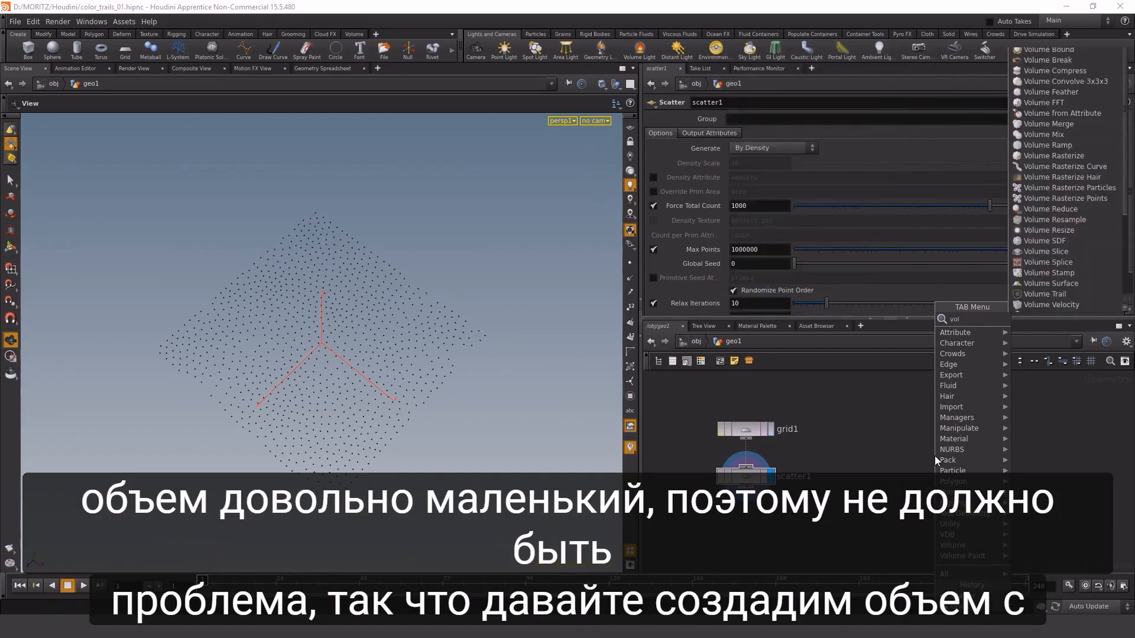
key(Return)
click(934, 456)
drag(931, 453, 902, 438)
click(931, 442)
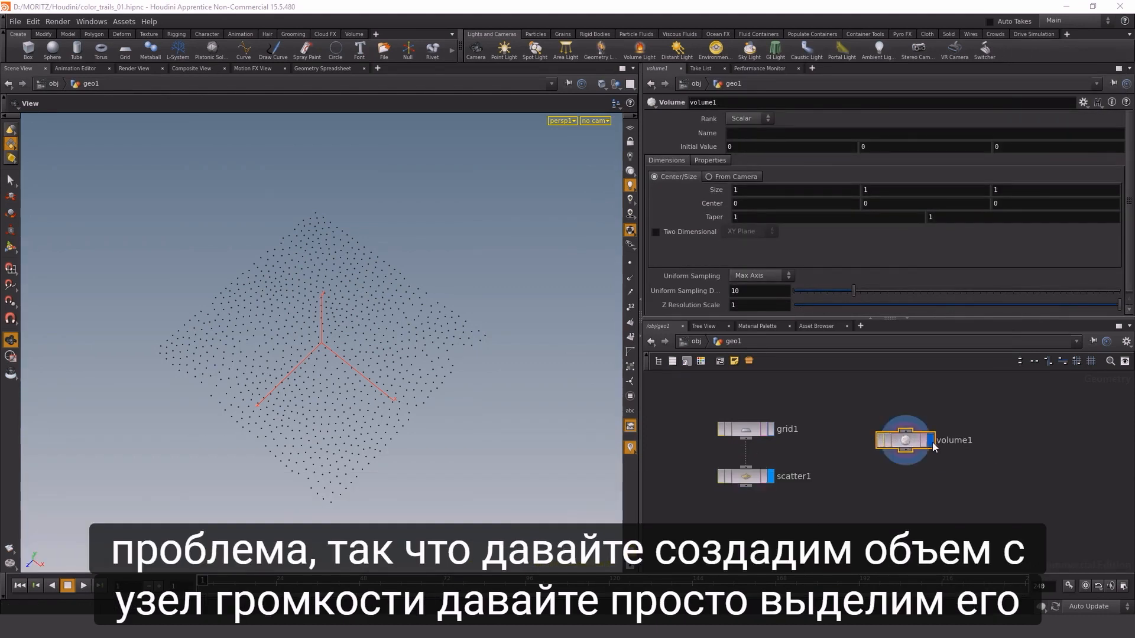
click(763, 478)
drag(406, 379, 400, 337)
drag(862, 407, 917, 442)
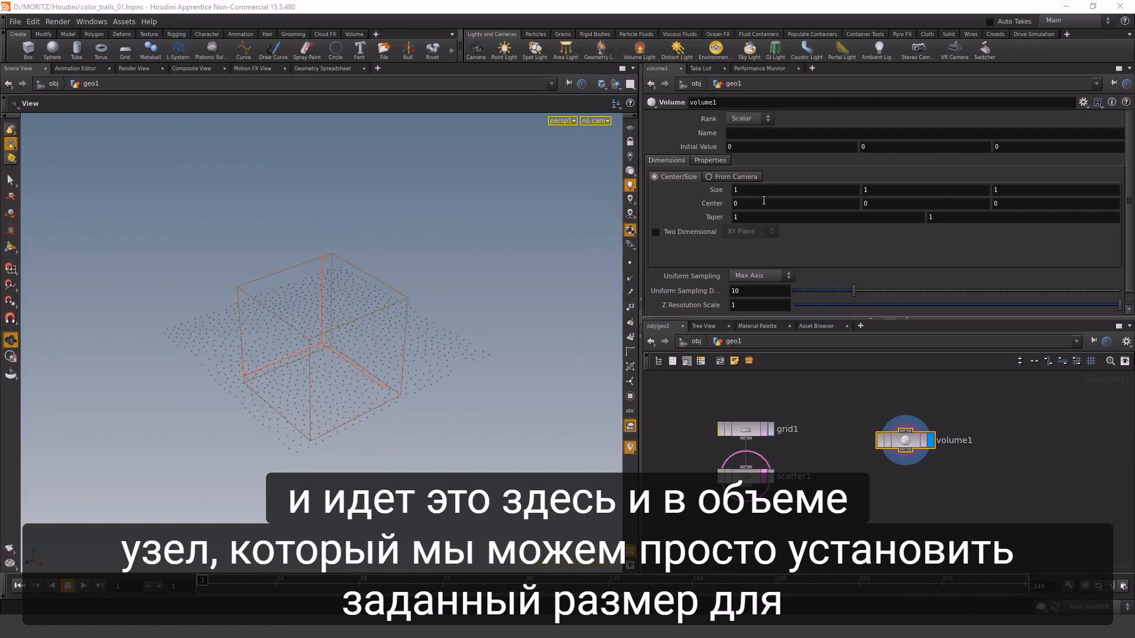
- Set volume1's Size to 4, 4, 4
drag(756, 191, 715, 187)
text(4)
key(Tab)
text(4)
key(Tab)
text(4)
key(Return)
scroll(481, 322, down, 3)
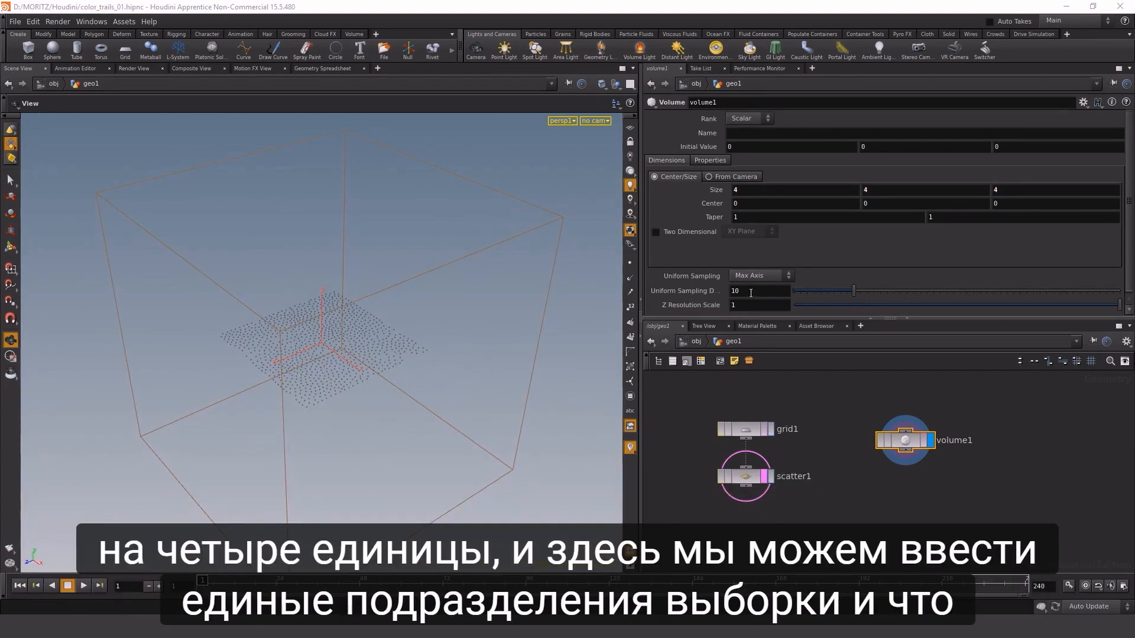
- Set volume1's Uniform Sampling Divisions to 50
double_click(731, 291)
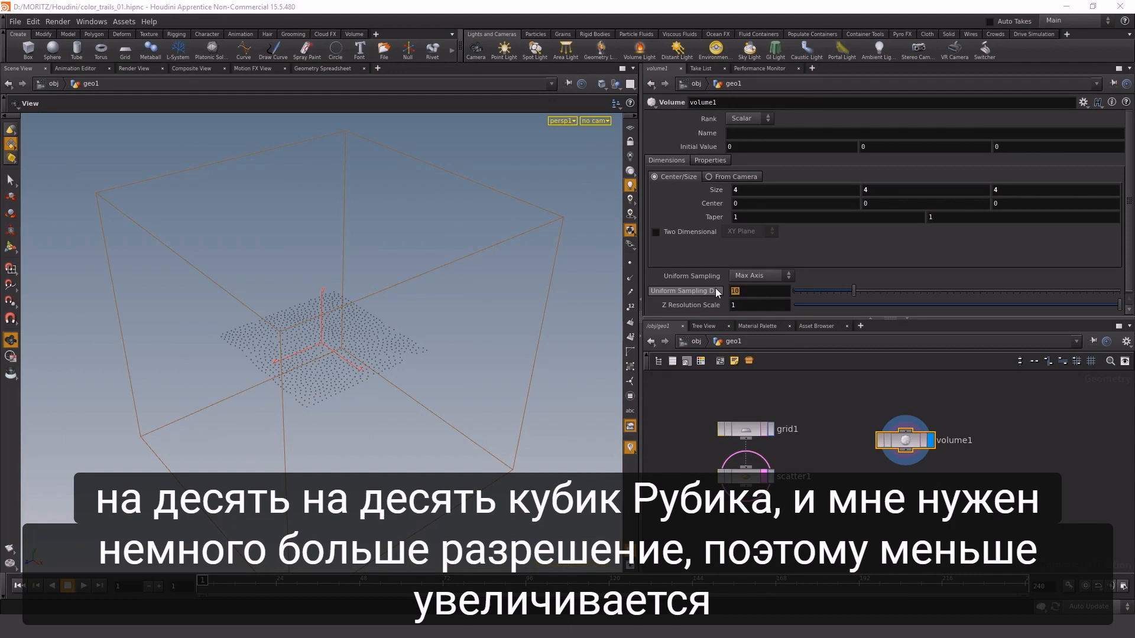
text(50)
key(Return)
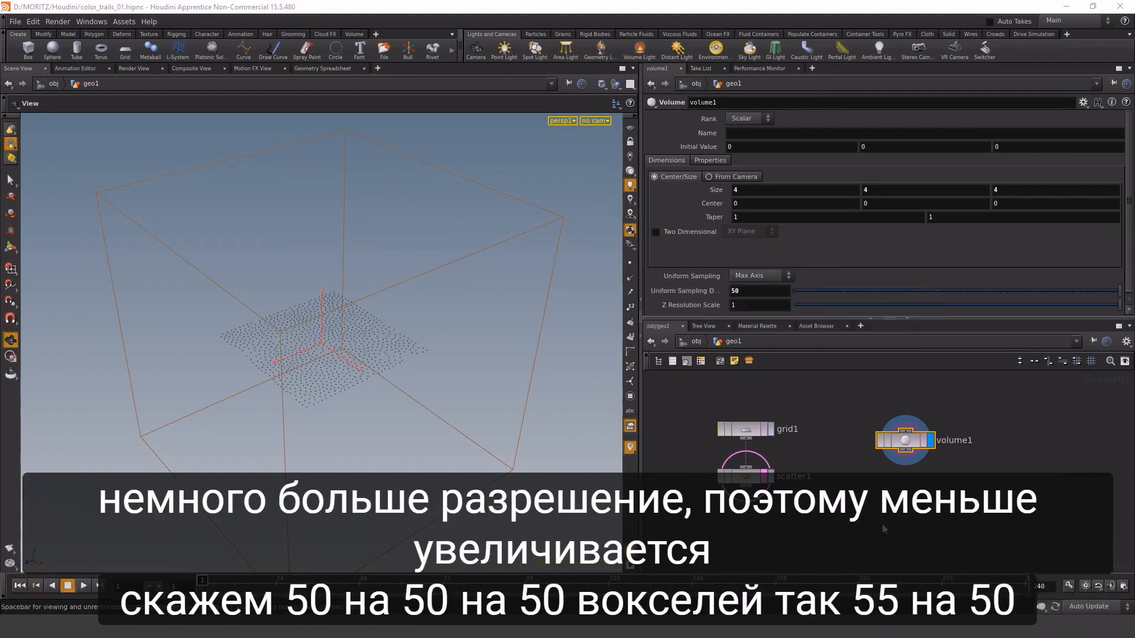
- Change volume1's Rank to Vector and name the volume vel
middle_drag(882, 523, 887, 504)
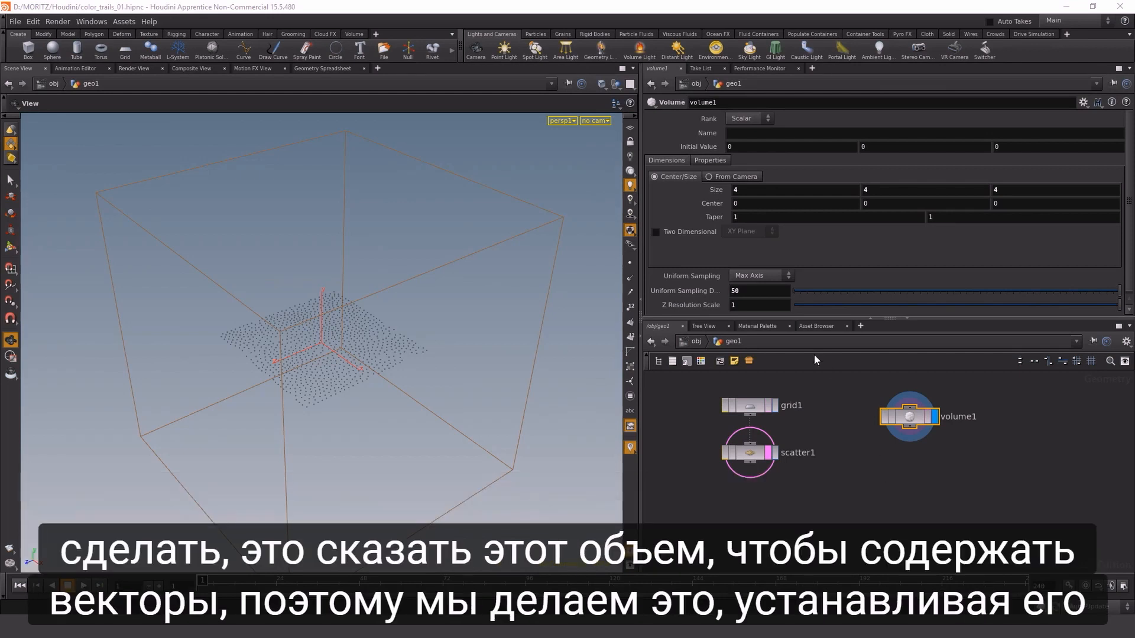
click(755, 119)
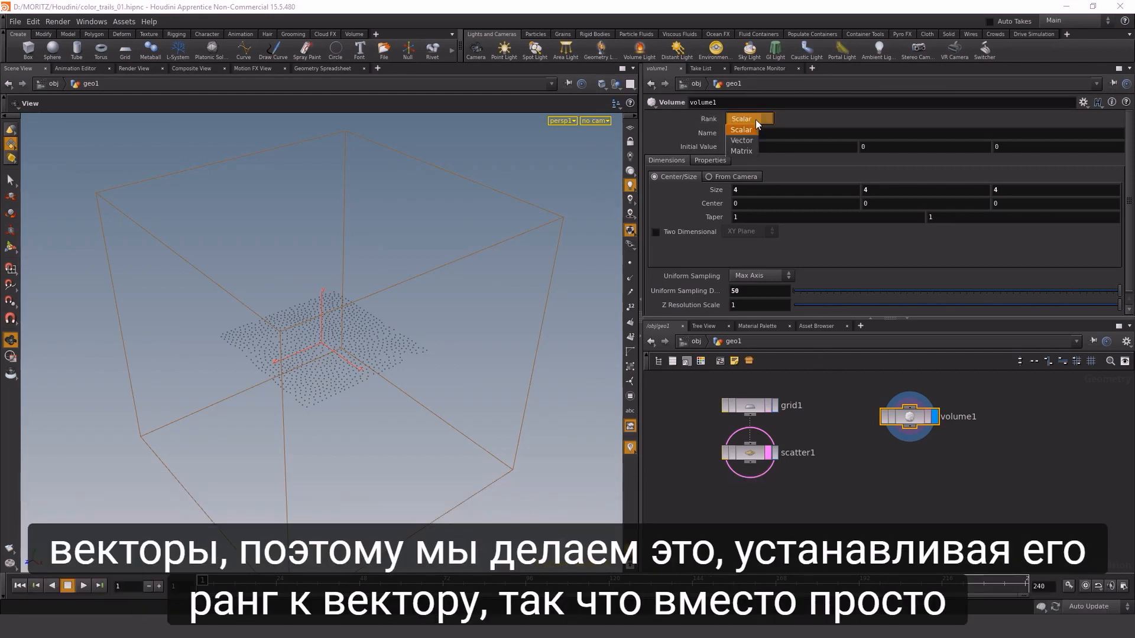
click(744, 142)
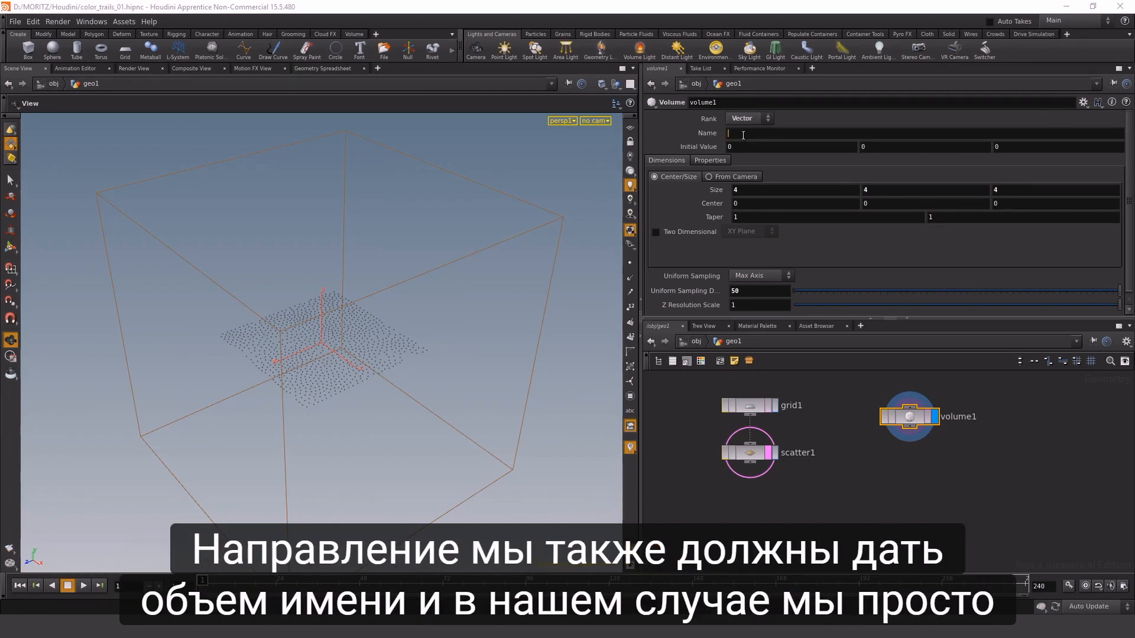
text(vel)
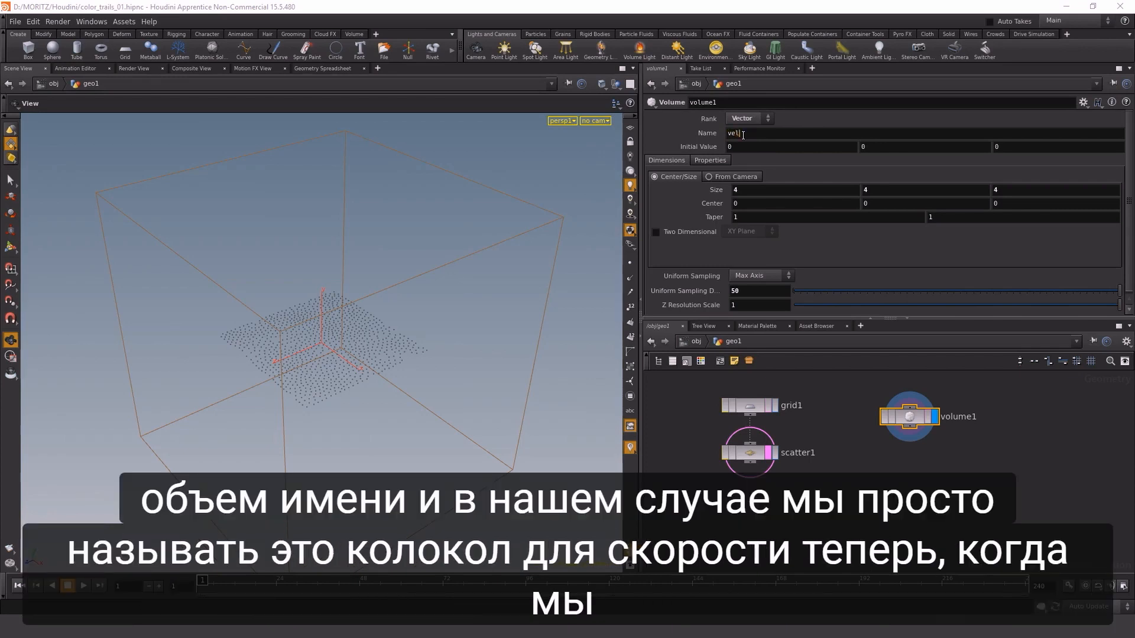
click(898, 502)
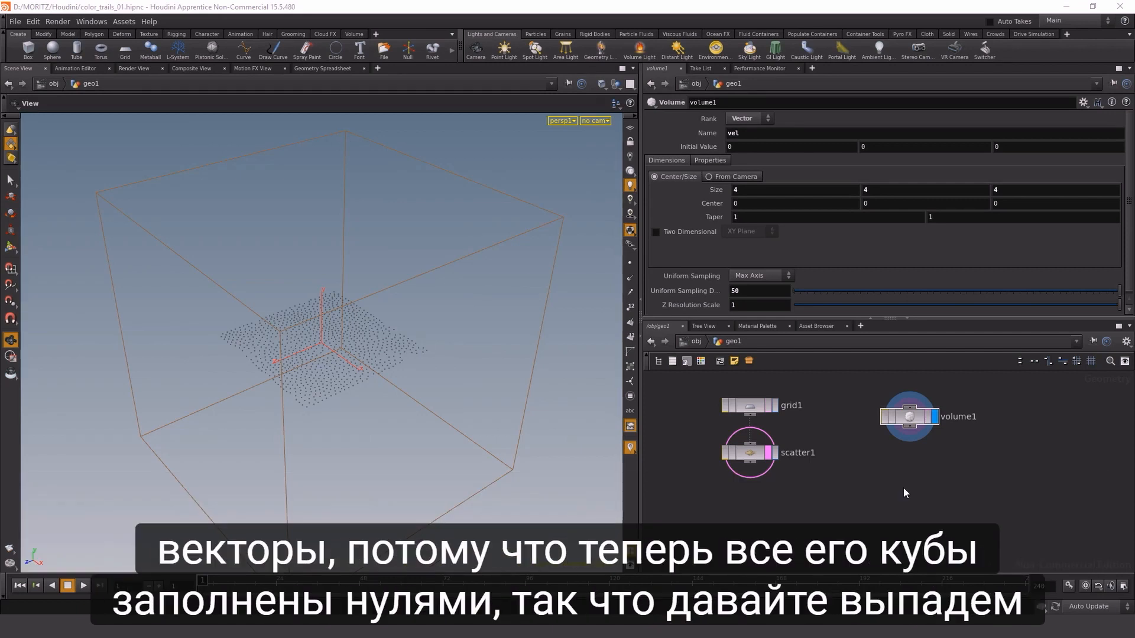
- Add a Volume VOP node connected below volume1 and go inside it
key(Tab)
text(volvo)
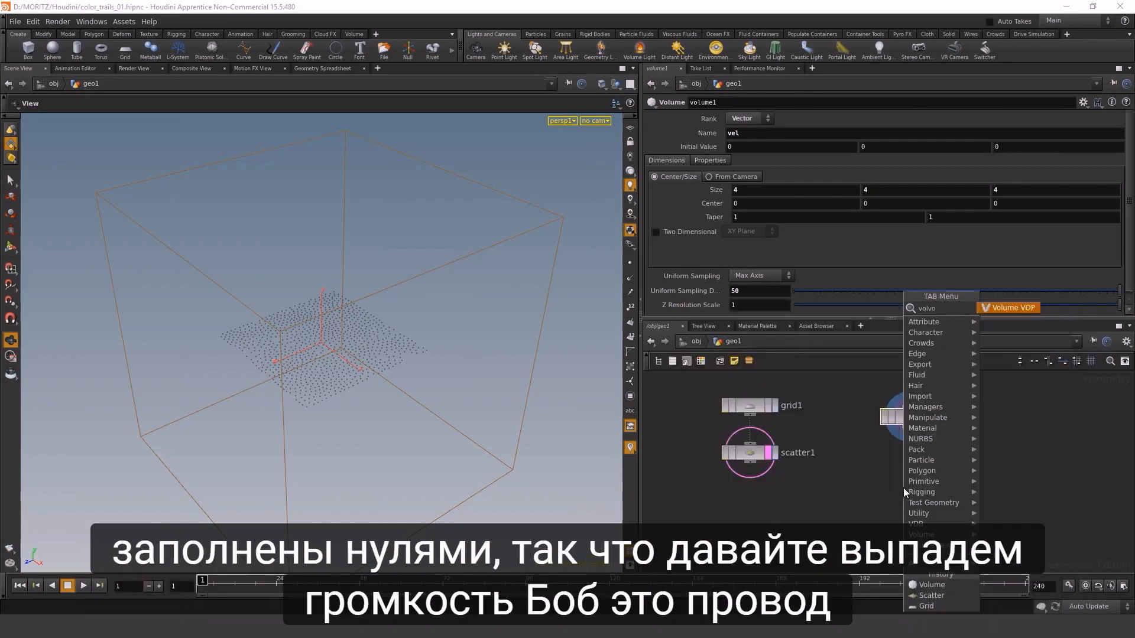
key(Return)
click(903, 488)
drag(913, 437, 908, 461)
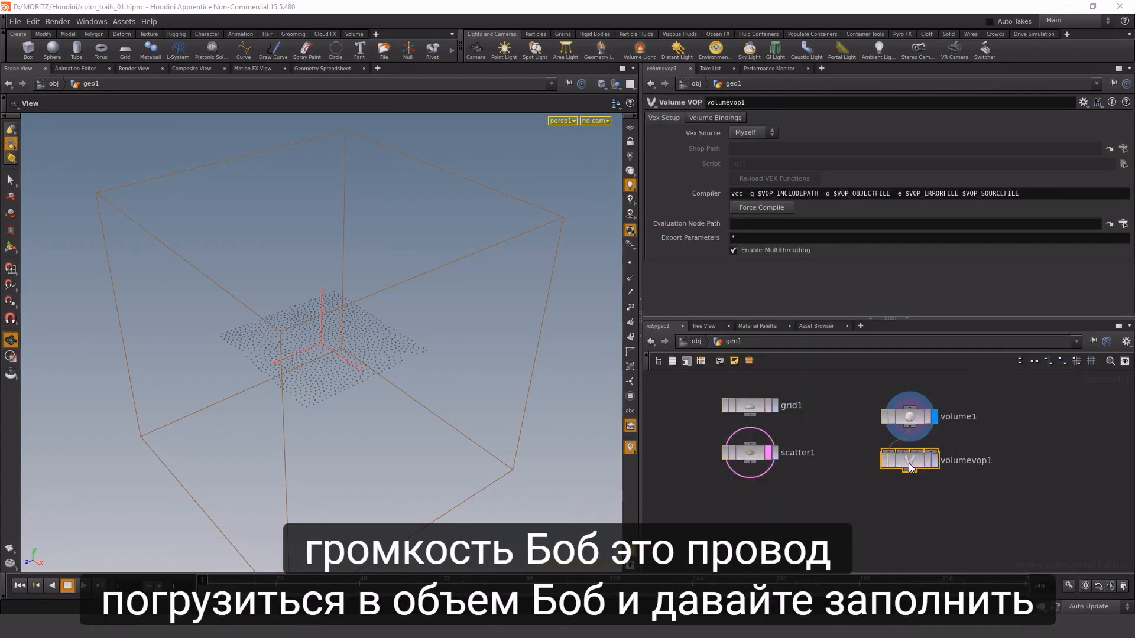
double_click(909, 463)
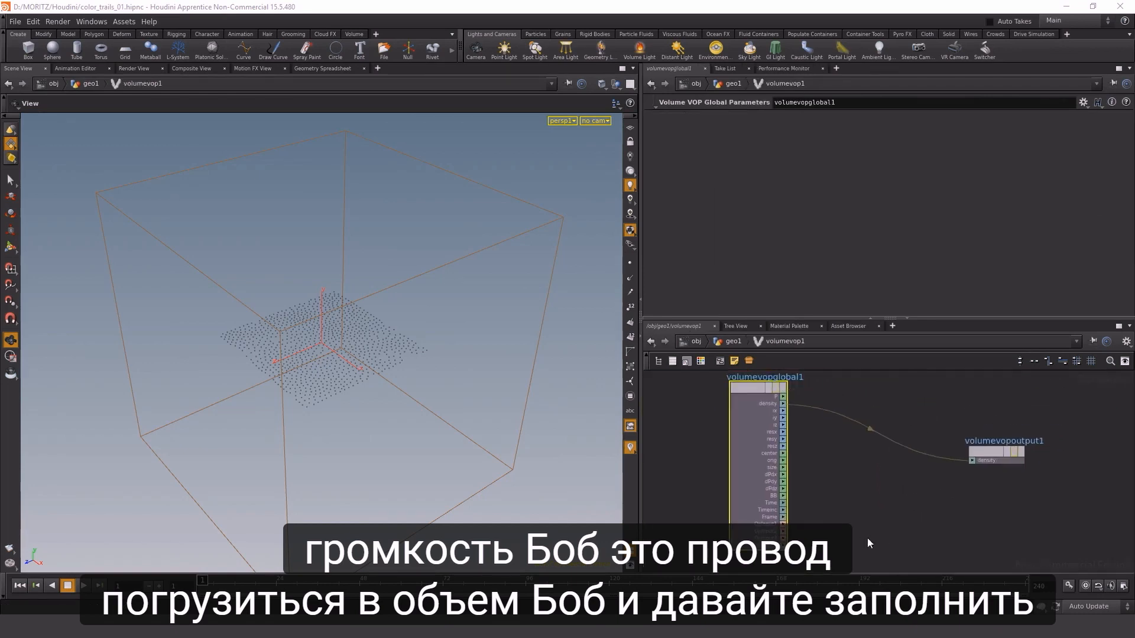
- Make room beside the output node, add a Curl Noise node and connect the global P to its pos input
drag(986, 452, 1034, 389)
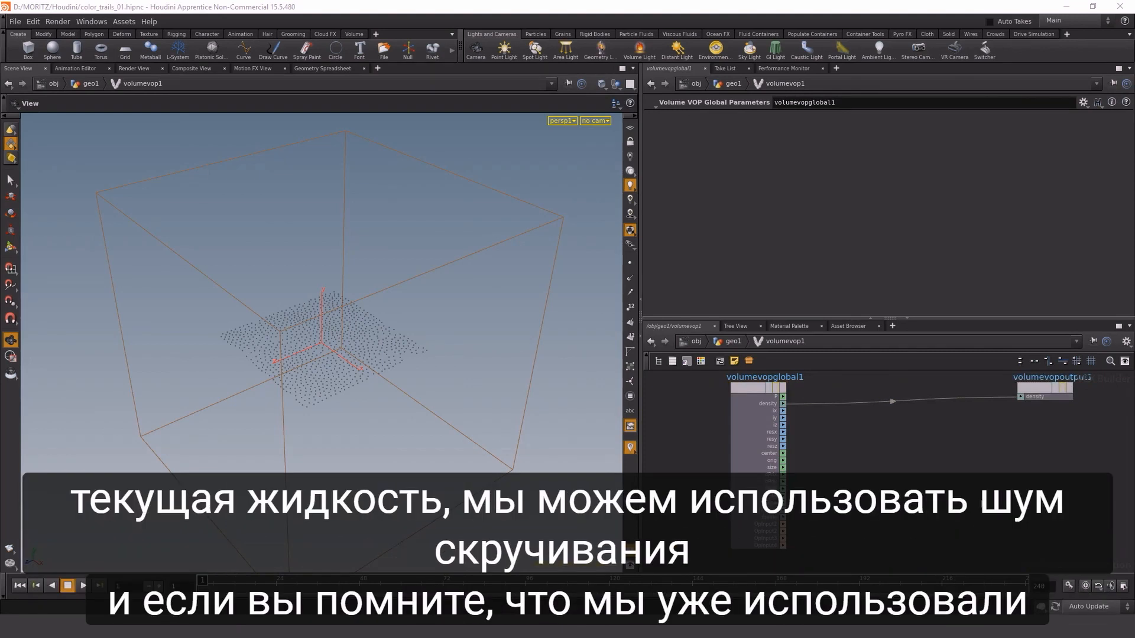
key(Tab)
text(cur)
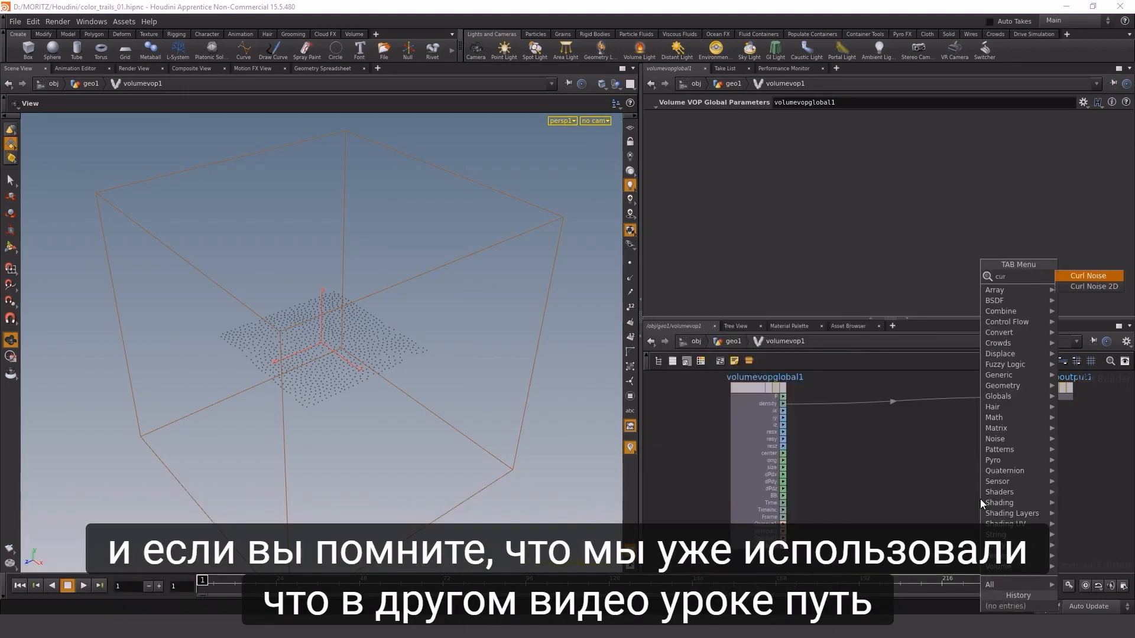
key(Return)
click(879, 427)
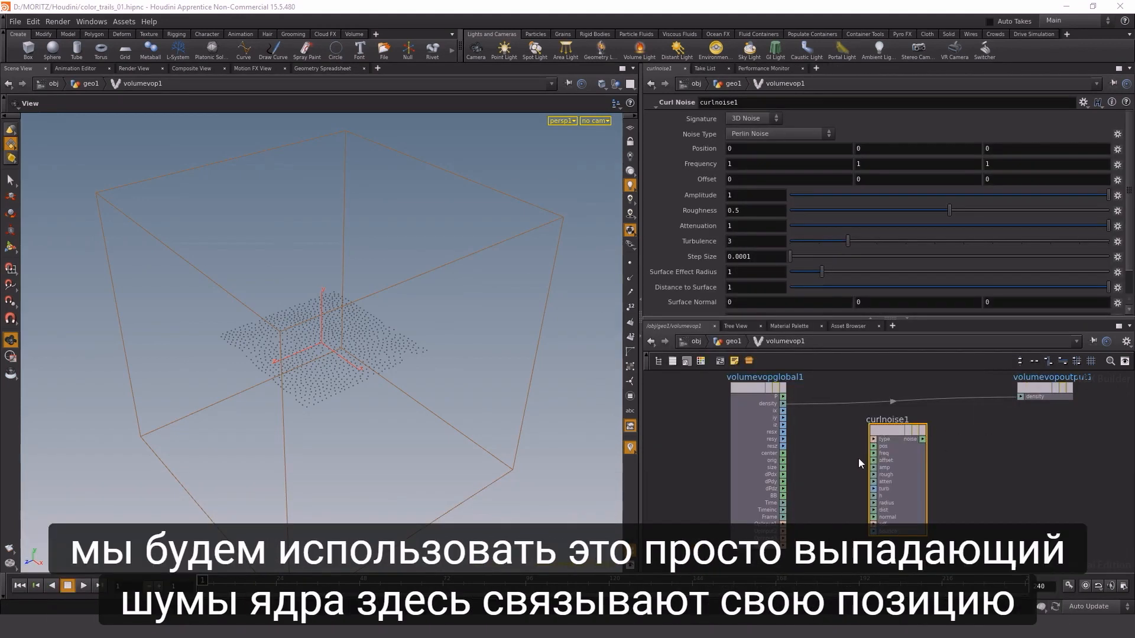
drag(873, 446, 838, 433)
drag(787, 398, 783, 396)
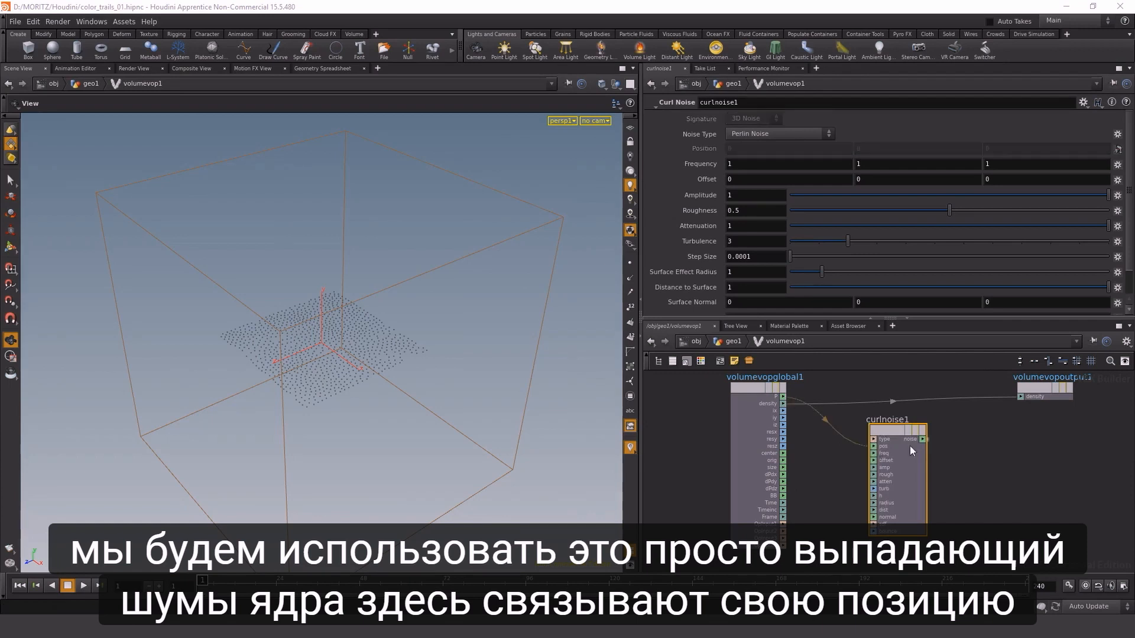
- Add a Bind Export node between the Curl Noise node and the area below the volume output
middle_drag(988, 465, 944, 465)
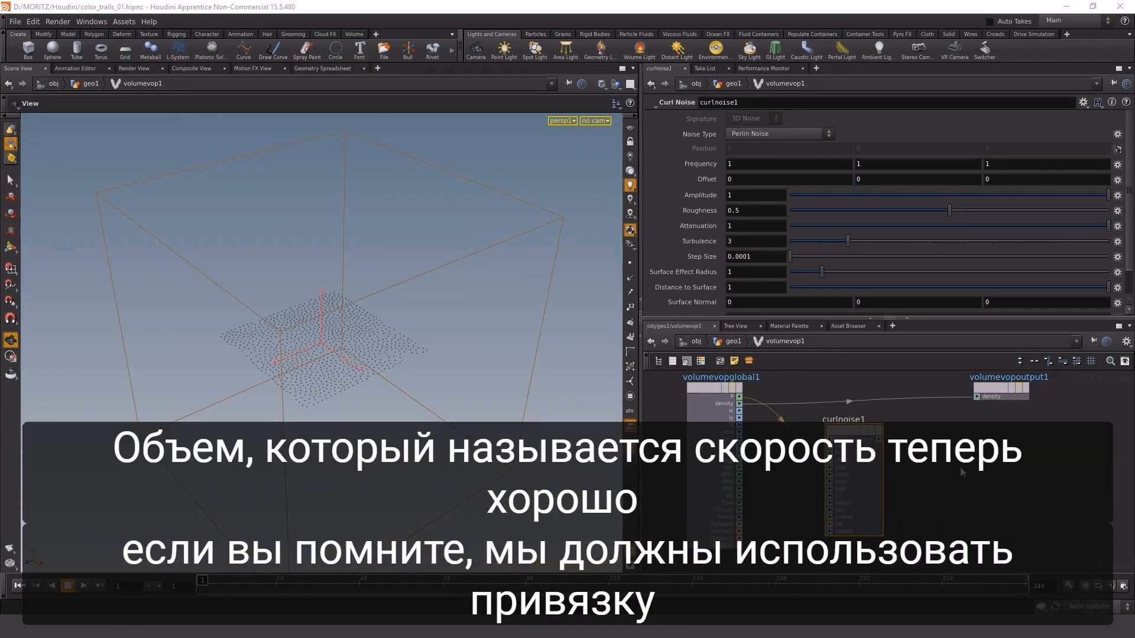
key(Tab)
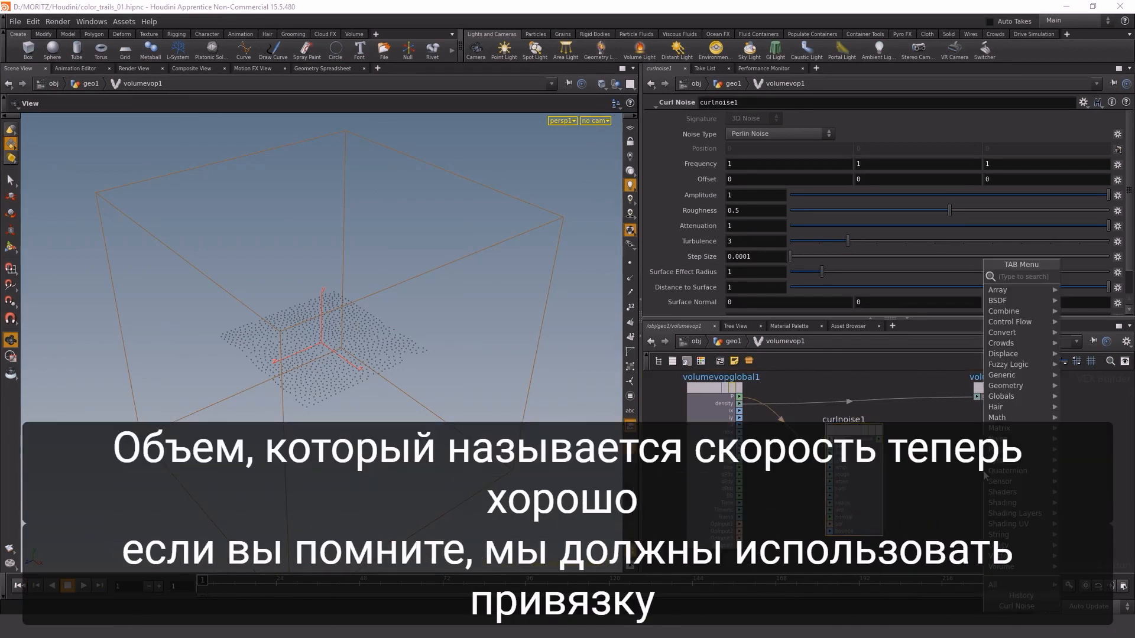
text(bindex)
key(Return)
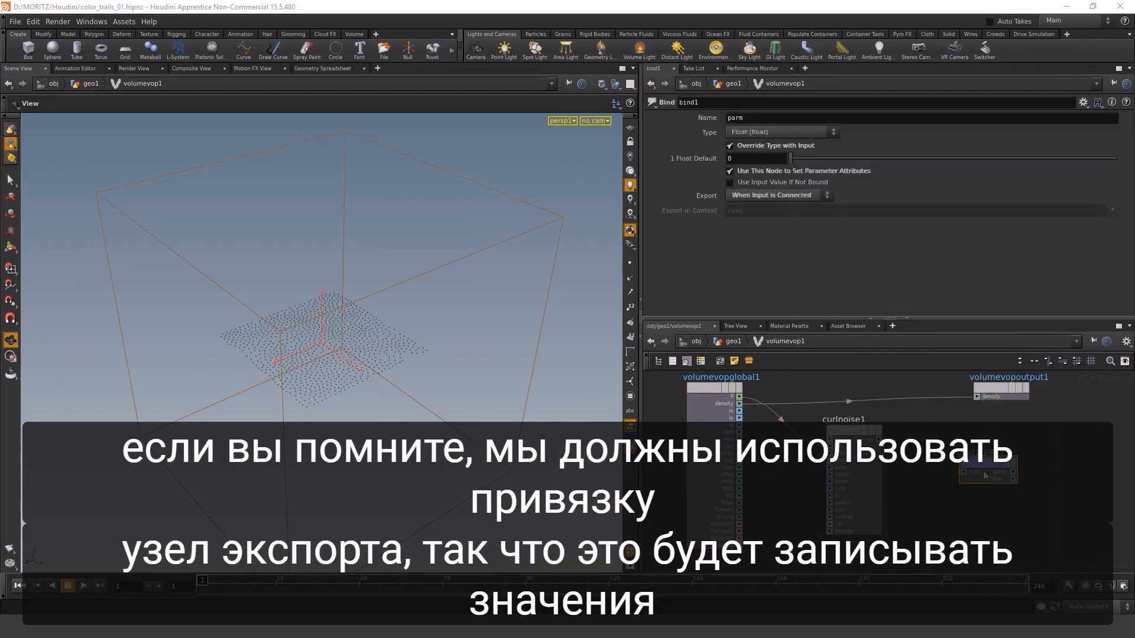
drag(984, 475, 977, 438)
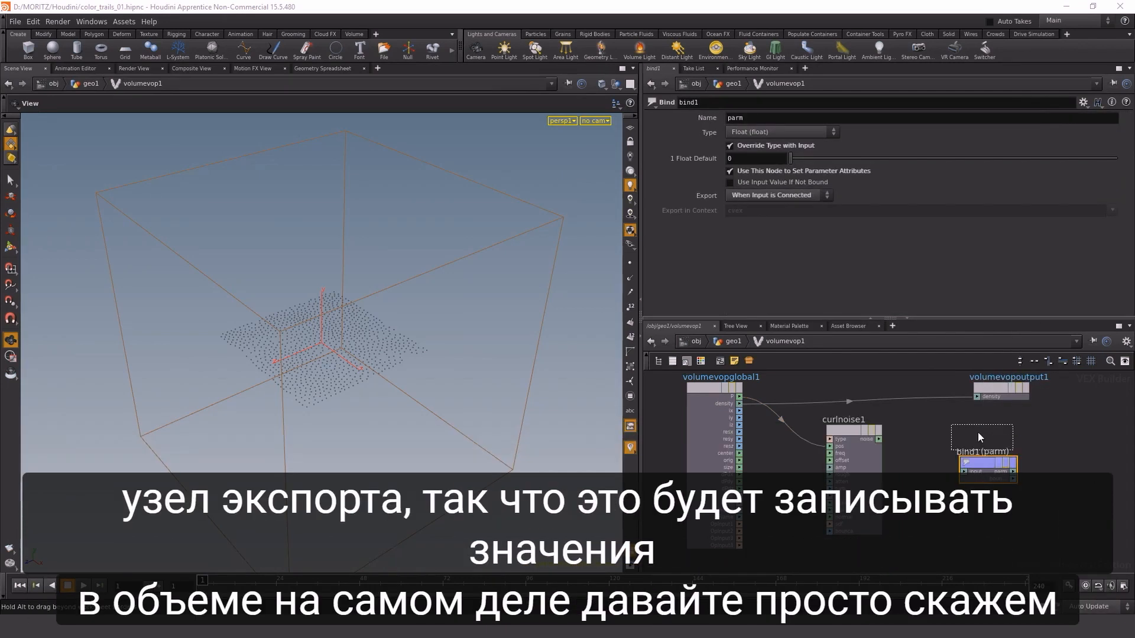
- Name the bind parameter vel, set its type to Vector and feed the curl noise output into its input
double_click(754, 118)
text(vel)
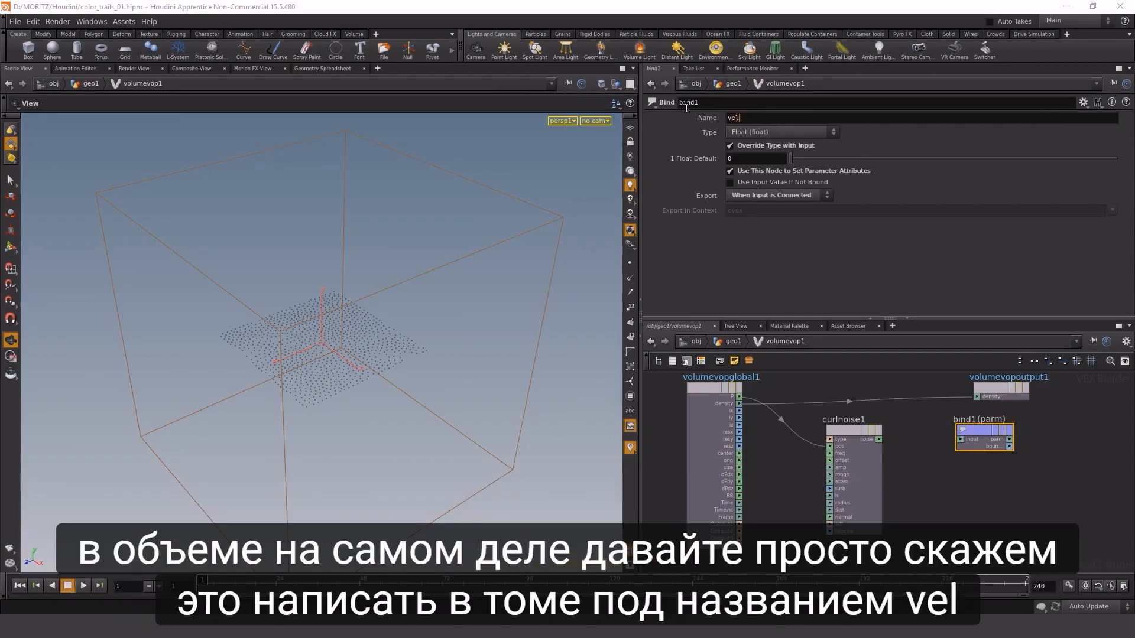
click(822, 133)
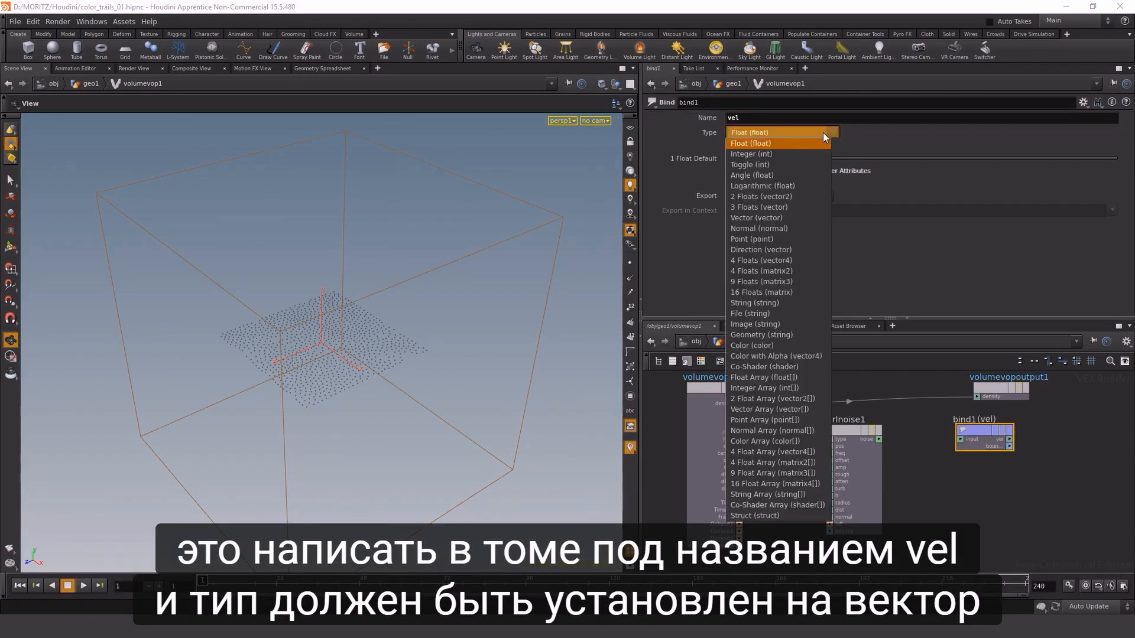
click(772, 218)
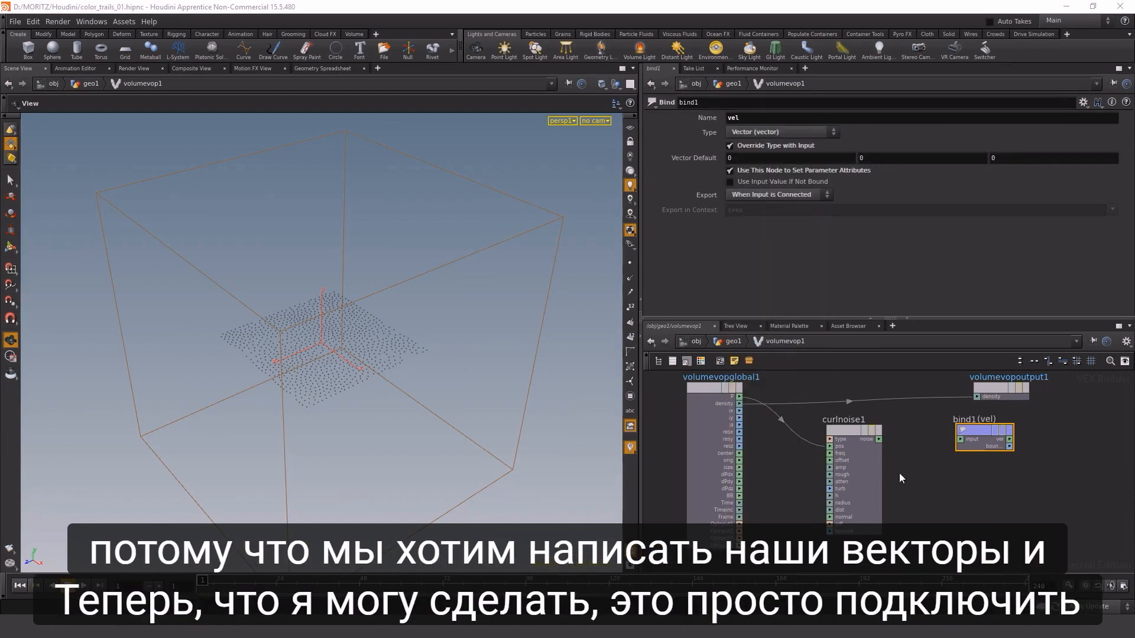
drag(880, 440, 960, 439)
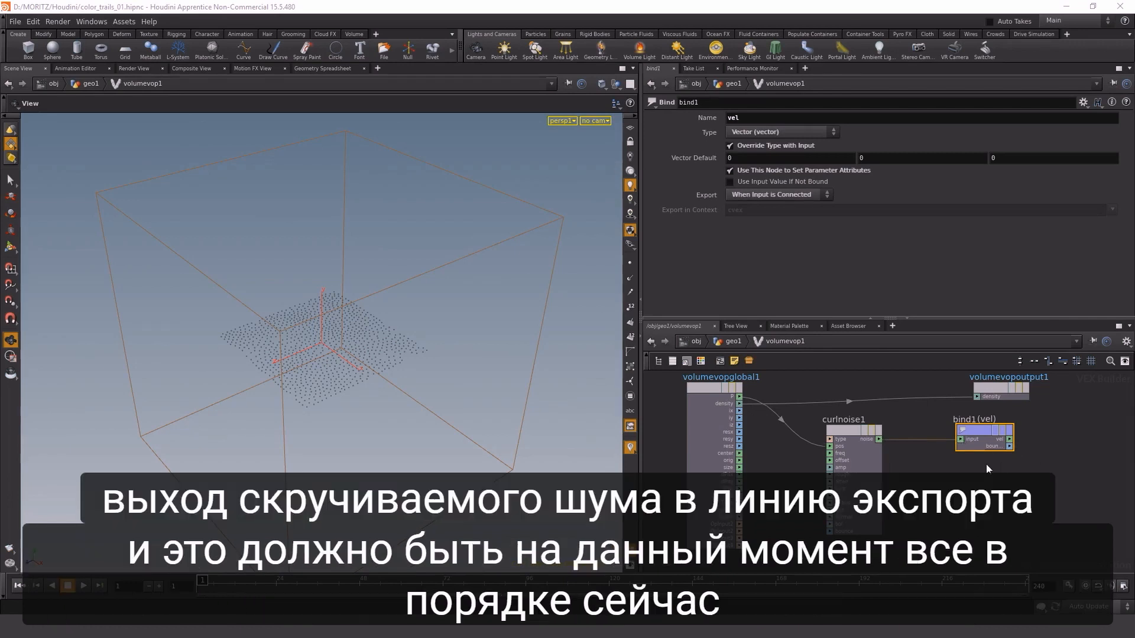
- Return to the geo1 level and add a Volume Trail node below scatter1 and volumevop1
click(732, 341)
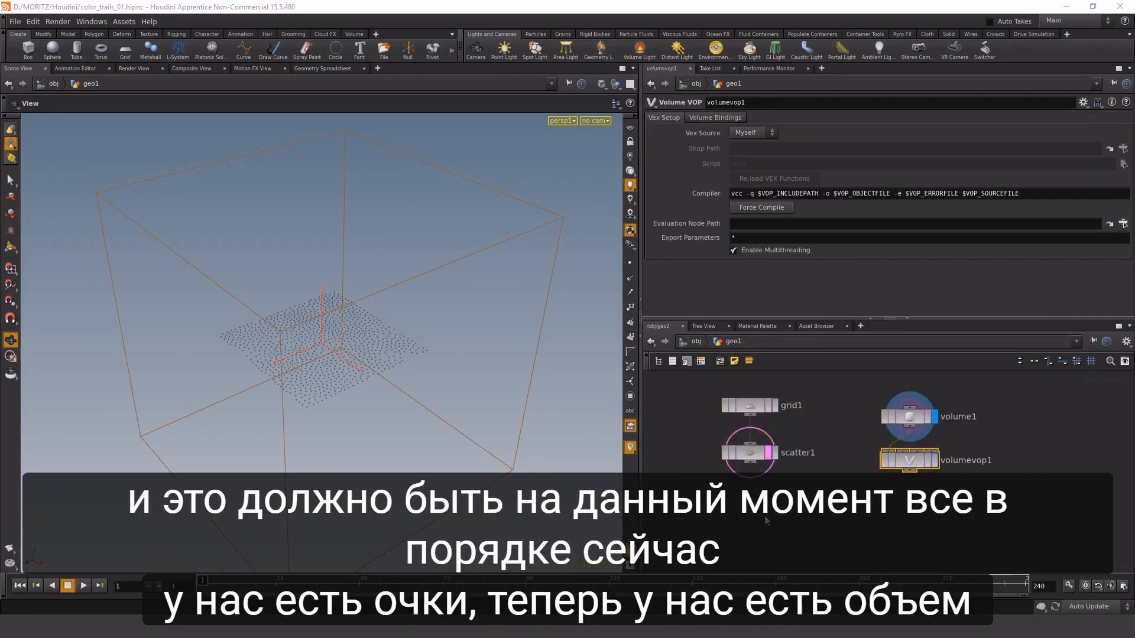
middle_drag(843, 491, 860, 474)
key(Tab)
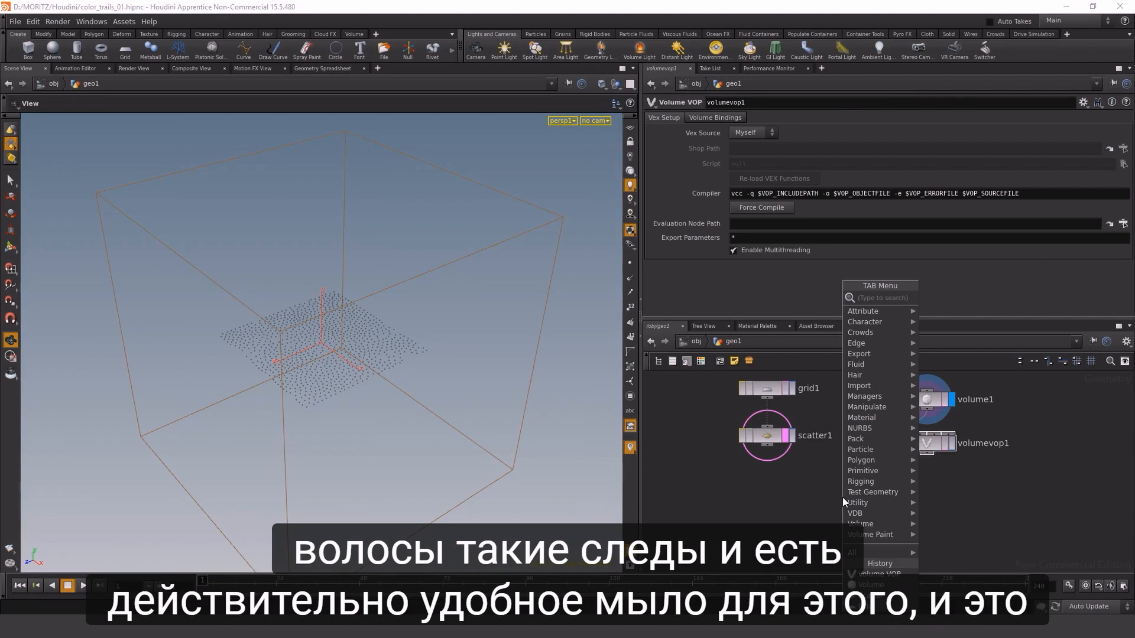
text(trai)
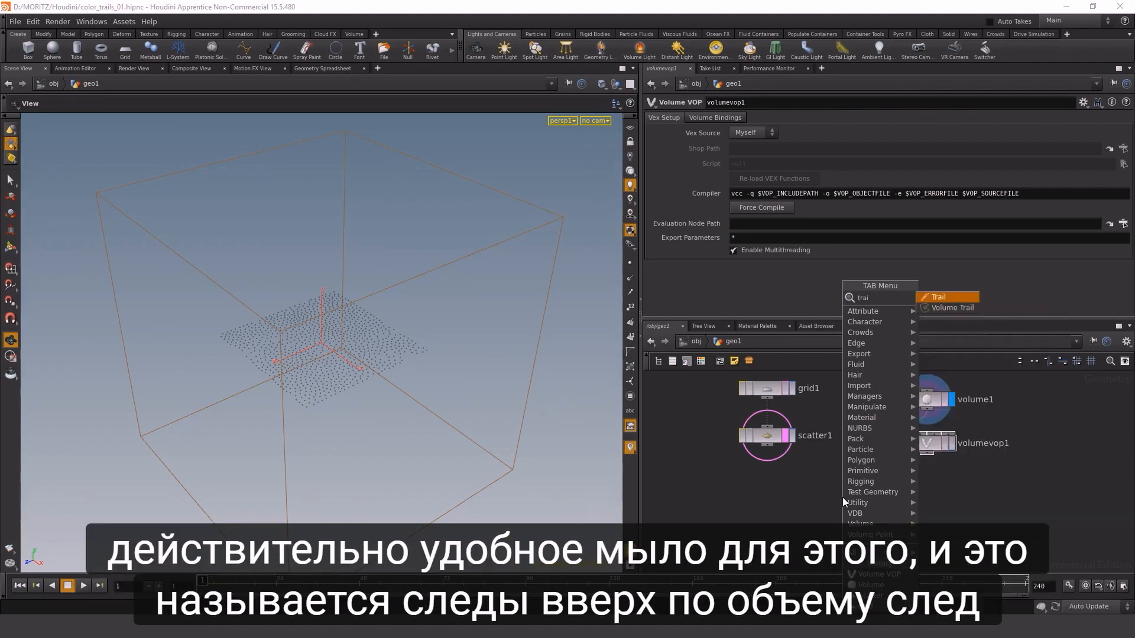
key(Down)
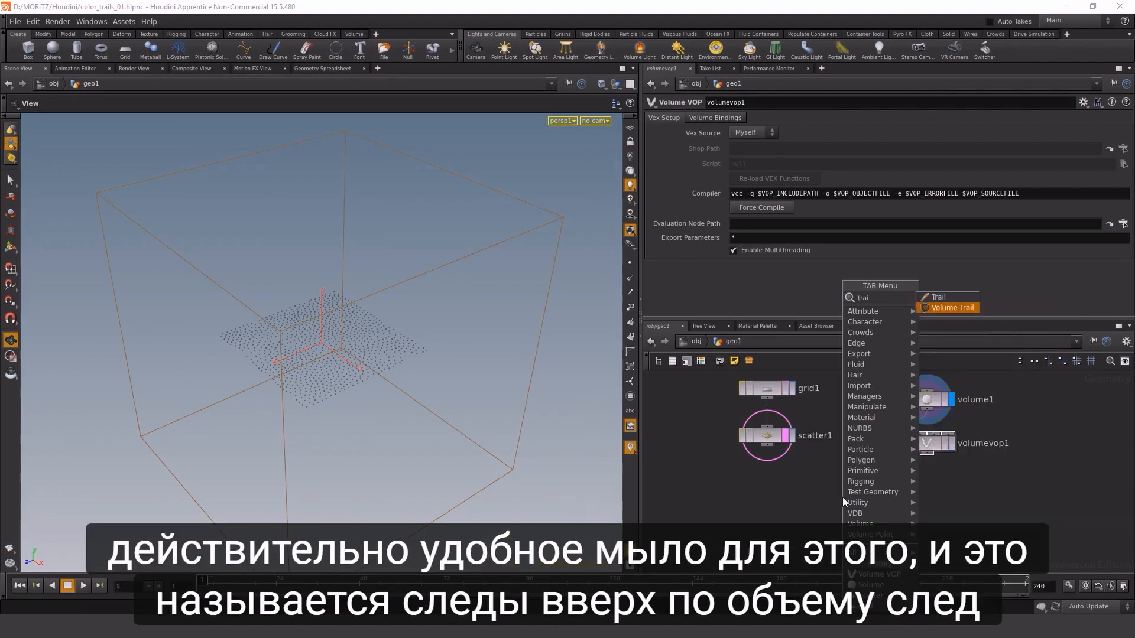
key(Return)
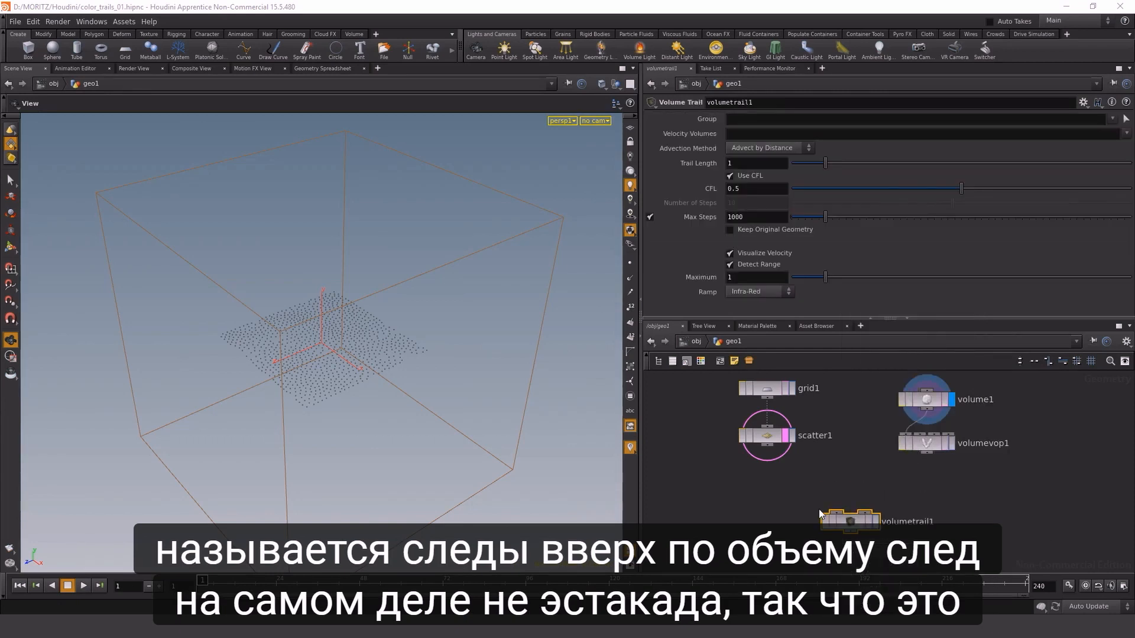
- Connect scatter1 and volumevop1 to the first and second inputs of volumetrail1 and display its result
drag(835, 514, 767, 455)
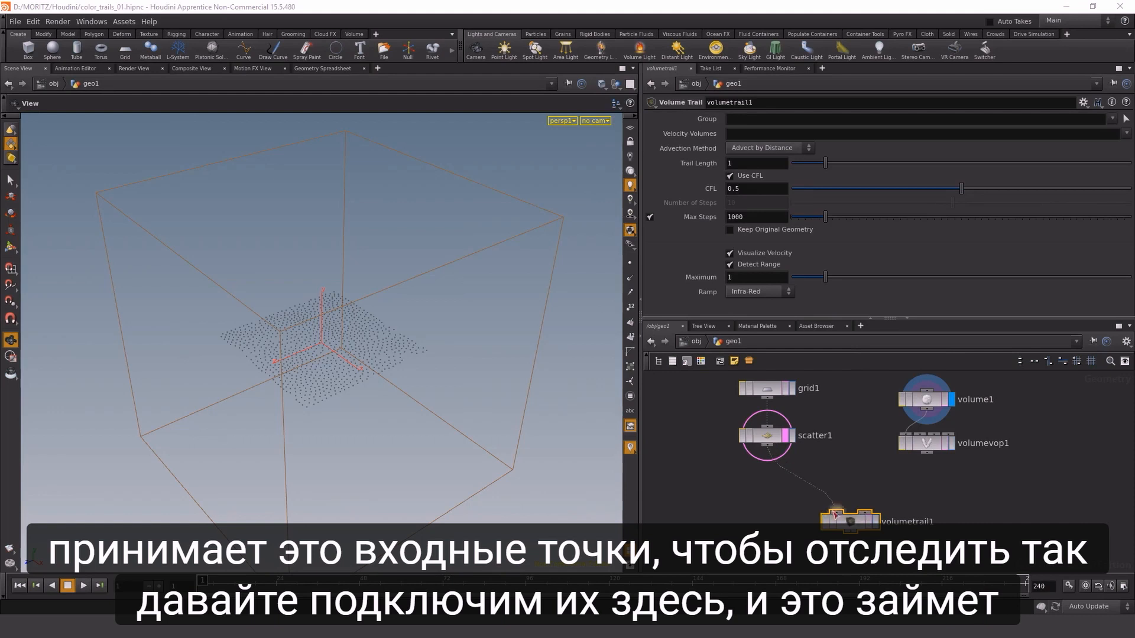
drag(865, 516, 926, 456)
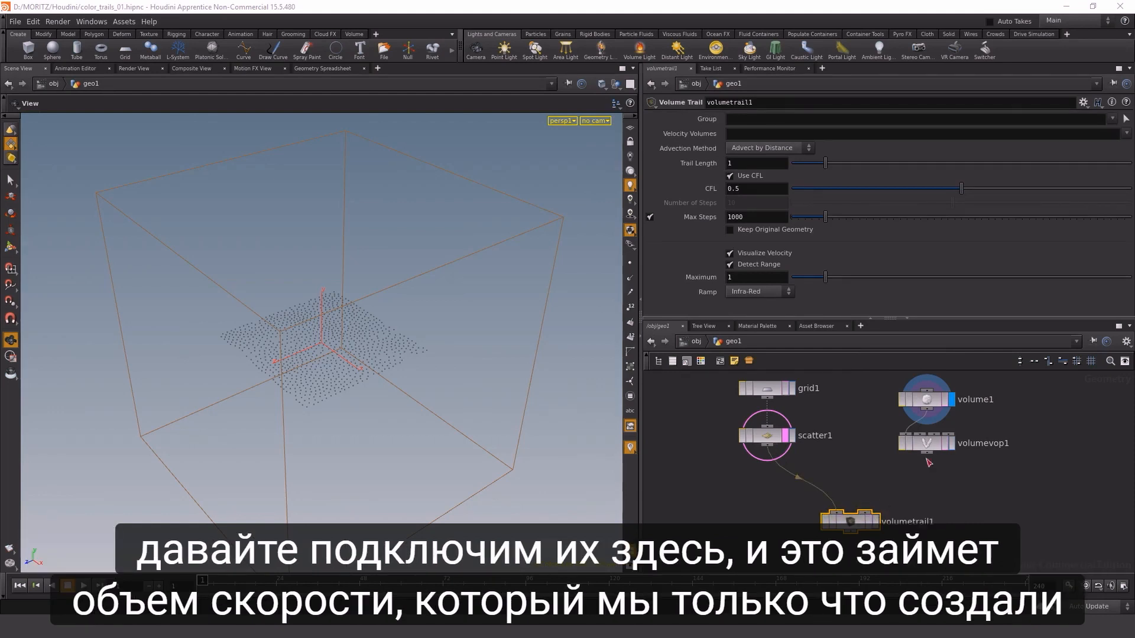
click(876, 520)
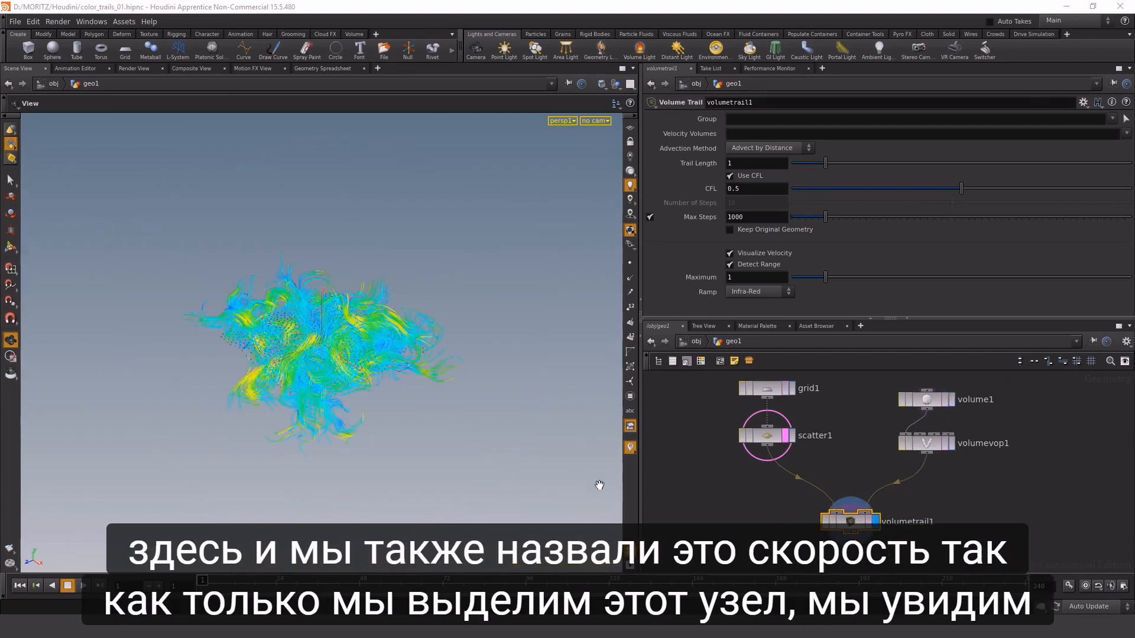
drag(335, 332, 375, 400)
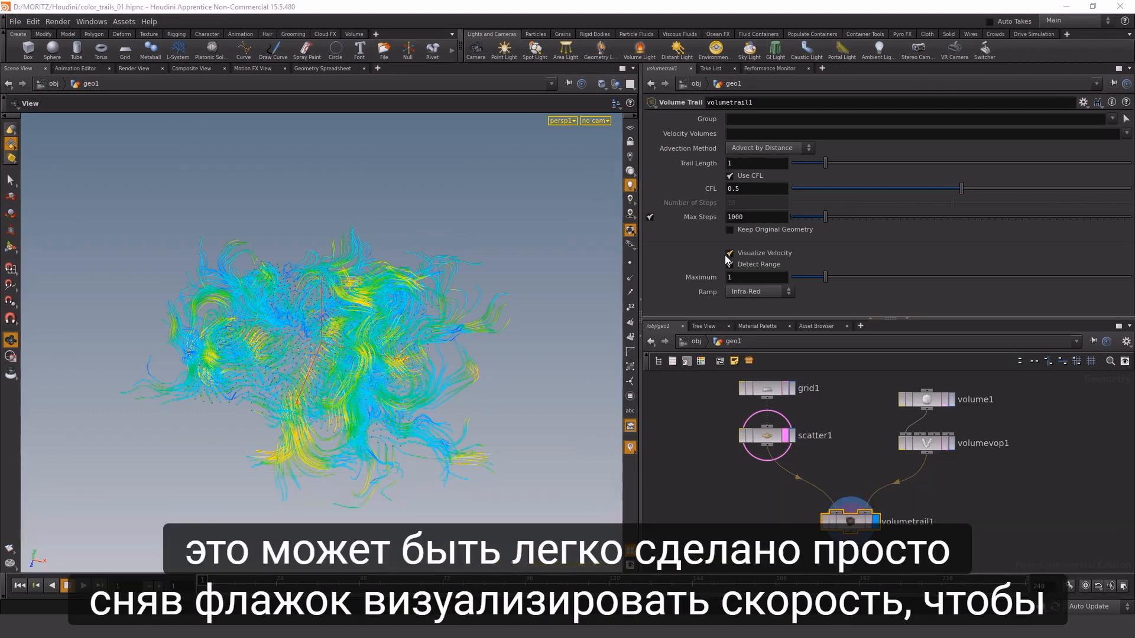
- Turn off Visualize Velocity on volumetrail1 and check the point spacing along the trails up close
click(730, 254)
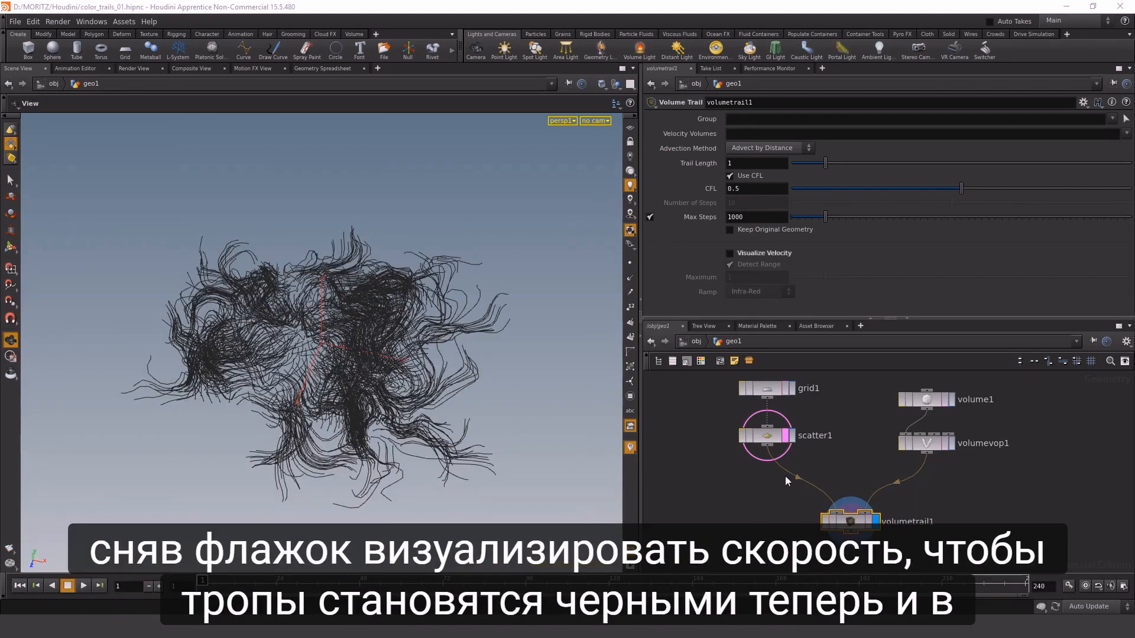
click(630, 264)
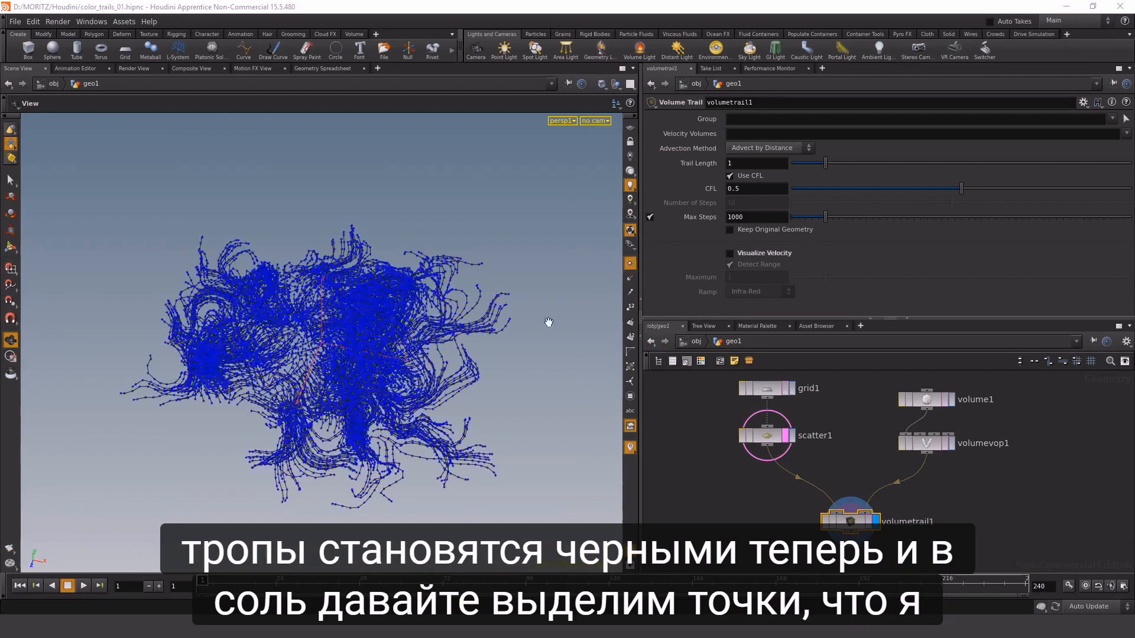
scroll(515, 352, up, 3)
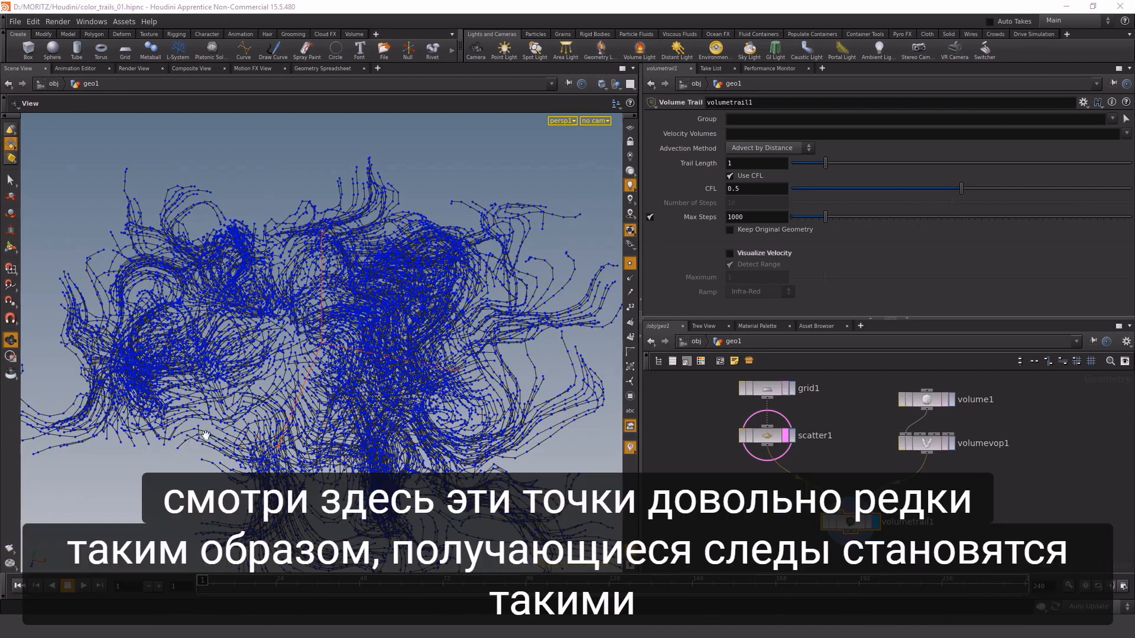
click(630, 264)
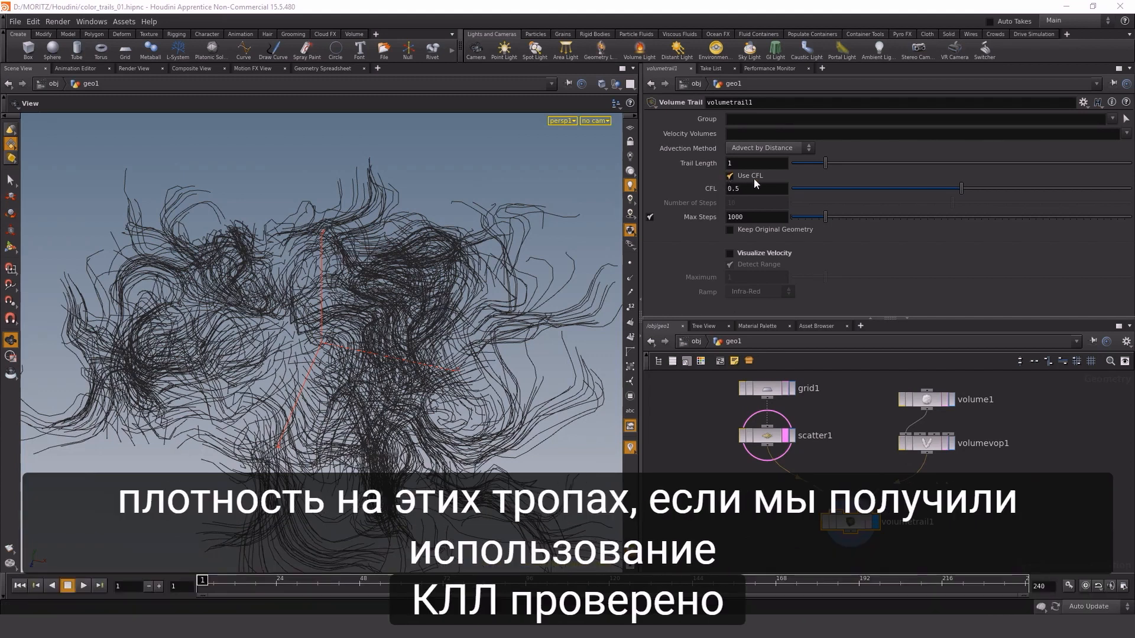
- Lower volumetrail1's CFL to 0.082, checking the trail point density in the viewport
drag(961, 188, 871, 199)
click(630, 263)
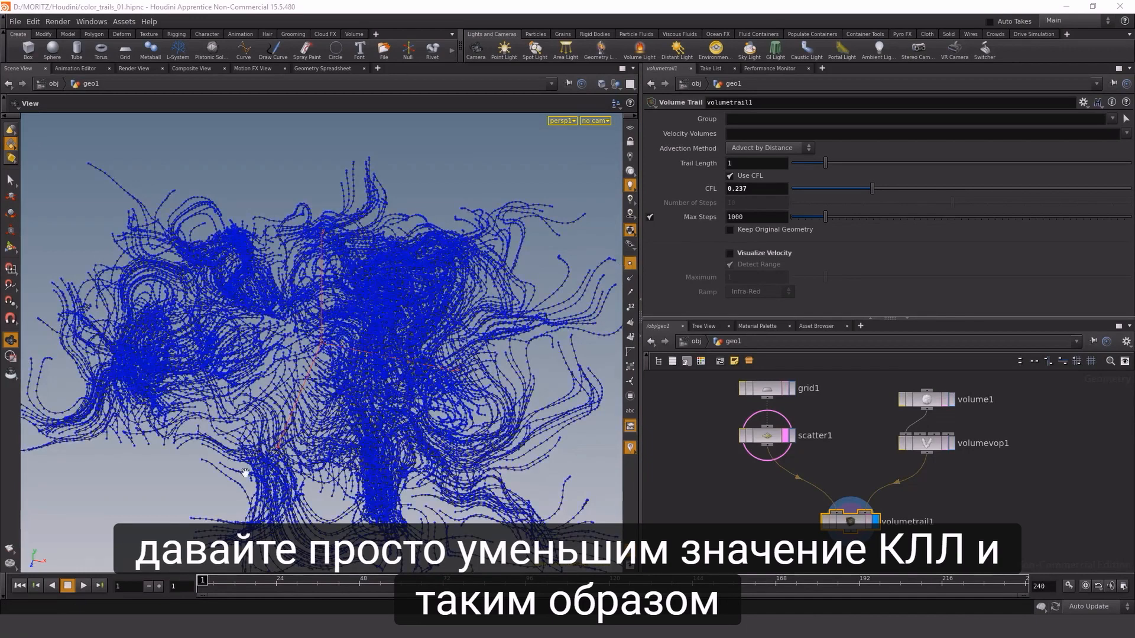
drag(871, 189, 819, 187)
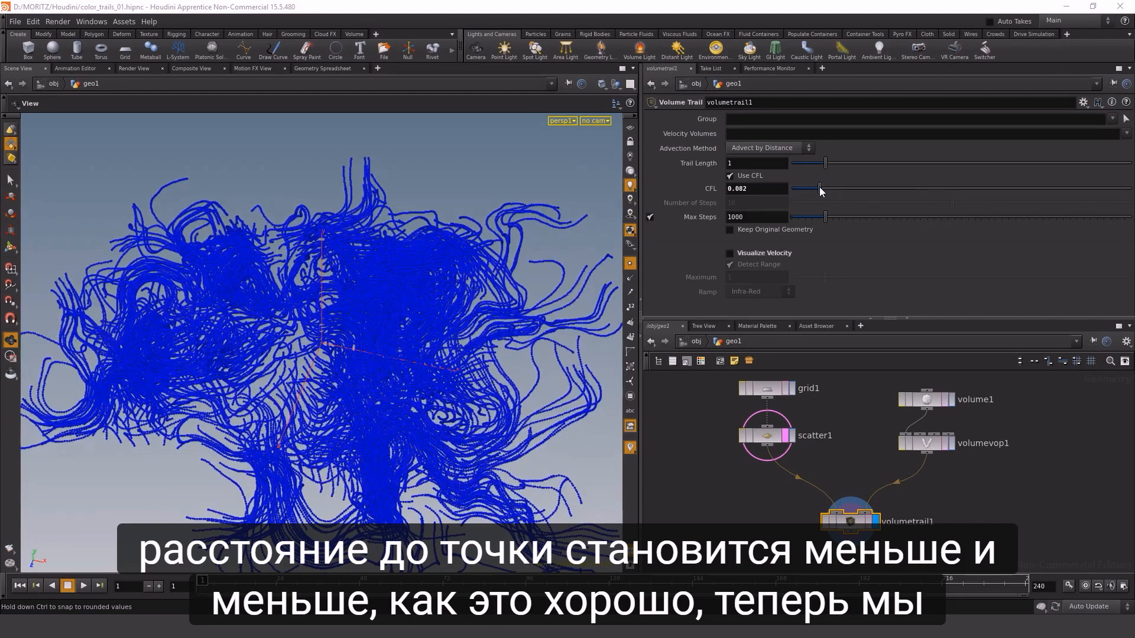
click(630, 265)
drag(448, 351, 391, 430)
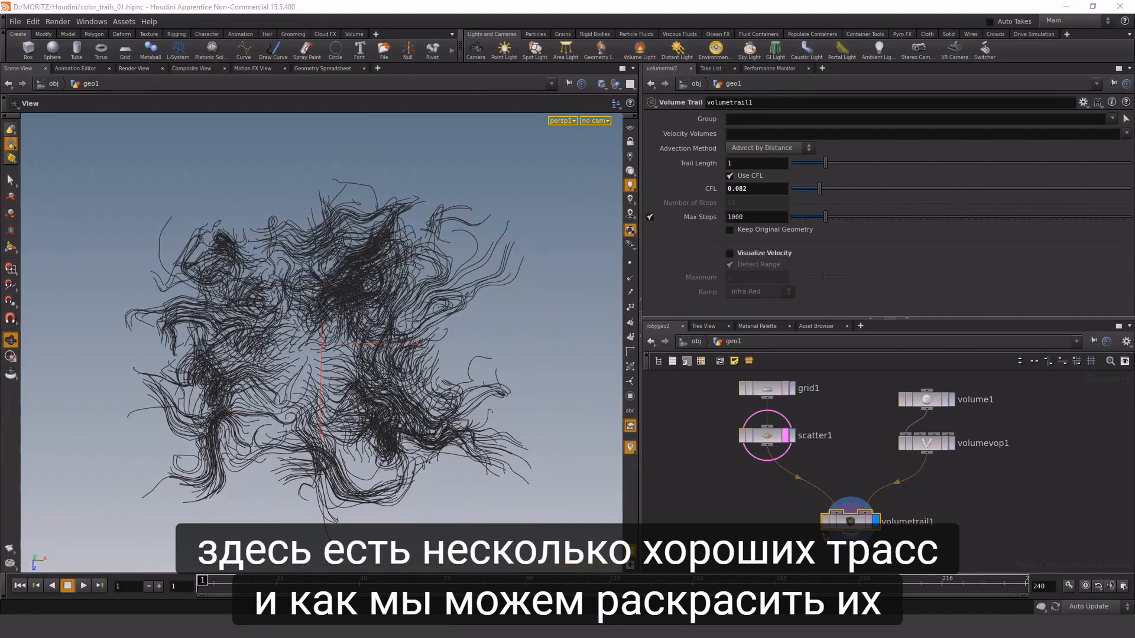
- Make room below grid1, insert an Attribute from Map node between grid1 and scatter1, and display it
middle_drag(768, 523, 772, 553)
middle_drag(704, 472, 704, 515)
drag(778, 462, 778, 408)
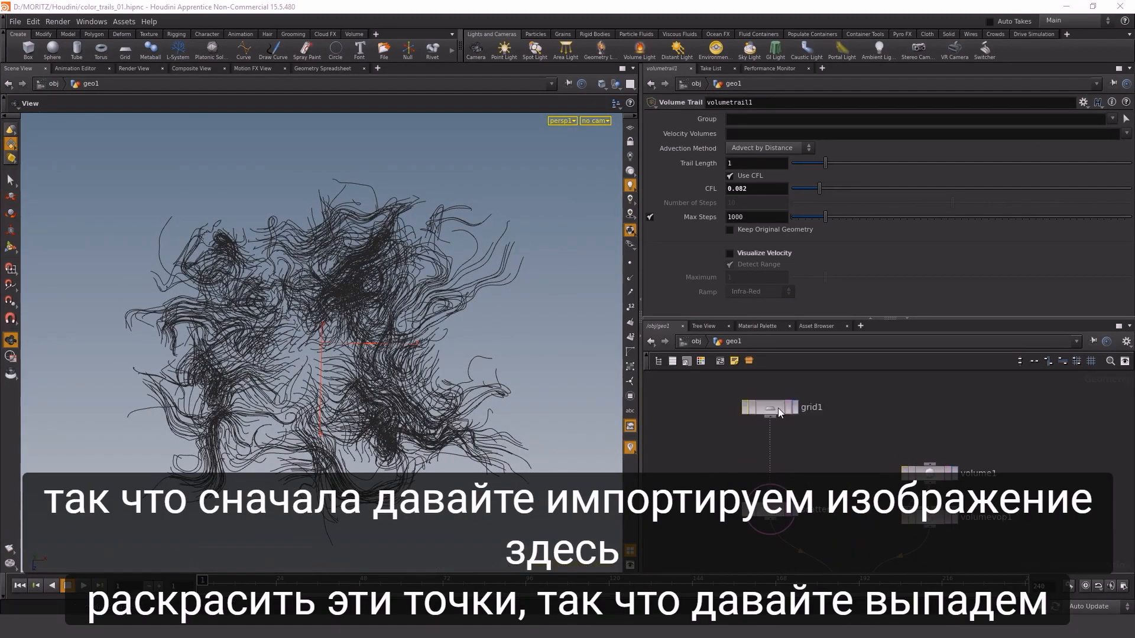
key(Tab)
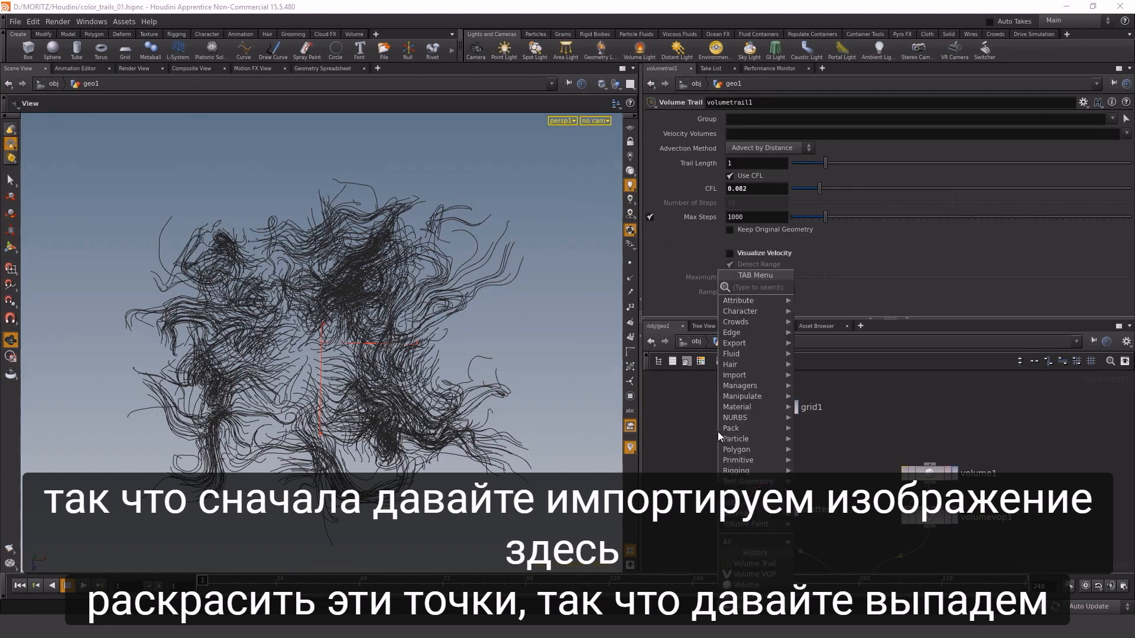
text(attribfrom)
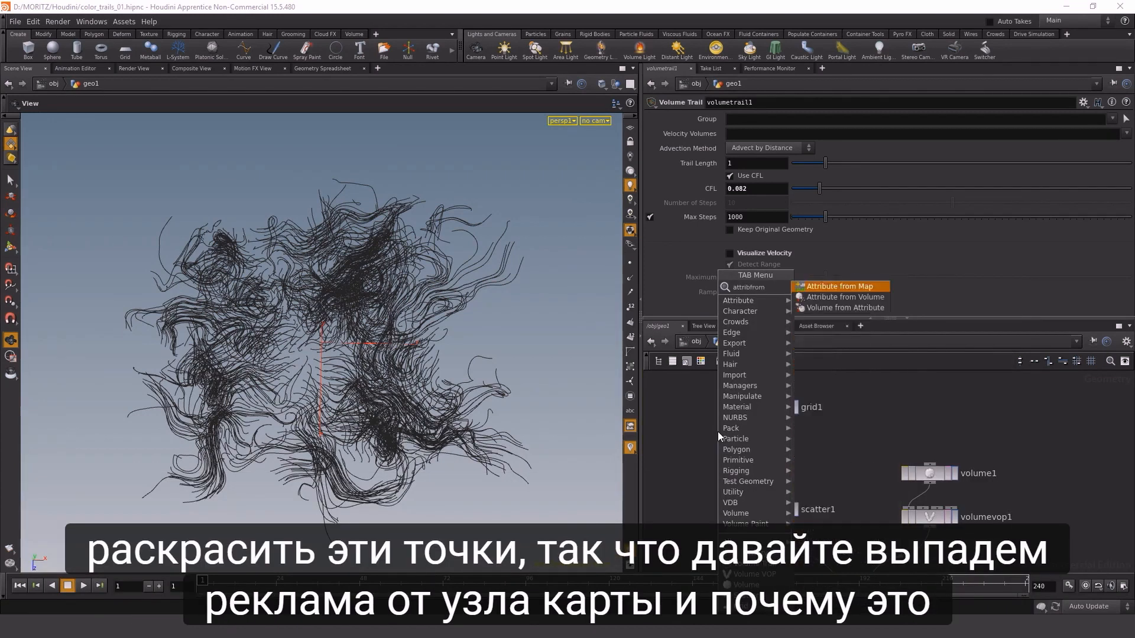
key(Return)
click(717, 431)
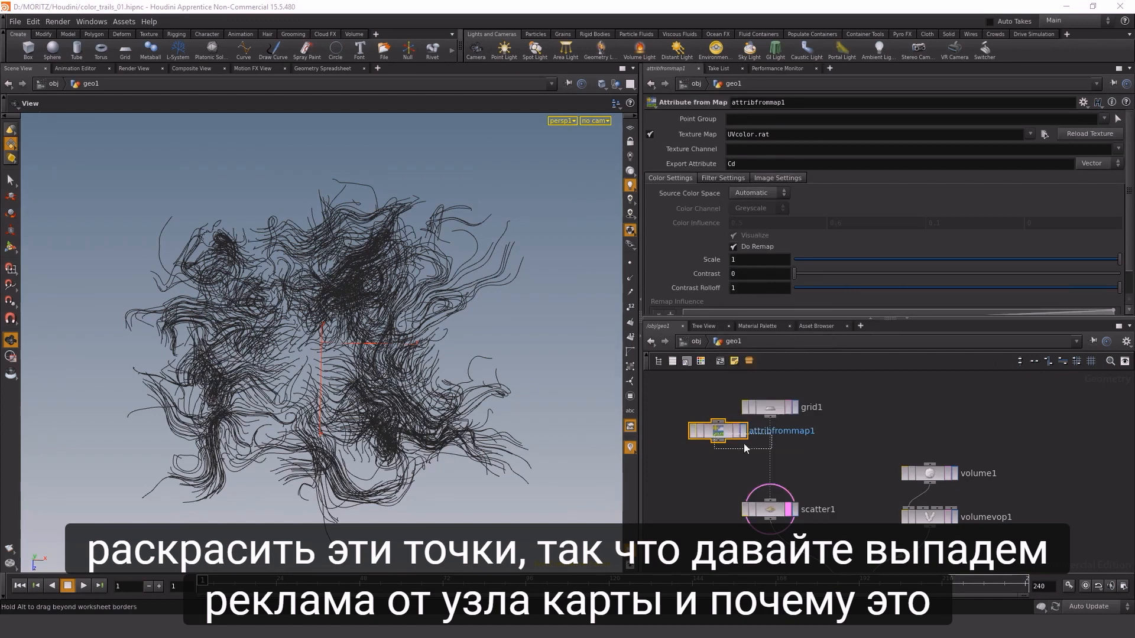
drag(719, 436, 786, 440)
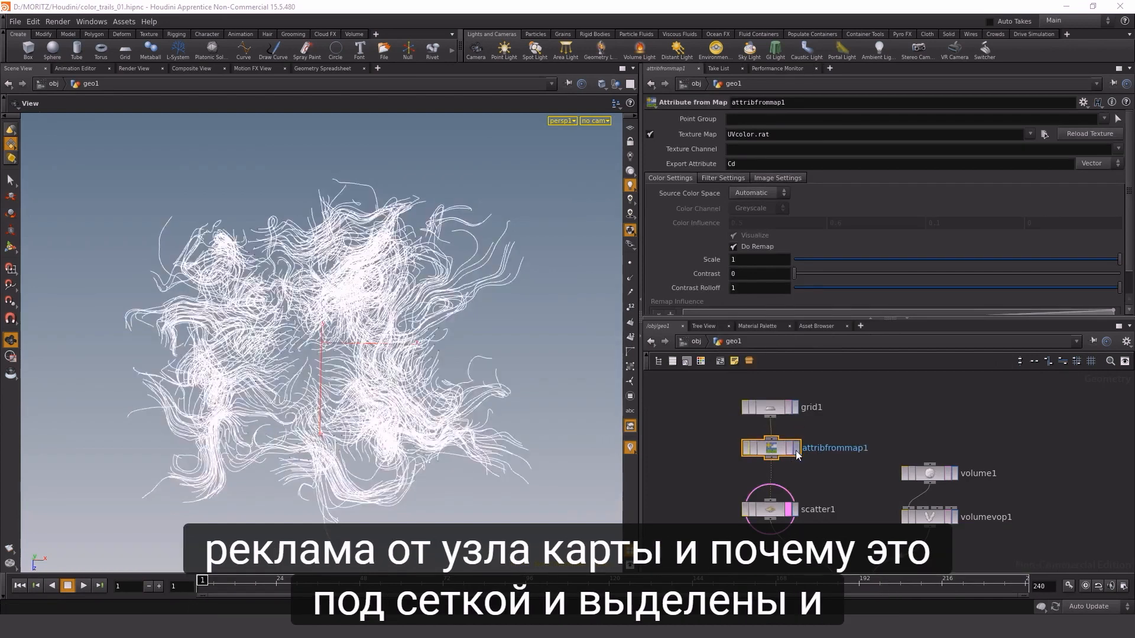
click(796, 448)
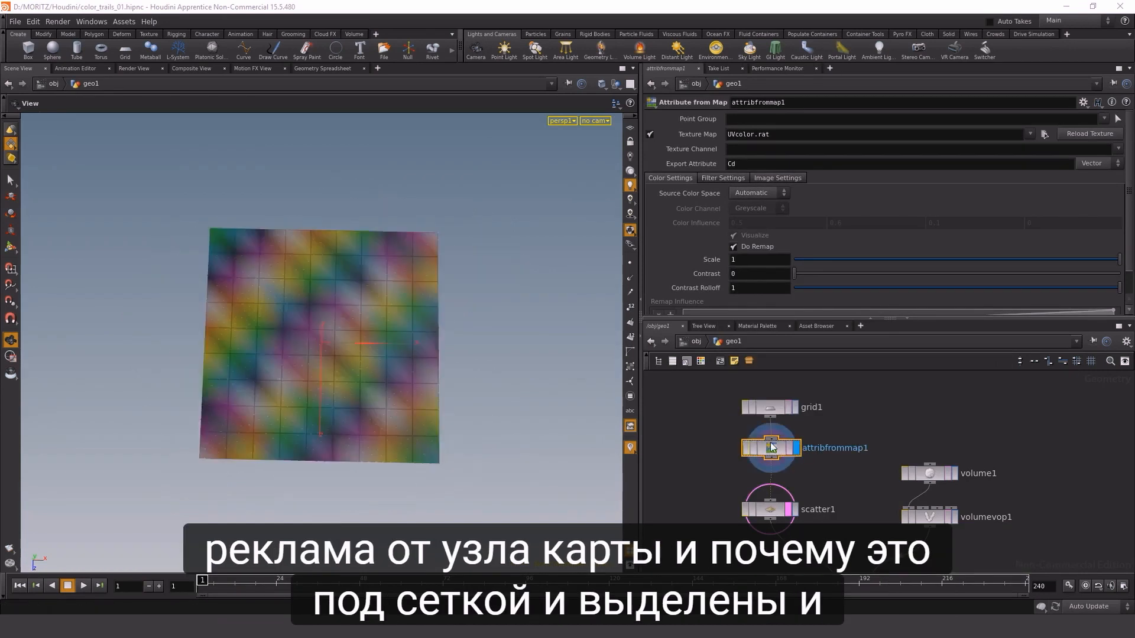
- Set grid1's rows and columns to 100 each
click(768, 411)
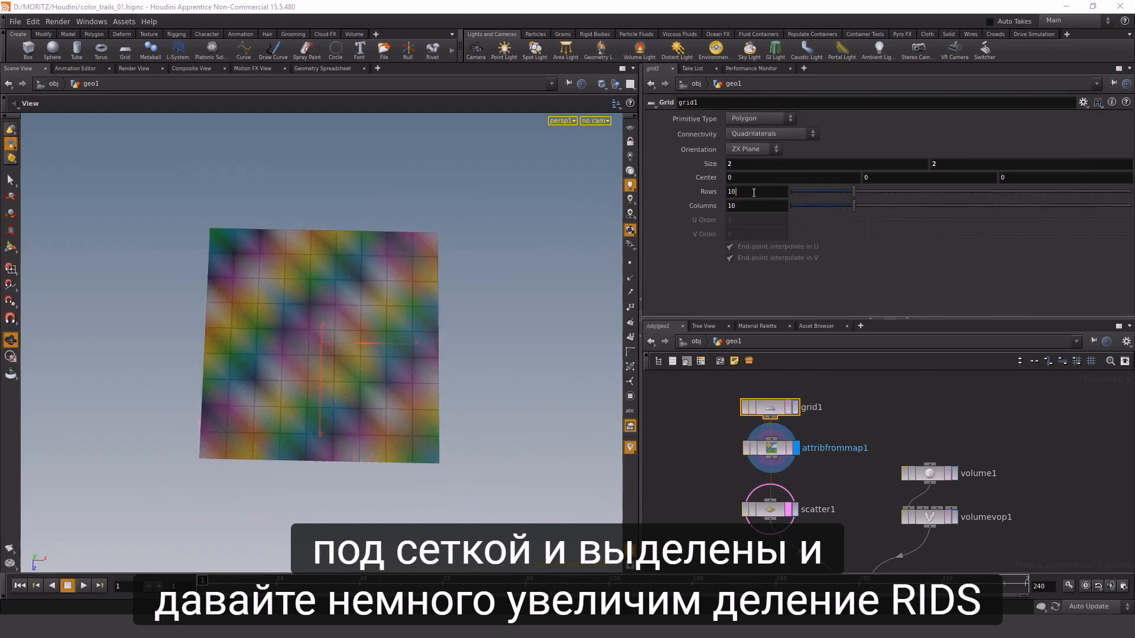
text(0)
key(Tab)
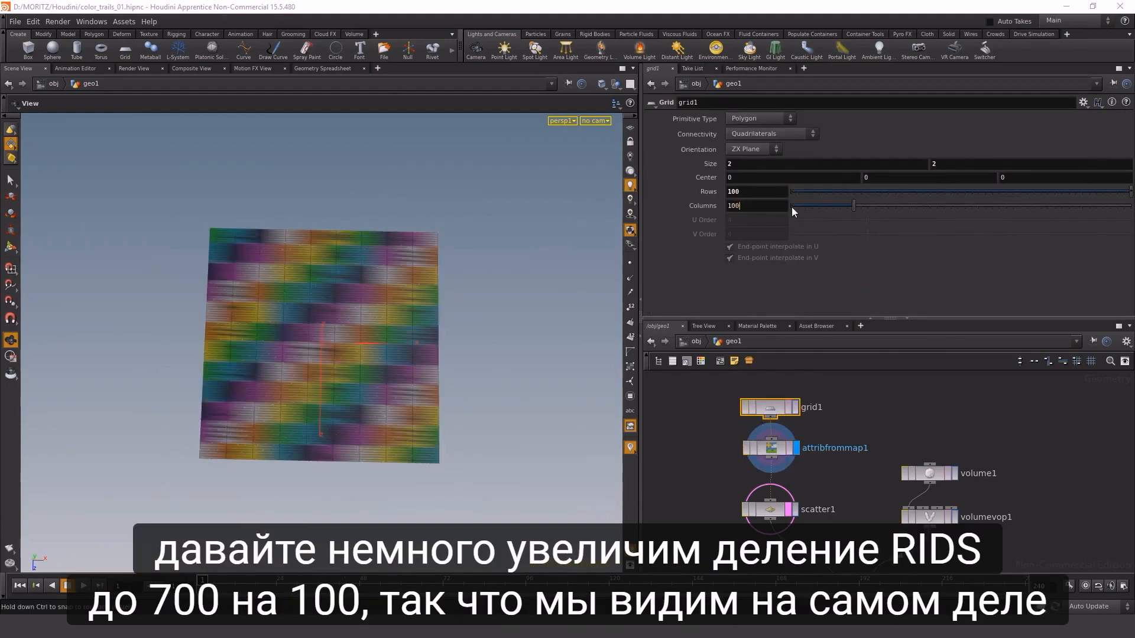
text(0)
key(Return)
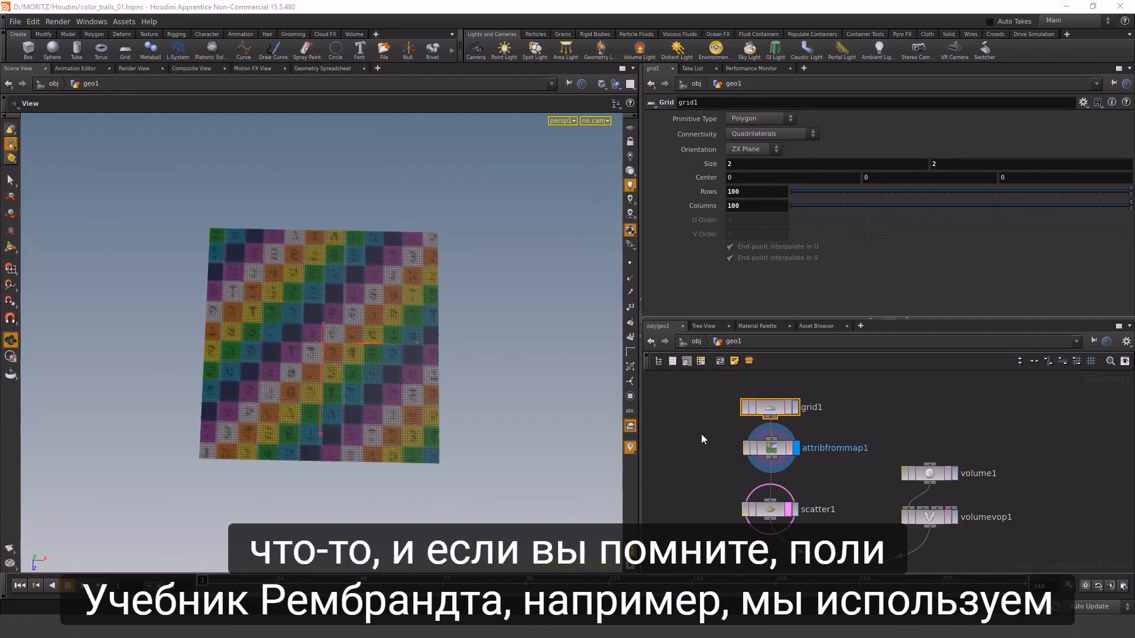
- Enable Invert V on attribfrommap1 and load klimt.jpg as its texture map
click(746, 447)
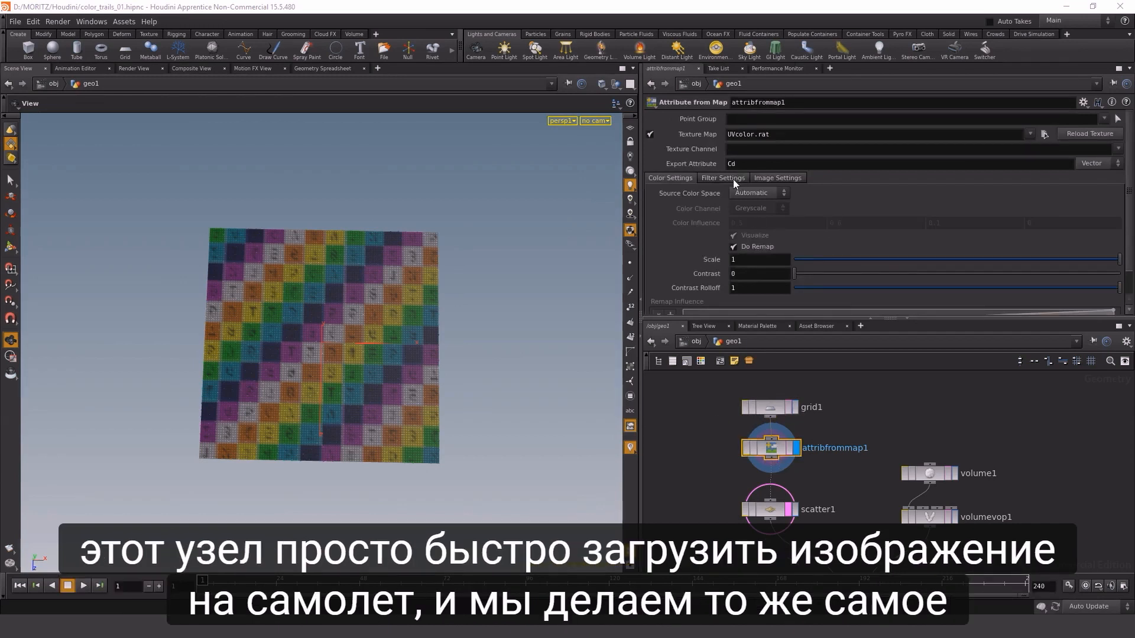
click(773, 178)
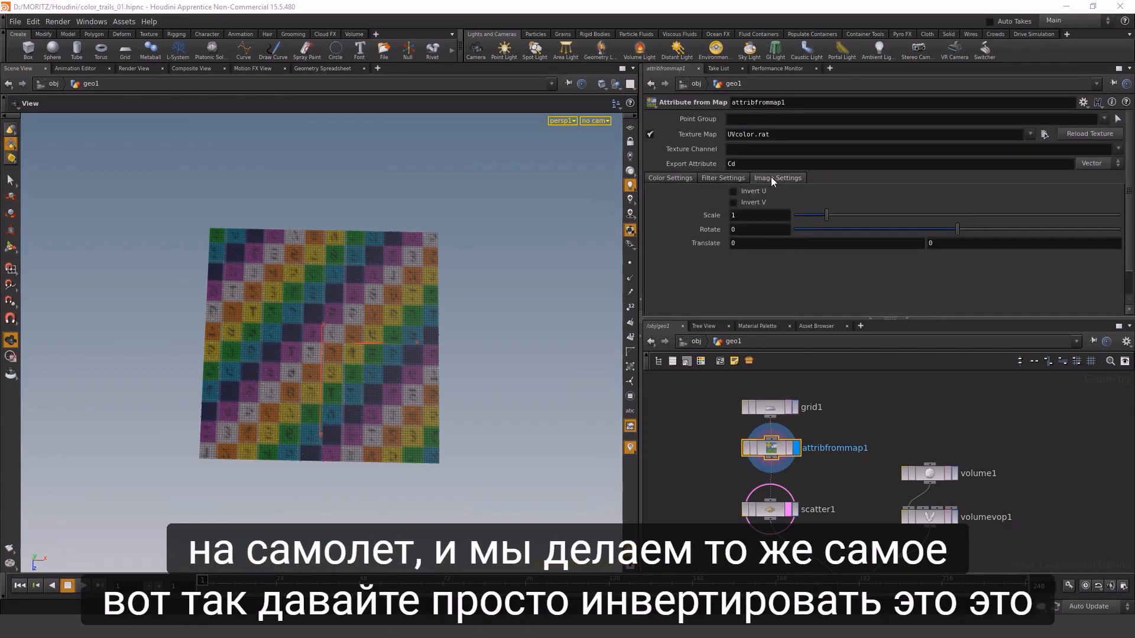
click(734, 202)
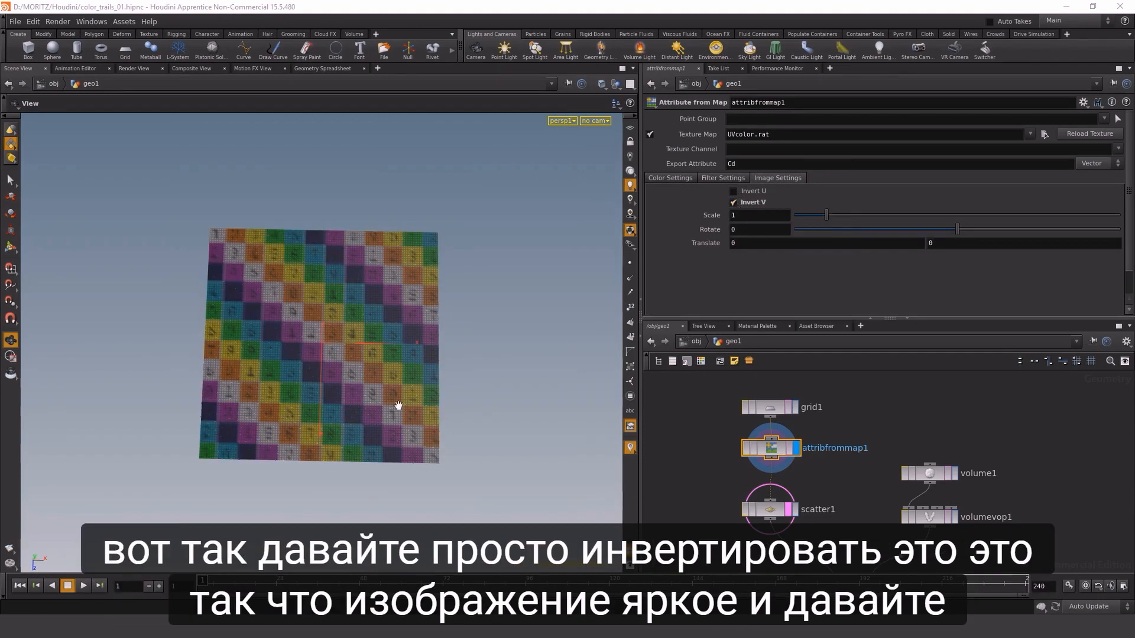
click(670, 179)
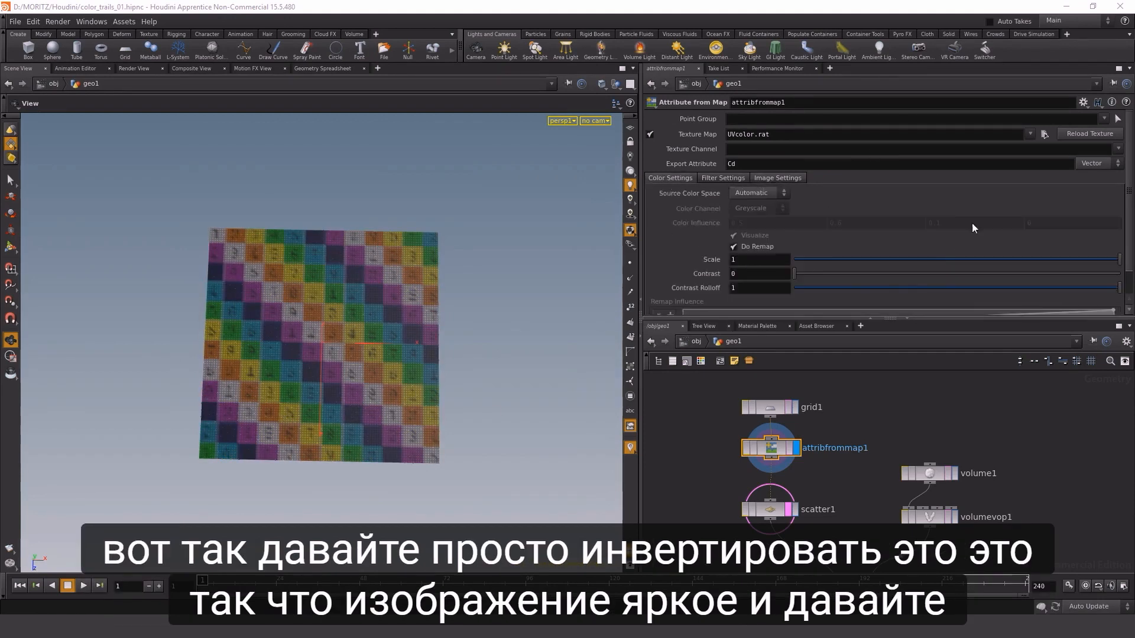
click(1046, 135)
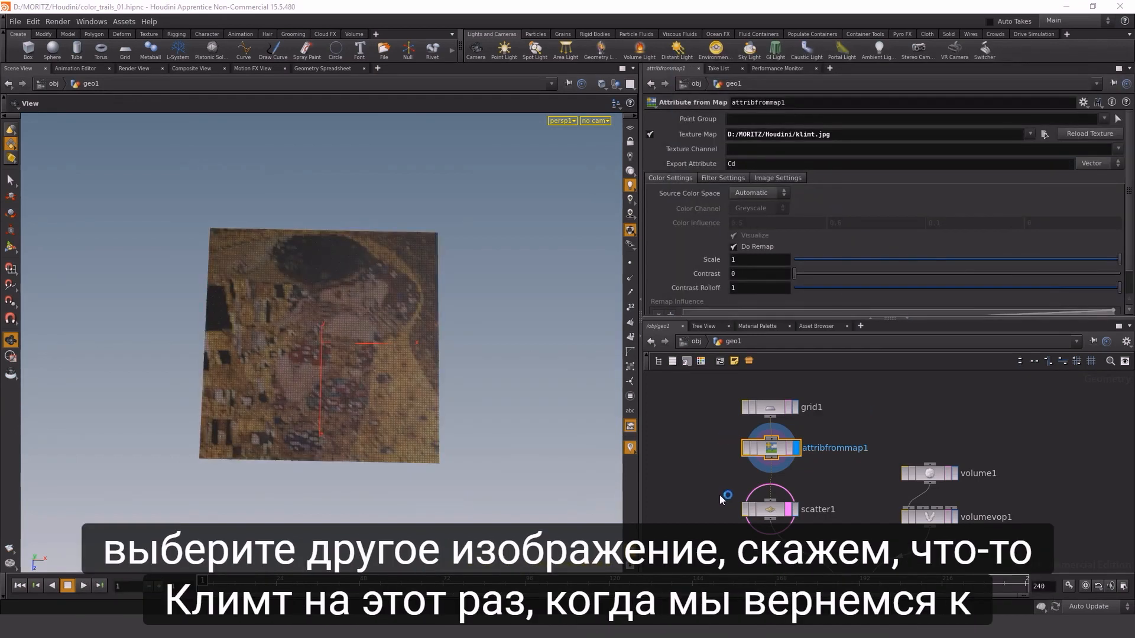
- Display volumetrail1 and add an Attribute Promote node below it
middle_drag(860, 513, 872, 416)
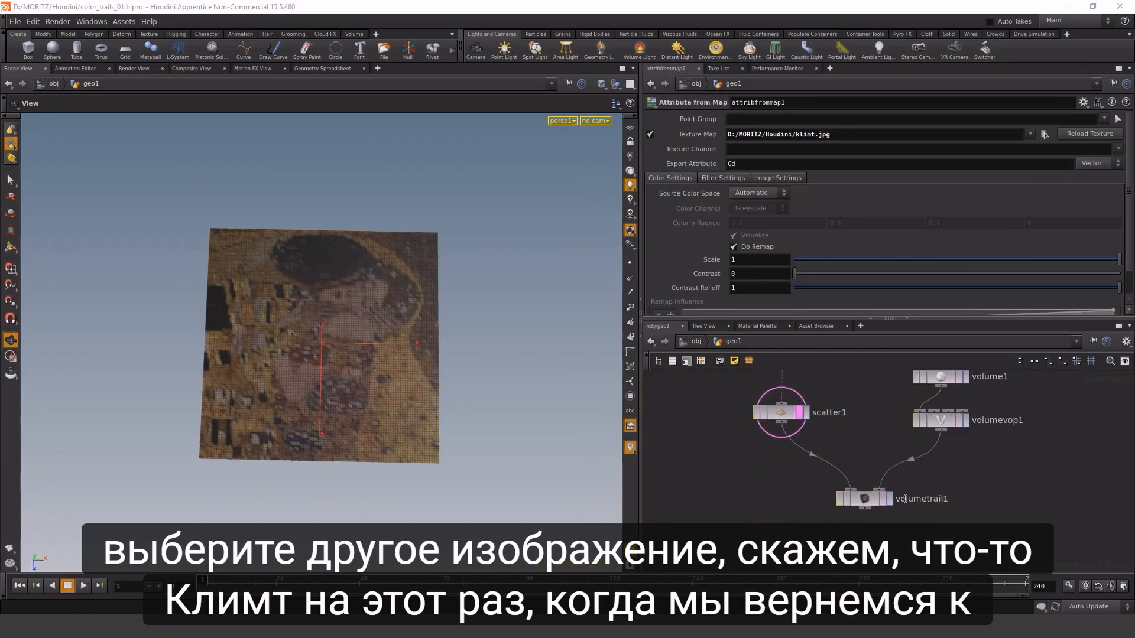
click(890, 498)
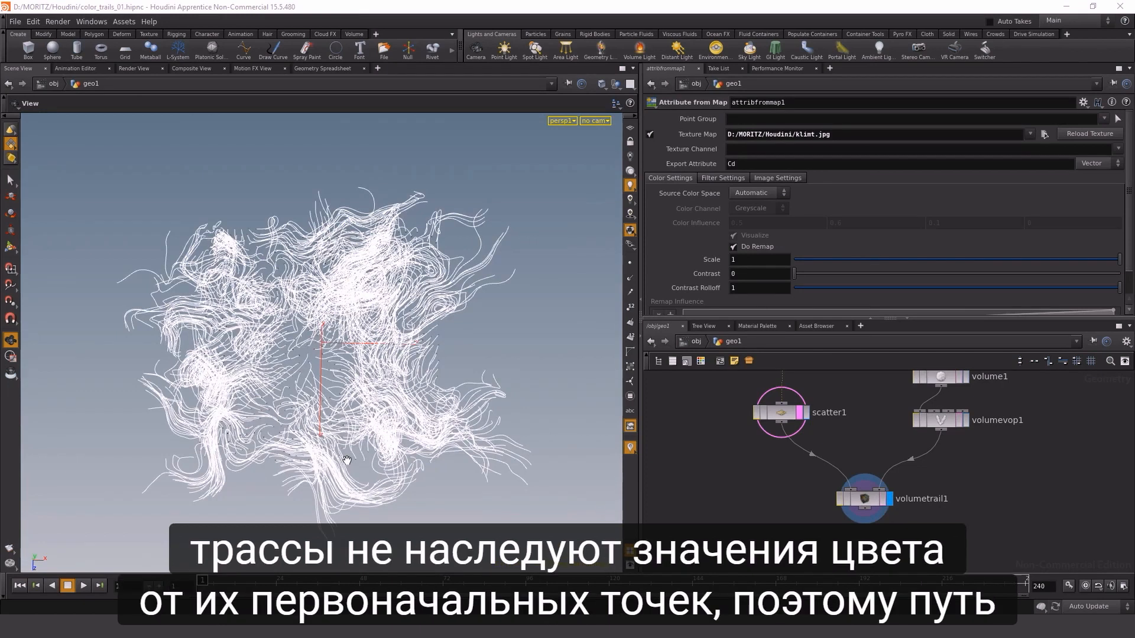
middle_drag(786, 507, 776, 420)
key(Tab)
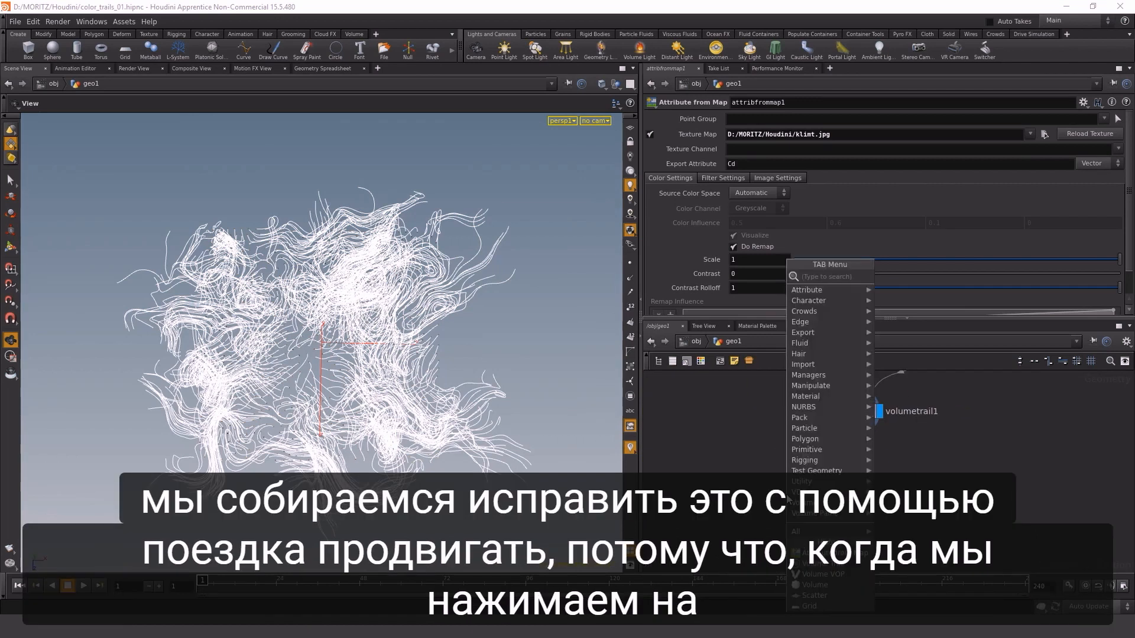
text(attr)
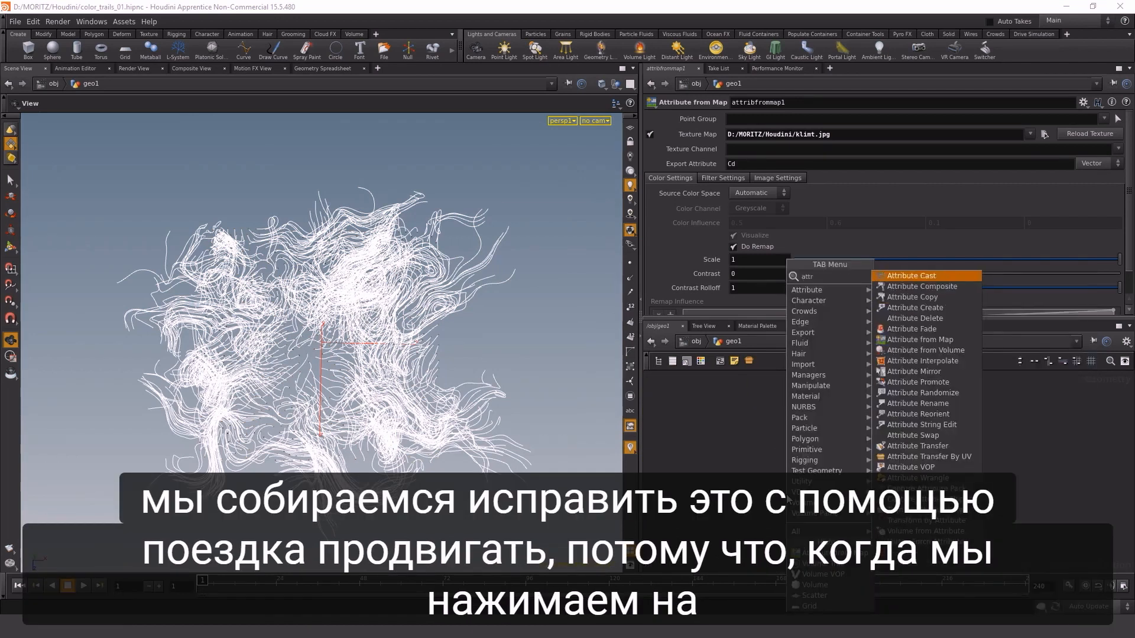
text(ibpromo)
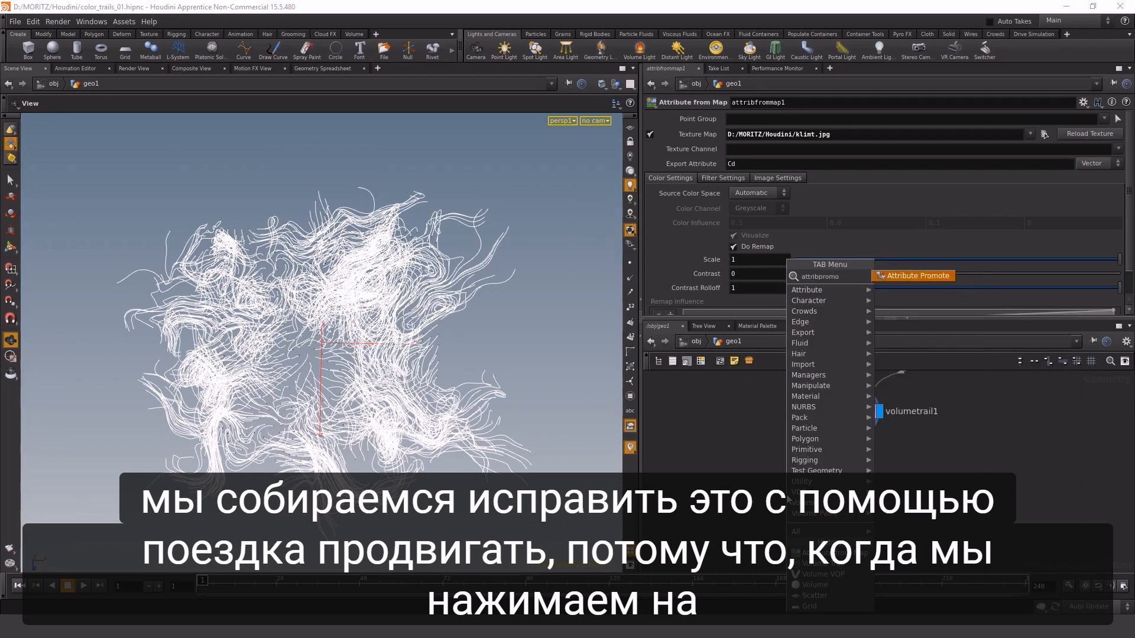
key(Return)
key(Return)
drag(782, 498, 848, 484)
middle_drag(803, 448, 794, 483)
middle_click(849, 447)
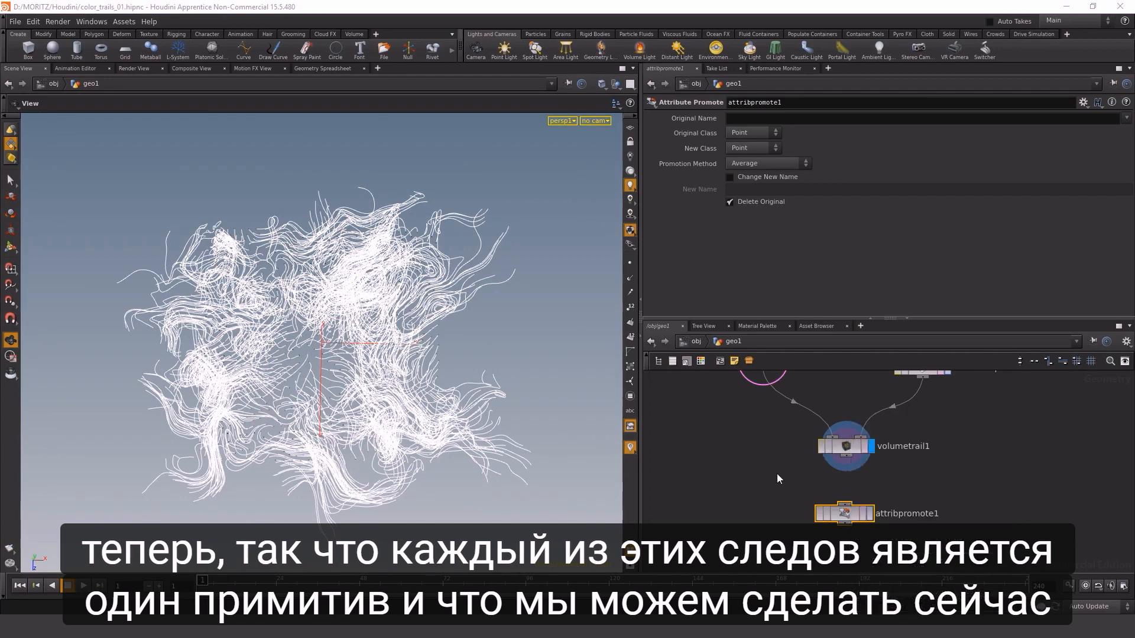
- Examine the point color values of volumetrail1 in the geometry spreadsheet, comparing the original scattered points with the added trail points
click(846, 445)
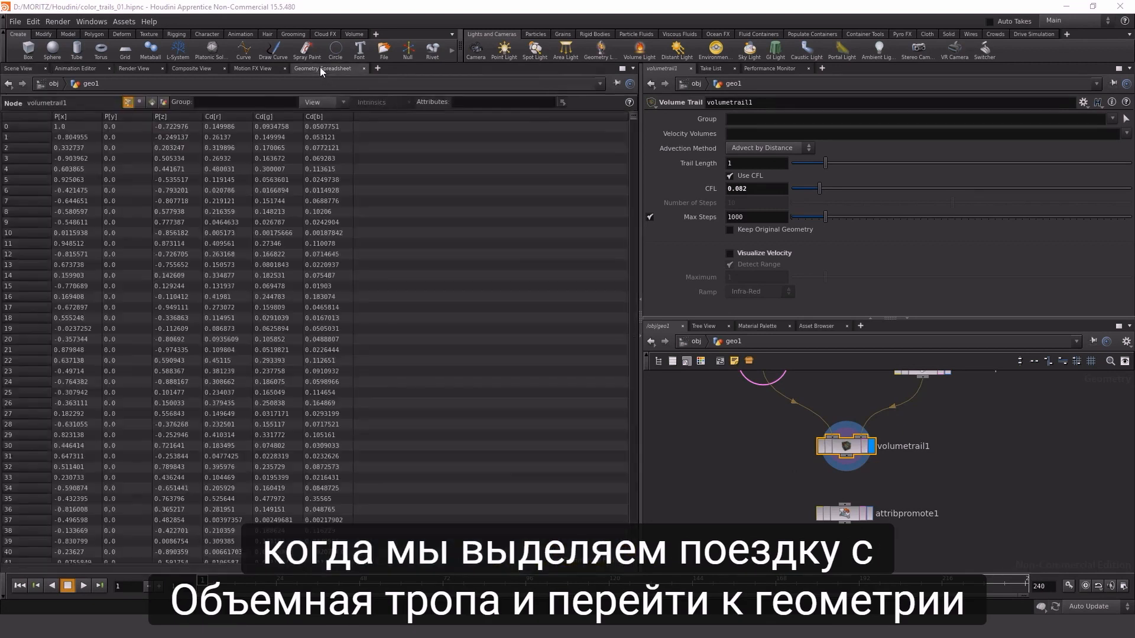
click(320, 68)
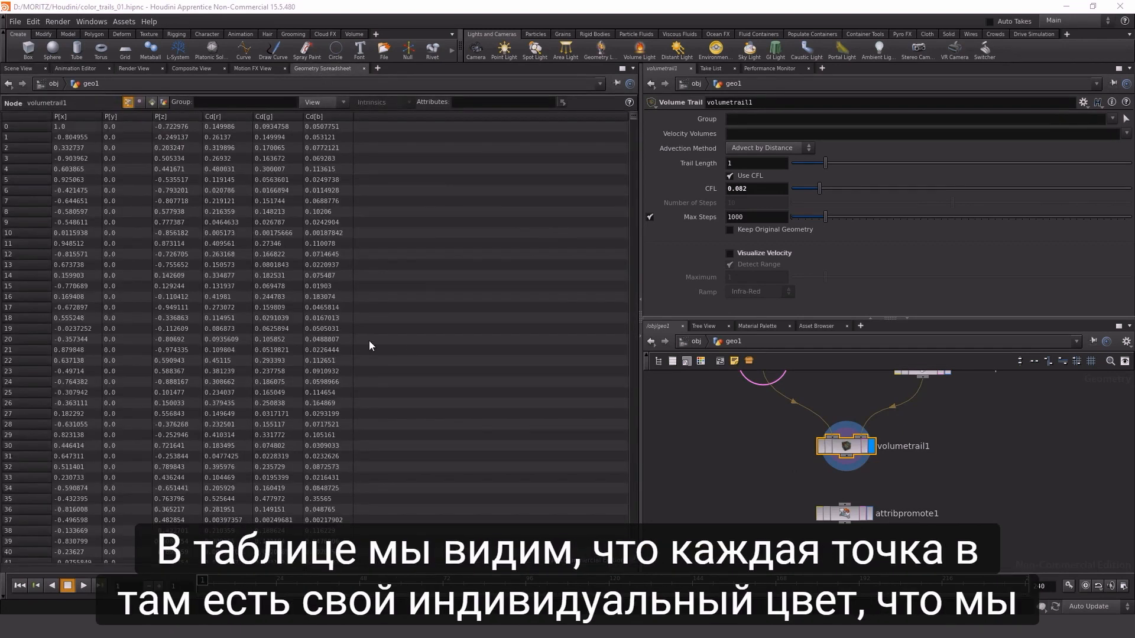
scroll(371, 237, down, 15)
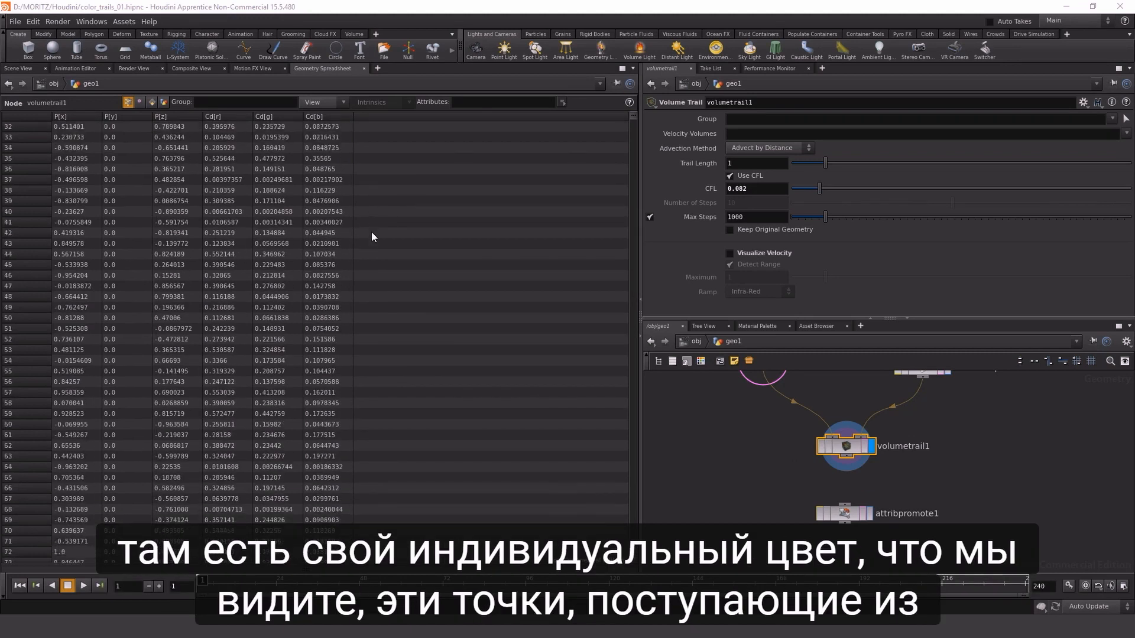
scroll(371, 237, down, 12)
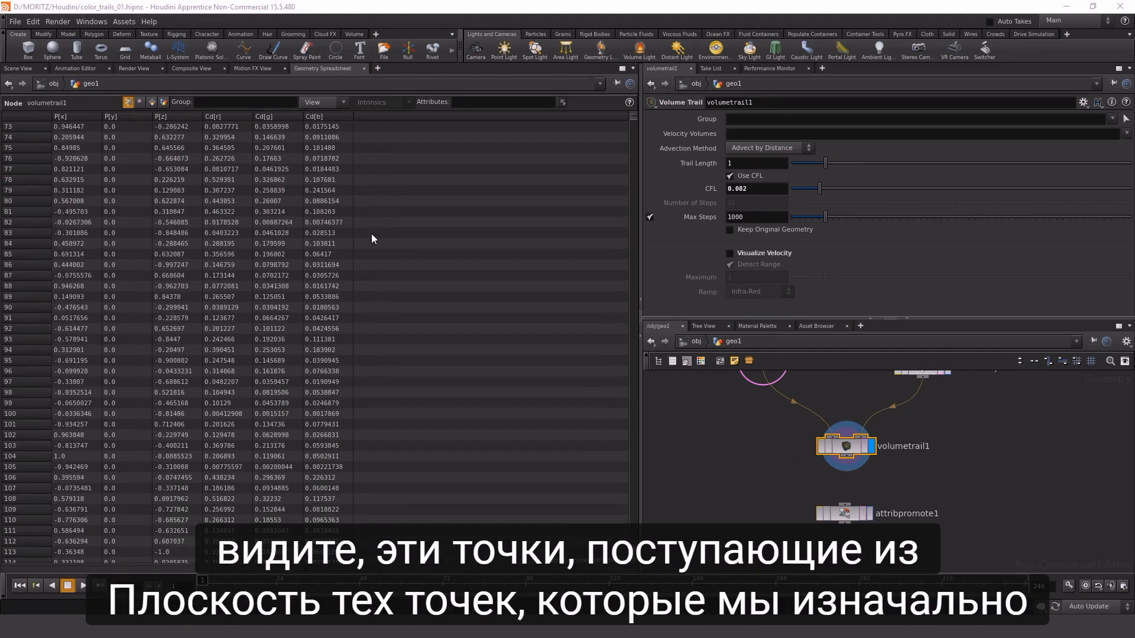
drag(634, 115, 632, 120)
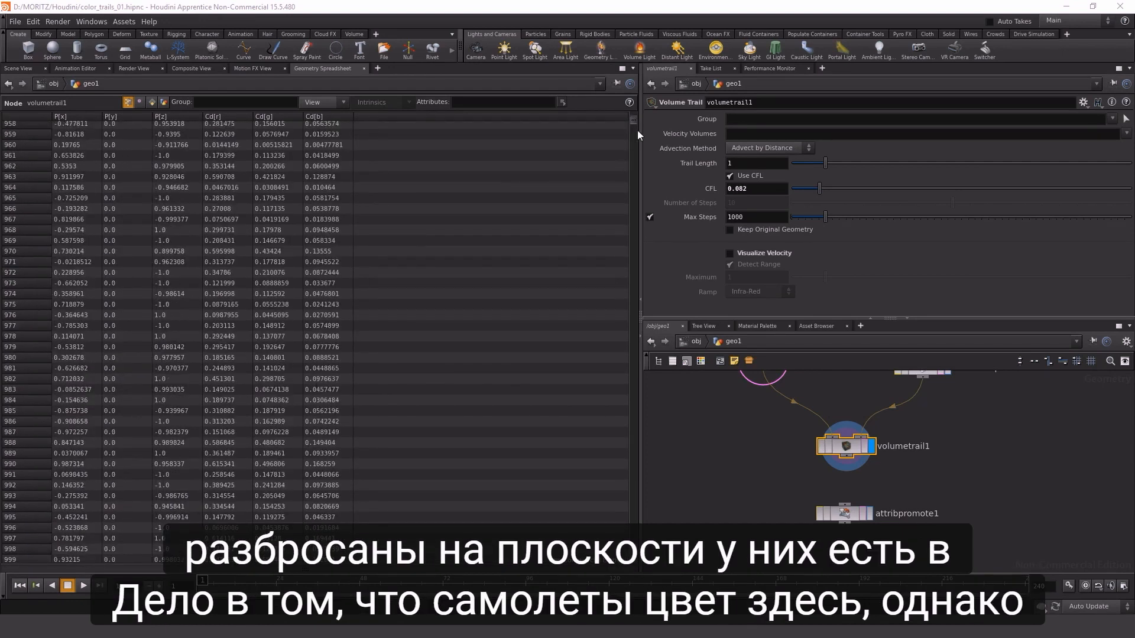
drag(633, 121, 633, 124)
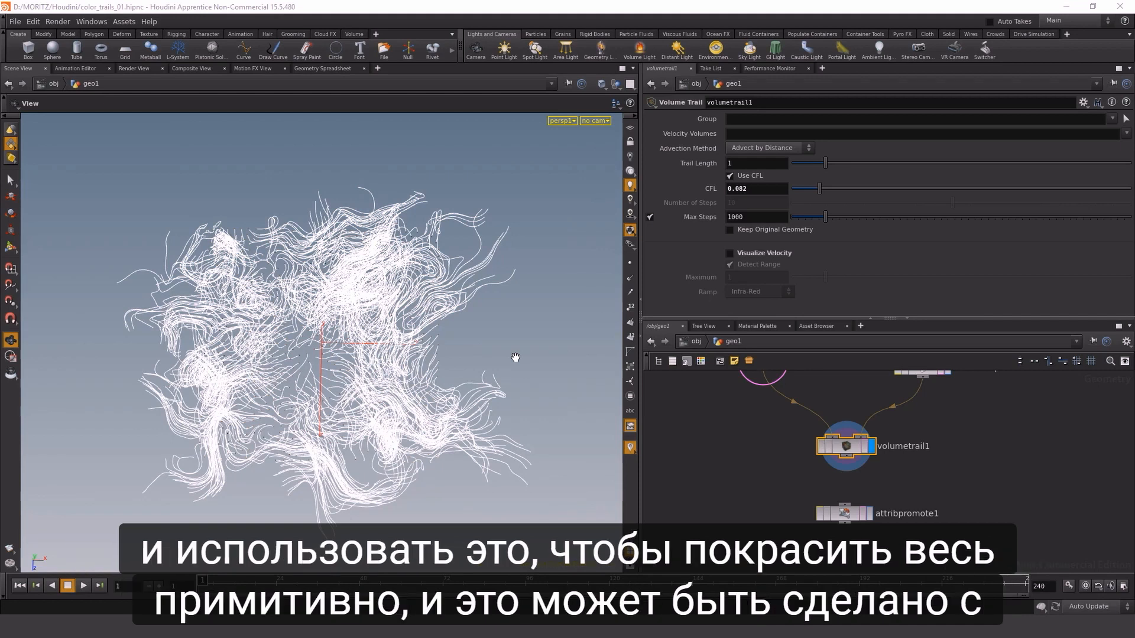
- Connect volumetrail1 to attribpromote1, display it, and promote the Cd attribute from Point to Primitive
click(845, 513)
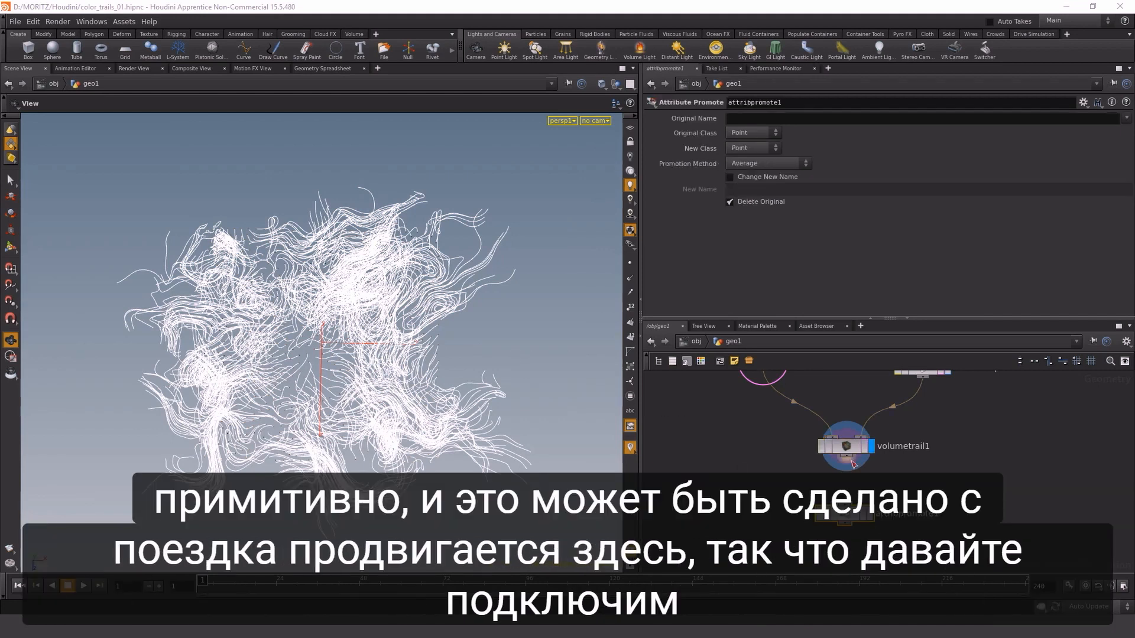
click(870, 514)
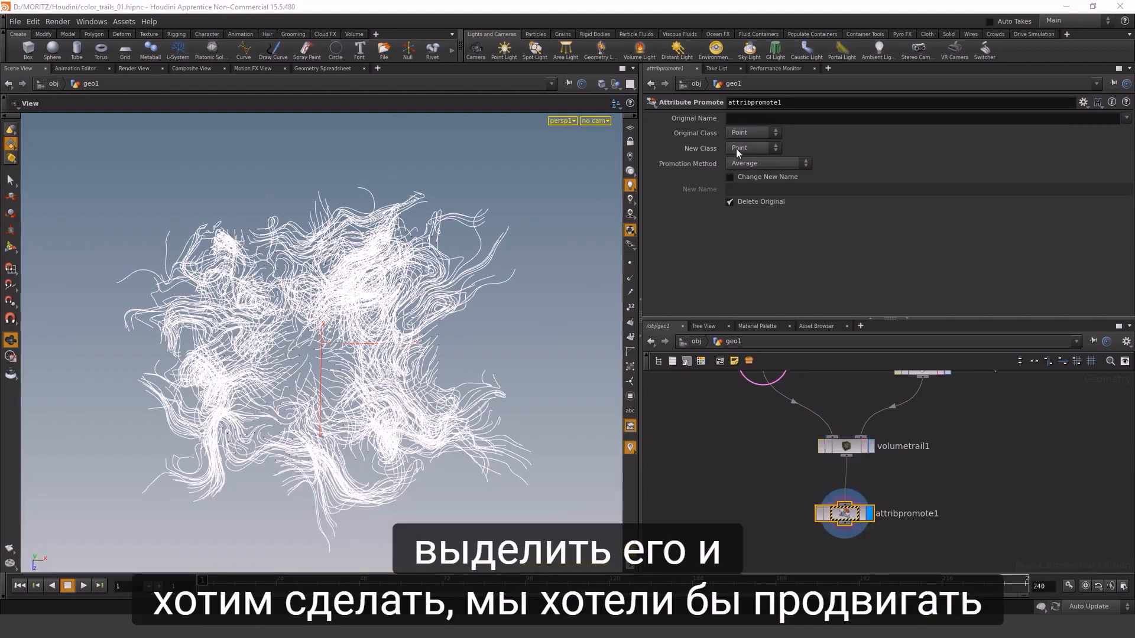
click(741, 119)
text(Cd)
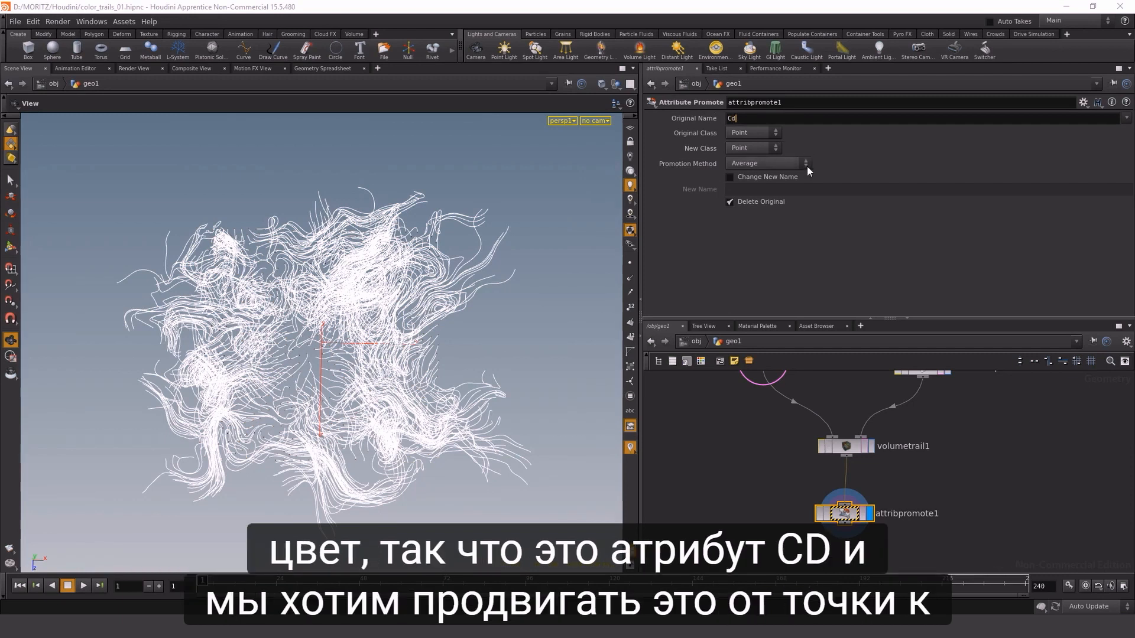
click(761, 149)
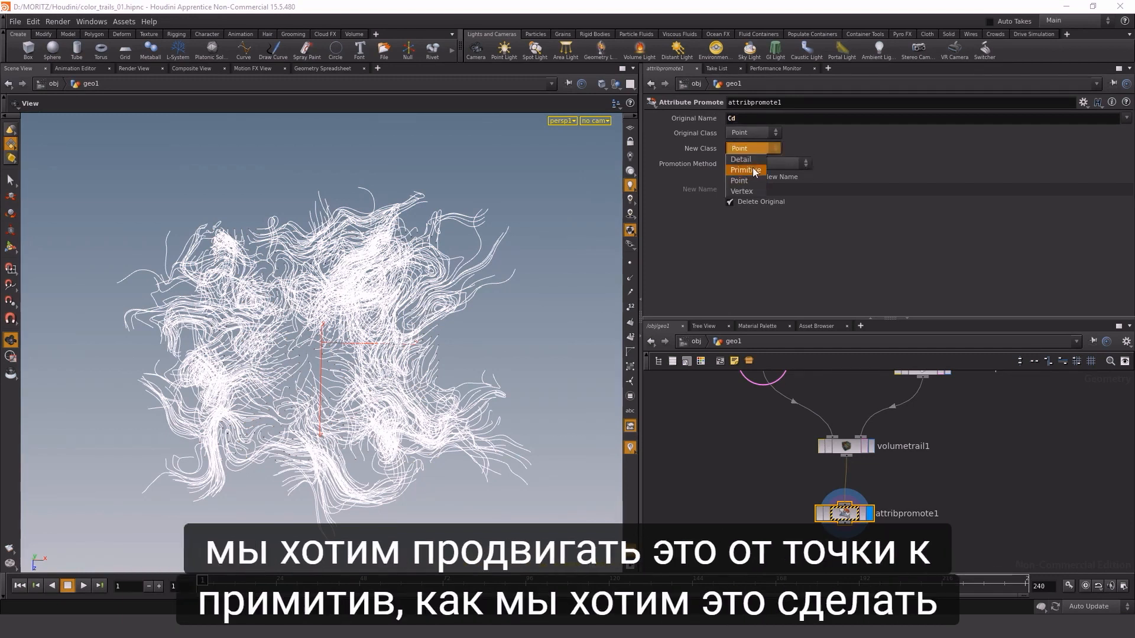
click(764, 174)
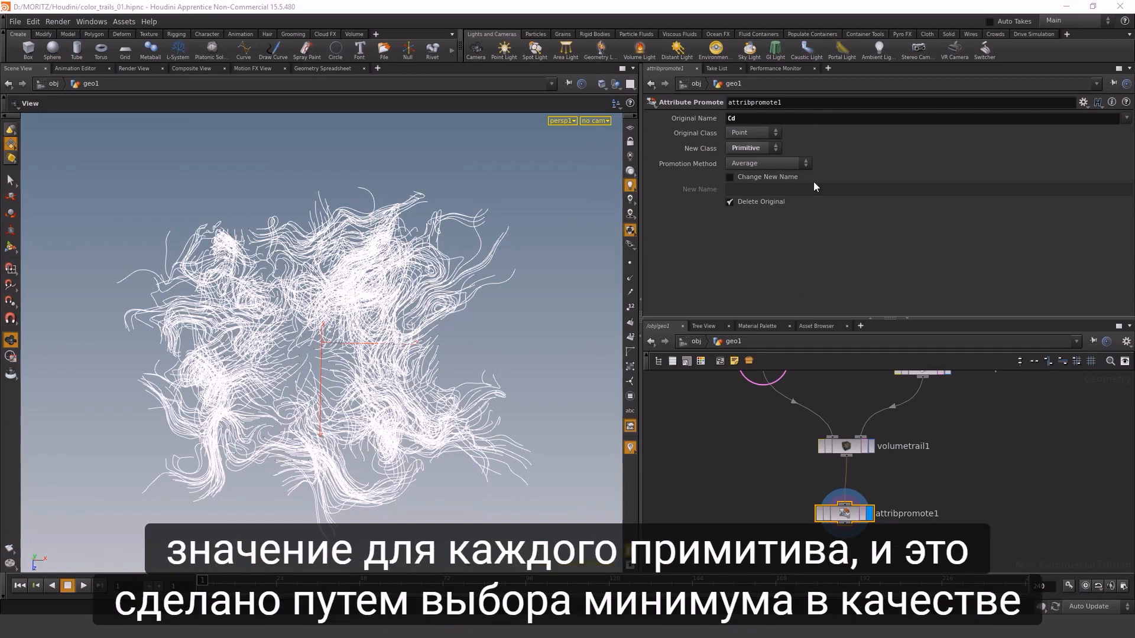
- Set attribpromote1's promotion method to Minimum and check the trail colors in the viewport
click(769, 164)
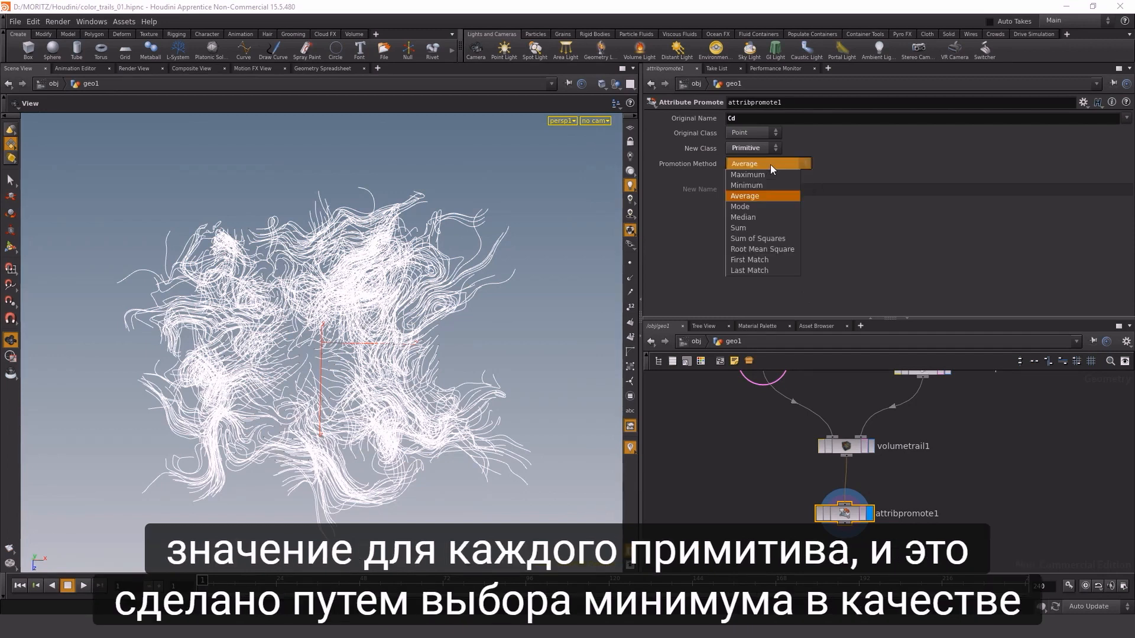
click(746, 185)
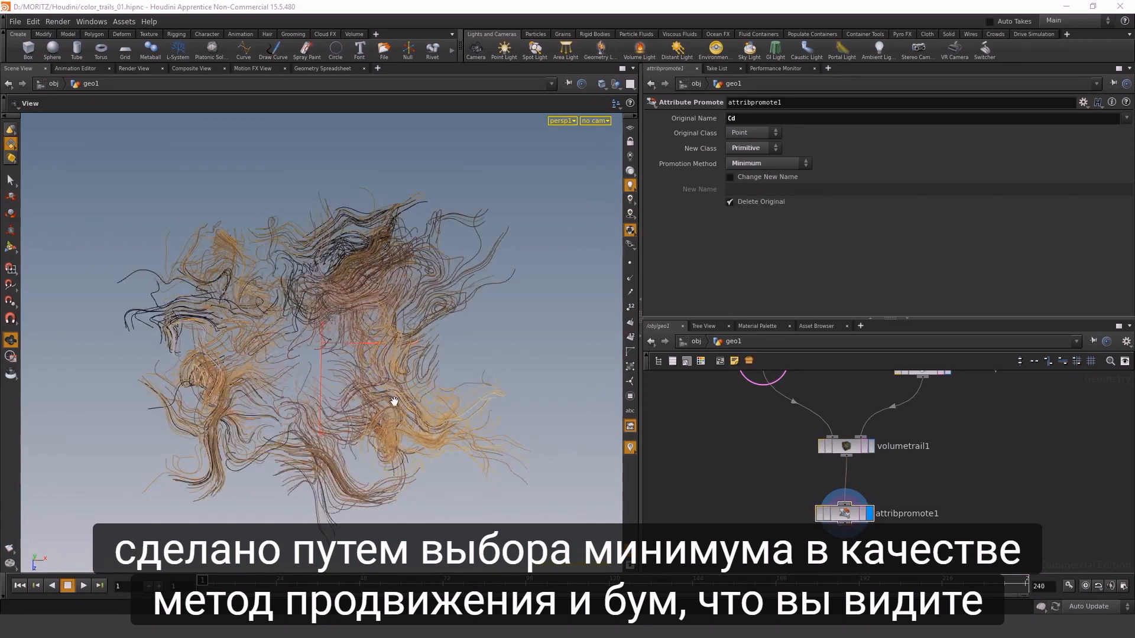
drag(382, 376, 299, 360)
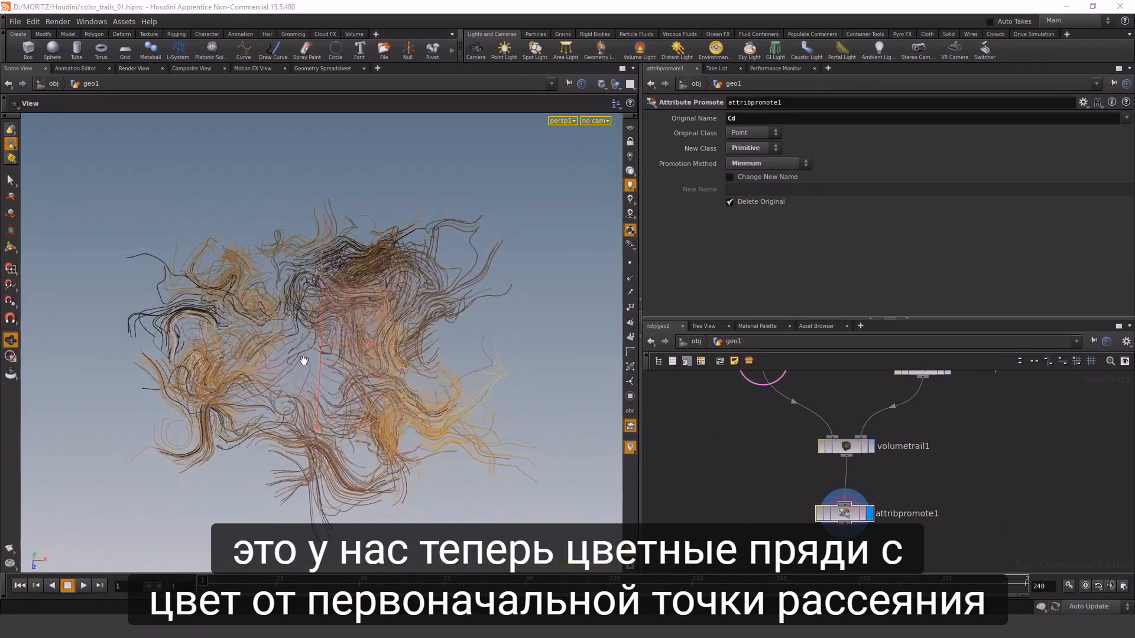
drag(317, 363, 347, 371)
- Raise scatter1's Force Total Count to 10000 and inspect the denser colored trails from several angles
middle_drag(724, 429, 766, 515)
click(794, 448)
click(752, 206)
text(0000)
key(Return)
drag(353, 373, 373, 306)
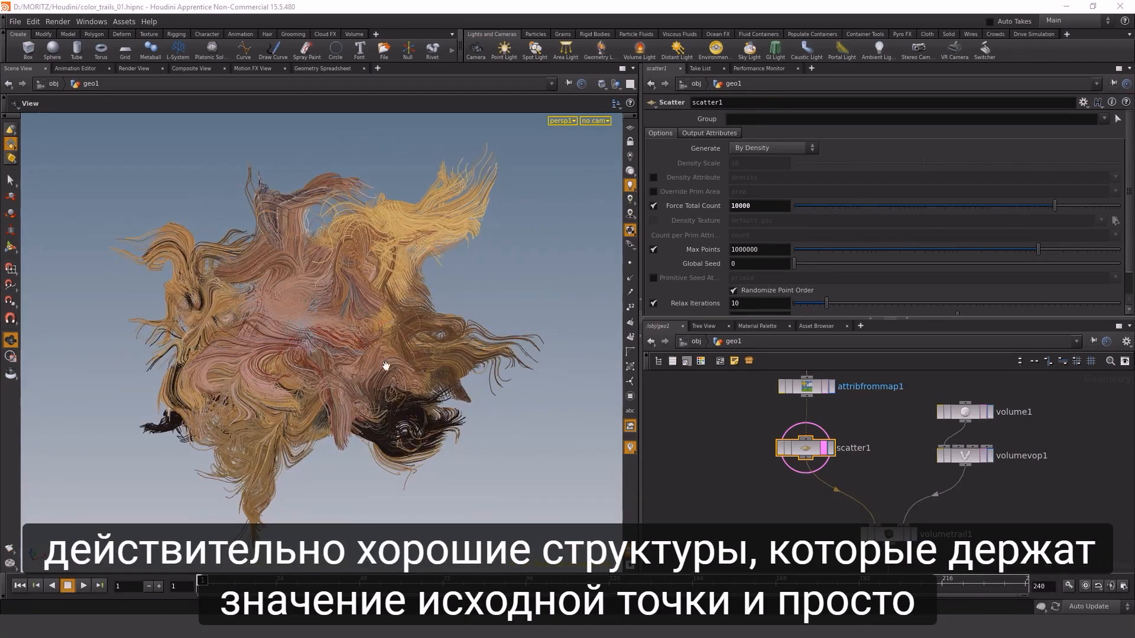
drag(340, 372, 319, 407)
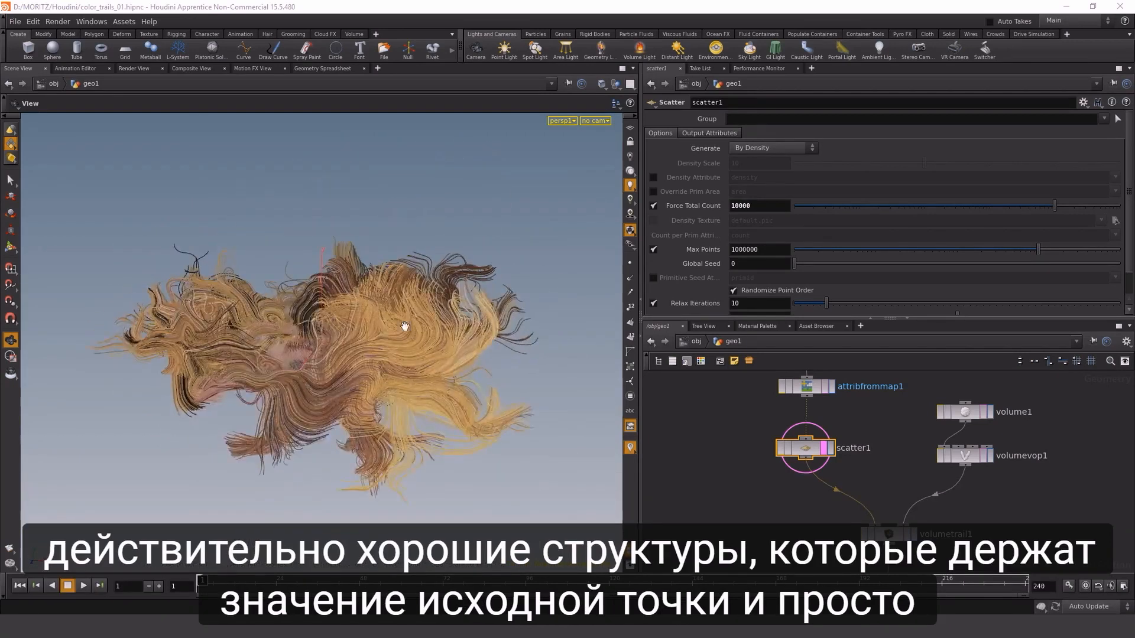
drag(431, 309, 401, 350)
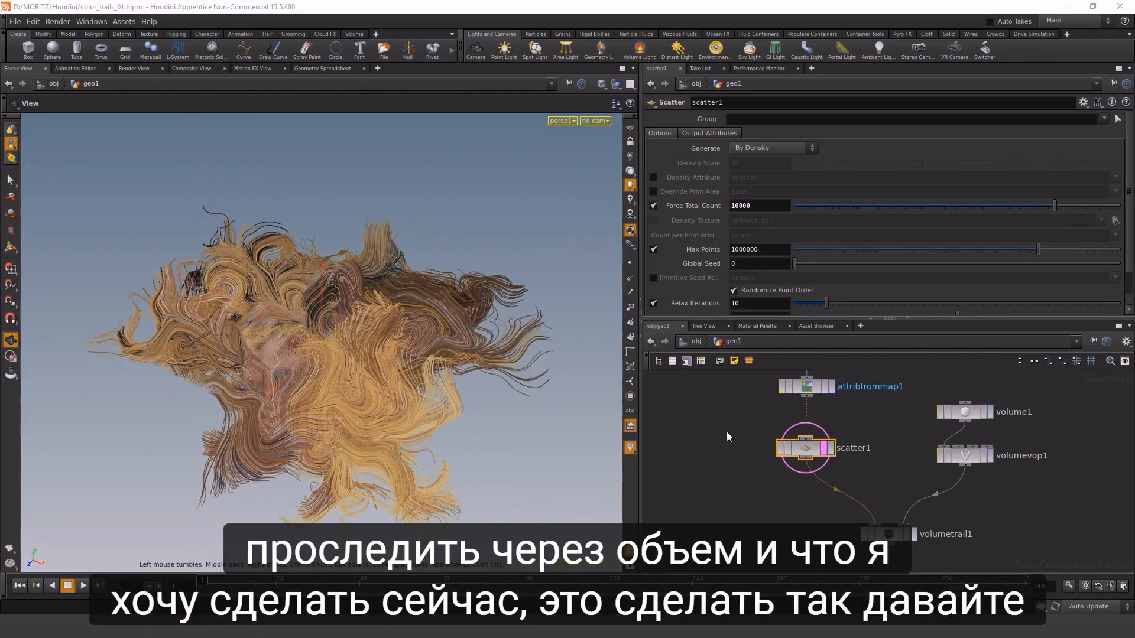
- Create a camera at object level from the current view, lock it to the view, and reframe the trails from a lower angle
click(687, 342)
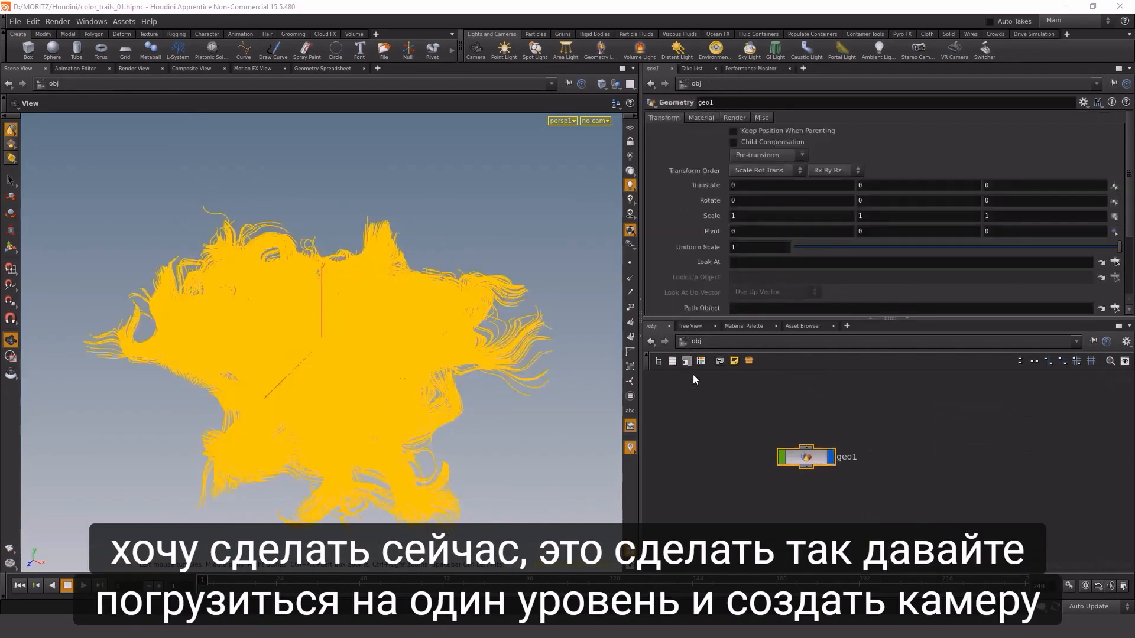
click(477, 53)
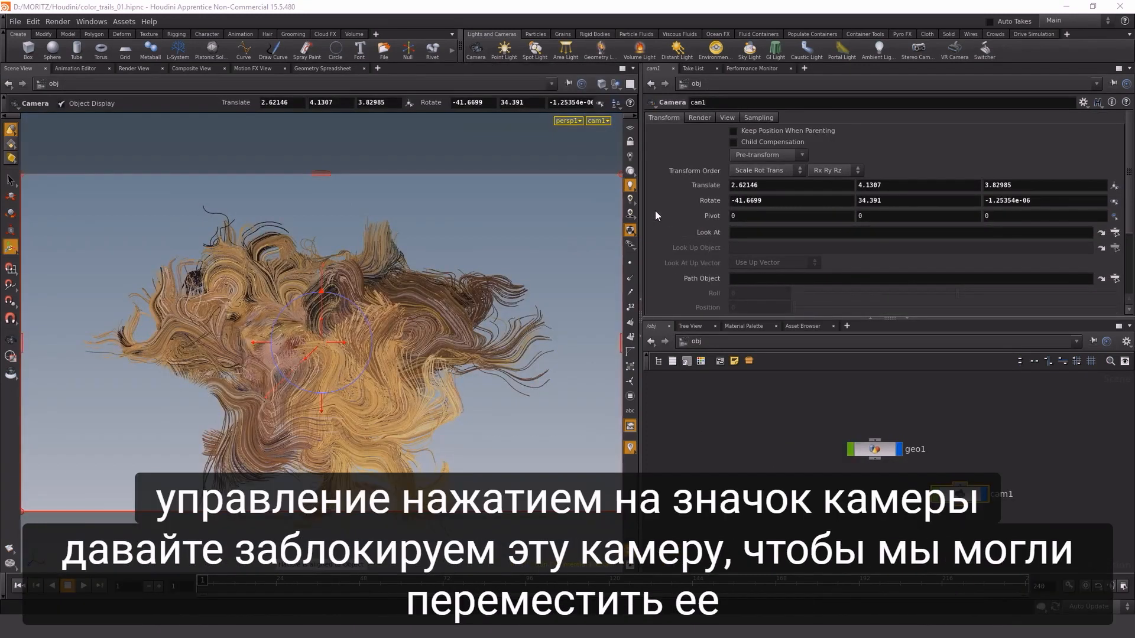
click(630, 142)
alt+drag(454, 281, 448, 336)
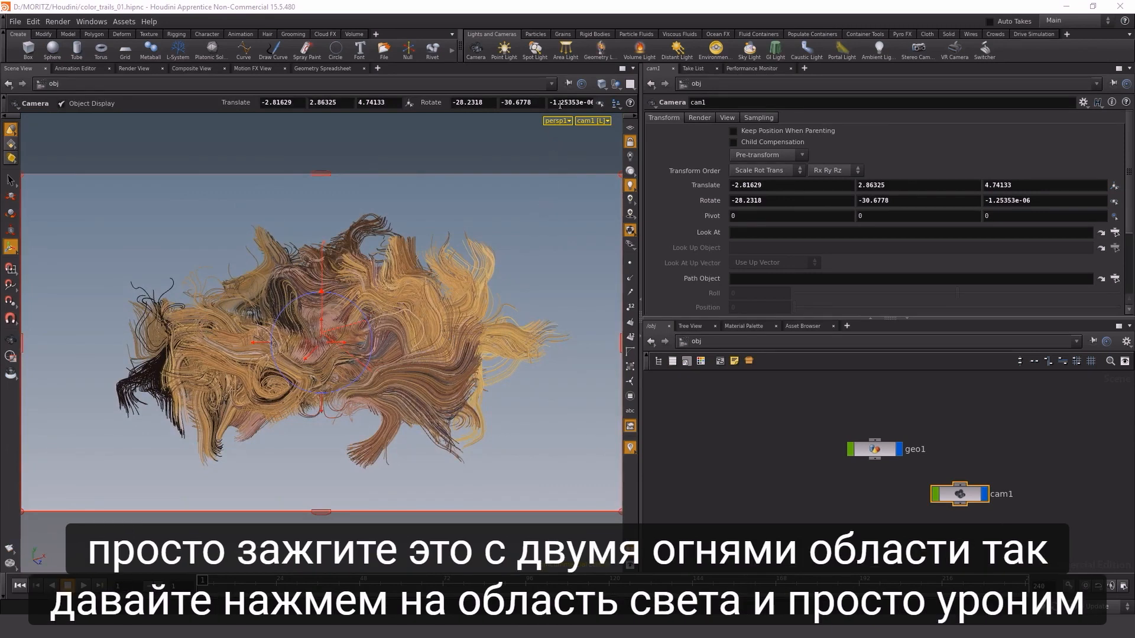
- Place an area light at the middle of the trails and reset its translation to the origin
click(565, 48)
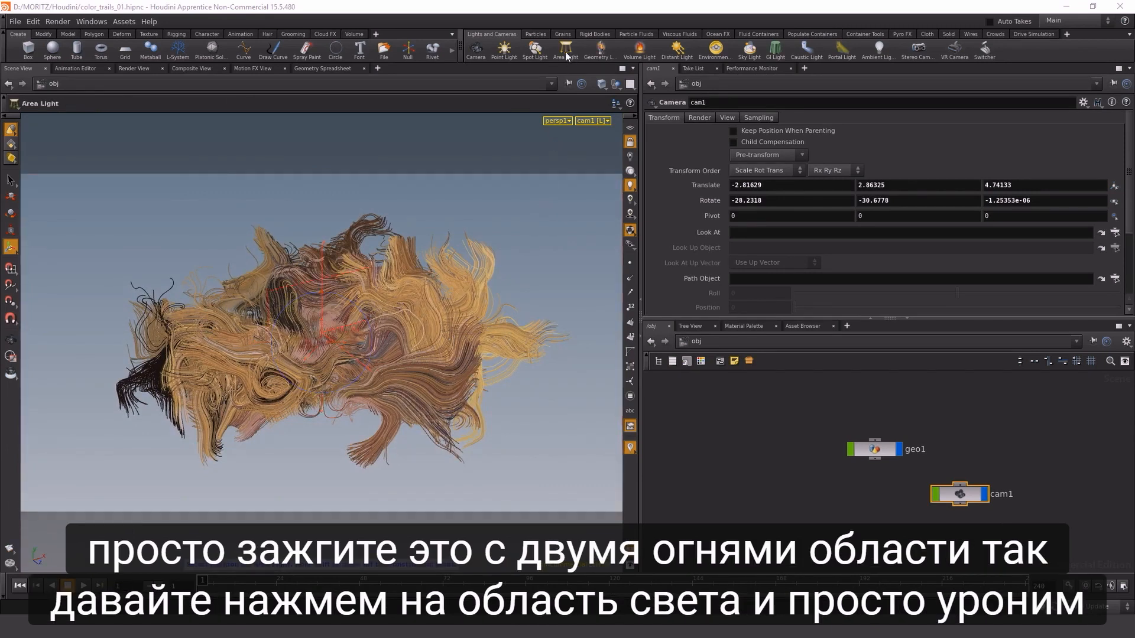
click(316, 337)
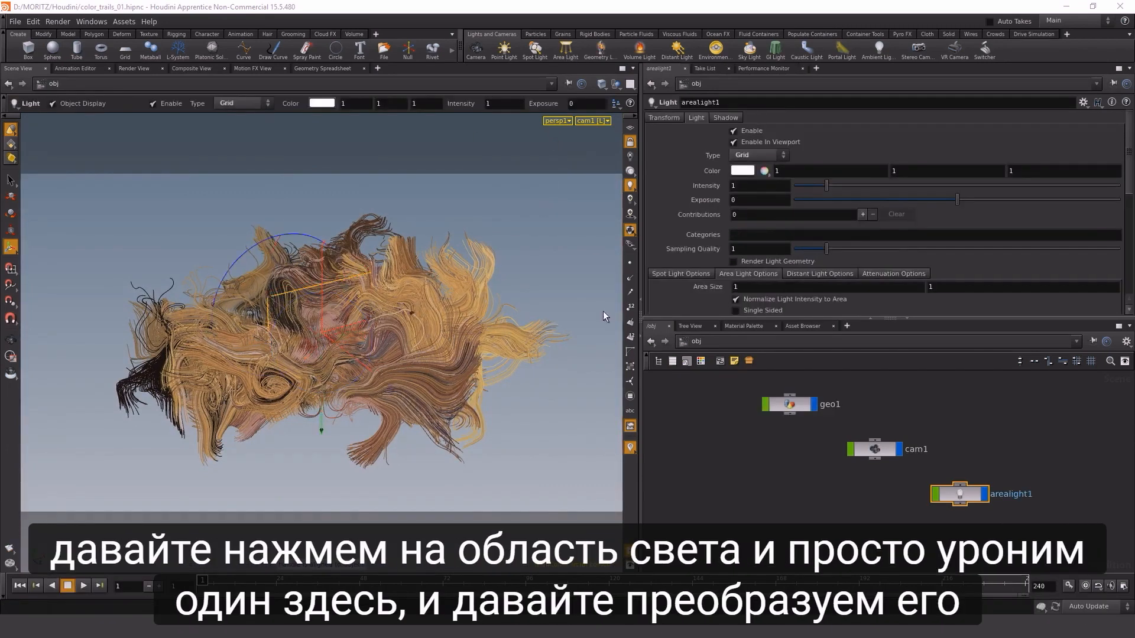
click(669, 118)
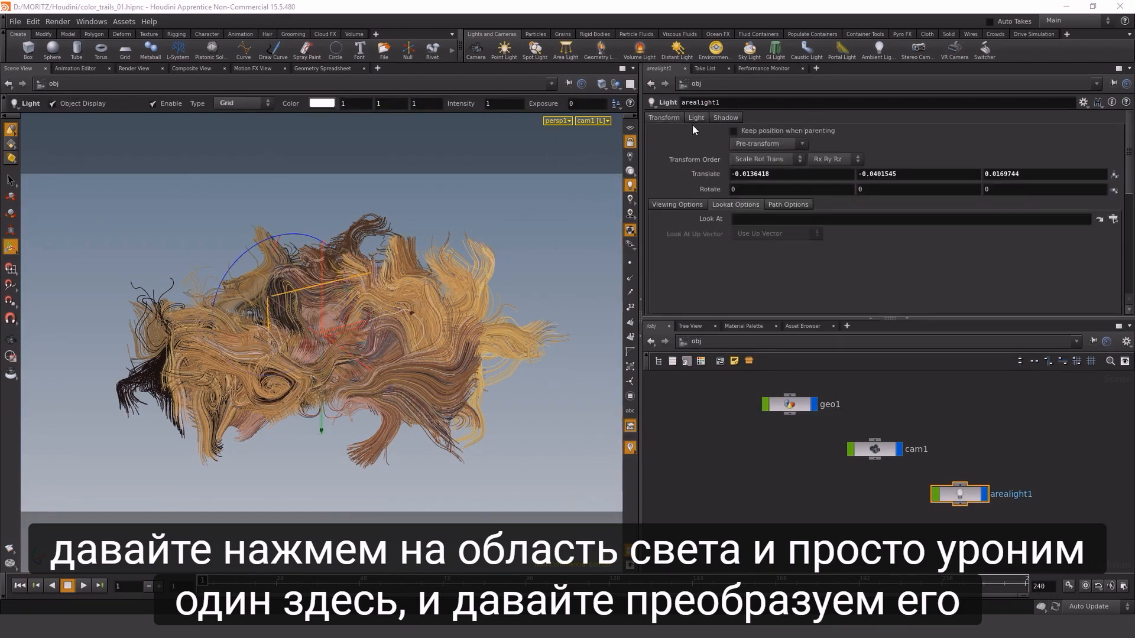
ctrl+middle_click(675, 172)
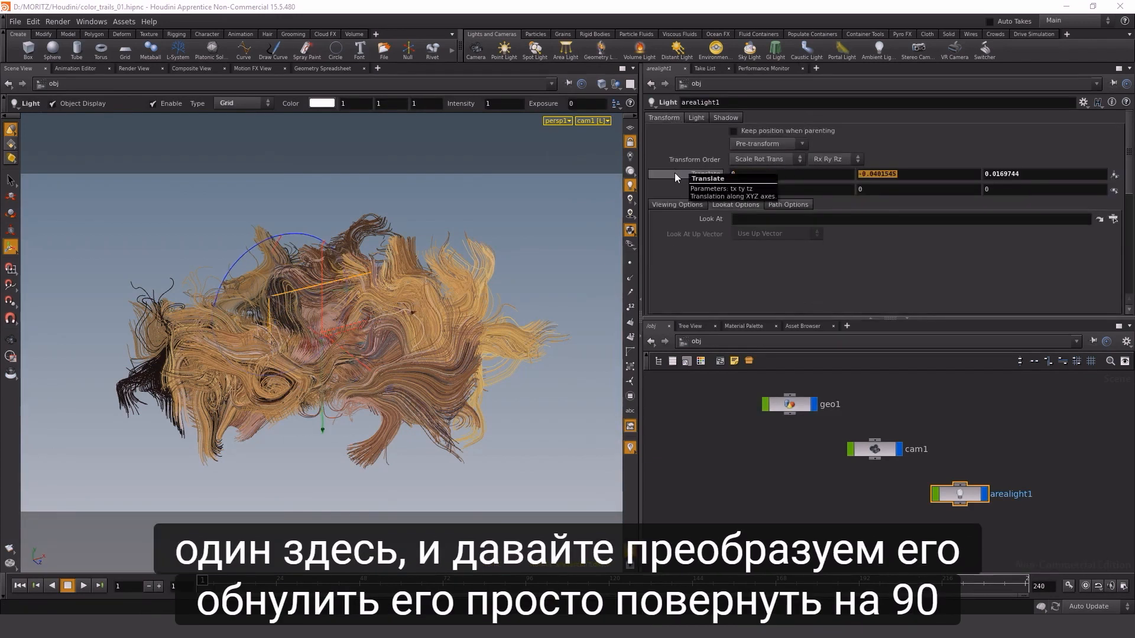
- Rotate arealight1 by -90 degrees around X and raise it to a Y translation of 4
click(759, 189)
text(-90)
key(Return)
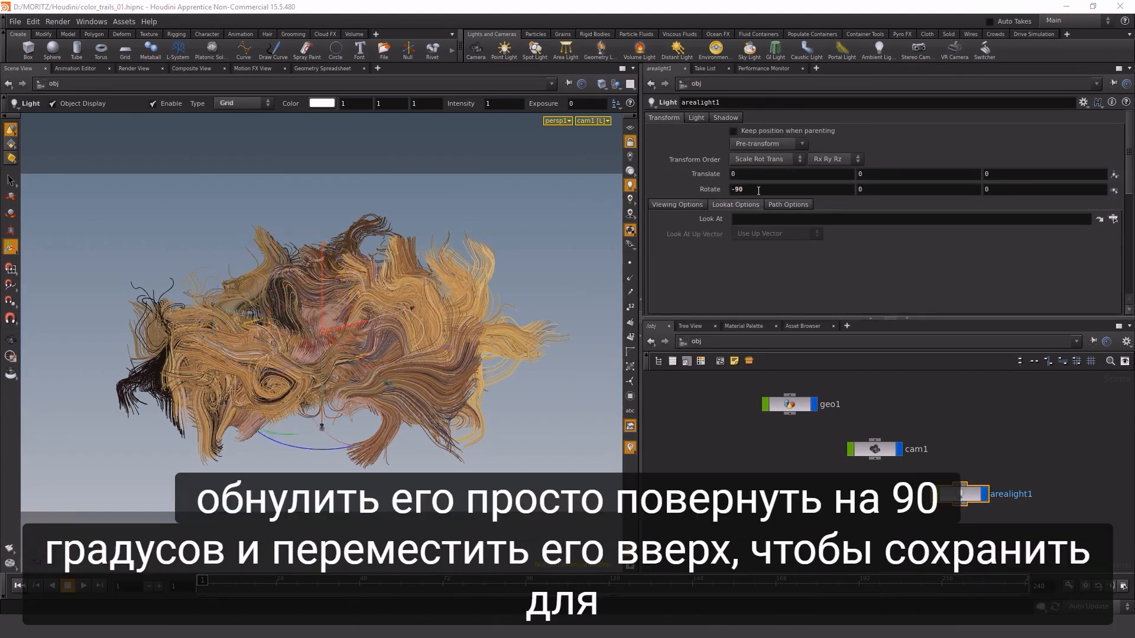
click(860, 173)
text(4)
key(Return)
- Set arealight1's area size to 3 by 3
click(694, 118)
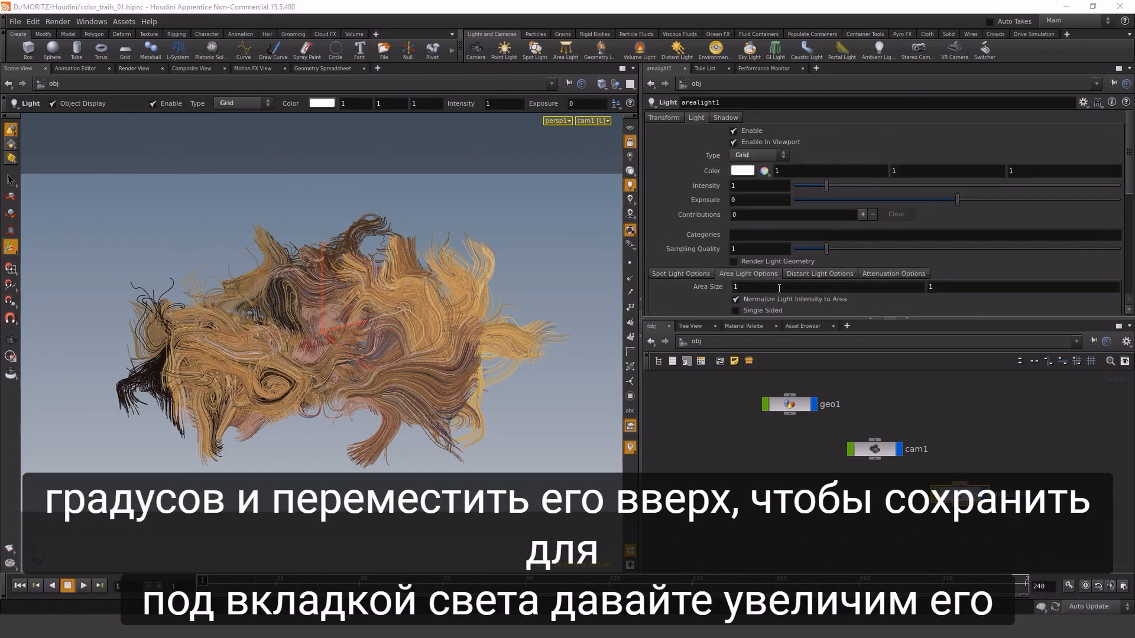
click(767, 288)
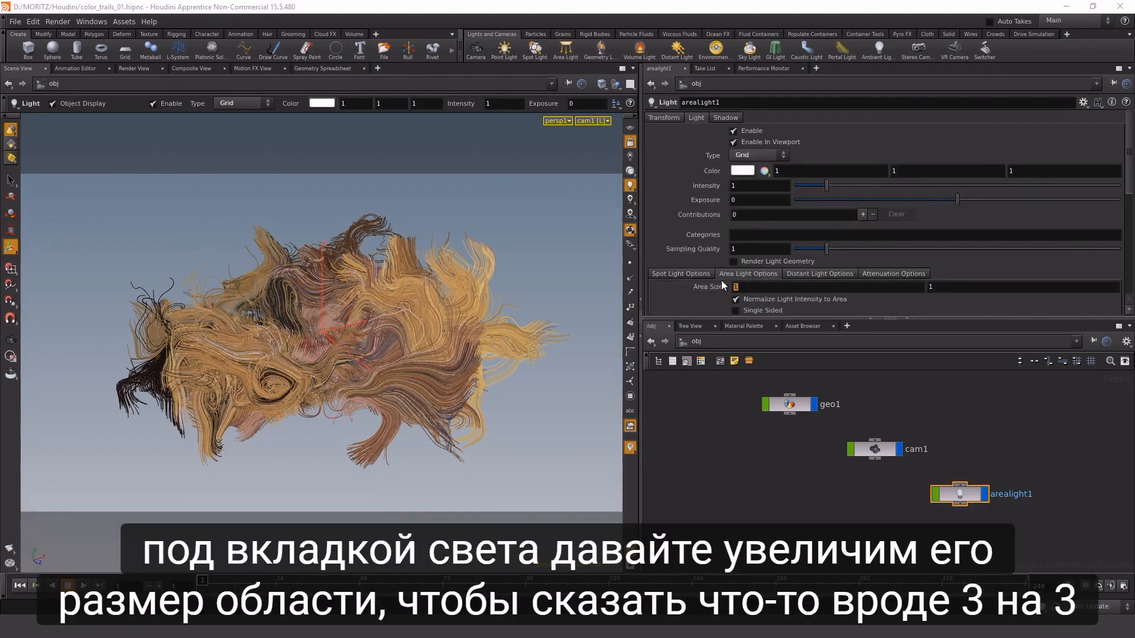
text(3)
key(Tab)
key(Return)
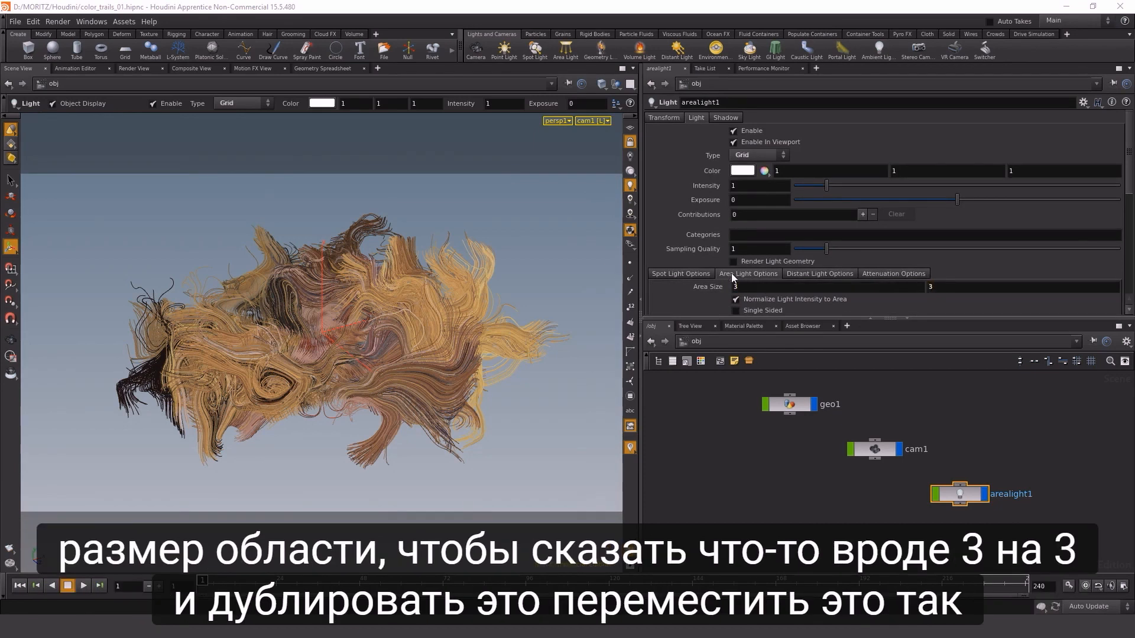
- Duplicate arealight1 below the original, then set the copy's Y translation to -4 and its X rotation to 90
middle_drag(1029, 539, 1012, 502)
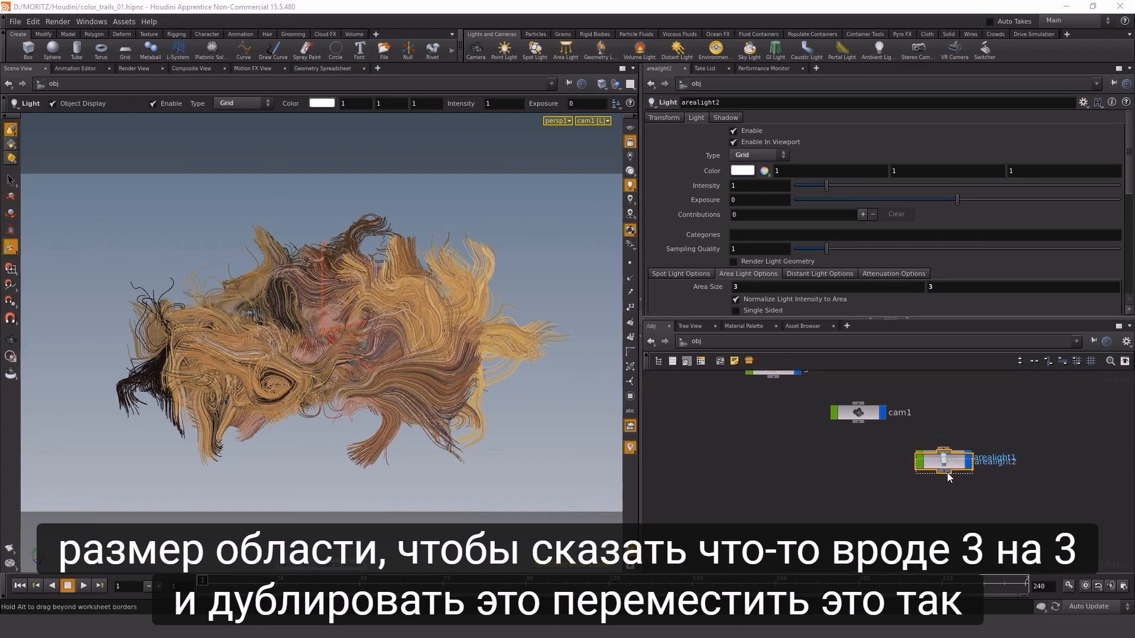
alt+drag(944, 466, 944, 505)
click(676, 118)
double_click(861, 174)
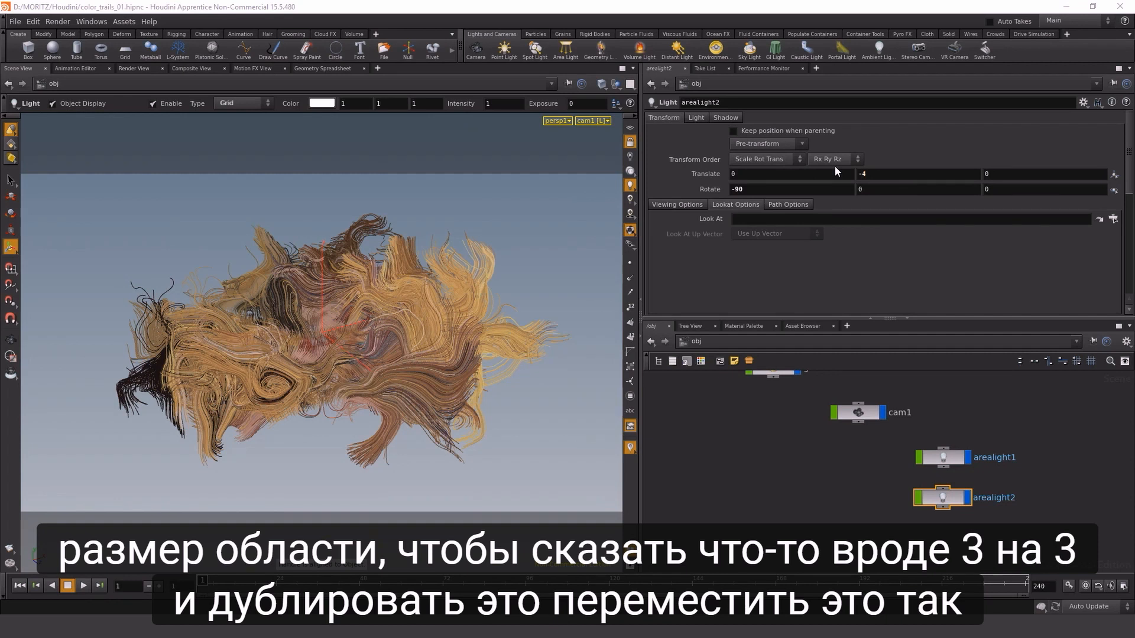
drag(757, 191, 682, 182)
text(90)
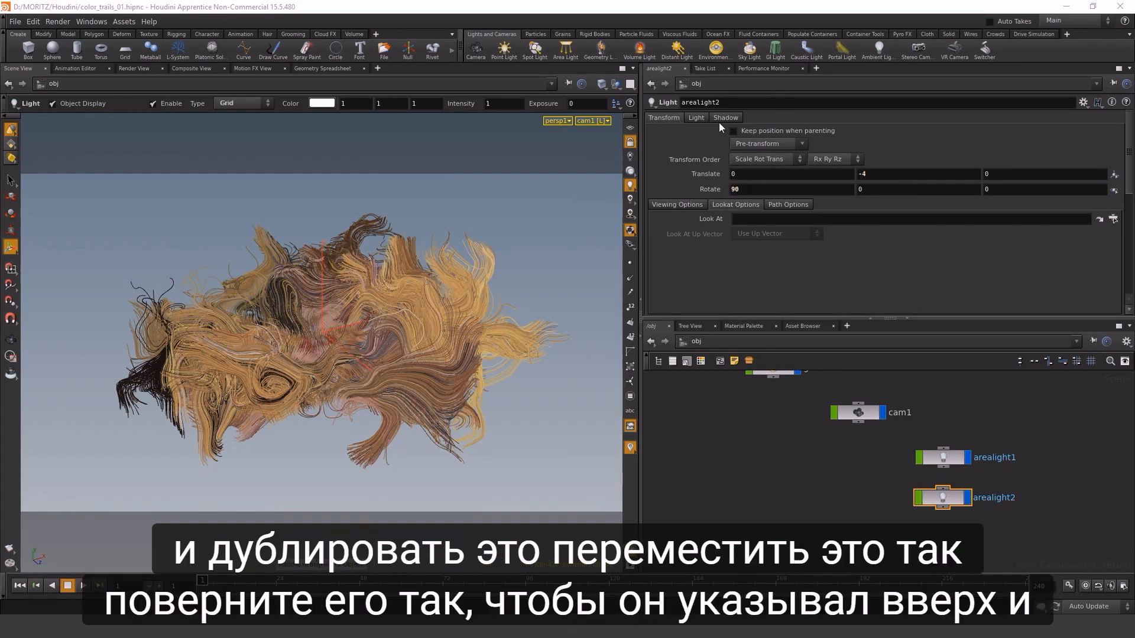
- Set arealight2's area size to 12 by 12 and its intensity to 0.3
click(698, 118)
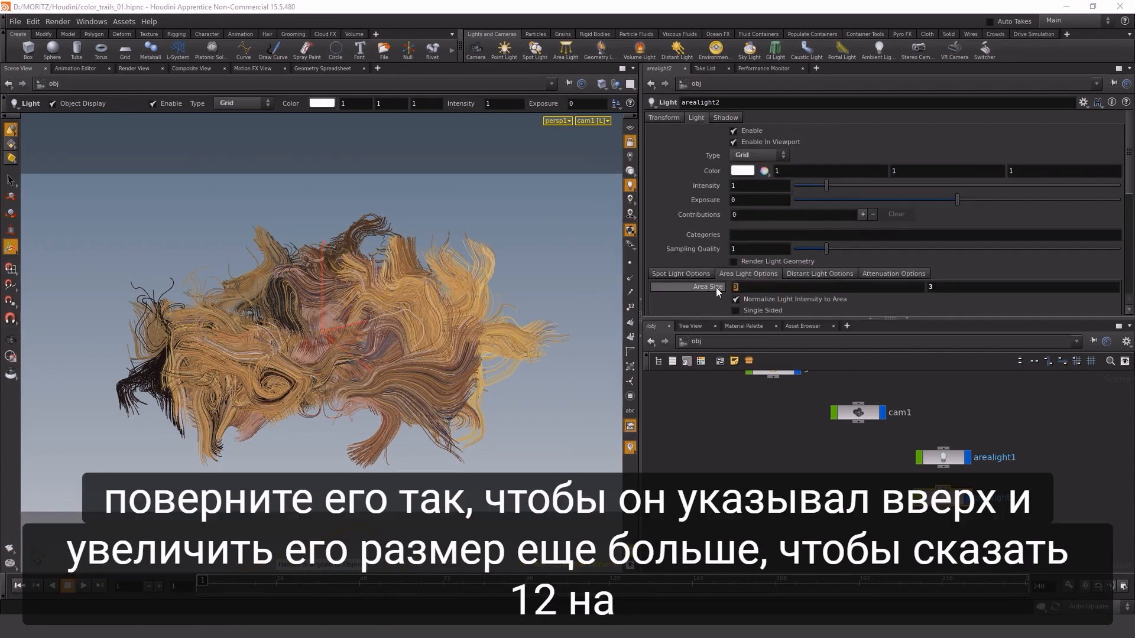
key(Tab)
text(12)
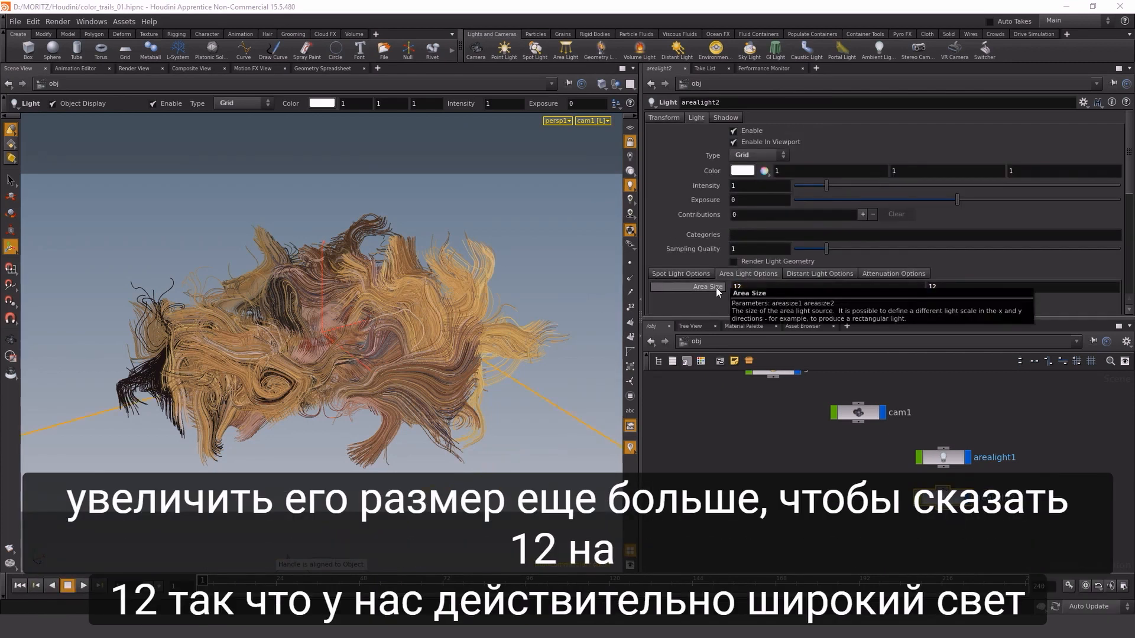
key(Return)
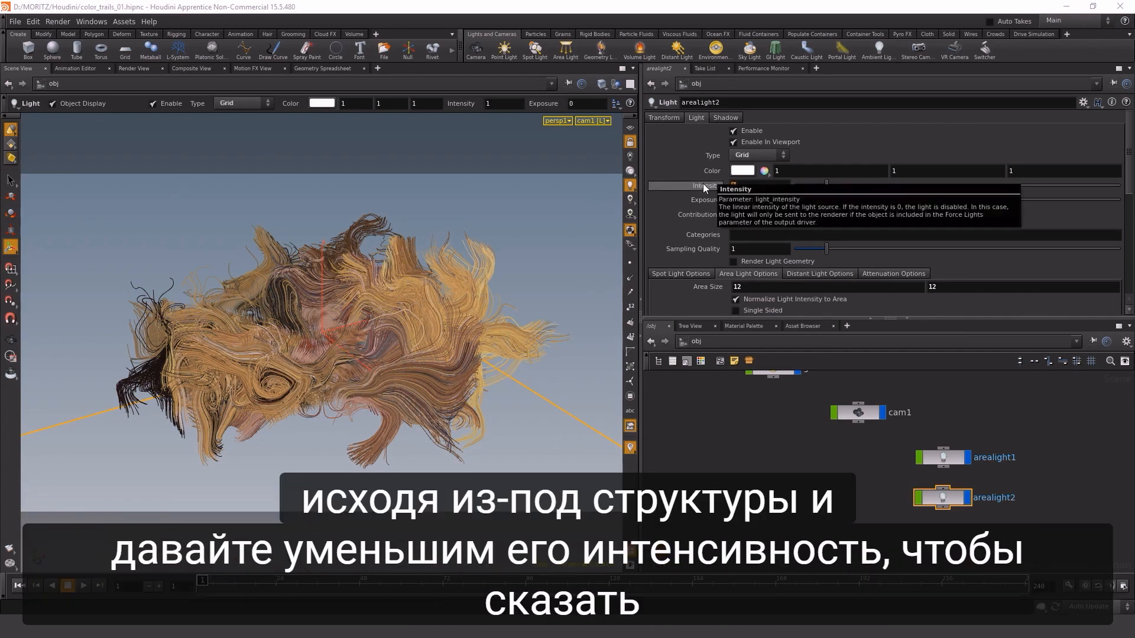
text(.3)
key(Return)
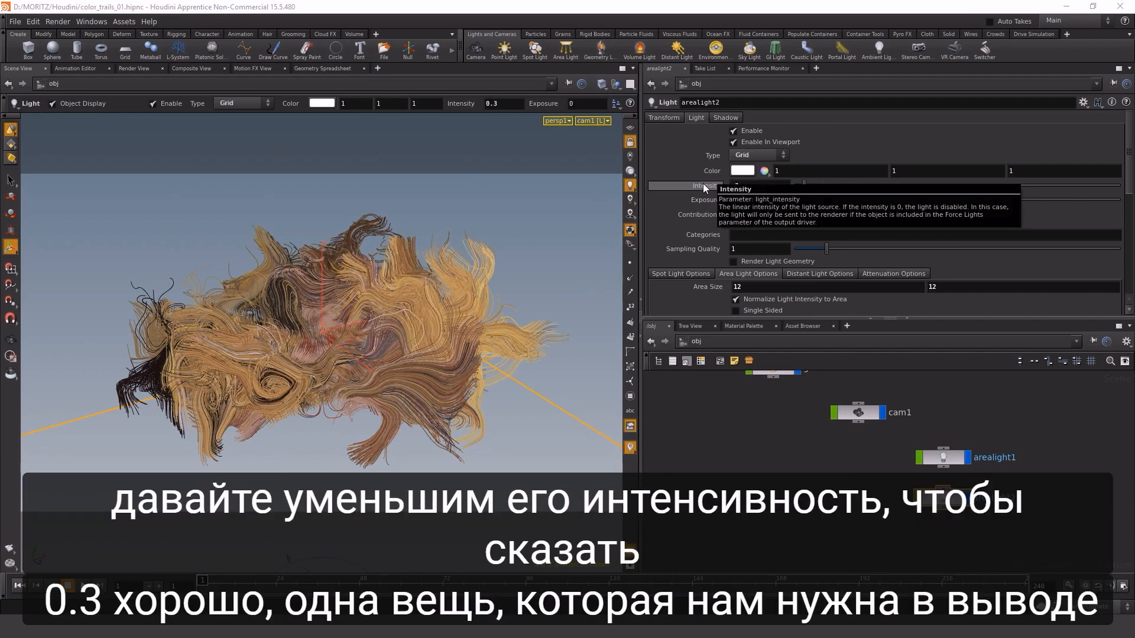
- Add a Mantra node in the out network and set its rendering engine to Physically Based Rendering
key(u)
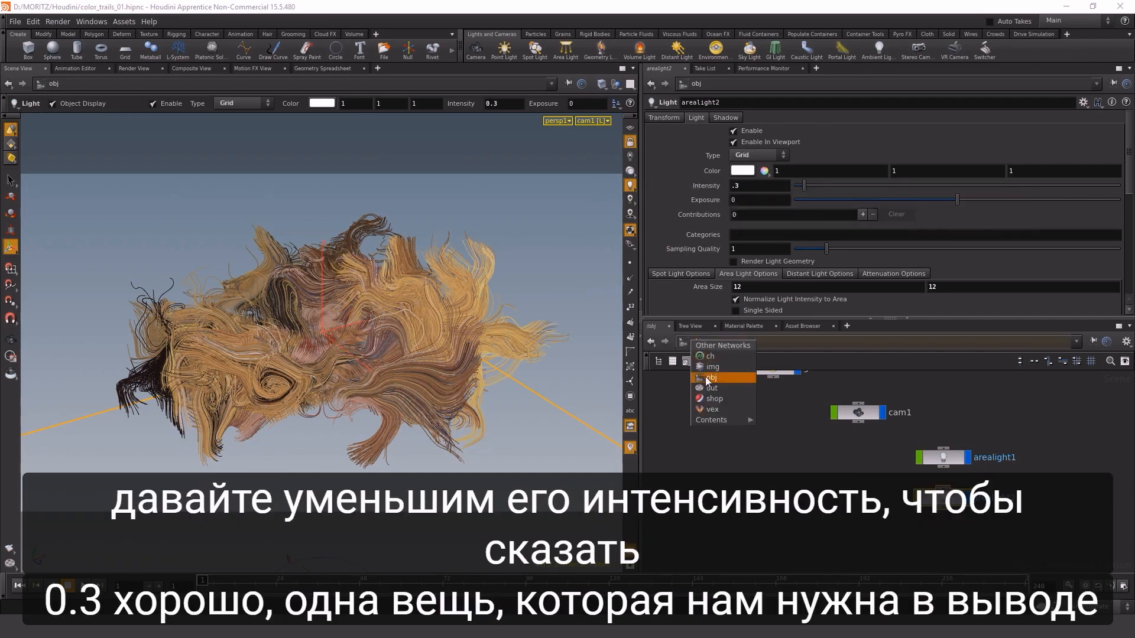
double_click(708, 389)
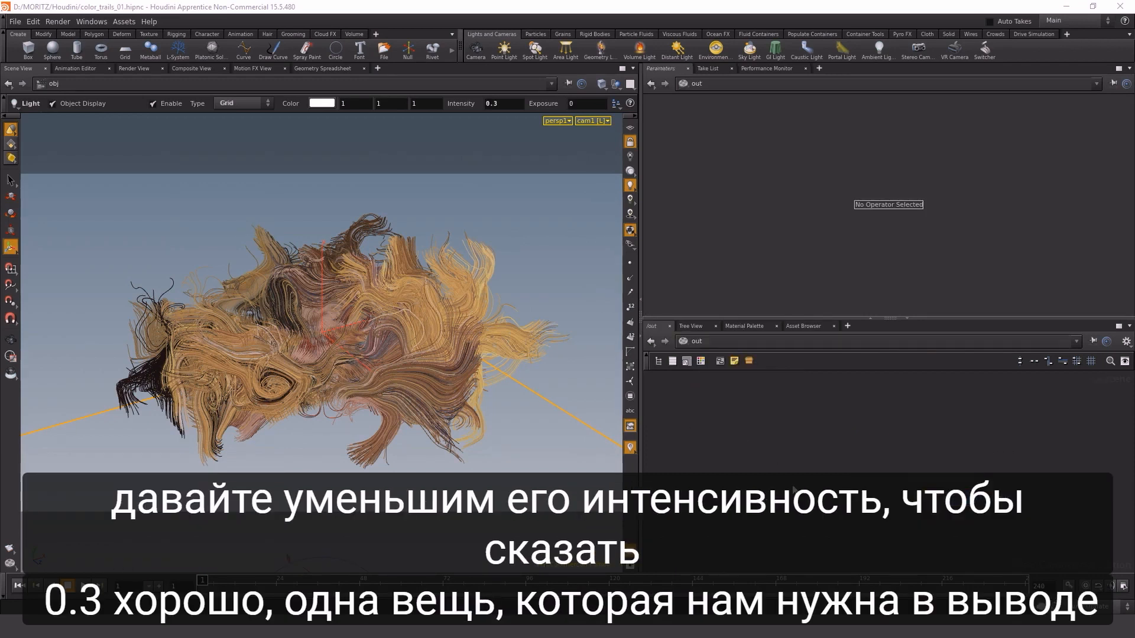
key(Tab)
text(mantra)
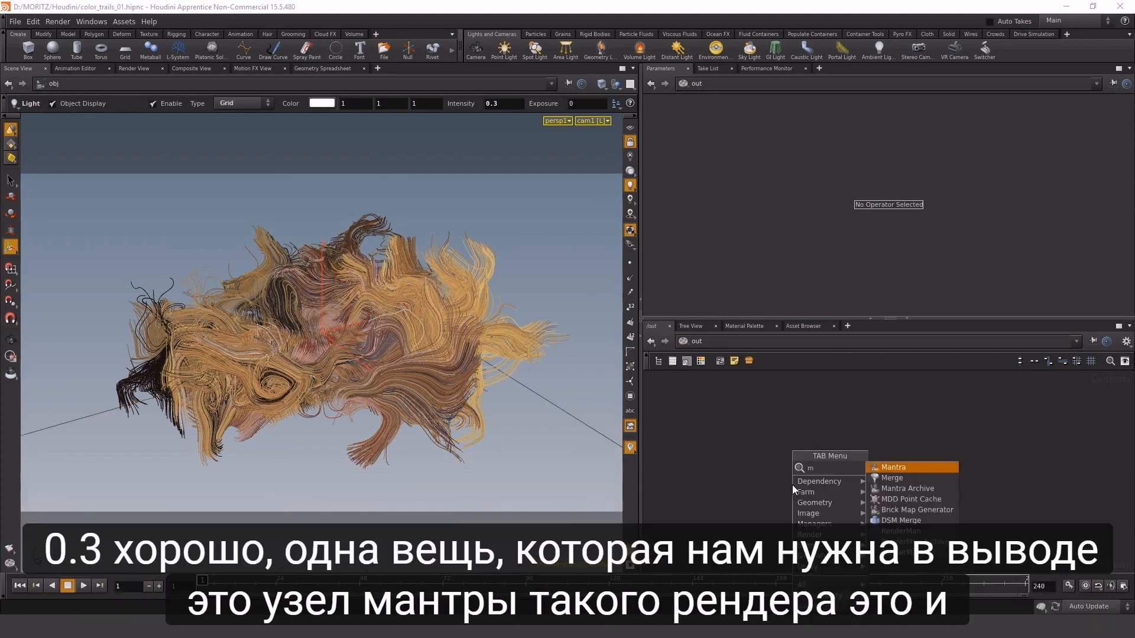
key(Return)
click(791, 484)
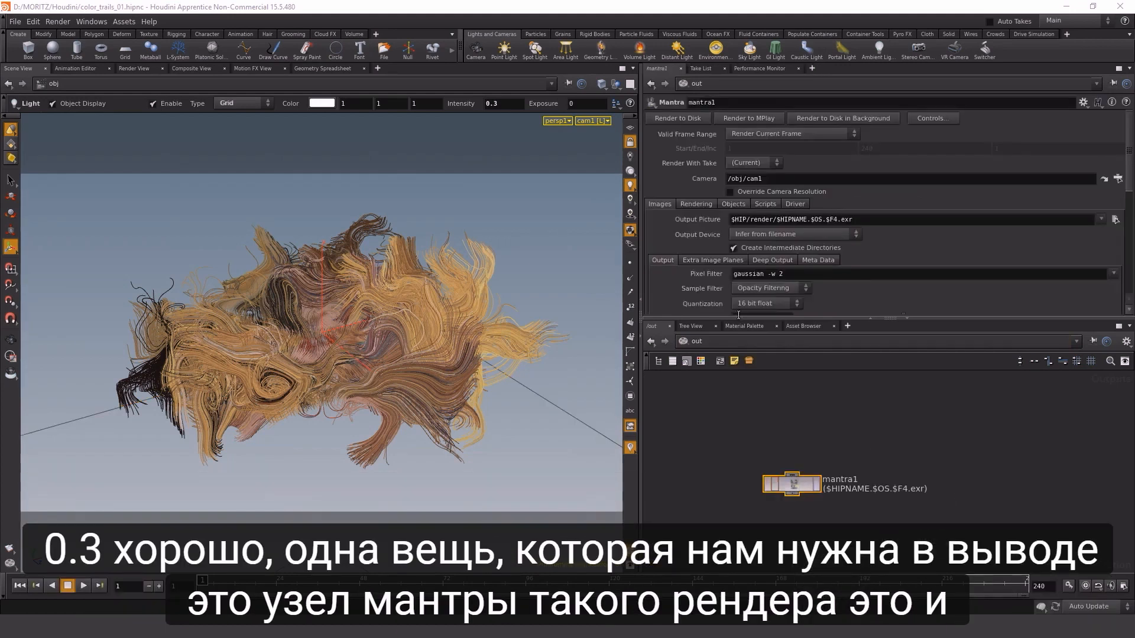
click(696, 204)
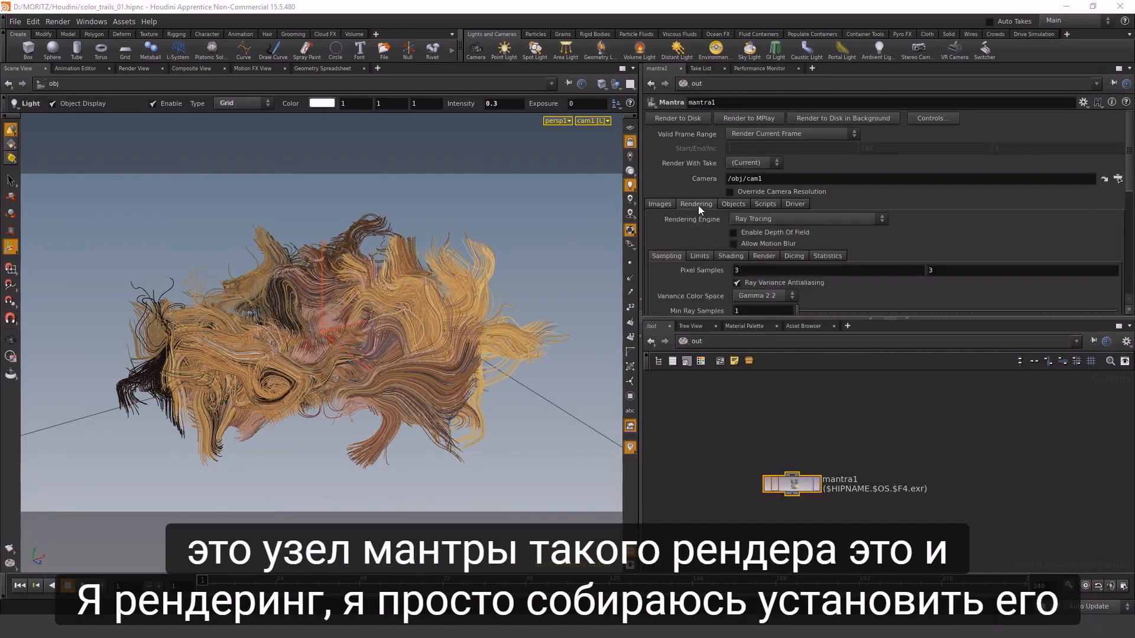
click(764, 219)
click(763, 260)
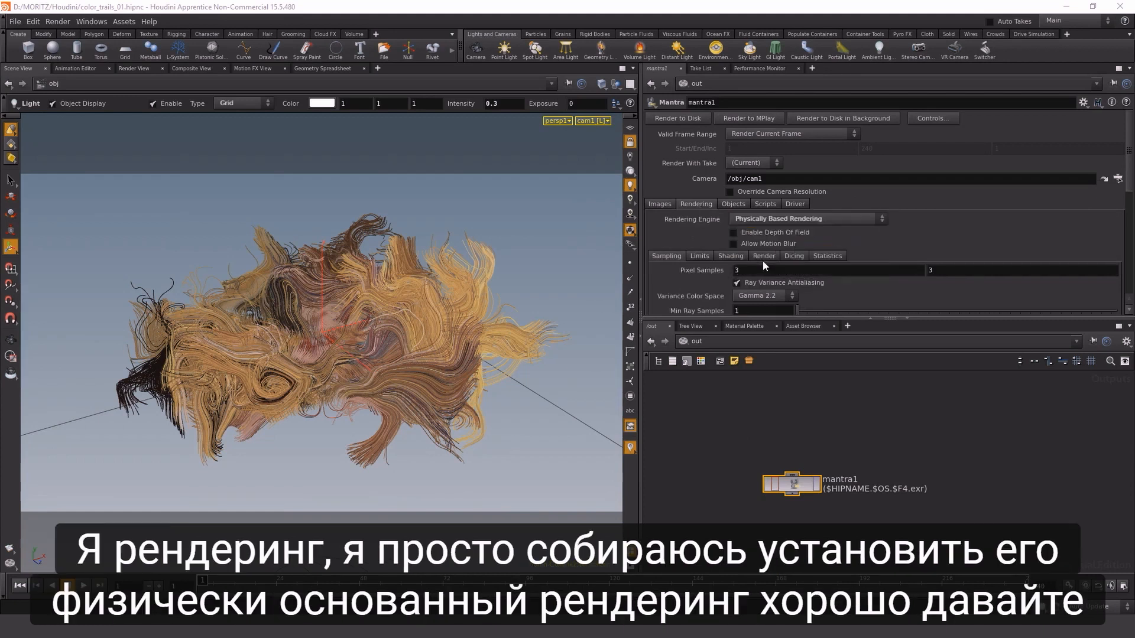
- Render the scene in the Render View through /obj/cam1
click(141, 69)
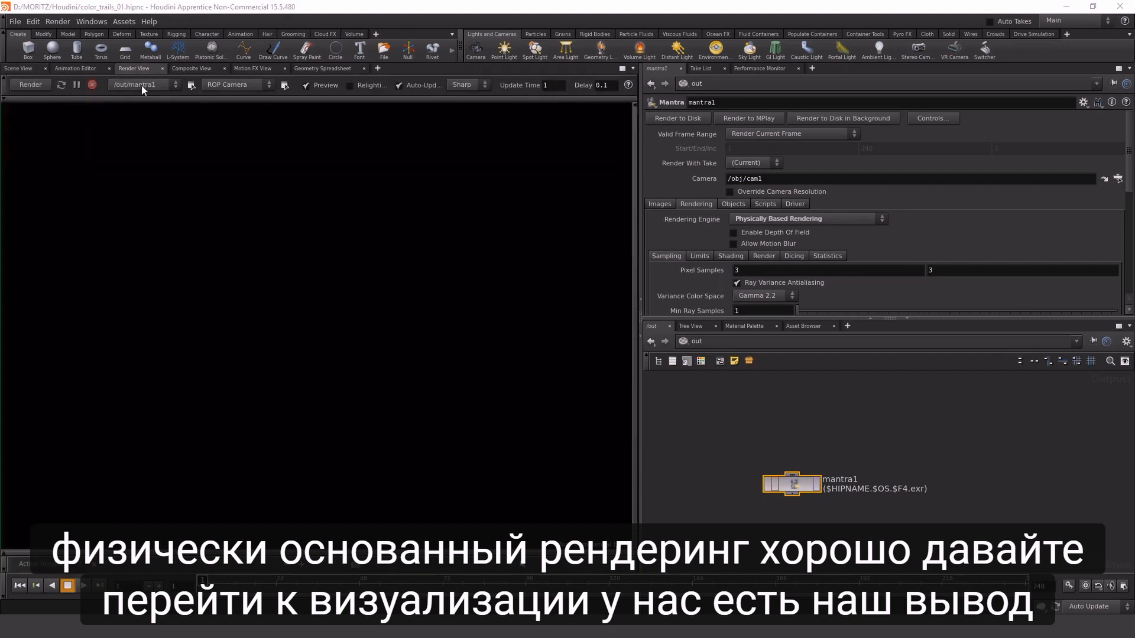
click(239, 86)
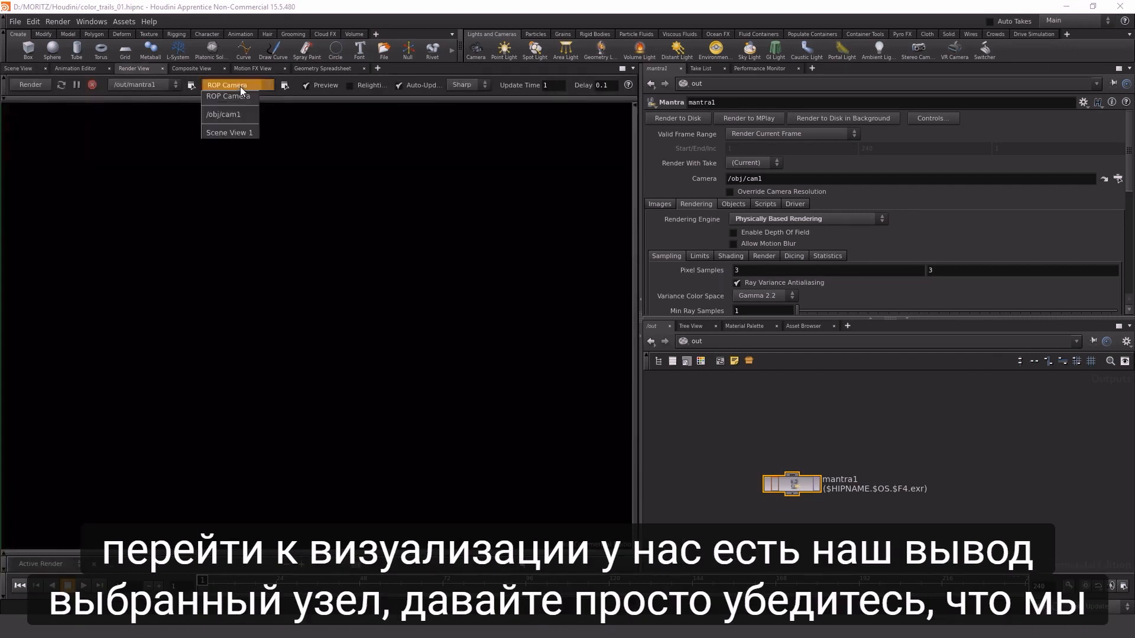
click(239, 118)
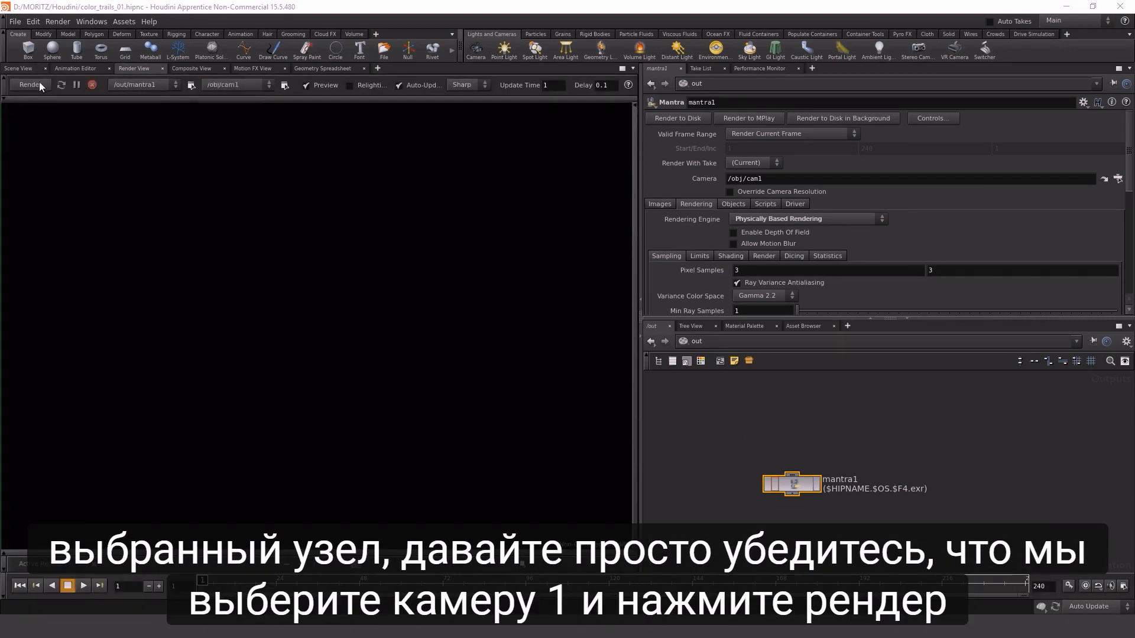
click(31, 85)
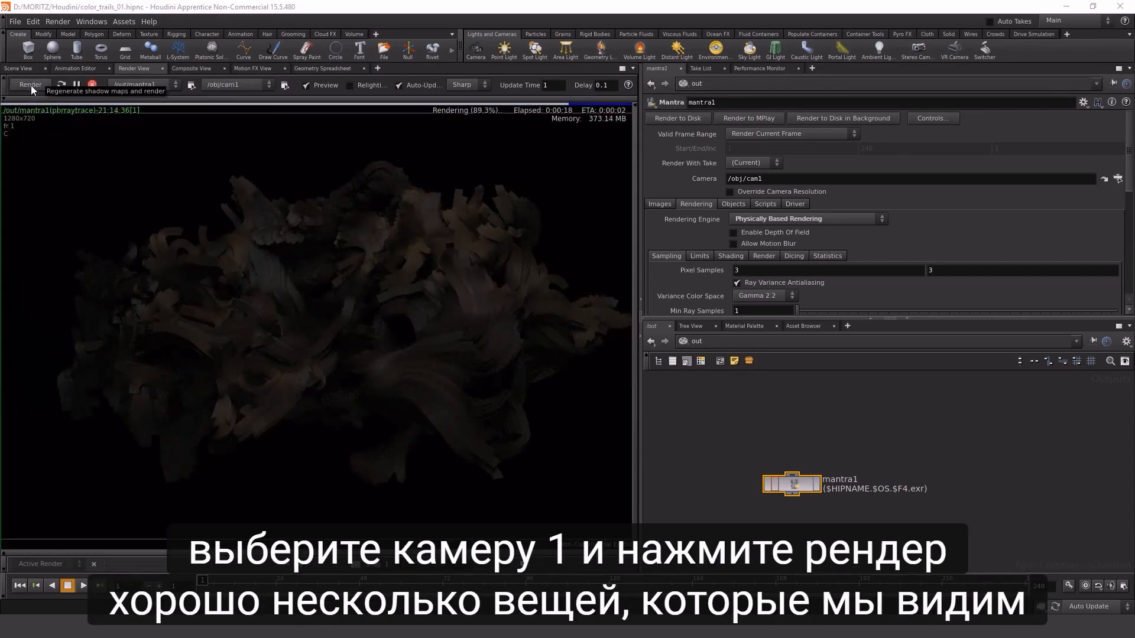
- Return to the object network and set arealight1's intensity to 10
click(686, 345)
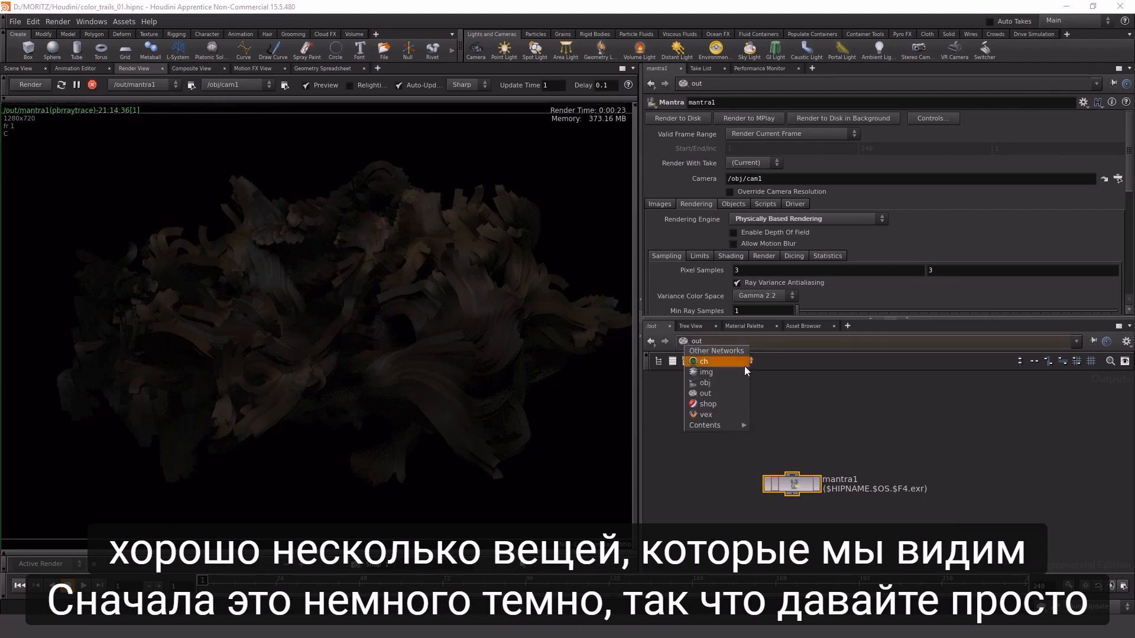
click(713, 384)
middle_drag(836, 448, 847, 484)
drag(1022, 472, 967, 511)
double_click(755, 184)
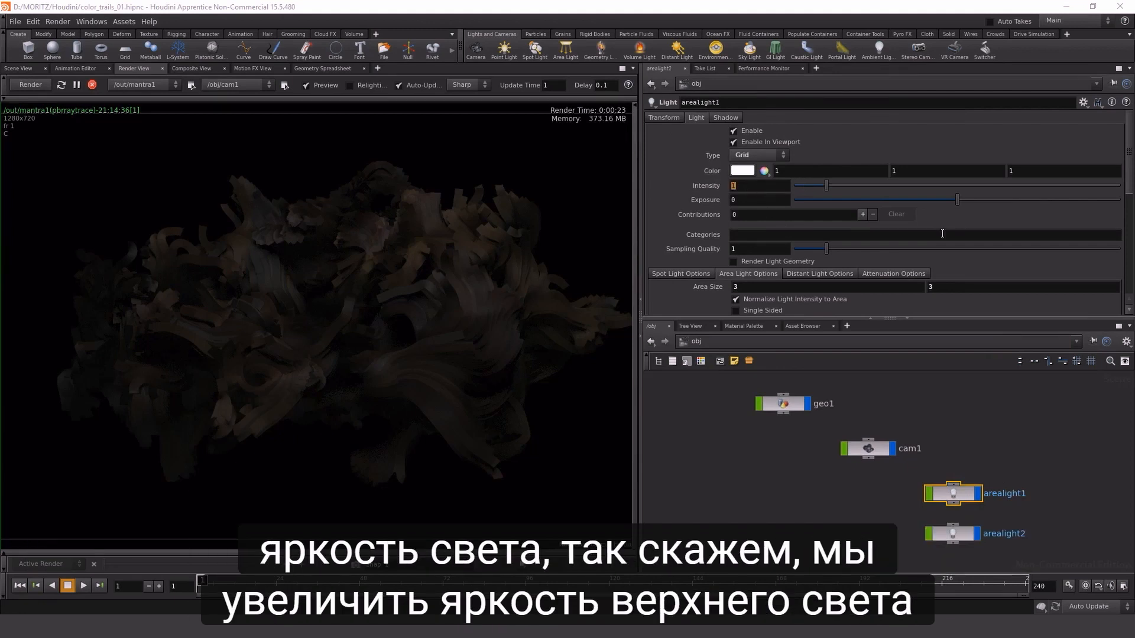
text(10)
key(Return)
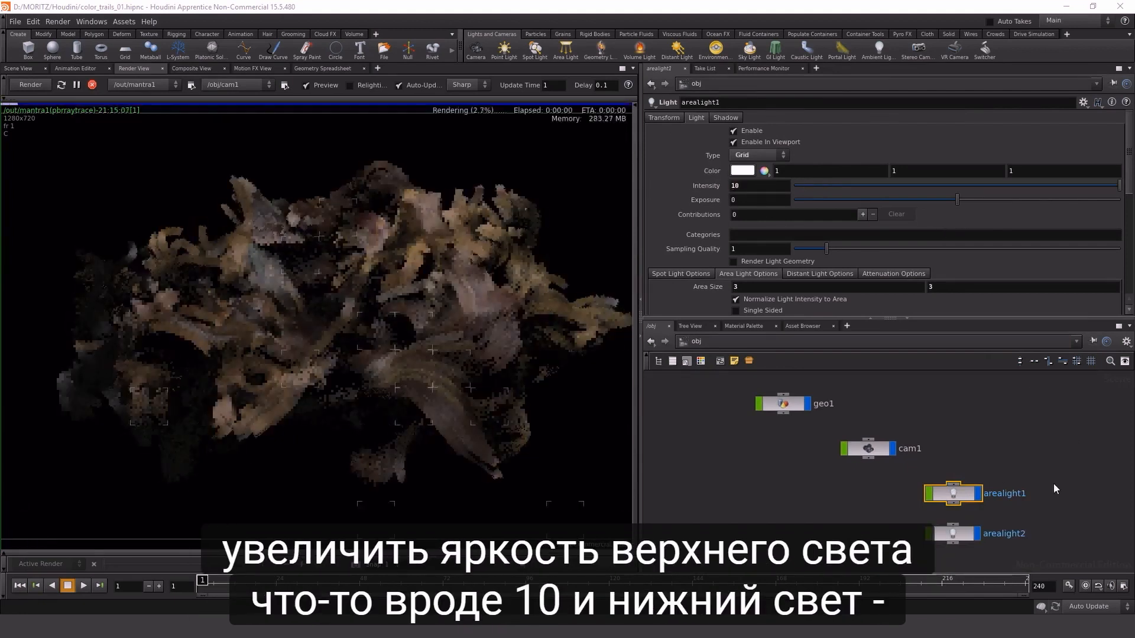
- Set arealight2's intensity to 2
click(963, 533)
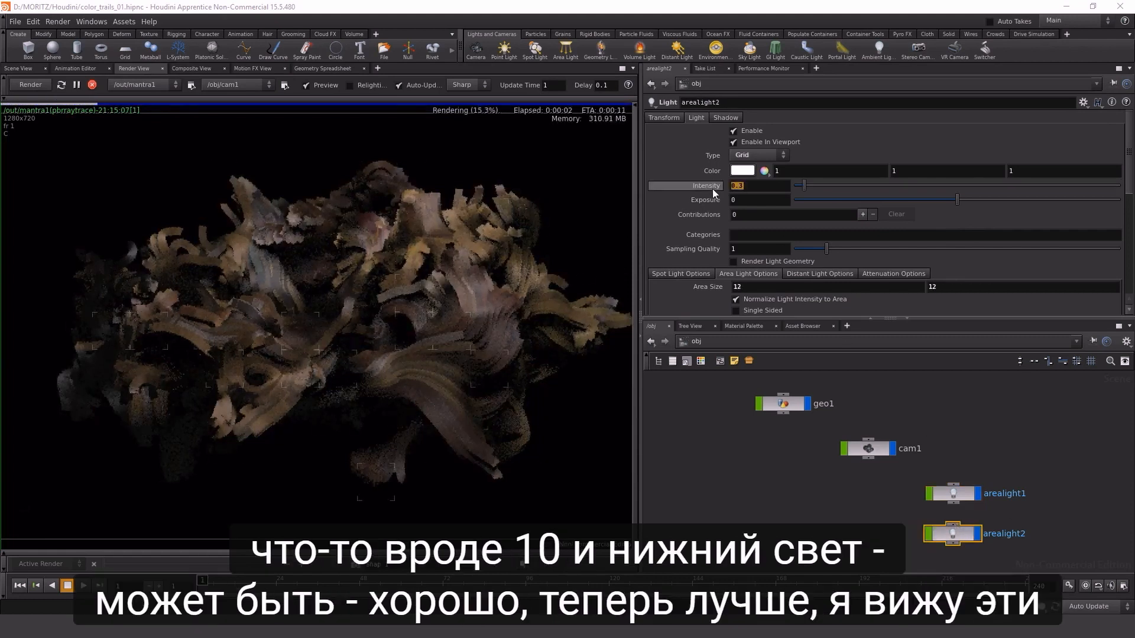
text(2)
key(Return)
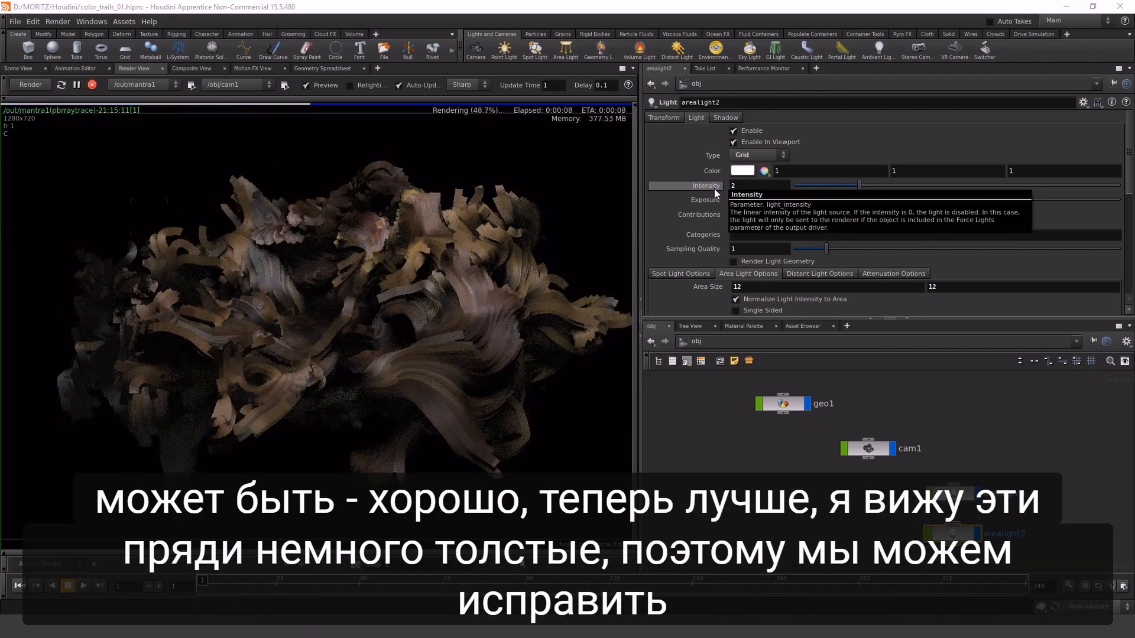
- Inside geo1, add an Attribute Create node and connect it below attribpromote1
click(783, 407)
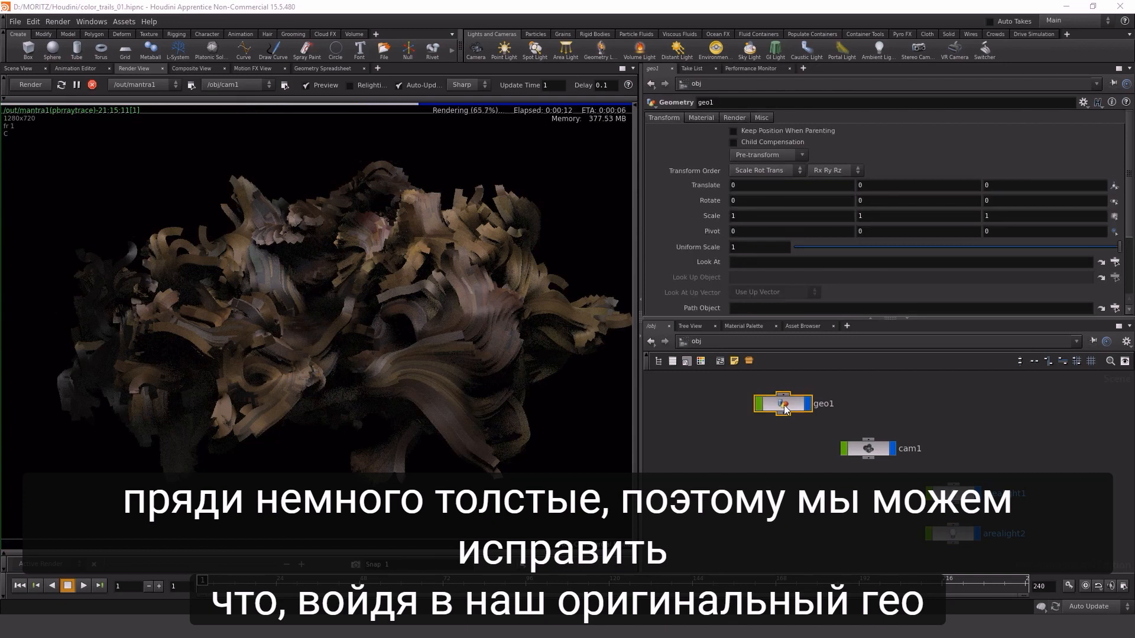
double_click(784, 406)
middle_drag(752, 477, 756, 418)
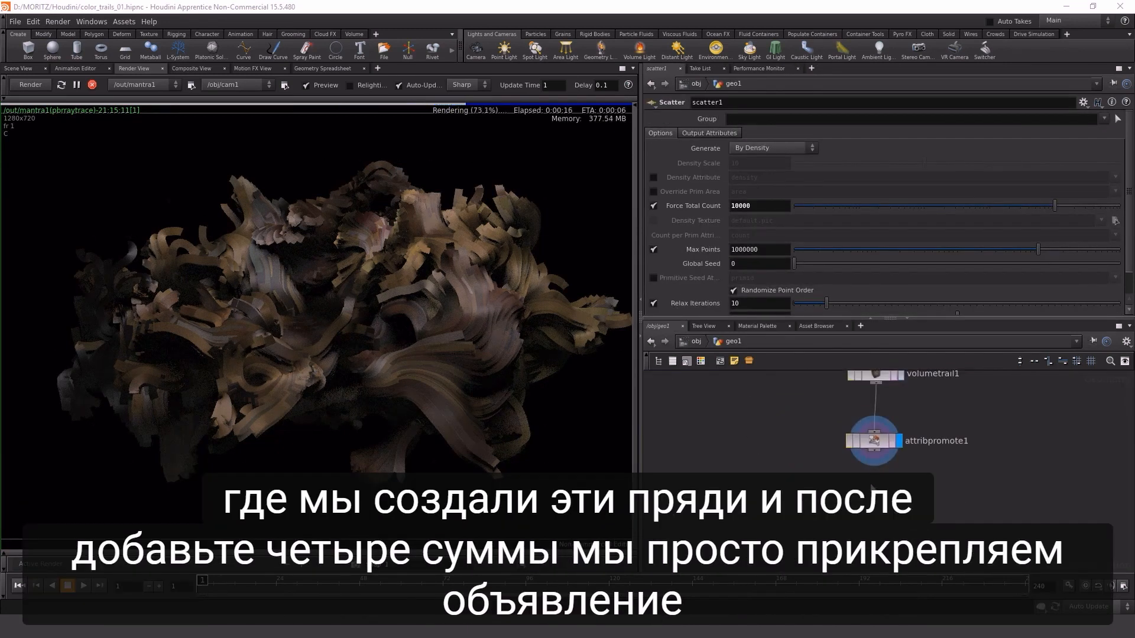
key(Tab)
text(att)
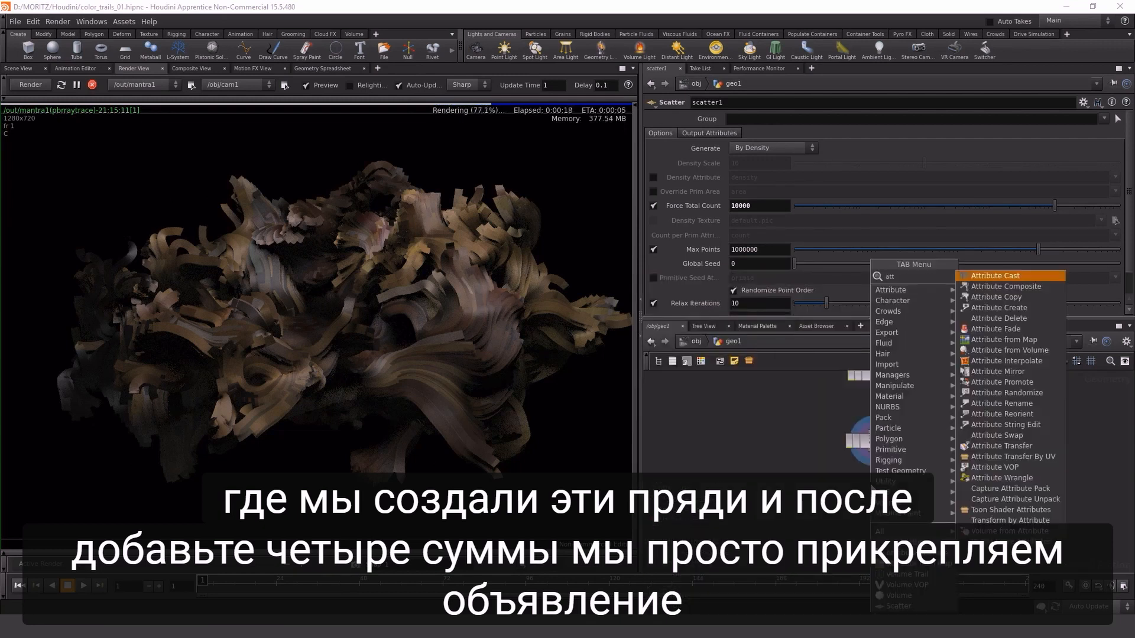
text(ribcre)
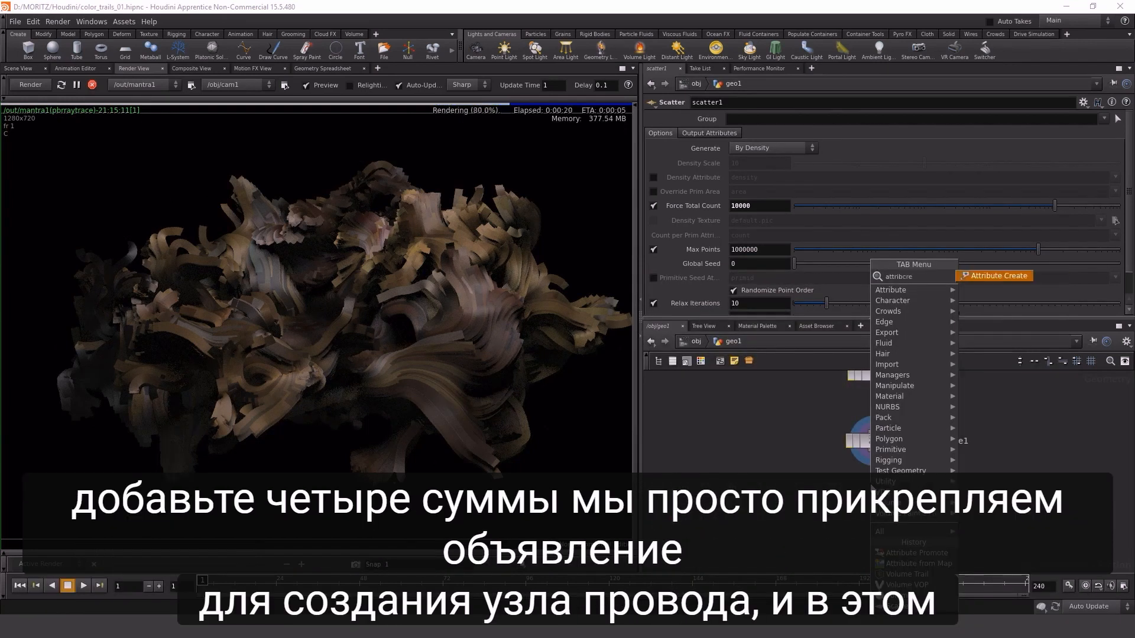
key(Return)
click(871, 484)
click(873, 458)
click(871, 472)
drag(875, 485, 878, 493)
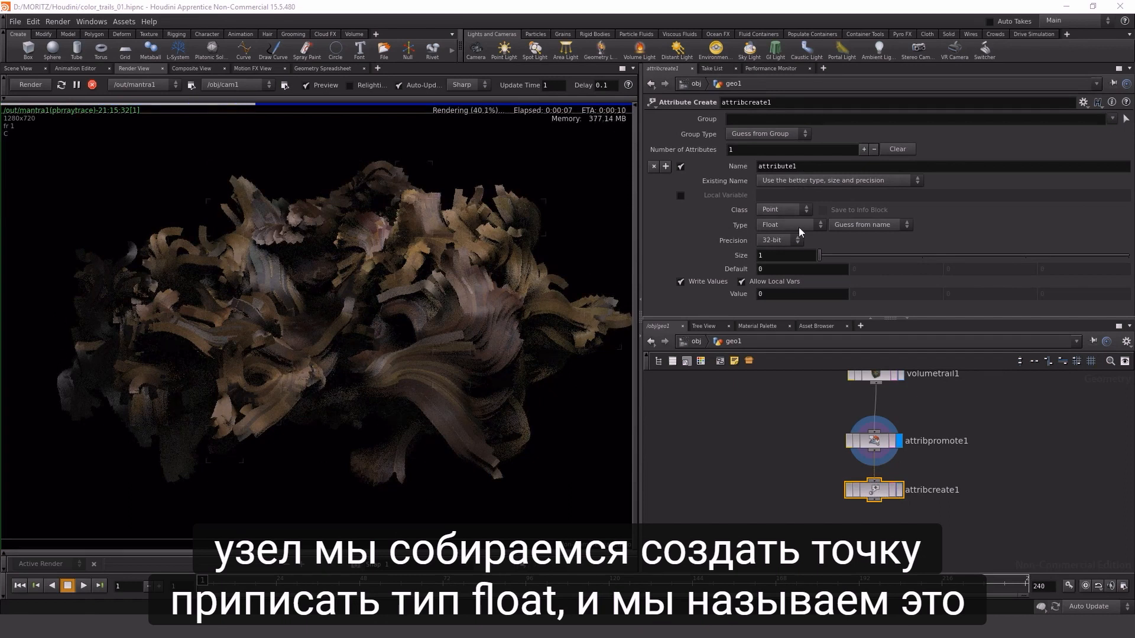
- Name the new point attribute width, set its value to 0.01, and display the attribcreate1 node
drag(798, 166, 726, 162)
text(width)
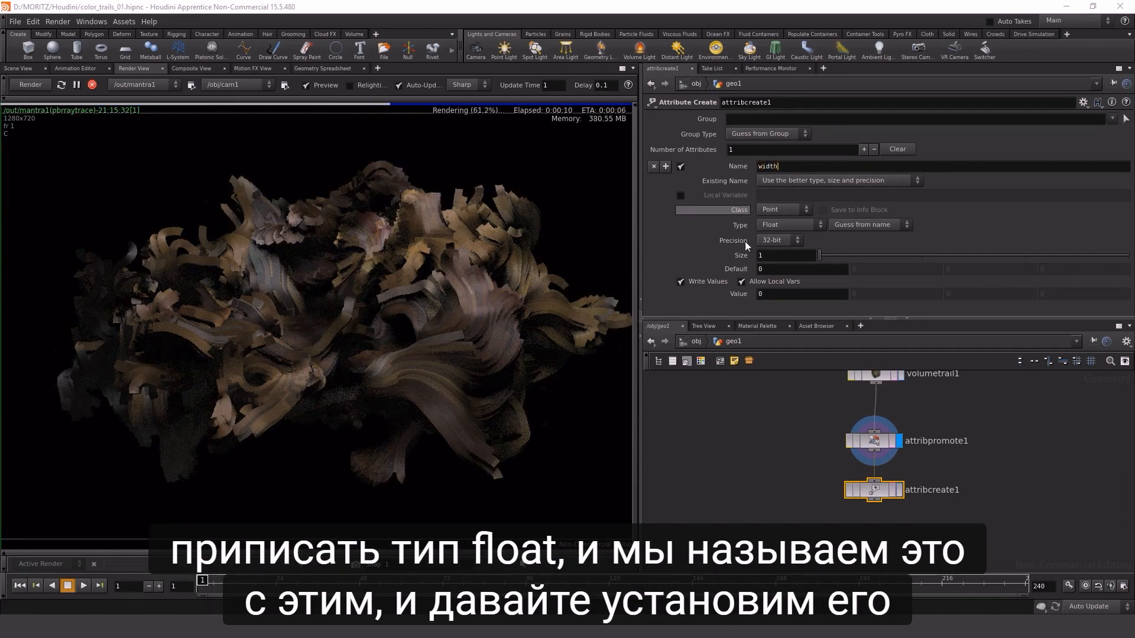
click(781, 269)
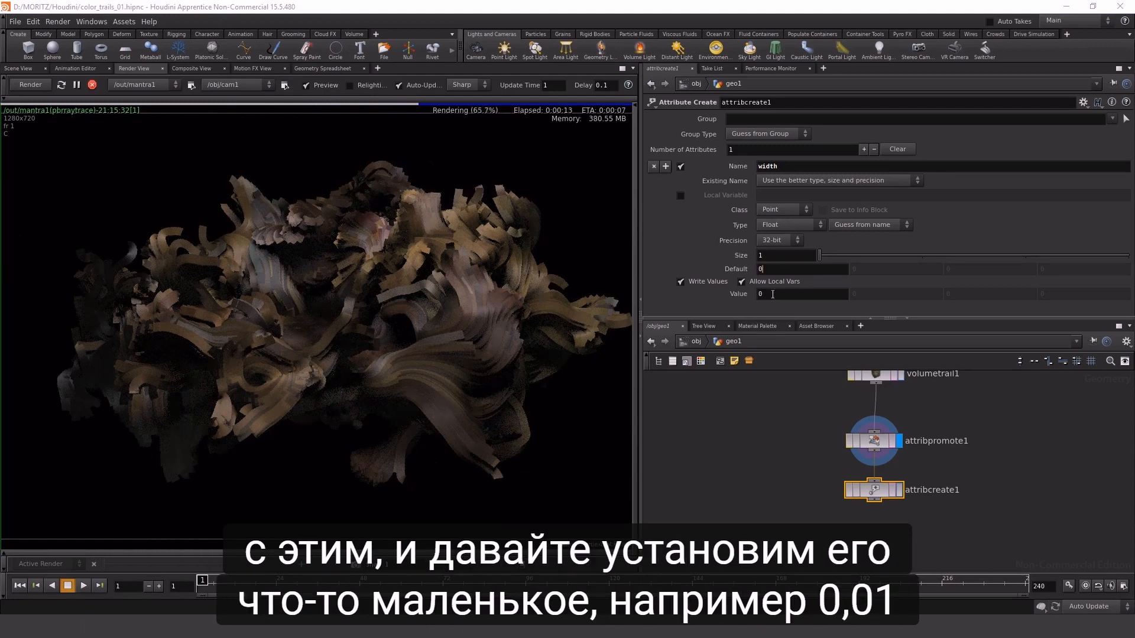
text(.01)
click(898, 490)
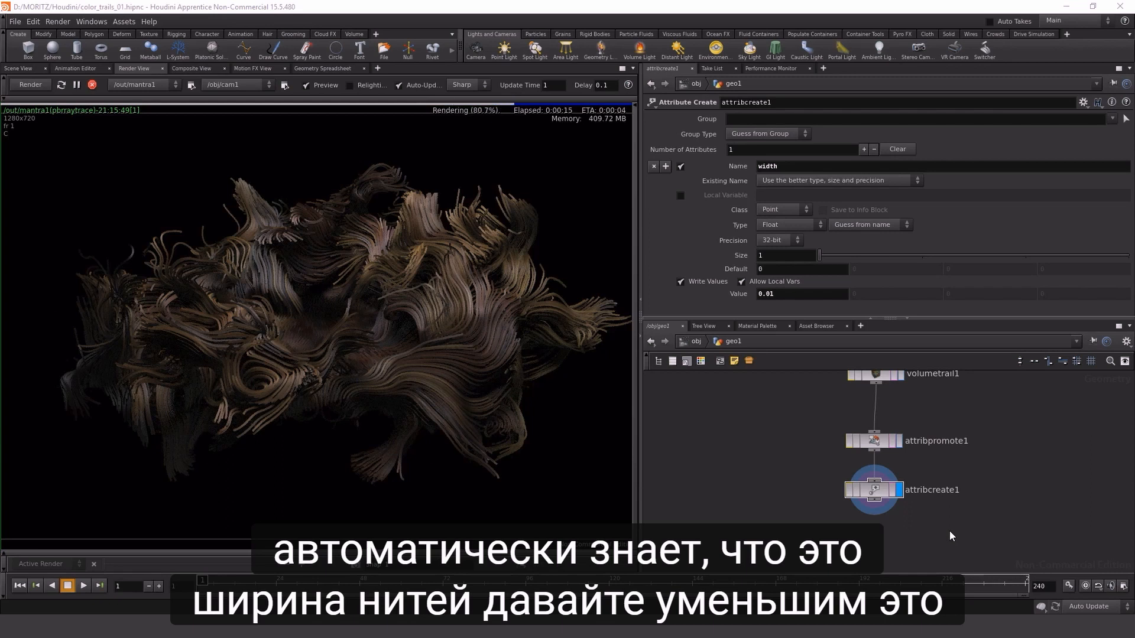
- Reduce the width attribute's value to 0.005
key(BackSpace)
text(05)
key(Return)
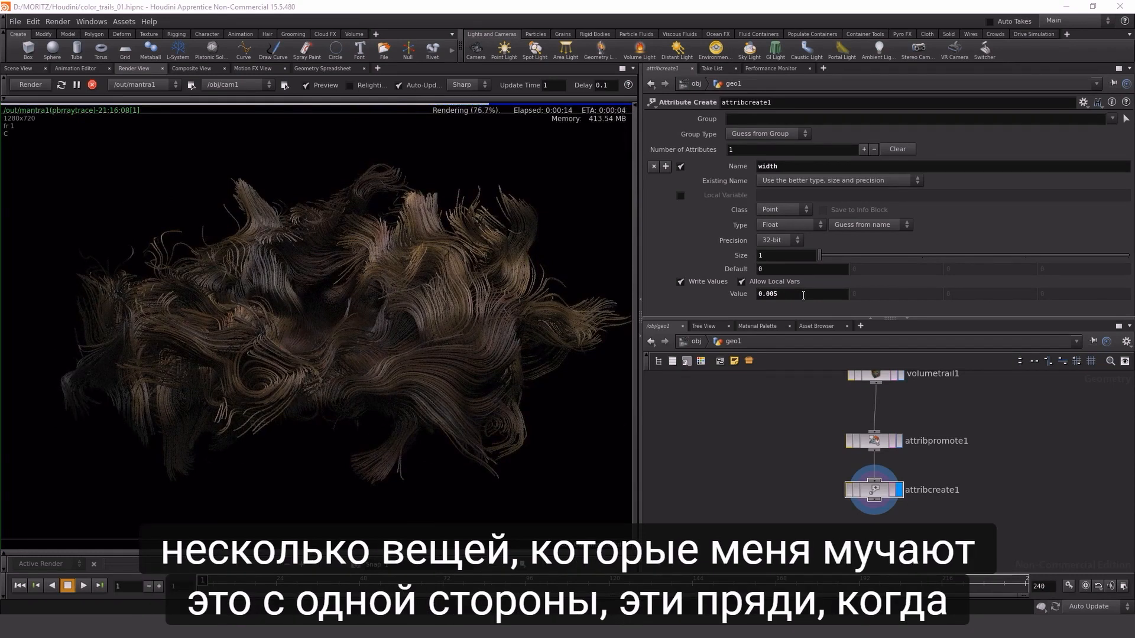
- Try a value of 1 for the width attribute, and restore it to 0.005
drag(803, 295, 719, 302)
text(1)
key(Return)
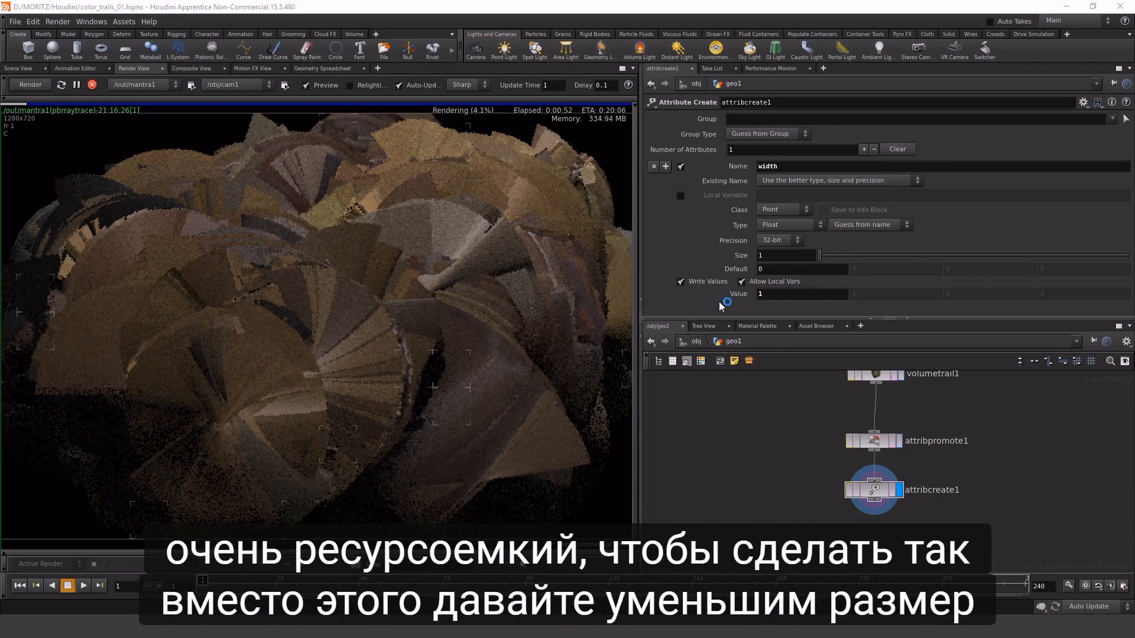
drag(768, 295, 733, 295)
text(.005)
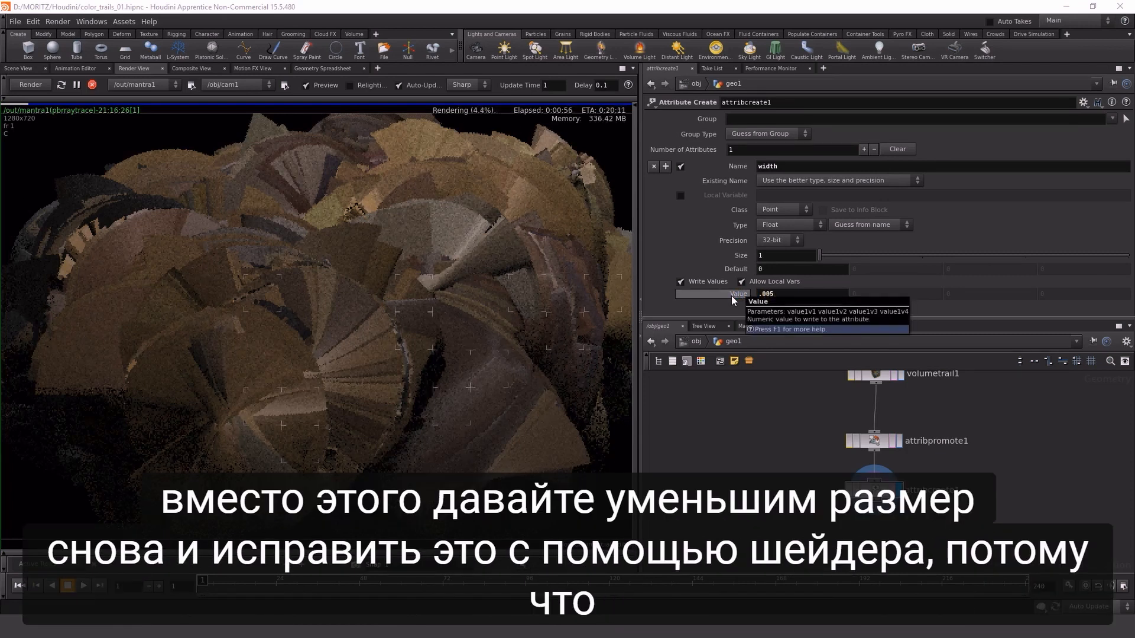
key(Return)
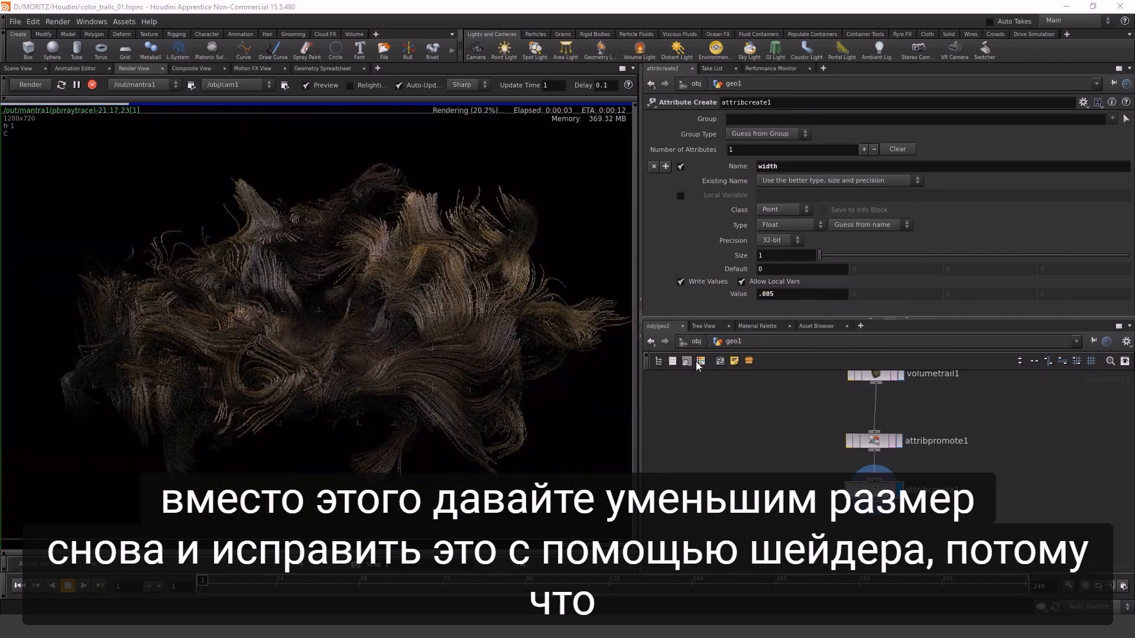
- Add a Mantra Surface material node in the shop network
click(689, 341)
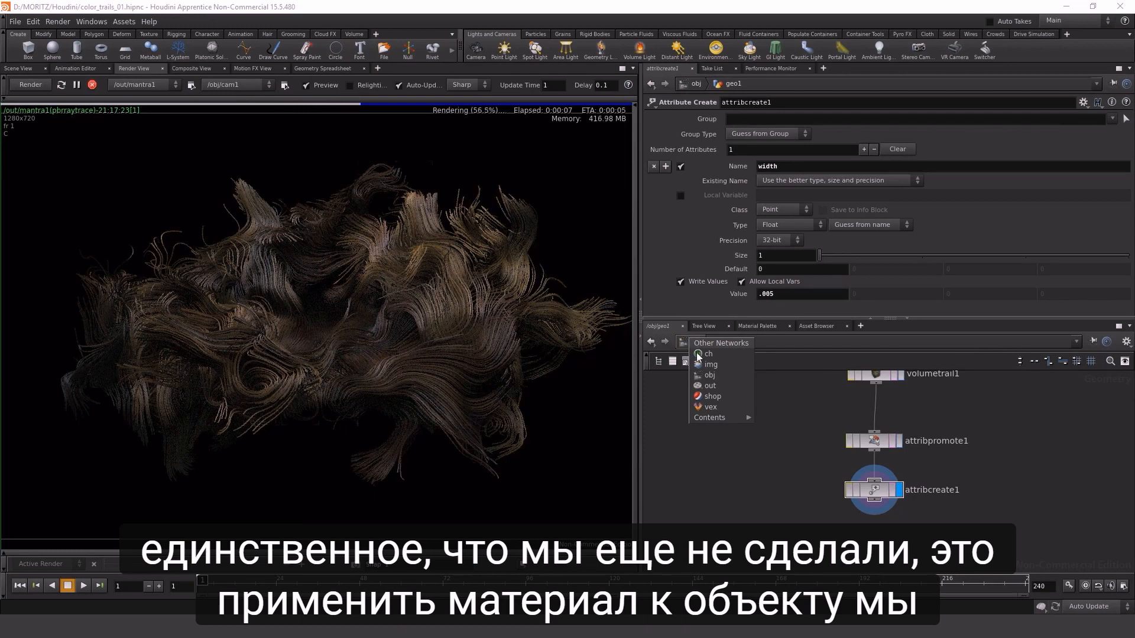
click(720, 398)
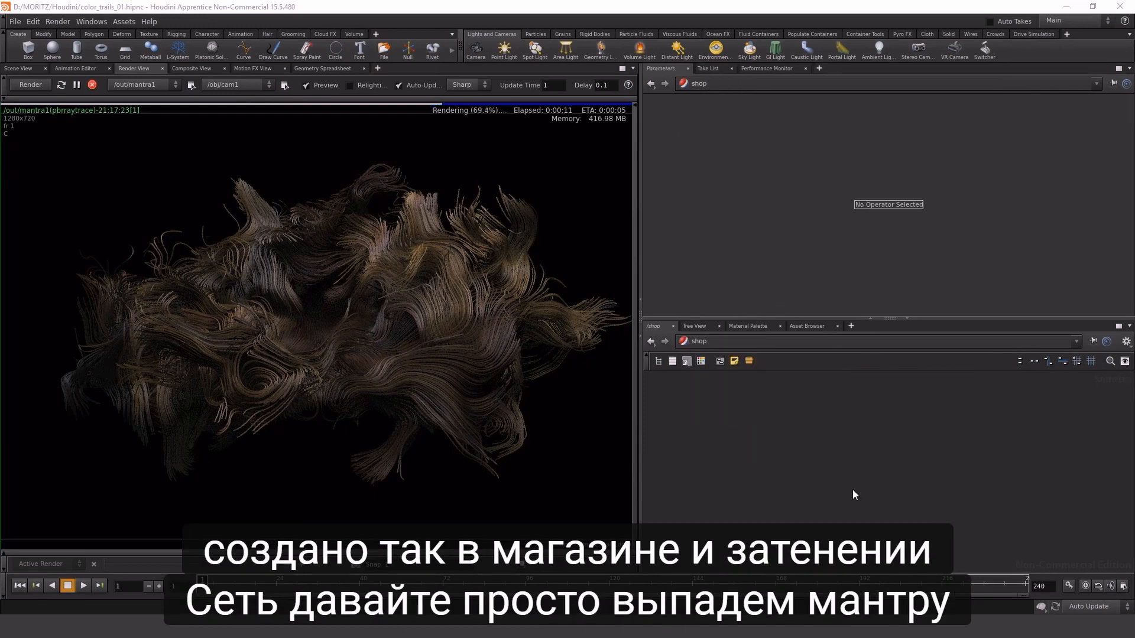
key(Tab)
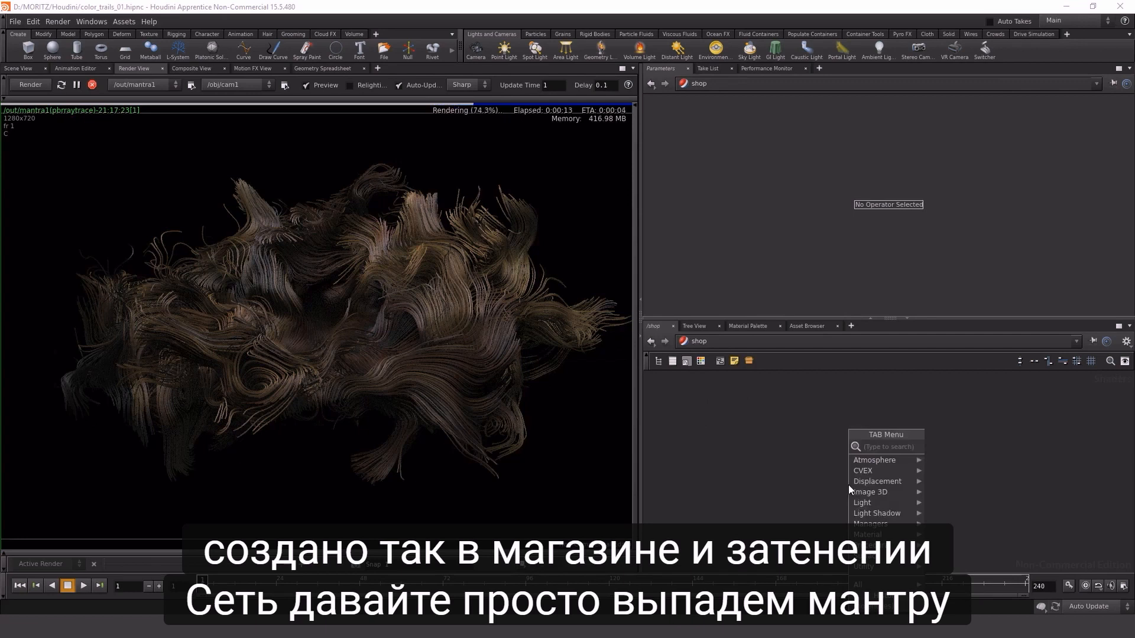
mouse_move(869, 534)
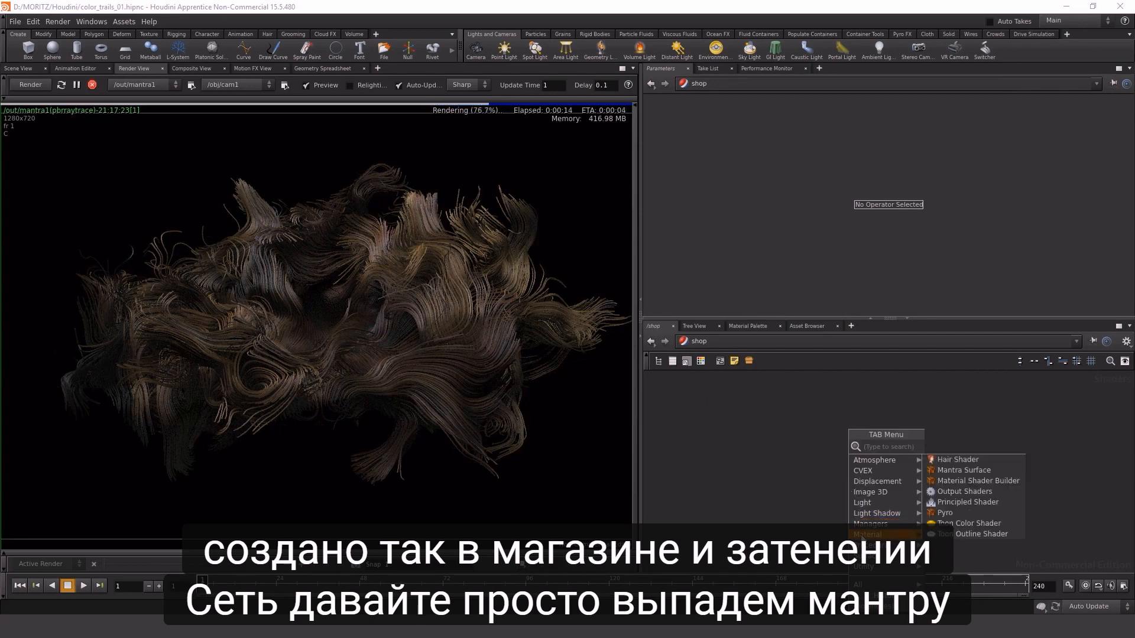
click(960, 471)
click(849, 452)
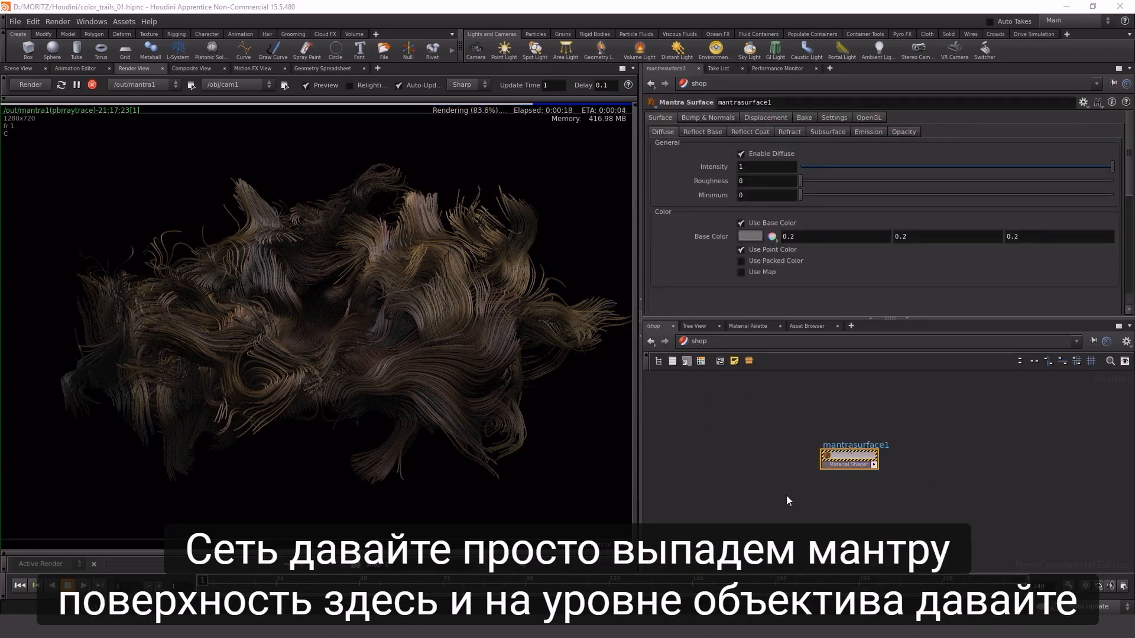
- At object level, assign the material /shop/mantrasurface1 to geo1
click(698, 341)
click(715, 382)
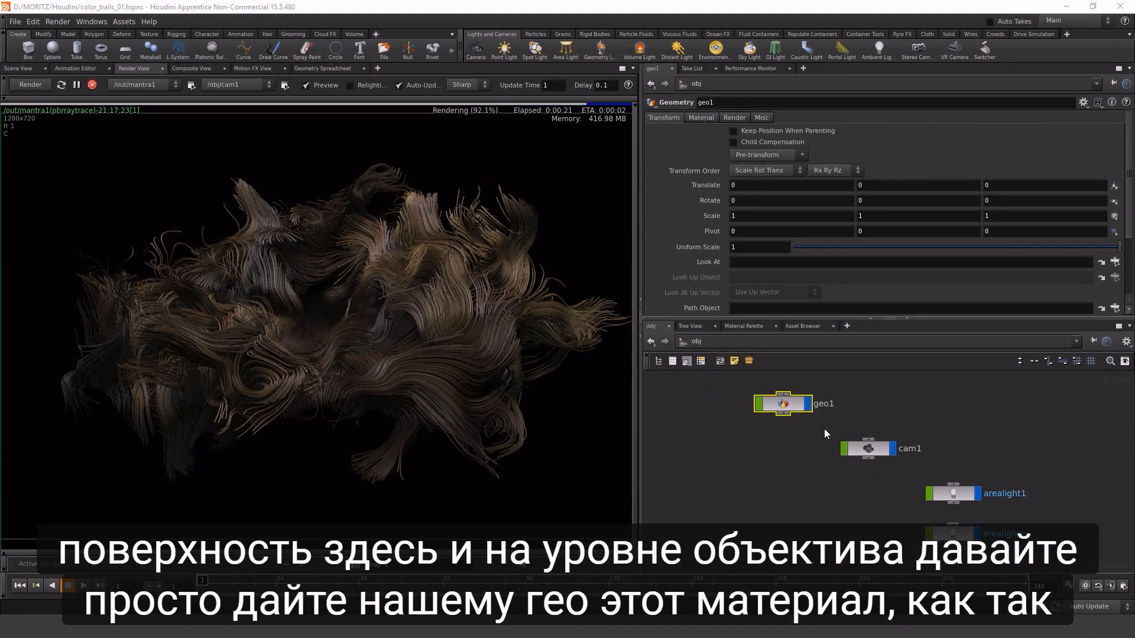
click(701, 117)
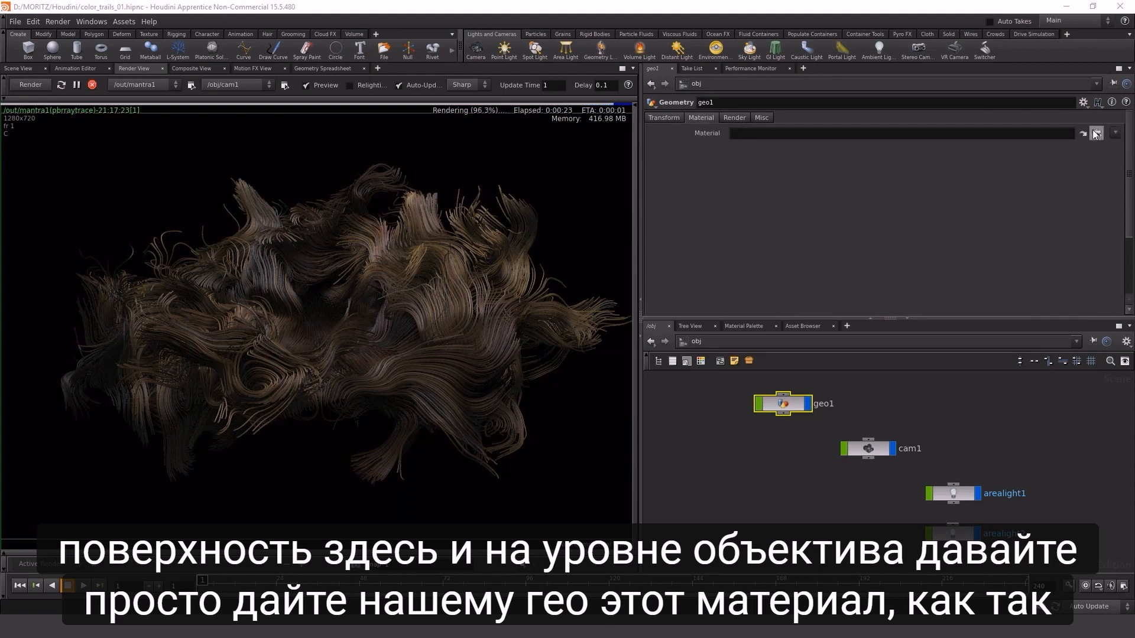
click(1088, 128)
click(991, 70)
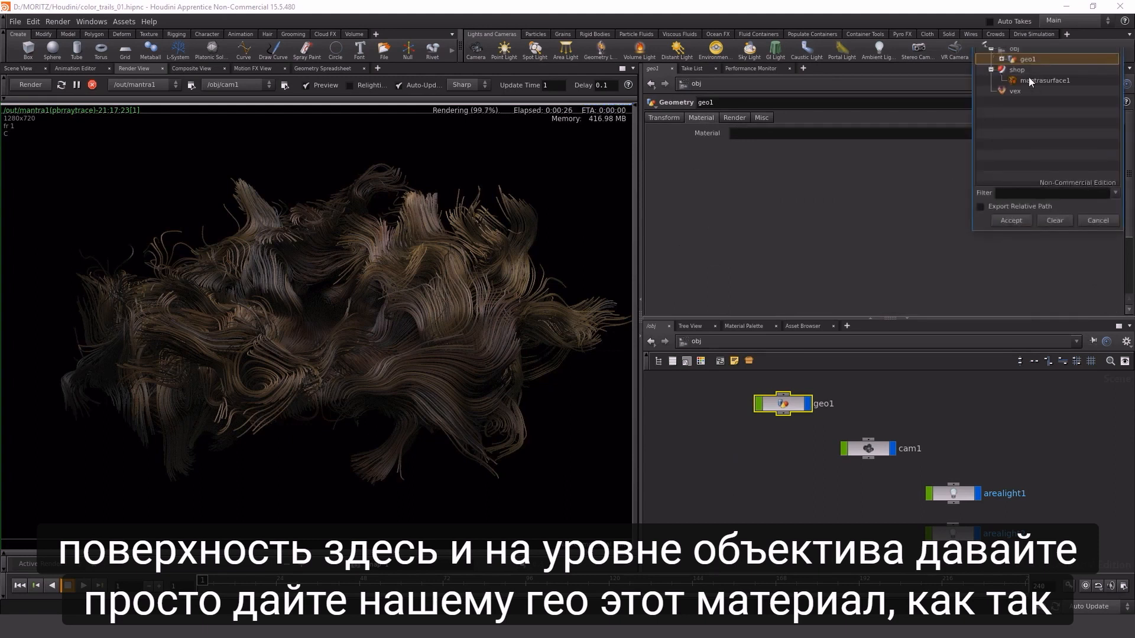
double_click(1028, 81)
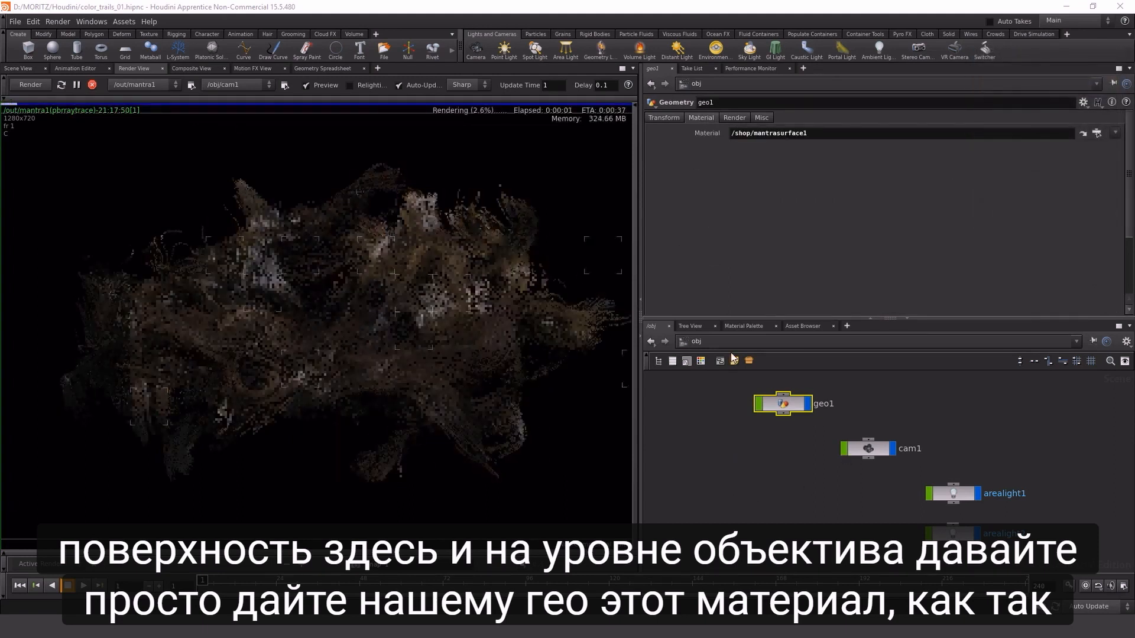
- Set the base color of mantrasurface1 in the shop network to pure white with a value of 1
click(697, 342)
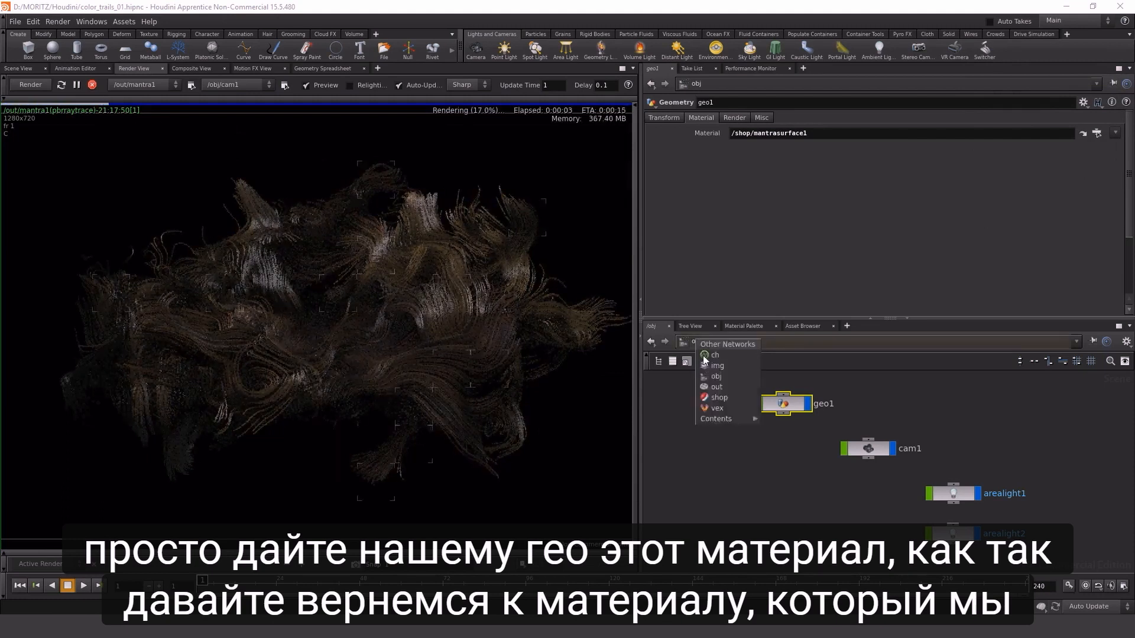
click(718, 403)
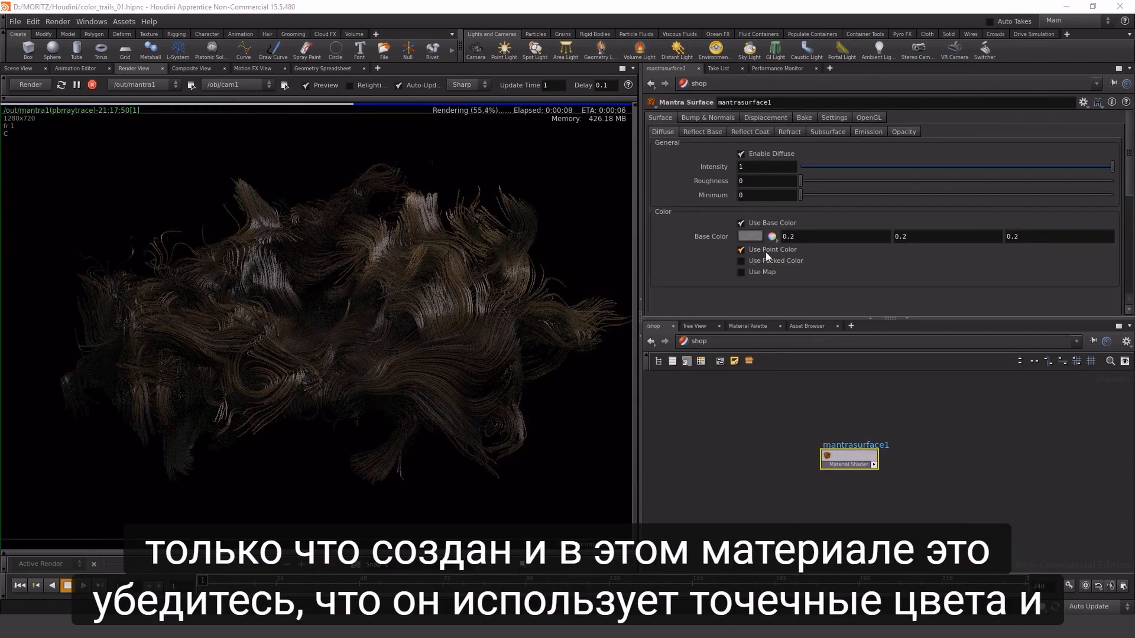
click(750, 235)
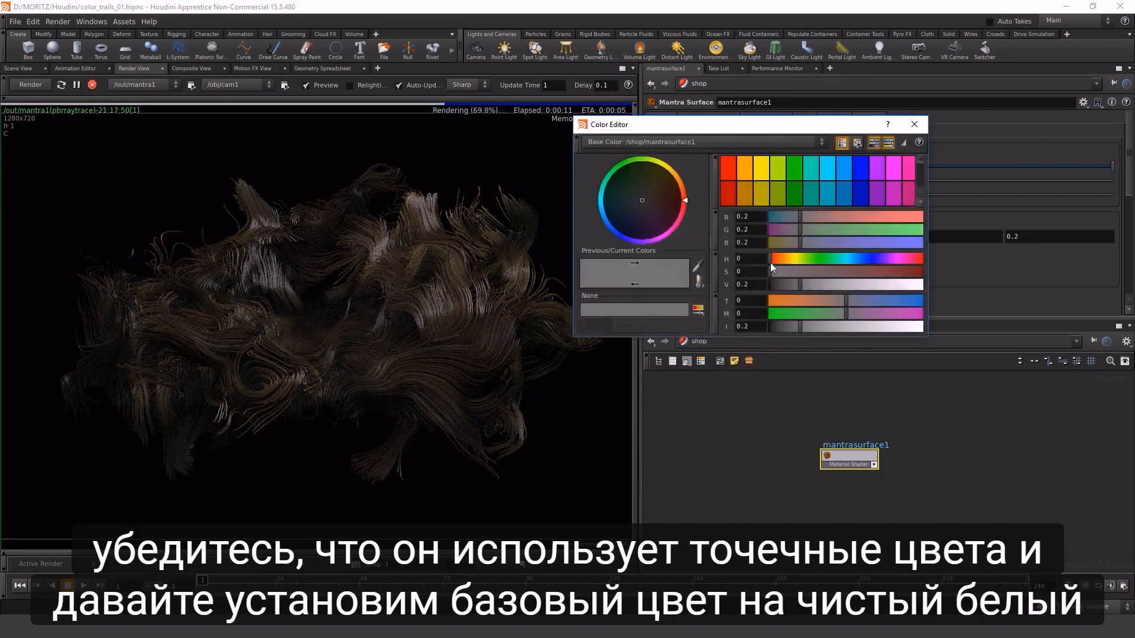
drag(758, 284, 717, 286)
text(1)
key(Return)
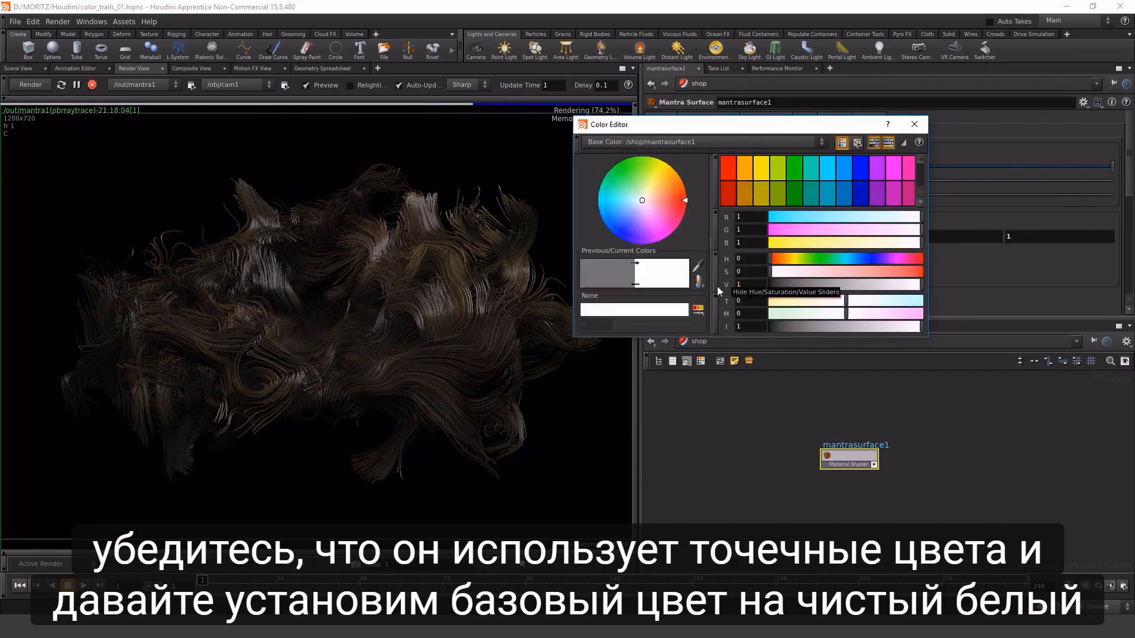
click(914, 124)
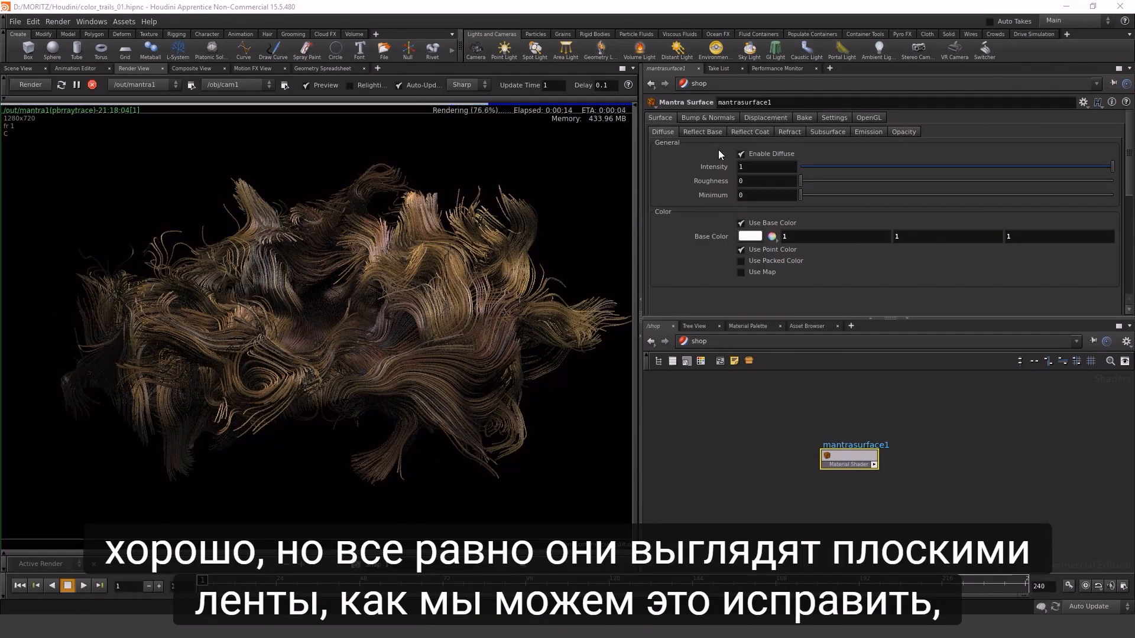
- Allow editing of mantrasurface1's contents, open its shader network, and widen the network pane
right_click(848, 456)
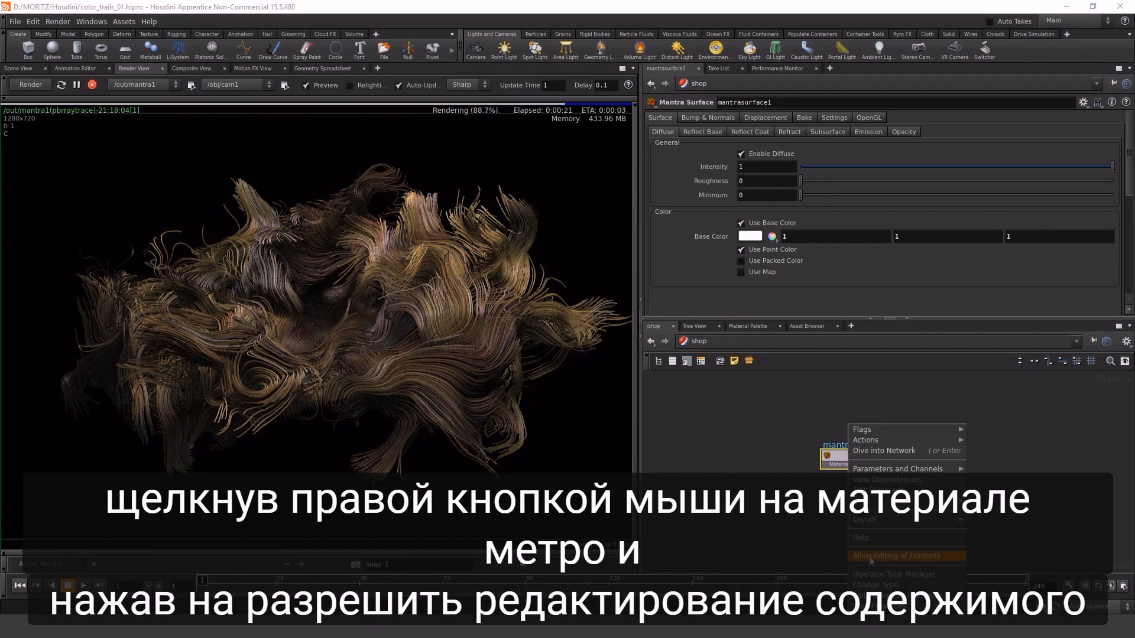
click(917, 557)
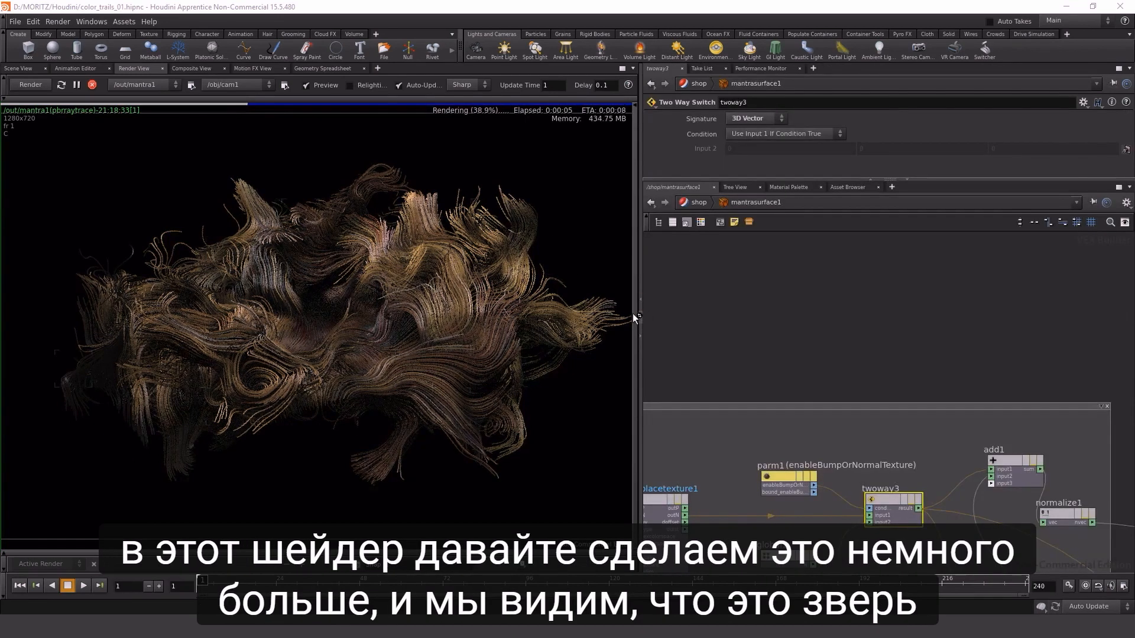
drag(638, 315, 470, 315)
drag(342, 290, 336, 290)
- Locate the surfaceModel node in the shader network and add a Hair Normal node beside it
scroll(753, 398, down, 4)
middle_drag(855, 388, 825, 282)
middle_drag(932, 410, 850, 249)
scroll(934, 469, down, 10)
middle_drag(948, 482, 853, 328)
middle_drag(967, 460, 861, 377)
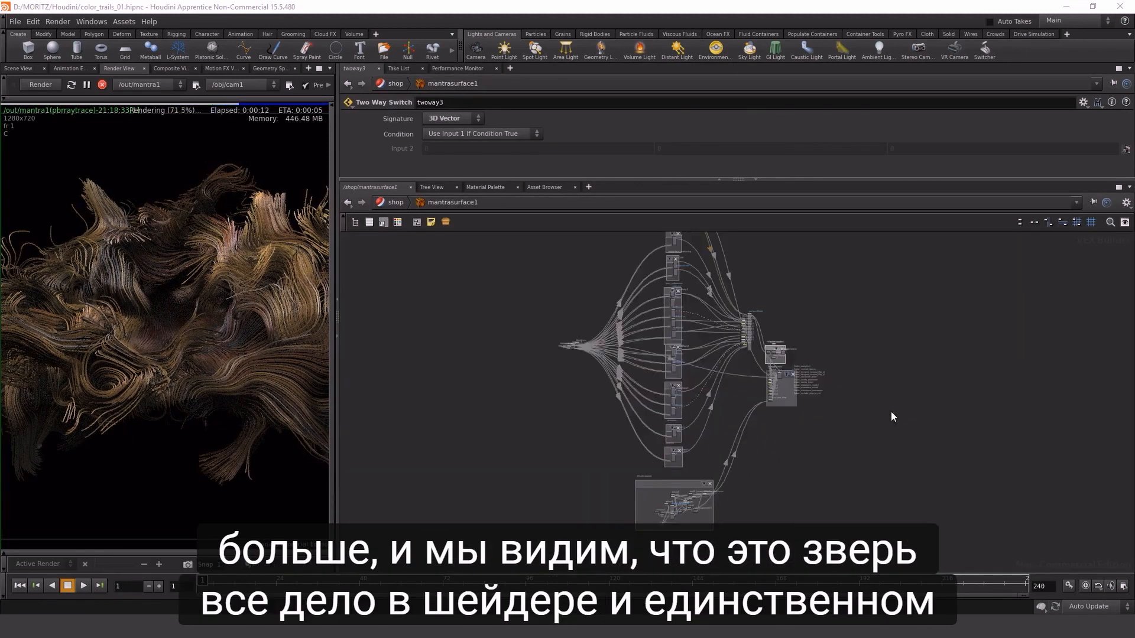
scroll(836, 368, up, 10)
middle_drag(747, 329, 880, 437)
scroll(818, 388, up, 5)
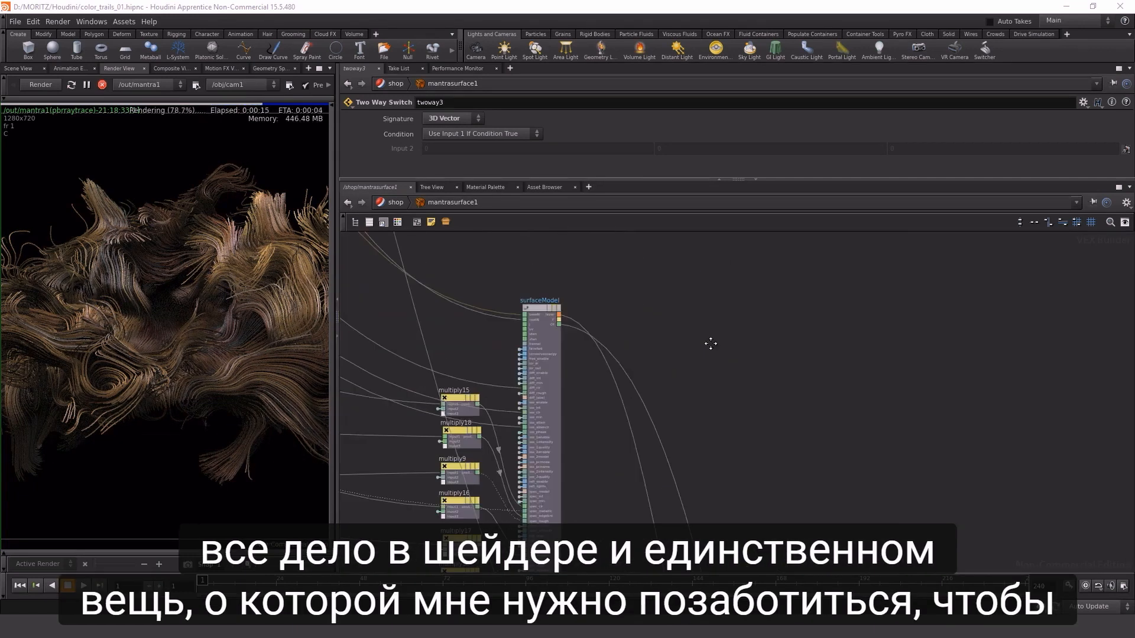
middle_drag(710, 343, 953, 479)
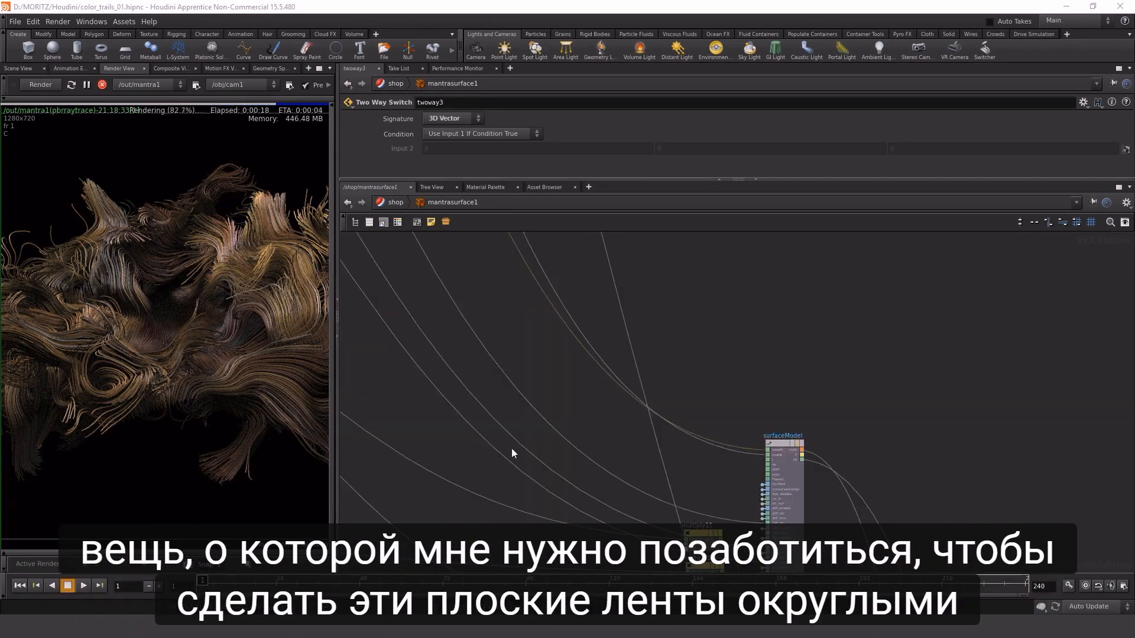
scroll(785, 367, up, 4)
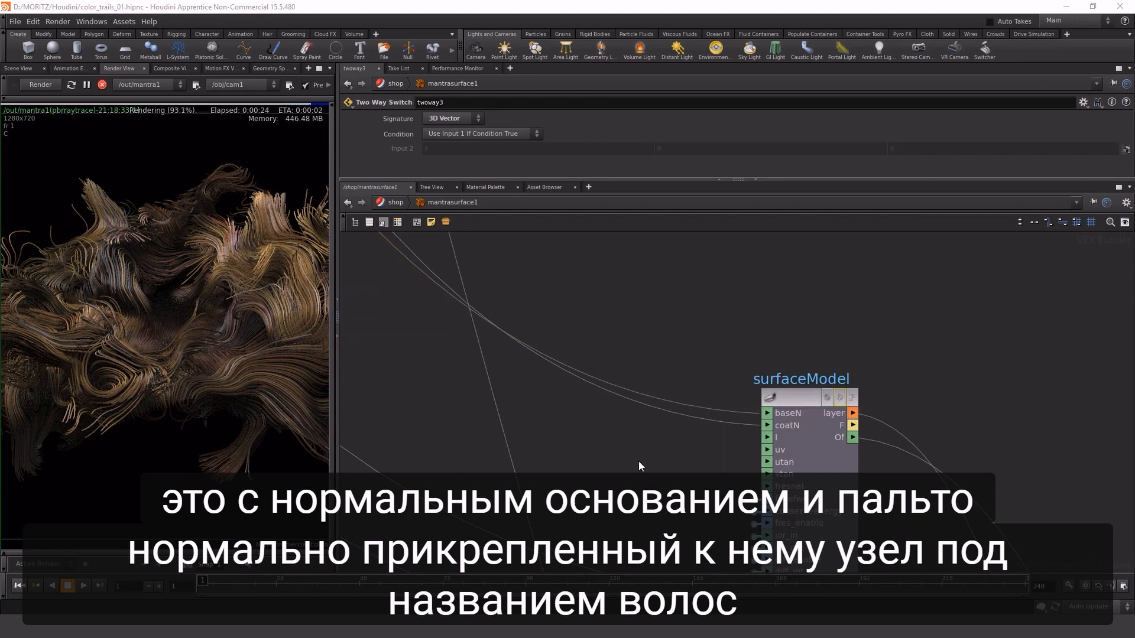
key(Tab)
text(hair)
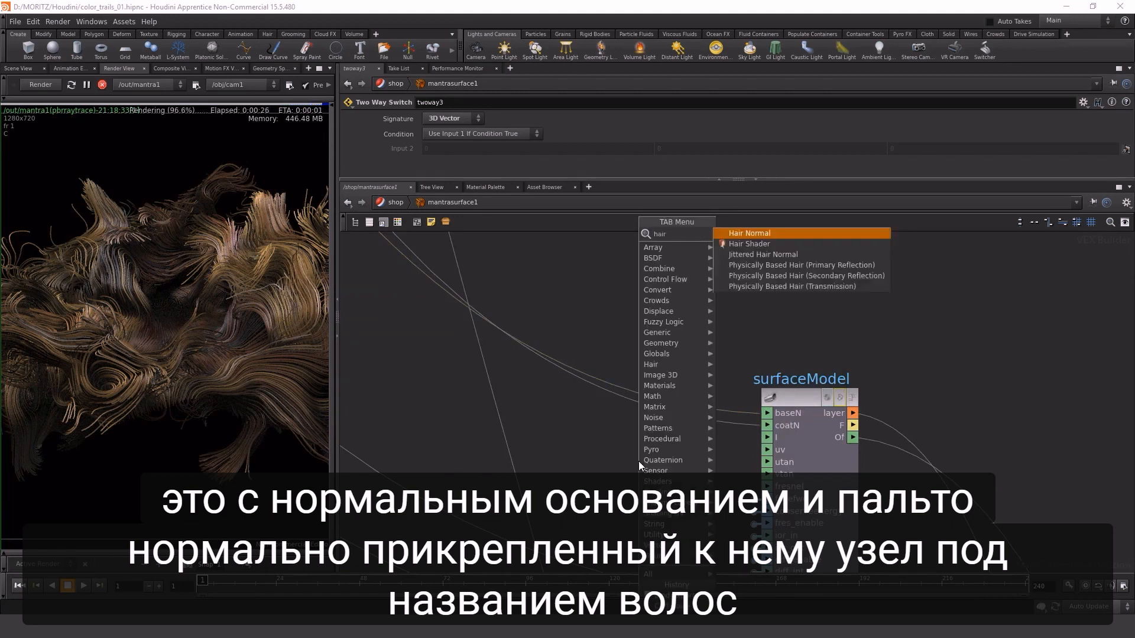
key(Return)
click(638, 461)
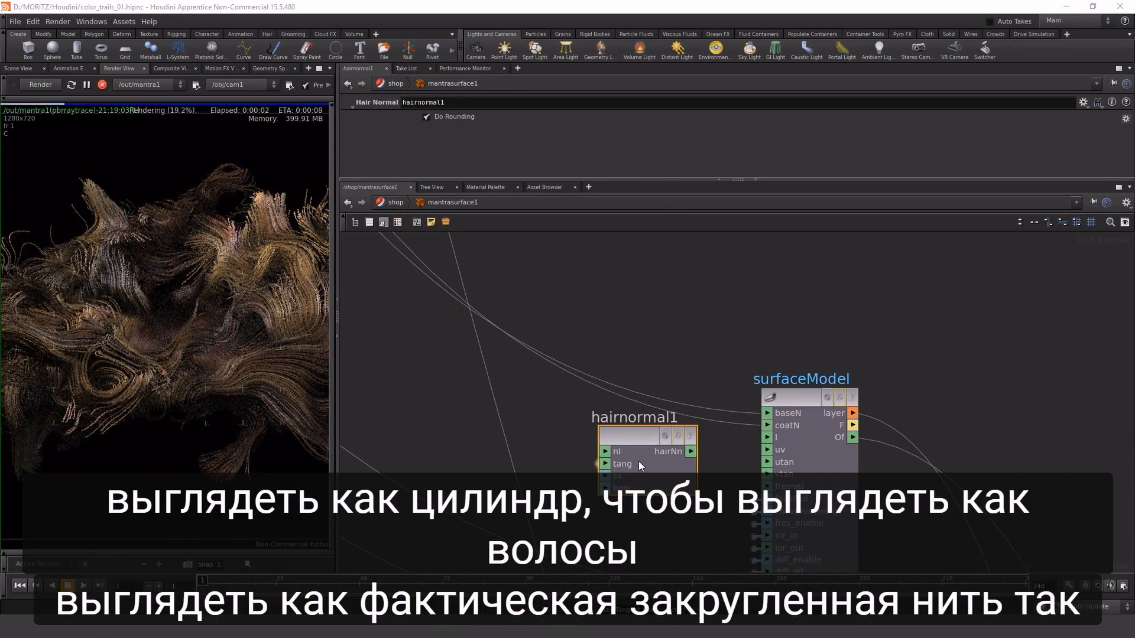
- Connect the hairNn output of hairnormal1 to the baseN and coatN inputs of surfaceModel
drag(627, 437, 594, 436)
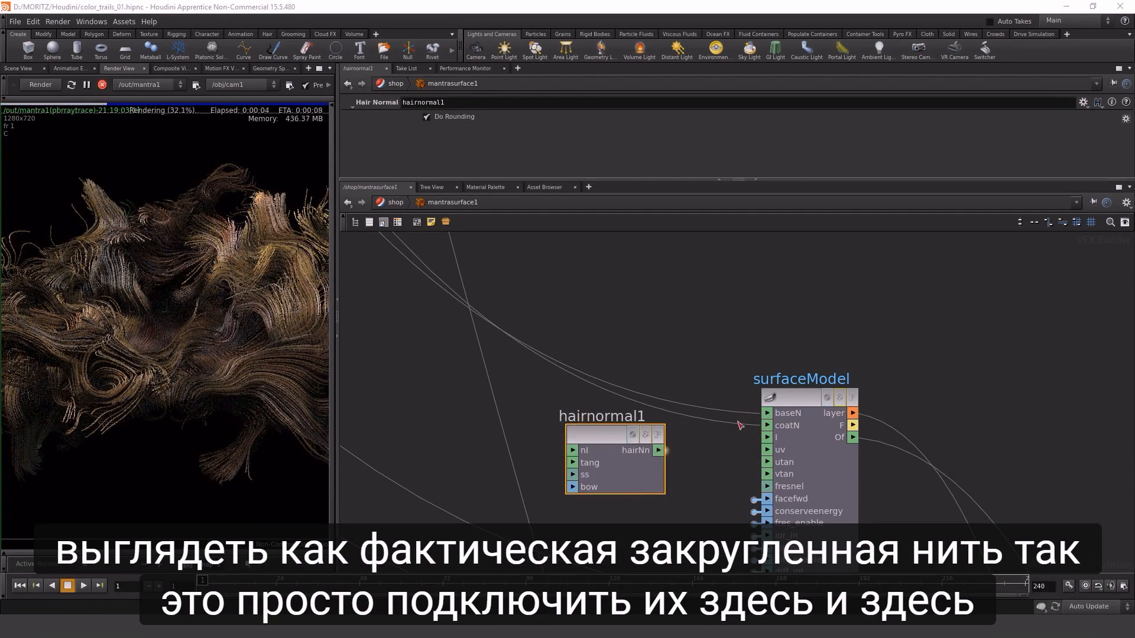
drag(666, 449, 766, 414)
click(768, 426)
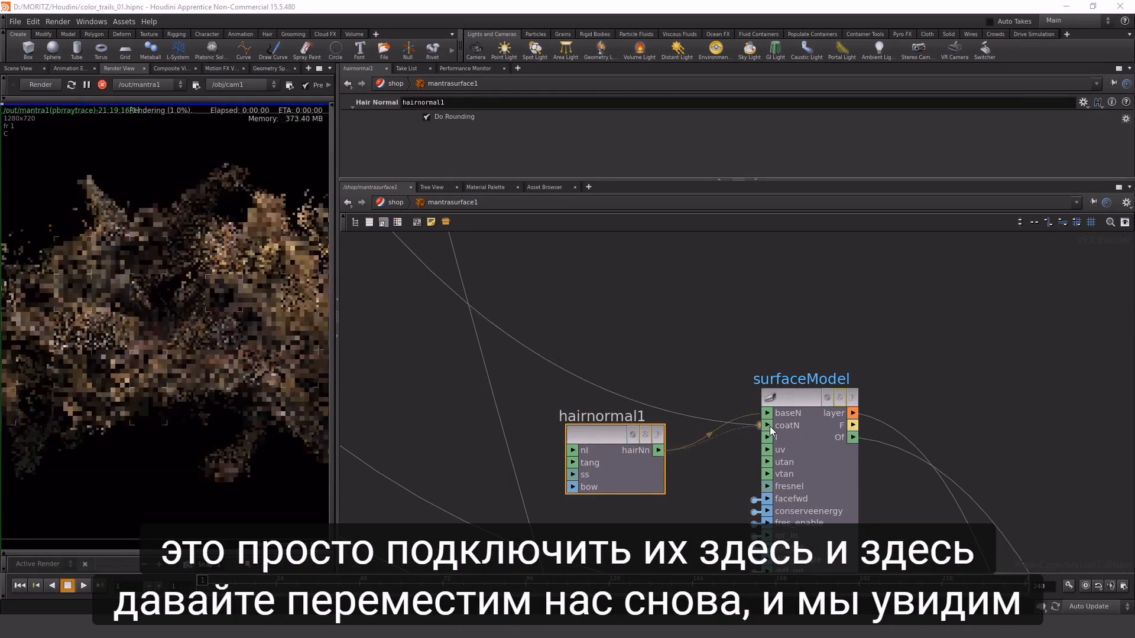
- Enlarge the render view, return to the shop network, and make the parameter area taller
drag(339, 321, 732, 299)
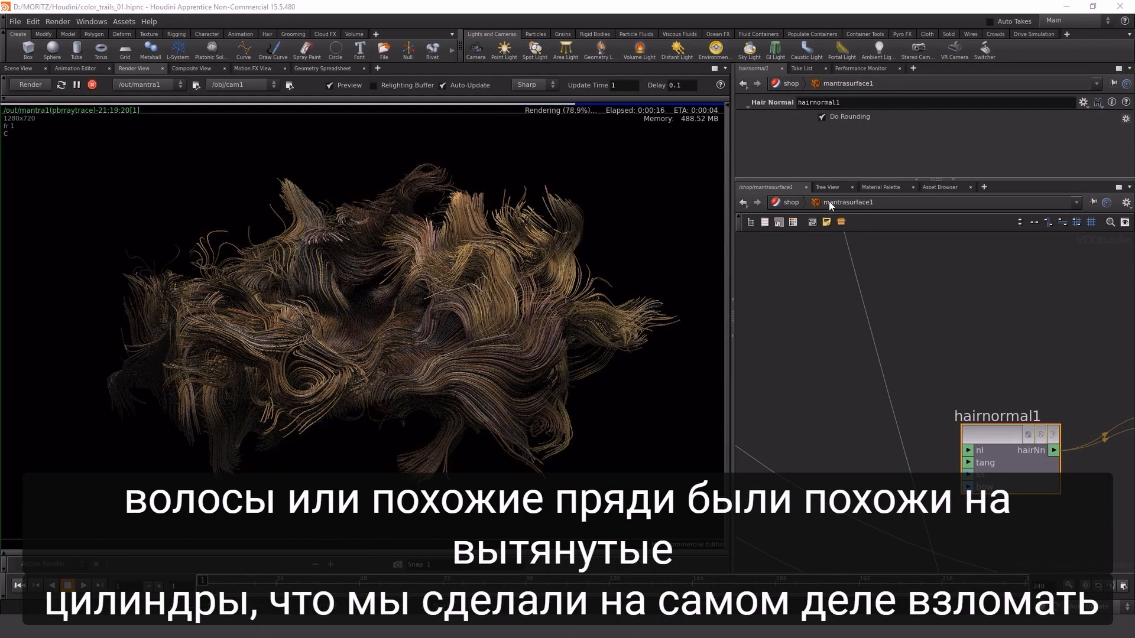
click(789, 202)
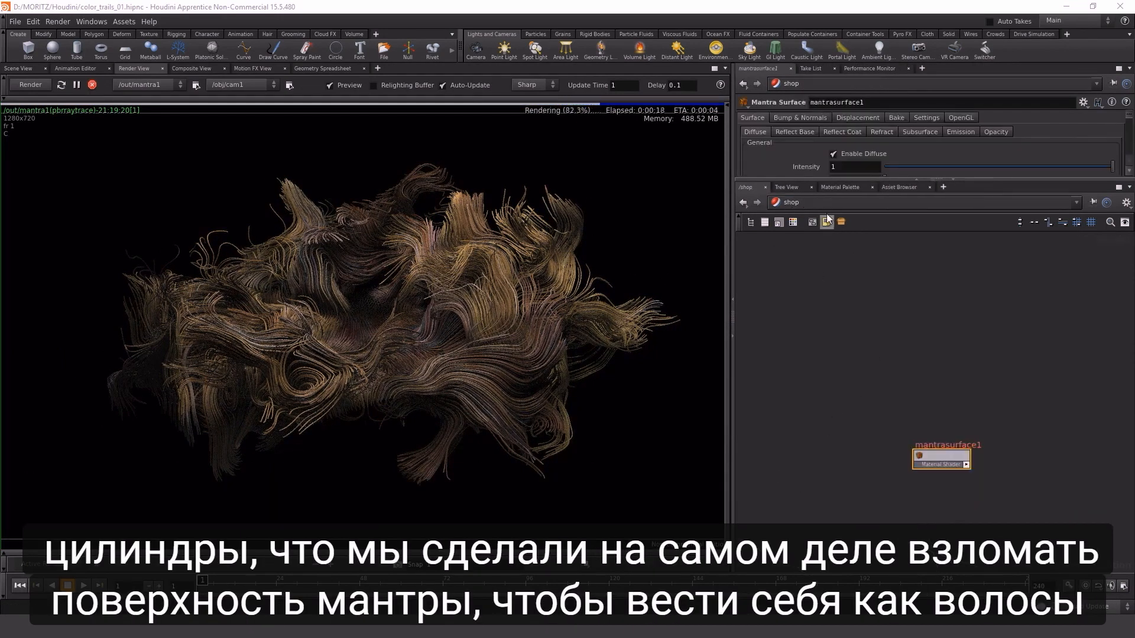
drag(858, 178, 859, 367)
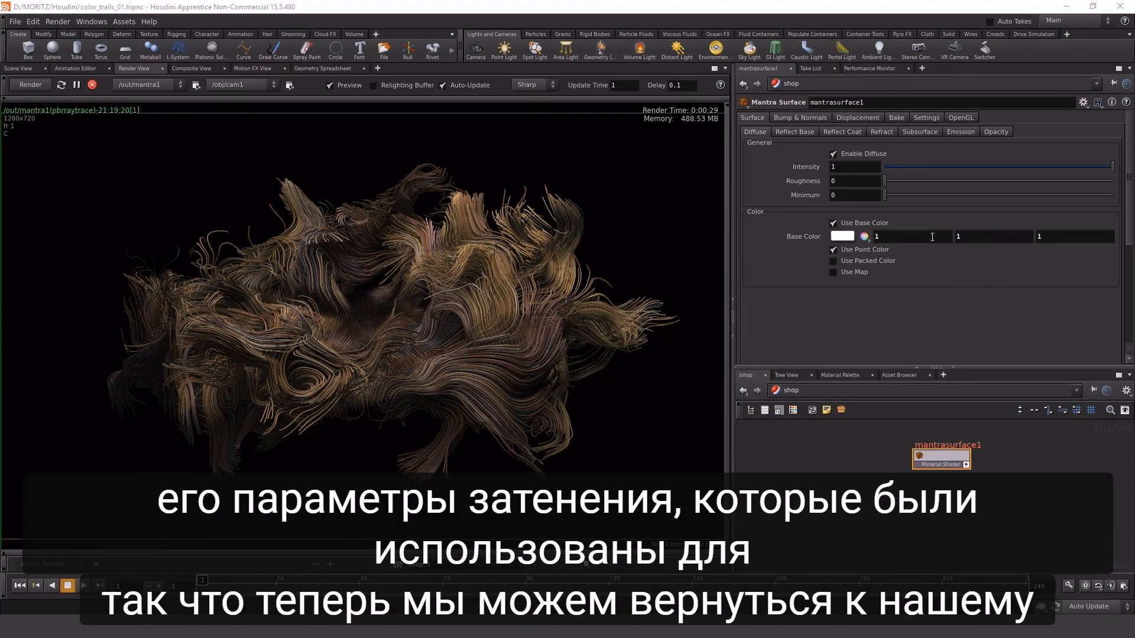
- Inside geo1, set scatter1's Force Total Count to 100000
click(790, 390)
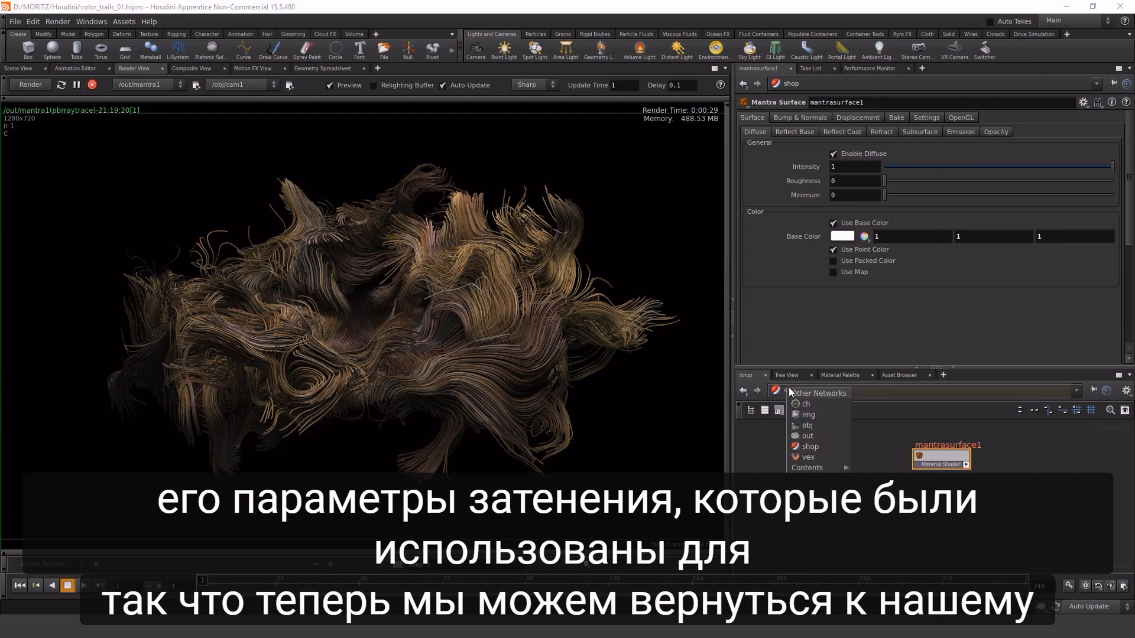
click(805, 425)
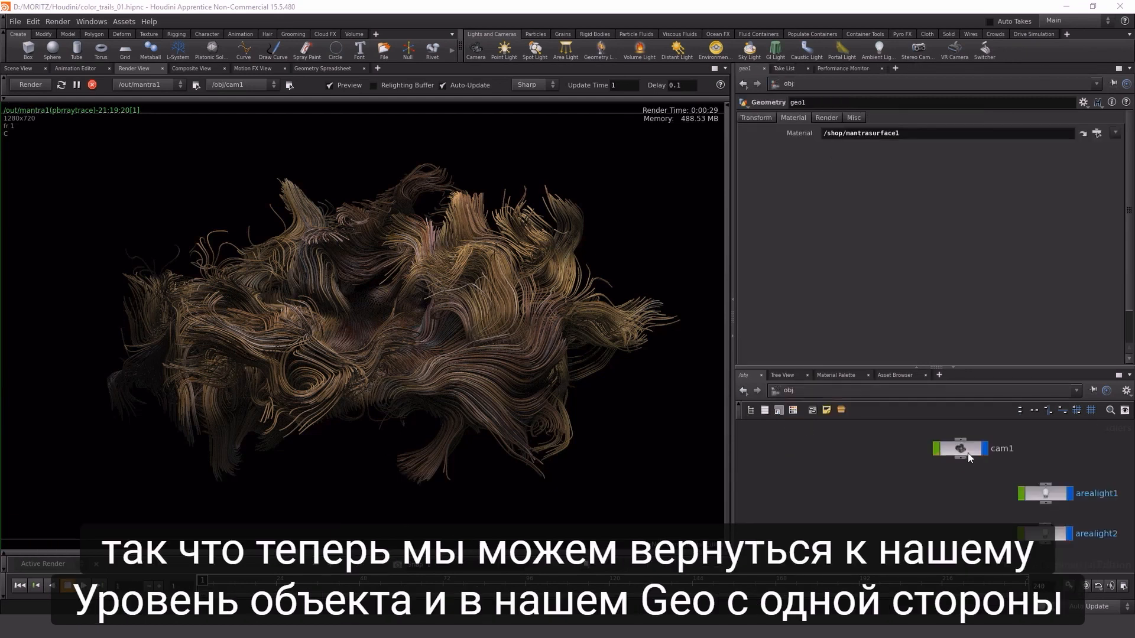
double_click(876, 472)
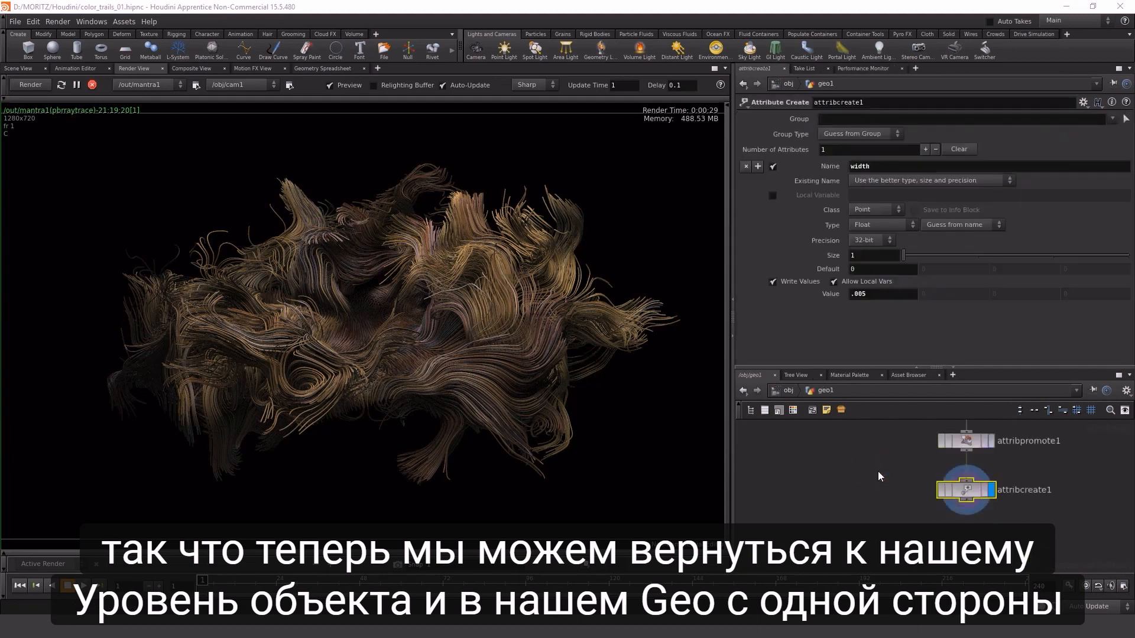
middle_drag(868, 475, 941, 605)
click(950, 503)
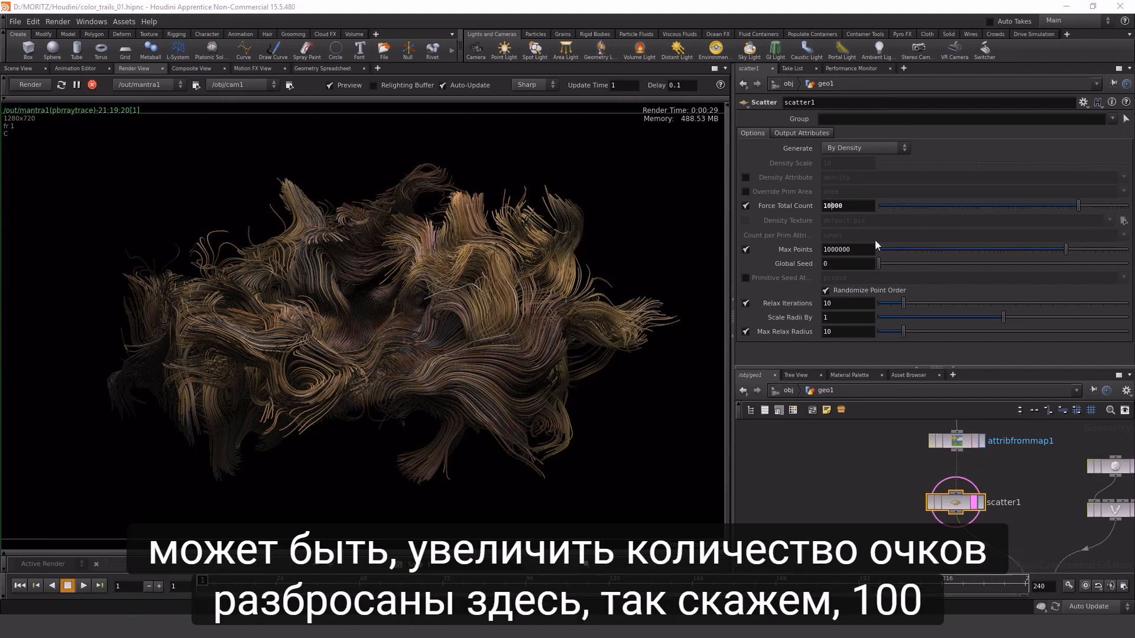
text(0)
key(Return)
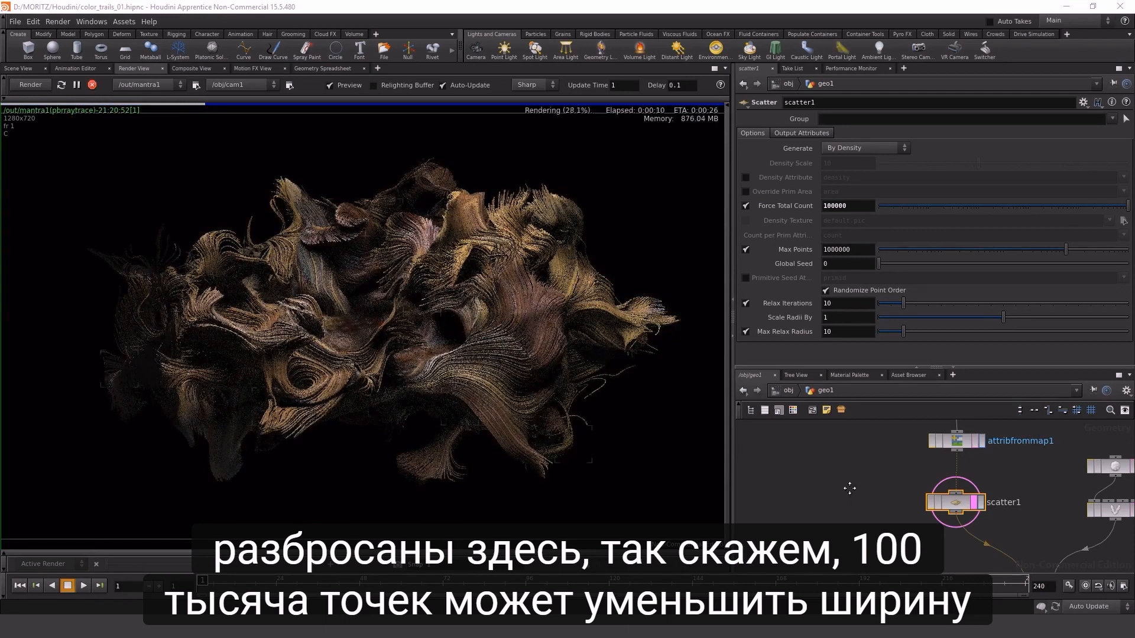
- Set the width attribute value in attribcreate1 to .003 to thin the strands
scroll(851, 495, down, 5)
middle_drag(886, 520, 834, 461)
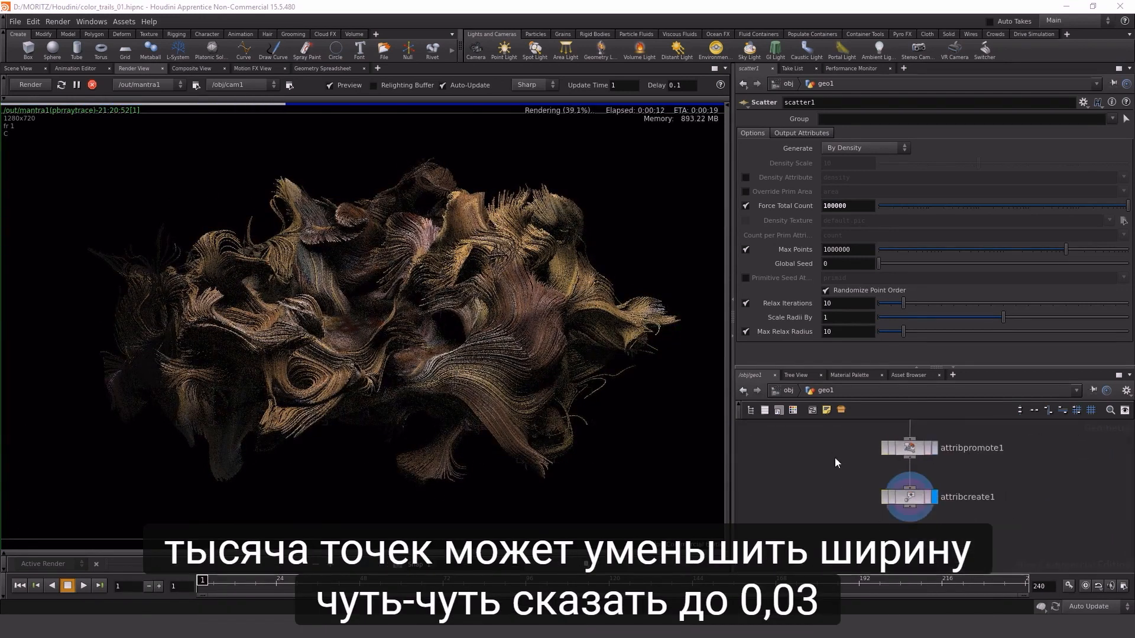
click(908, 496)
click(884, 294)
key(BackSpace)
text(3)
key(Return)
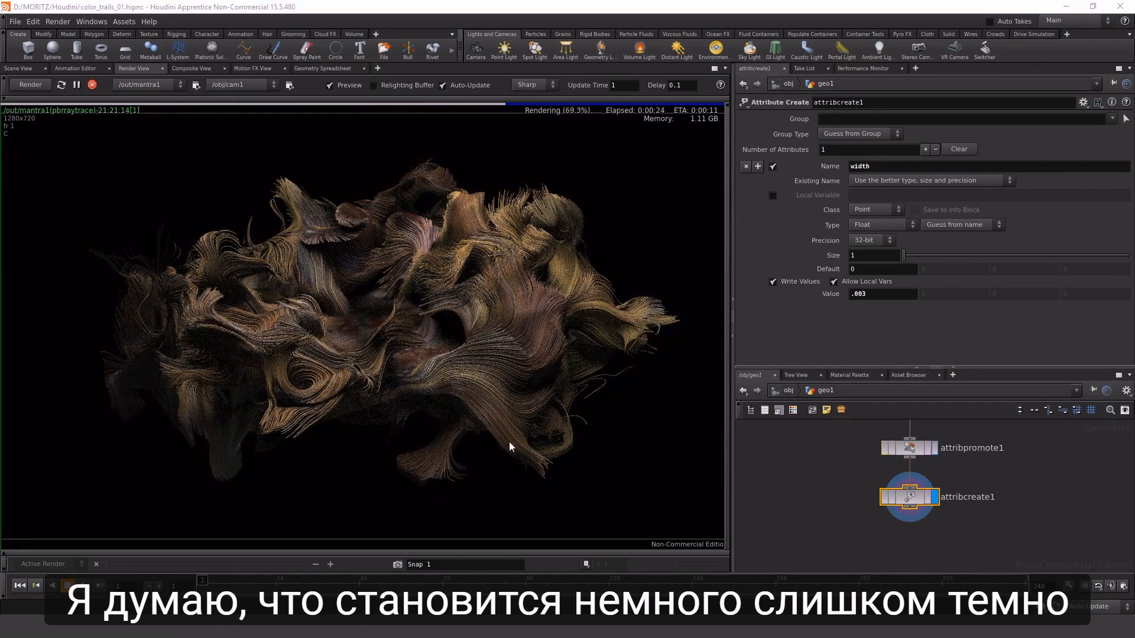
- At the object level, set the light intensity of arealight2 to 10
click(787, 391)
drag(896, 519, 1012, 576)
click(755, 117)
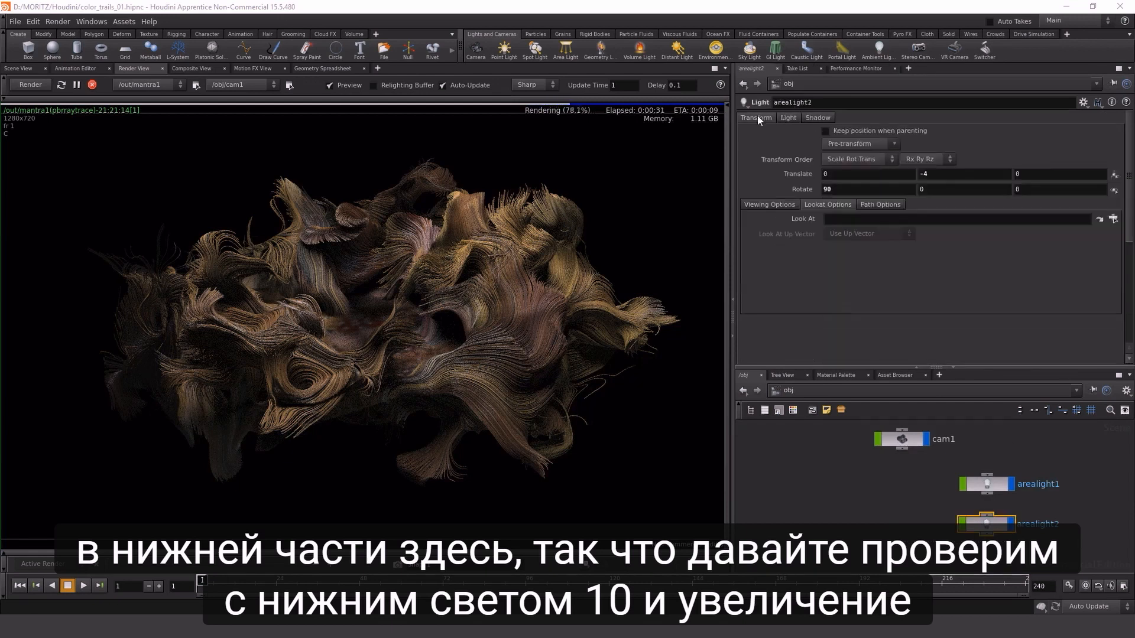
click(788, 118)
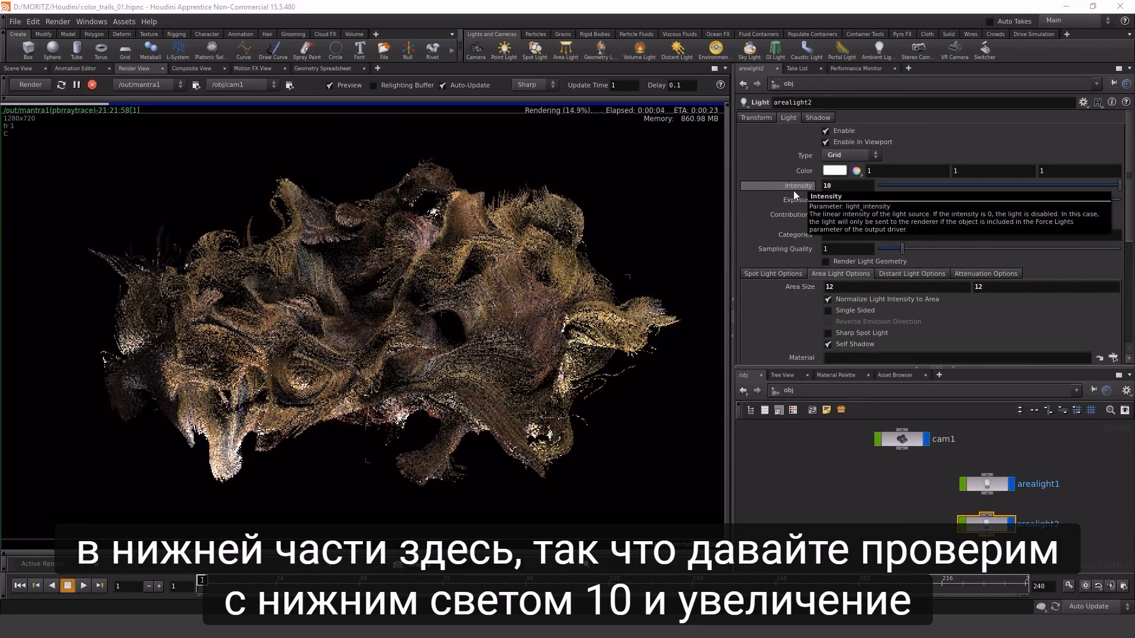
- Raise the light intensity of arealight1 to 20
click(986, 484)
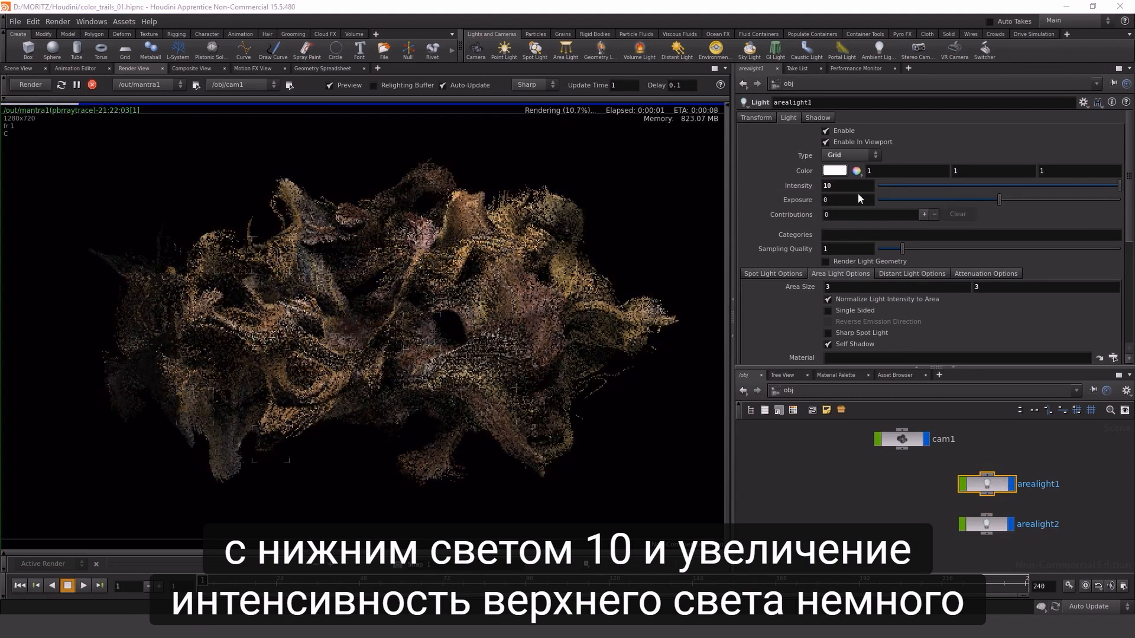
drag(842, 185, 802, 184)
text(20)
key(Return)
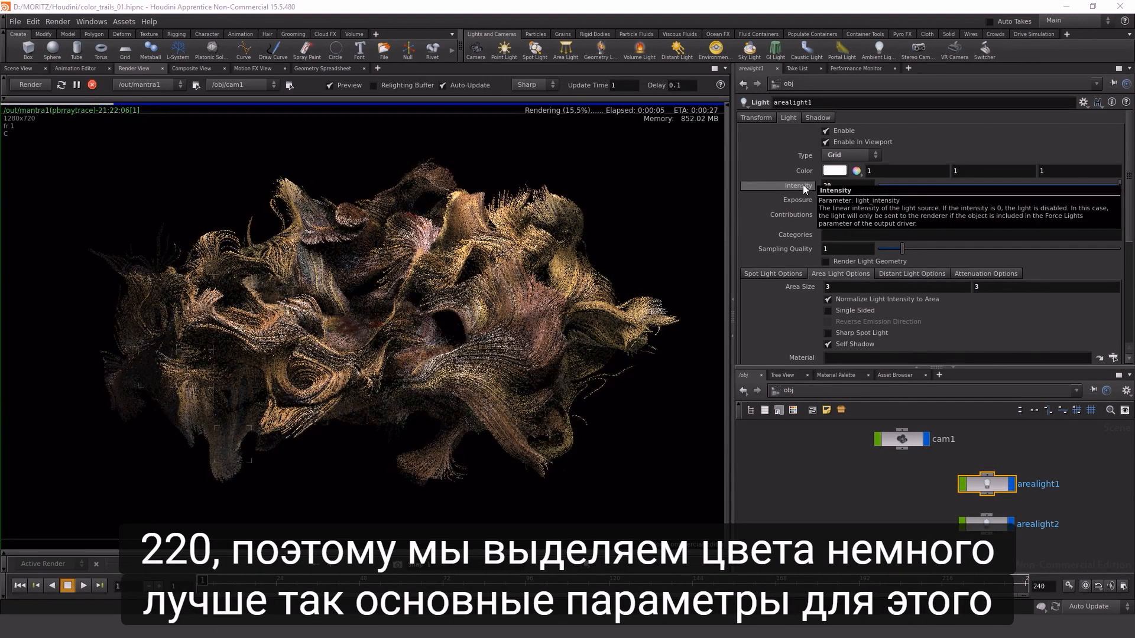
- Inside geo1, open the volumevop1 network and examine the noise settings of the curlnoise1 node
middle_drag(796, 436, 834, 520)
double_click(848, 455)
middle_drag(839, 452, 842, 513)
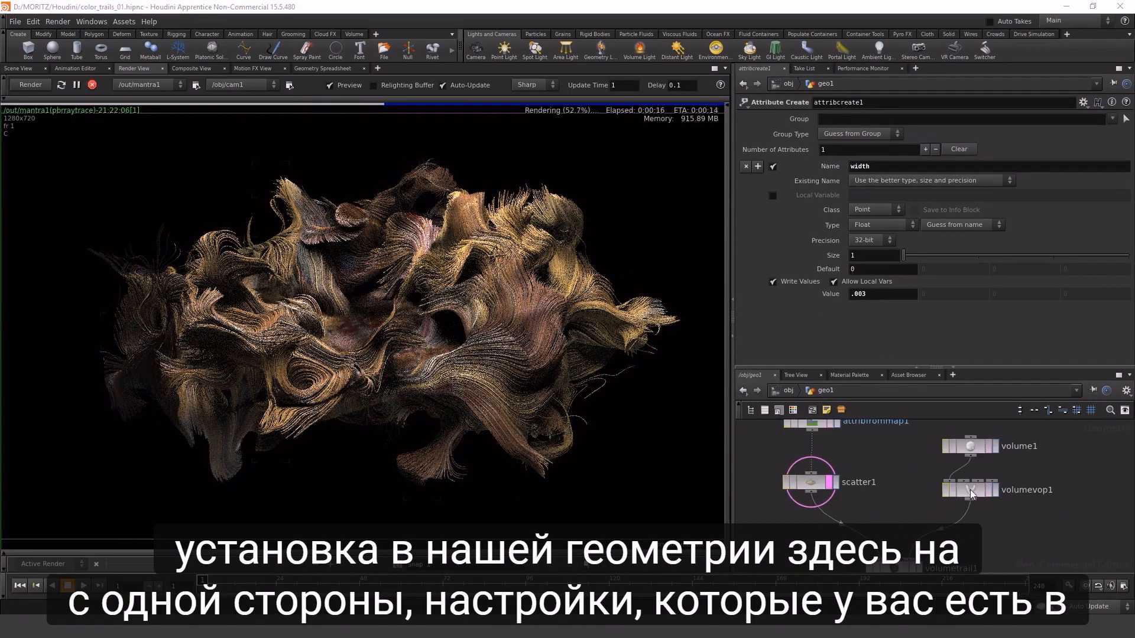
double_click(969, 488)
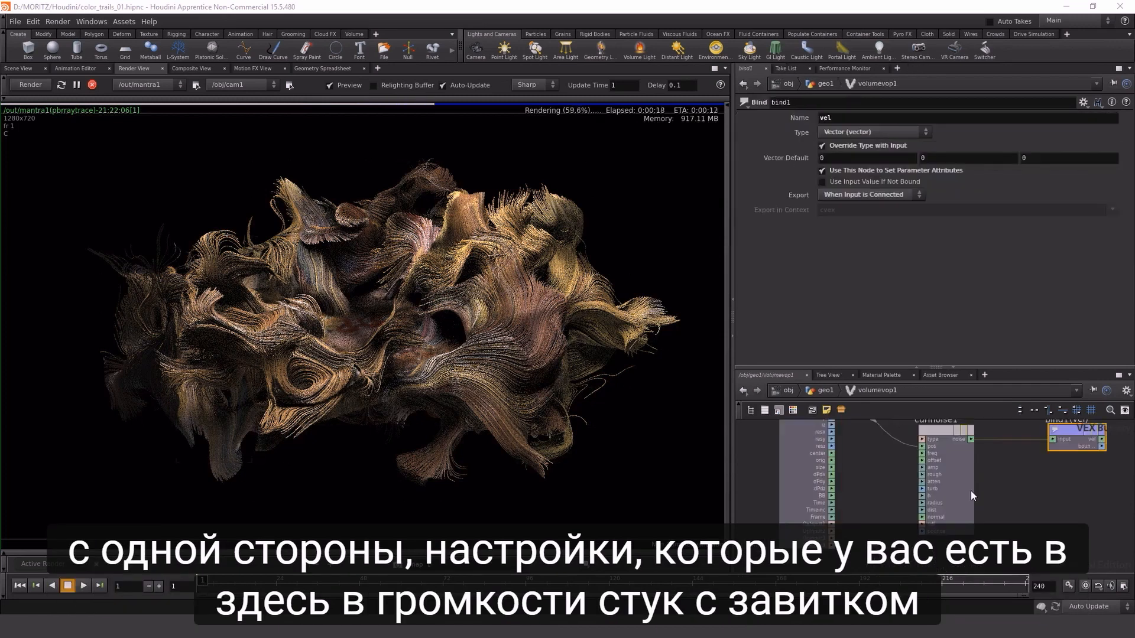
click(935, 434)
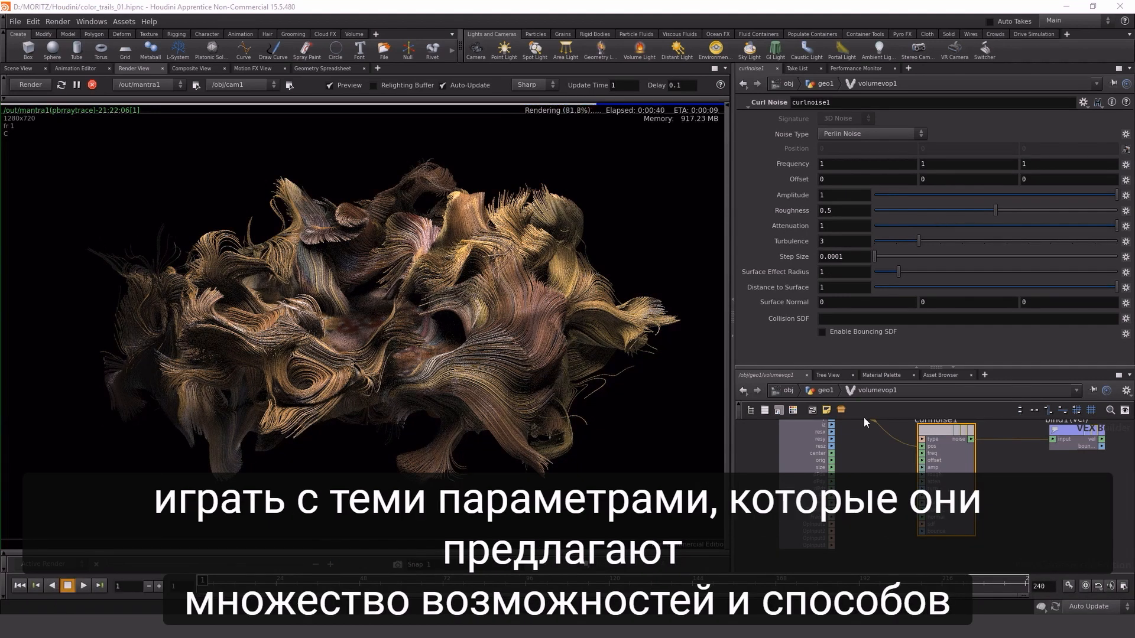
- Return to geo1 and change the advection method of volumetrail1 to Advect by Time
click(821, 393)
click(916, 531)
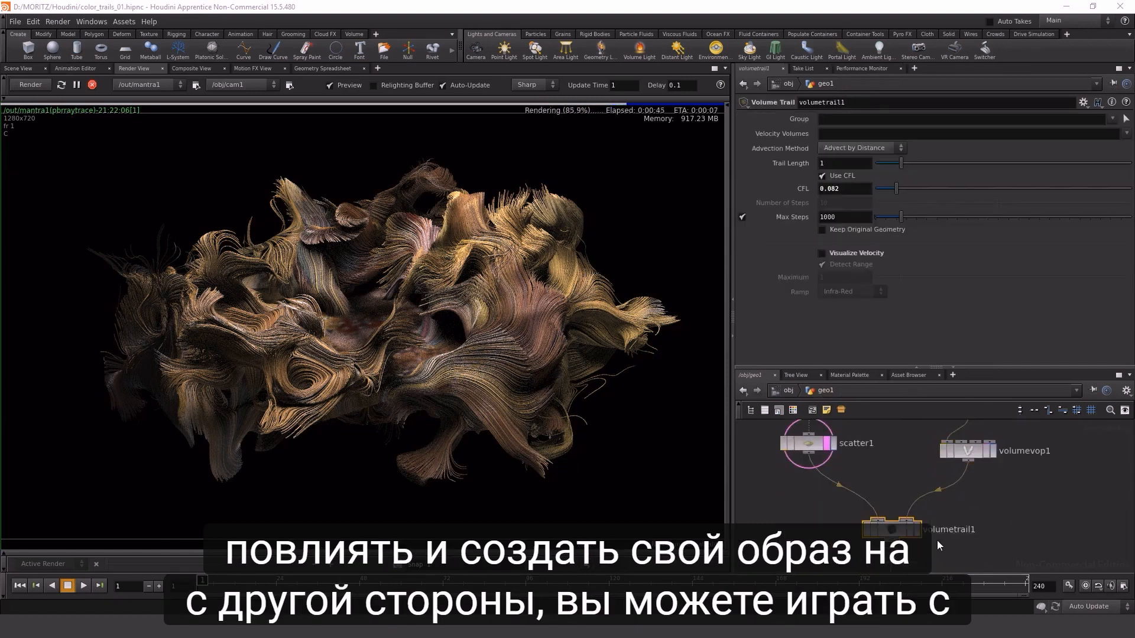
click(867, 149)
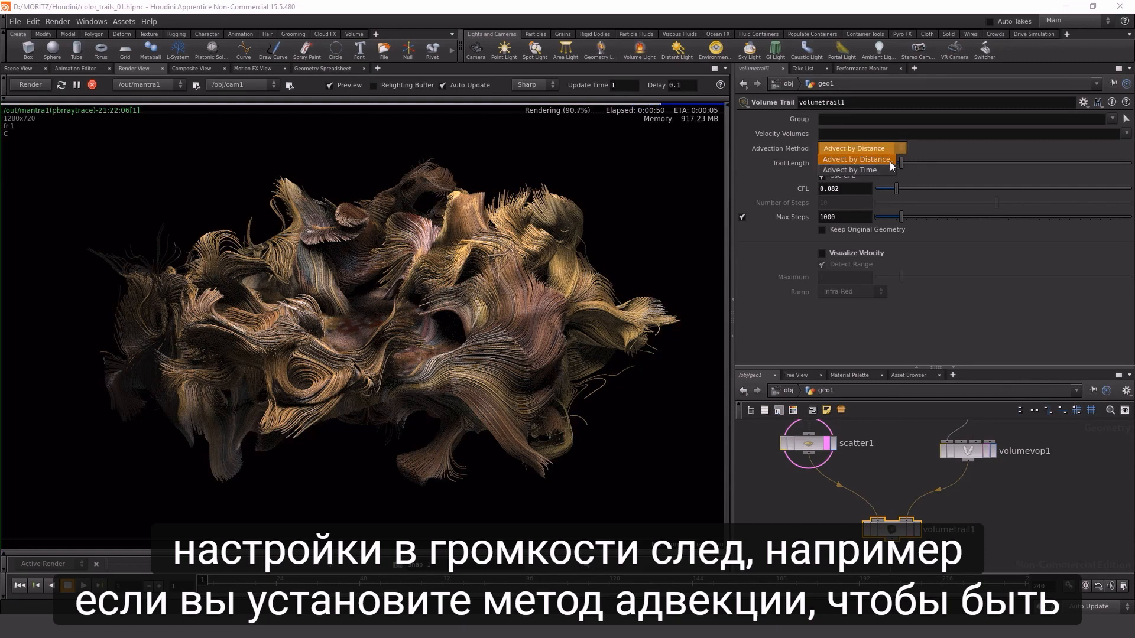
click(860, 170)
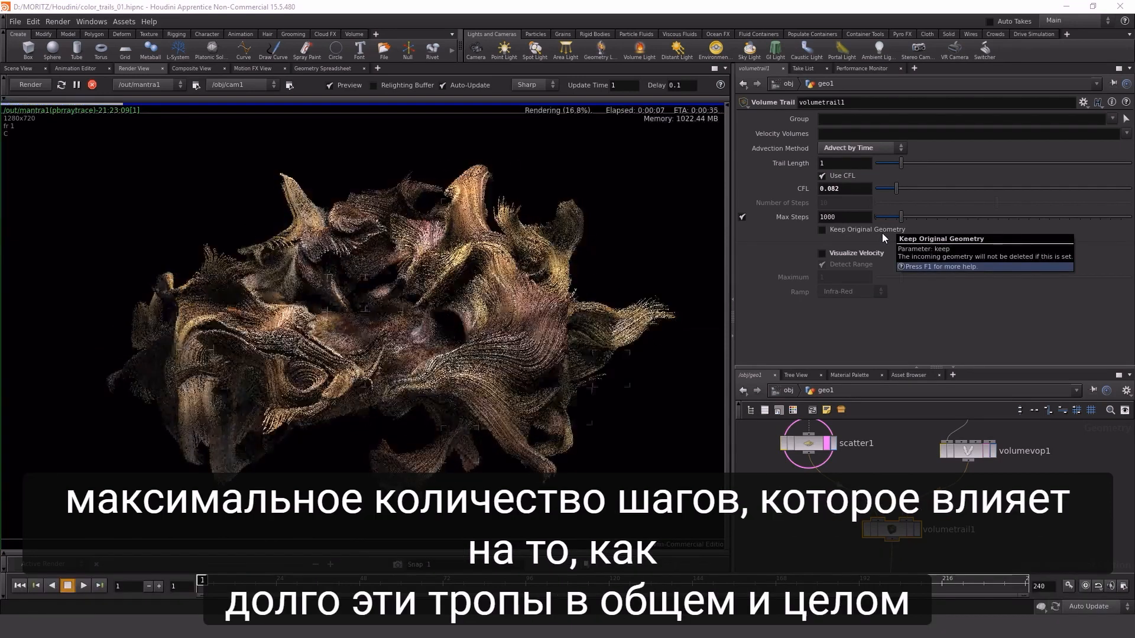
scroll(805, 482, down, 3)
middle_drag(778, 442, 825, 518)
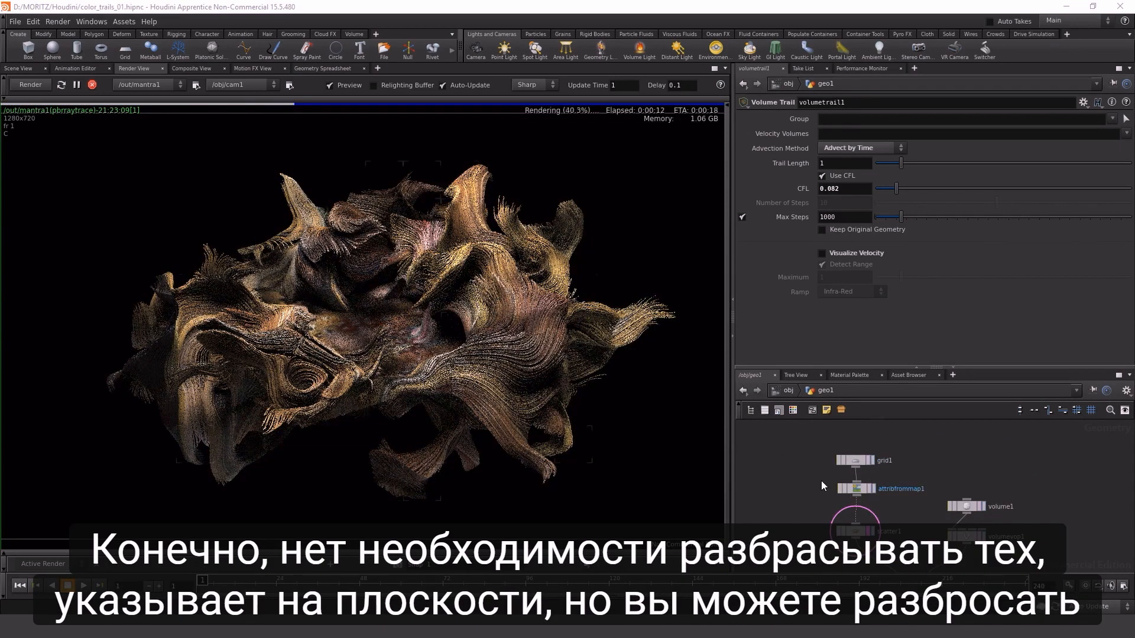